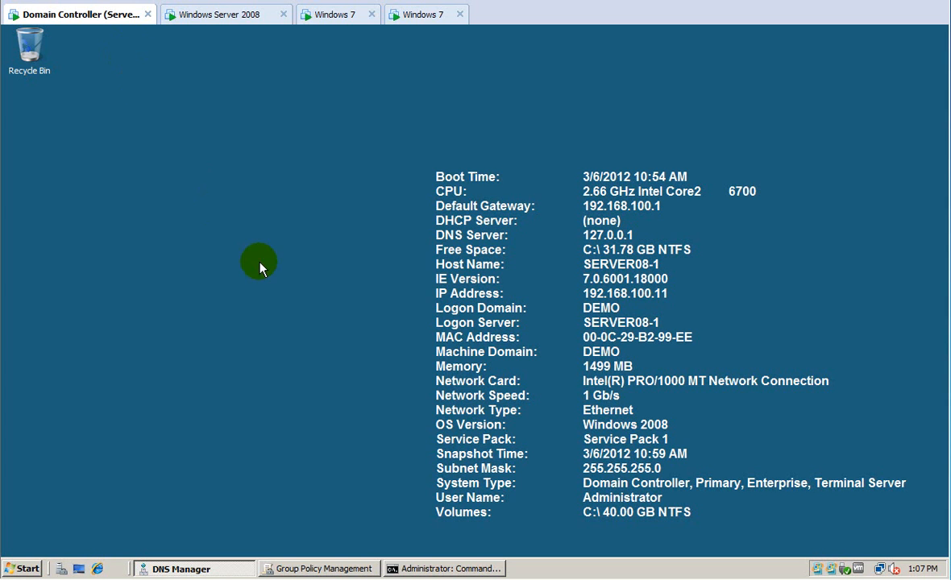
Launch Active Directory Users and Computers from Administrative Tools and bring Group Policy Management back up.
click(16, 568)
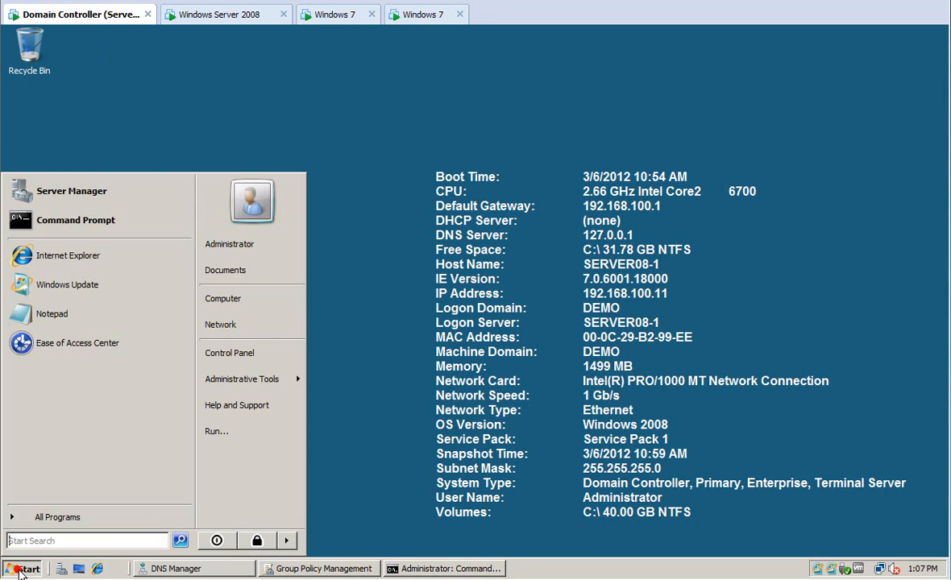
mouse_move(237, 389)
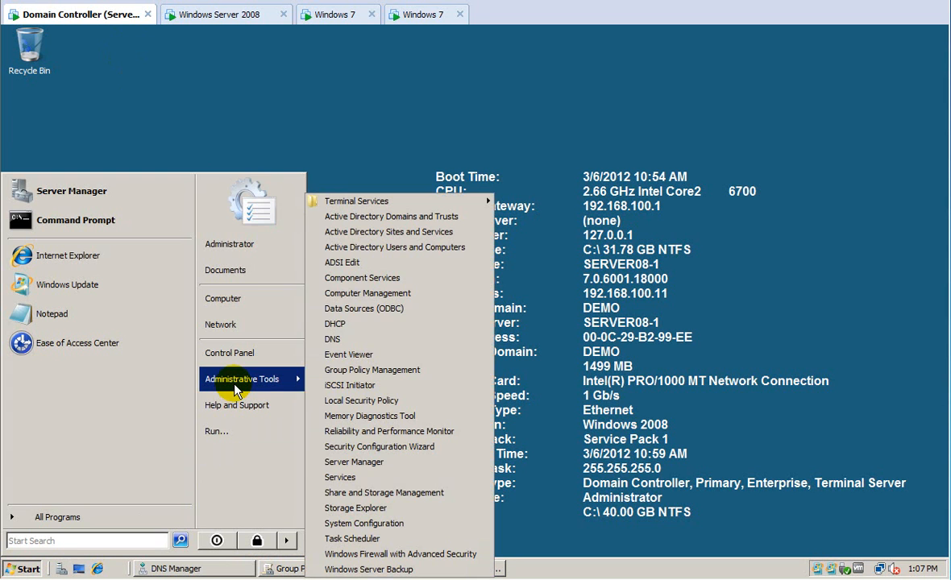
click(367, 246)
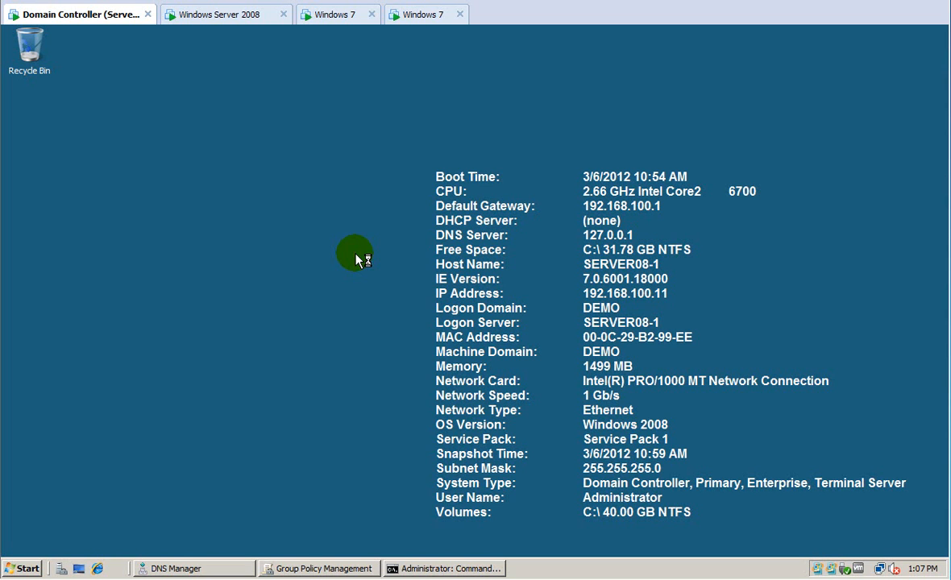
click(300, 569)
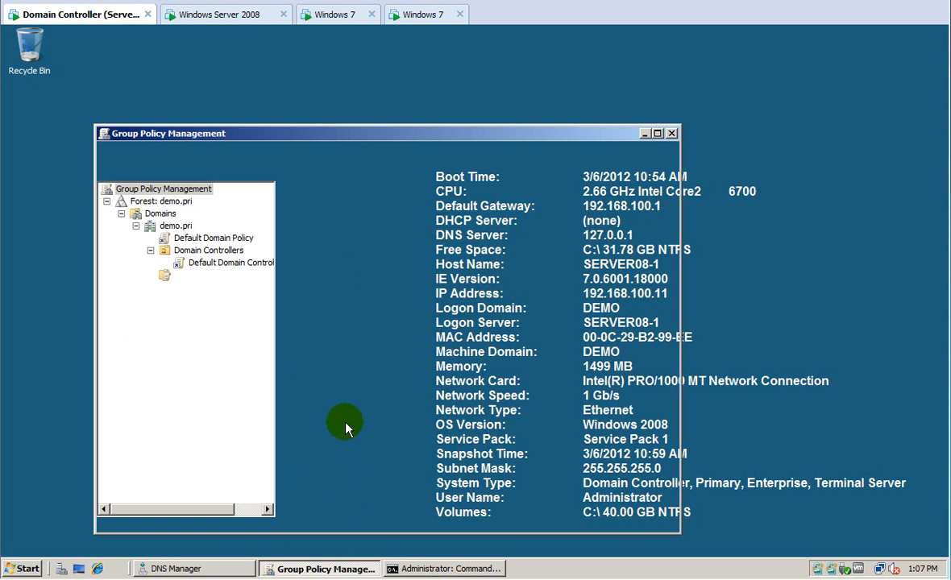
Open the demo.pri Default Domain Policy in the Group Policy Management Editor.
right_click(203, 238)
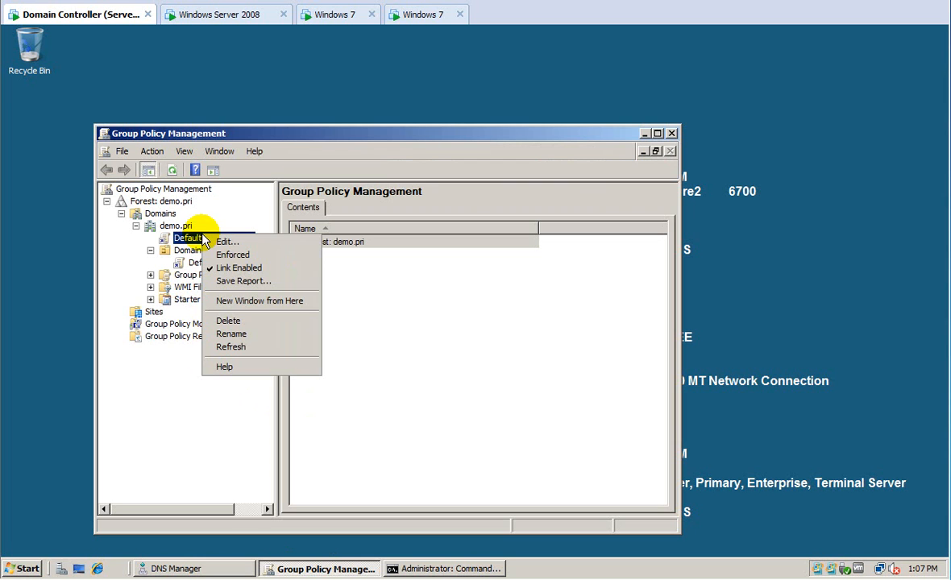
click(221, 241)
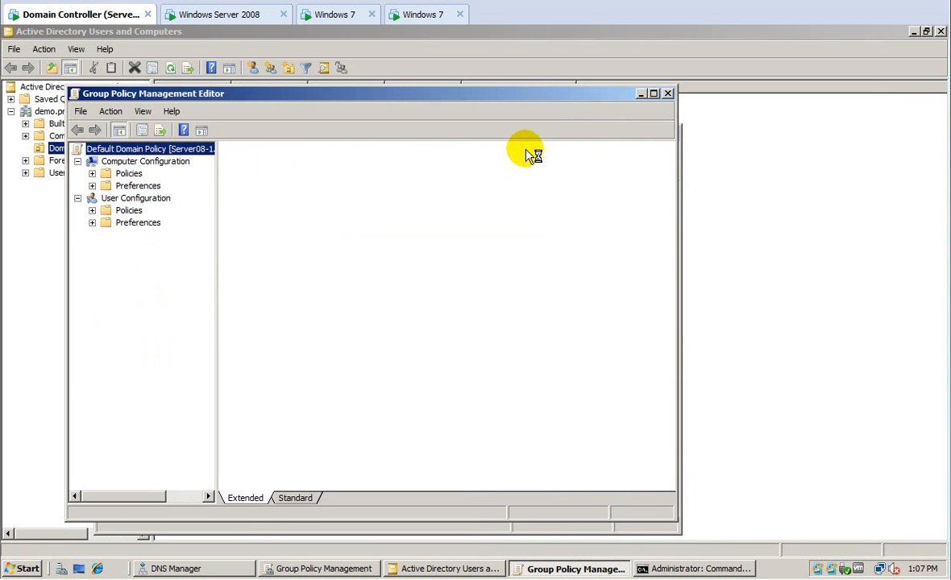
Drill into Computer Configuration > Security Settings > Account Policies to show Password Policy.
click(93, 174)
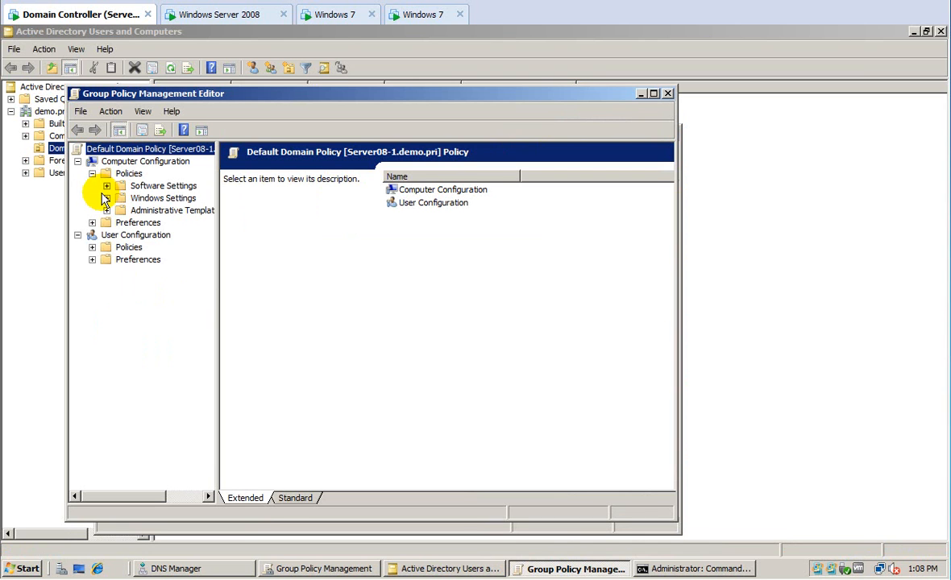
click(106, 198)
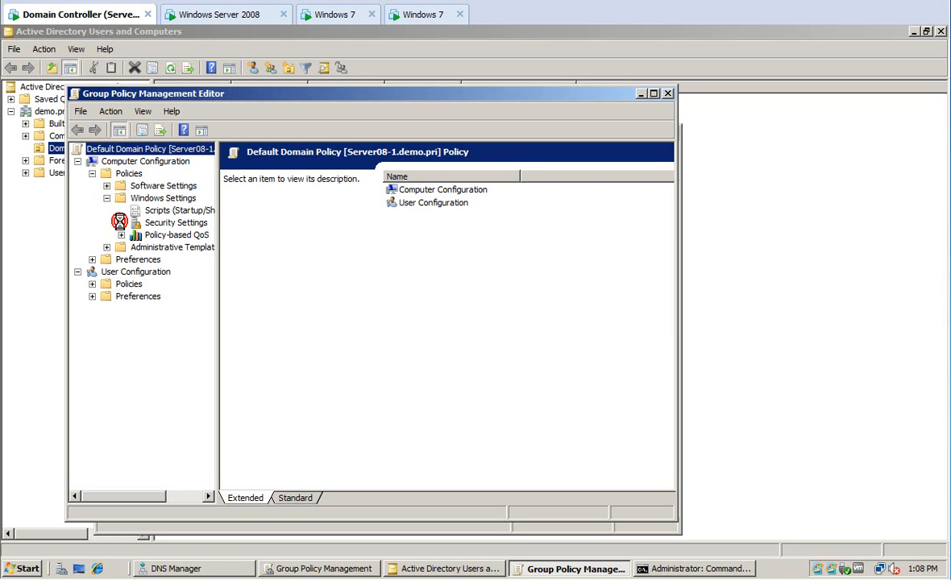
click(121, 223)
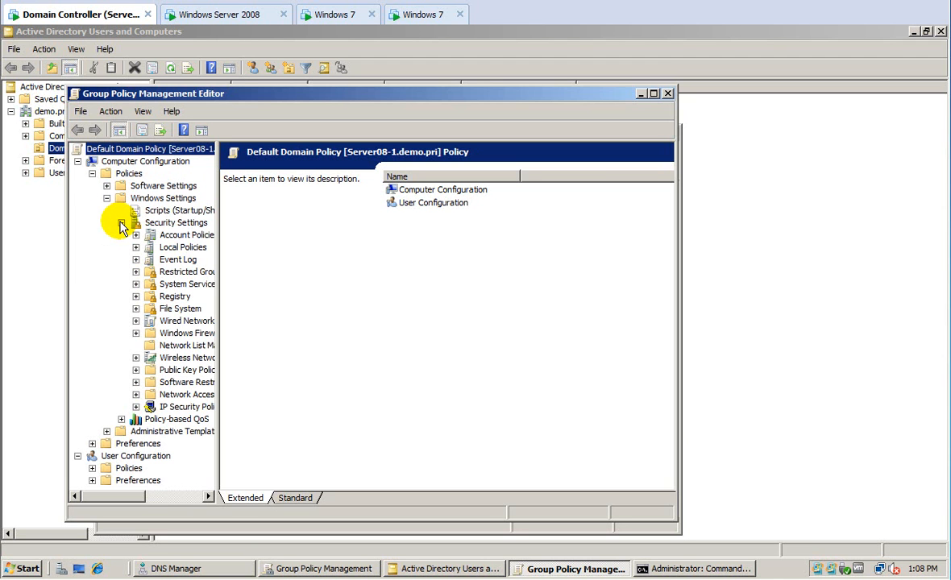
click(135, 236)
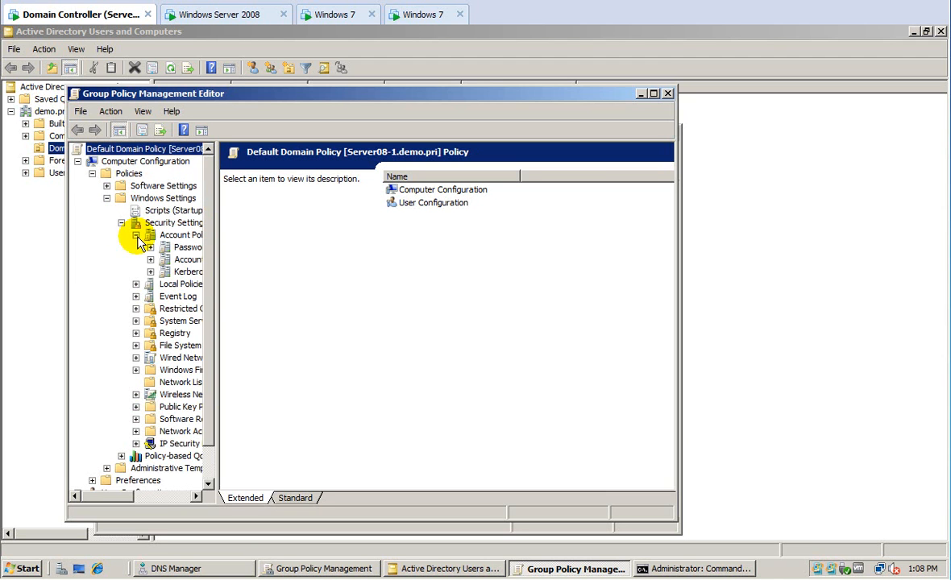
click(171, 250)
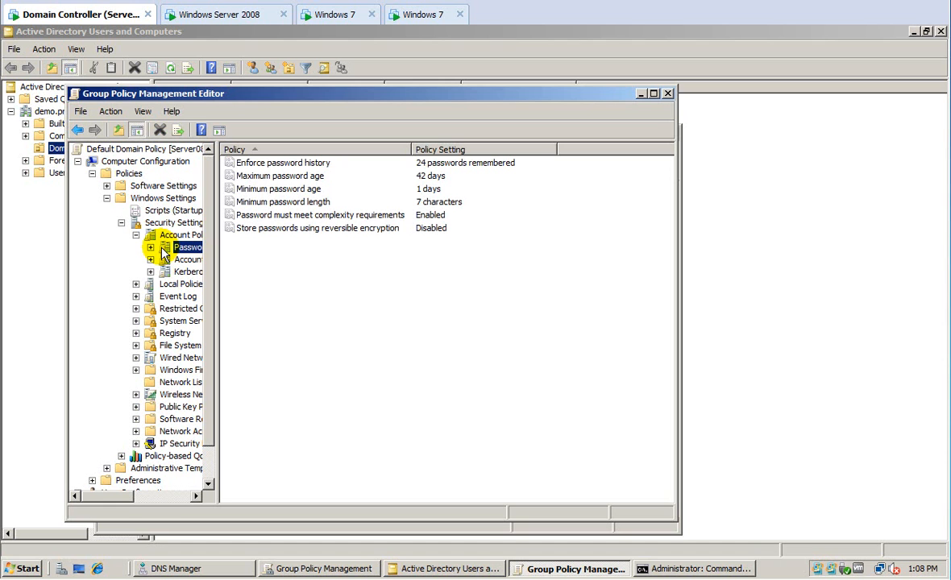
Set 'Password must meet complexity requirements' to Disabled and minimise both policy windows.
click(272, 215)
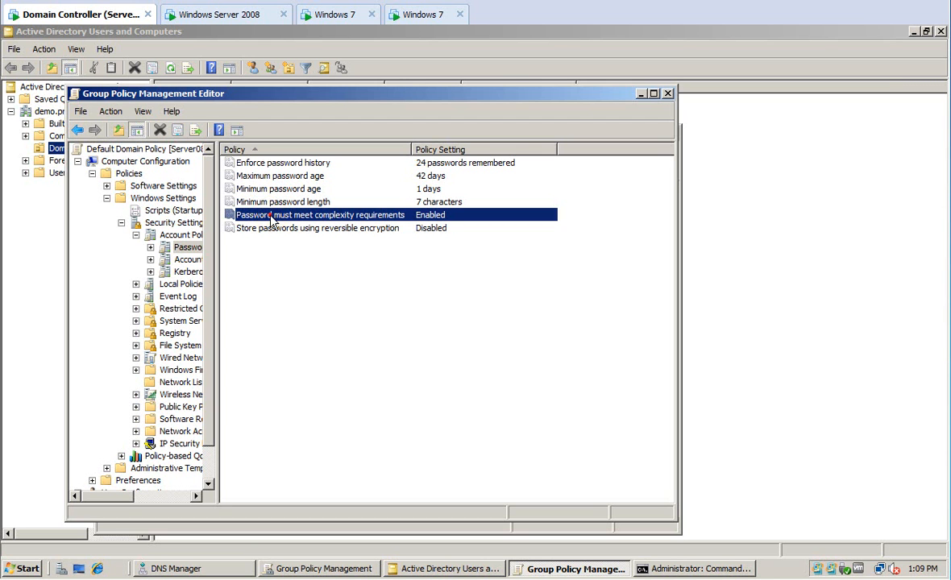
double_click(273, 219)
click(257, 238)
click(489, 478)
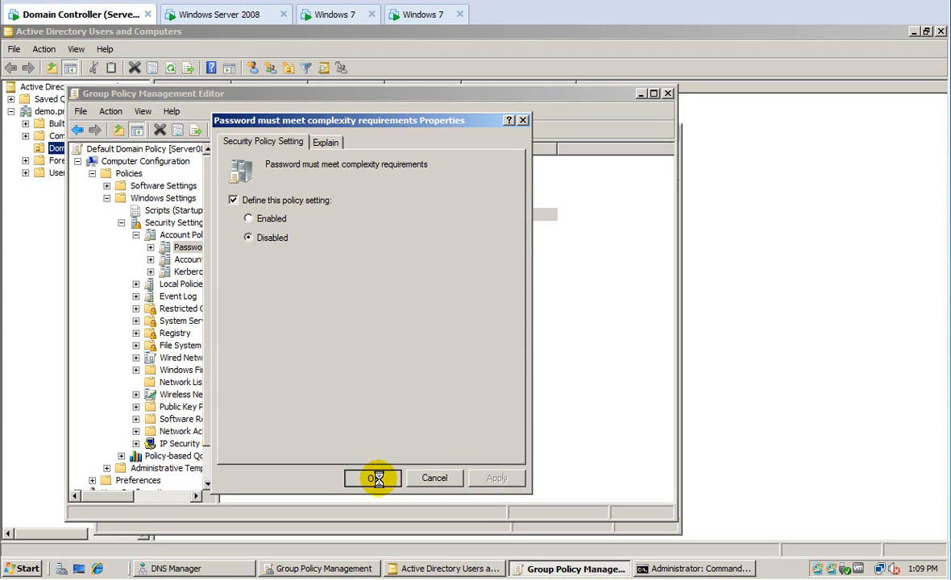
click(376, 479)
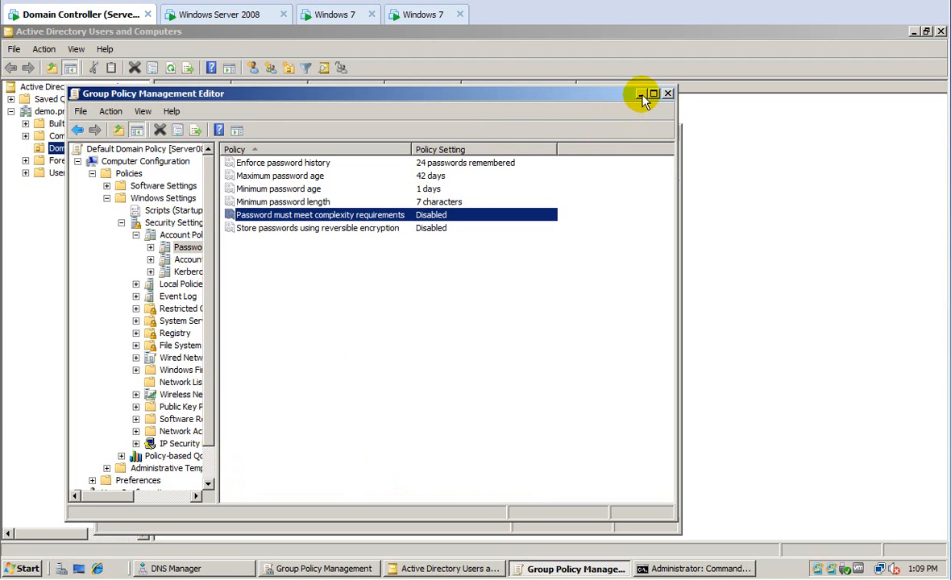
click(641, 94)
click(645, 133)
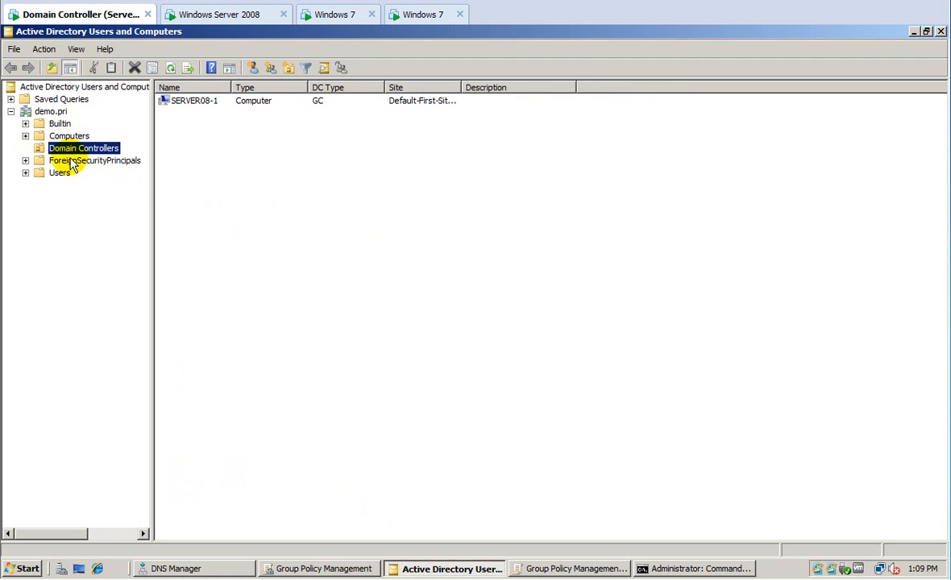
Browse the Domain Controllers and Computers containers, then return to the demo.pri root.
click(194, 101)
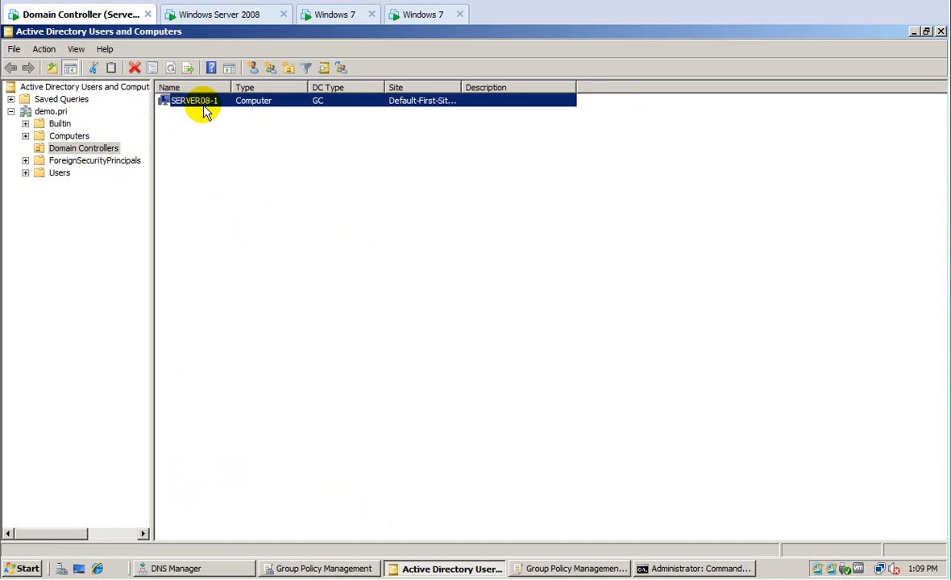
click(67, 147)
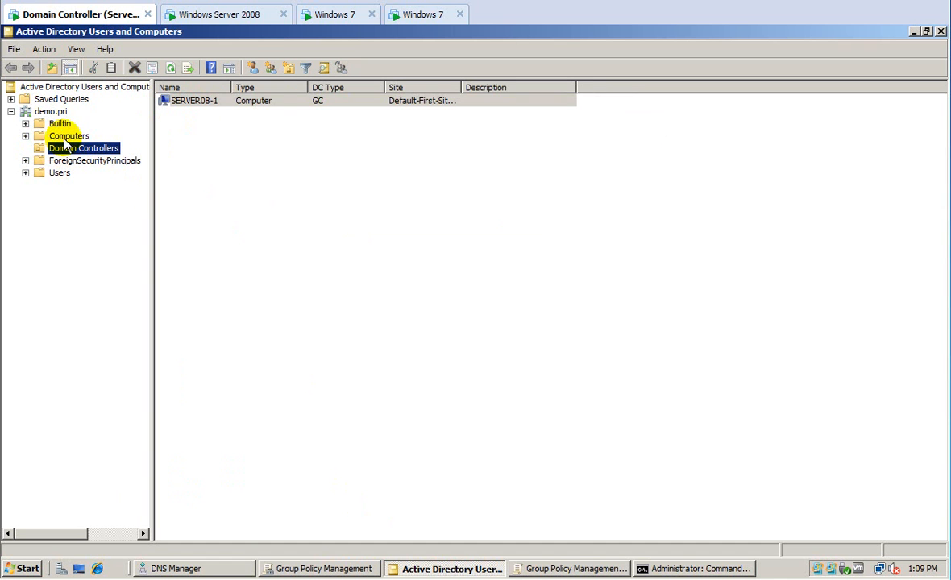
click(67, 136)
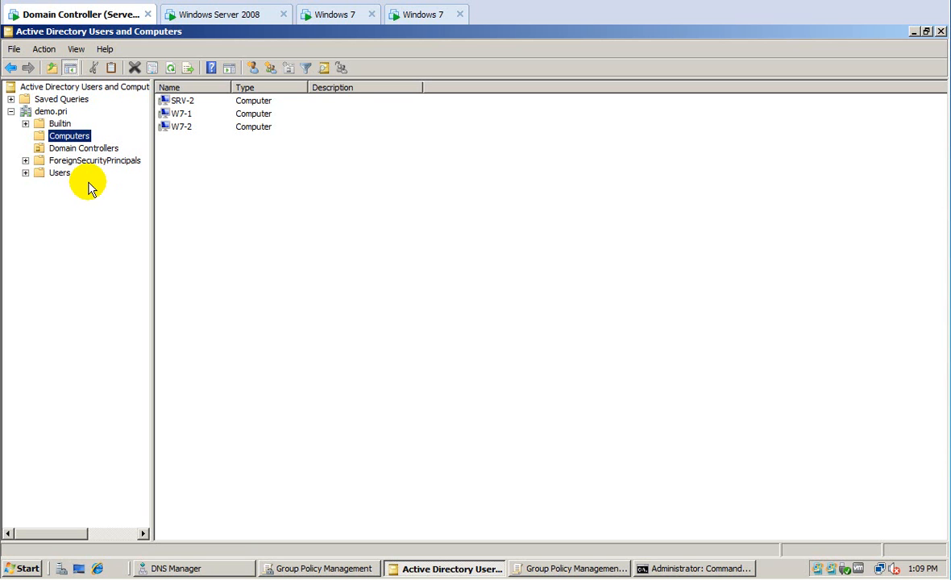
click(54, 112)
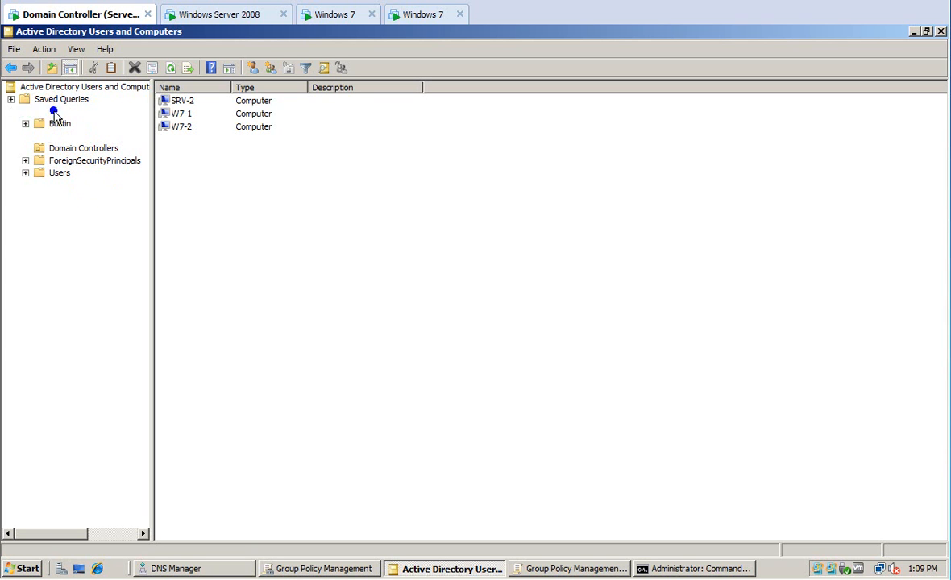
click(53, 111)
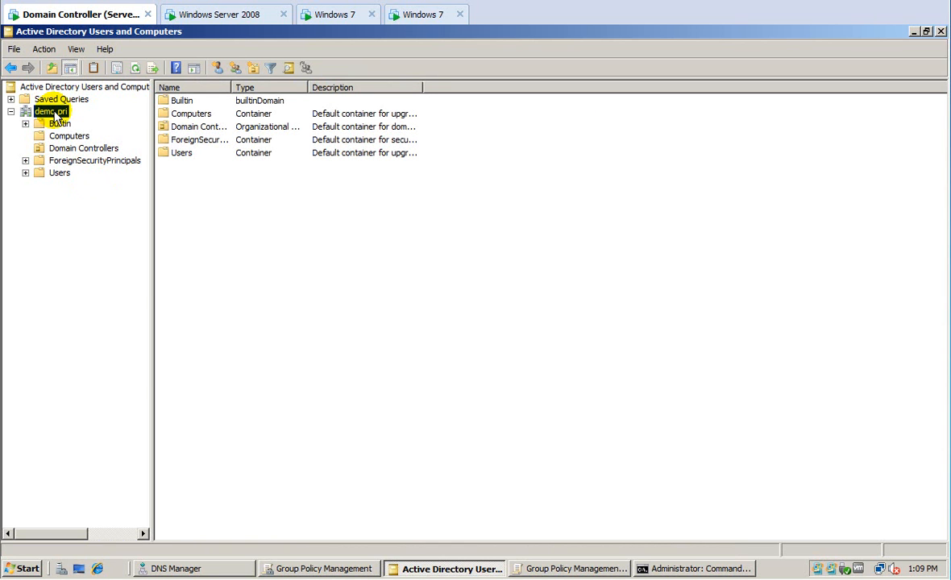
Start a new organizational unit directly under demo.pri.
right_click(54, 112)
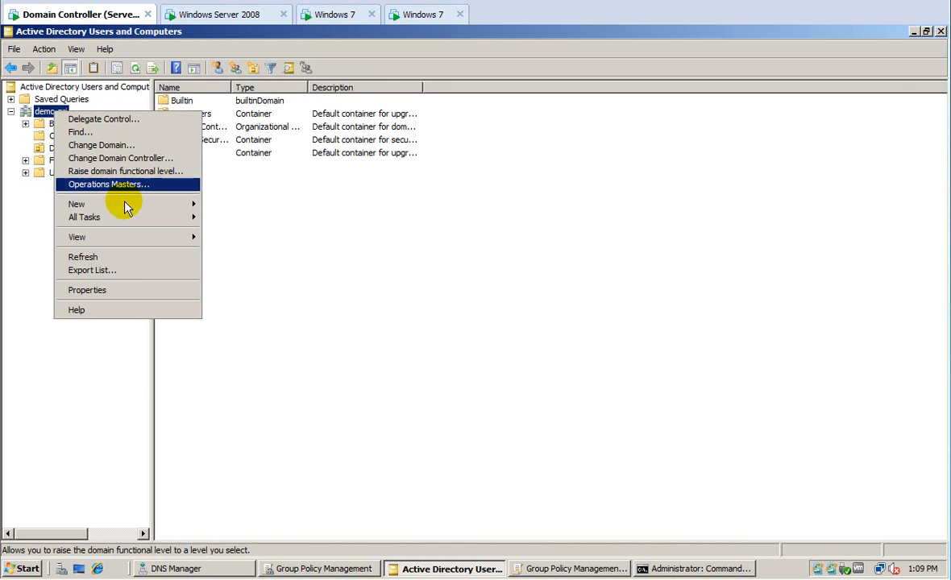
mouse_move(127, 206)
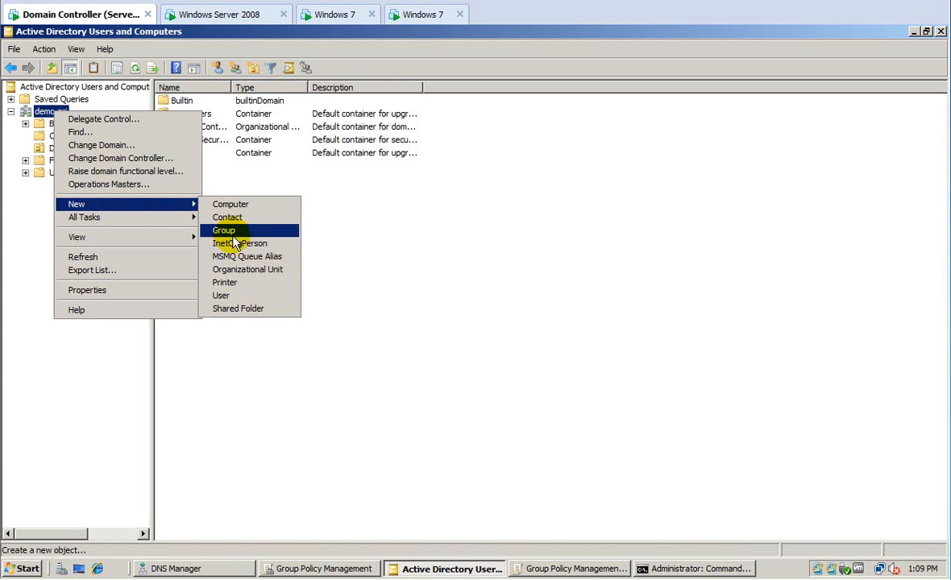
click(236, 269)
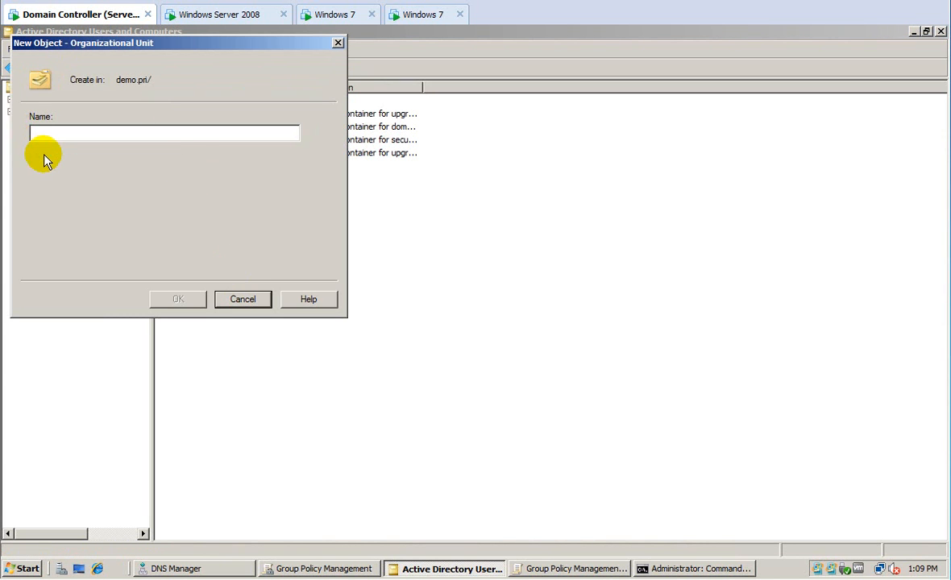
Name the new OU 'MemberServers' and create it.
click(63, 135)
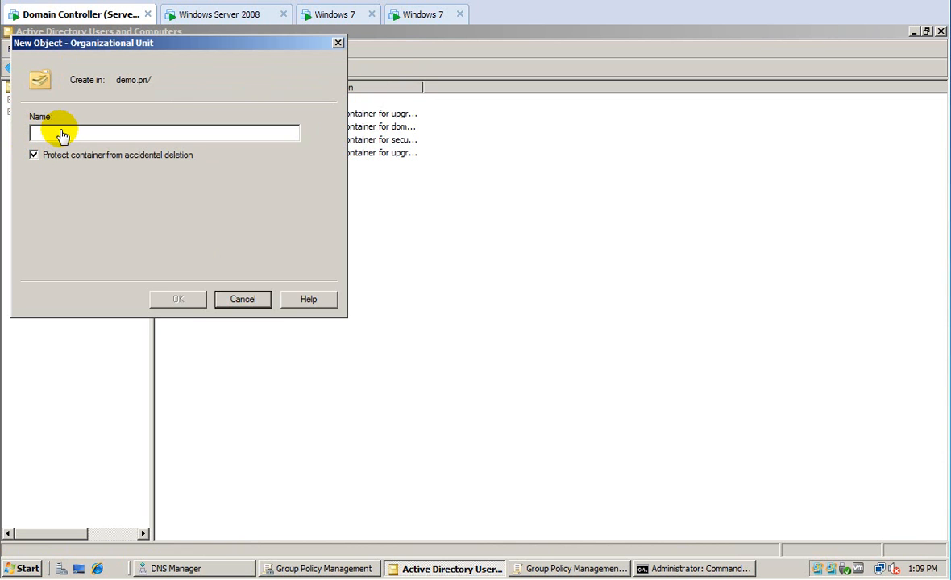
text(Memb)
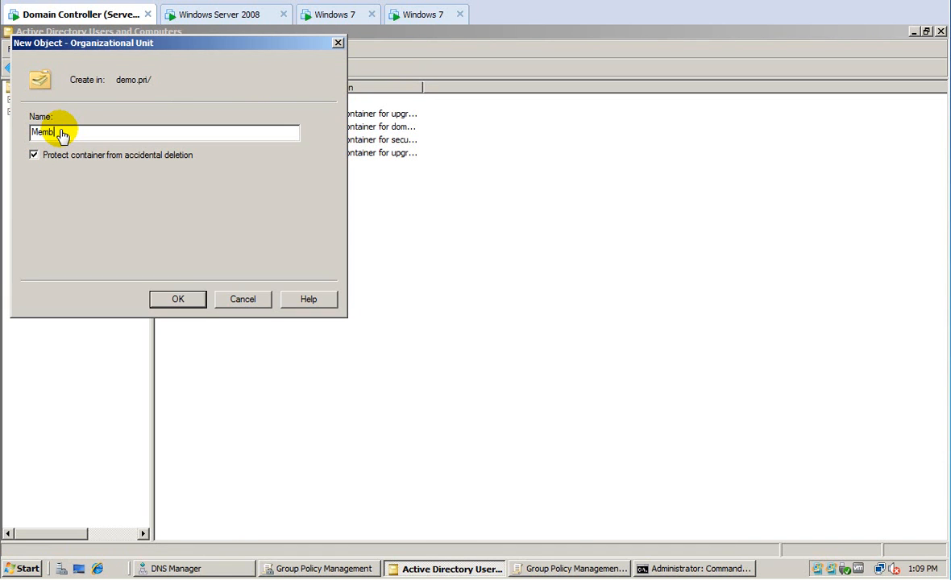
text(erServers)
click(59, 134)
click(164, 298)
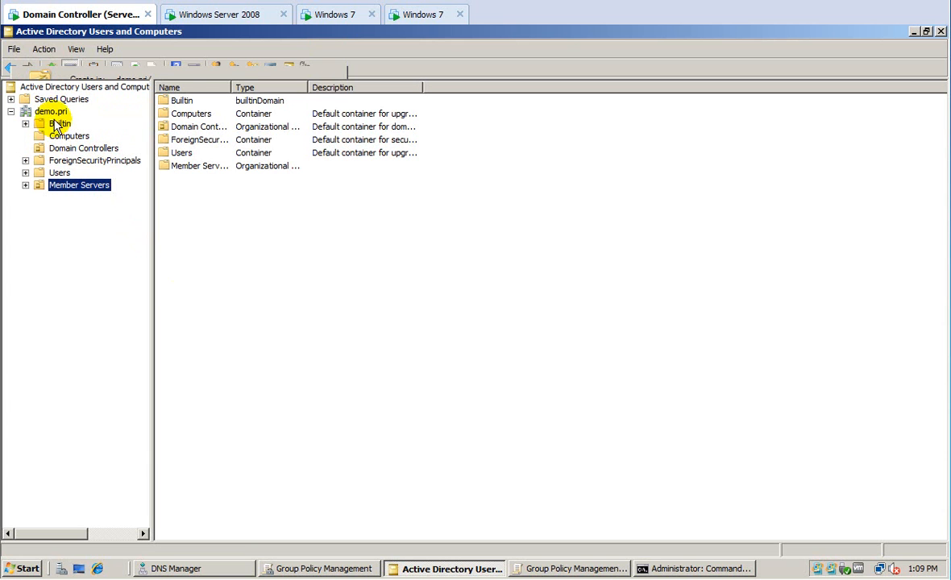
Create a second OU named 'Workstations' under demo.pri.
click(55, 112)
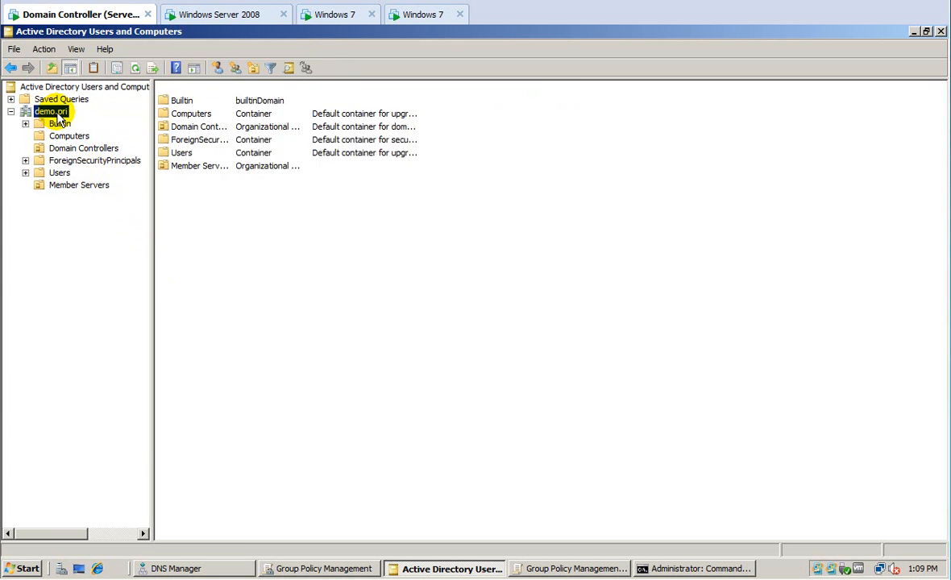
right_click(56, 113)
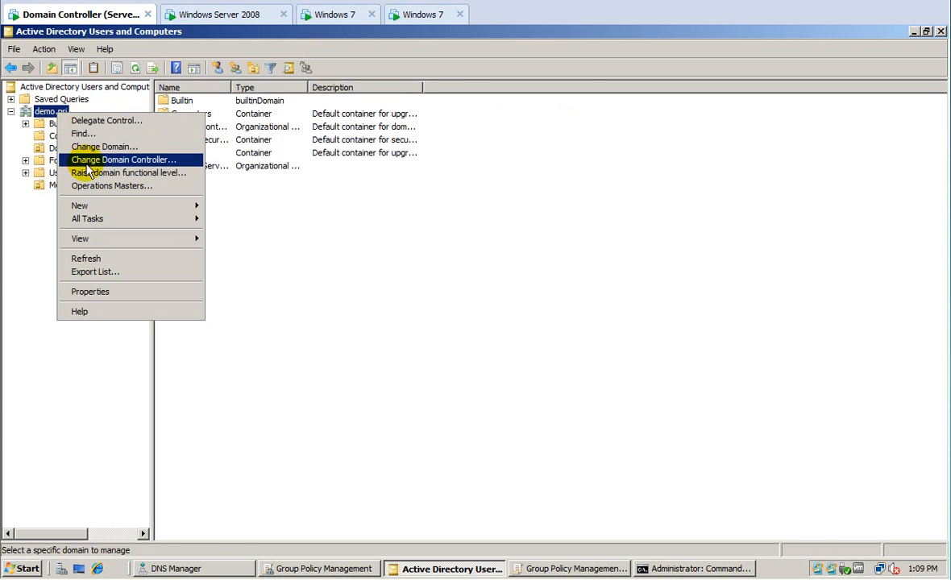
mouse_move(157, 206)
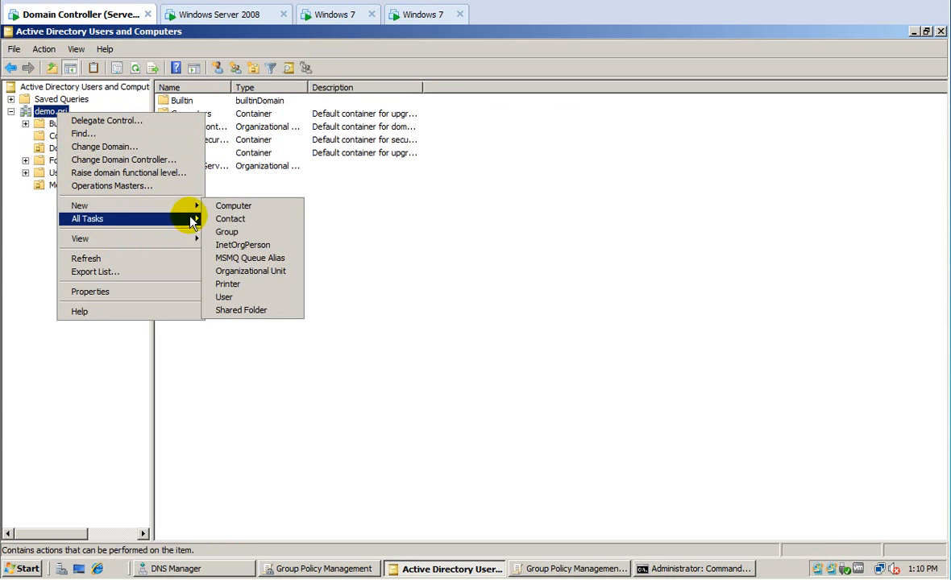
click(242, 270)
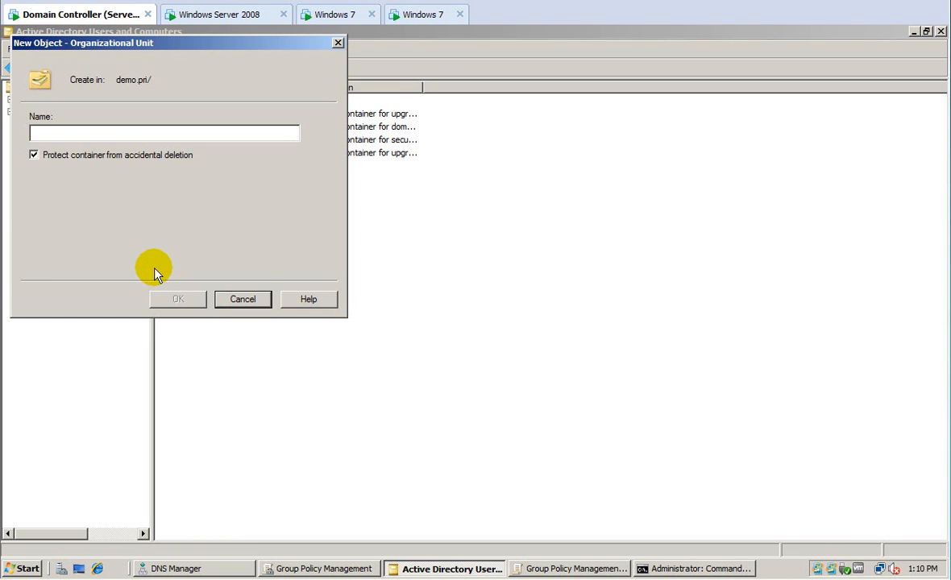
text(Wsork)
key(BackSpace)
key(BackSpace)
key(BackSpace)
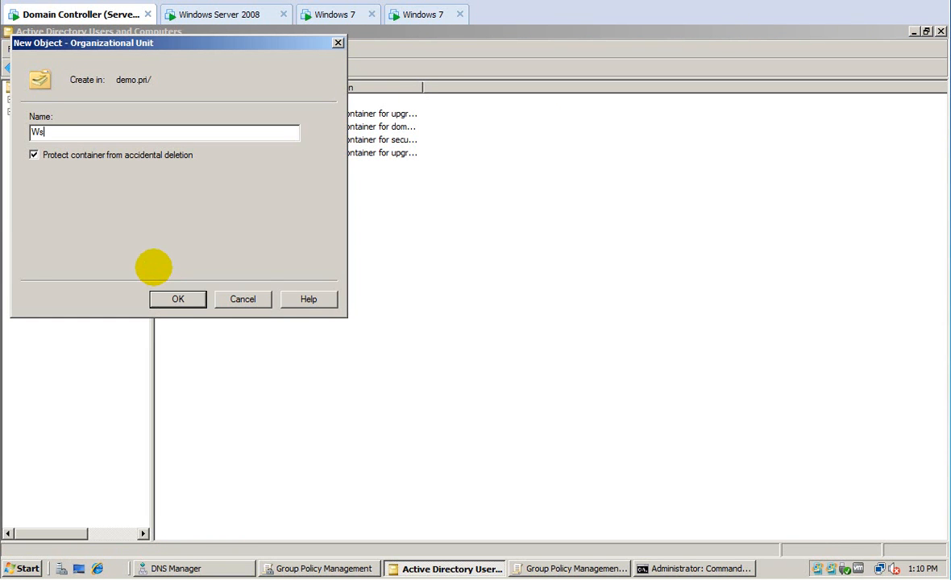
key(BackSpace)
text(orkstations)
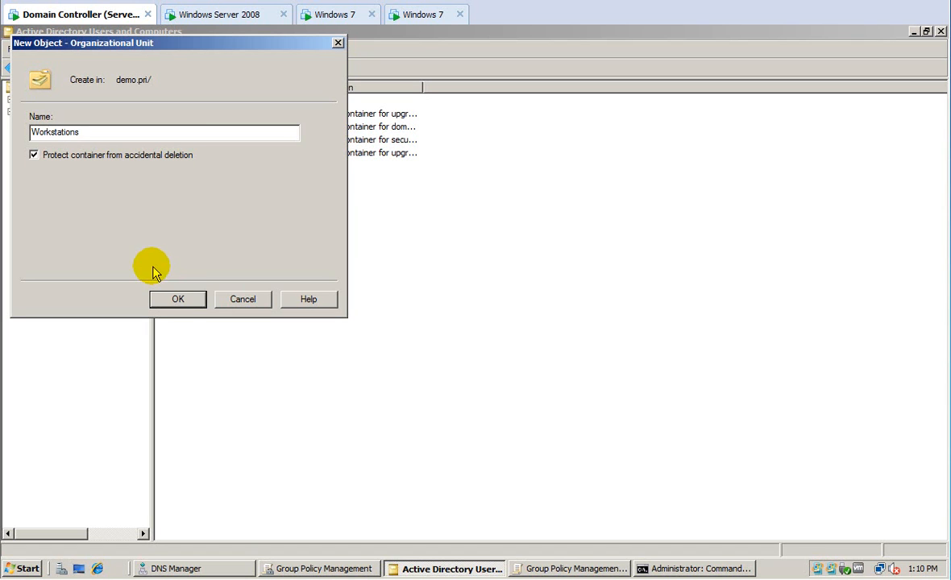
click(194, 303)
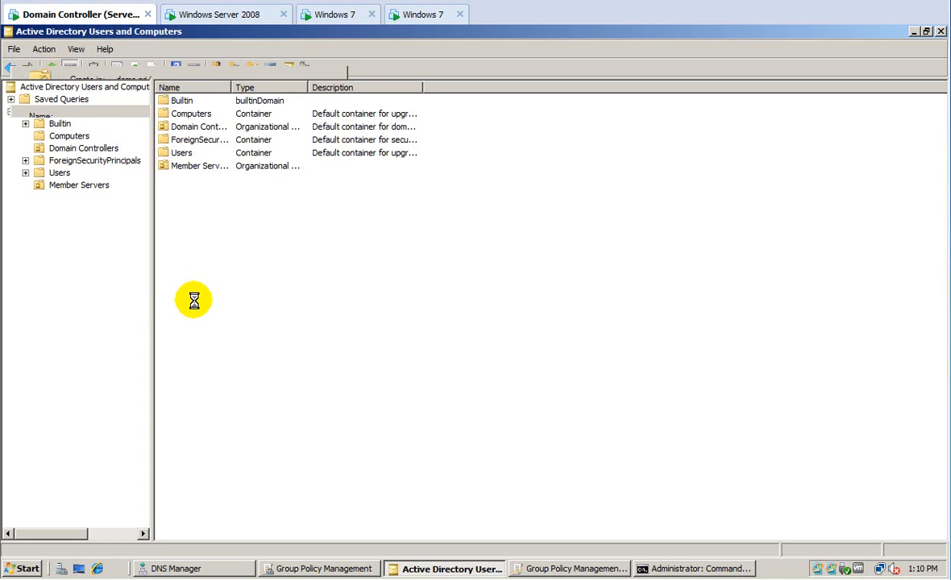
Move SRV-2 from Computers into Member Servers, then try dragging W7-2 to Workstations.
click(71, 137)
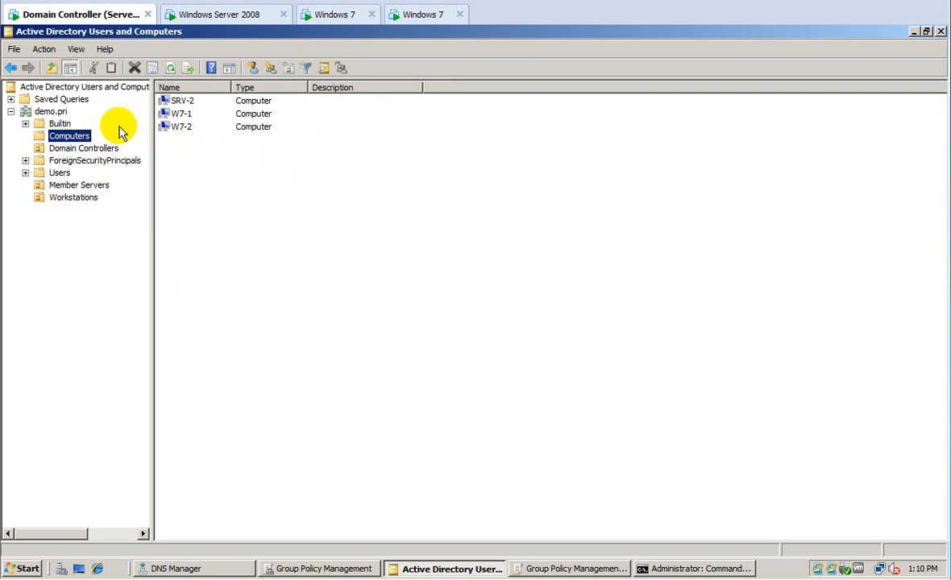
click(180, 101)
drag(137, 149, 116, 187)
click(403, 340)
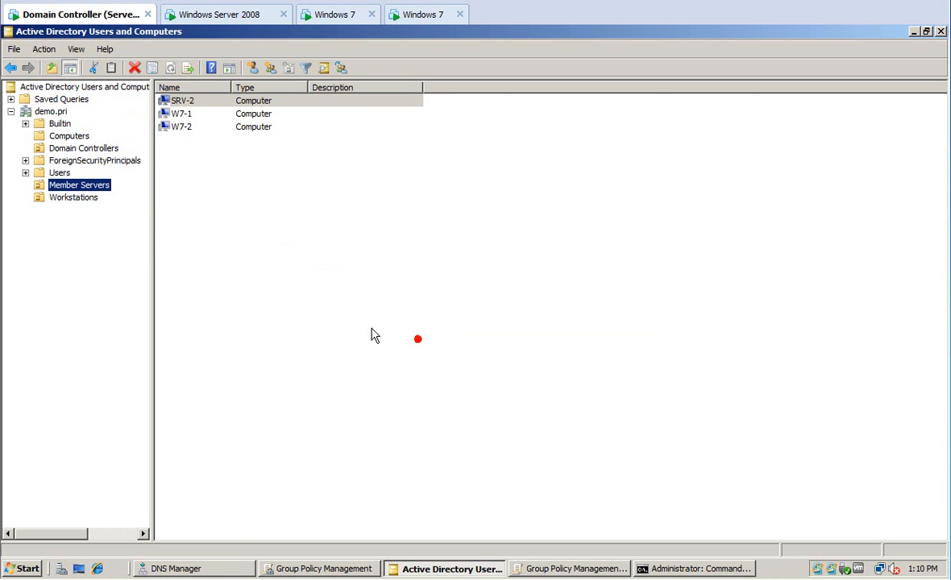
drag(177, 119, 73, 200)
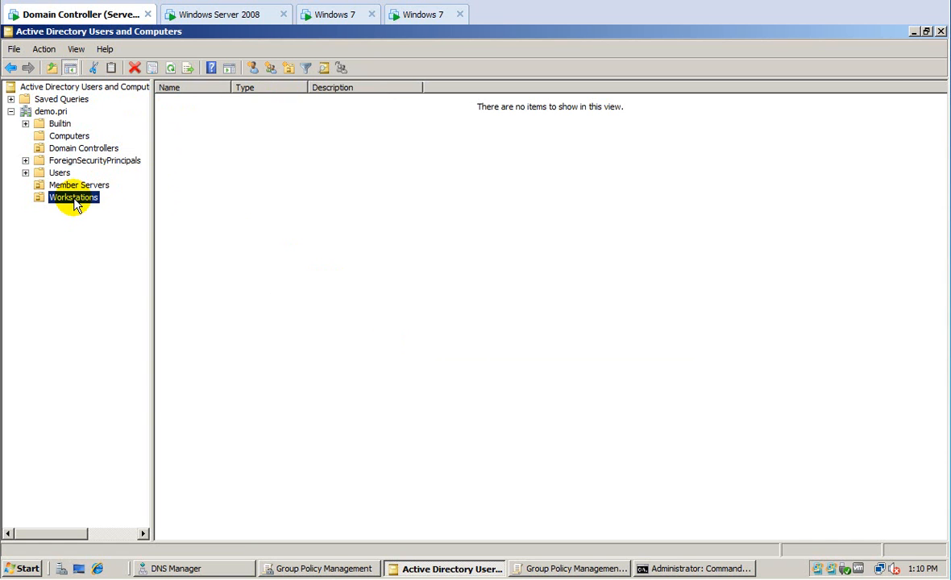
Create a child OU named Div-A inside Workstations.
right_click(75, 204)
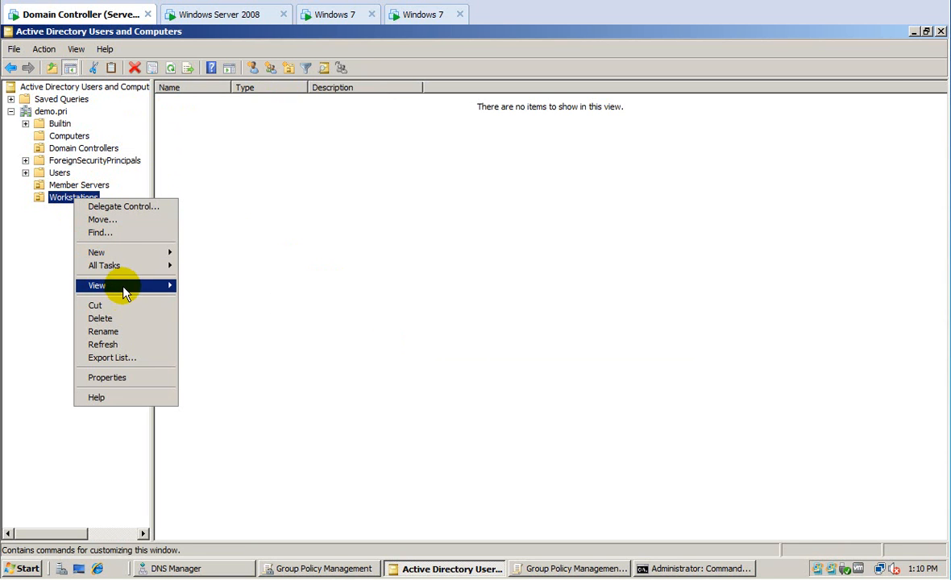
mouse_move(167, 257)
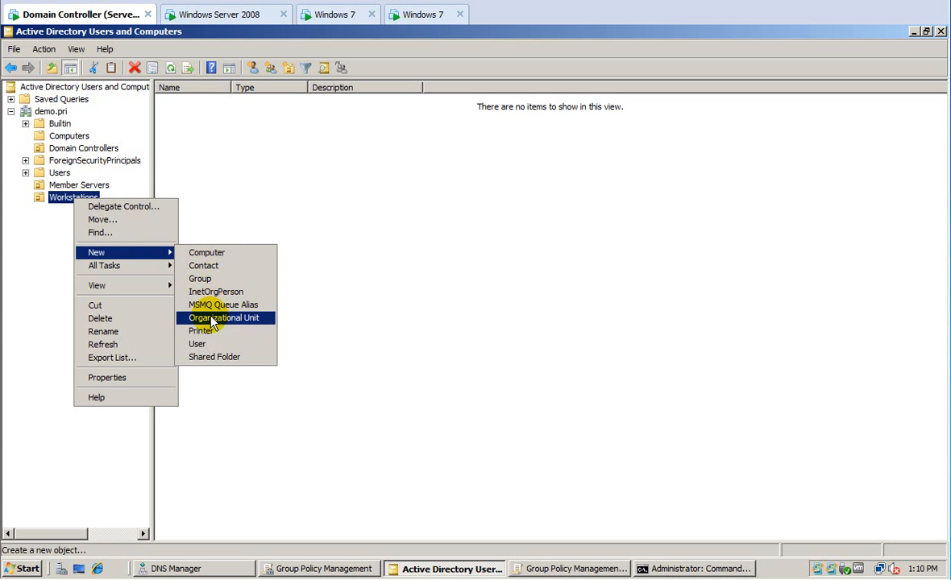
click(211, 319)
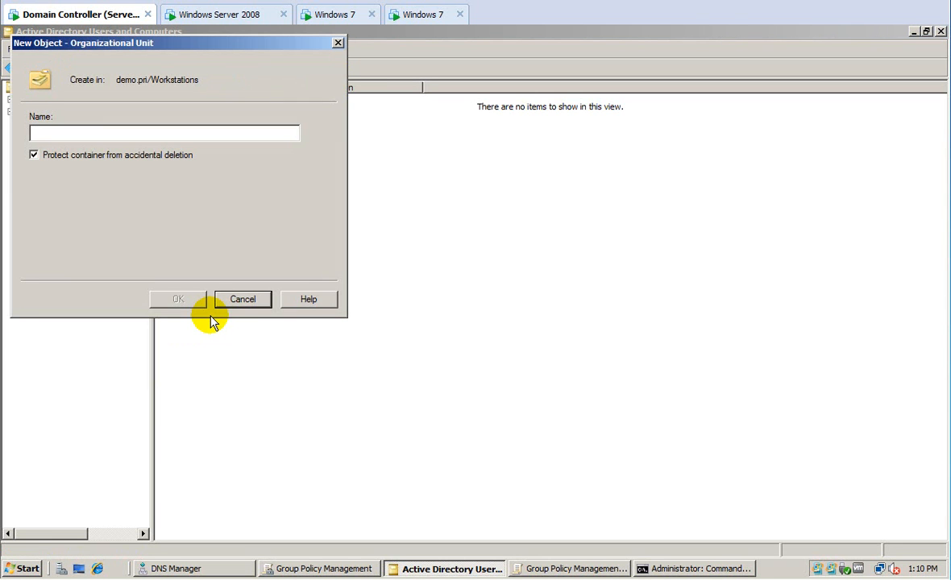
text(D)
text(A)
key(Return)
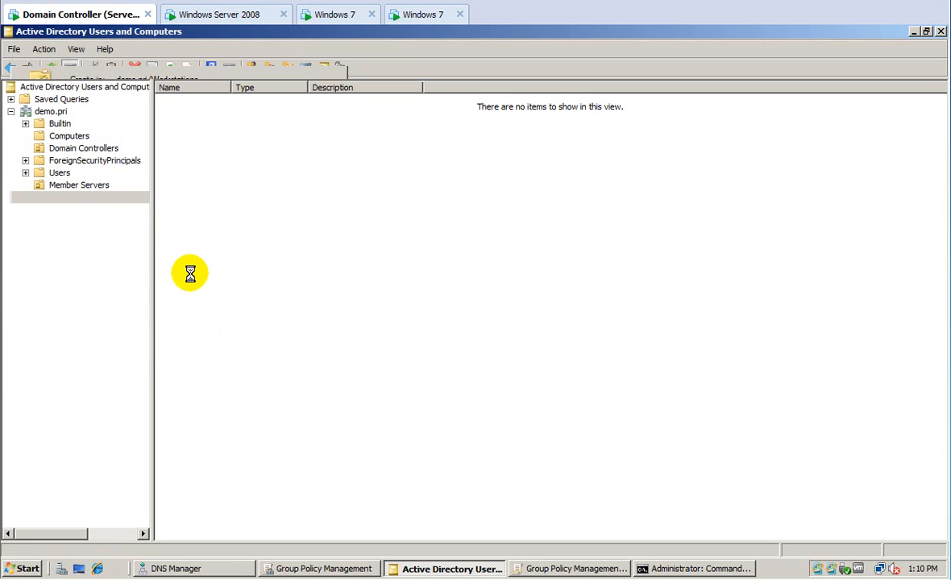
click(76, 210)
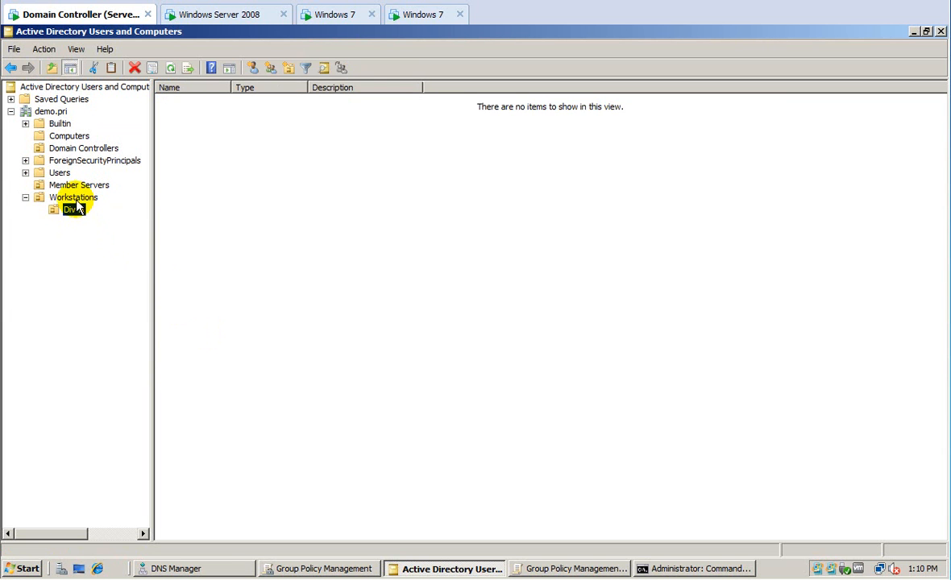
click(75, 198)
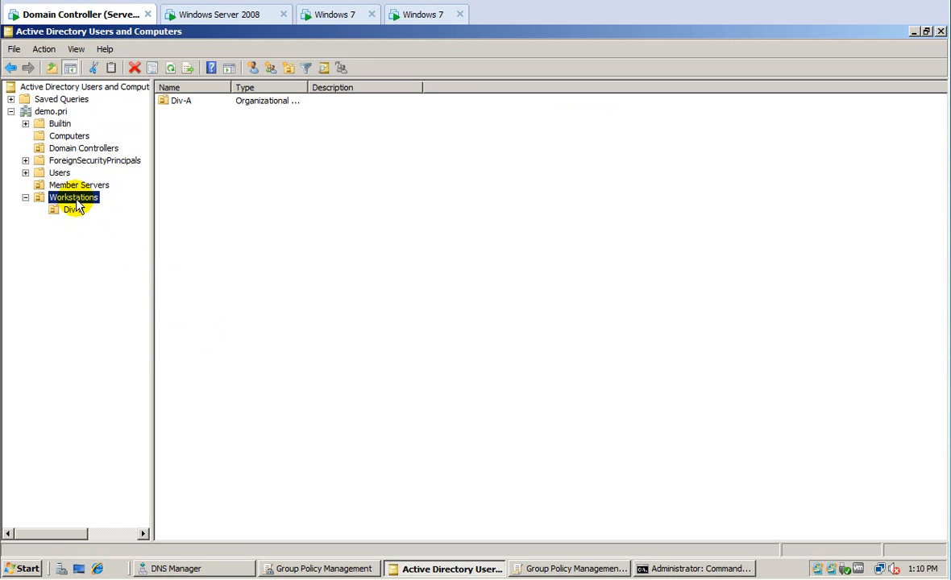
Add a second child OU, Div-B, inside Workstations.
right_click(75, 199)
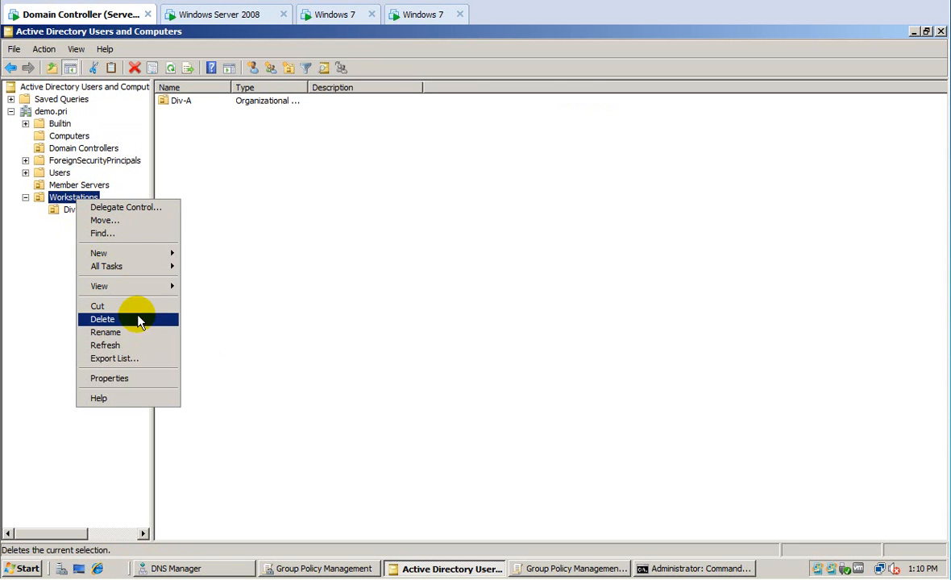
mouse_move(161, 254)
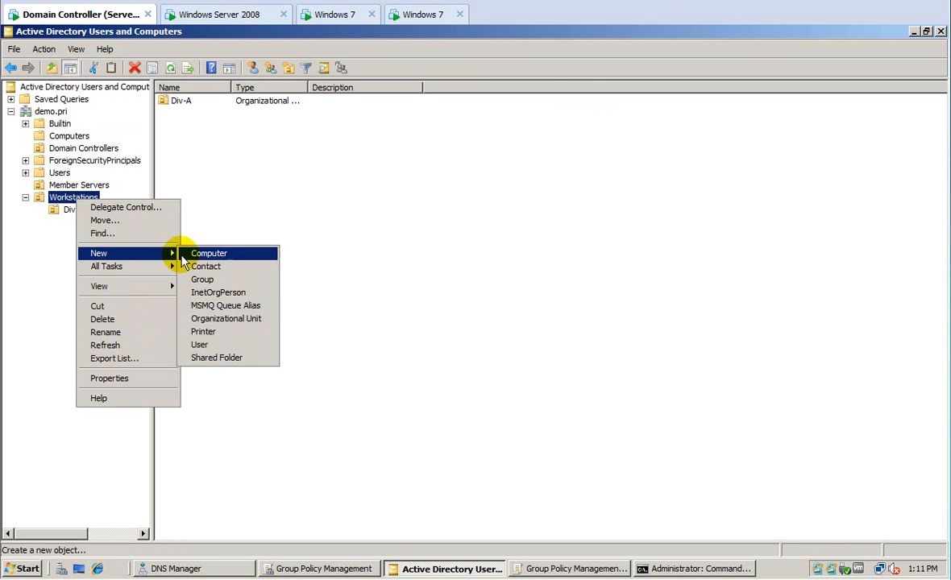
click(216, 319)
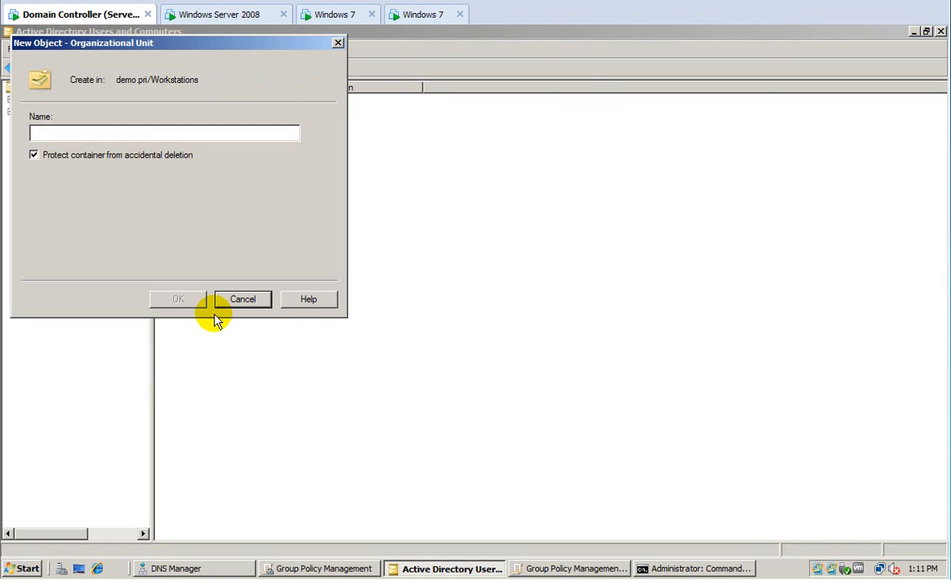
text(Div)
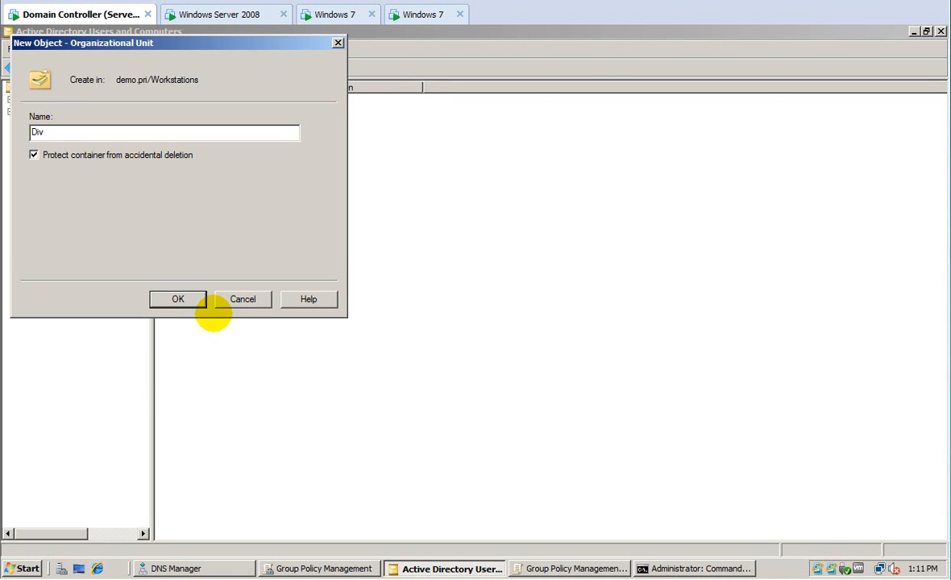
text(-B)
key(Return)
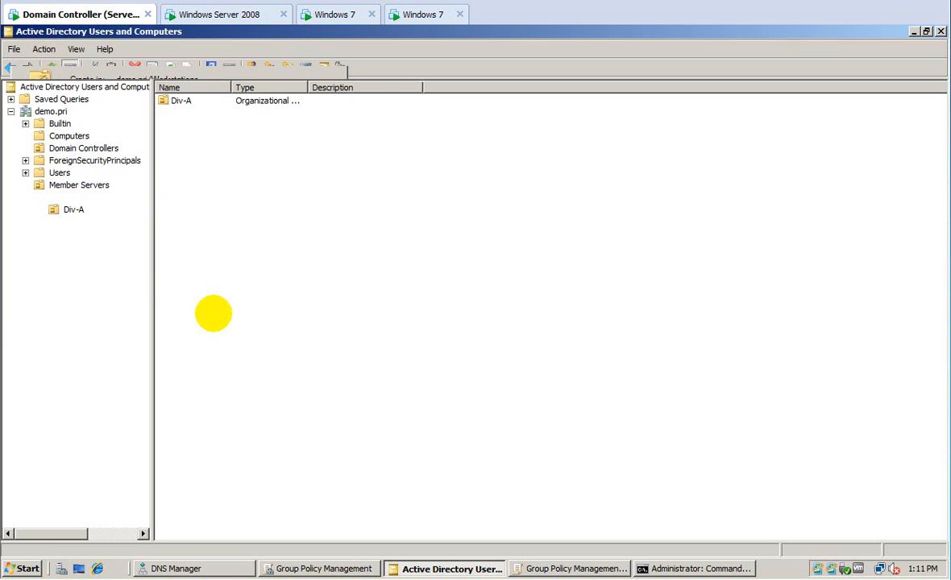
Drag W7-1 from Computers into the Div-A OU and confirm the move.
click(67, 135)
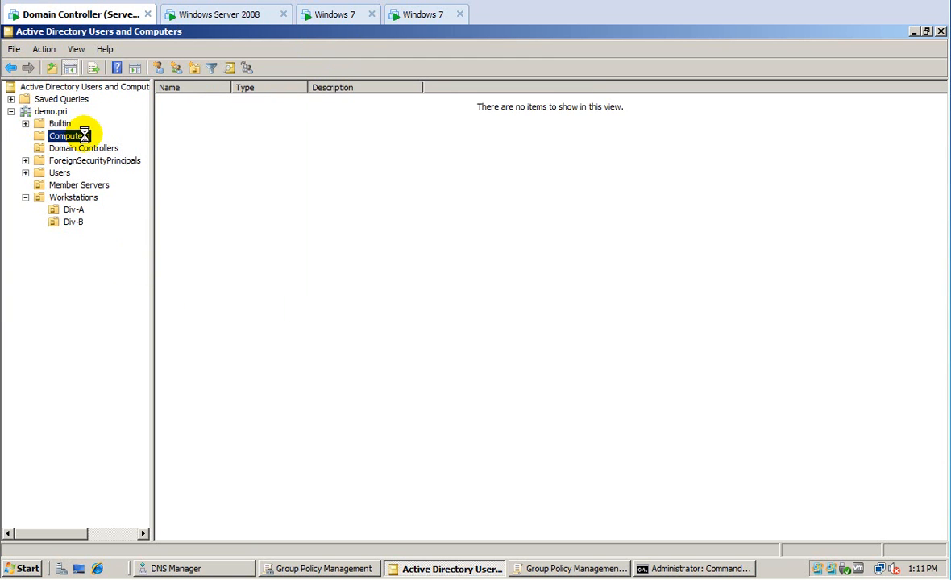
drag(178, 101, 81, 211)
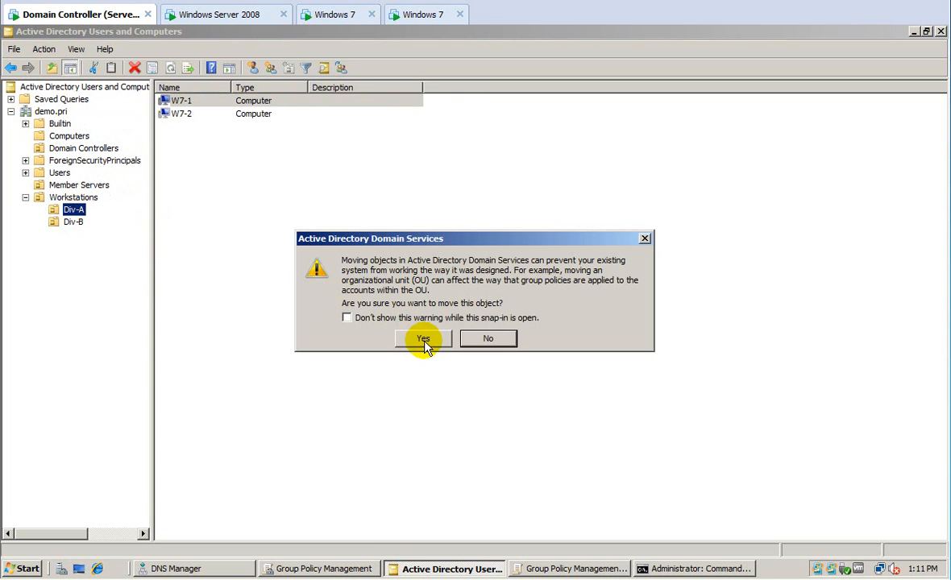
click(421, 339)
Move W7-2 to Workstations\Div-B with Move... and check it arrived.
right_click(182, 101)
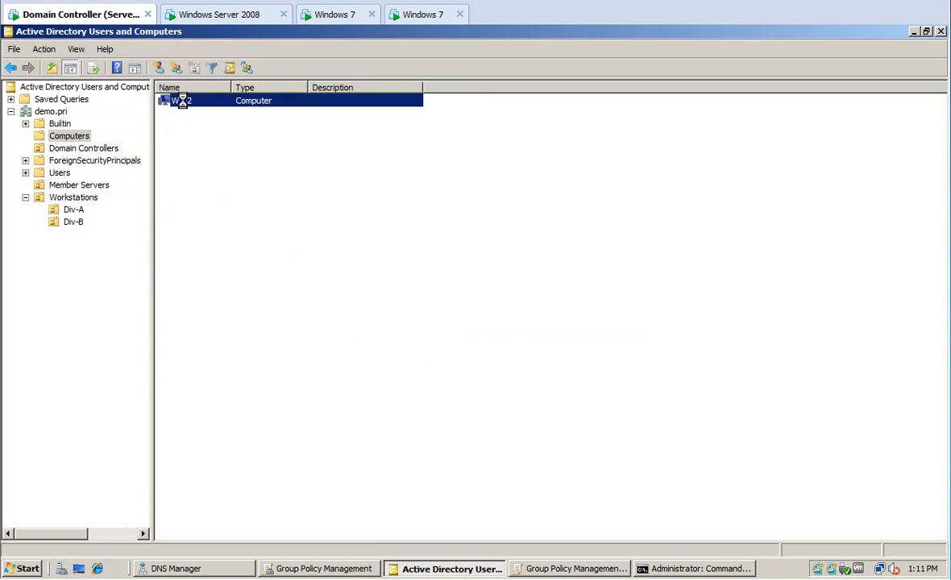
click(201, 147)
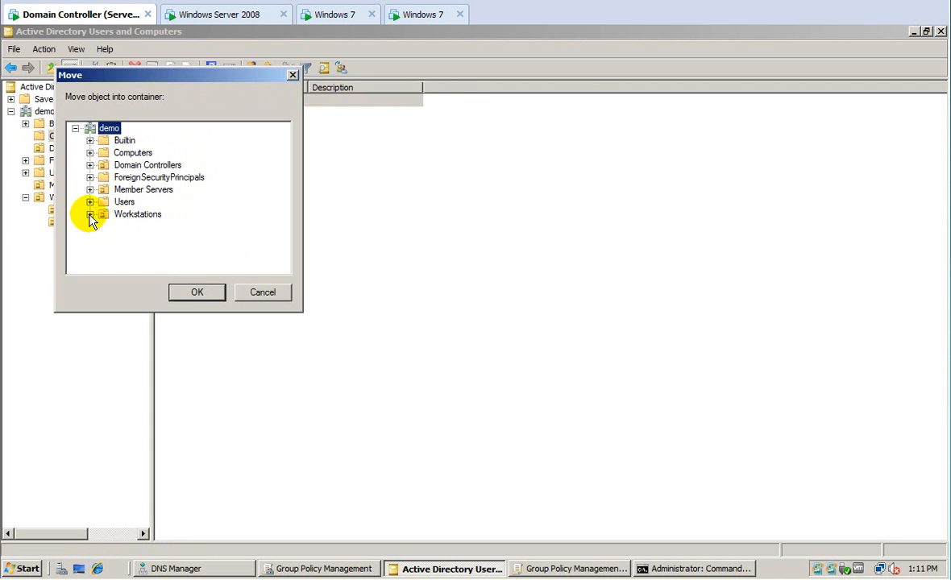
click(89, 214)
click(135, 239)
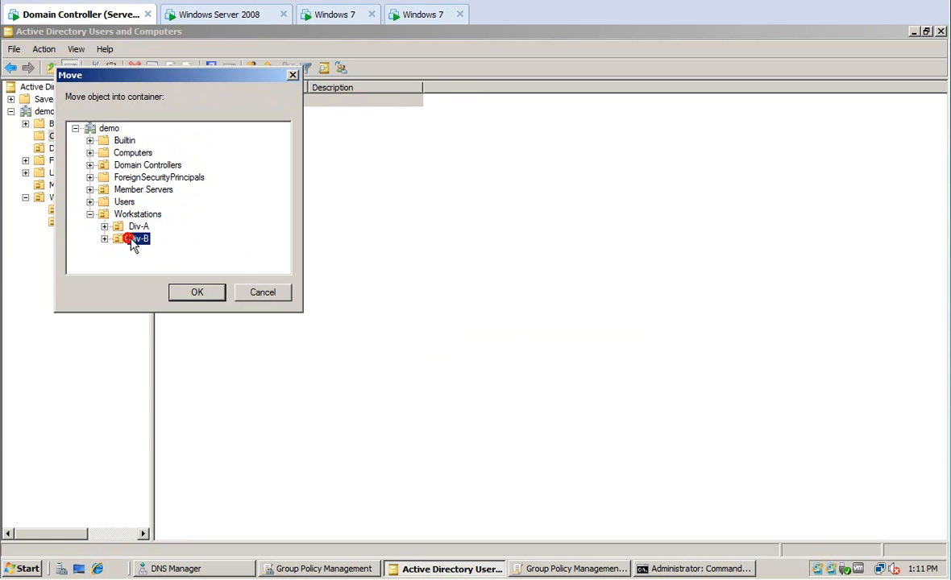
click(193, 295)
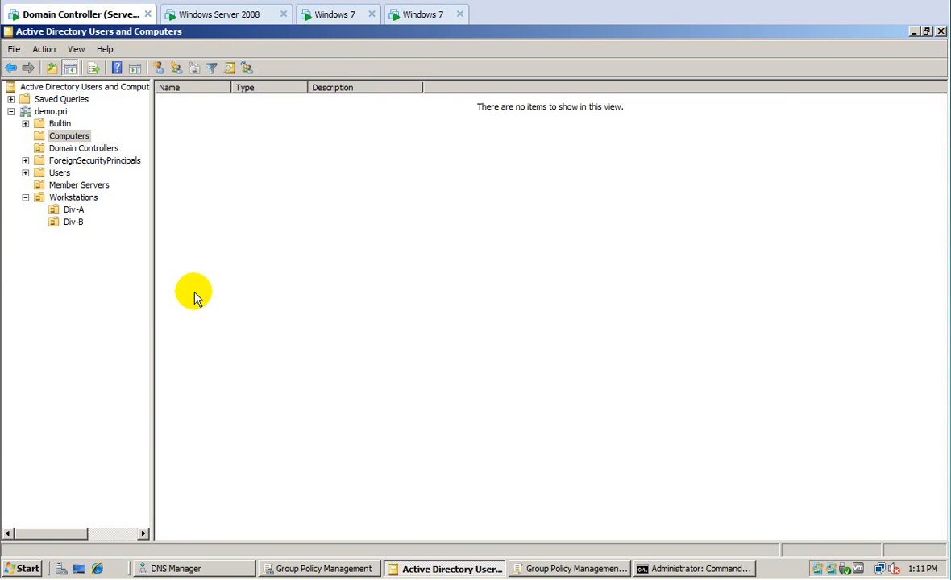
click(73, 222)
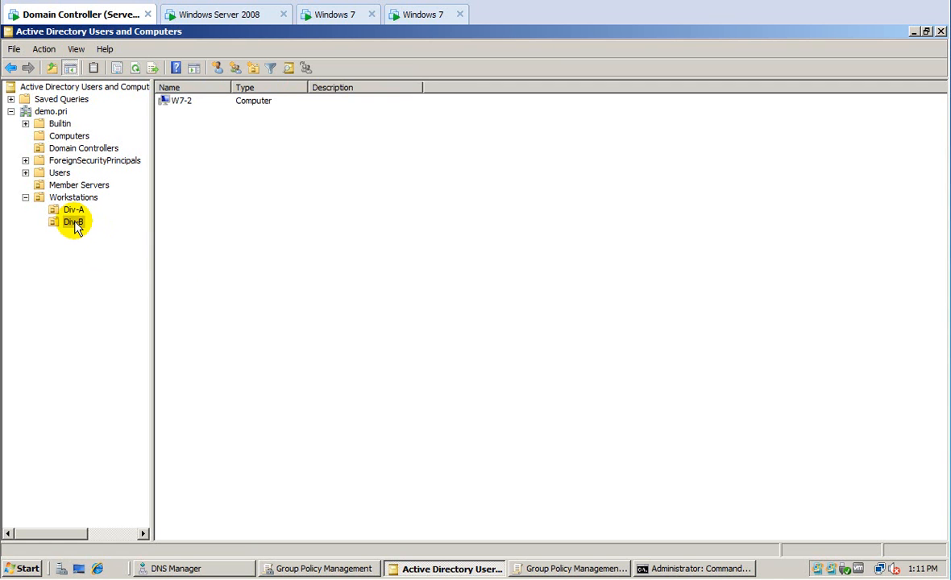
After checking the Users container, add an OU named 'Employees' at the demo.pri root.
click(58, 173)
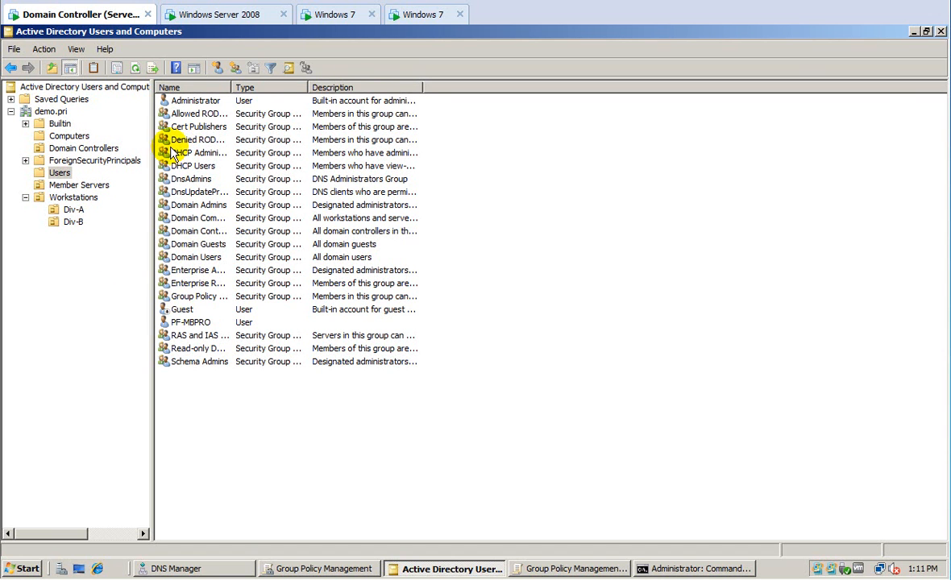
click(52, 111)
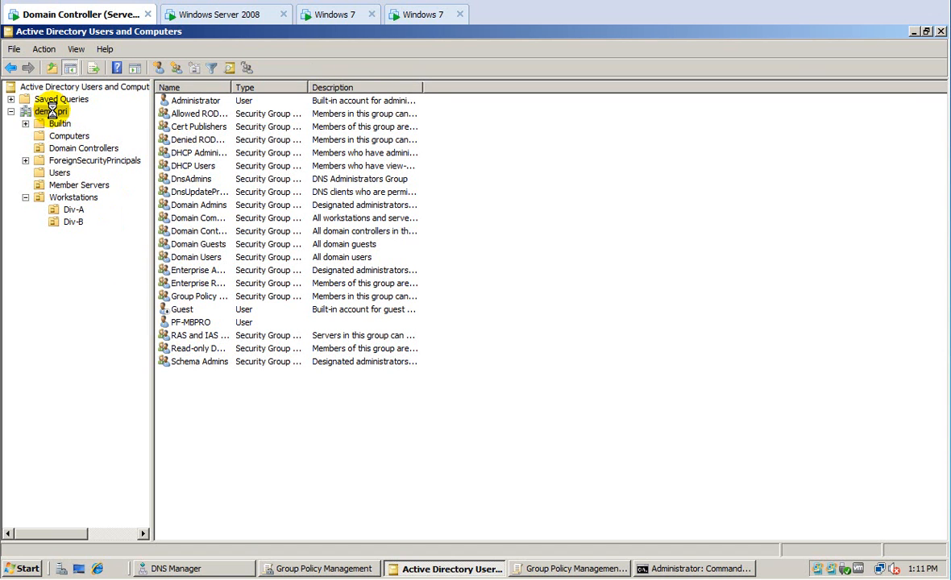
right_click(51, 111)
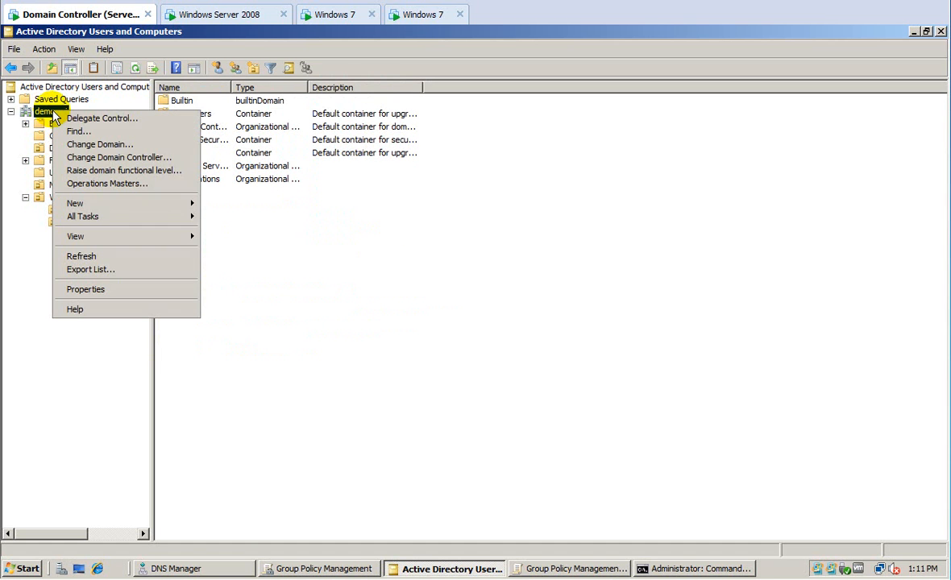
mouse_move(113, 203)
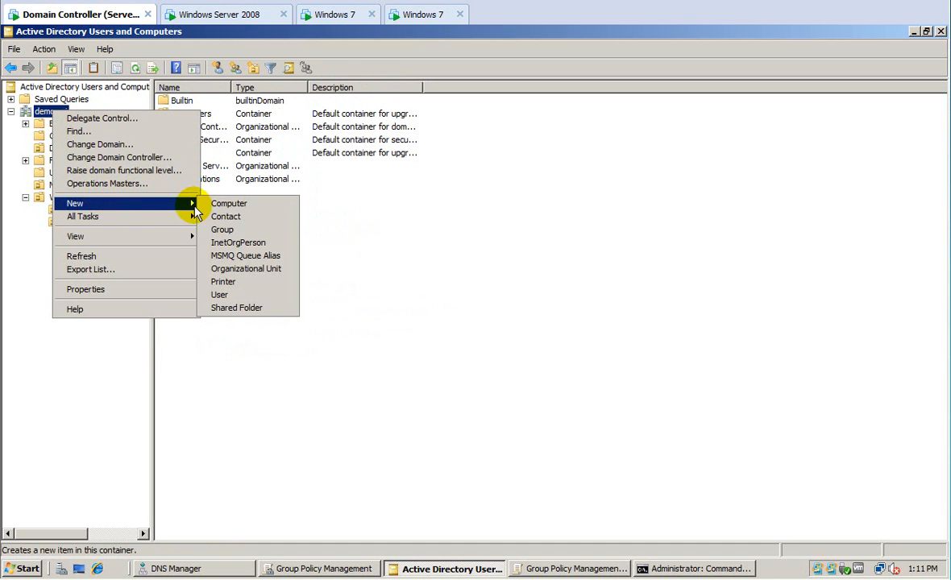
click(237, 269)
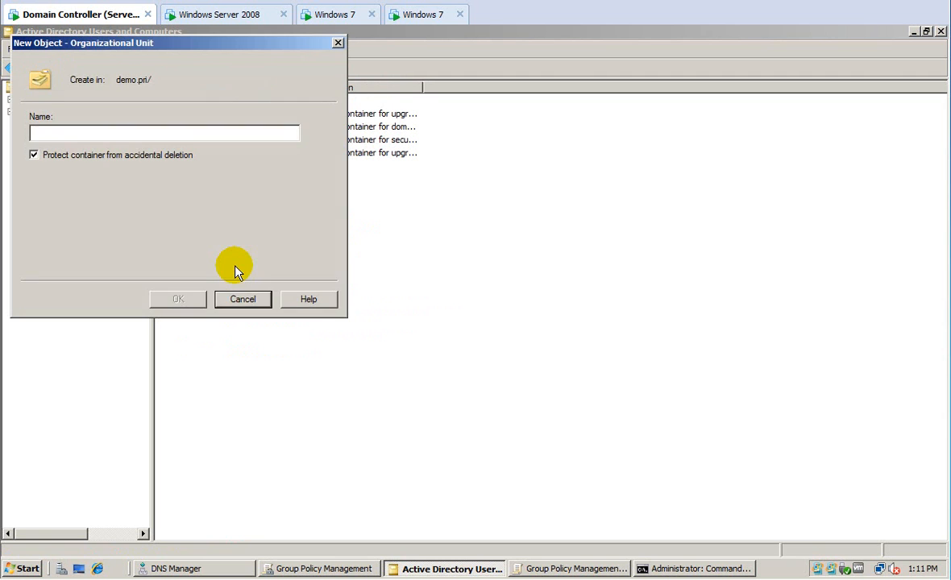
text(Emp)
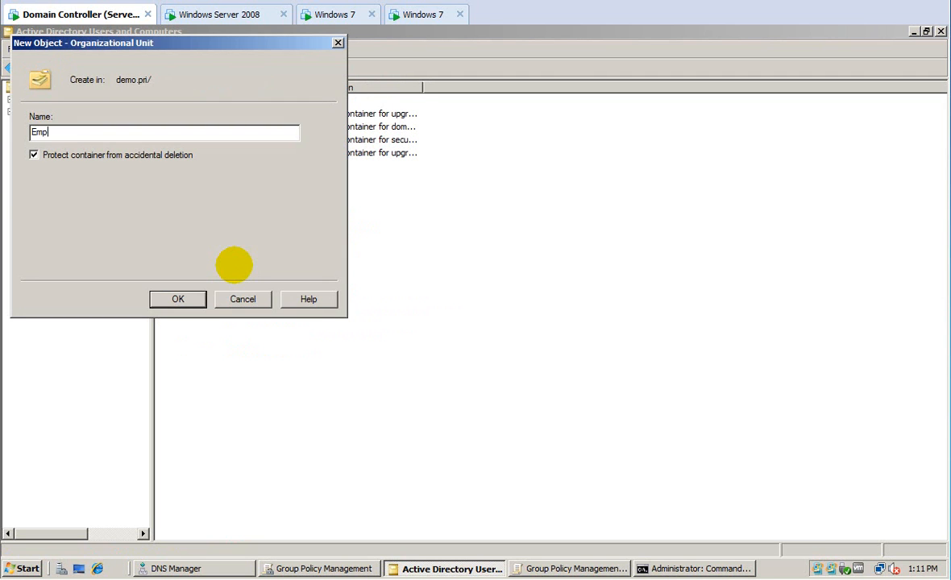
text(loyees)
key(Return)
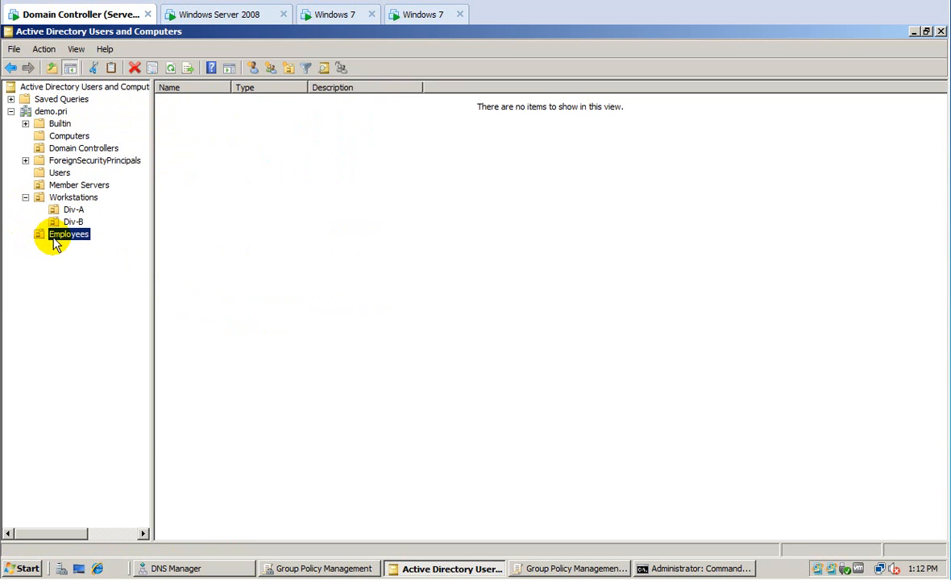
Create the Div-A organizational unit under Employees.
right_click(59, 237)
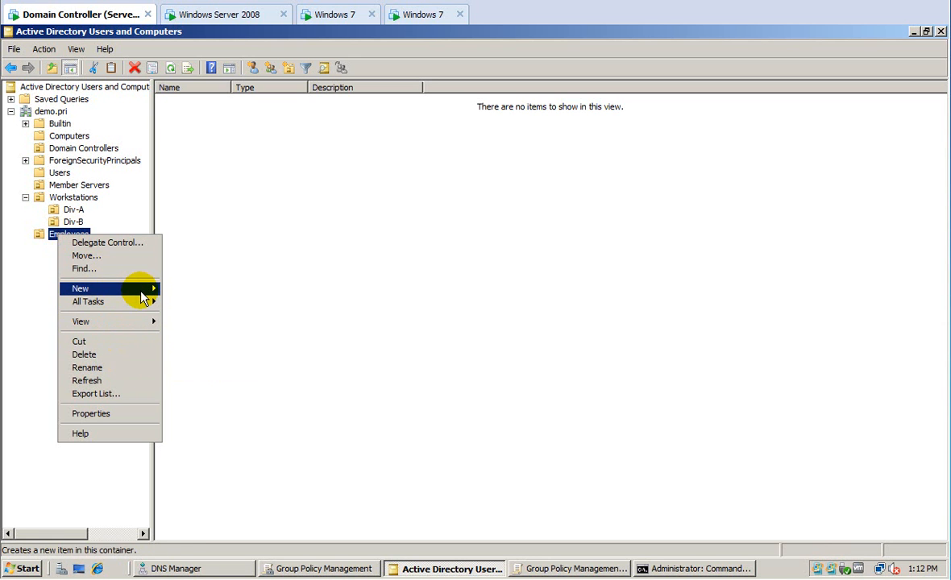
mouse_move(142, 292)
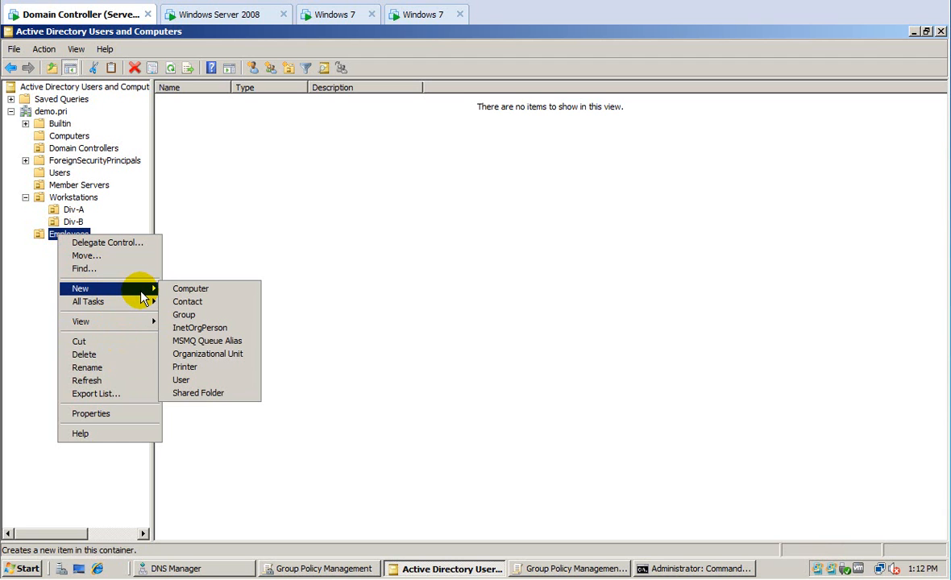
click(193, 354)
text(Div-B)
key(Return)
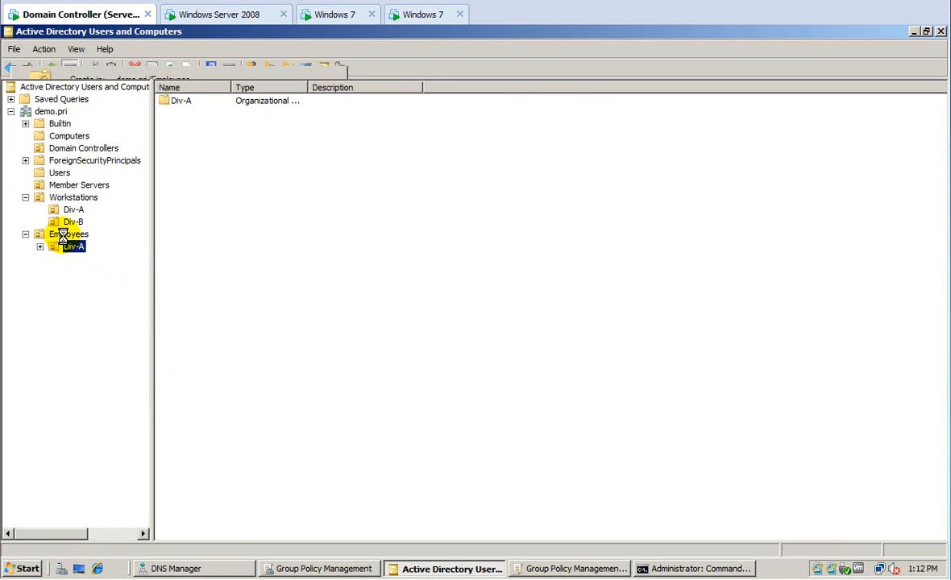
Create a second organizational unit, Div-B, under Employees.
click(63, 235)
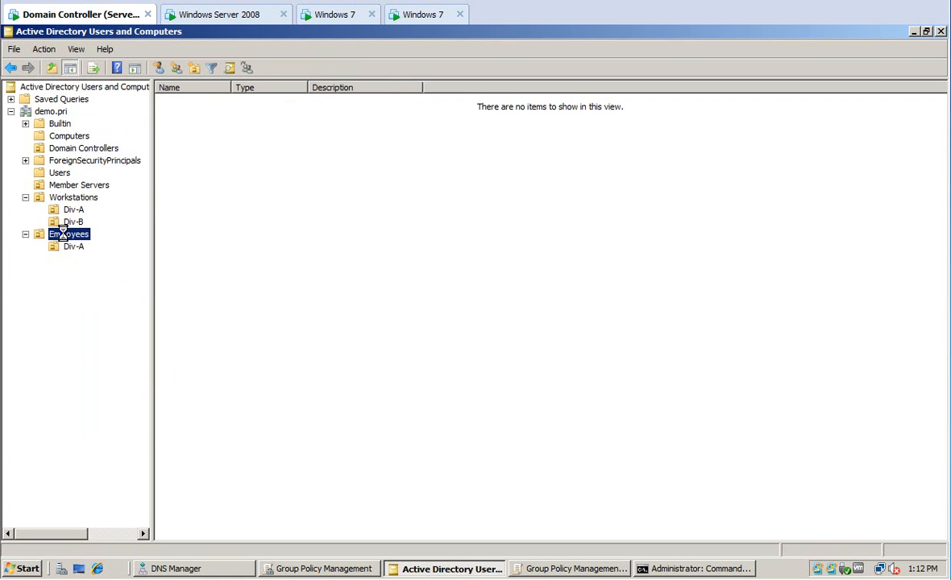
right_click(63, 235)
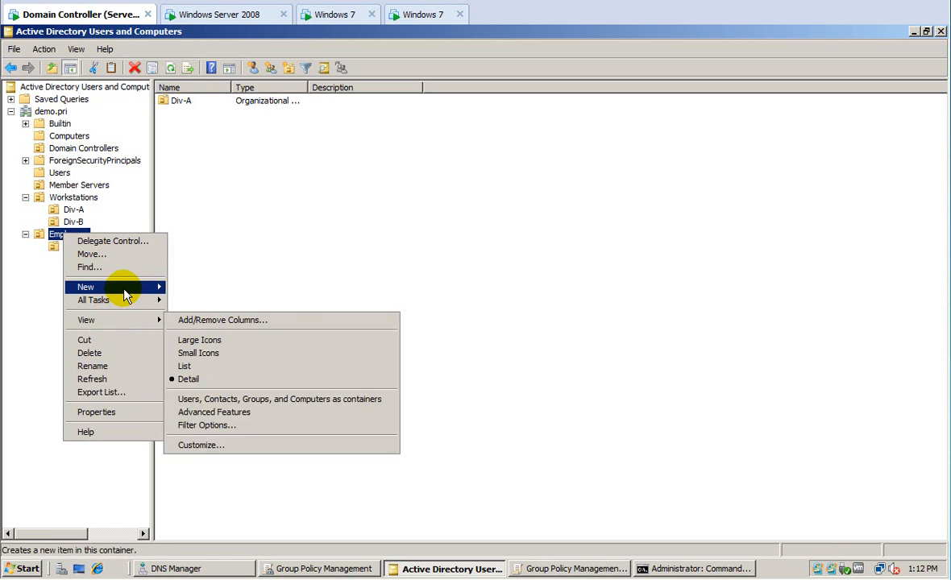
mouse_move(125, 297)
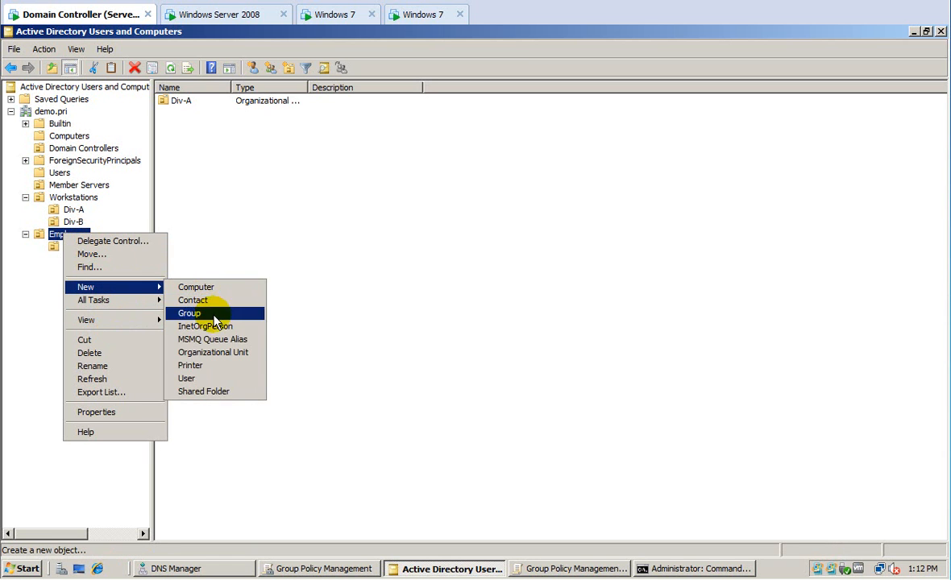
click(202, 356)
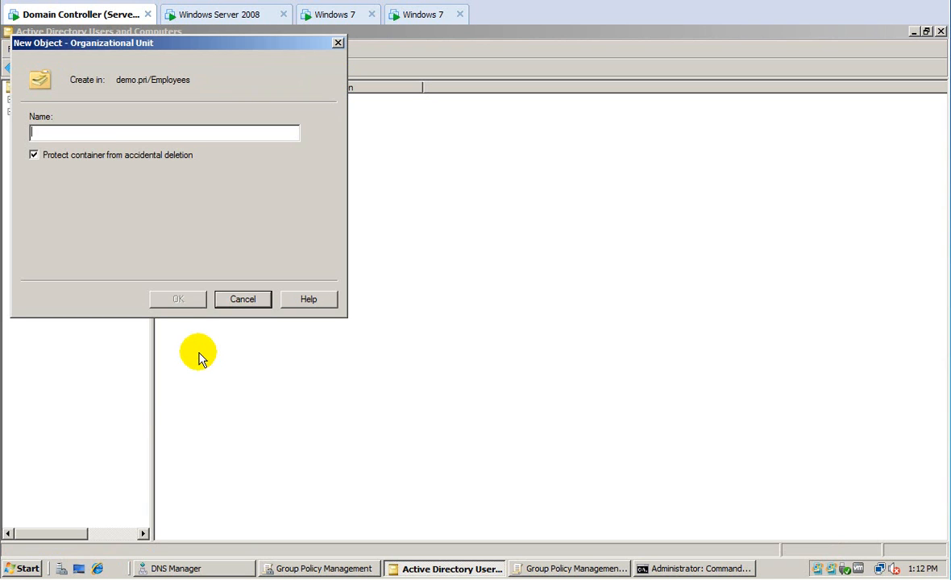
text(Div-B)
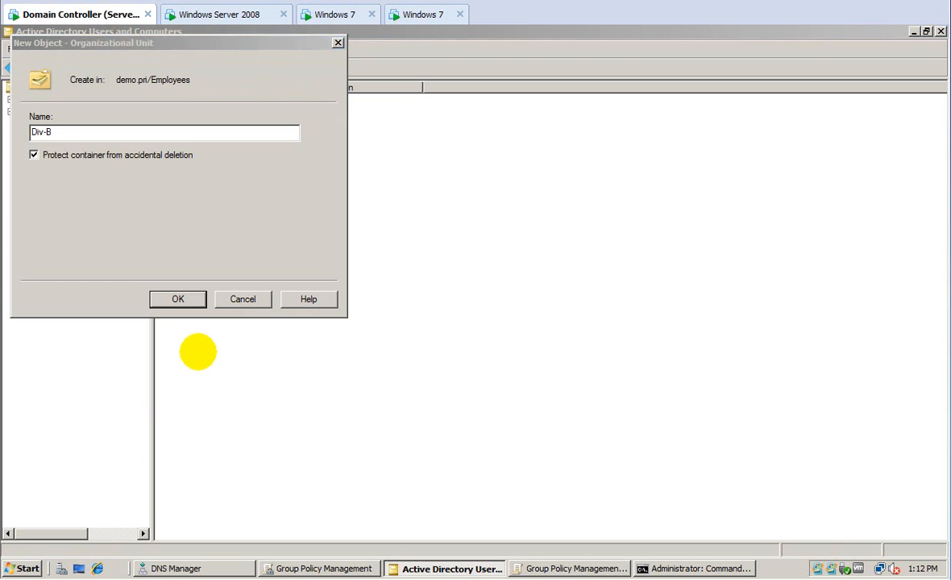
key(Return)
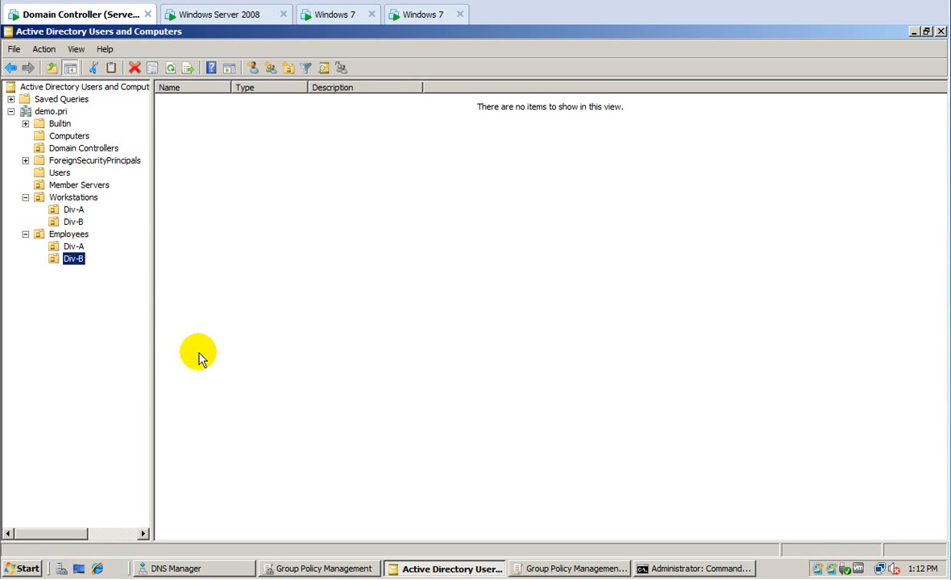
click(78, 135)
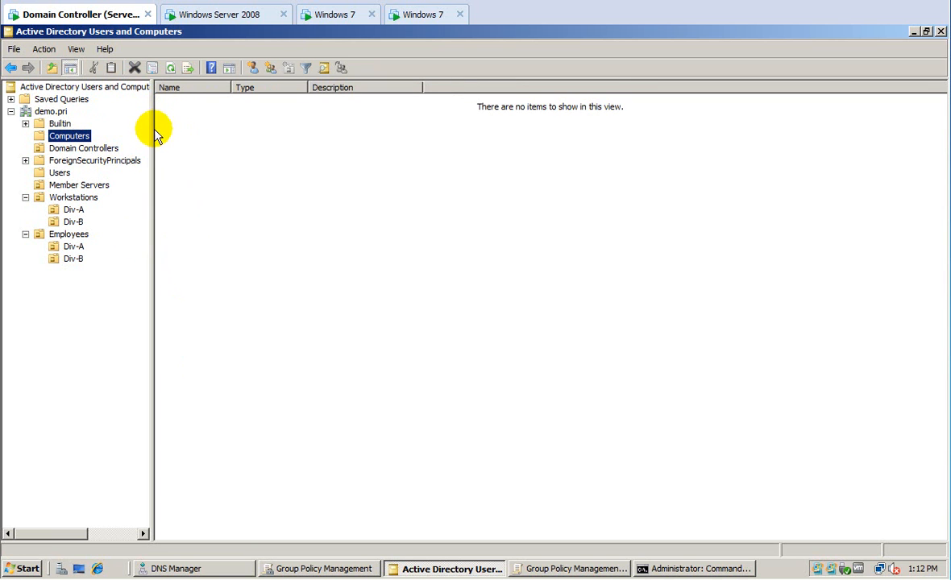
Review the Users container and Employees OUs, then display the demo.pri domain root.
click(62, 174)
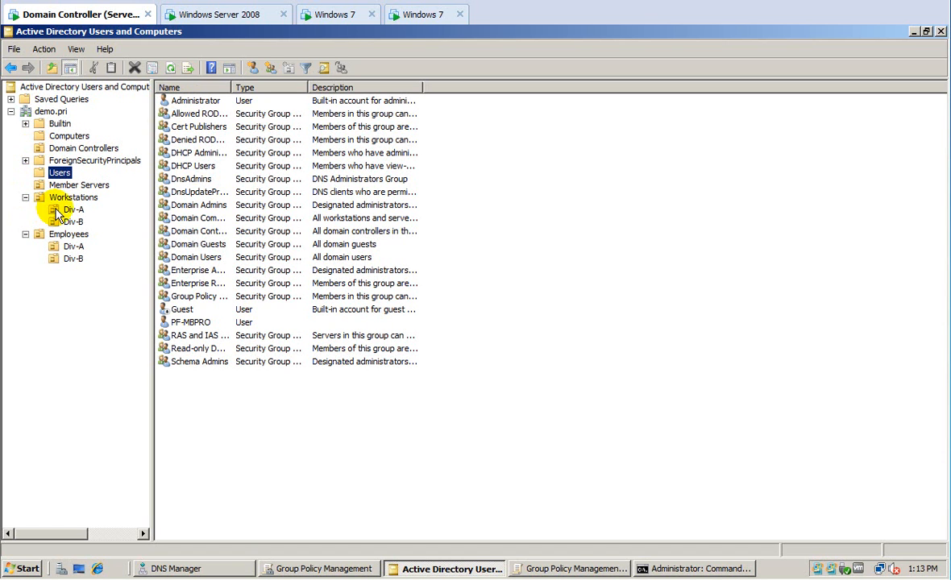
click(66, 237)
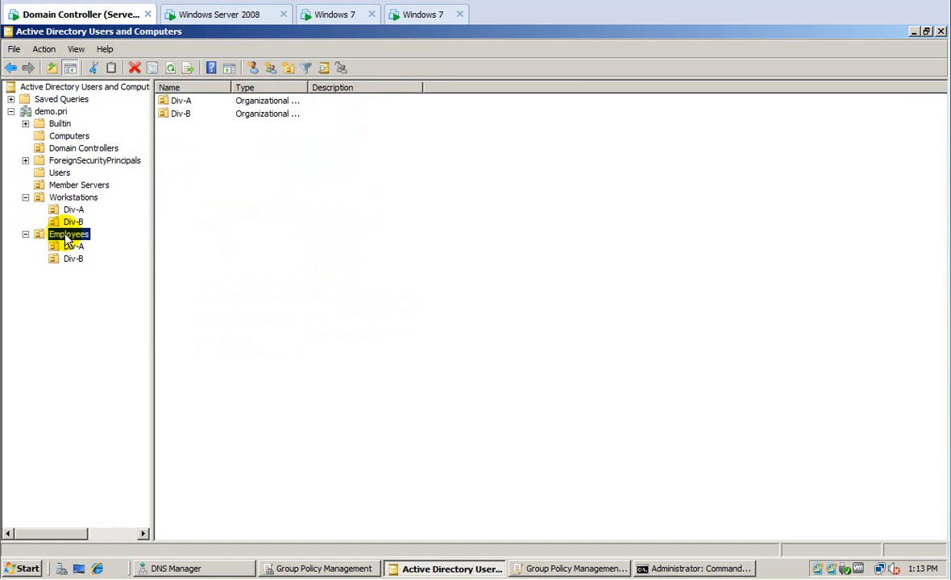
click(51, 112)
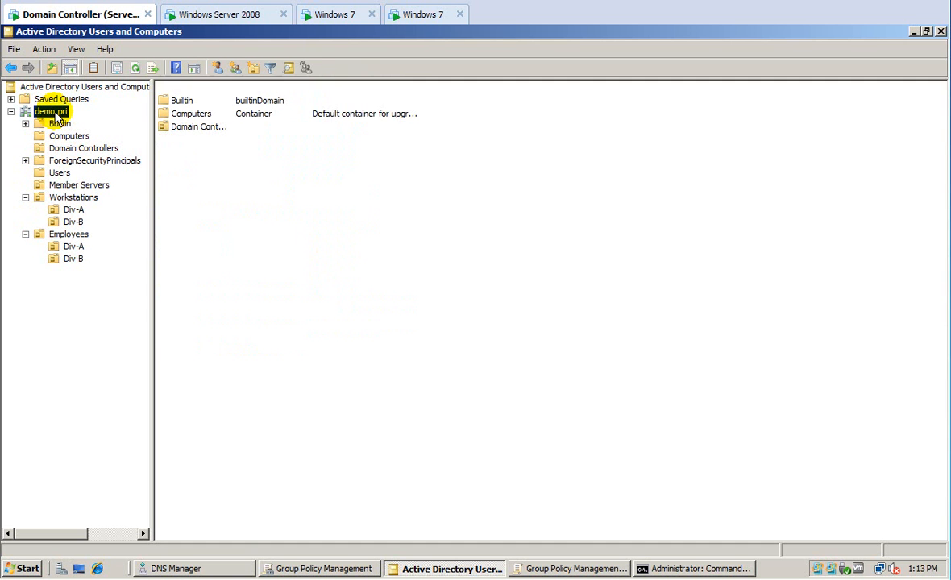
Create an organizational unit named Groups directly under demo.pri.
right_click(56, 113)
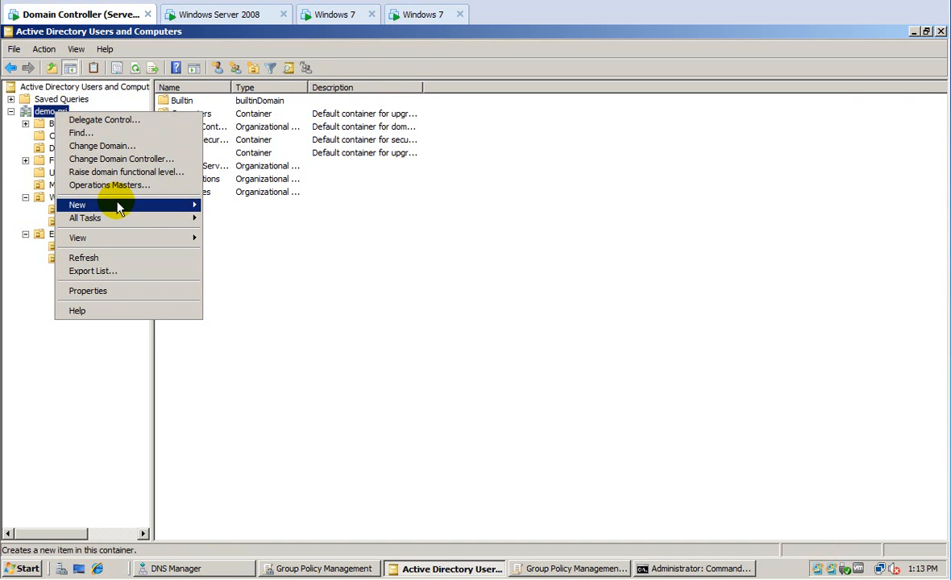
mouse_move(149, 205)
click(238, 270)
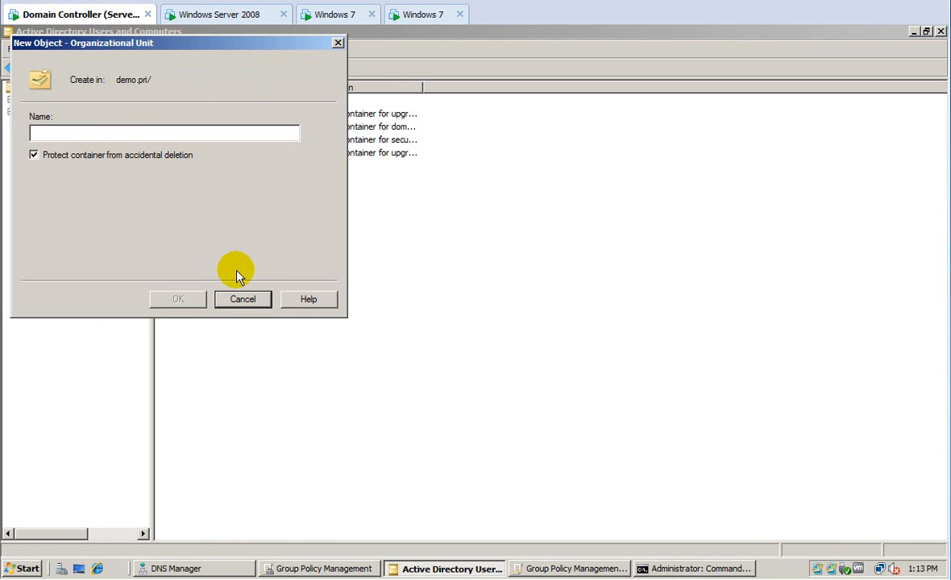
text(Groups)
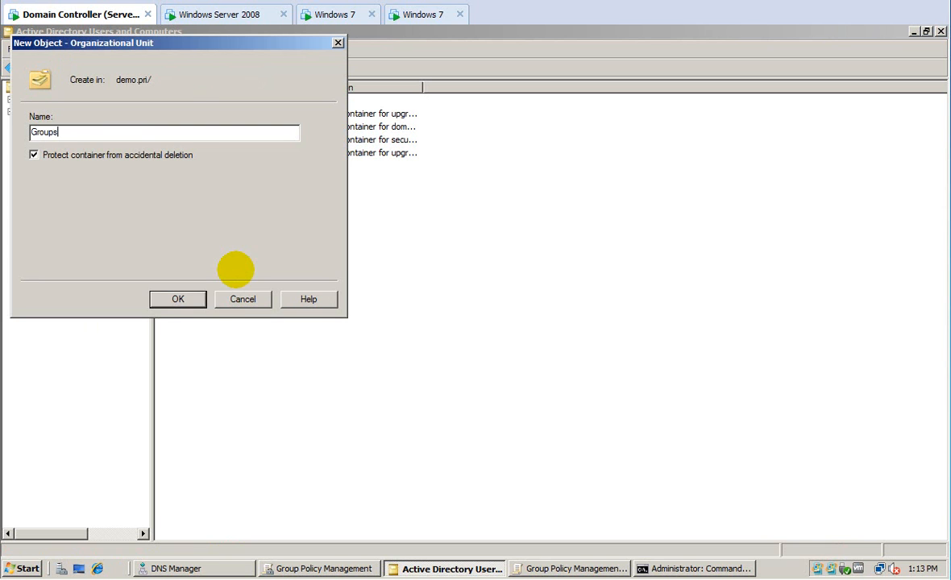
click(178, 299)
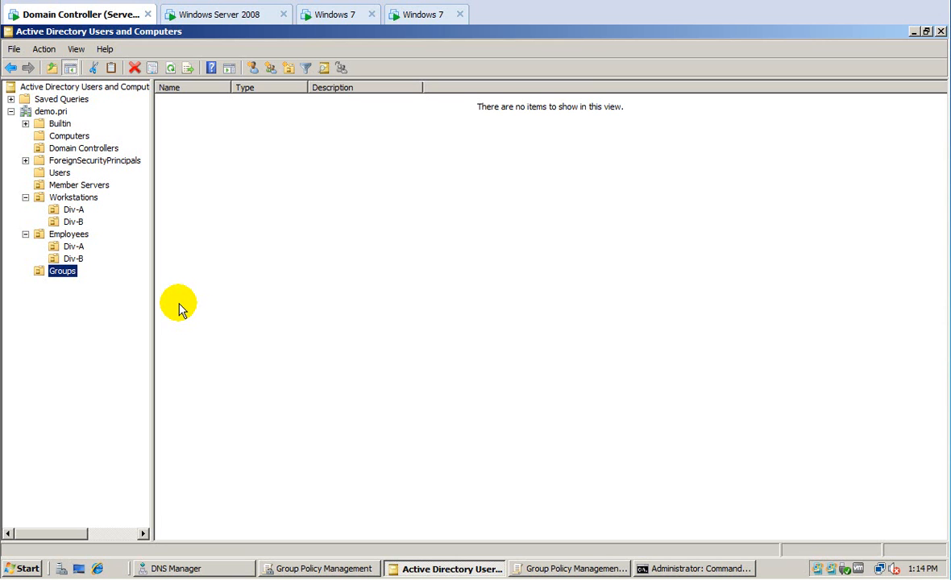
Create global security group GG_Div-A inside the Groups OU.
right_click(66, 274)
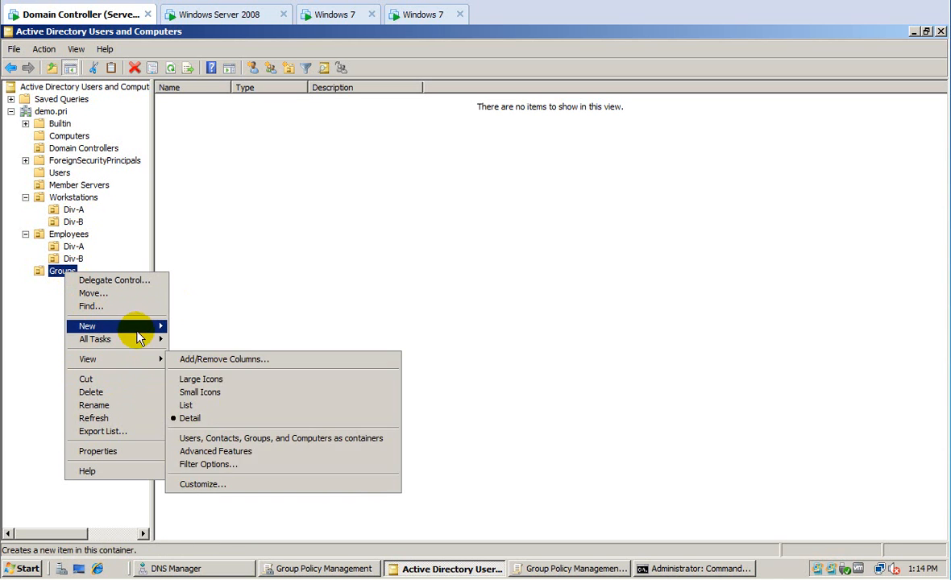
mouse_move(139, 333)
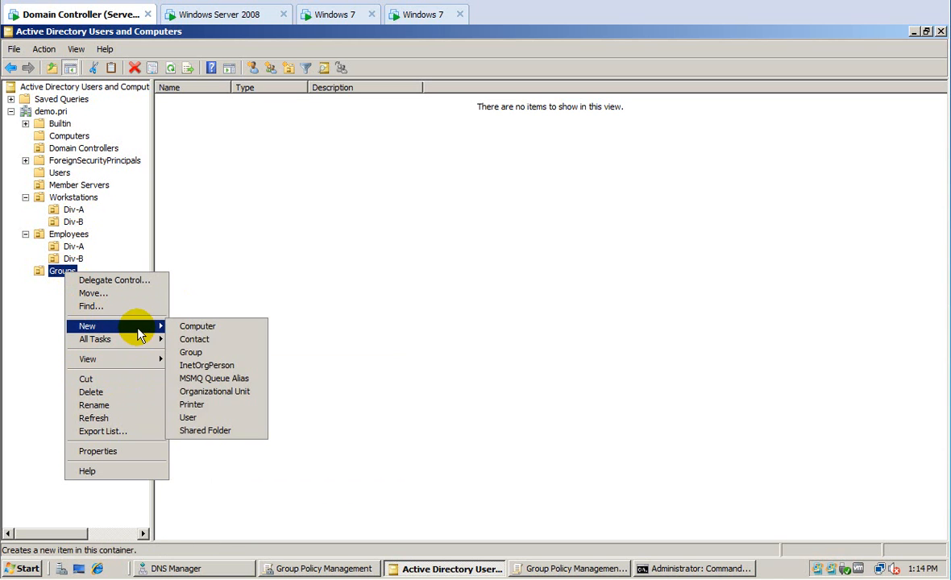
click(200, 355)
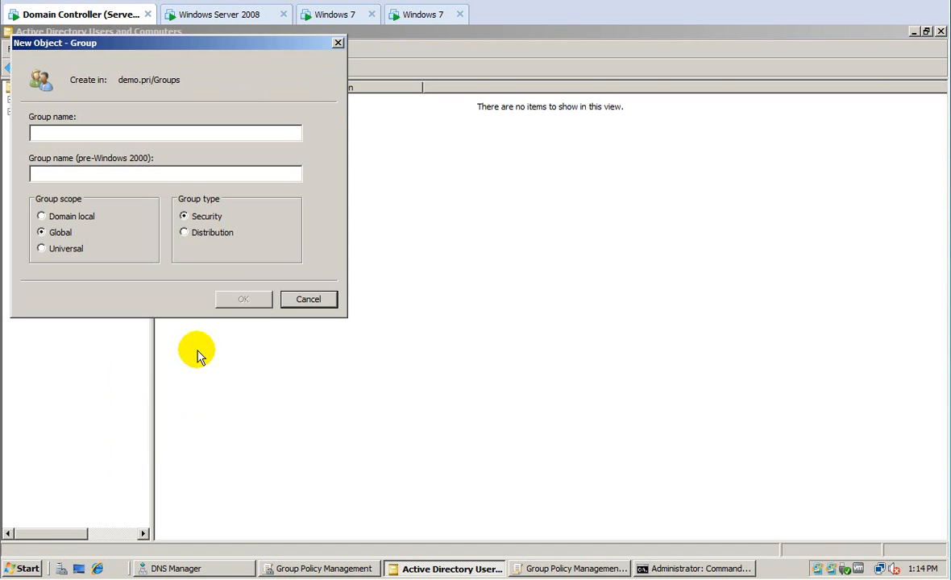
text(GG_)
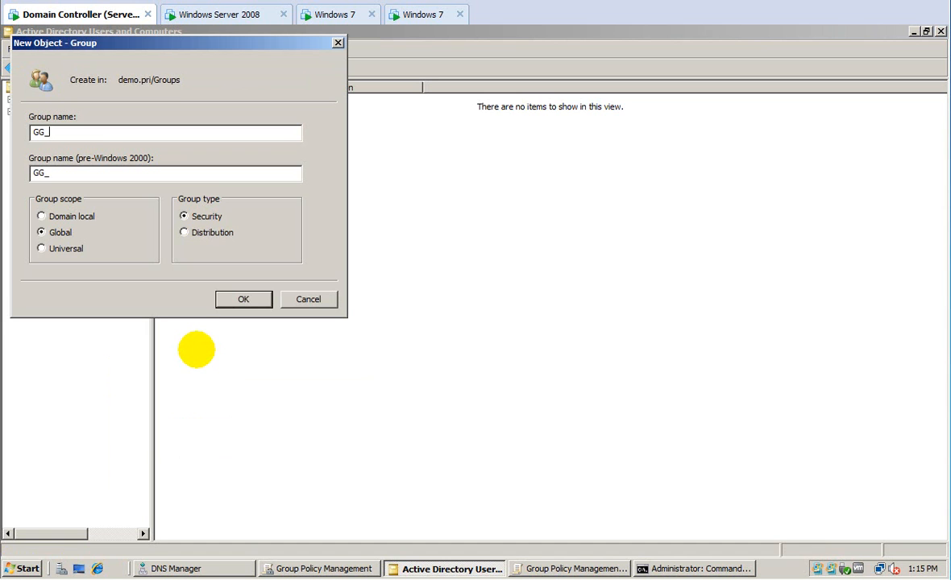
text(Div-A)
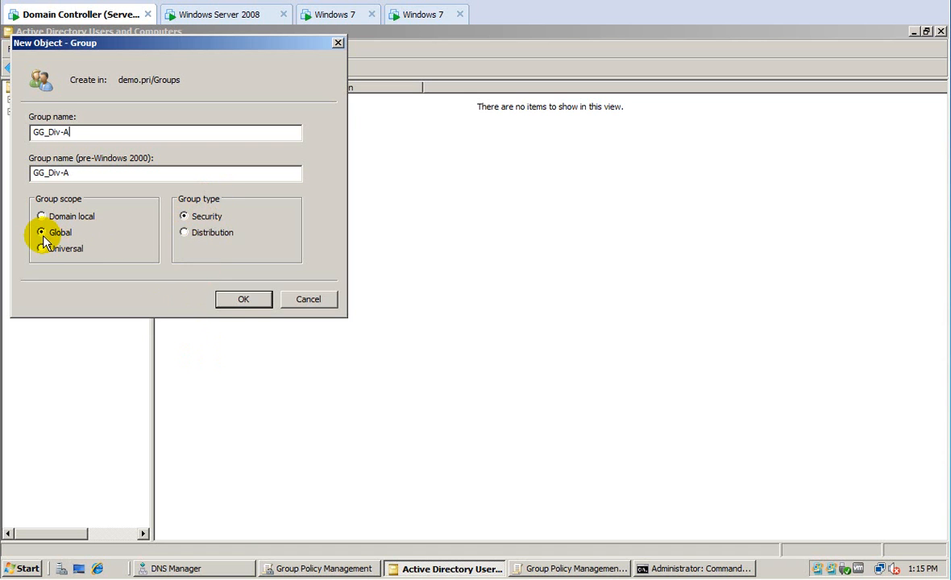
click(241, 298)
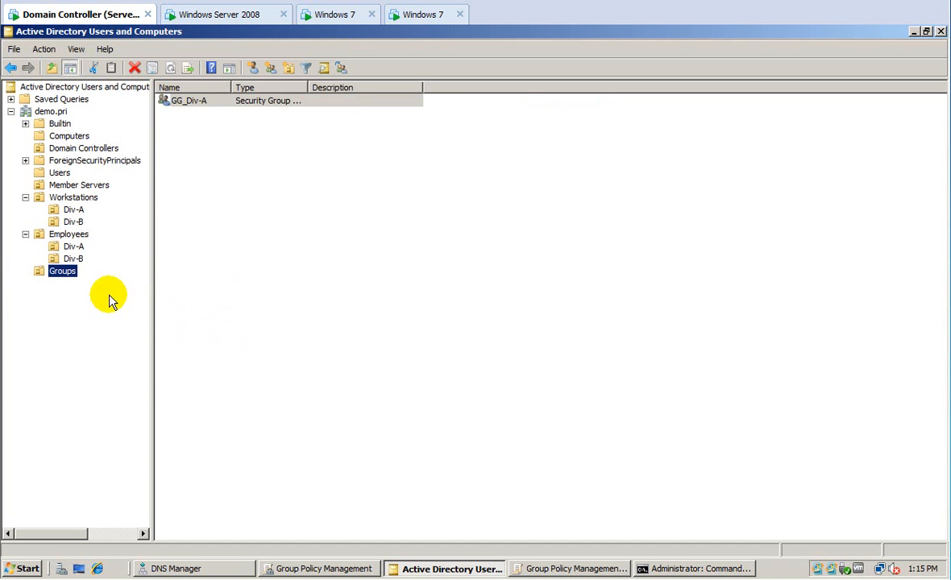
Add a second global security group, GG_Div-B, to the Groups OU.
right_click(65, 273)
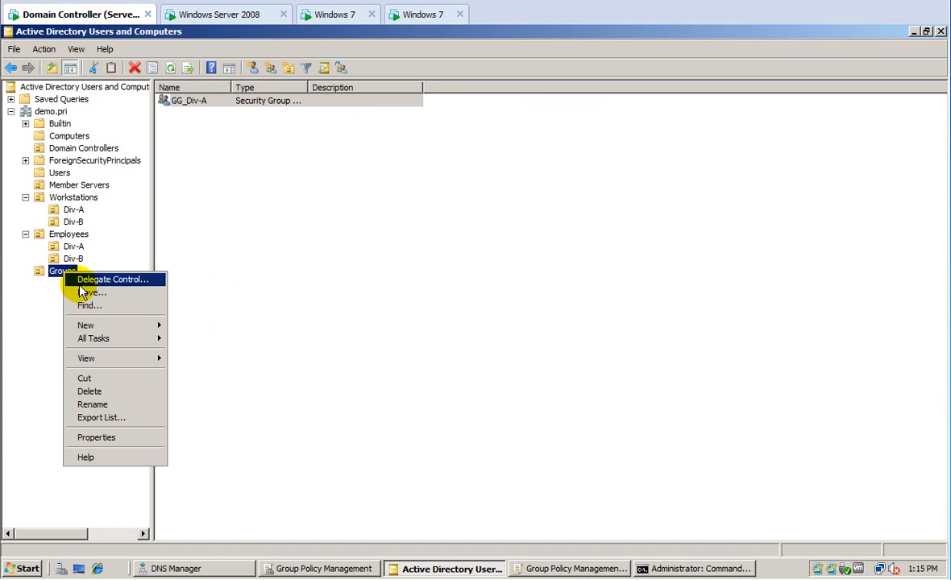
mouse_move(114, 324)
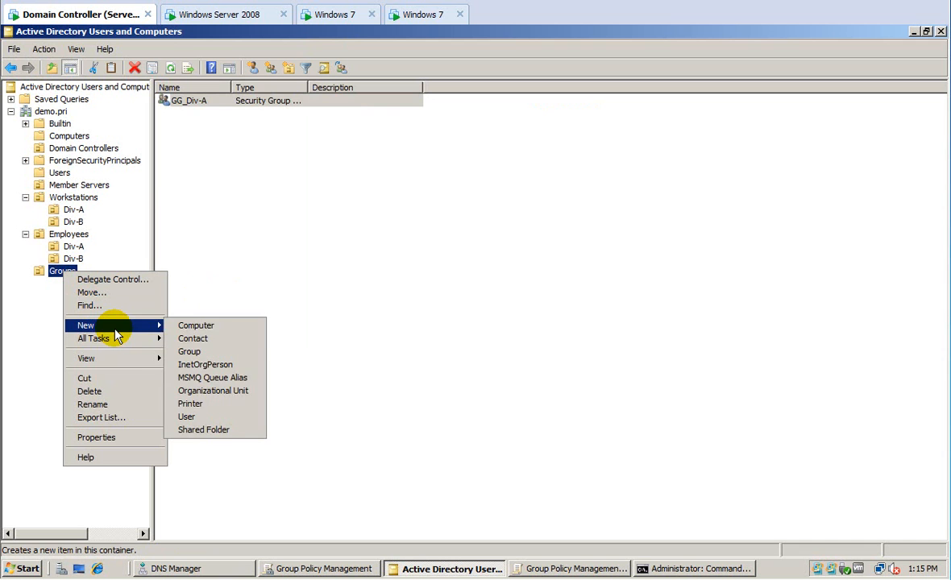
click(193, 352)
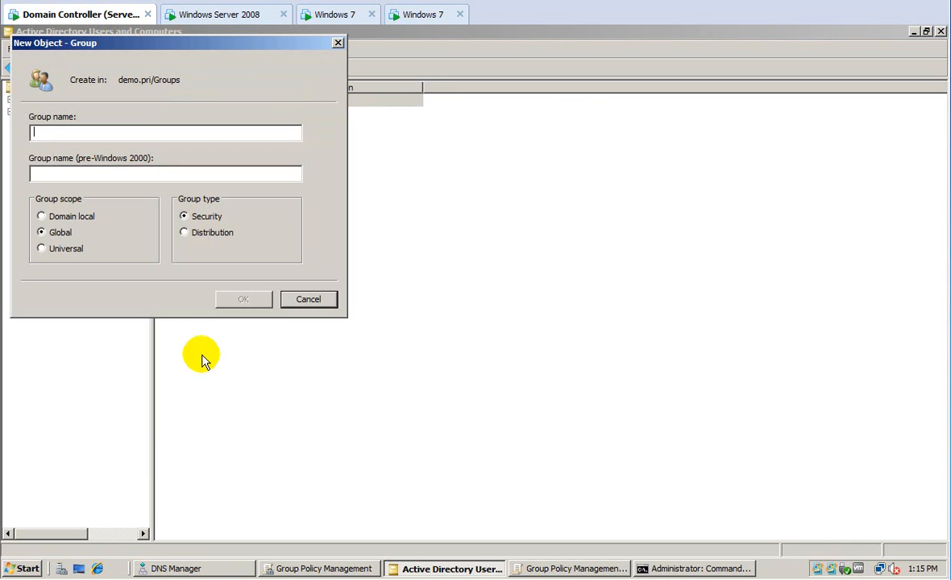
text(GG)
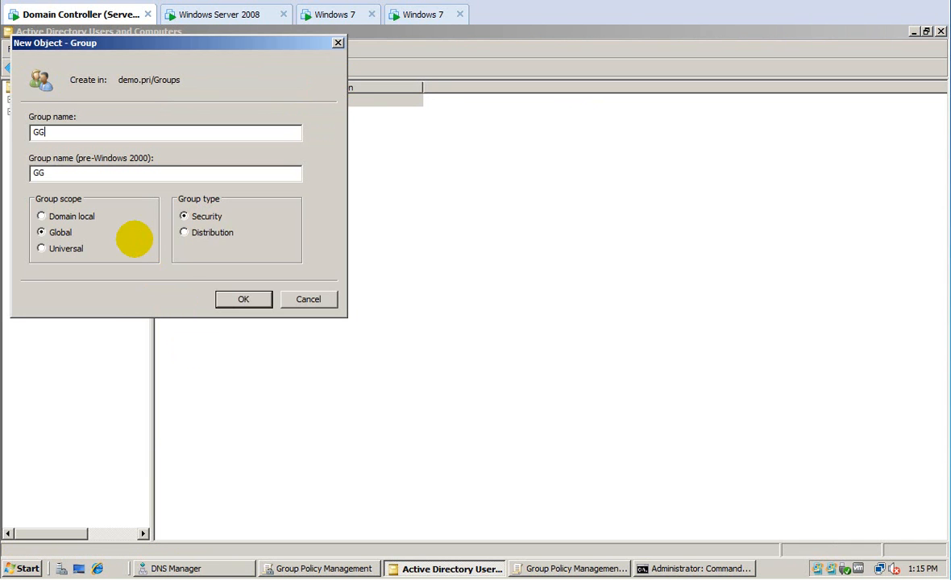
text(_Div-B)
key(Return)
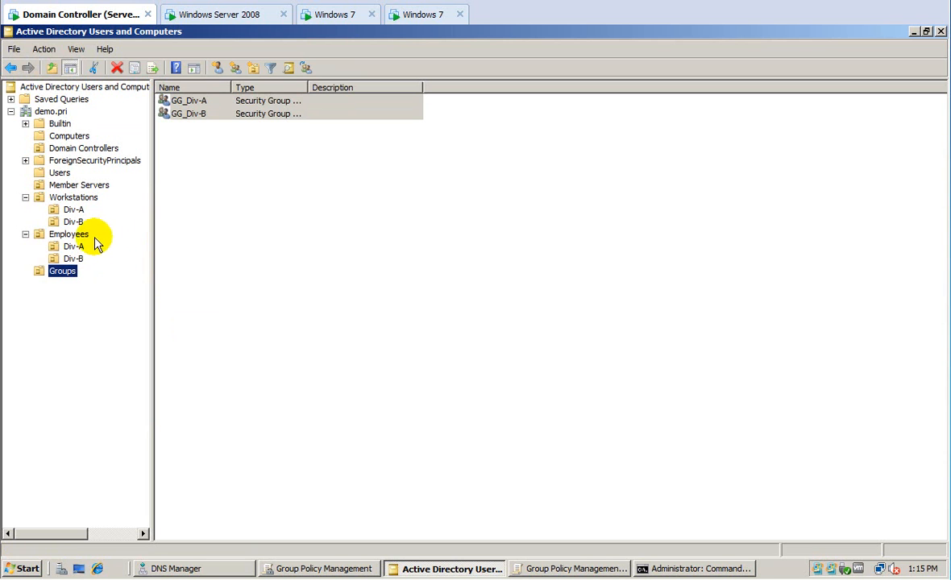
click(68, 246)
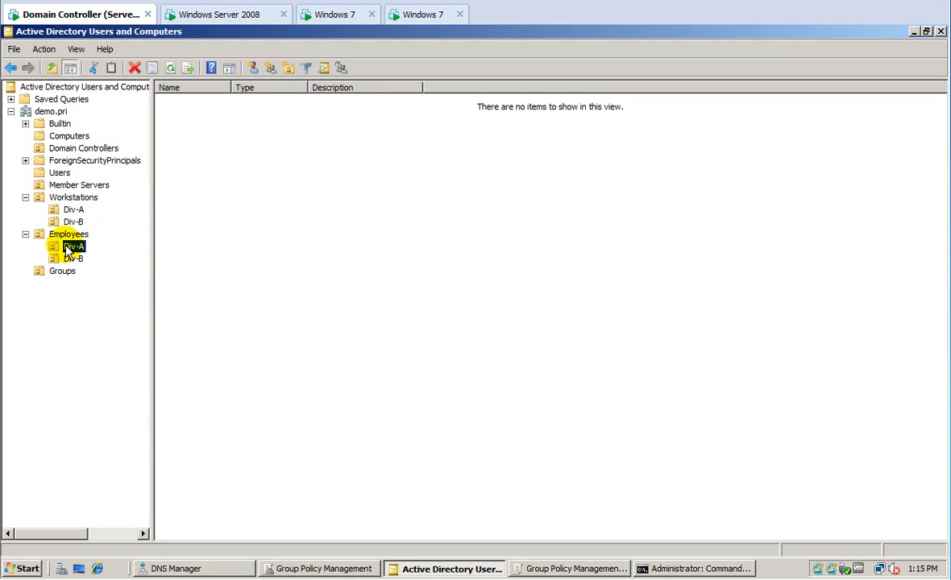
Start a new Div-A user with first name 1, last name One, logon name one.
right_click(67, 248)
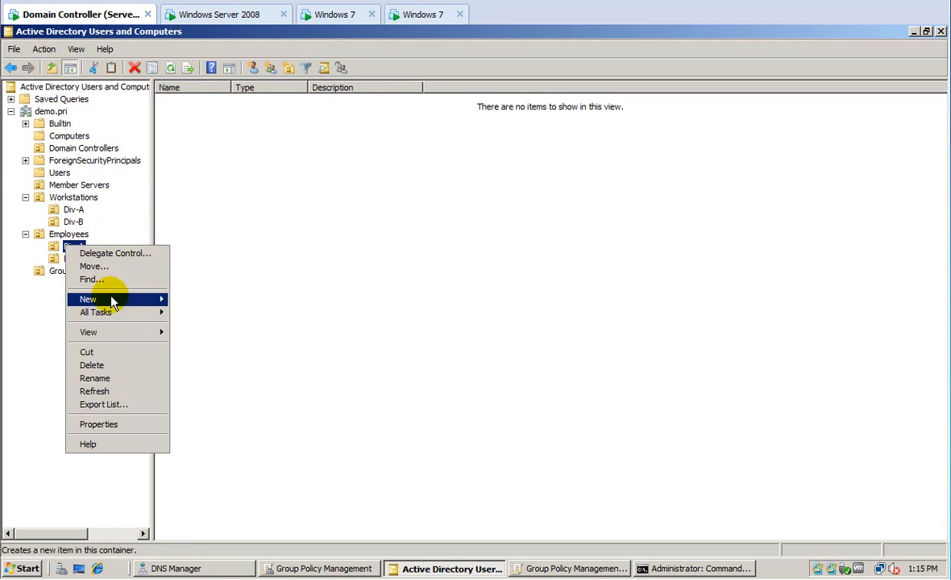
mouse_move(119, 299)
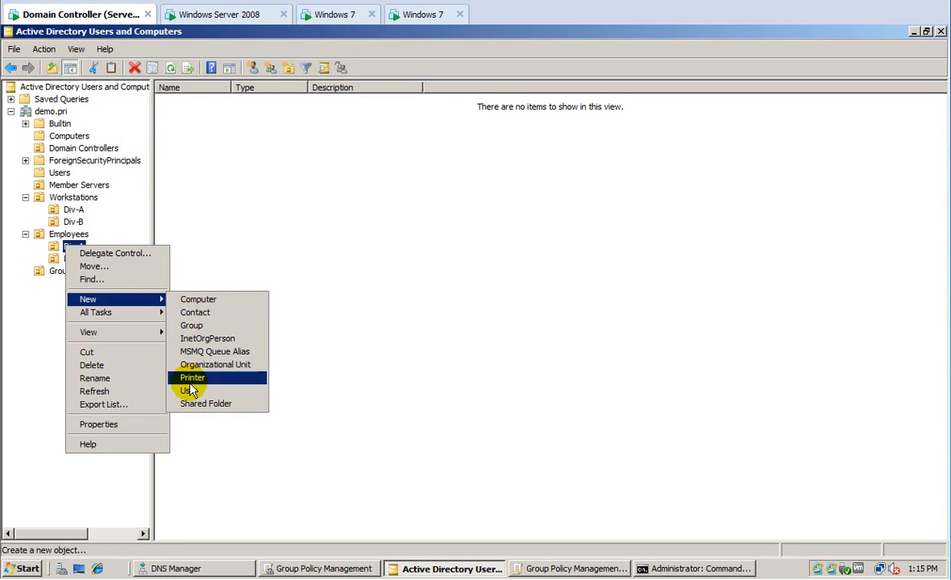
click(191, 391)
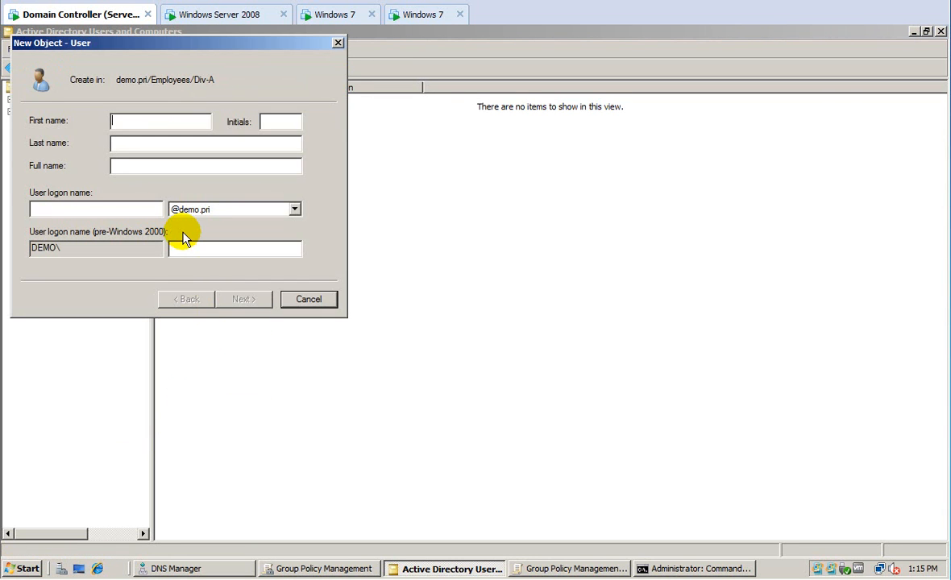
text(1)
key(Tab)
text(0ne)
key(Tab)
key(Tab)
text(one)
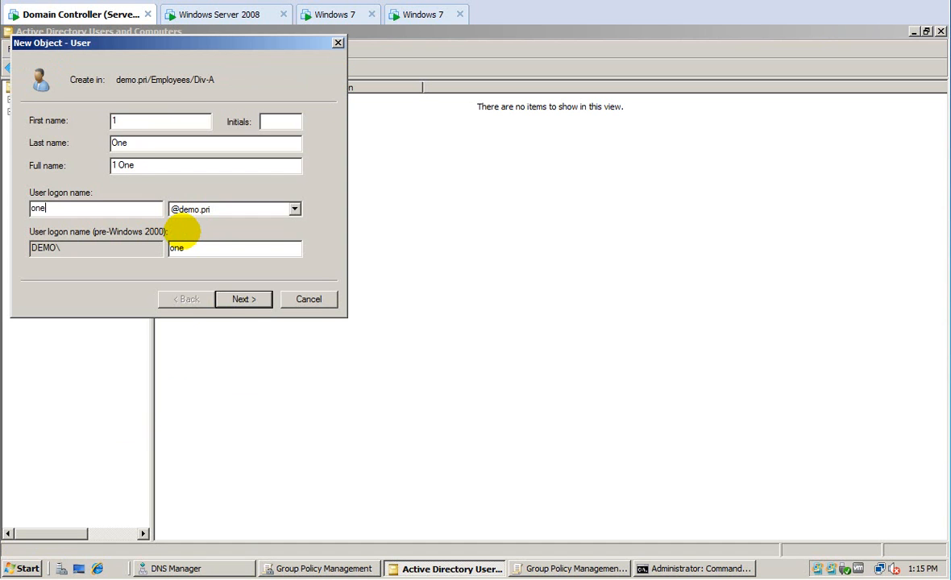
Turn off forced password change at logon and set the password never to expire.
click(241, 300)
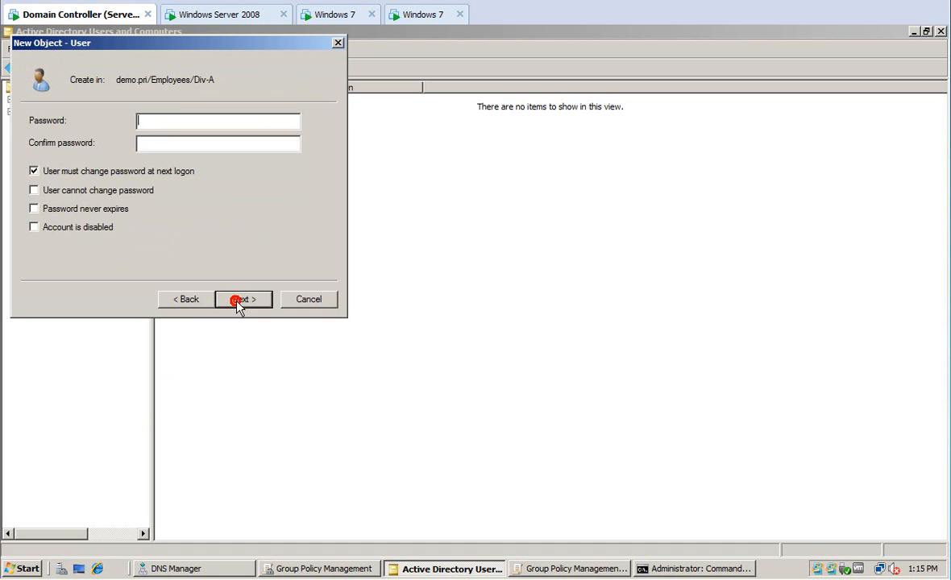
click(33, 170)
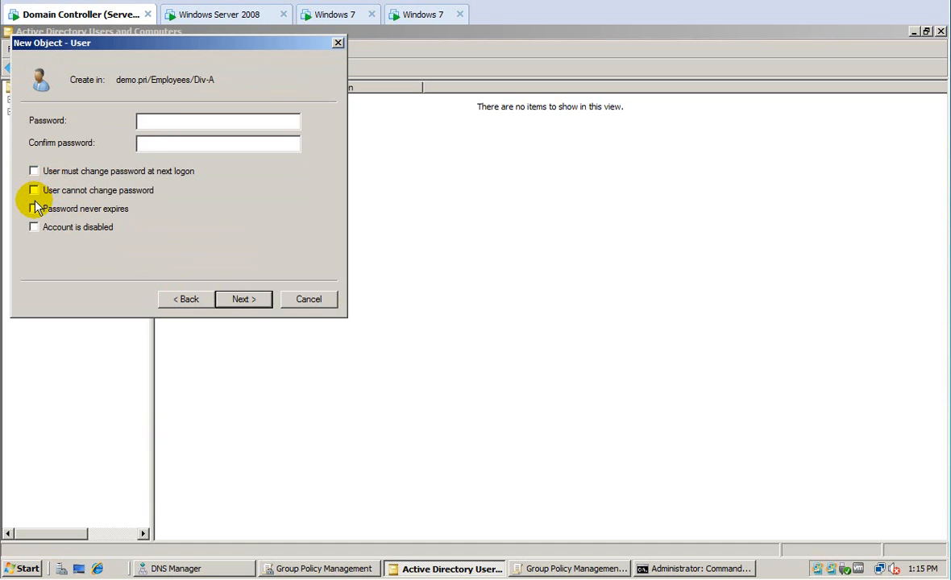
click(34, 209)
click(151, 122)
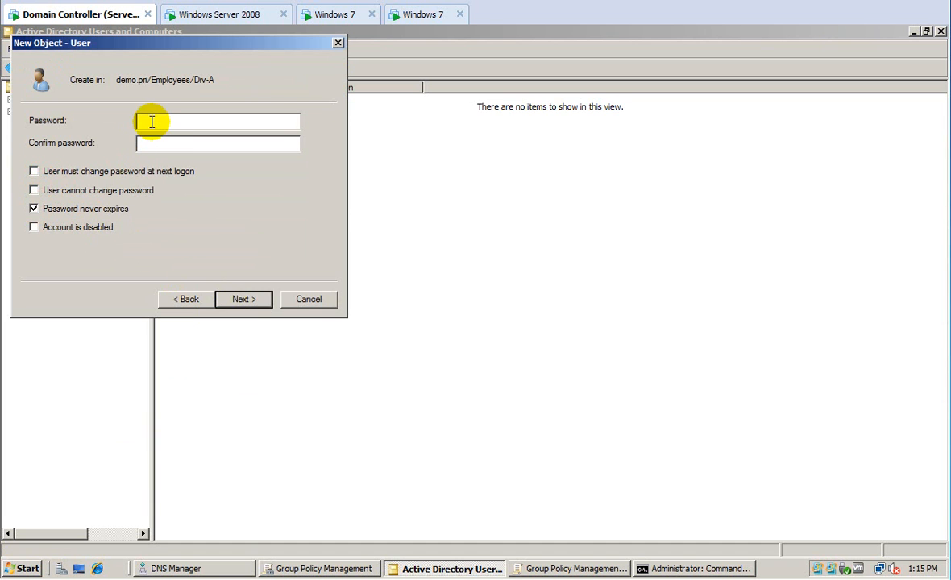
Enter and confirm the user's password, then finish creating user 1 One.
text(Pa$$w0rd)
key(Tab)
text(Pa$$w0rd)
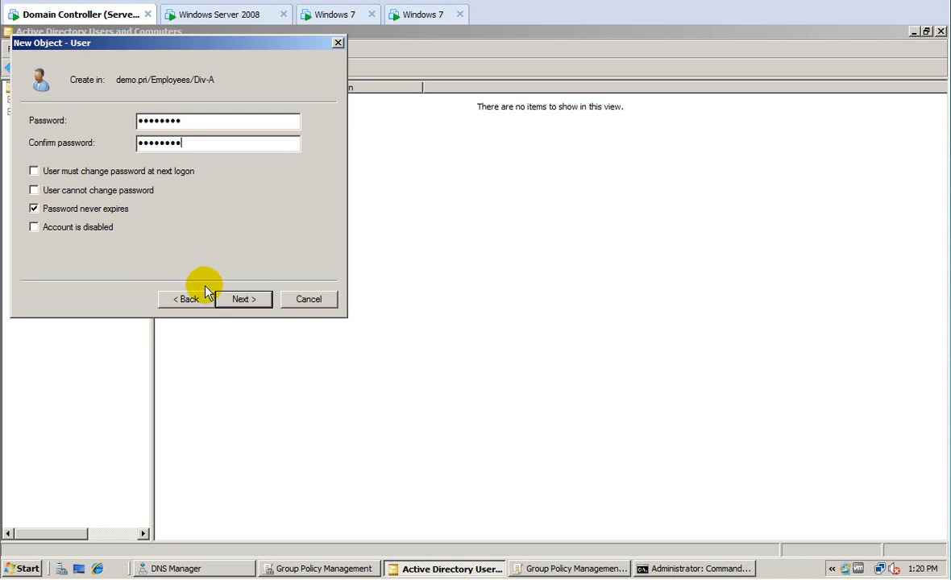
click(249, 298)
click(254, 299)
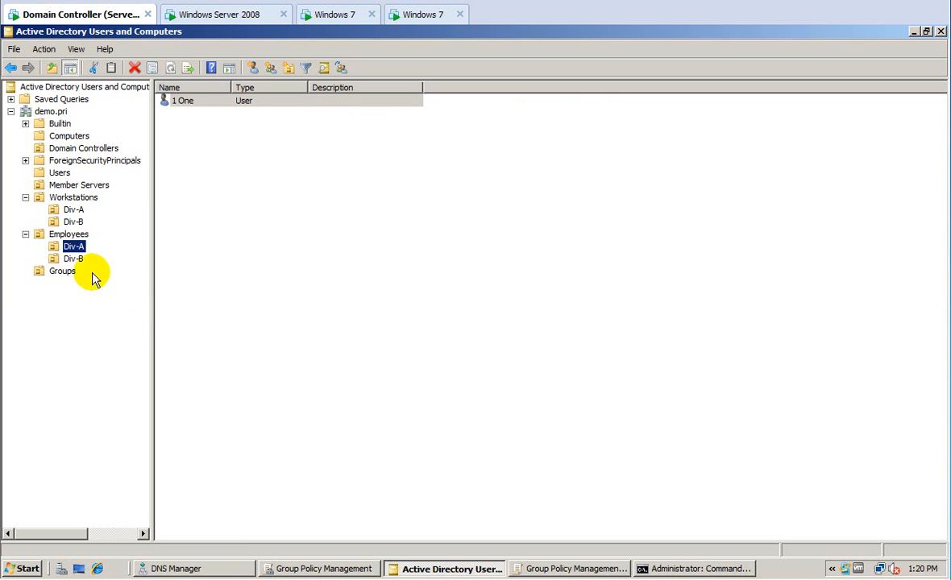
Start a new user 2 Two with logon name two in Employees/Div-B.
click(72, 260)
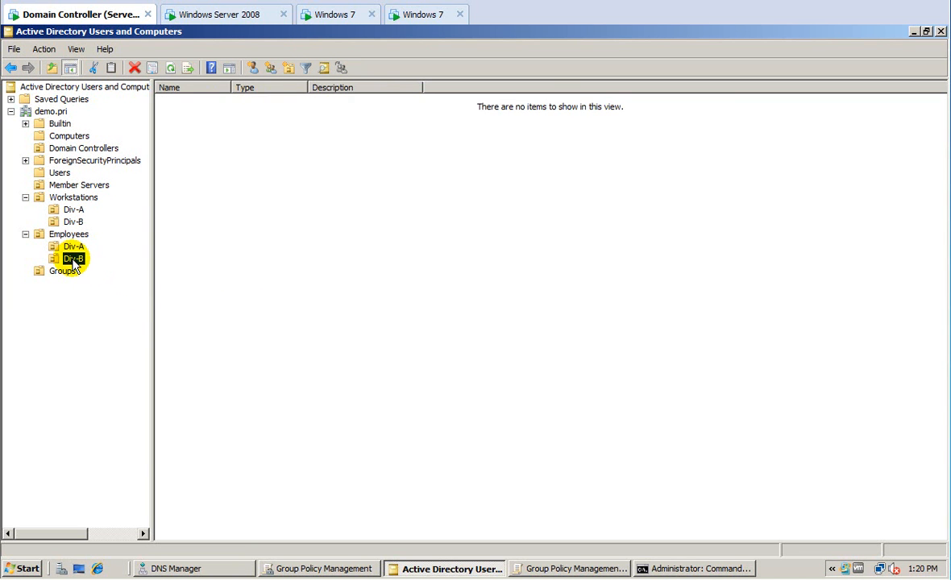
right_click(72, 259)
mouse_move(124, 316)
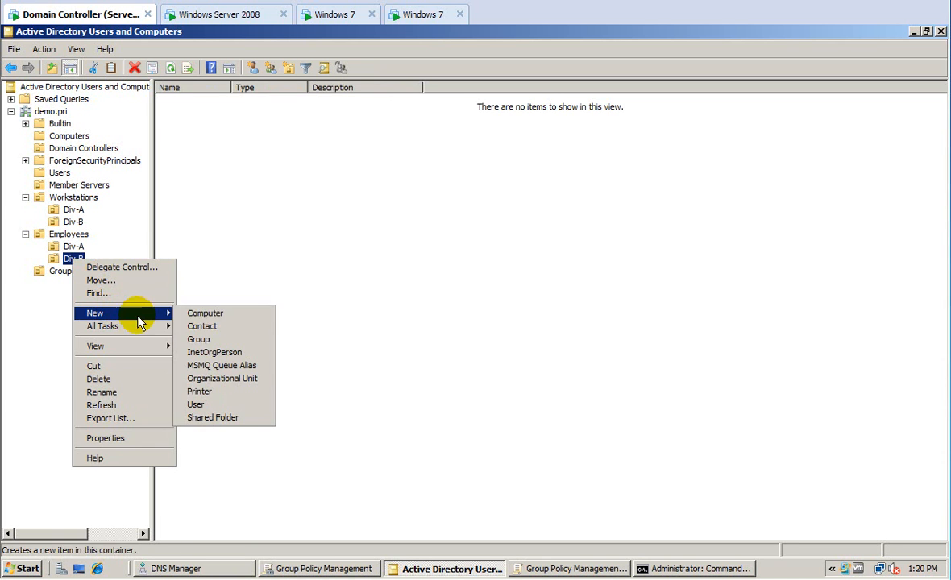
click(202, 404)
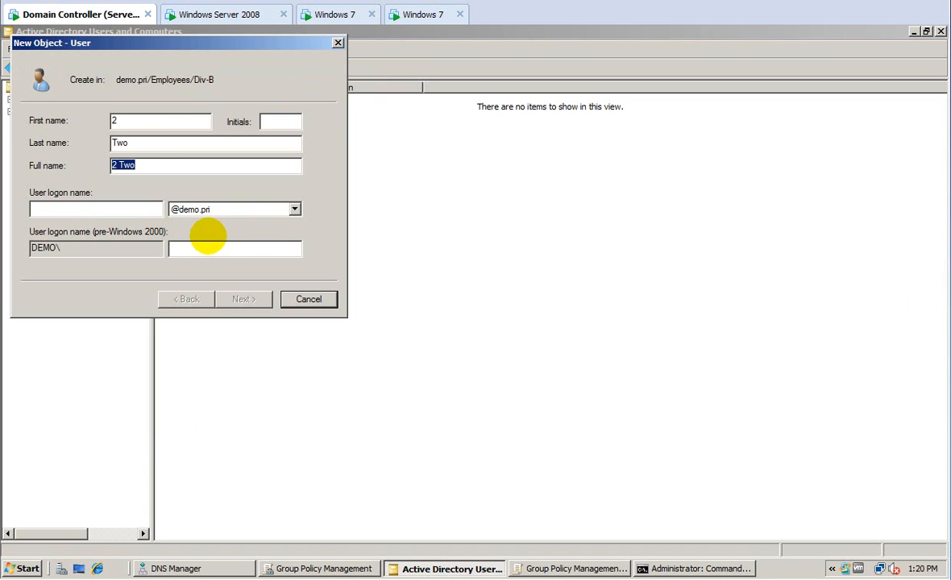
text(two)
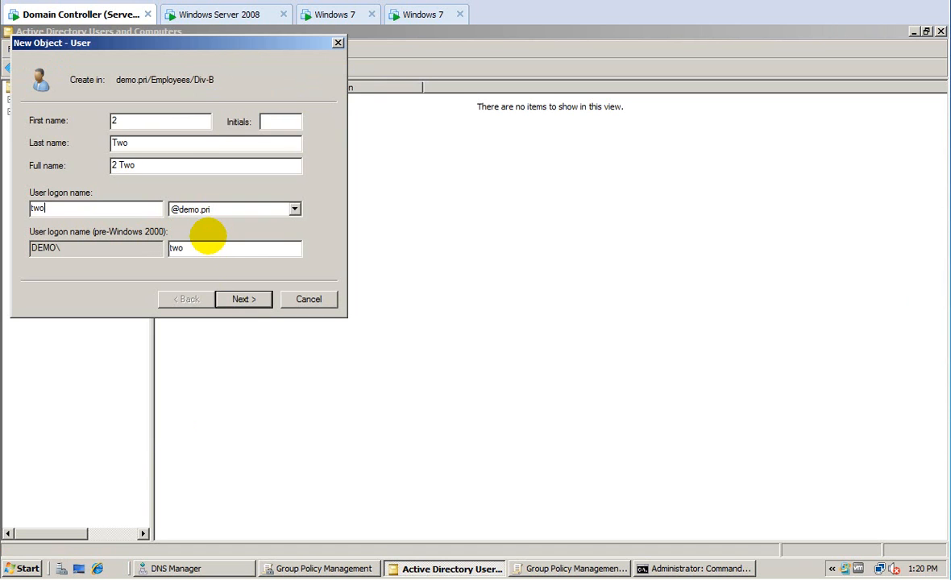
Set 2 Two's password never to expire, enter the password, and finish creation.
click(244, 300)
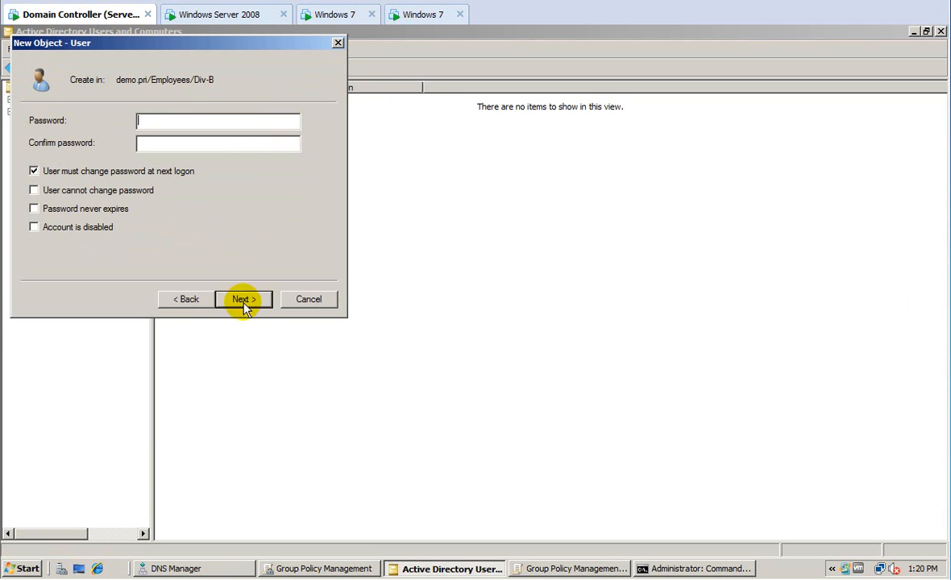
click(33, 171)
click(33, 209)
click(154, 125)
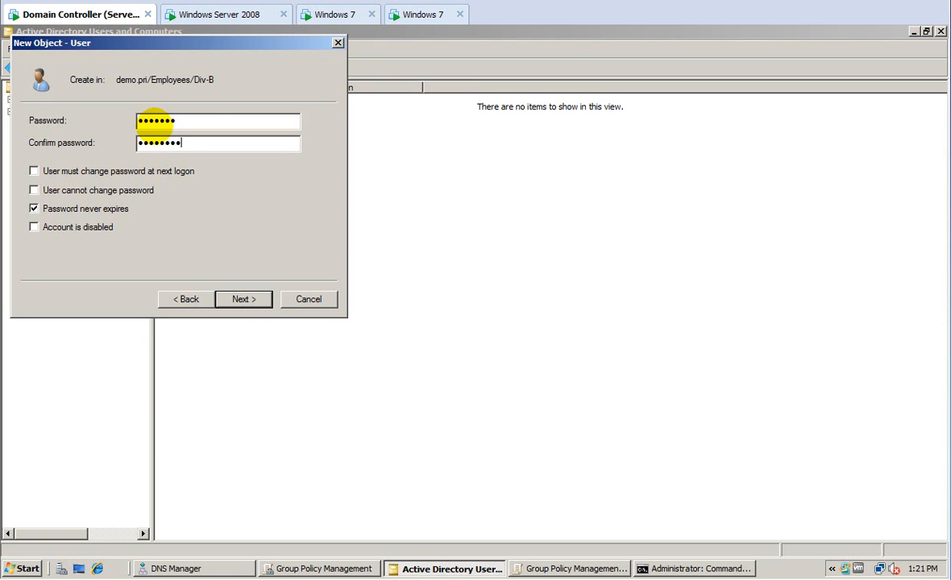
drag(193, 120, 126, 120)
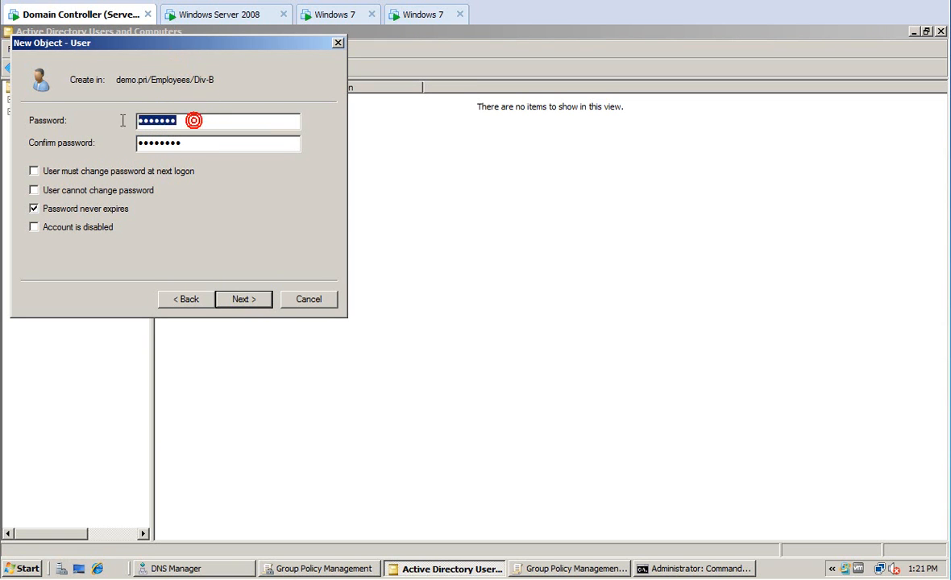
text(Pa$$w0r)
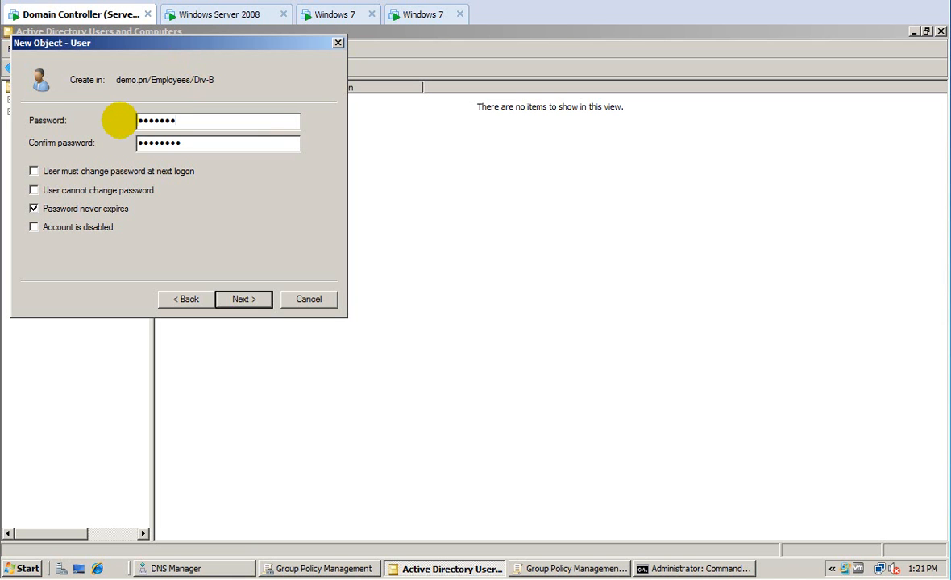
click(240, 299)
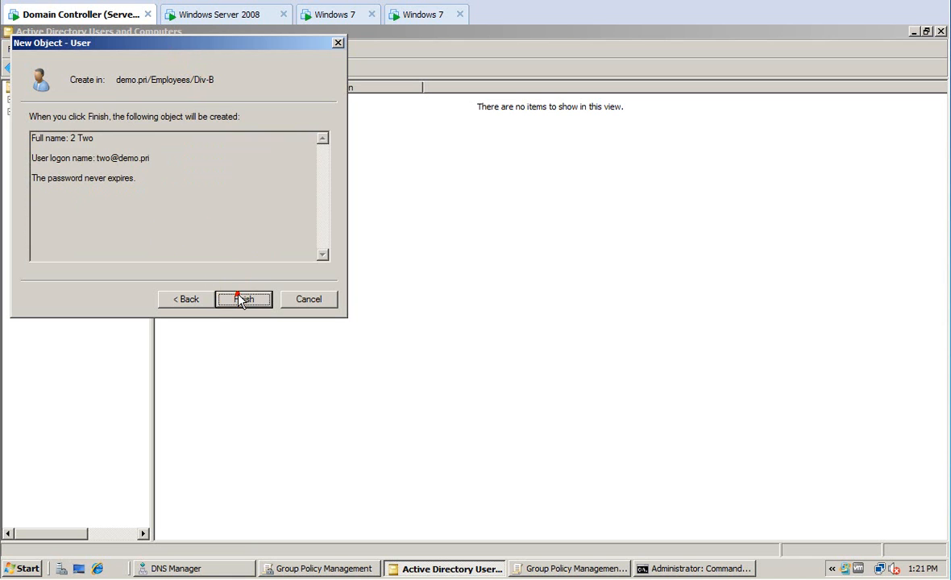
click(238, 298)
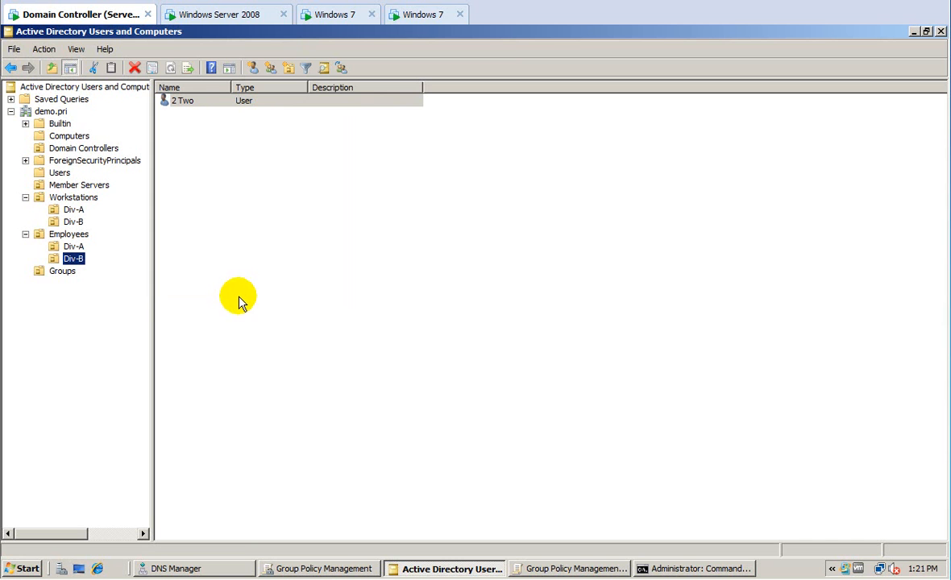
Set GG_Div-A's notes and description to 'bd: 3-8-12 Members of Div A'.
click(64, 273)
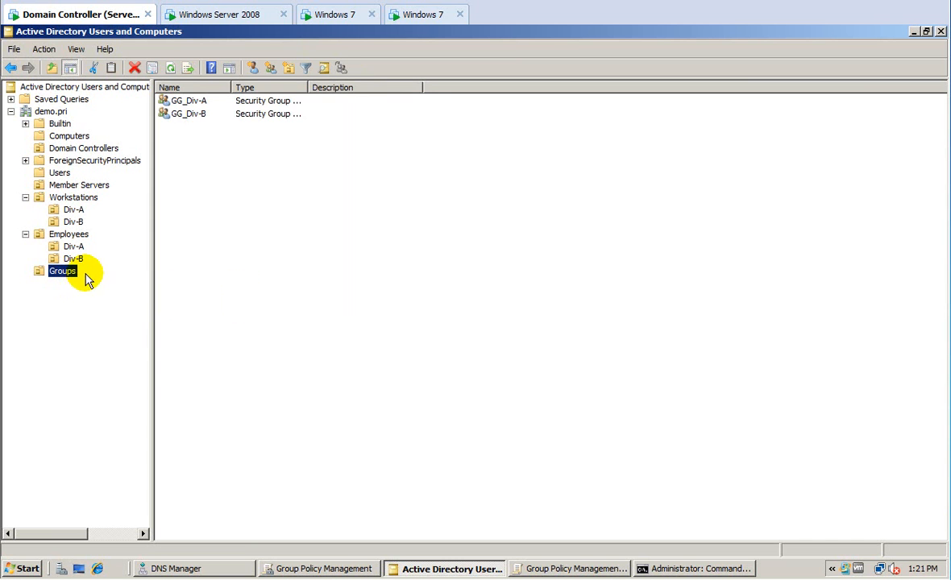
double_click(190, 101)
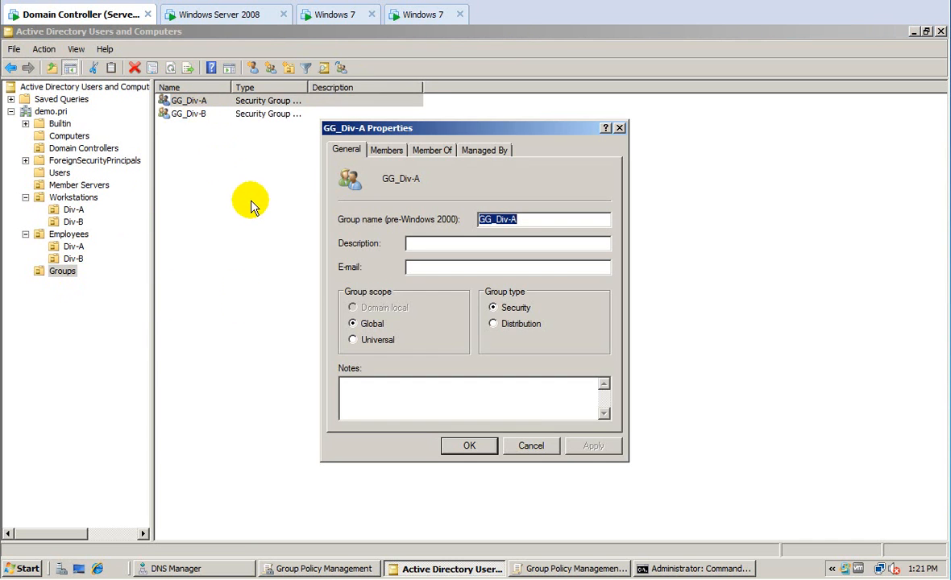
click(384, 388)
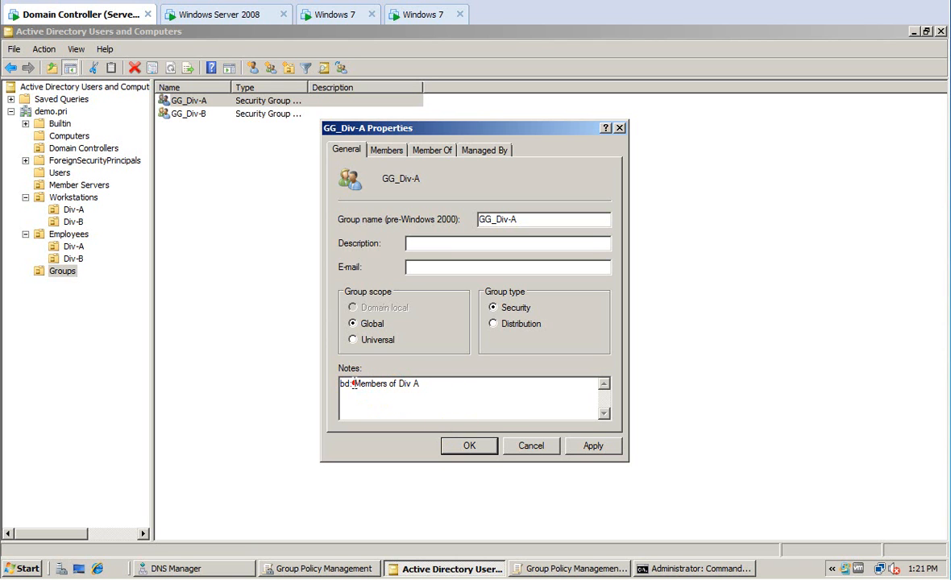
click(354, 384)
text(3-8-12)
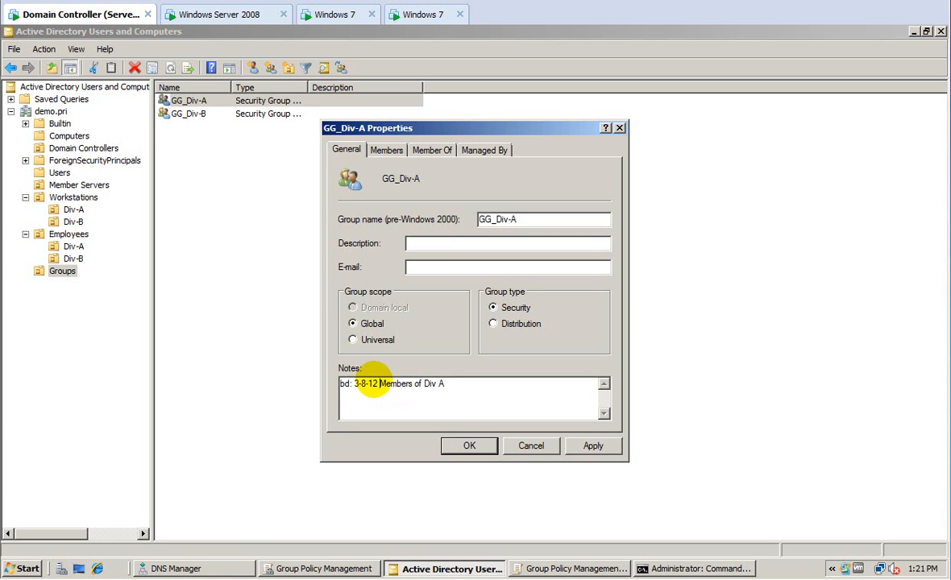
drag(466, 383, 316, 385)
key(ctrl+c)
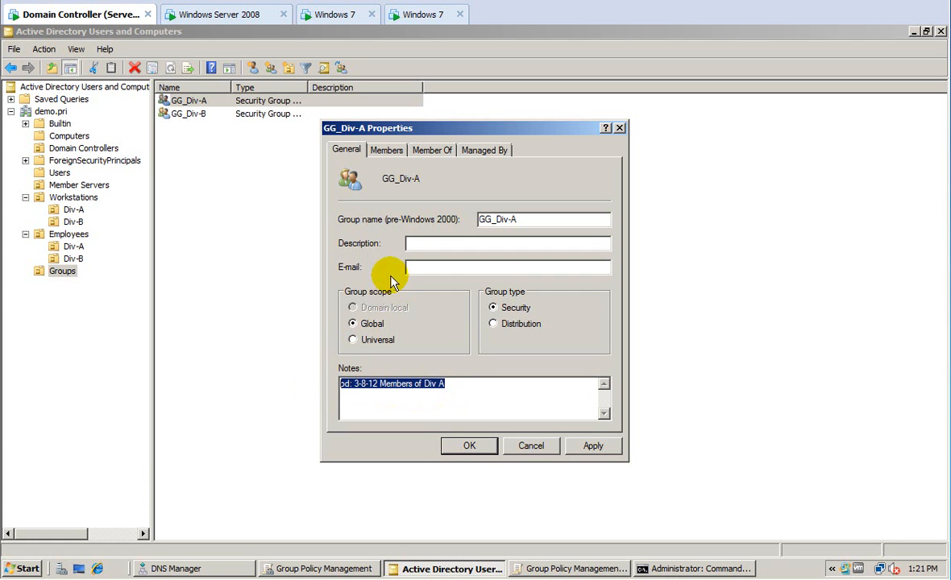
click(413, 247)
key(ctrl+v)
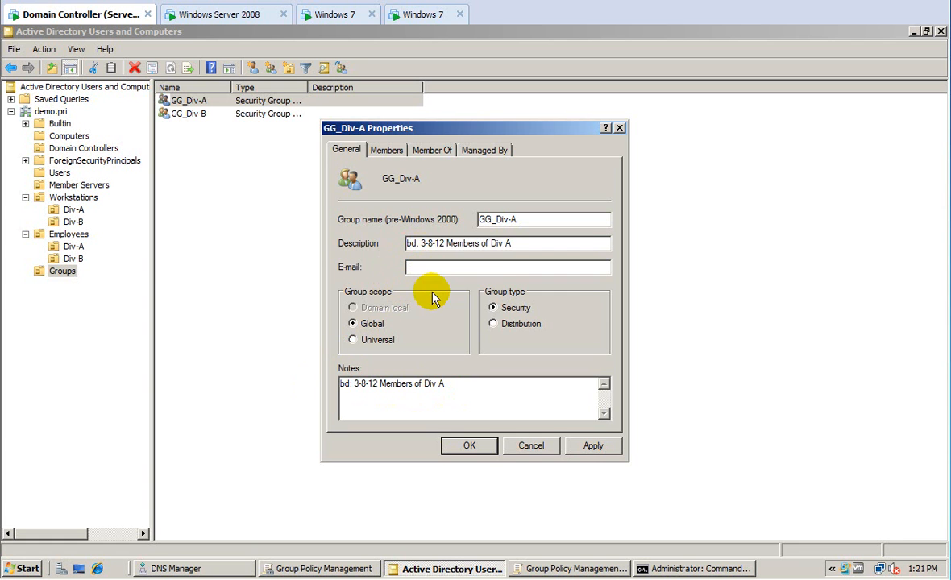
Add user 1 One as a member of GG_Div-A and save.
click(388, 151)
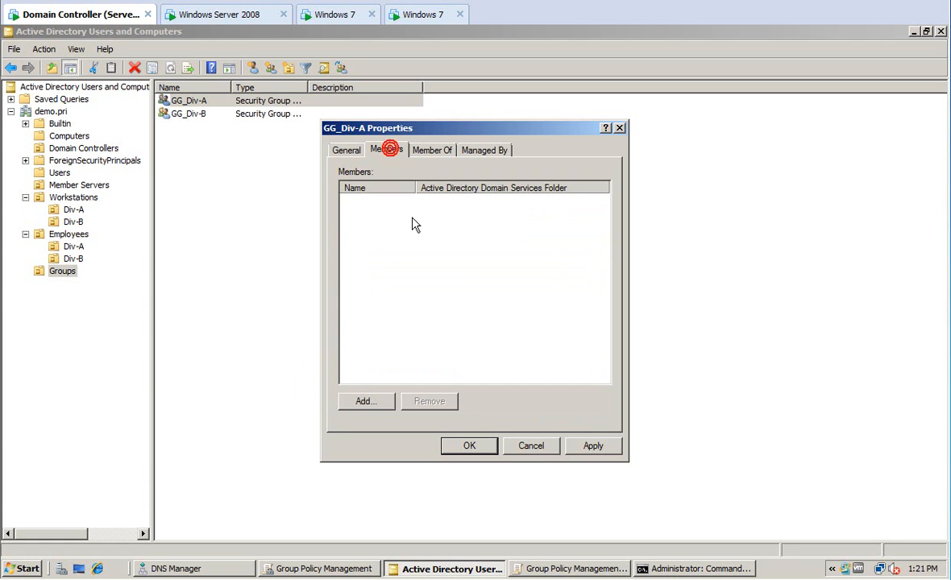
click(366, 400)
text(one)
key(Return)
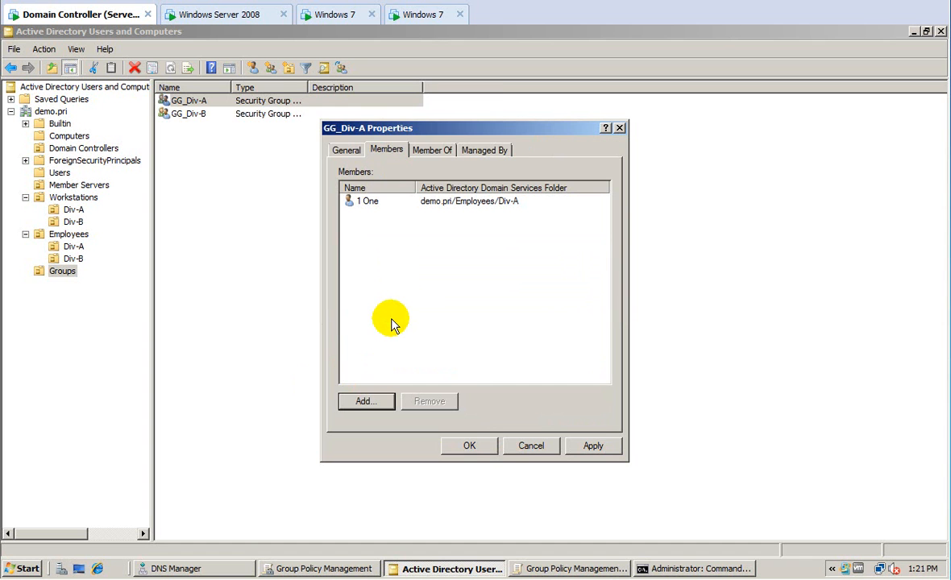
click(466, 445)
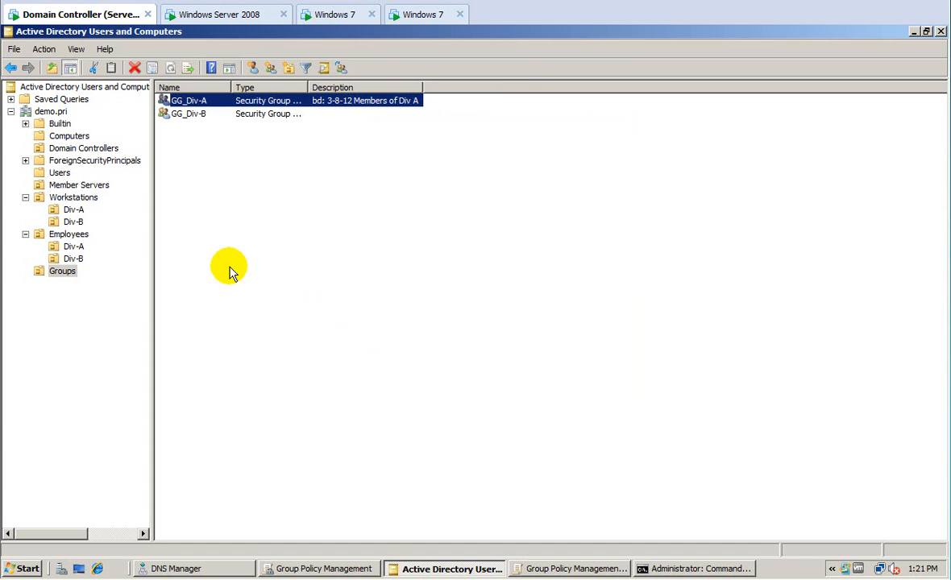
Copy GG_Div-B's notes 'bd: 3-8-12 Member of Div B' into its description.
double_click(187, 114)
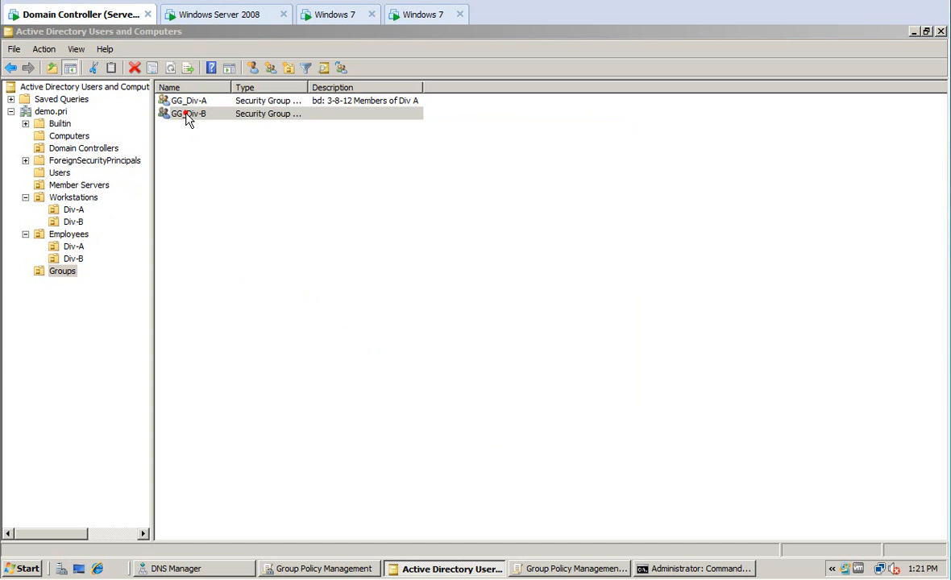
click(417, 245)
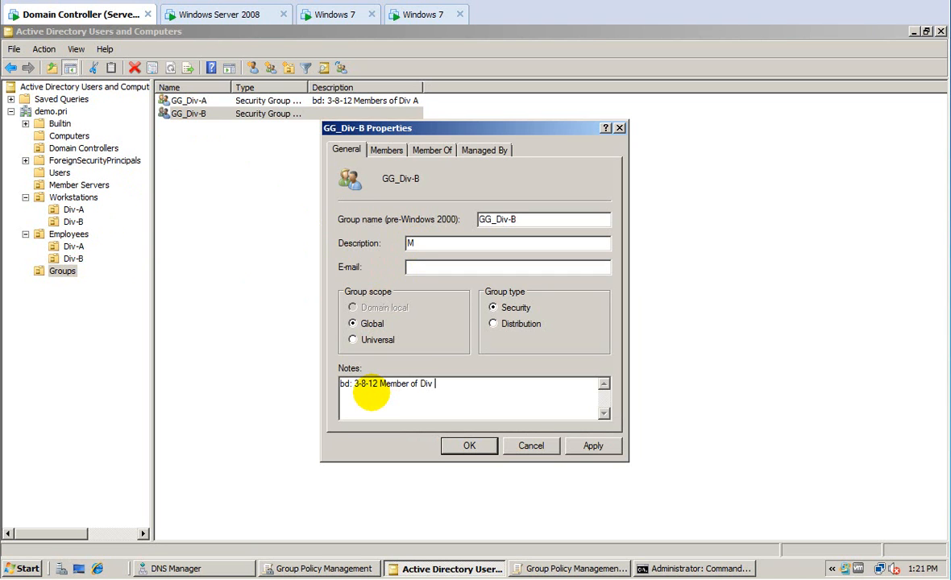
drag(446, 385, 316, 388)
key(ctrl+c)
double_click(423, 243)
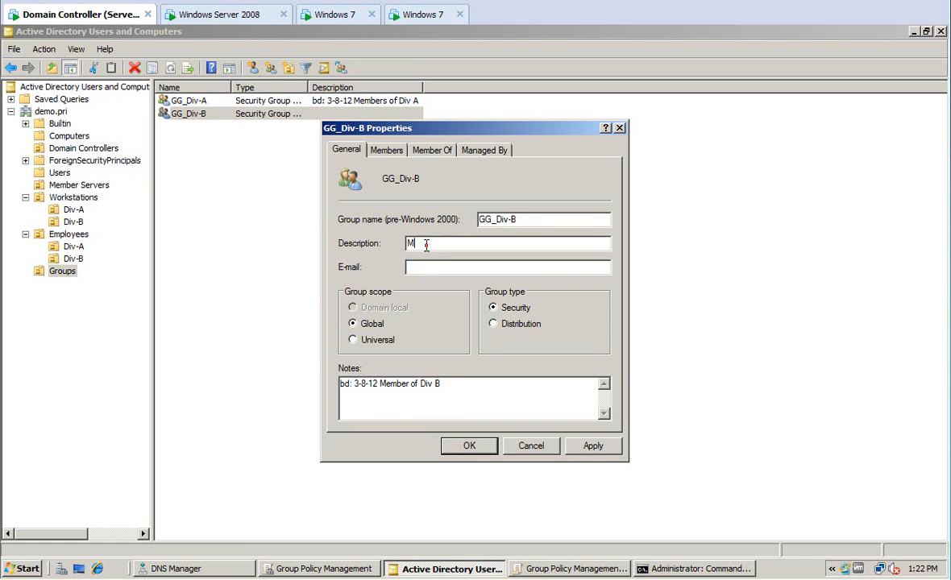
key(ctrl+v)
Add user 2 Two as a member of GG_Div-B, apply and close properties.
click(386, 149)
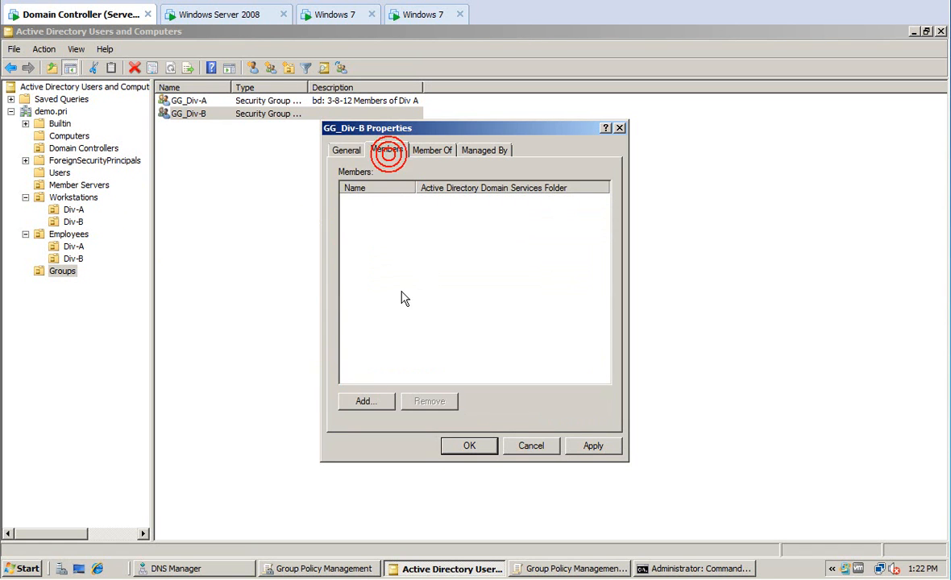
click(365, 402)
text(two)
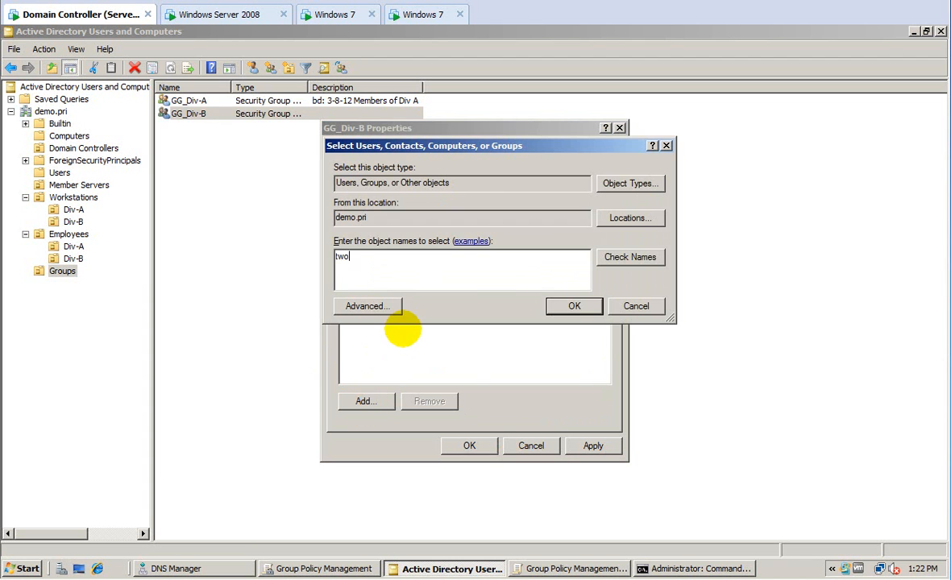
key(Return)
click(595, 446)
click(470, 446)
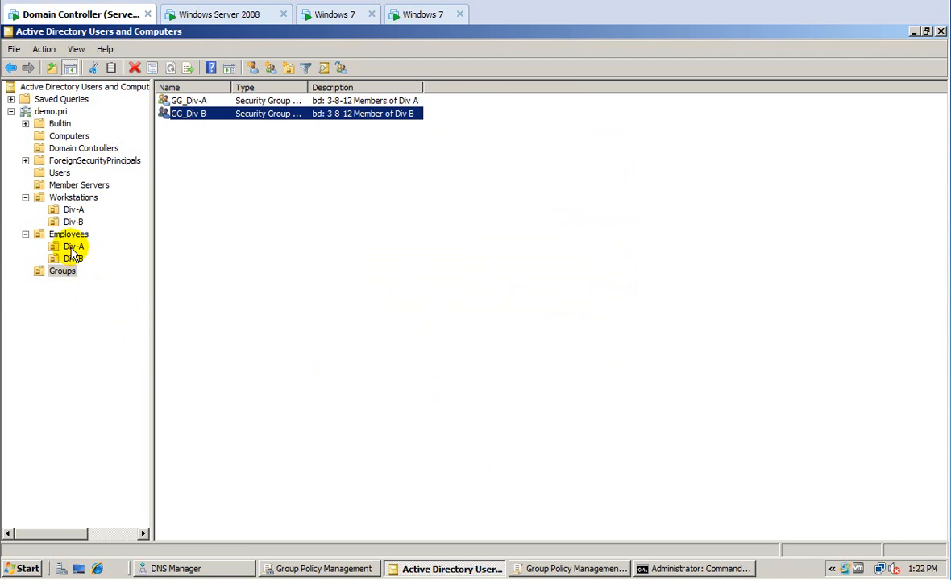
Review the Div-A and Div-B contents of the Employees and Workstations OUs.
click(72, 246)
click(72, 260)
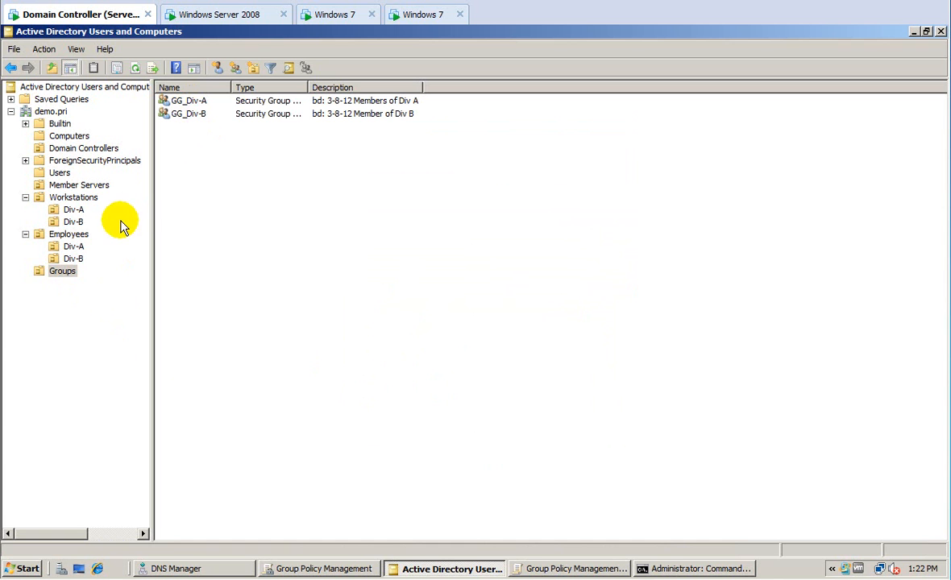
click(73, 209)
click(75, 221)
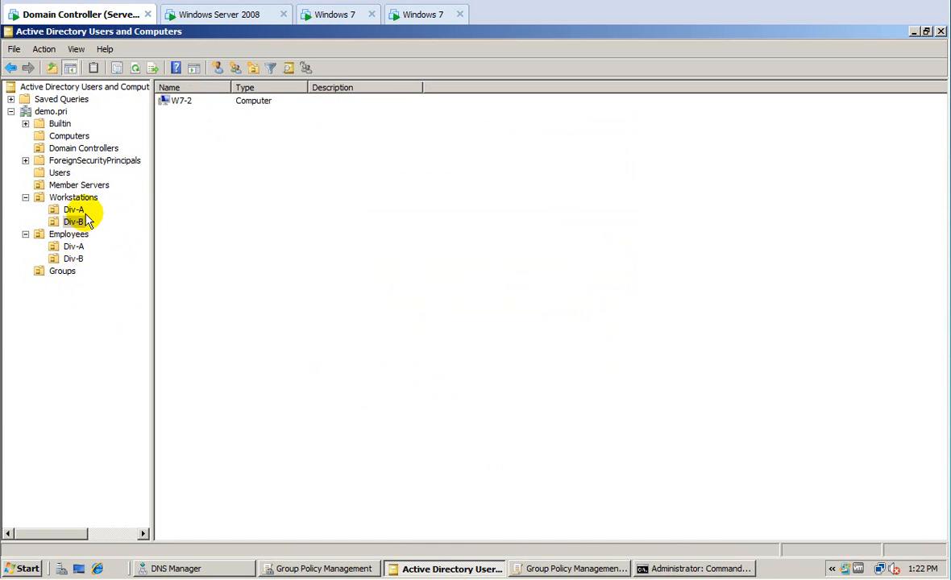
Check the Member Servers, Domain Controllers and Computers containers, then switch to the SRV-2 desktop.
click(74, 186)
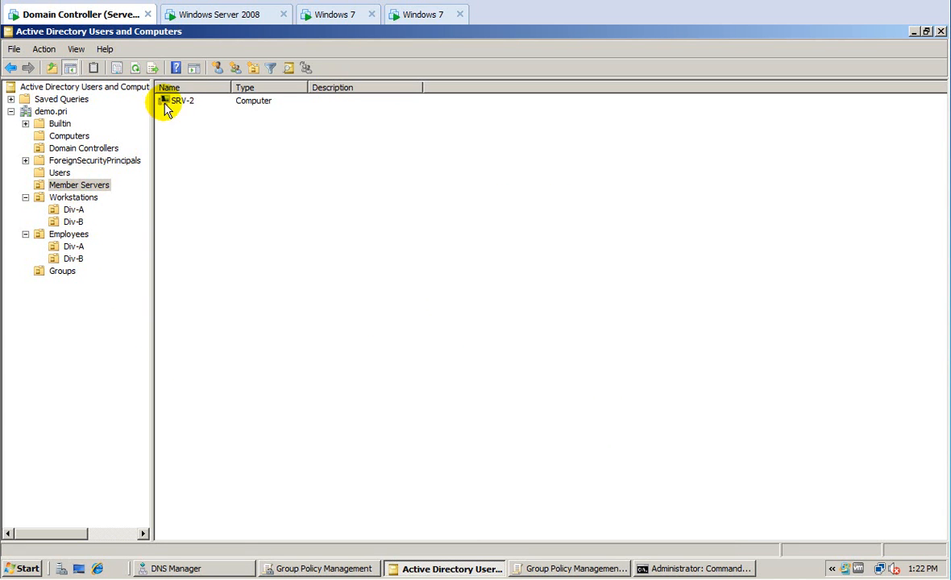
click(81, 148)
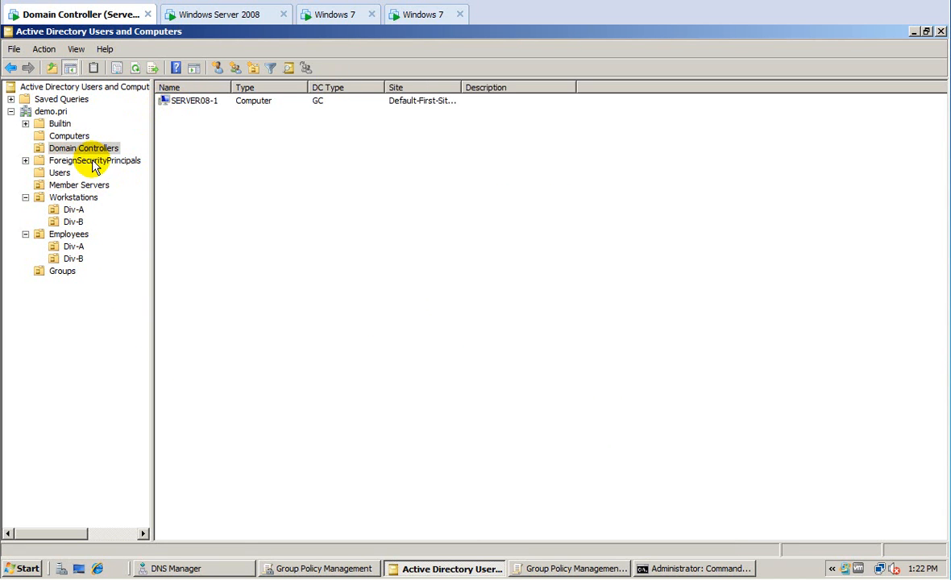
click(69, 137)
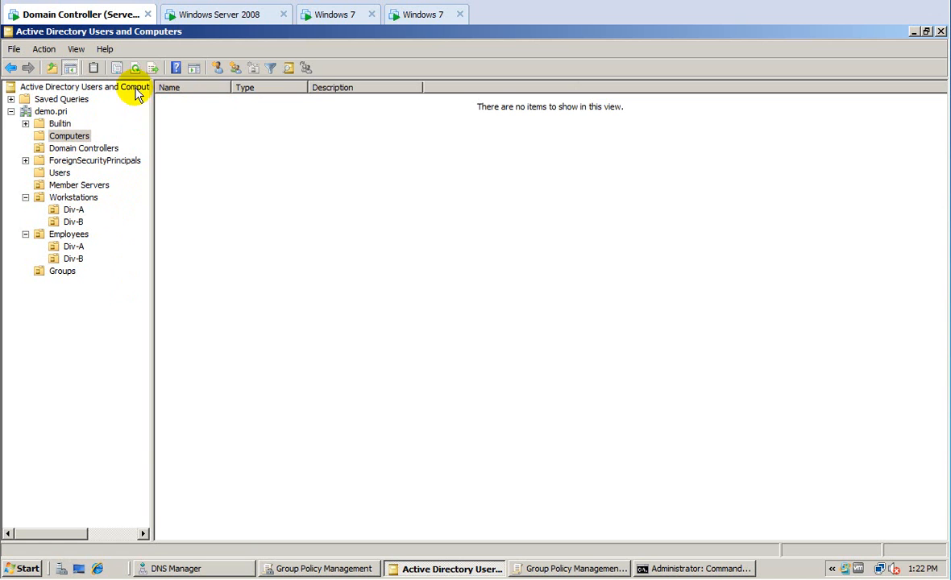
click(265, 14)
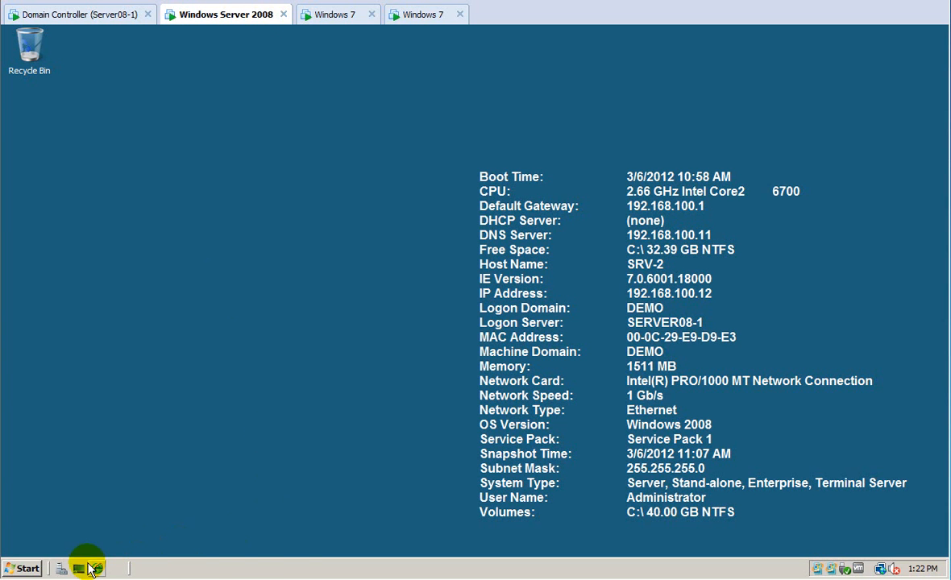
On Local Disk (C:), create a new folder named 'Us' and decline merging it into Users.
click(24, 569)
click(234, 299)
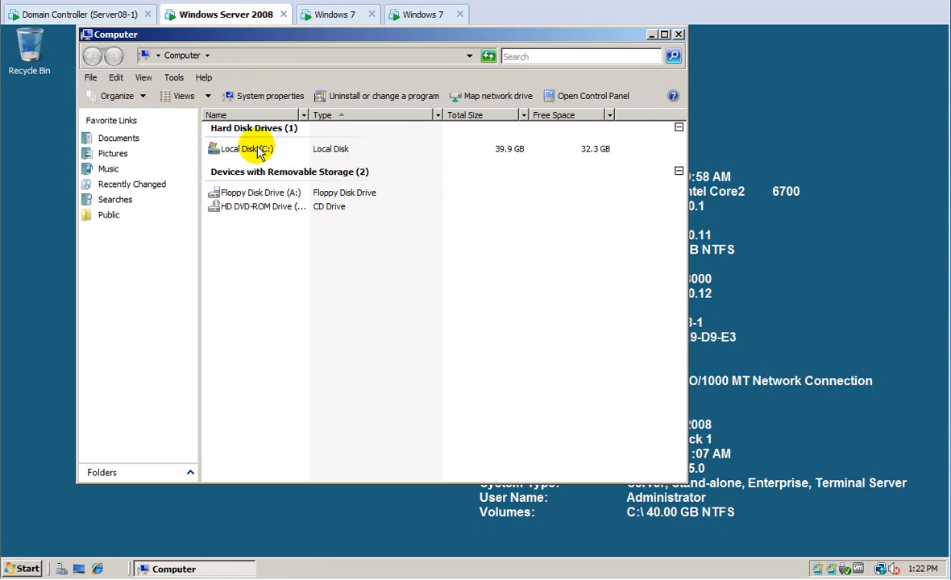
double_click(249, 148)
right_click(235, 240)
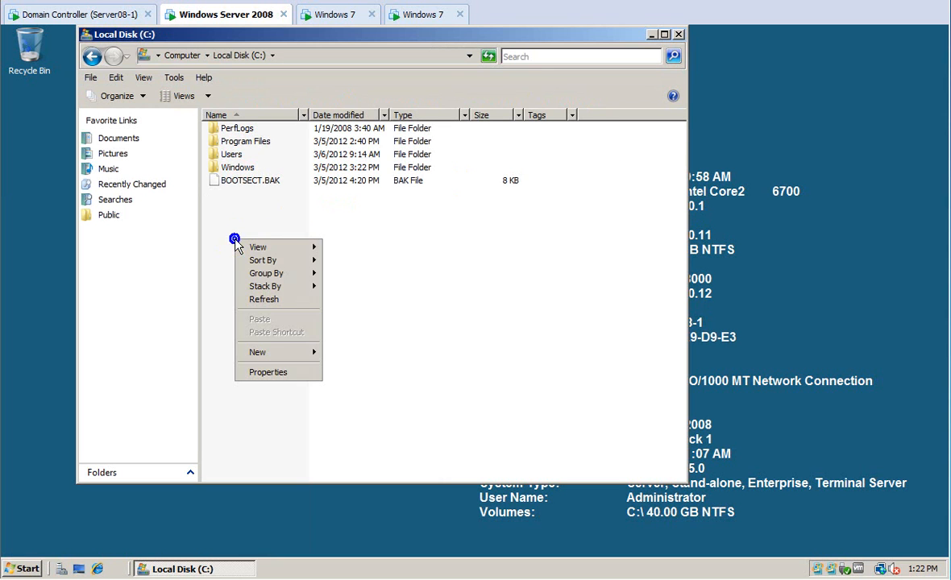
mouse_move(304, 361)
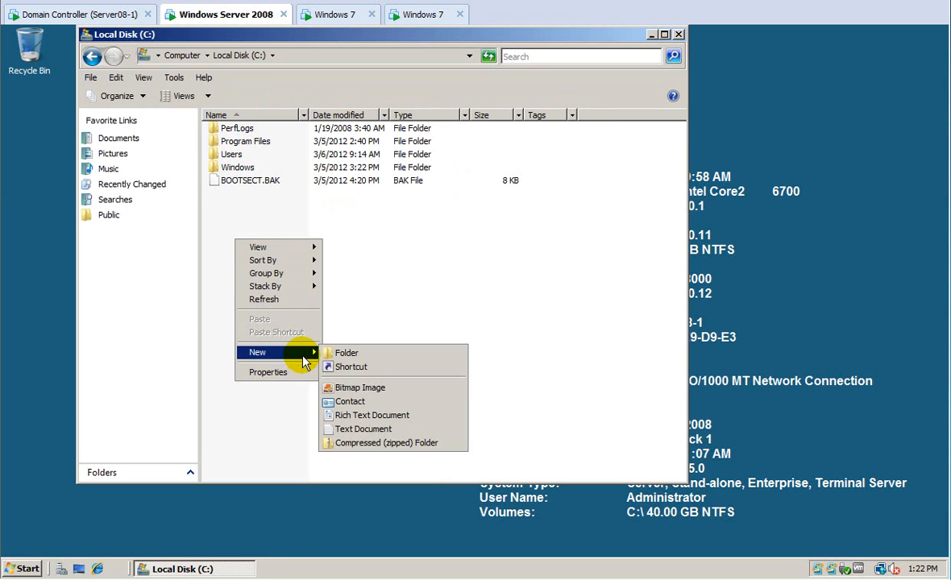
click(330, 352)
text(Users)
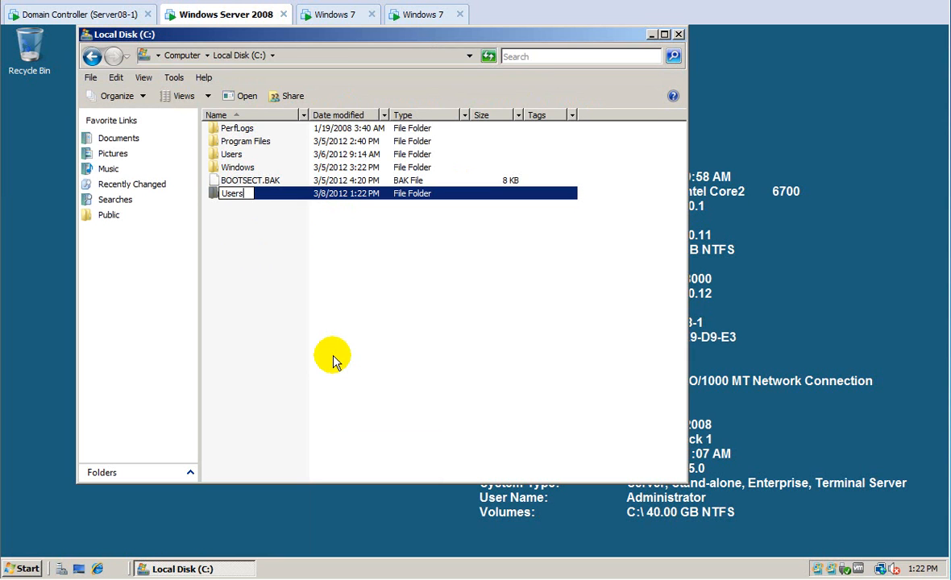
key(Return)
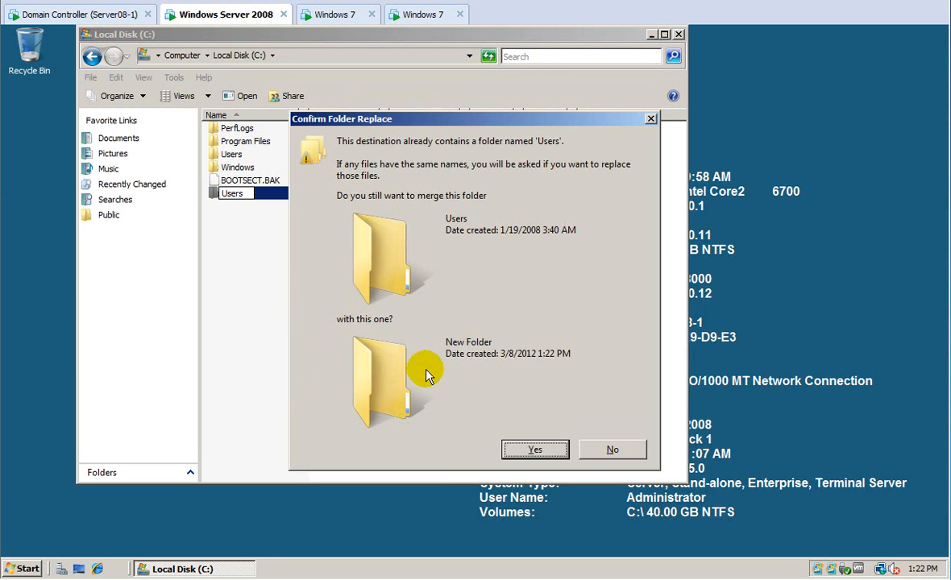
click(603, 451)
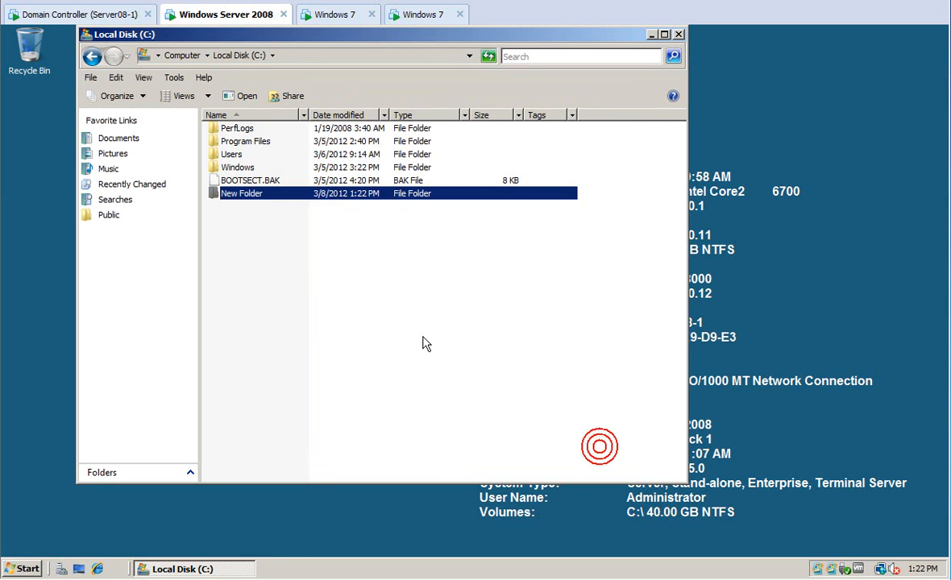
Check the existing Users folder, then create a folder named Employees at the root of C:.
double_click(231, 155)
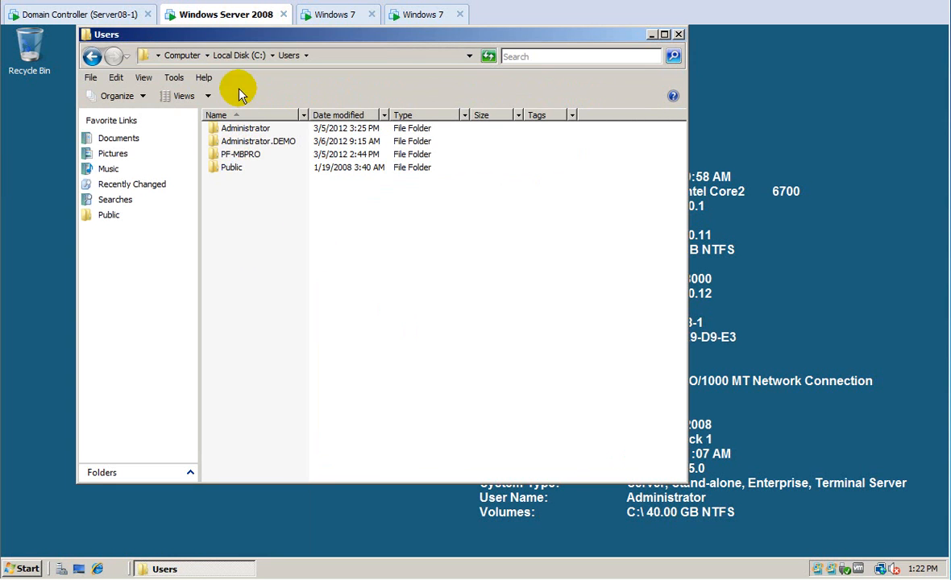
click(239, 55)
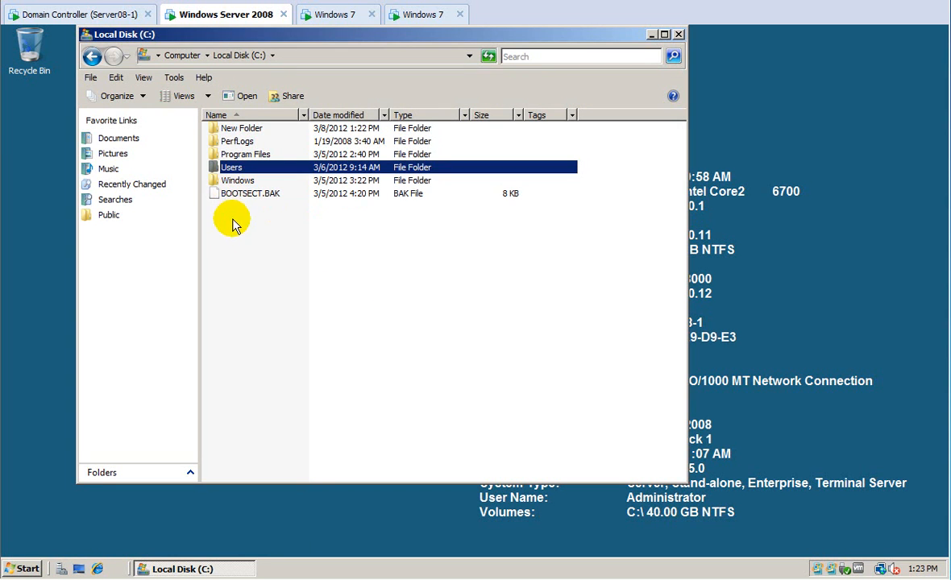
right_click(230, 226)
mouse_move(275, 355)
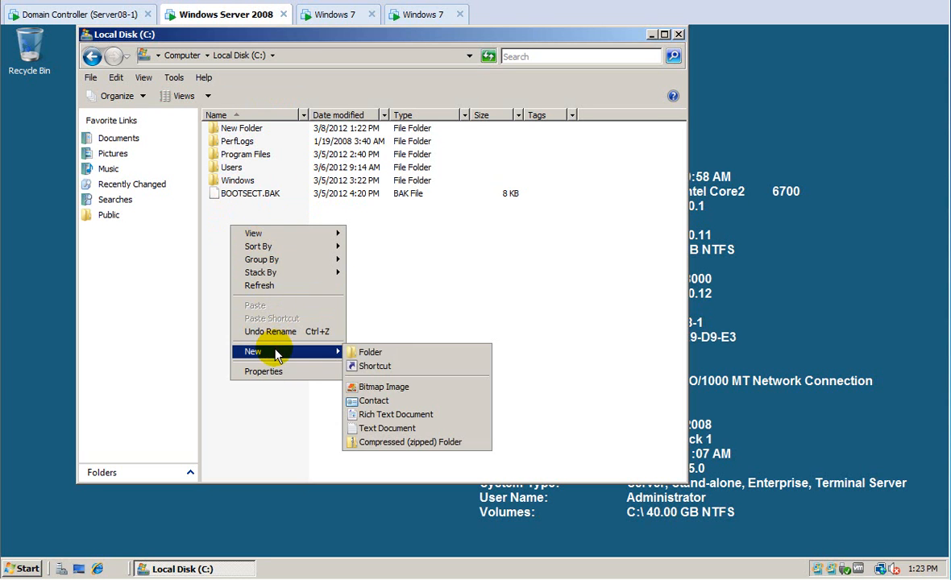
click(349, 353)
text(Employees)
key(Return)
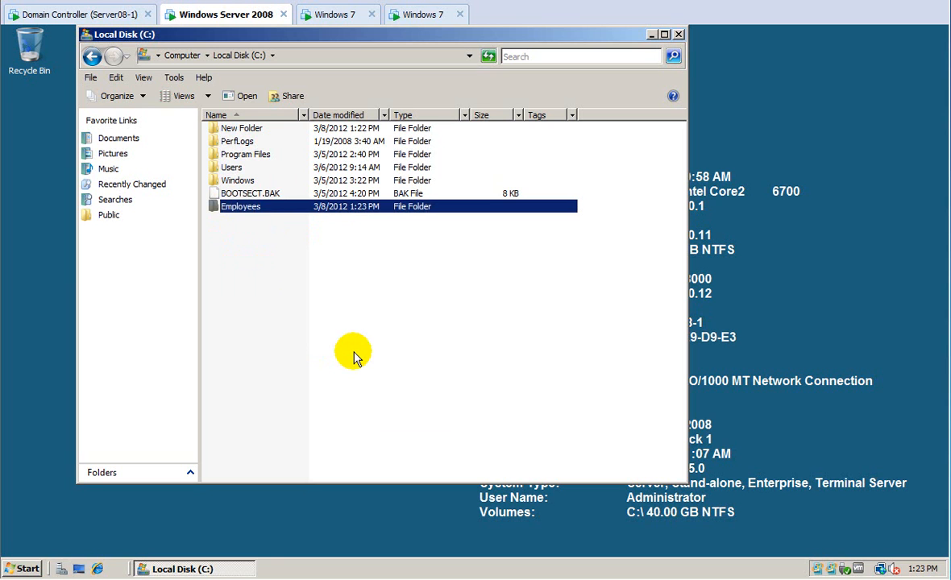
Share the Employees folder as 'Employees' with comment 'bd: 3-17-12' and show its share permissions.
right_click(248, 208)
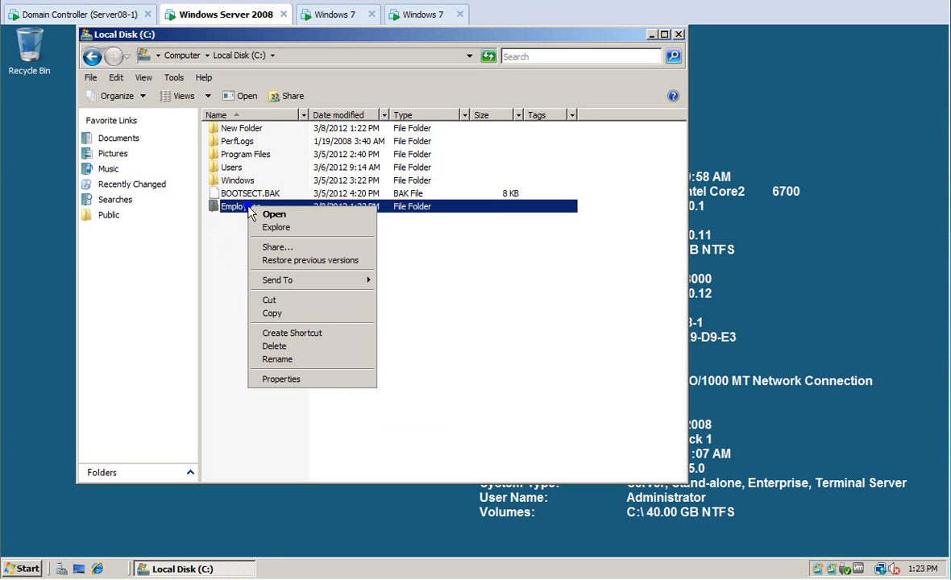
click(296, 381)
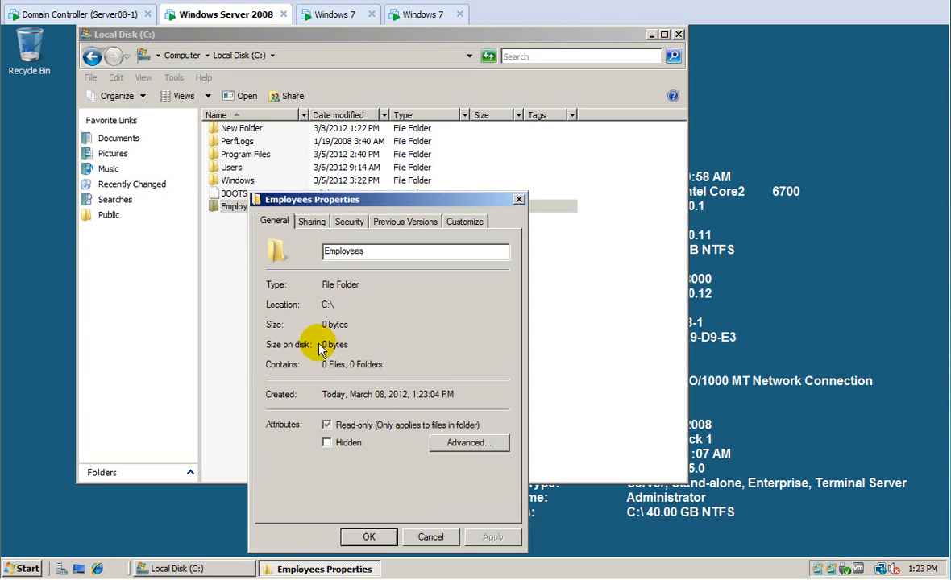
click(312, 223)
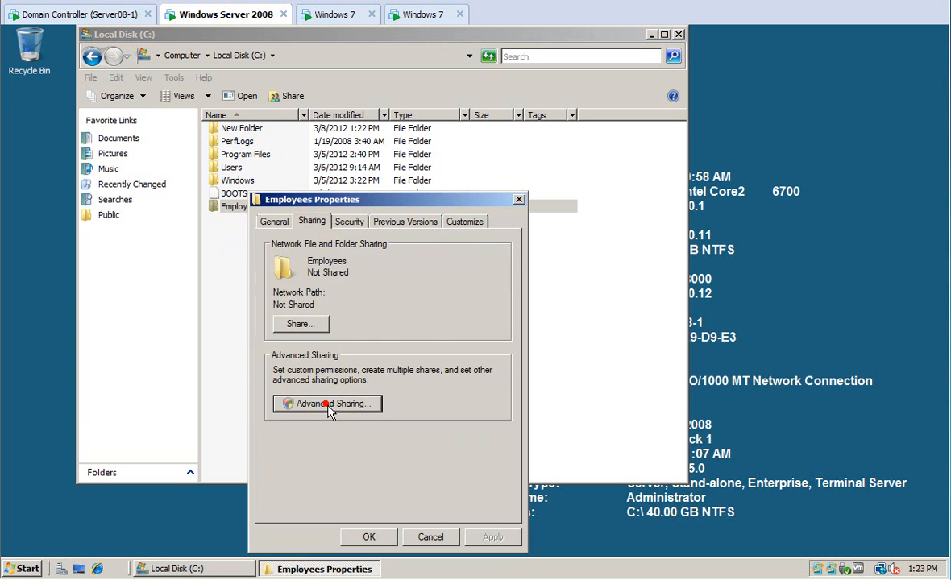
click(342, 411)
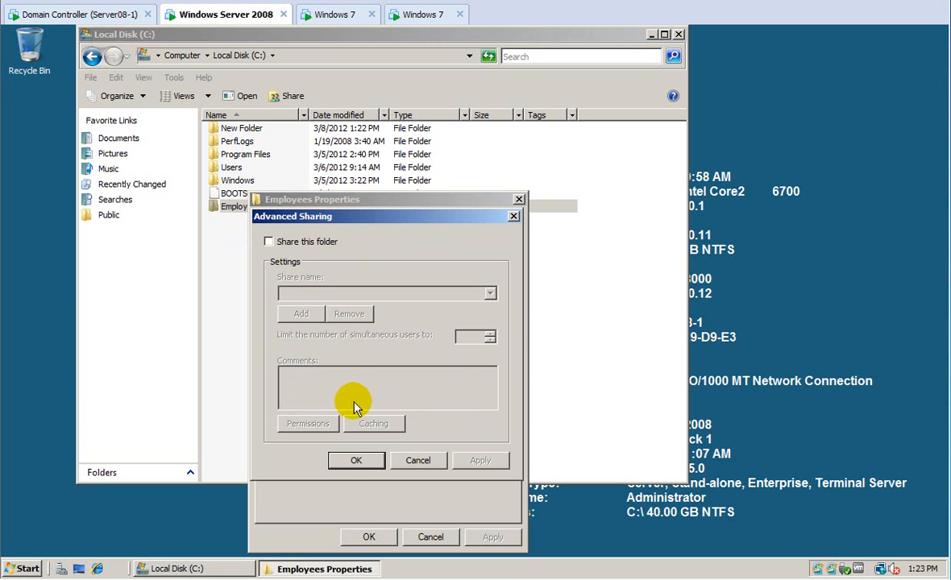
click(268, 241)
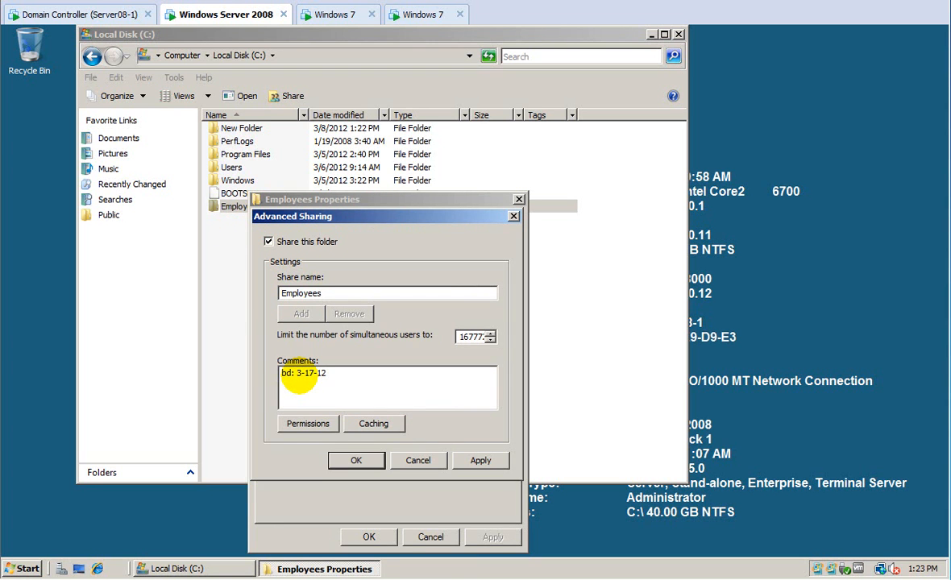
click(292, 424)
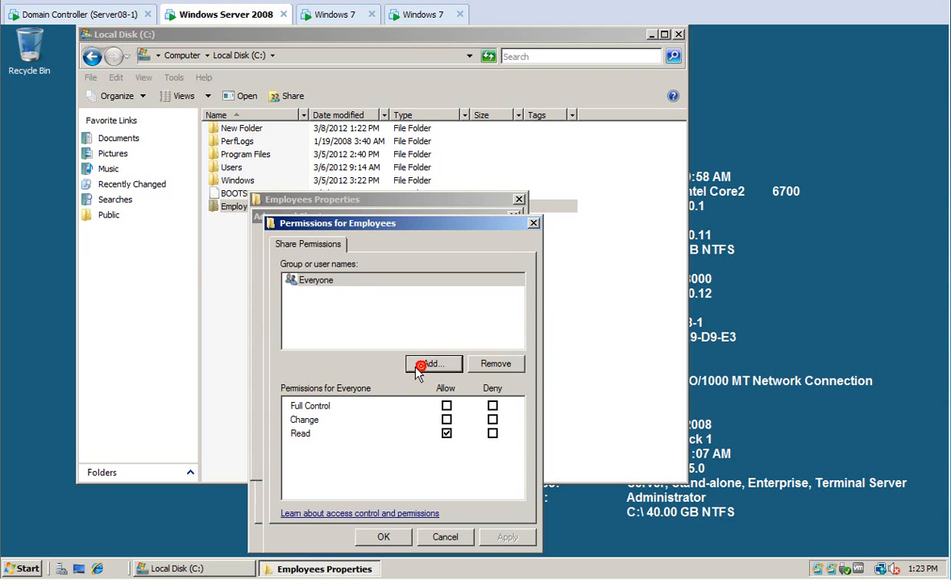
Find the Authenticated Users group through a directory search after the typed names fail to resolve.
click(420, 367)
text(authen)
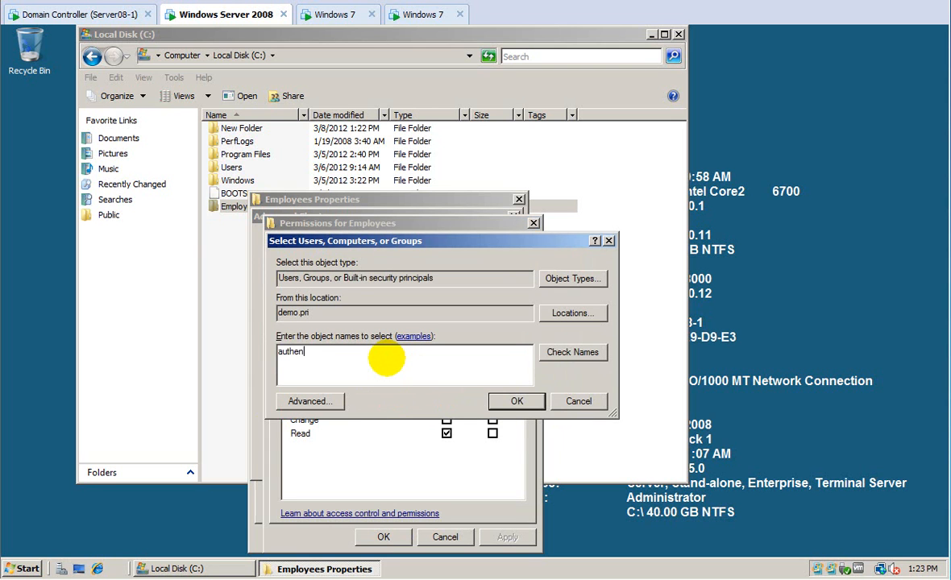
text(icated)
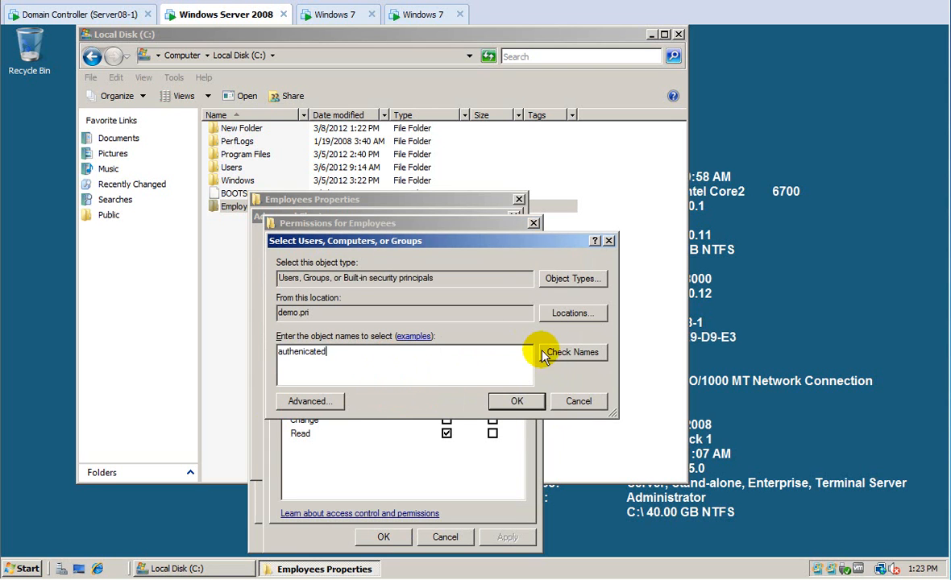
click(564, 352)
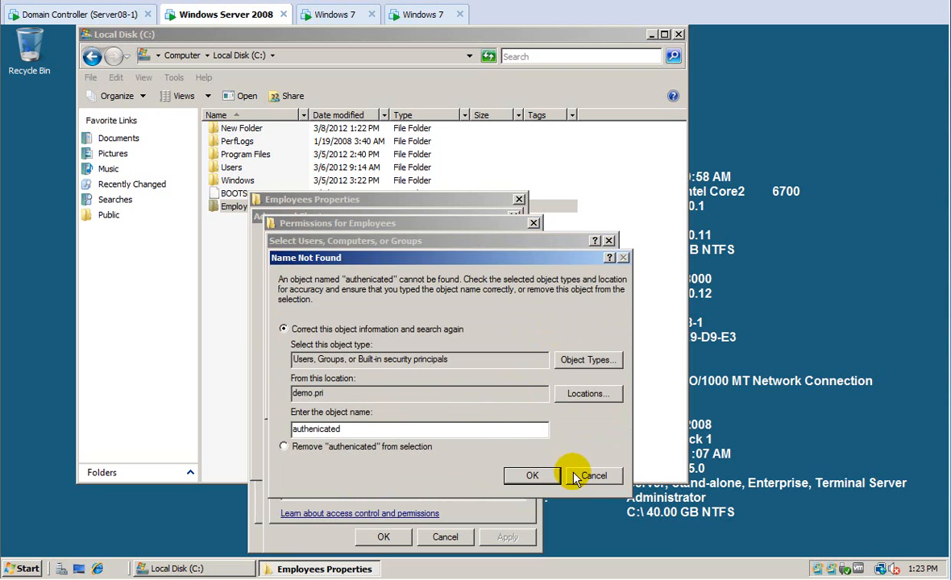
click(536, 475)
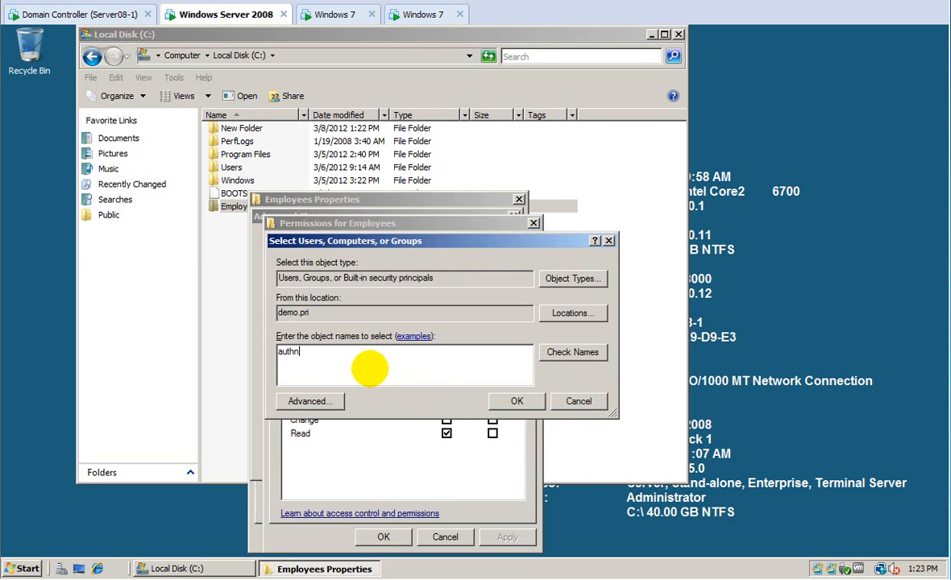
click(538, 352)
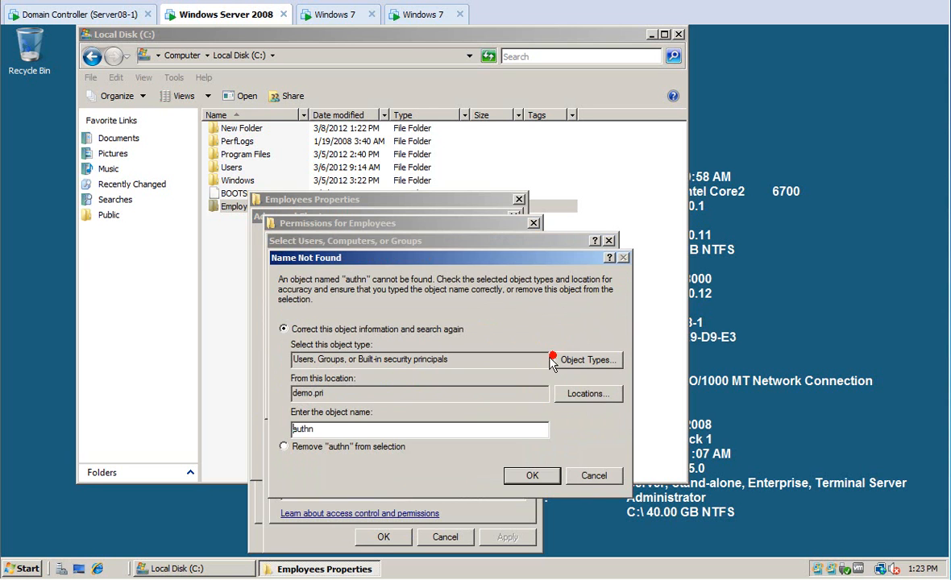
click(597, 476)
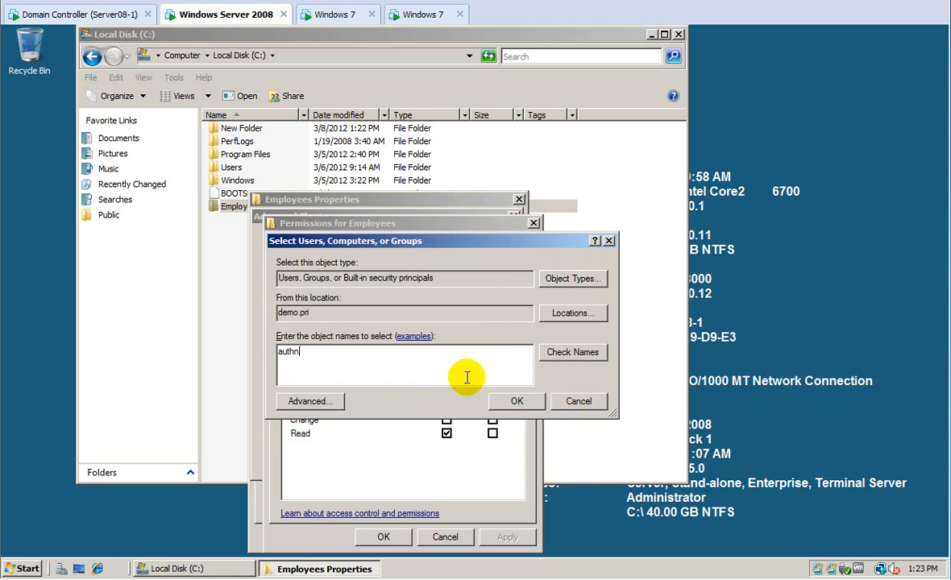
click(316, 402)
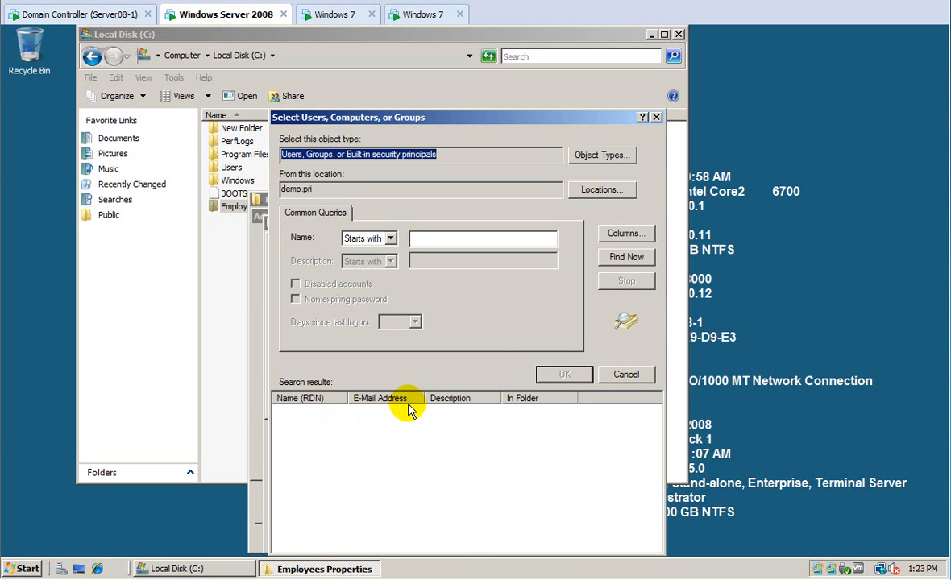
click(618, 256)
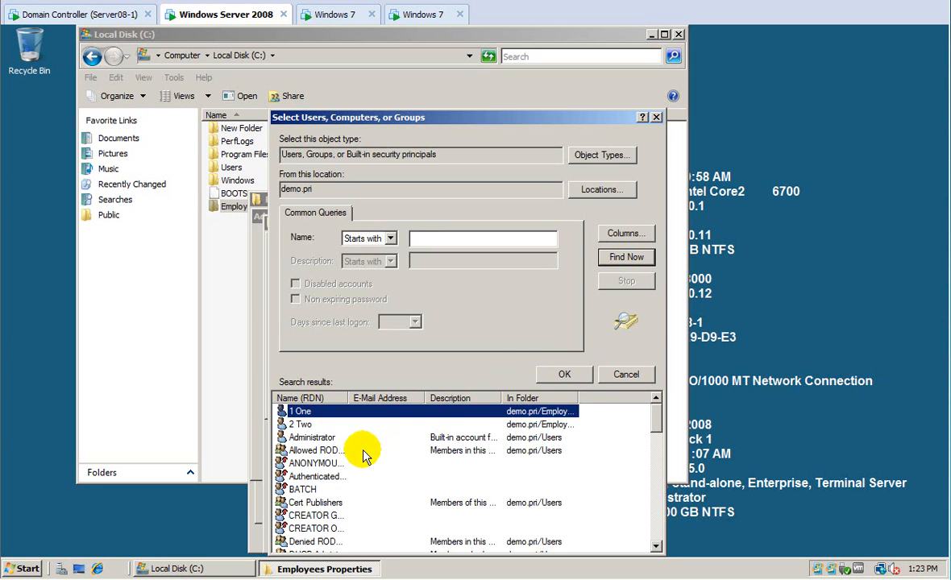
click(329, 478)
click(564, 375)
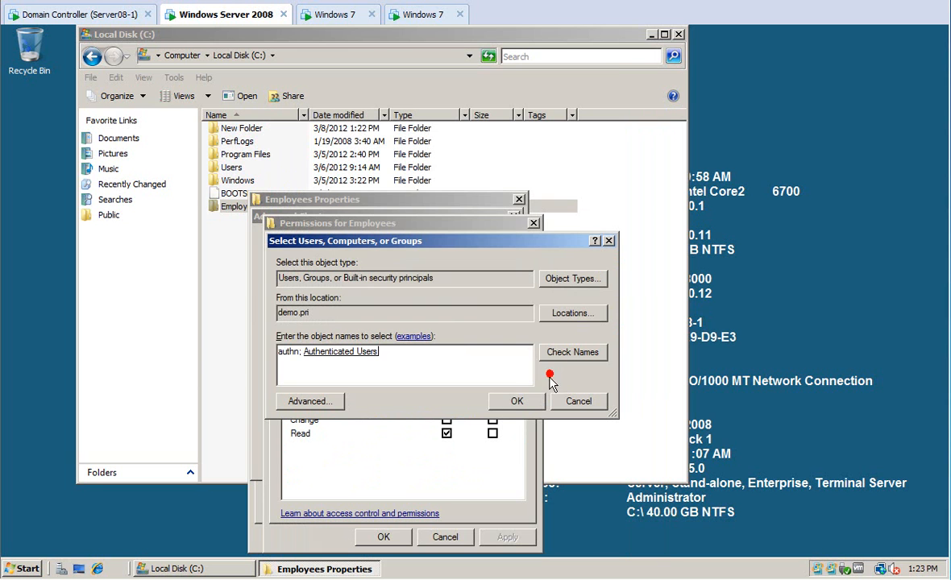
Delete the stray 'authn;' text, add Authenticated Users to the share and allow Full Control.
click(306, 354)
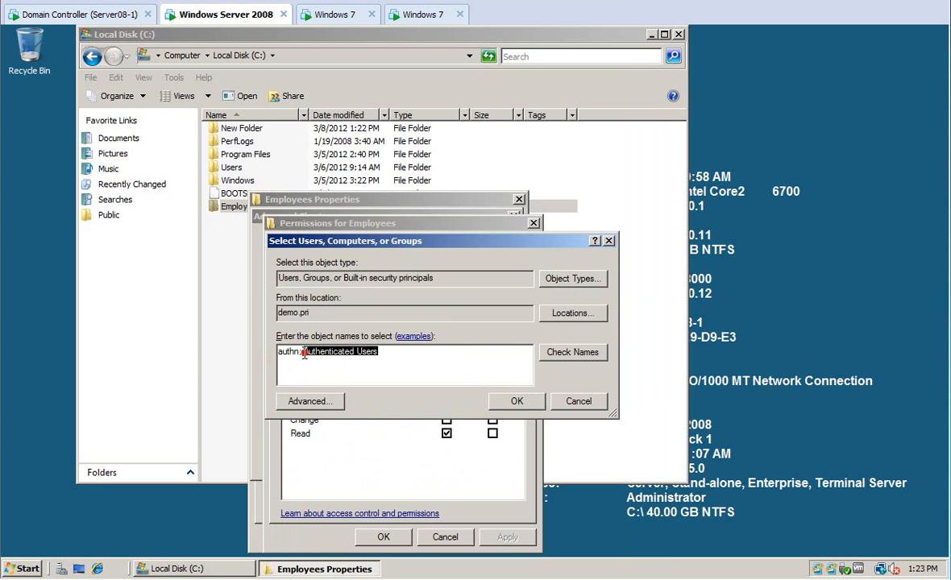
double_click(280, 354)
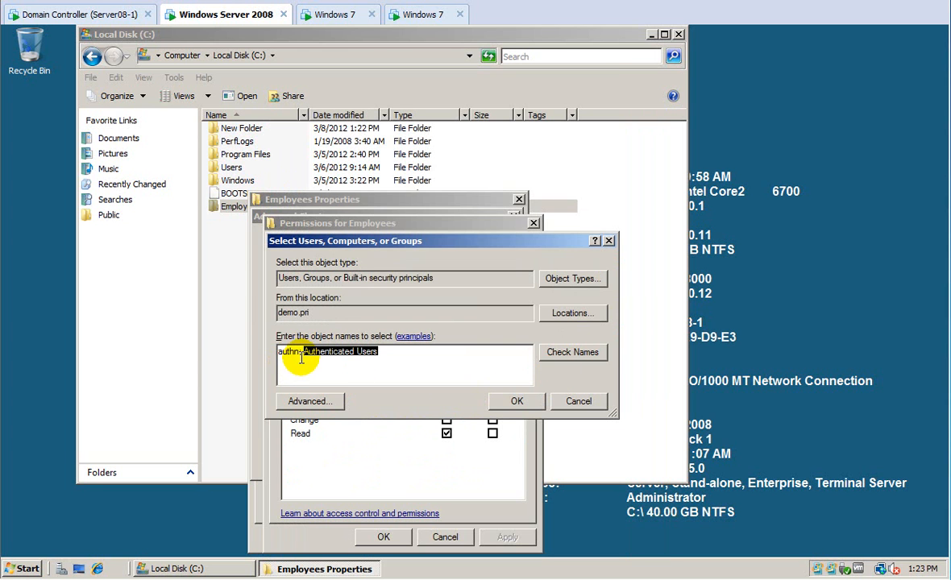
key(Delete)
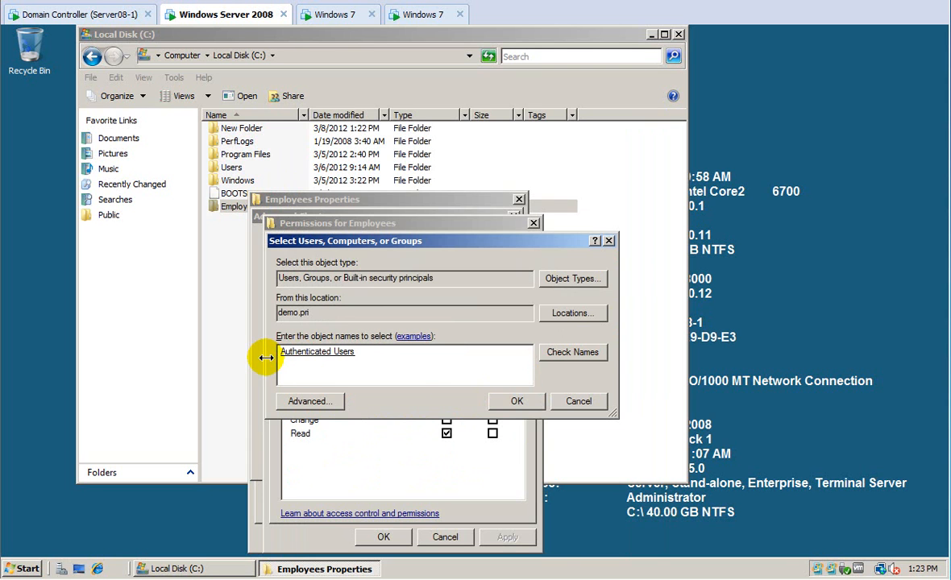
click(558, 357)
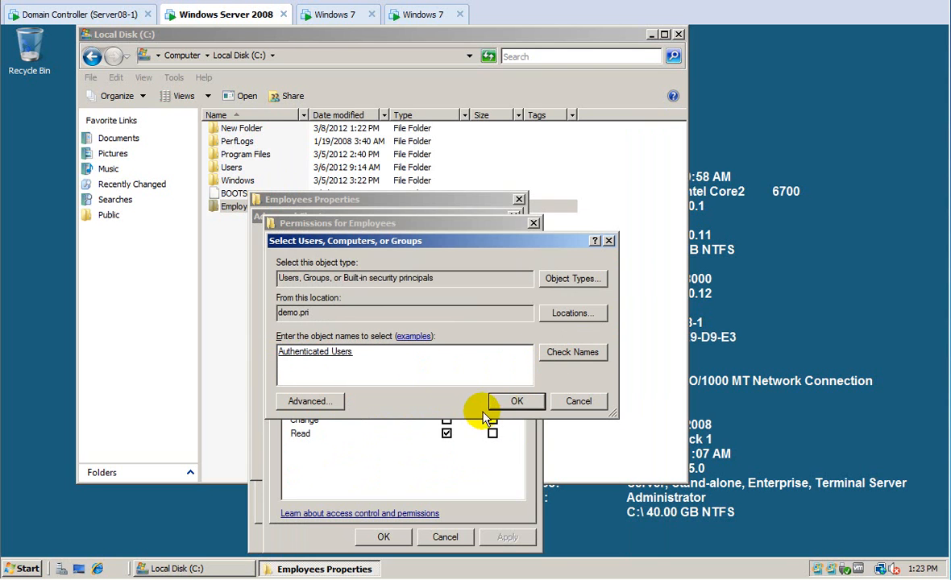
click(515, 401)
click(446, 405)
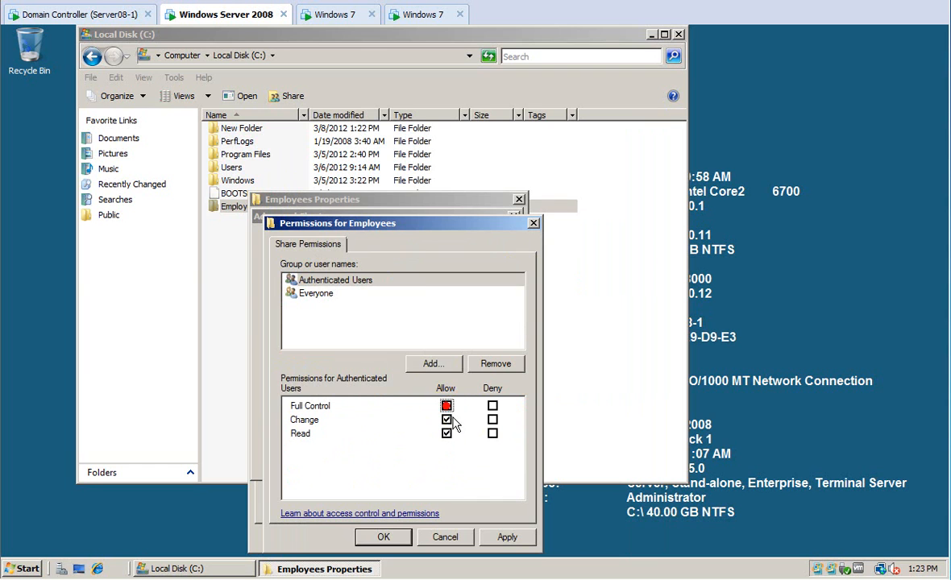
click(317, 296)
Remove Everyone from the Employees share permissions and apply the advanced sharing settings.
click(481, 366)
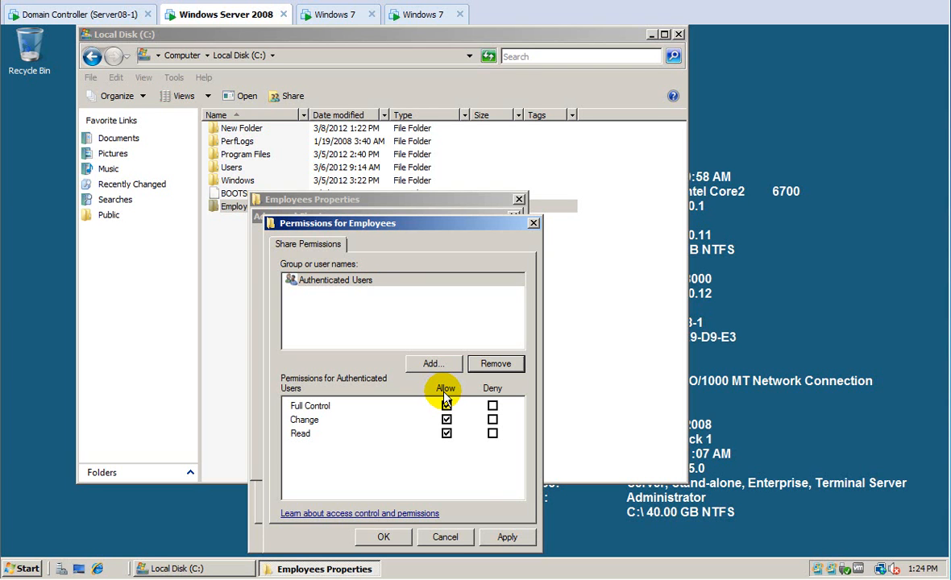
click(506, 537)
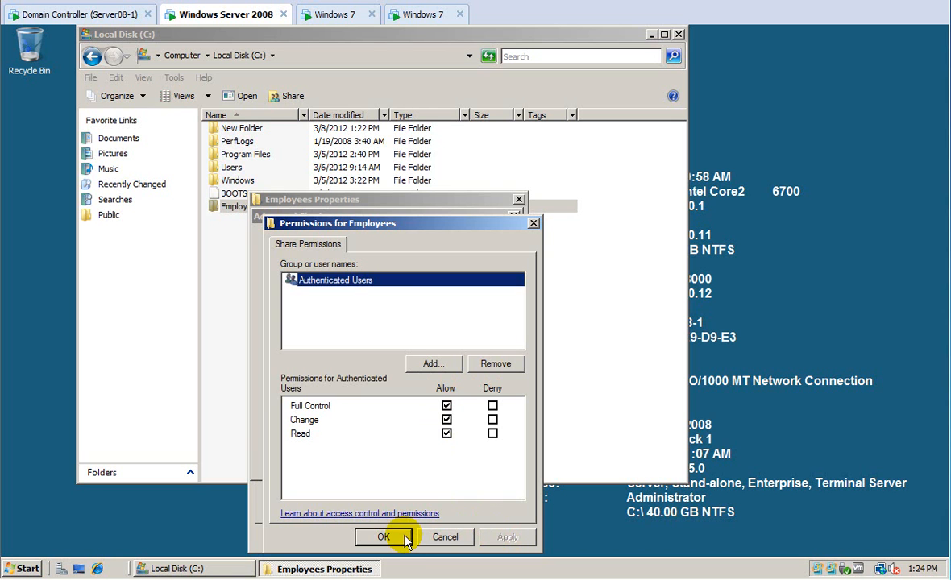
click(386, 536)
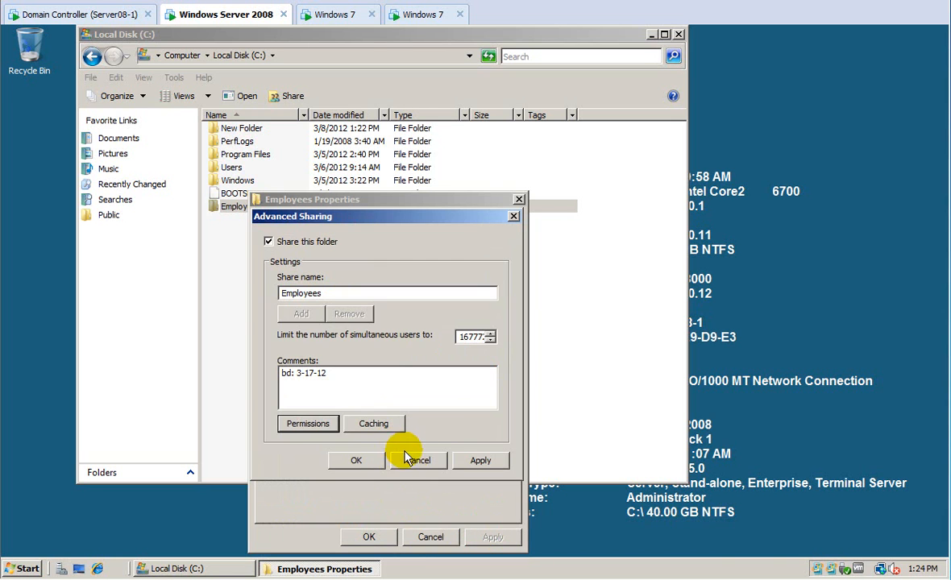
click(477, 460)
click(356, 460)
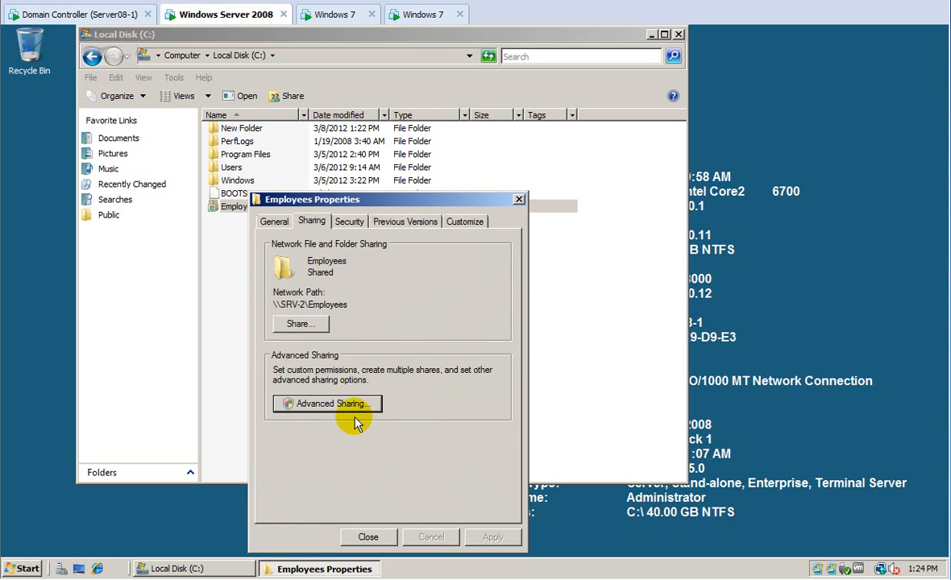
click(349, 221)
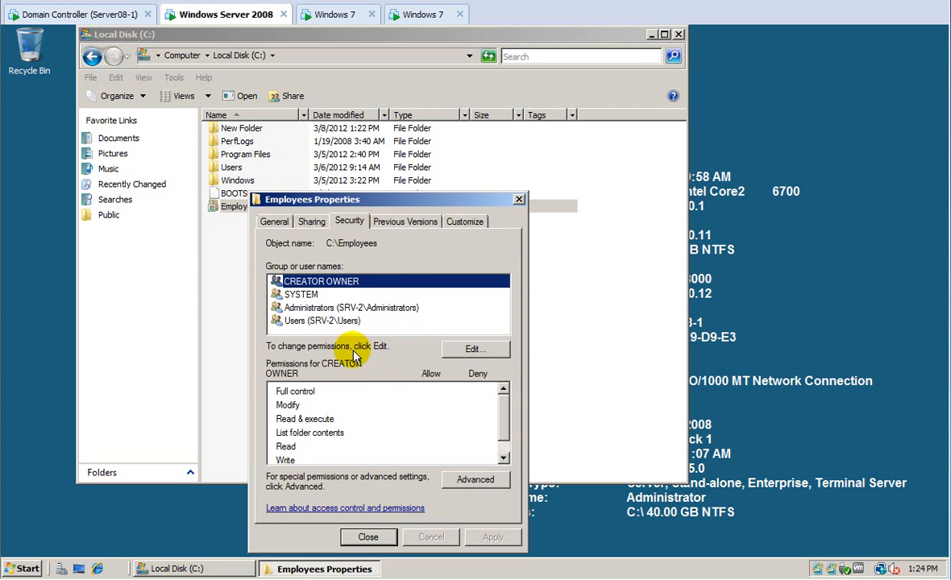
Add Authenticated Users to the Employees NTFS permissions with Read & execute, List and Read.
click(456, 355)
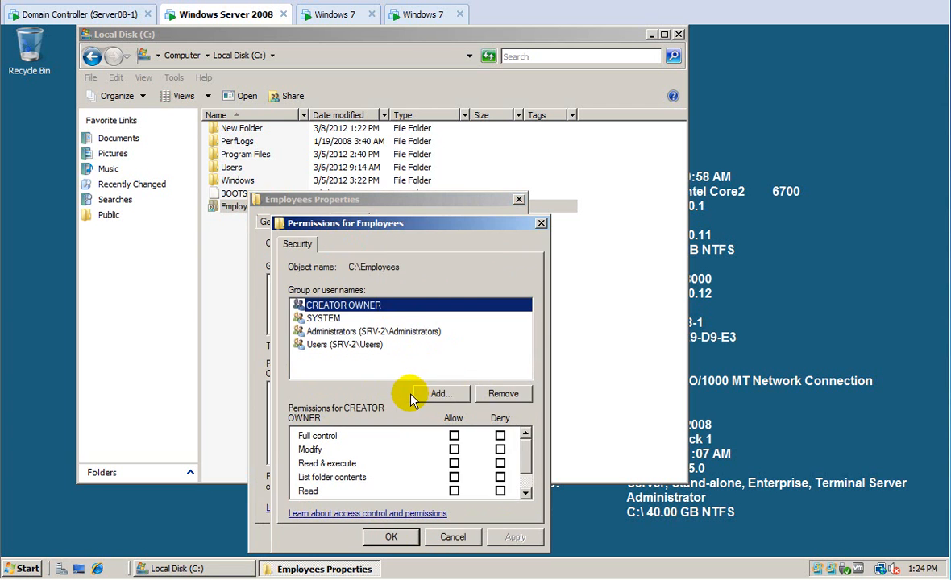
click(442, 393)
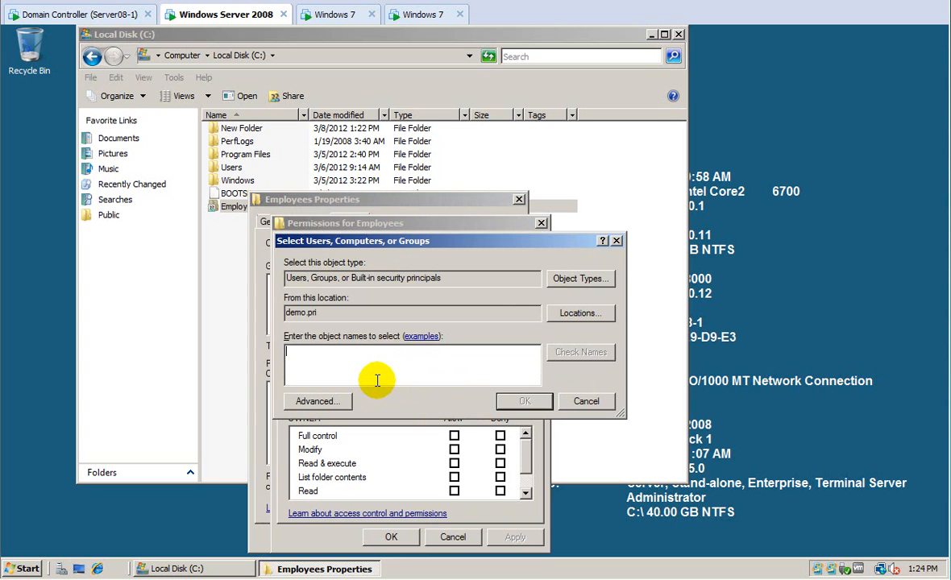
text(aut)
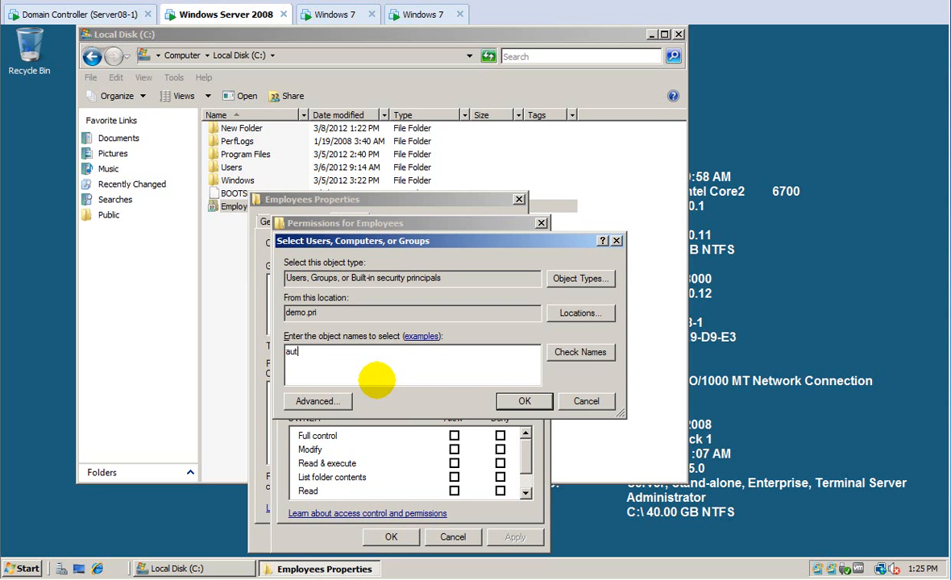
text(he)
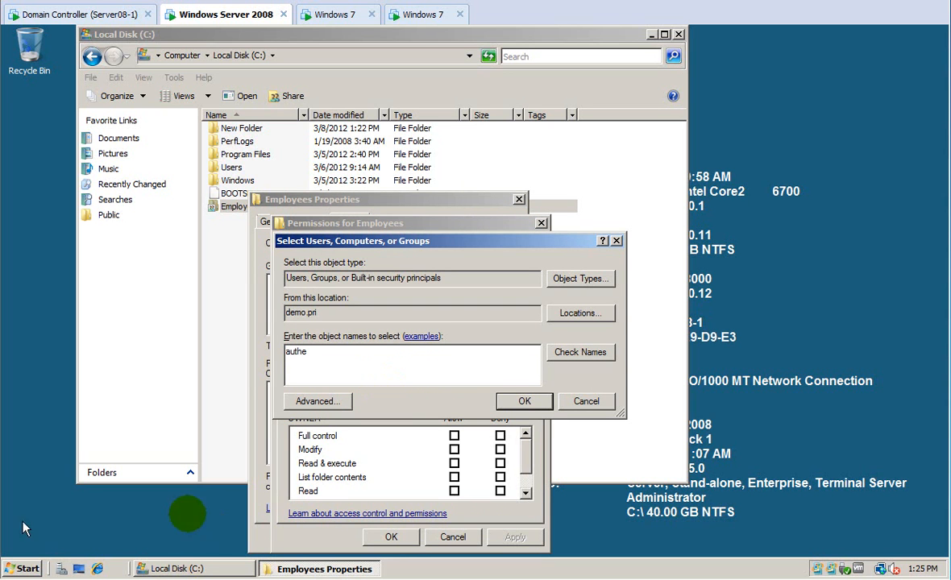
click(567, 363)
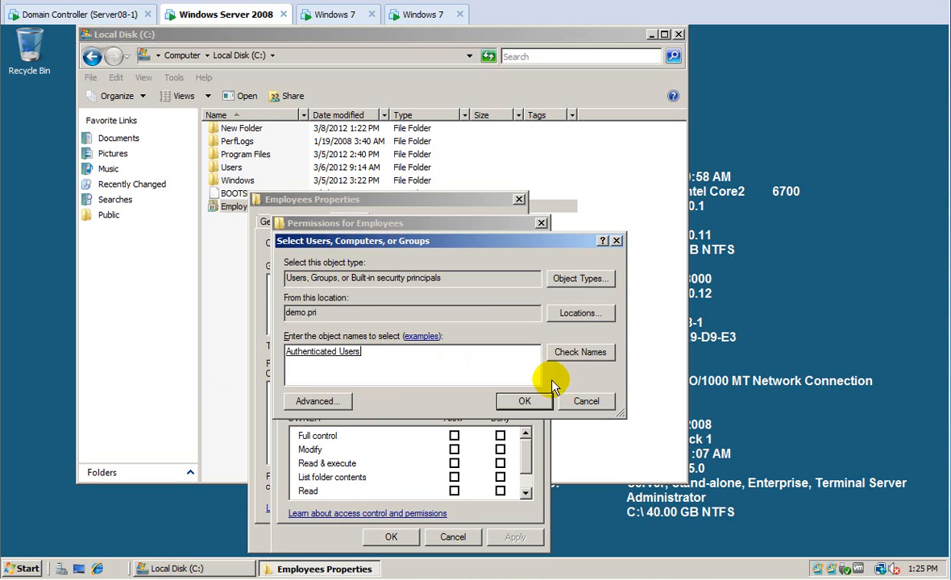
click(534, 403)
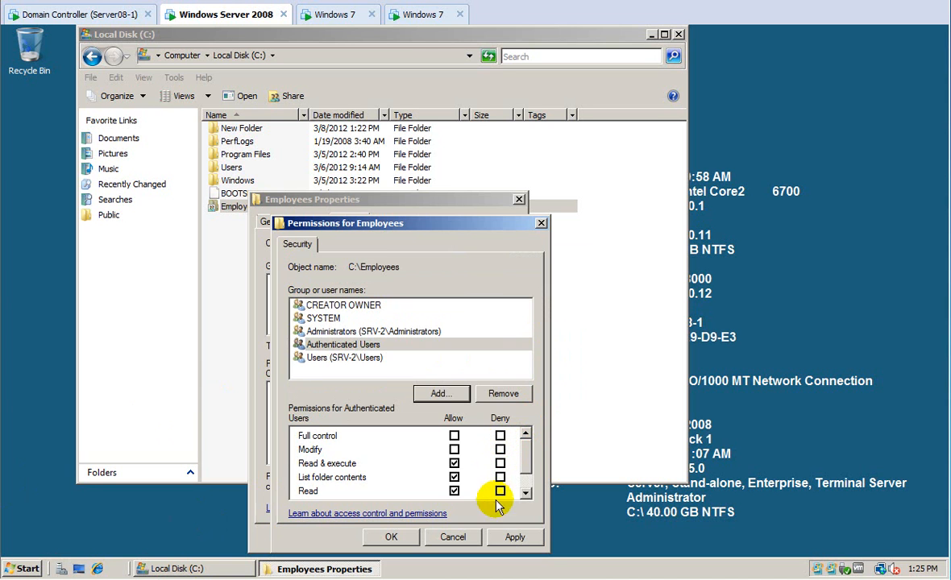
click(512, 540)
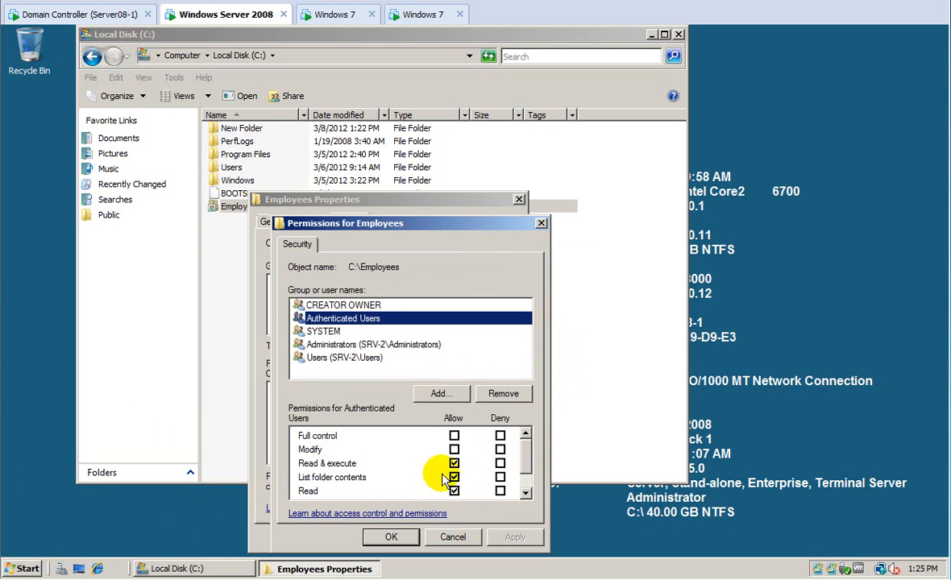
click(407, 537)
click(461, 481)
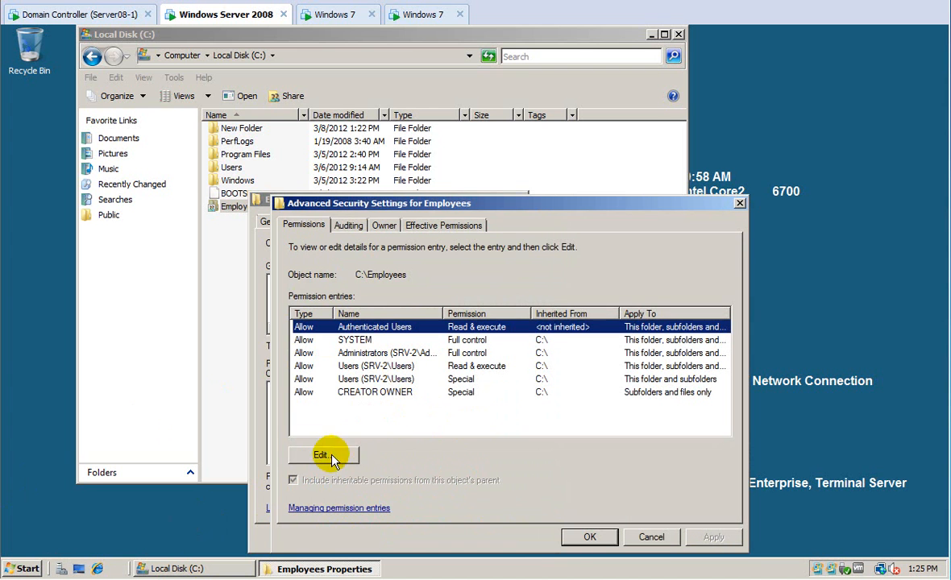
Restrict Authenticated Users' Employees permission to 'This folder only' and close the properties.
click(331, 454)
click(411, 427)
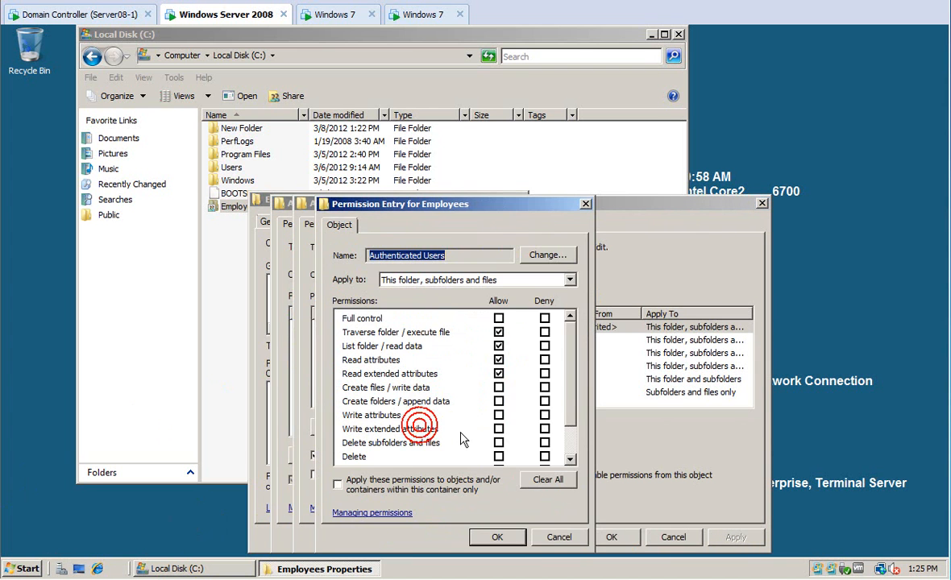
click(447, 279)
click(381, 292)
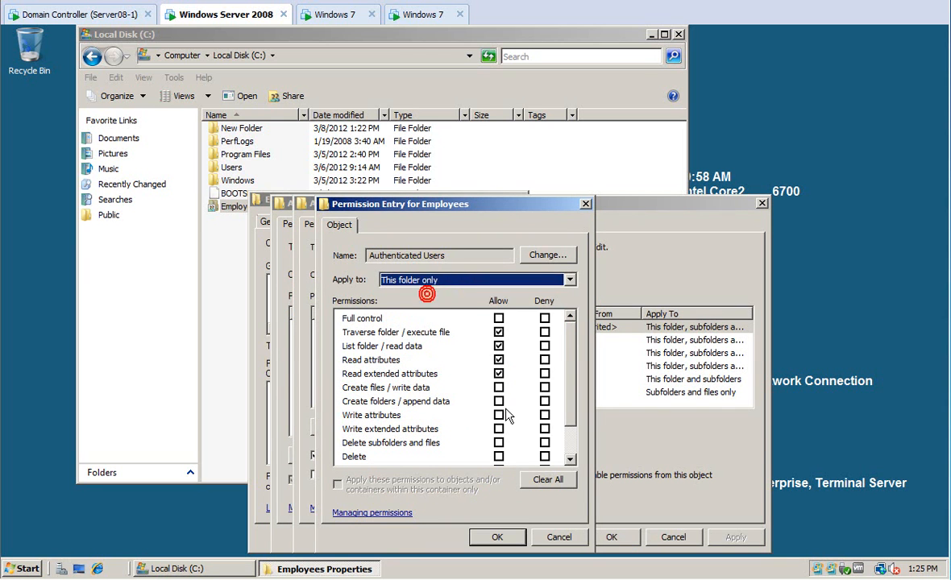
click(495, 535)
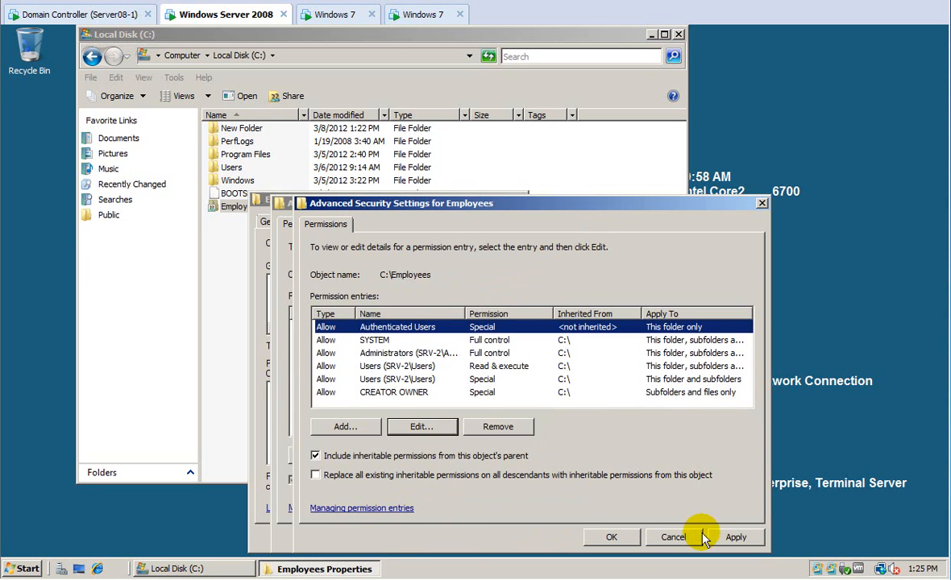
click(726, 537)
click(614, 540)
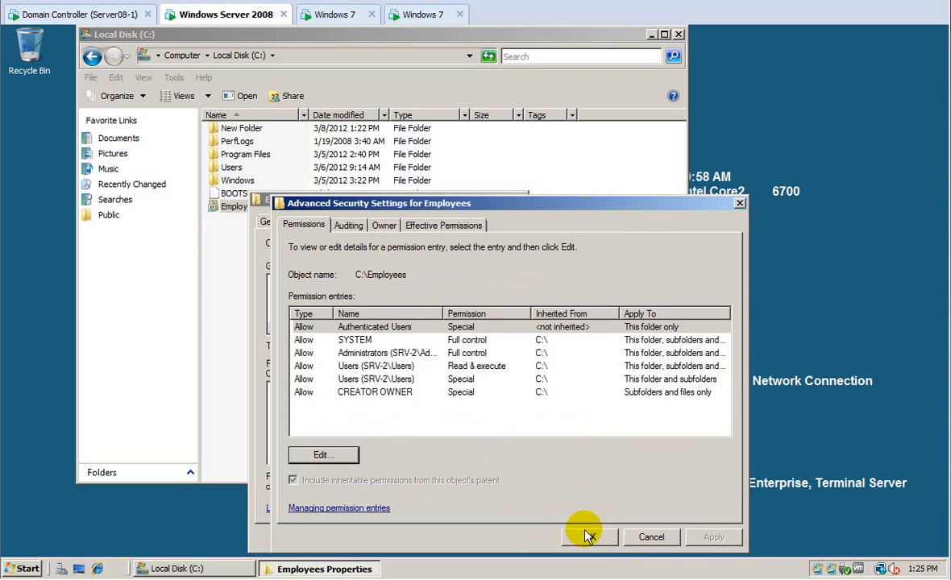
click(589, 536)
click(373, 537)
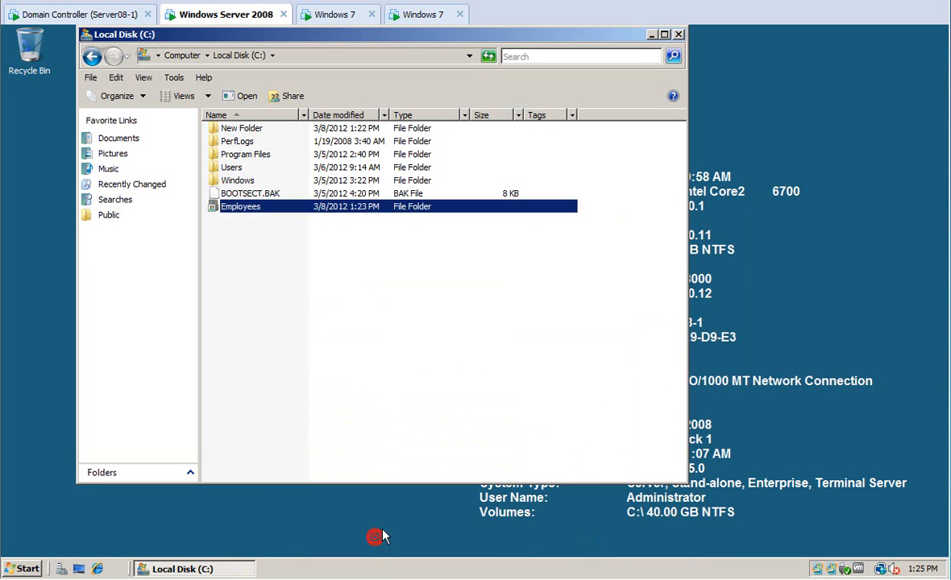
Create subfolders Div-A and Div-B inside Employees, then return to Local Disk (C:).
double_click(250, 207)
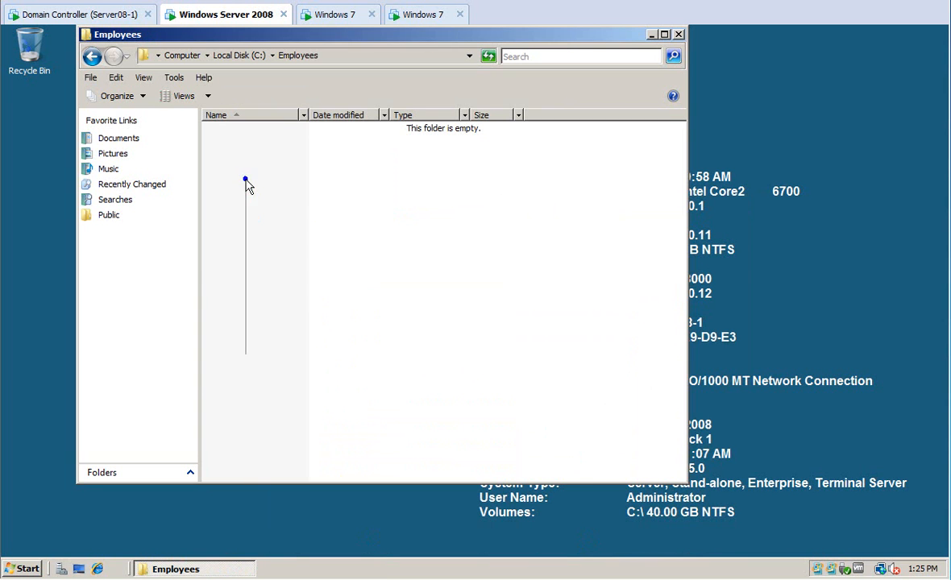
right_click(246, 179)
mouse_move(343, 333)
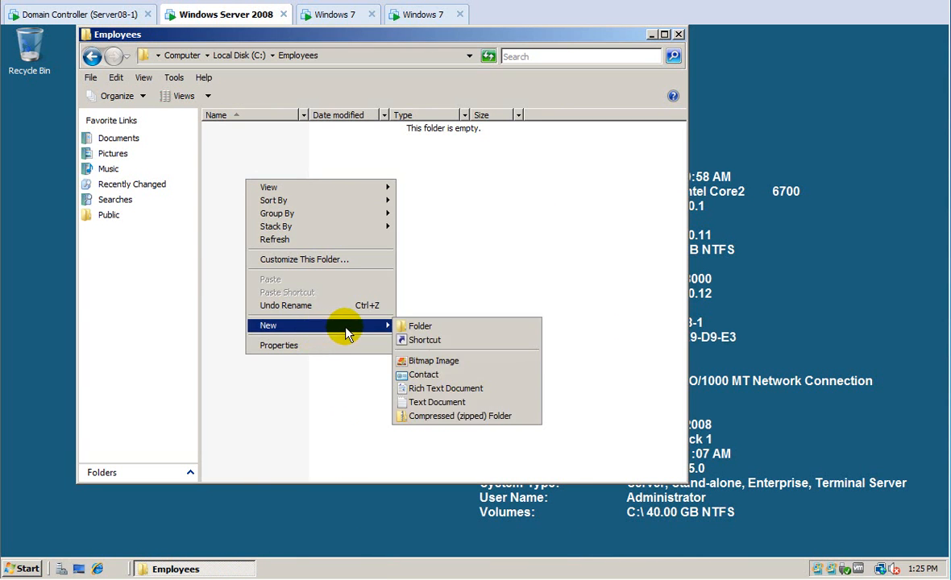
click(406, 326)
text(Div-A)
key(Return)
right_click(269, 208)
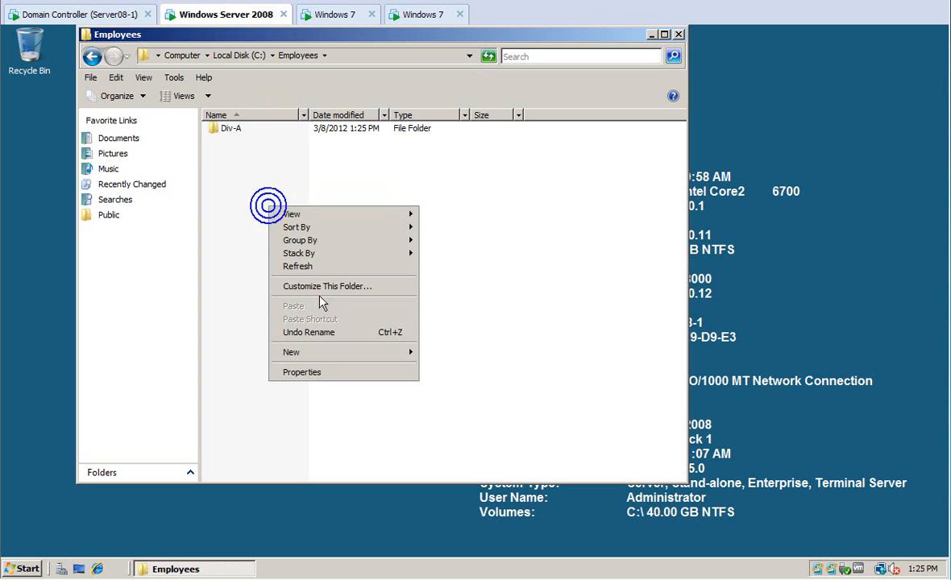
mouse_move(329, 352)
click(421, 355)
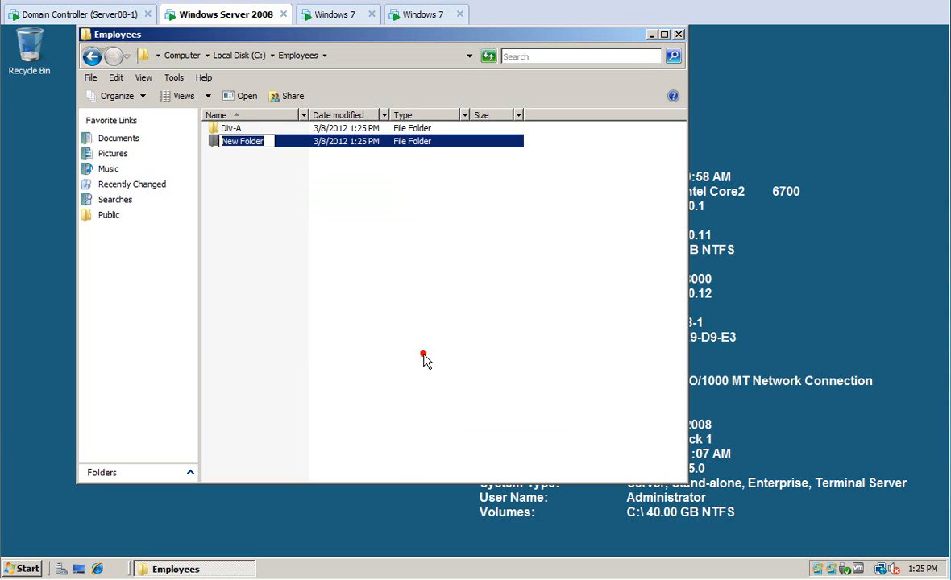
text(Div)
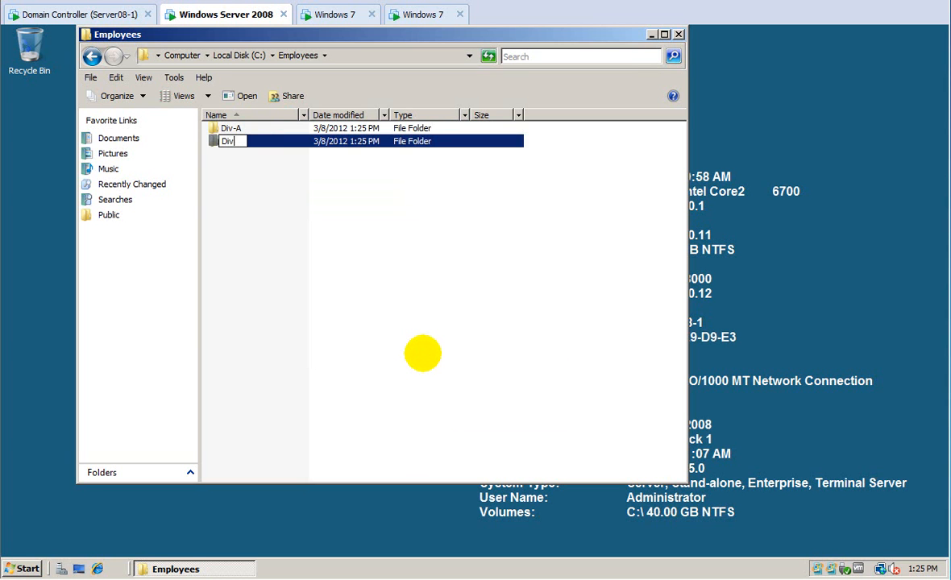
text(-B)
click(238, 55)
Turn off permission inheritance on Employees and remove the inherited entries.
right_click(249, 130)
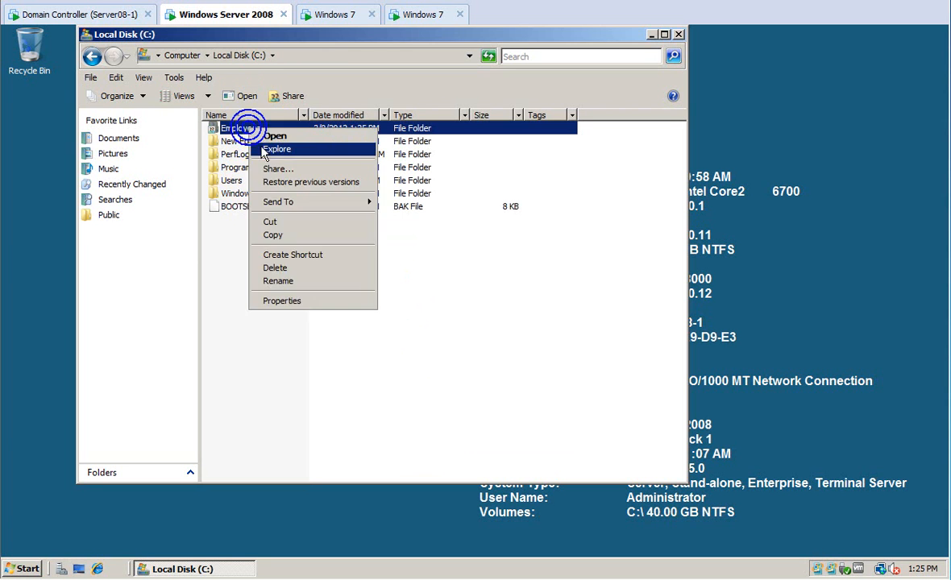
click(283, 301)
click(353, 158)
click(463, 417)
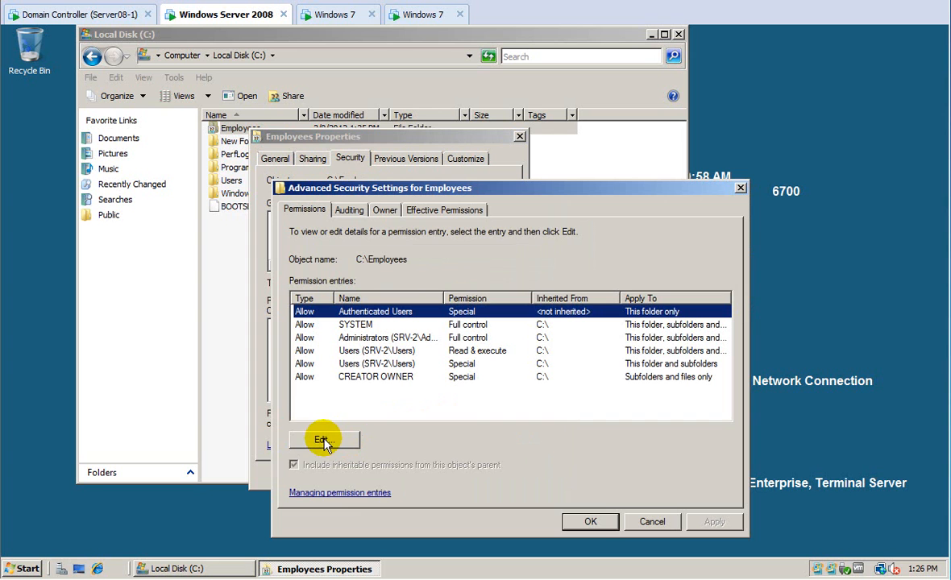
click(322, 441)
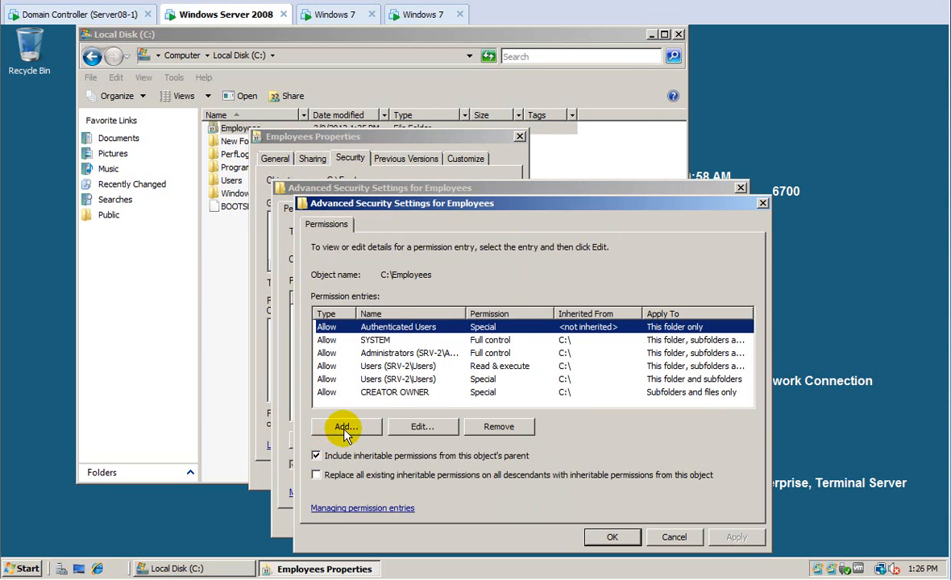
click(348, 456)
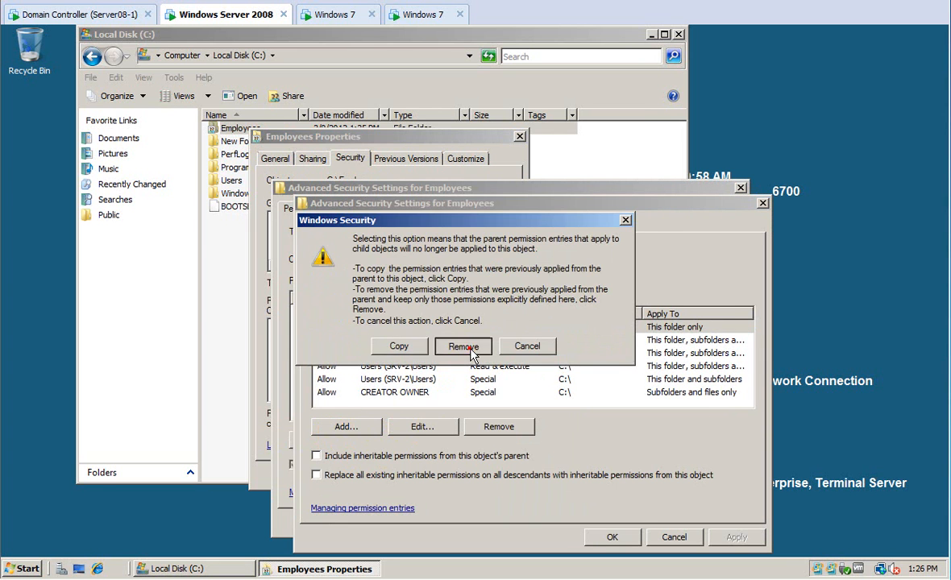
click(463, 344)
Add a Domain Admins entry with Full control to the Employees permissions.
click(346, 428)
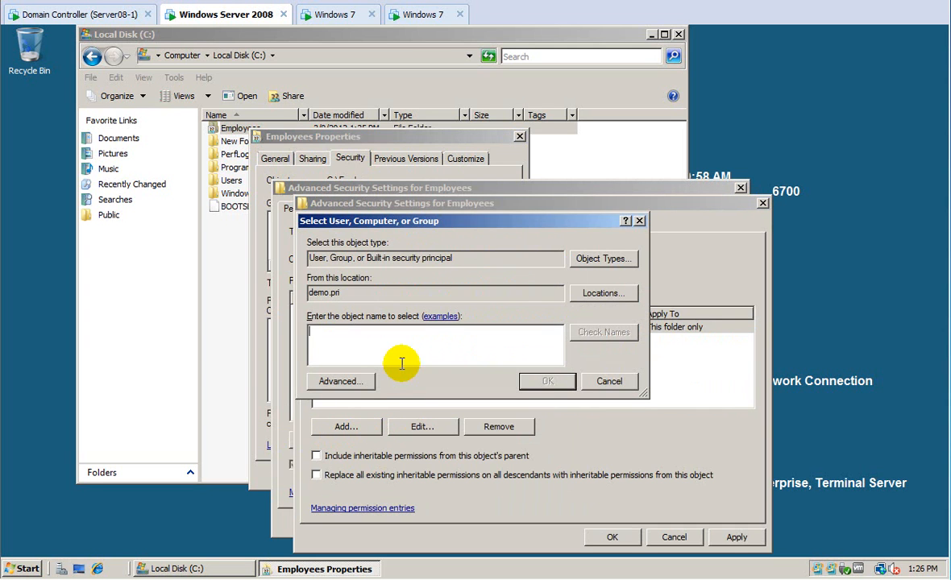
text(domain)
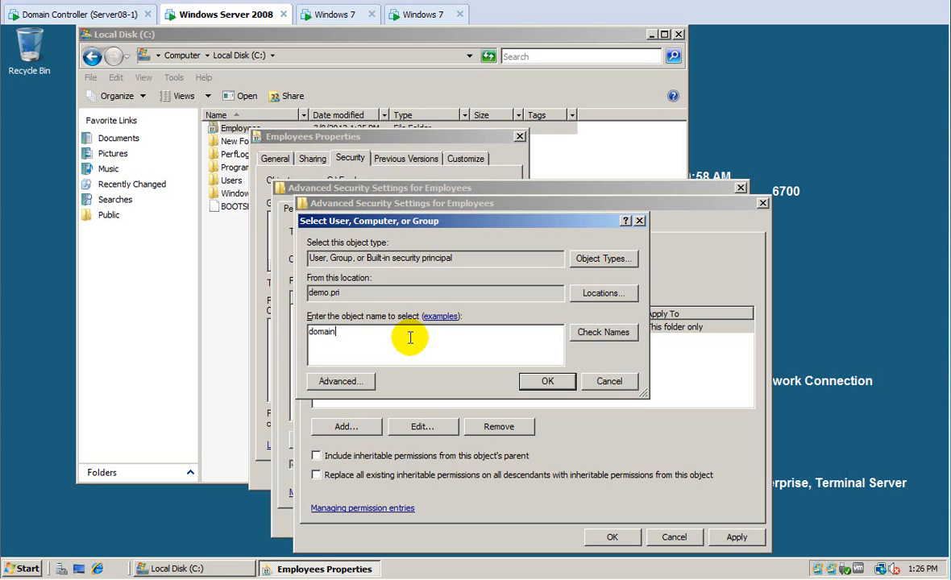
text(admins)
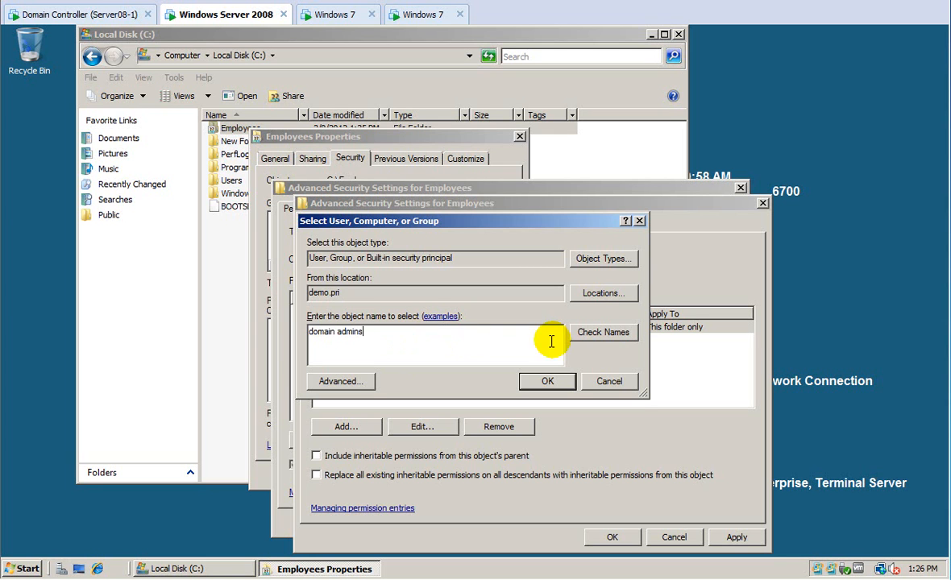
click(603, 332)
click(548, 381)
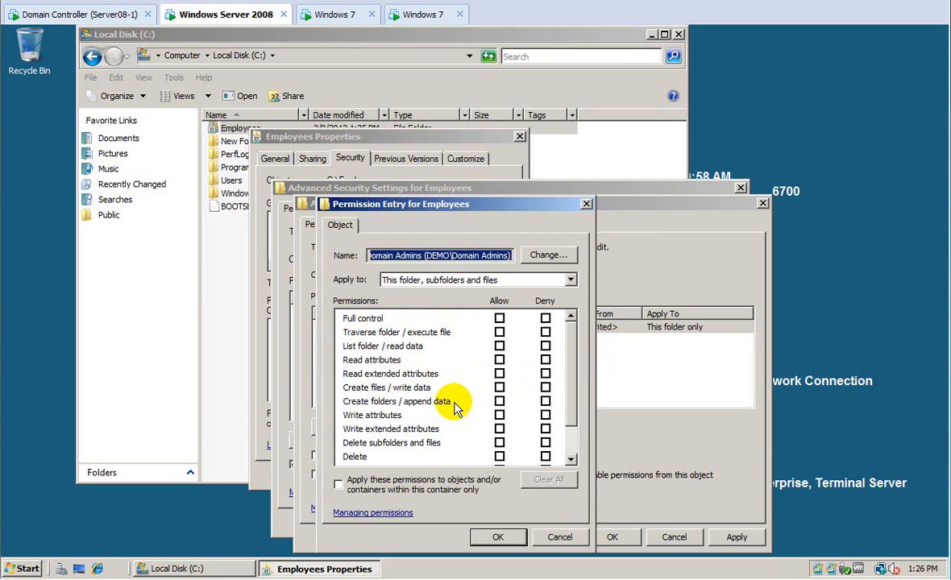
click(499, 319)
click(497, 537)
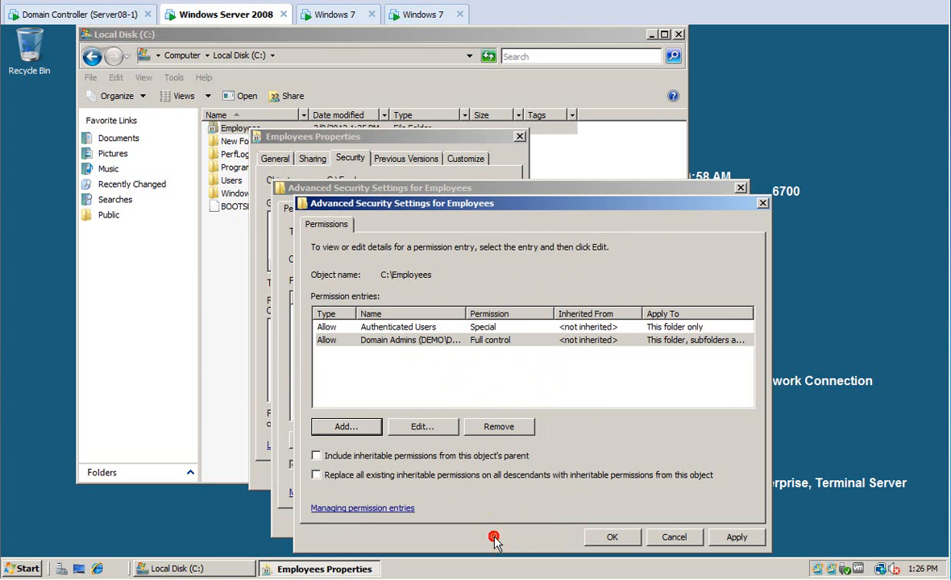
Apply the Employees permission changes, close all its dialogs and open the folder.
click(385, 327)
click(384, 327)
click(736, 538)
click(620, 538)
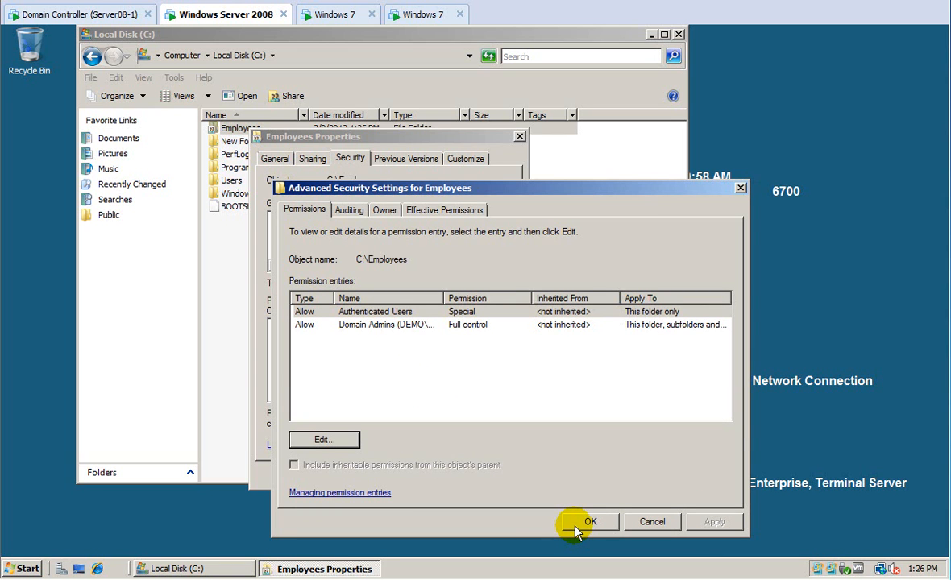
click(586, 522)
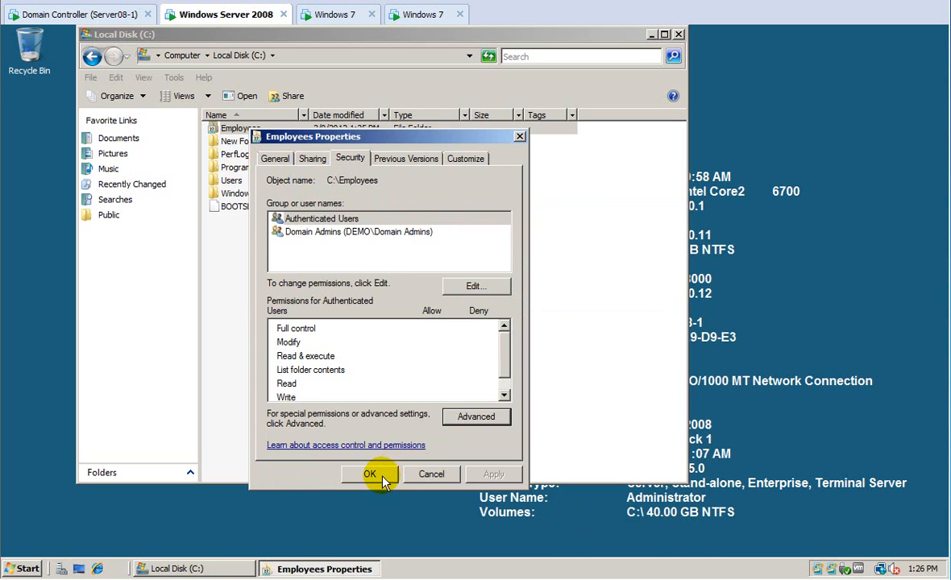
click(384, 478)
double_click(236, 128)
Add the GG_Div-A group to the Div-A folder's security permissions.
click(239, 129)
right_click(235, 129)
click(275, 302)
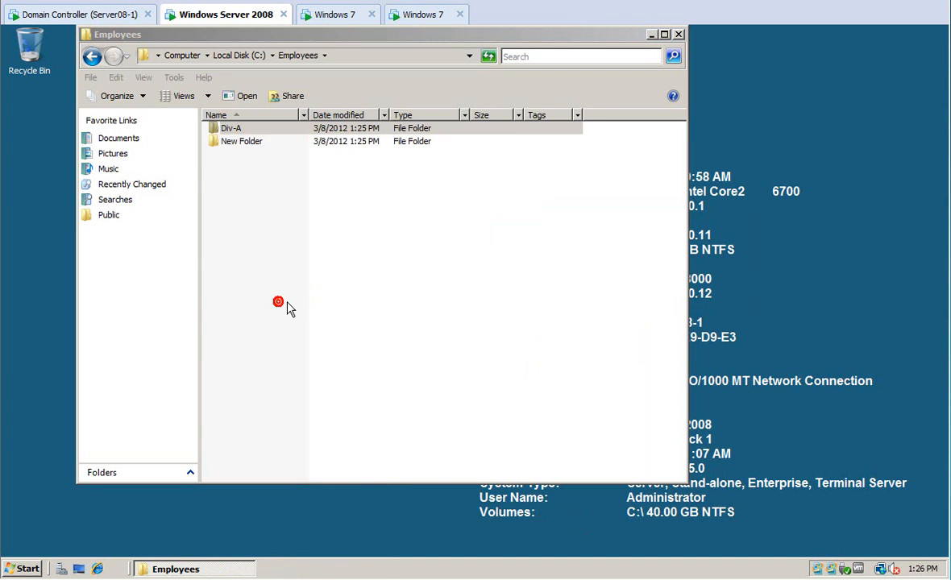
click(337, 160)
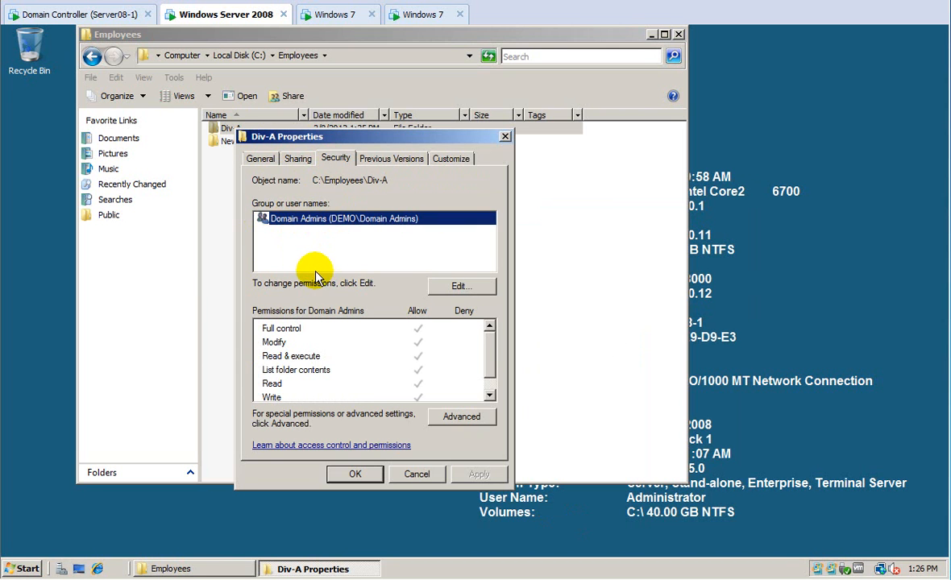
click(452, 287)
click(430, 359)
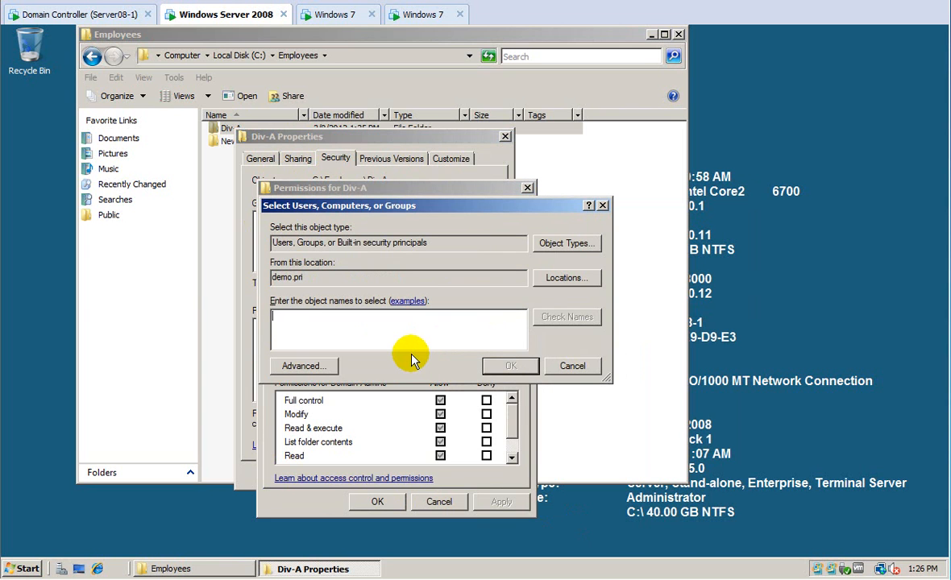
text(gg_)
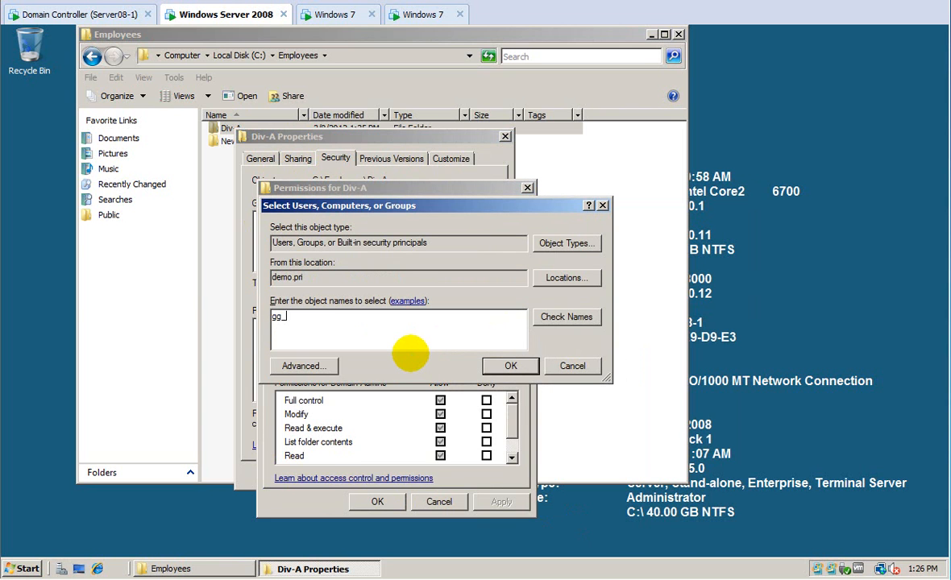
text(div)
click(564, 317)
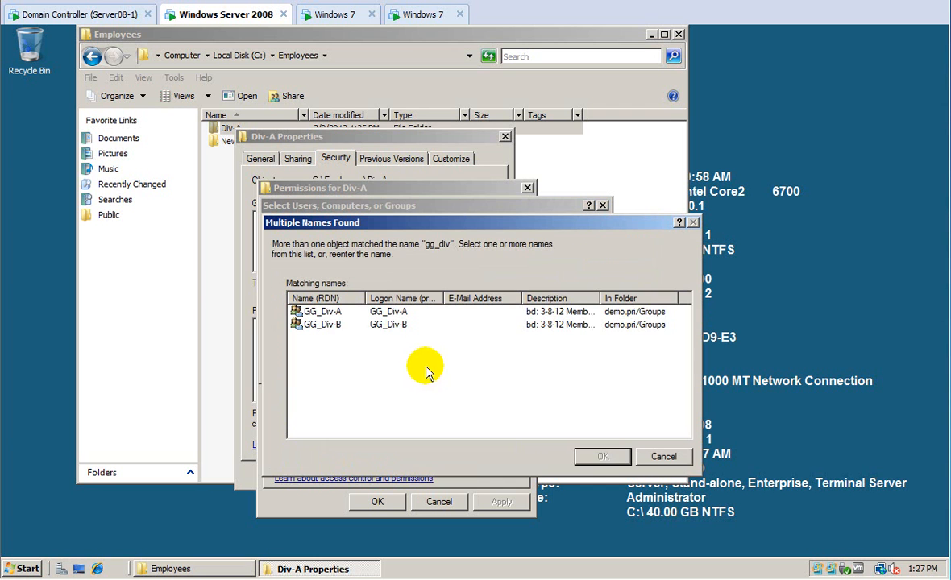
click(318, 312)
click(603, 457)
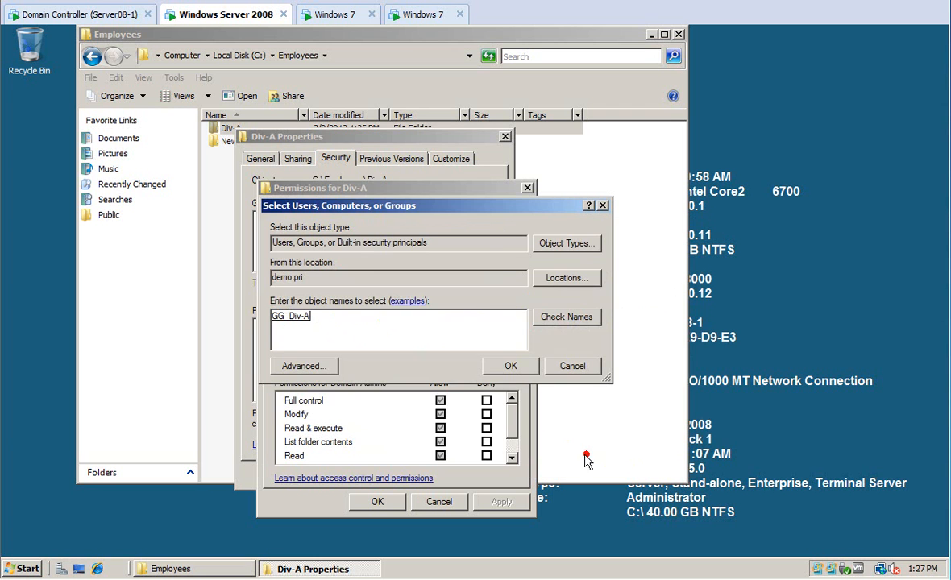
click(511, 366)
Allow GG_Div-A every permission except Full control on Div-A and apply.
click(440, 401)
click(440, 400)
click(493, 502)
click(379, 504)
click(360, 476)
click(233, 143)
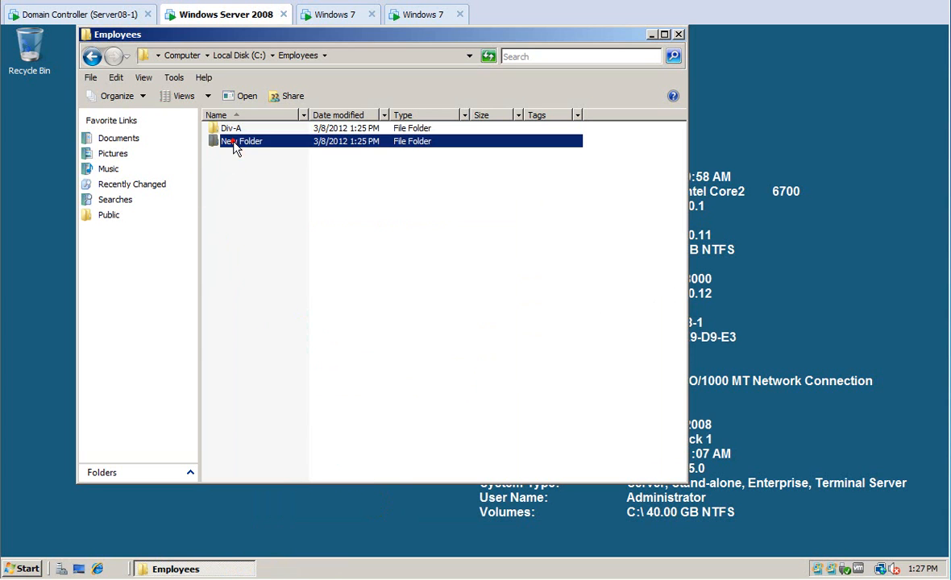
Rename New Folder to Div-B.
click(234, 145)
text(Div-B)
key(Return)
Add the GG_Div-B group to Div-B's security permissions.
right_click(232, 147)
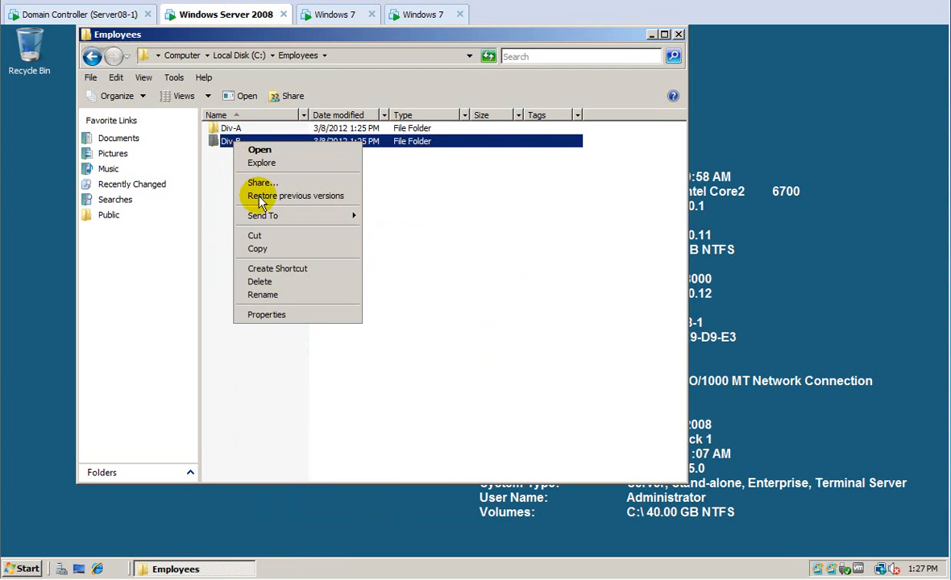
click(272, 315)
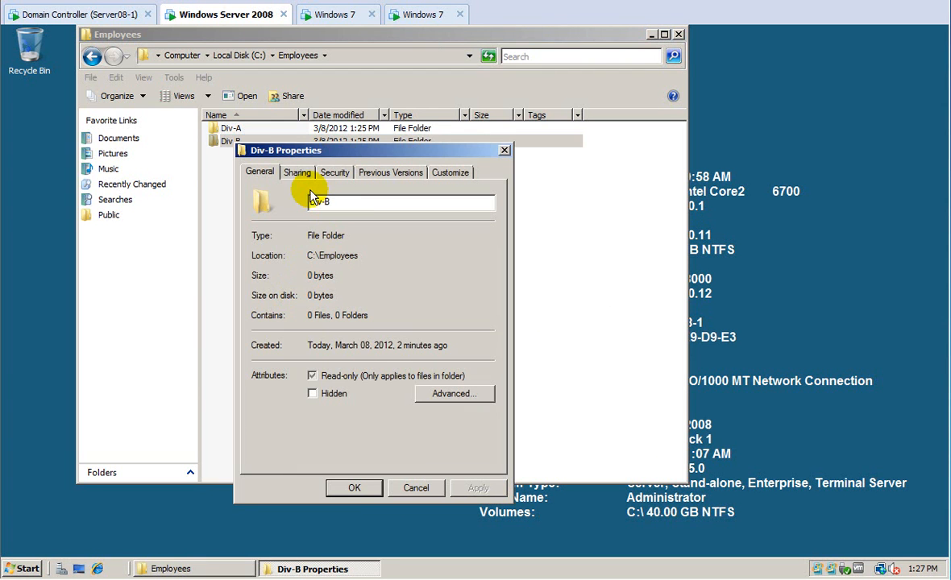
click(333, 175)
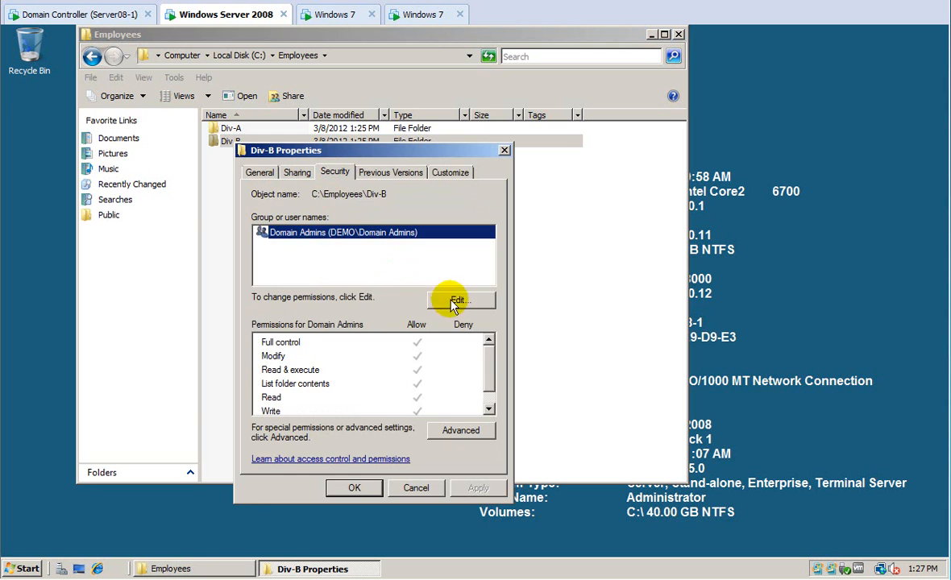
click(451, 298)
click(421, 371)
text(gg)
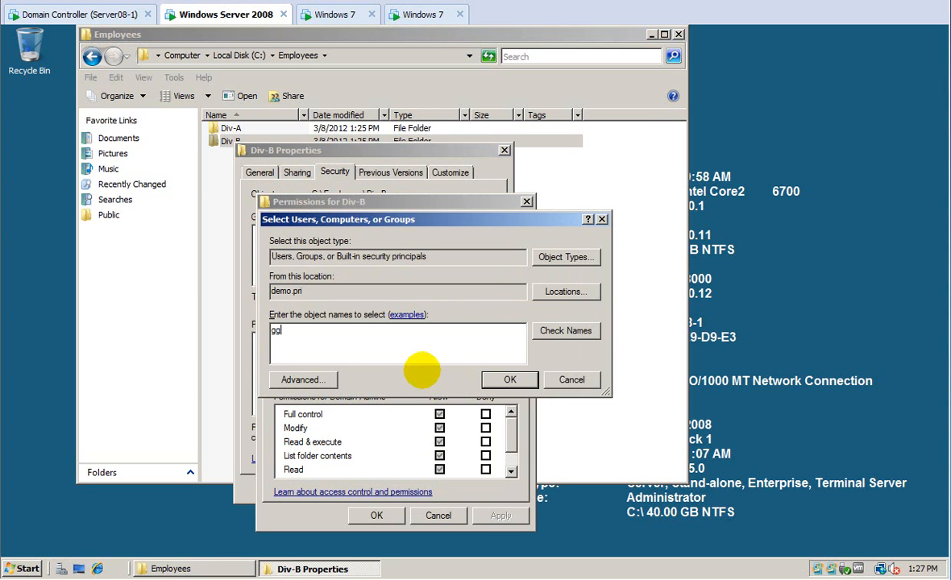
text(_div)
text(-b)
click(566, 330)
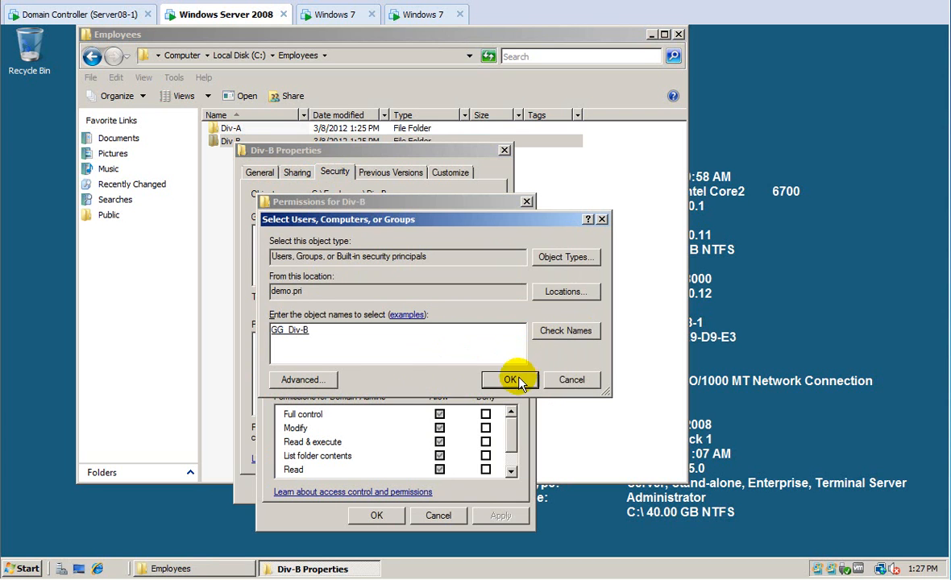
click(509, 380)
Allow GG_Div-B every right except Full control, apply, and close Div-B's properties.
click(439, 414)
click(439, 414)
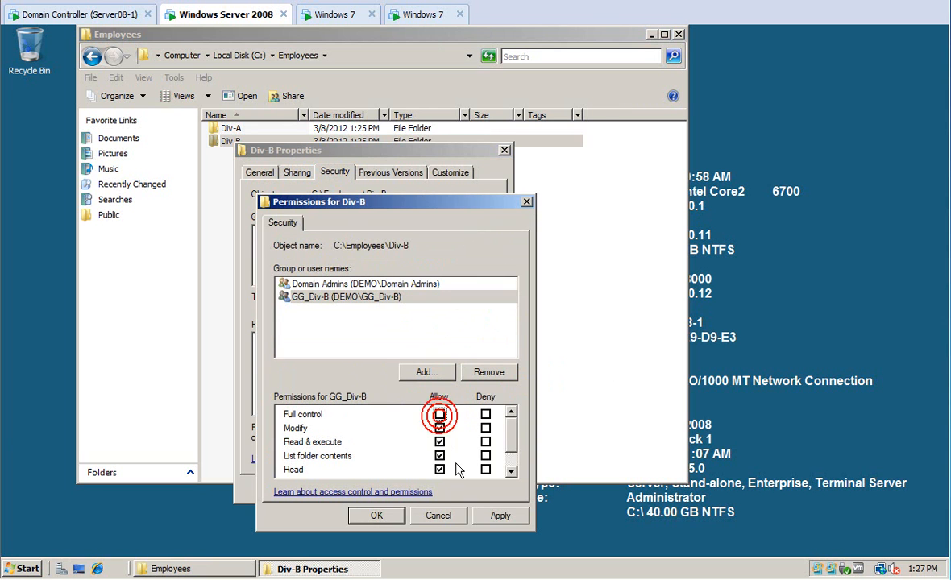
click(498, 517)
click(387, 516)
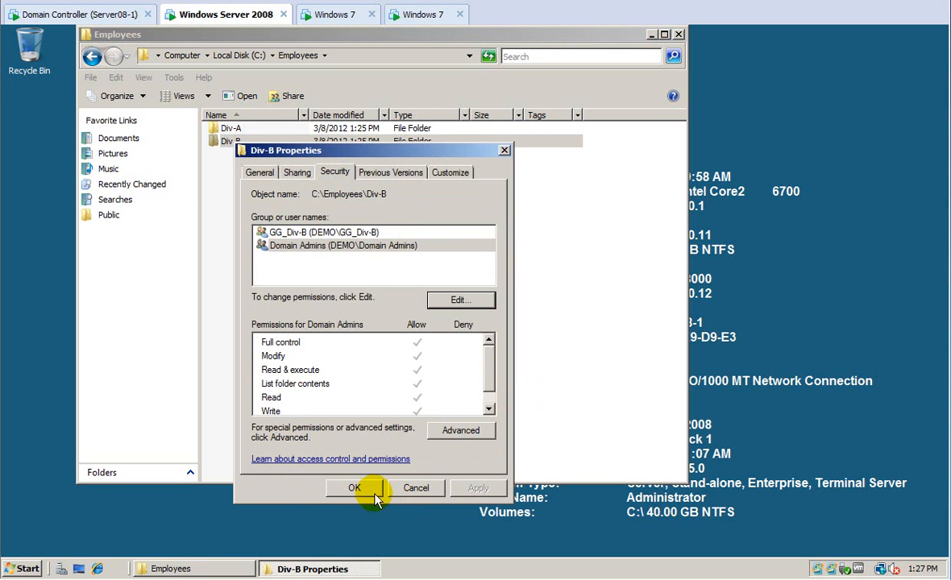
click(361, 489)
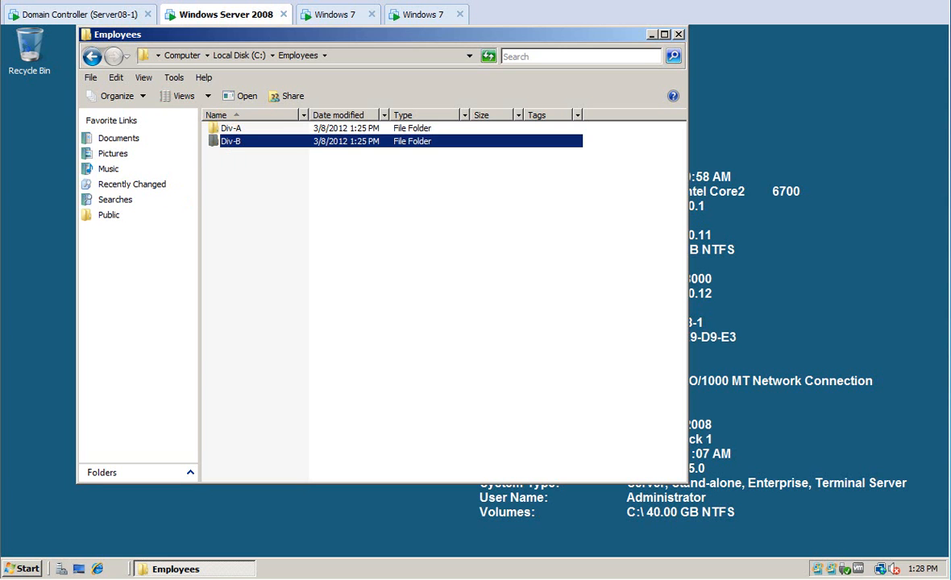
Create a Users2 folder at the root of Local Disk (C:) and open its properties.
click(243, 55)
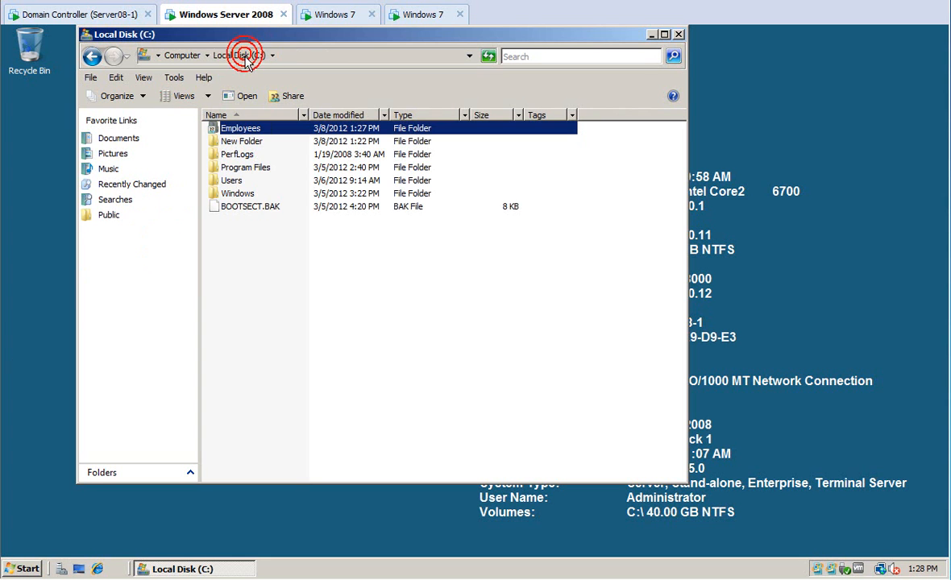
right_click(234, 257)
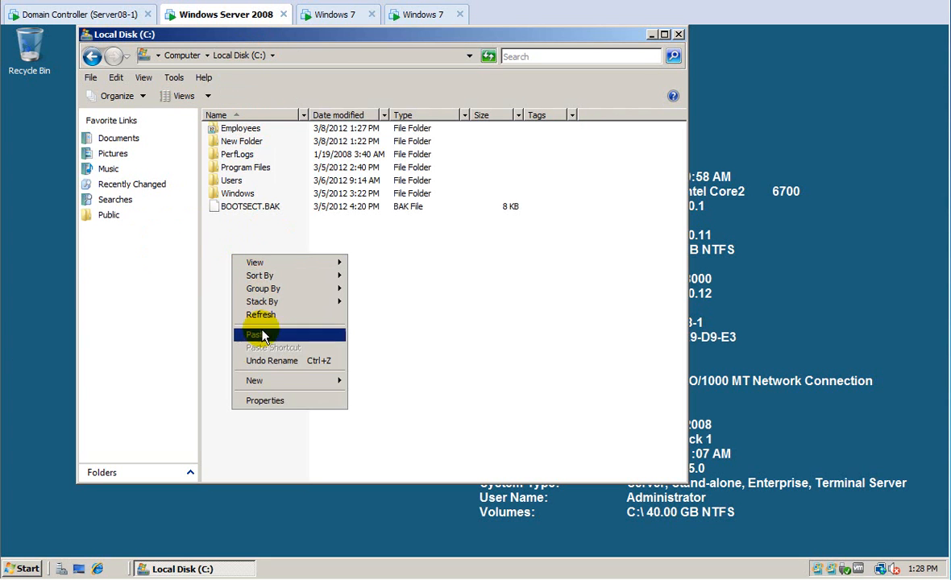
mouse_move(255, 384)
click(355, 380)
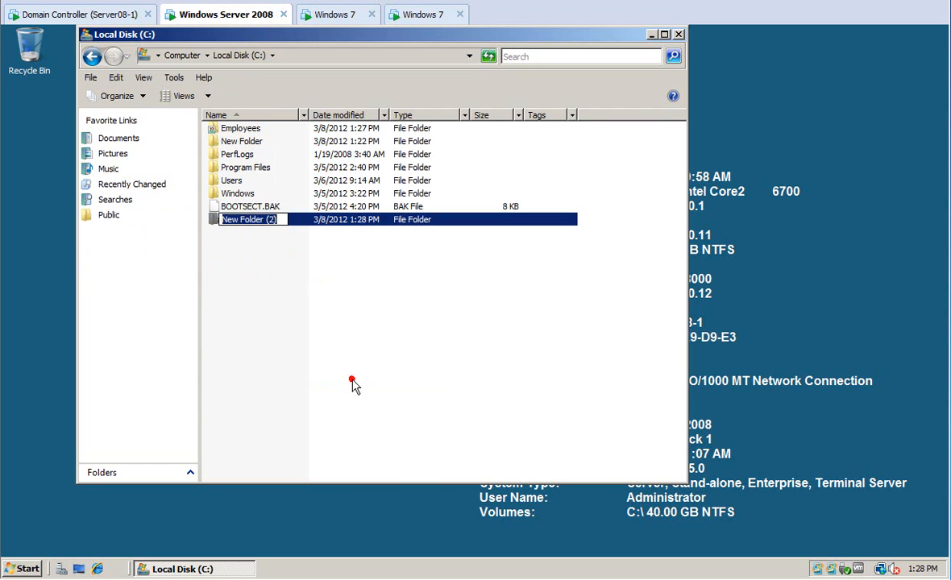
text(Users)
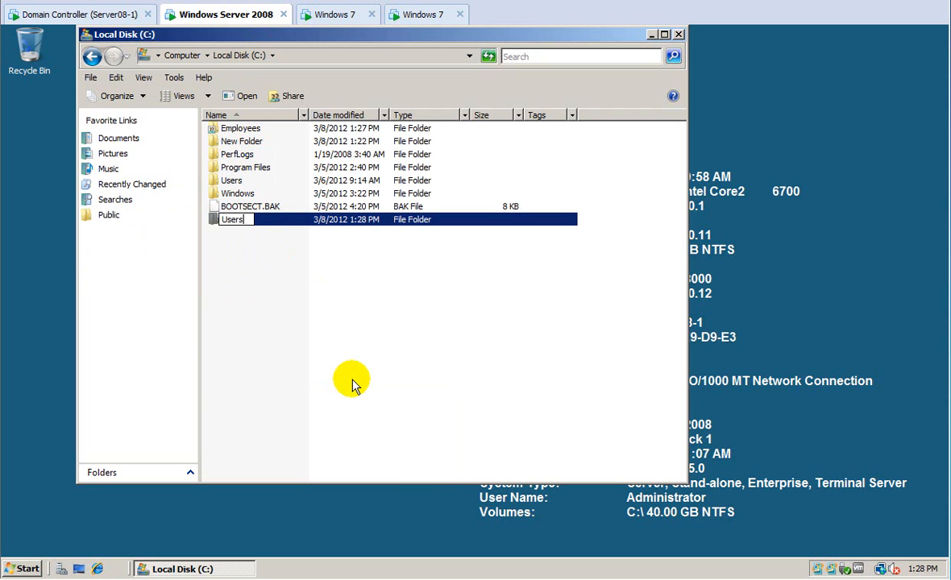
text(2)
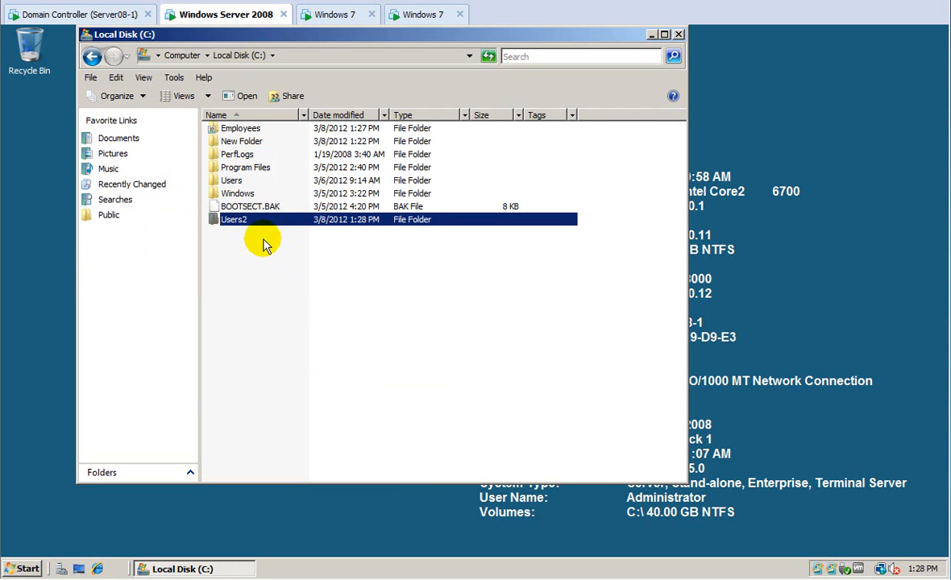
key(Return)
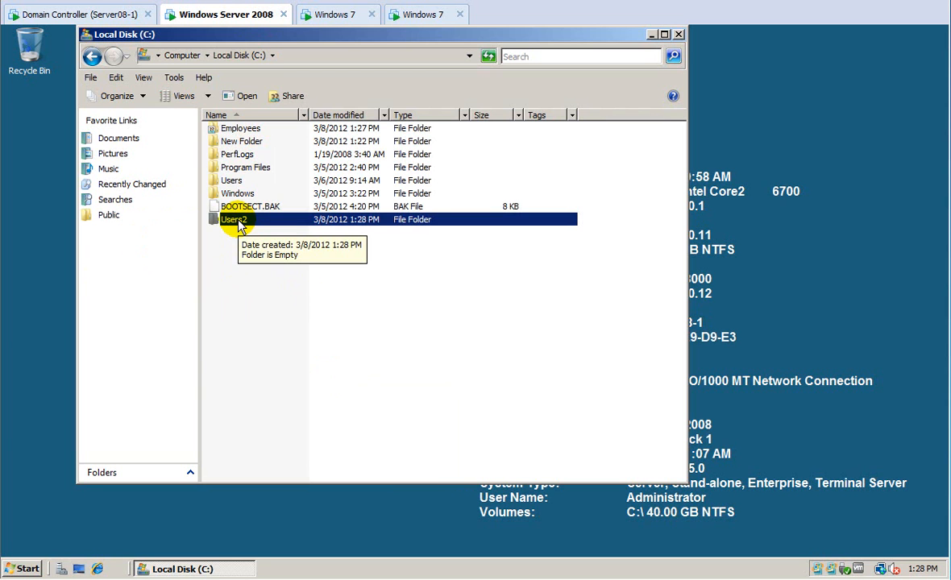
right_click(239, 227)
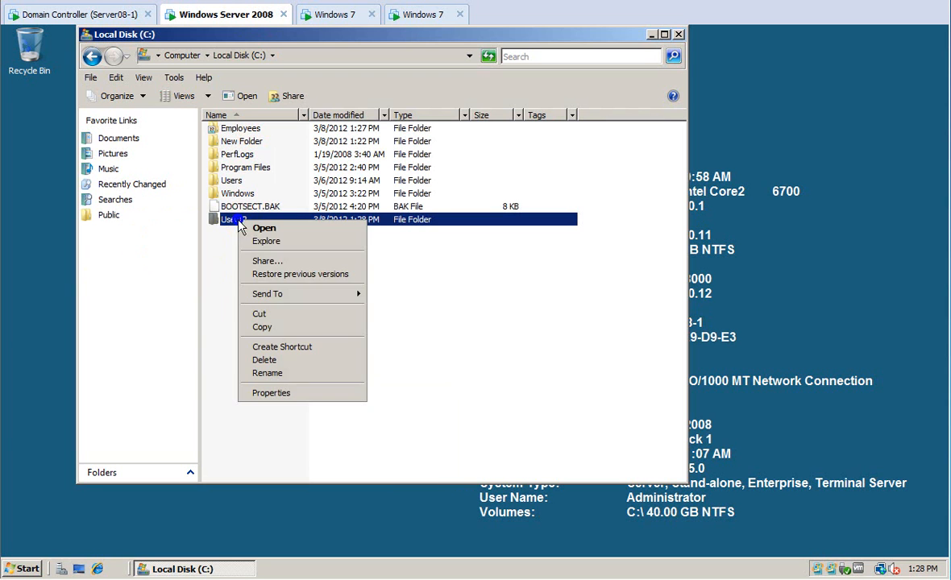
click(284, 391)
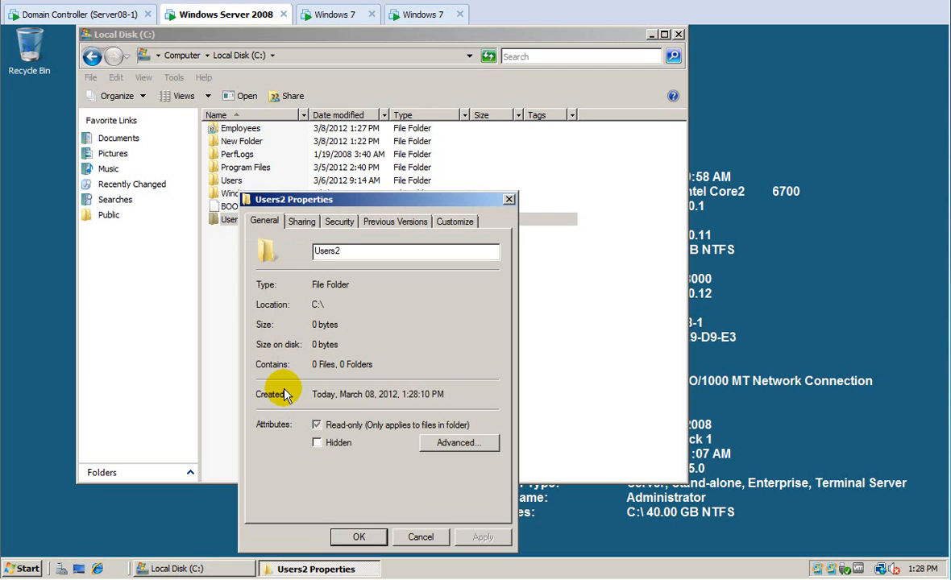
Turn on Share this folder for Users2 in Advanced Sharing.
click(302, 220)
click(323, 403)
click(258, 241)
Replace Everyone with Authenticated Users in the Users2 share permissions.
click(306, 423)
click(365, 308)
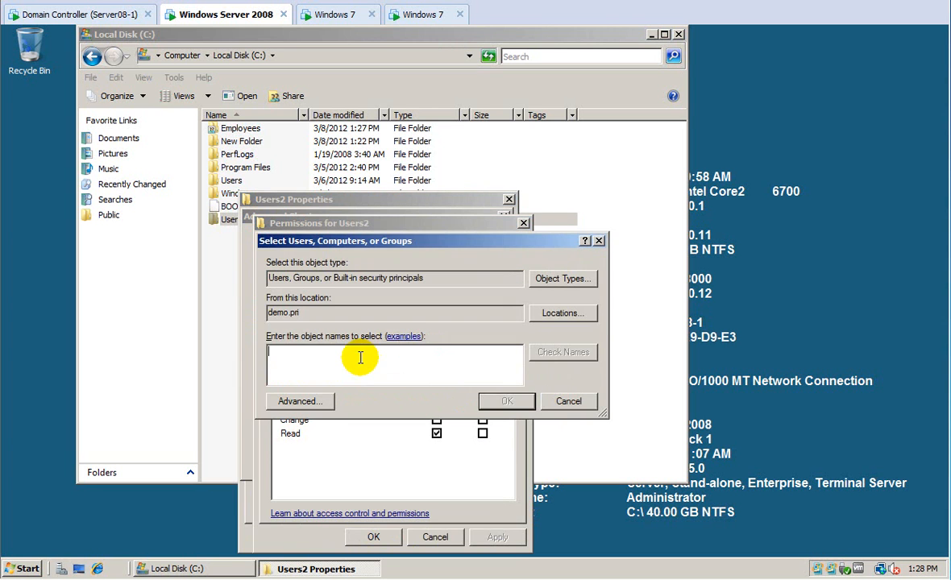
text(authe)
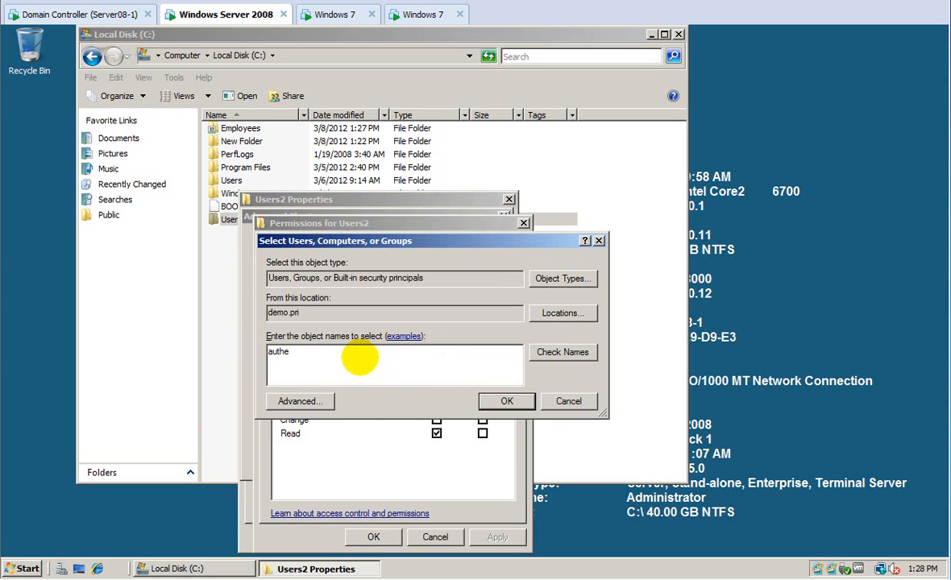
click(548, 352)
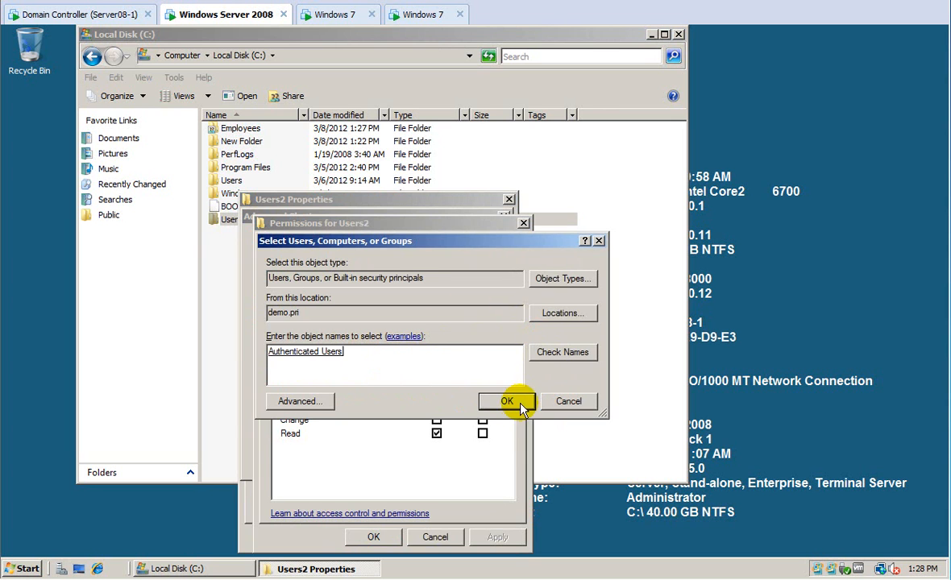
click(515, 403)
click(313, 295)
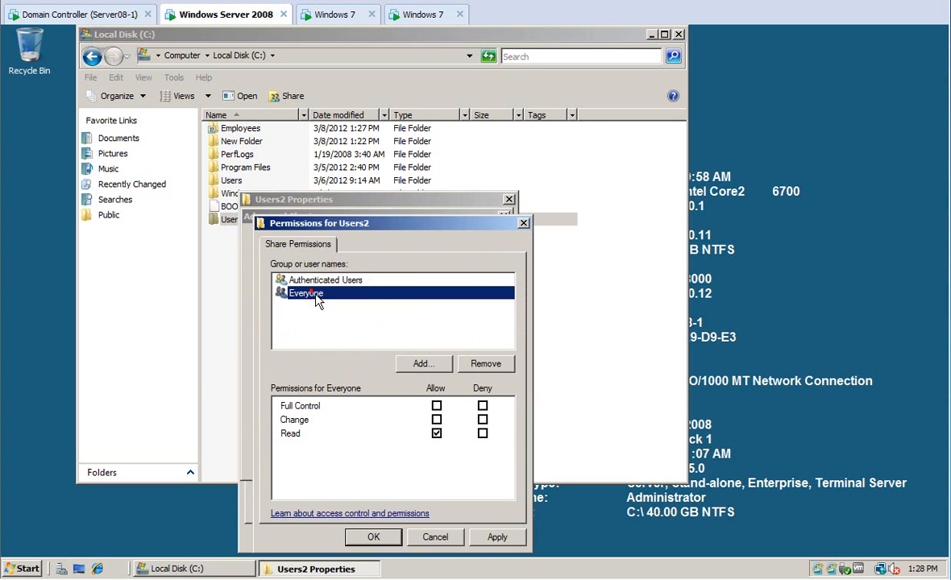
click(484, 364)
click(483, 538)
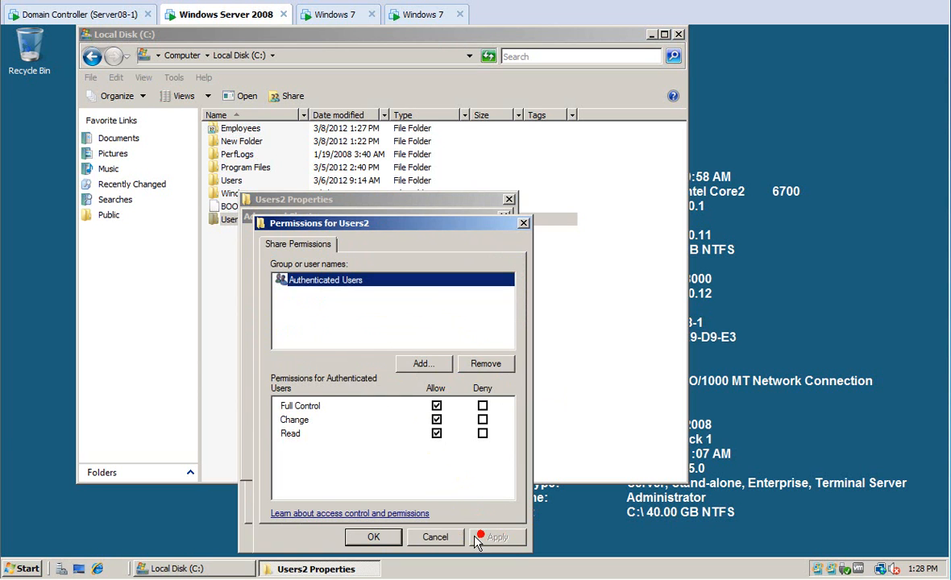
click(379, 537)
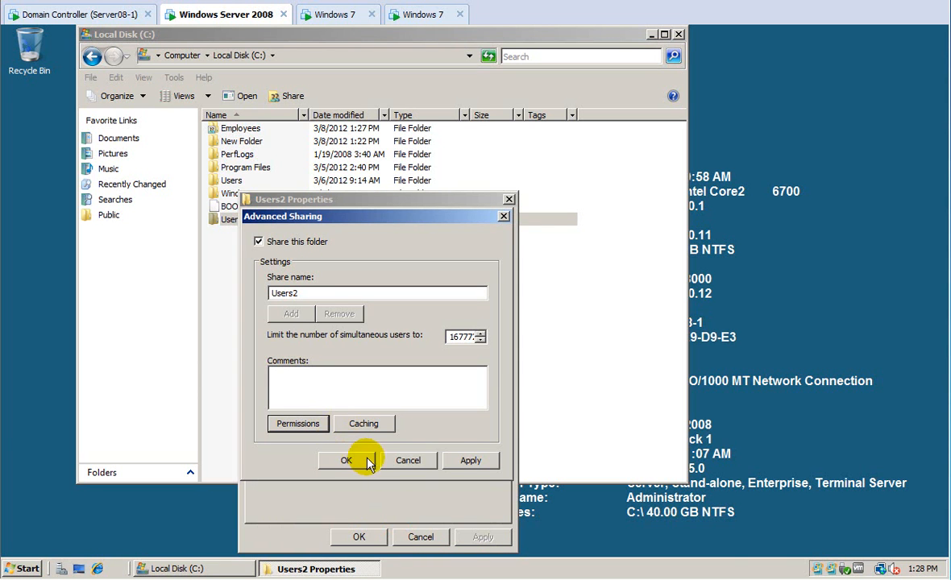
Set the share's offline caching to automatic and confirm the advanced sharing settings.
click(364, 424)
click(233, 316)
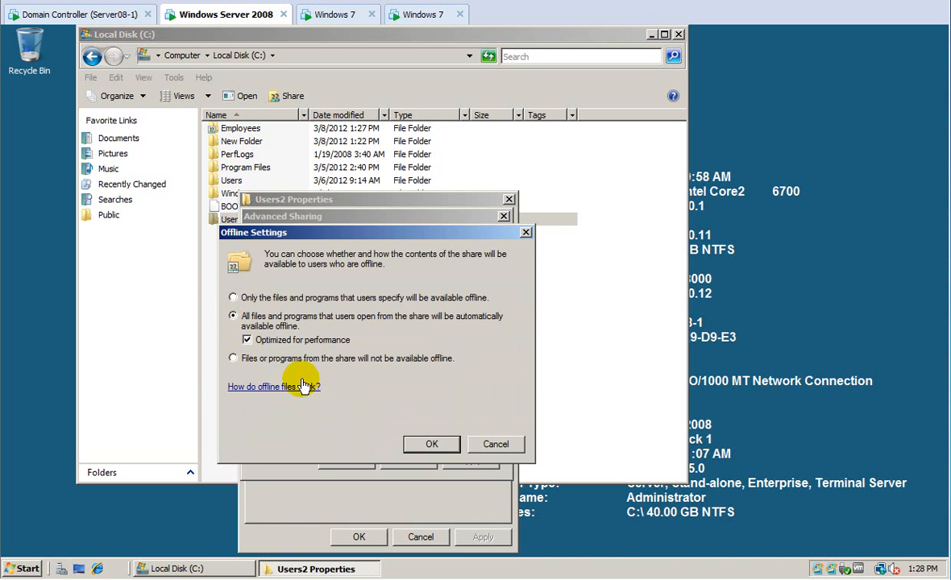
click(433, 446)
click(365, 464)
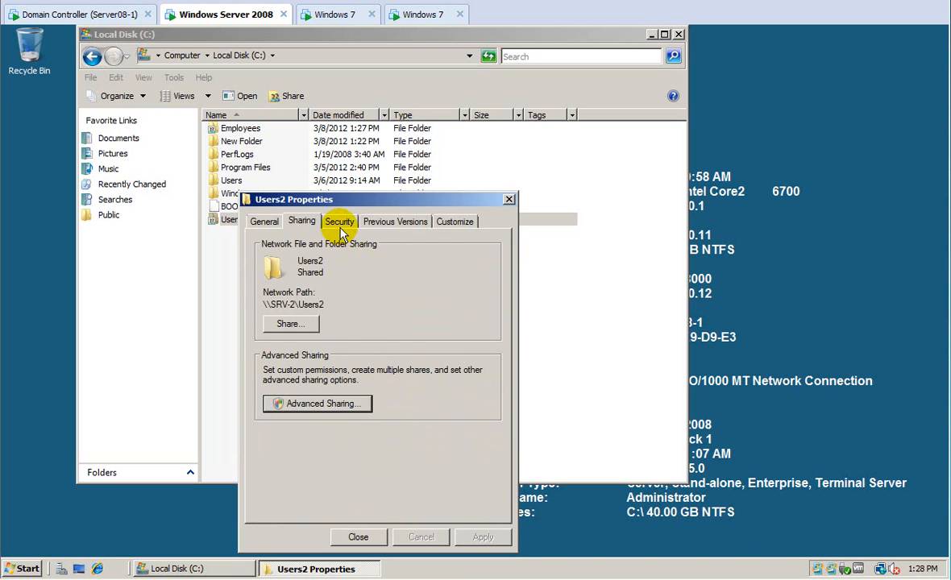
Stop Users2 inheriting permissions and remove the inherited entries.
click(339, 221)
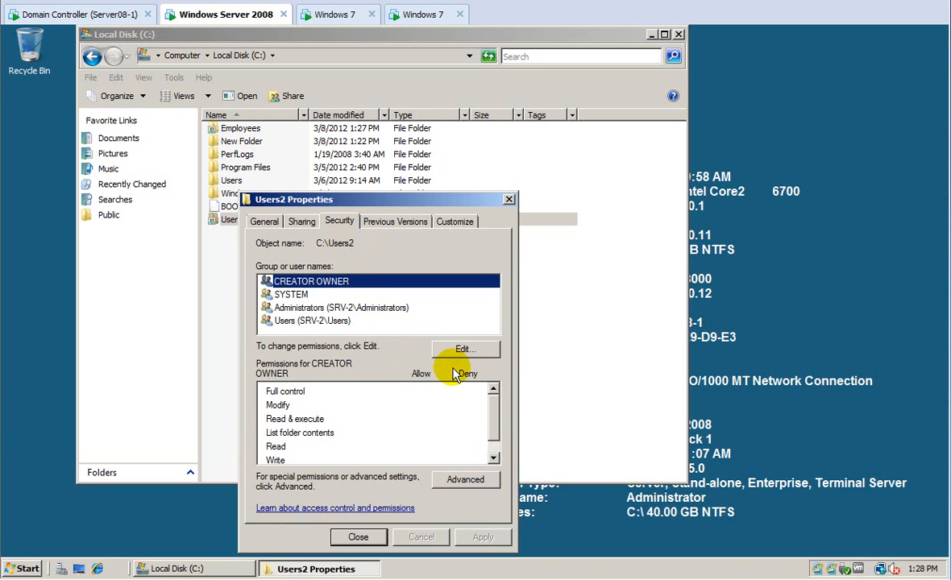
click(463, 478)
click(339, 454)
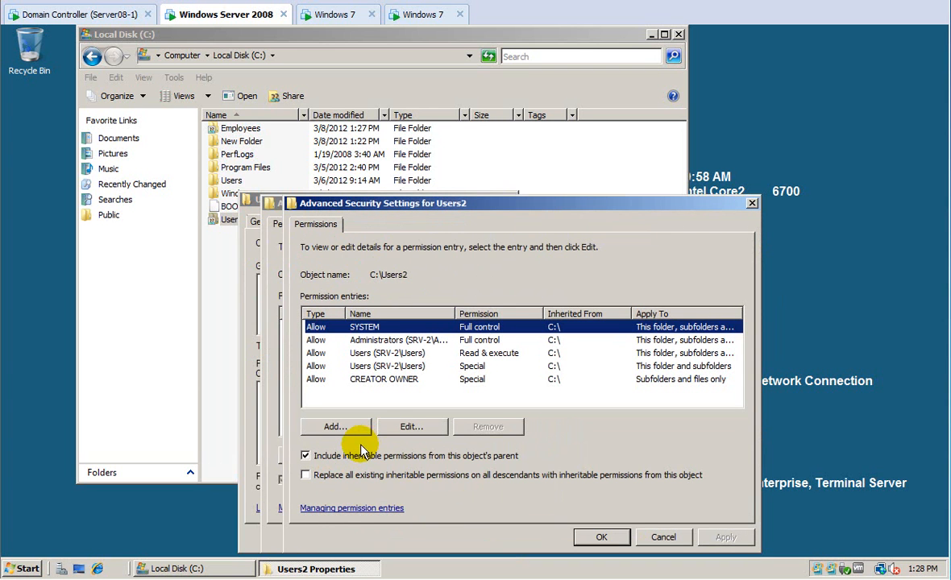
click(313, 455)
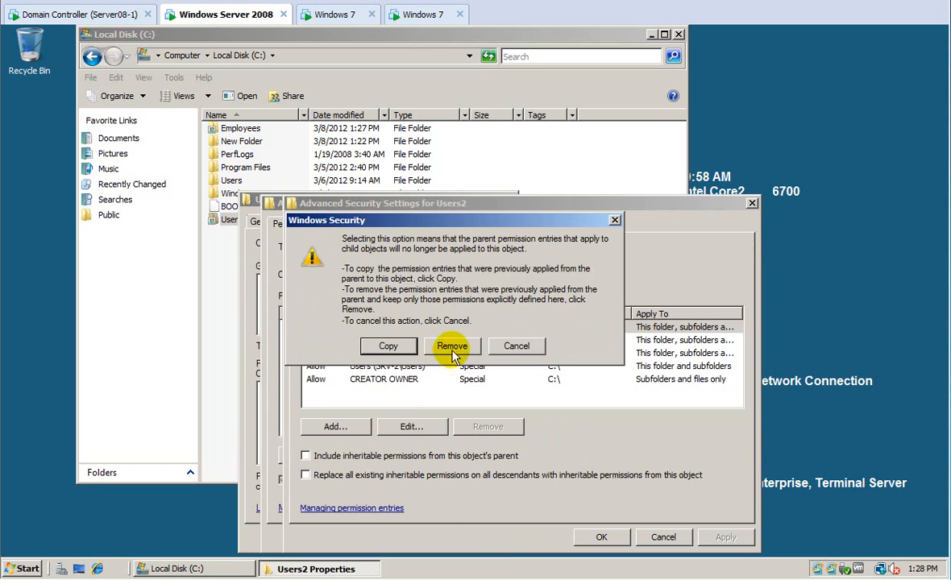
click(451, 348)
Add a Domain Users entry with Full control Allow.
click(335, 426)
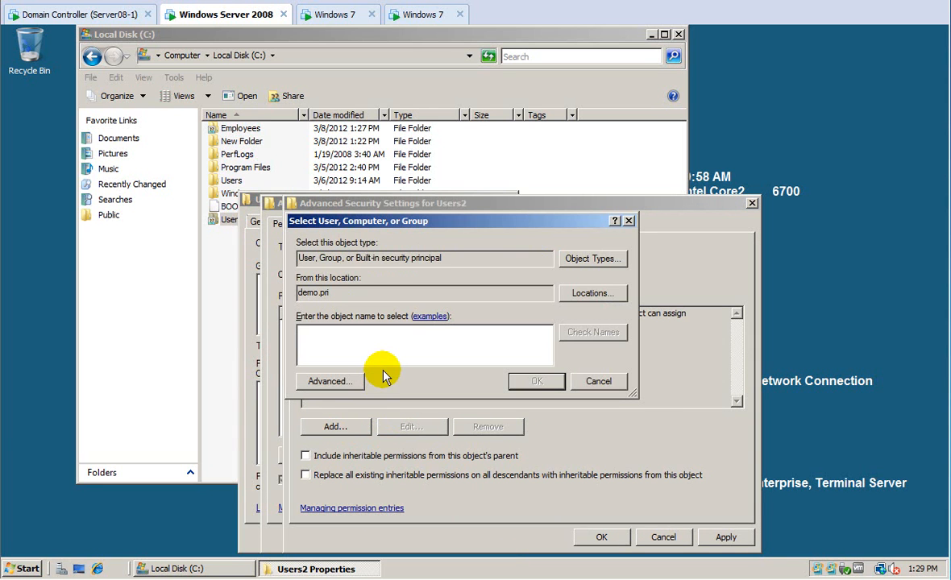
text(domain)
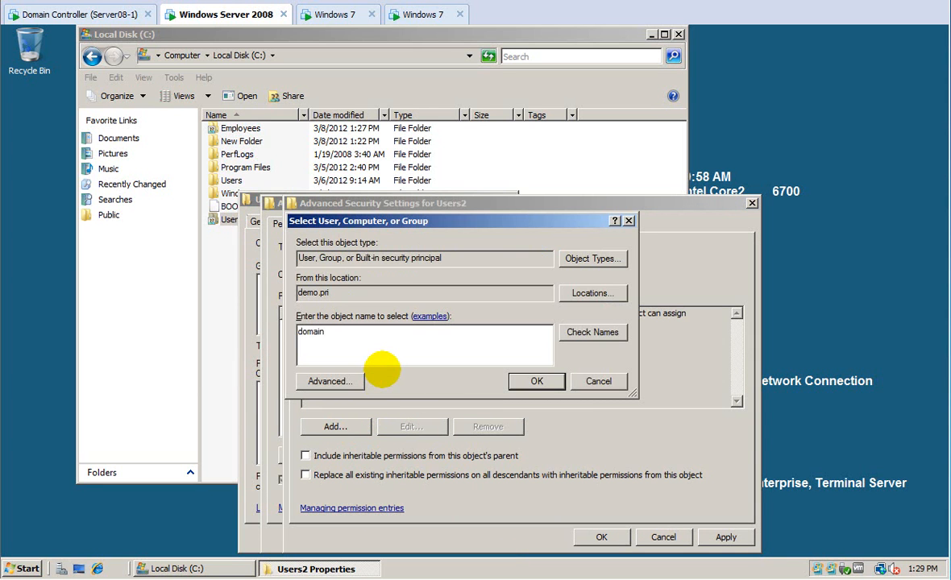
text( users)
click(600, 333)
click(535, 383)
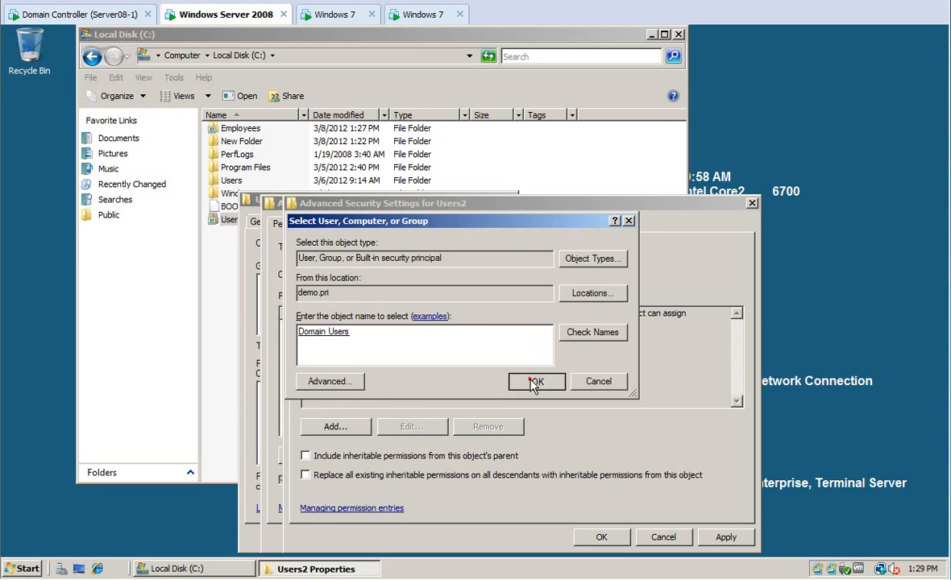
click(489, 318)
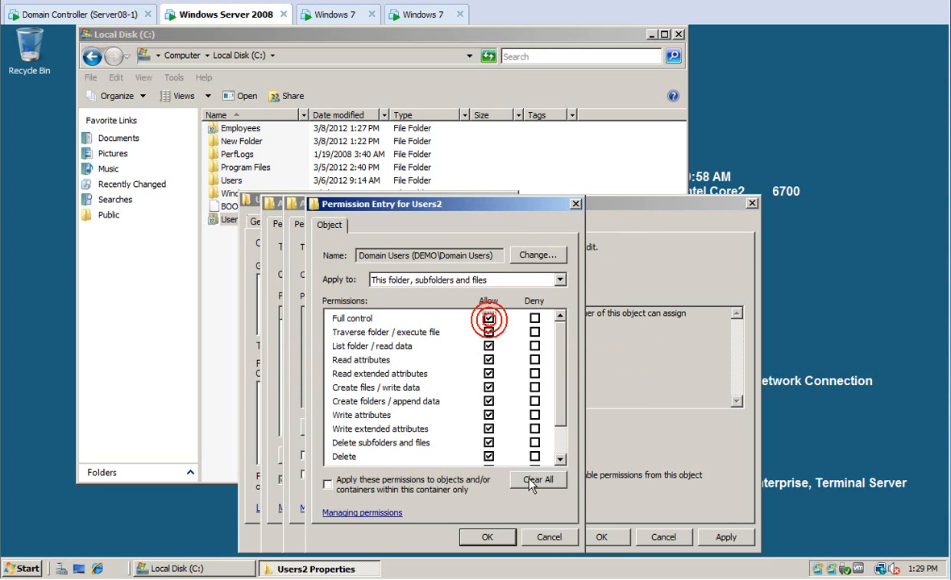
click(487, 537)
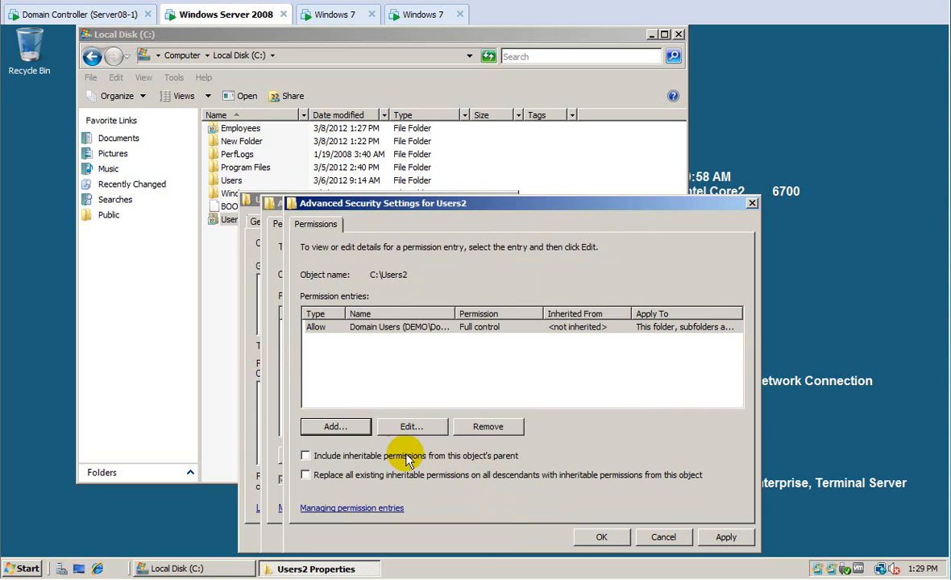
Add a new permission entry for Authenticated Users, correcting the misspelled name.
click(332, 426)
text(authenica)
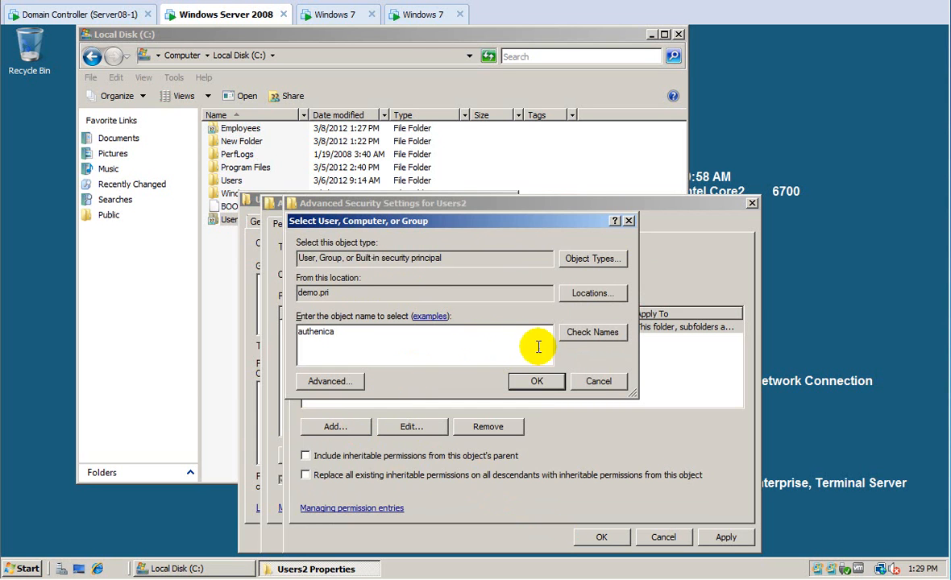
click(578, 332)
click(465, 321)
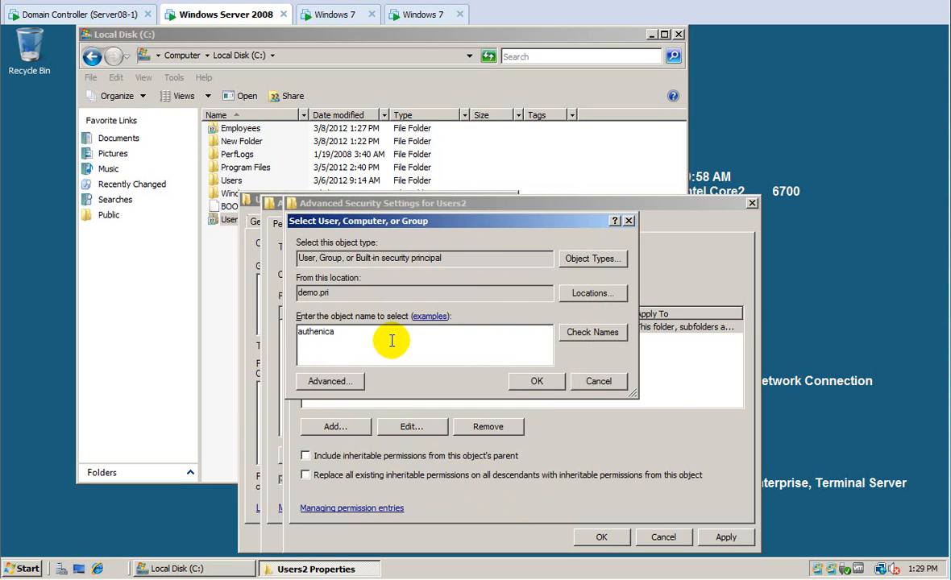
key(BackSpace)
key(BackSpace)
key(BackSpace)
key(BackSpace)
key(Return)
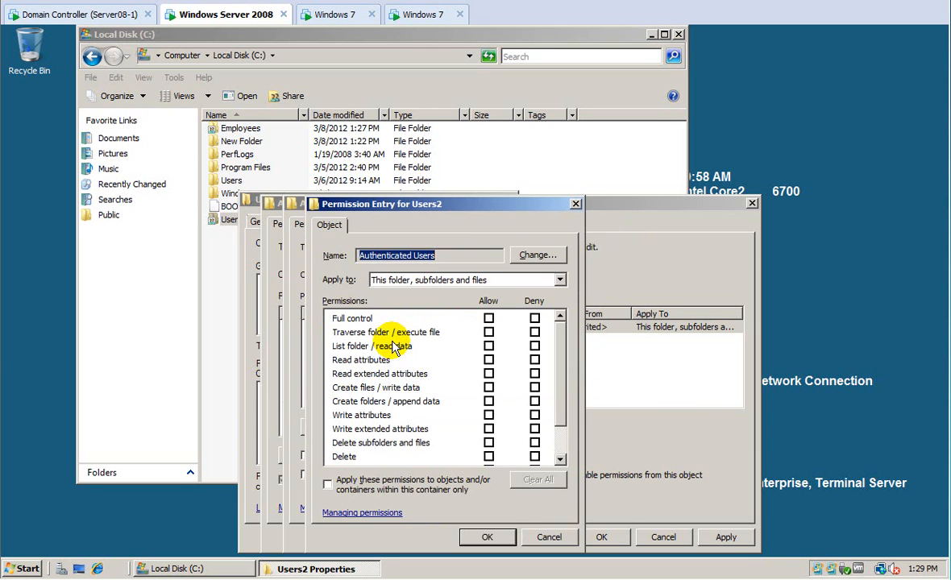
Give Authenticated Users list, read-attribute, read-extended-attribute and read-permission rights on this folder only, and apply.
click(425, 279)
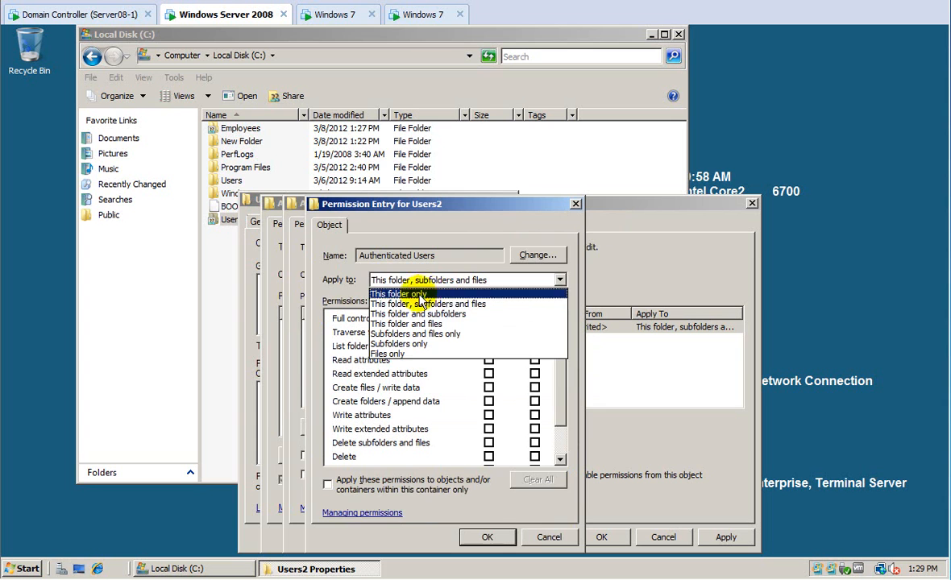
click(419, 292)
click(488, 346)
click(489, 360)
click(488, 373)
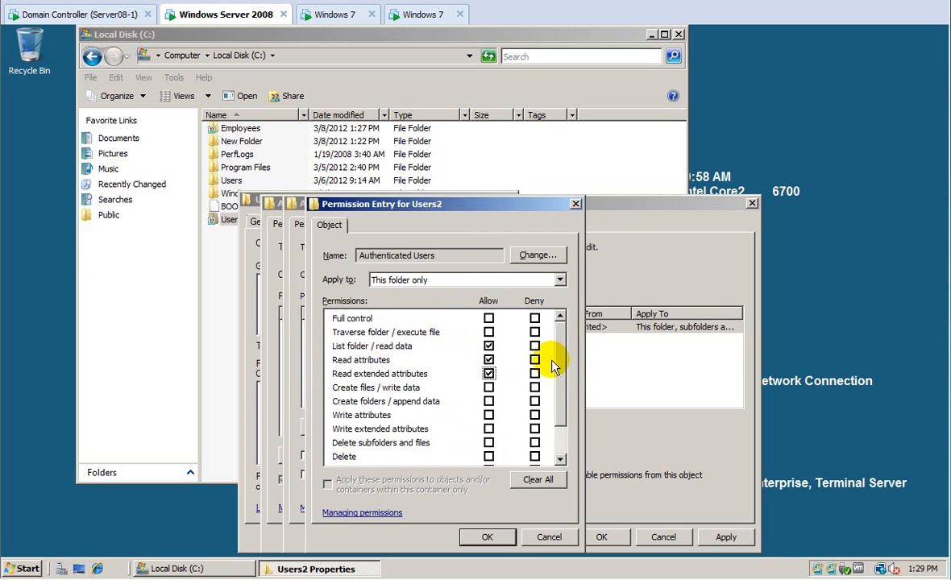
scroll(562, 377, down, 1)
click(489, 442)
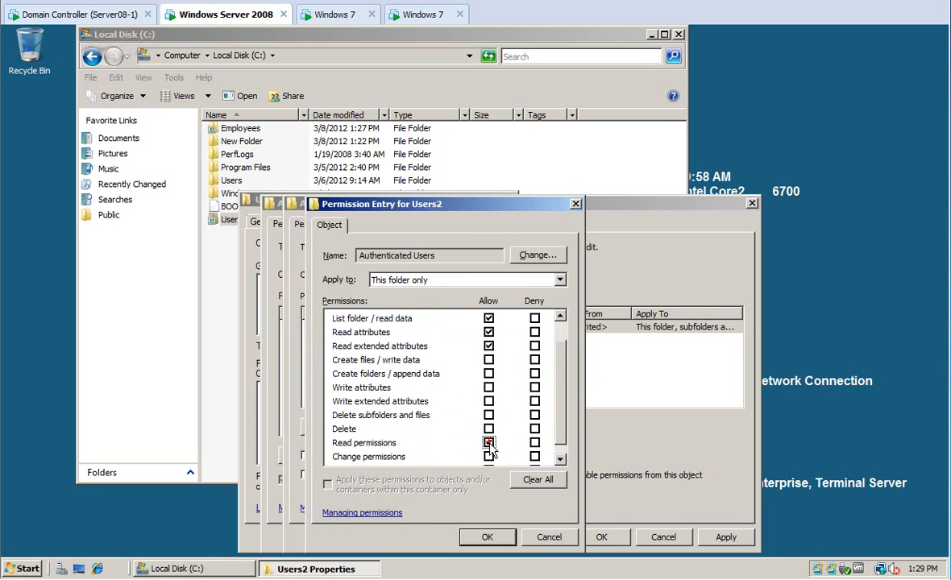
click(486, 537)
click(723, 538)
click(608, 538)
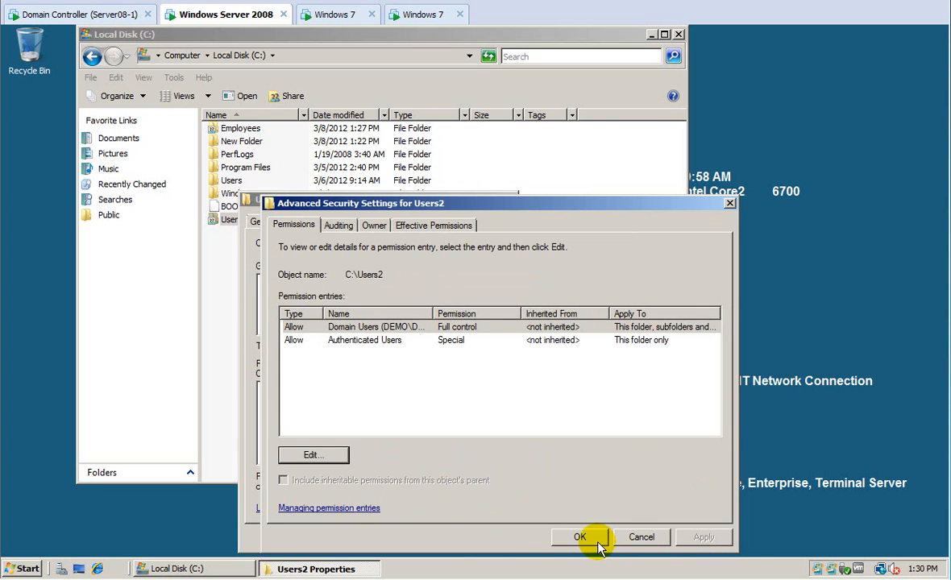
Close the Users2 security and properties dialogs, then launch Share and Storage Management.
click(589, 542)
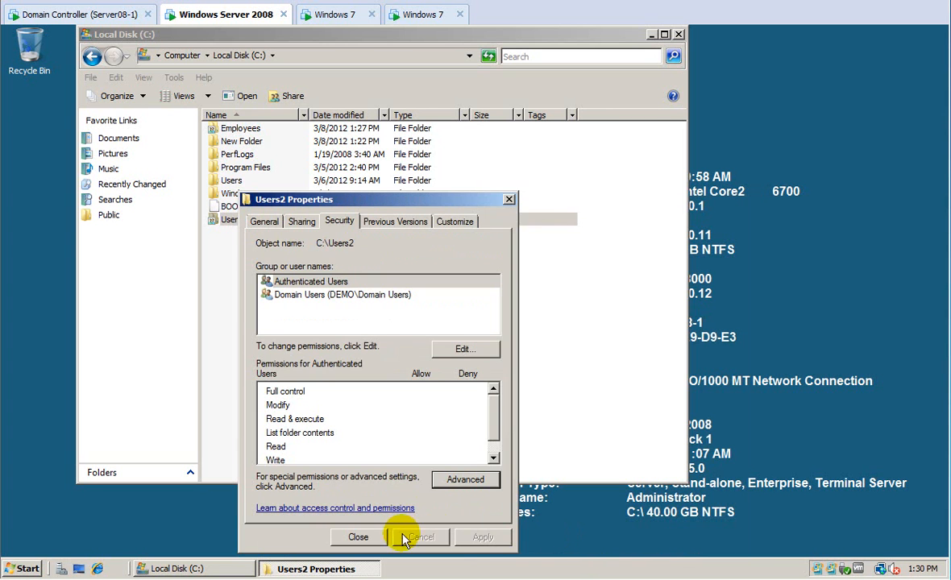
click(367, 536)
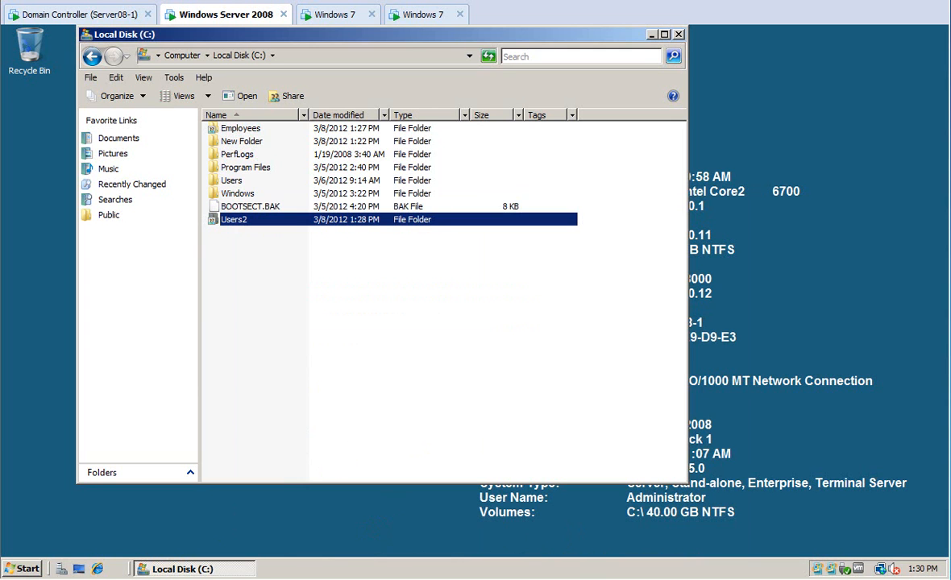
click(22, 569)
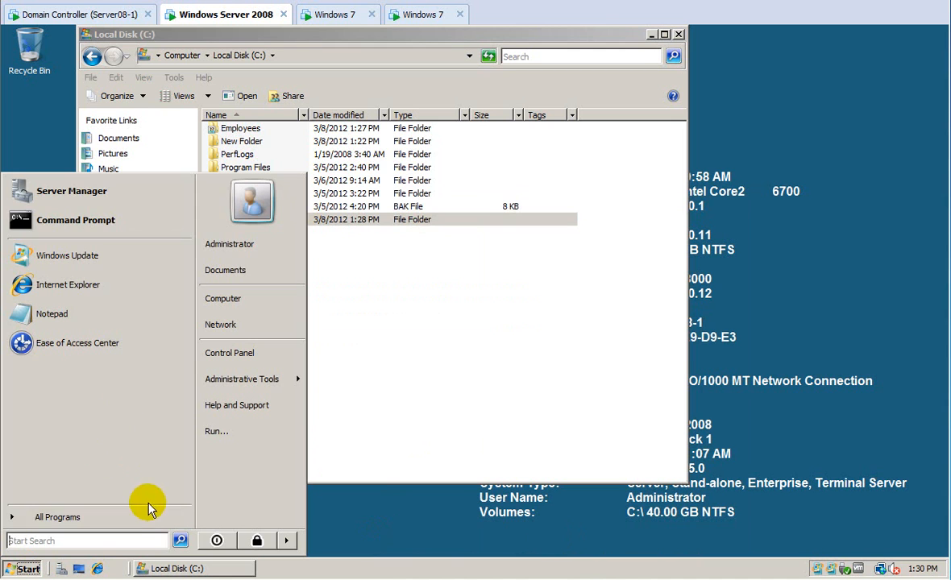
click(135, 519)
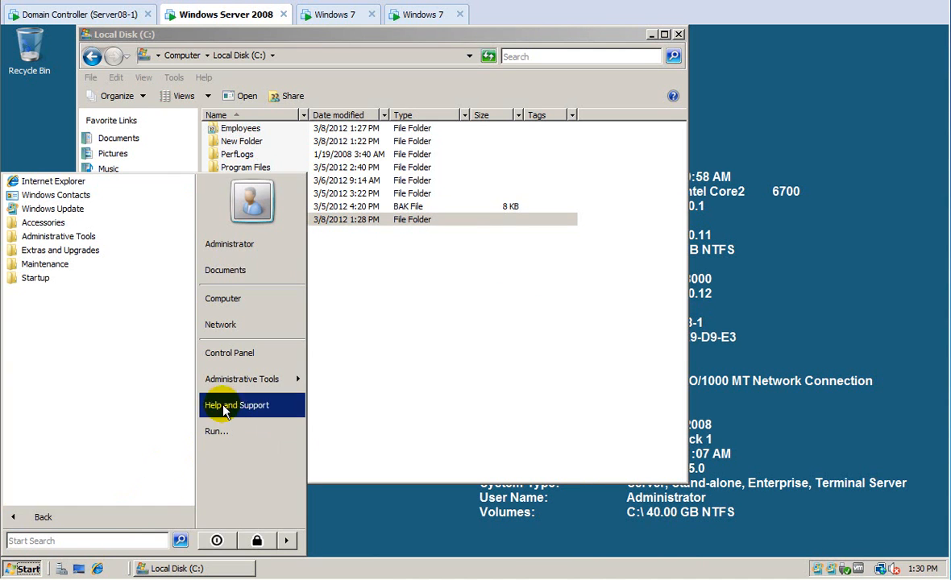
mouse_move(242, 393)
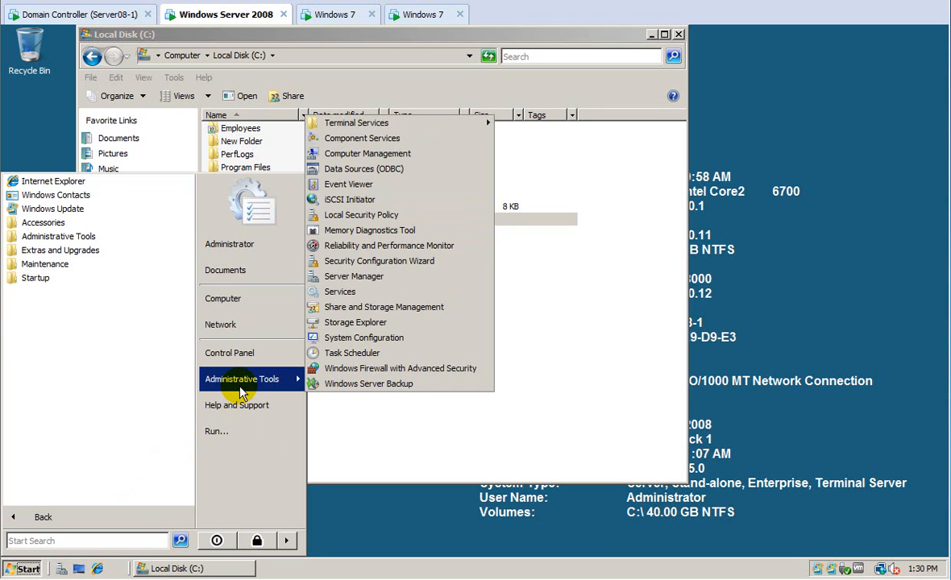
click(326, 308)
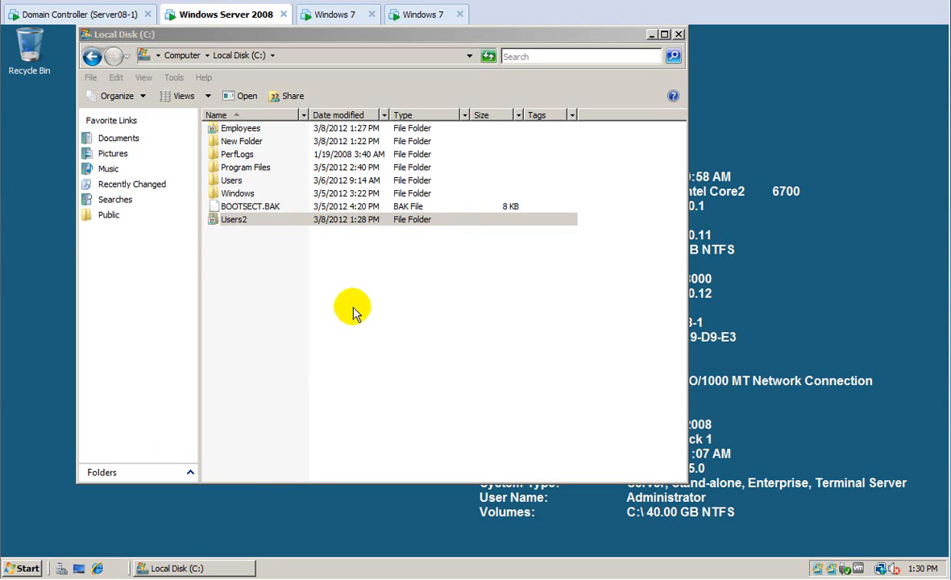
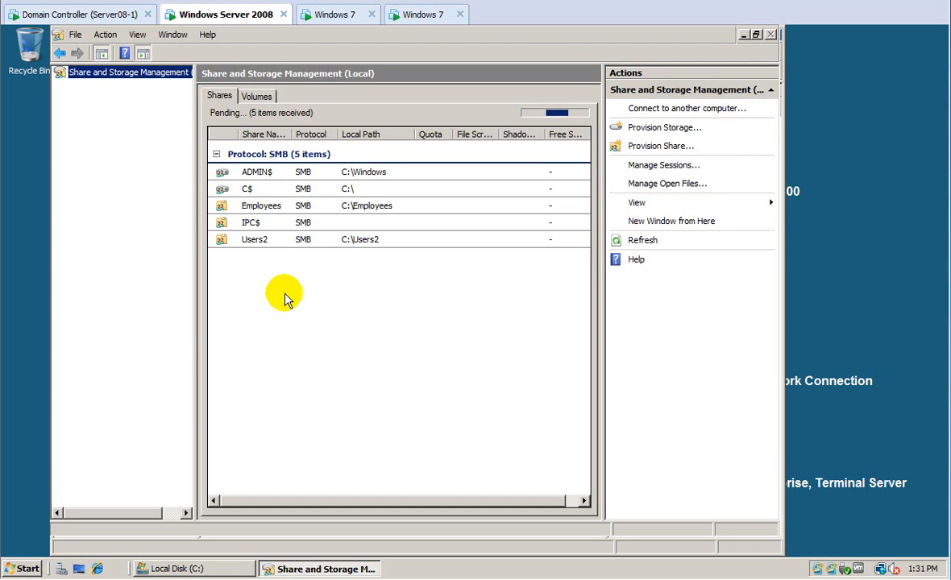
Enable access-based enumeration on the Employees share and apply it.
click(260, 208)
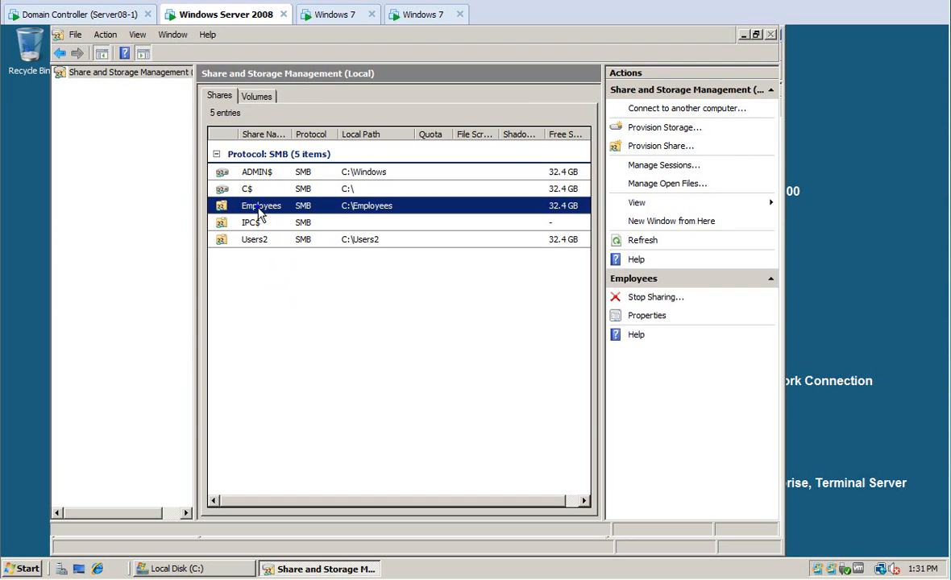
right_click(260, 211)
click(280, 229)
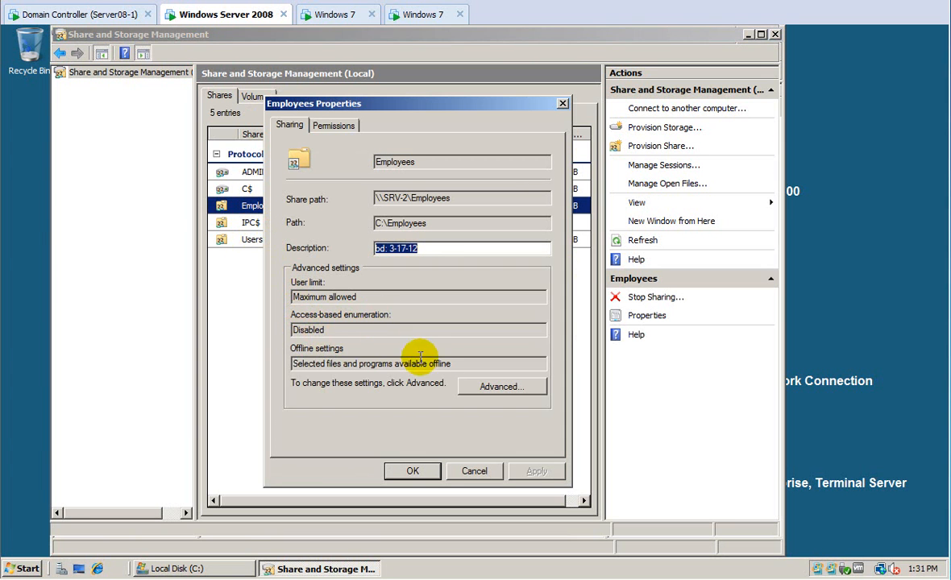
click(473, 387)
click(289, 355)
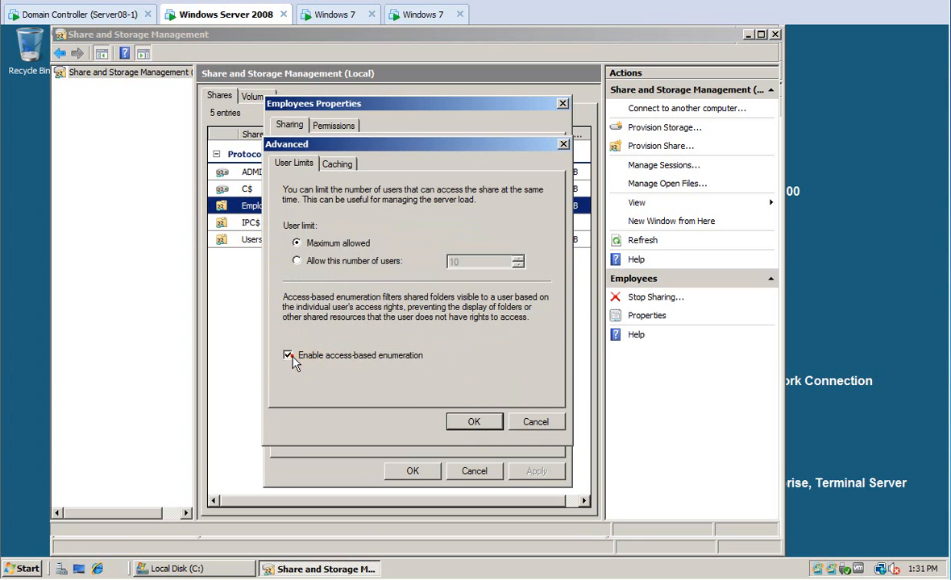
click(469, 421)
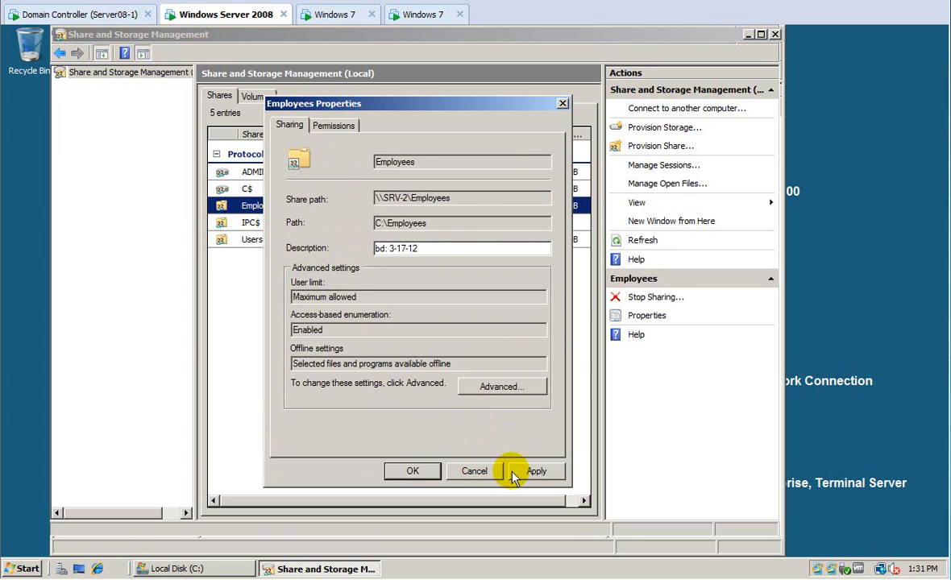
click(535, 470)
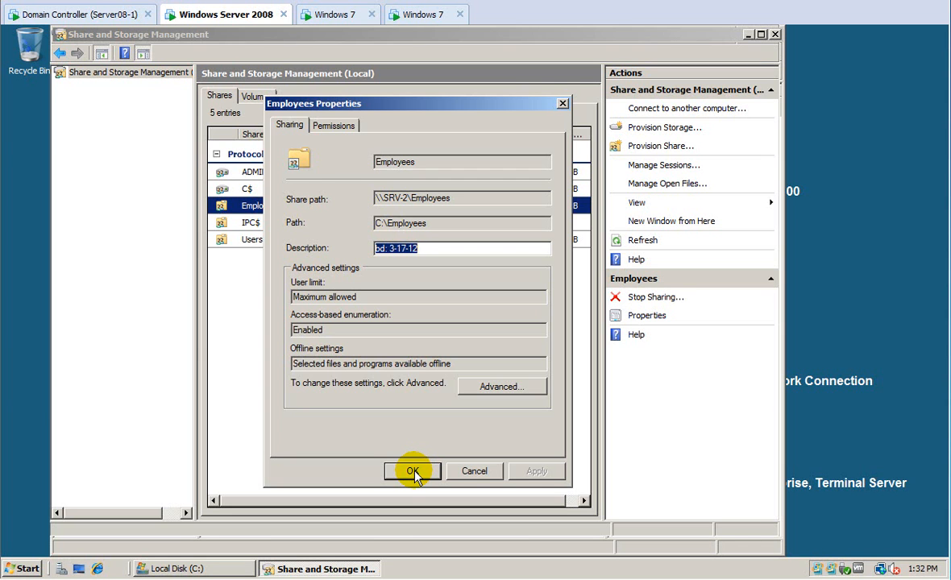
click(414, 471)
Enable access-based enumeration on the Users2 share and apply it.
click(250, 241)
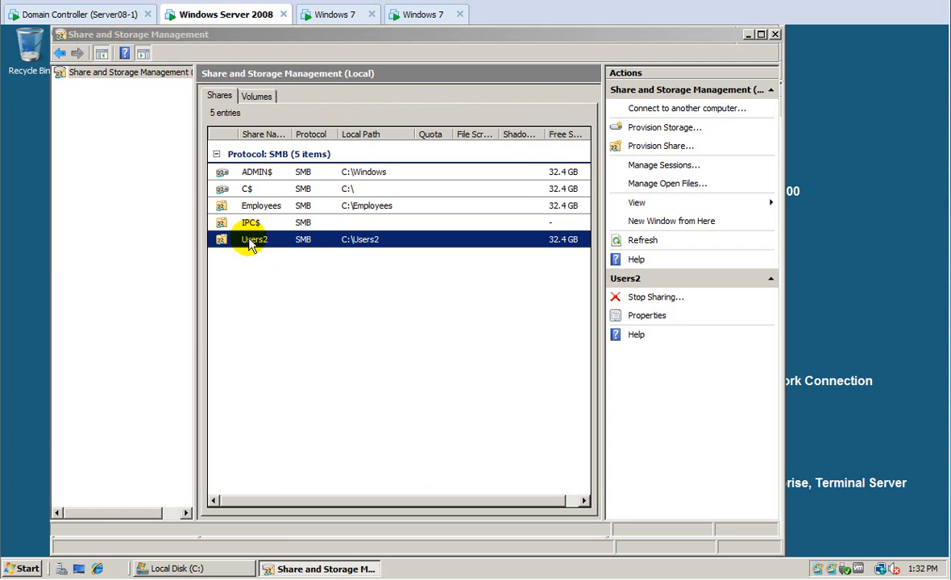
right_click(251, 242)
click(272, 259)
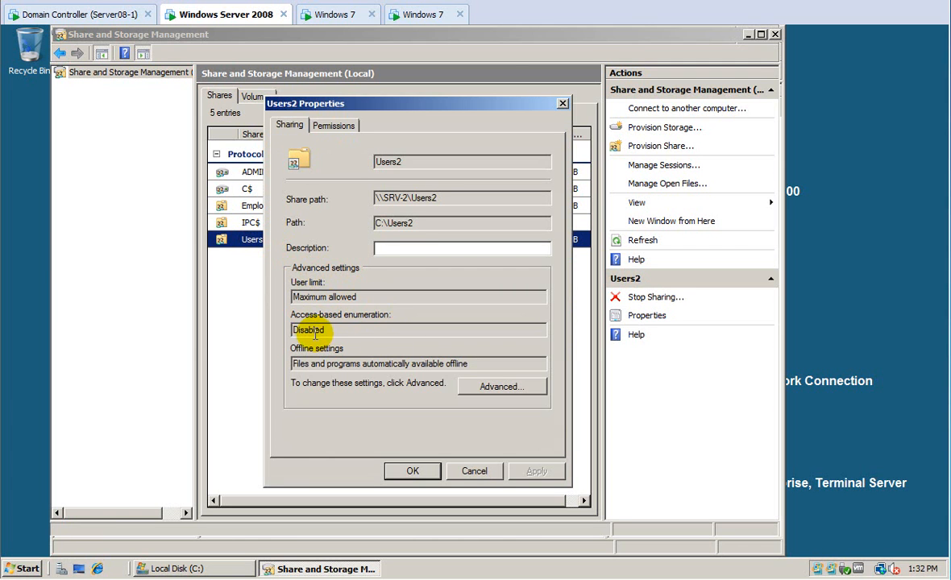
click(477, 386)
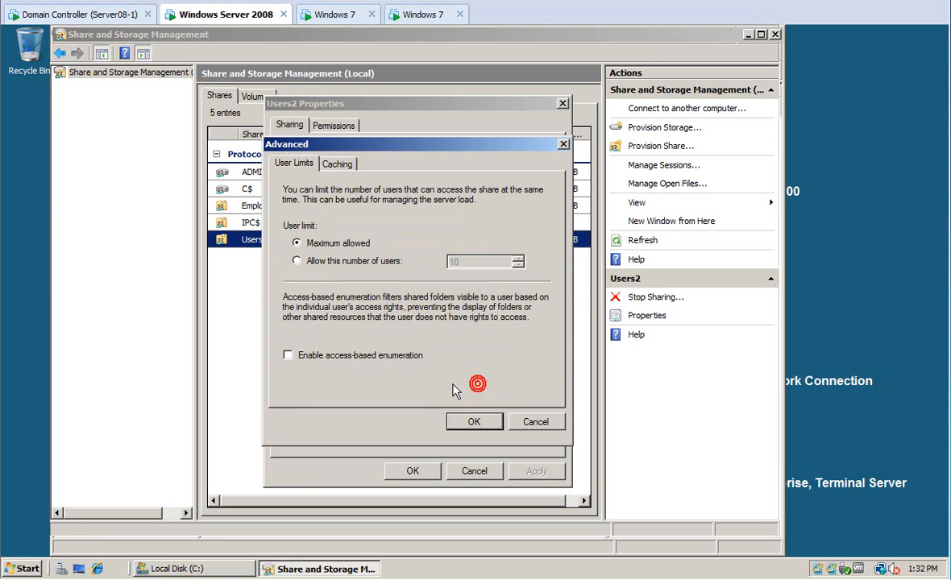
click(287, 355)
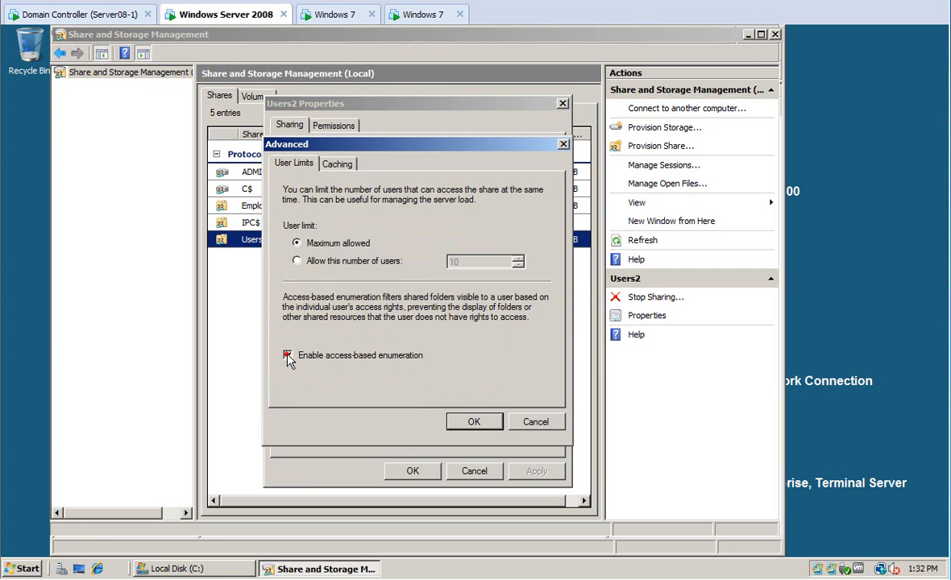
click(474, 422)
click(528, 471)
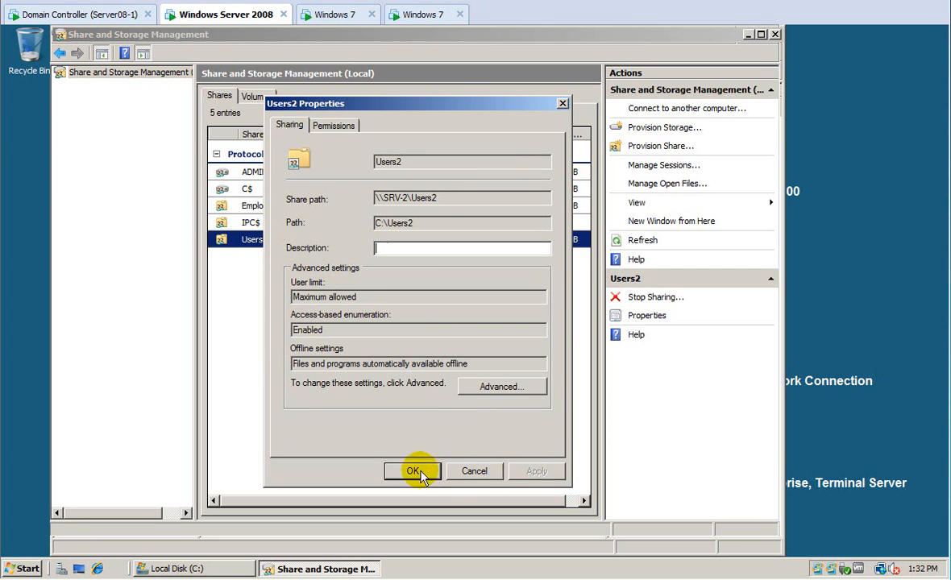
click(416, 473)
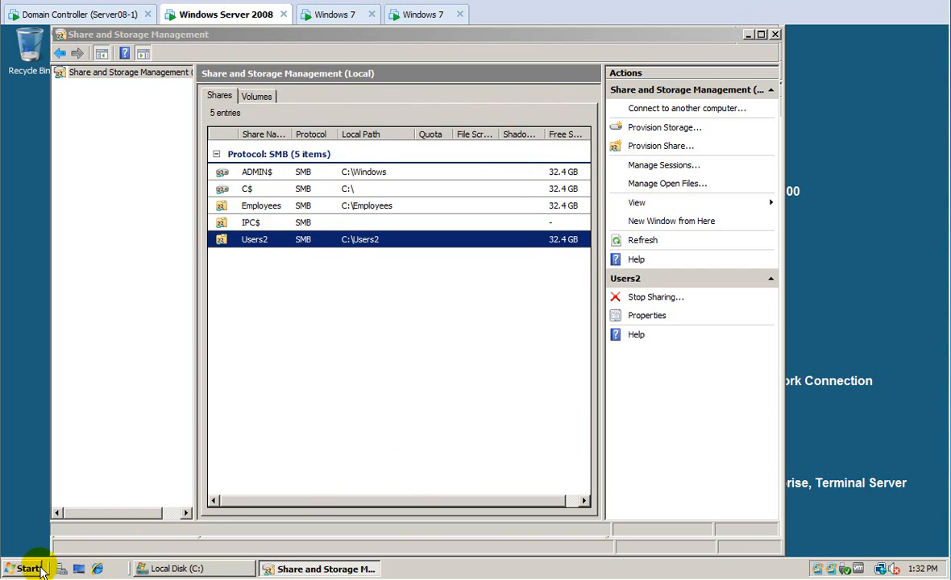
Browse the administrative tools without launching one, then switch to the domain controller.
click(29, 568)
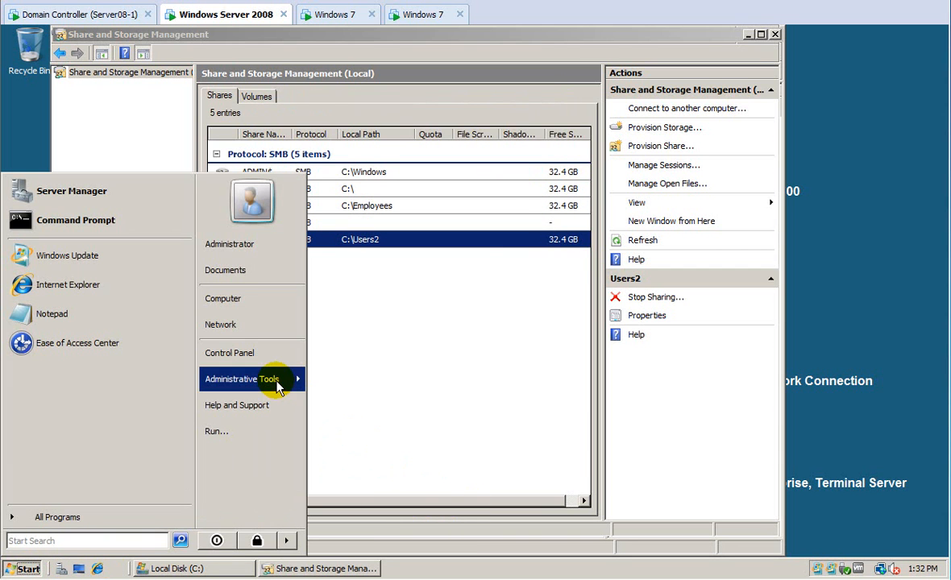
mouse_move(278, 381)
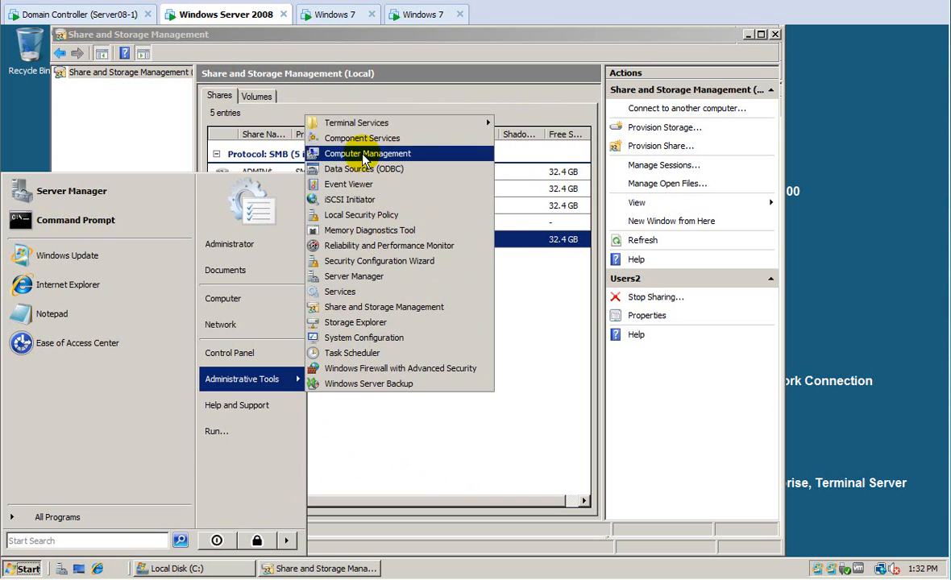
click(386, 462)
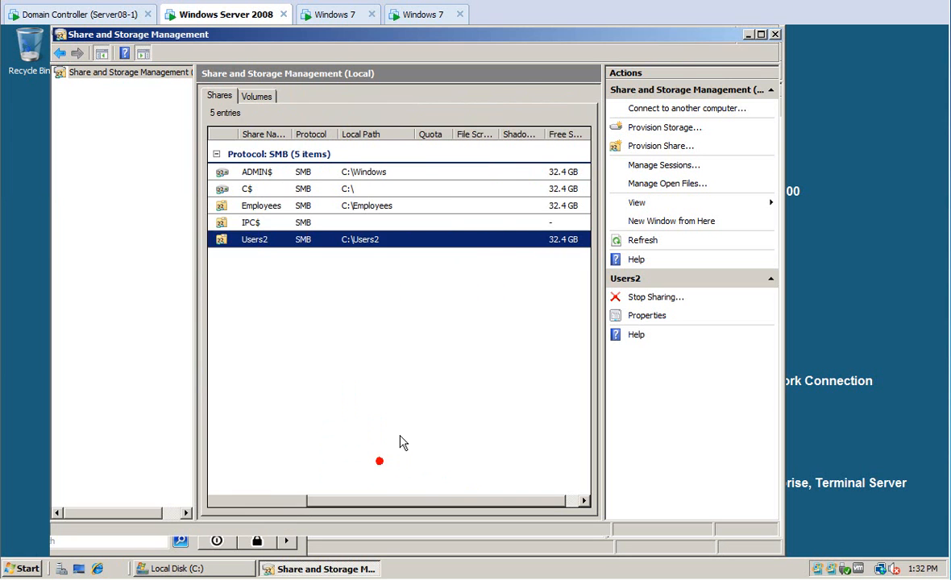
click(386, 462)
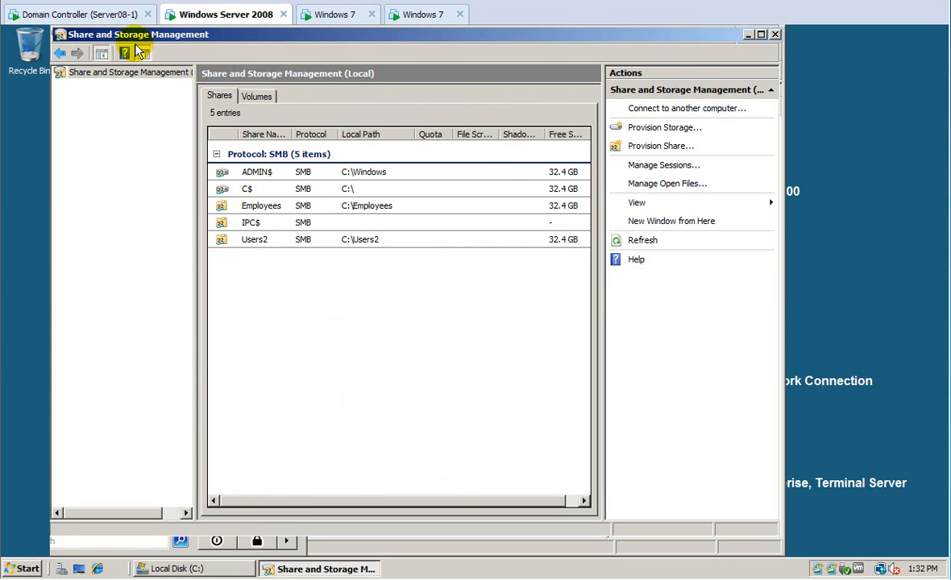
click(107, 12)
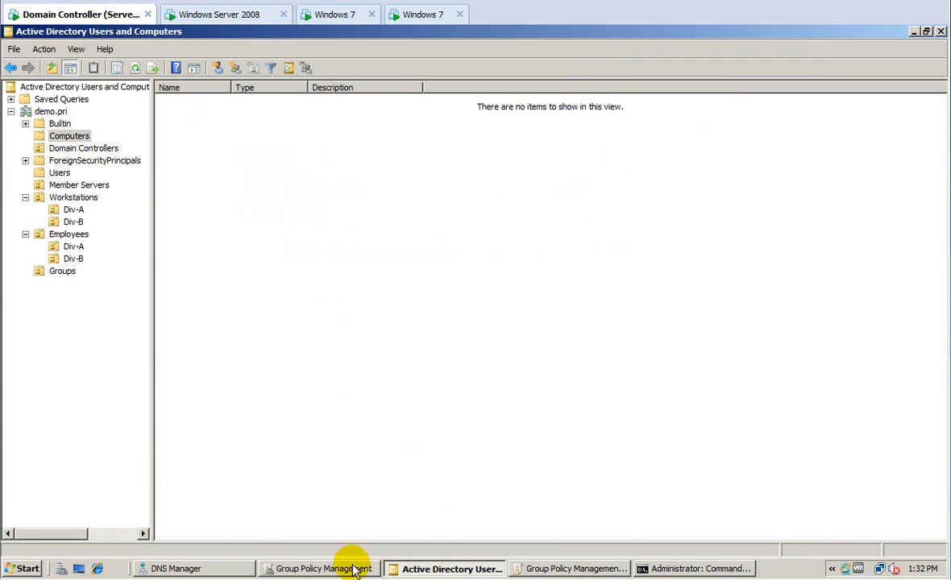
Open the properties of the user account in Employees Div-A.
click(61, 246)
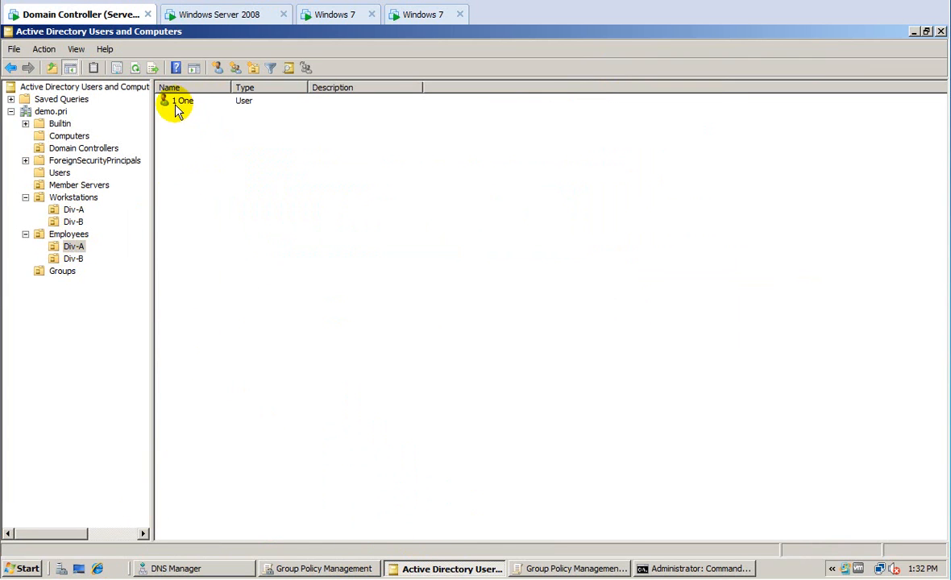
click(178, 108)
right_click(181, 103)
click(227, 271)
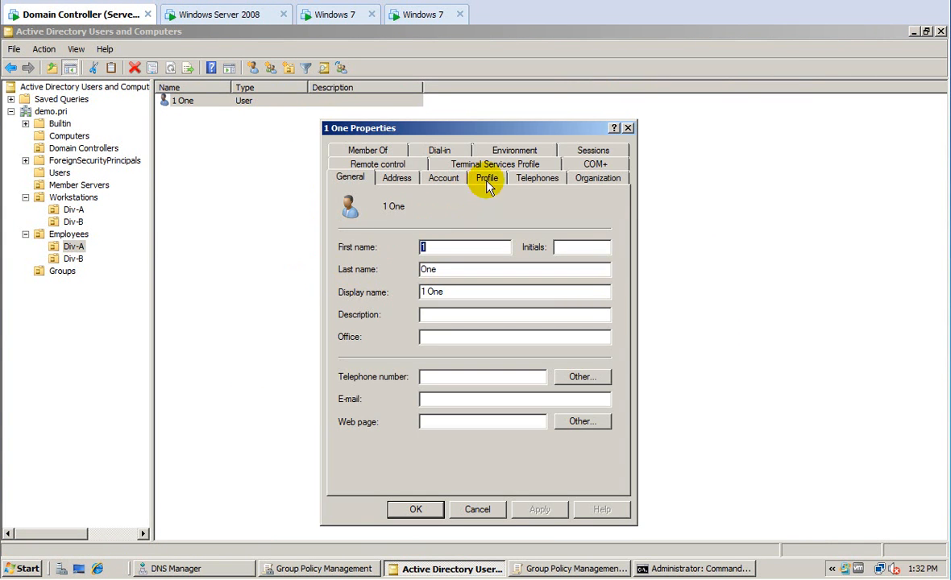
Connect the user's home folder as drive H: to \\srv-2\users2\%username% and save.
click(486, 178)
click(359, 312)
click(431, 312)
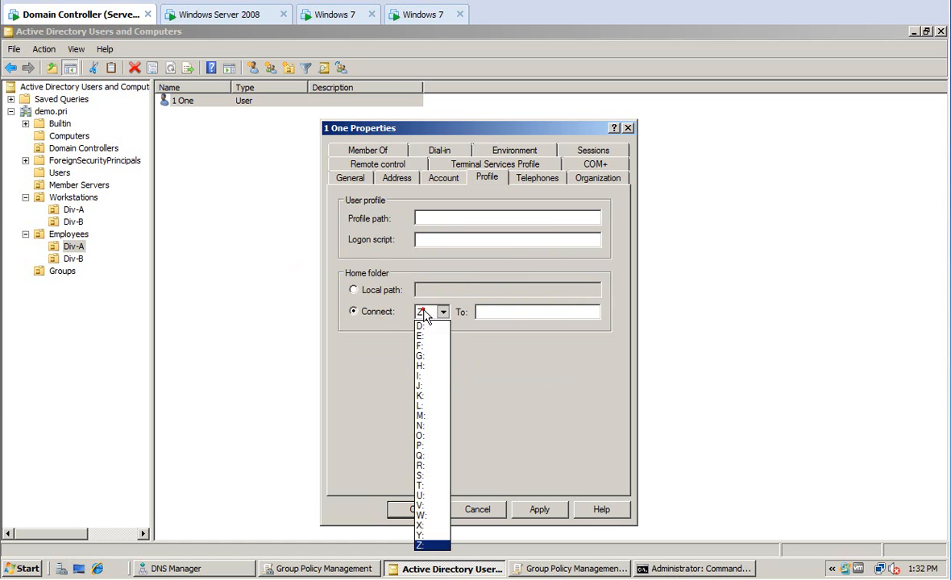
click(433, 376)
click(493, 308)
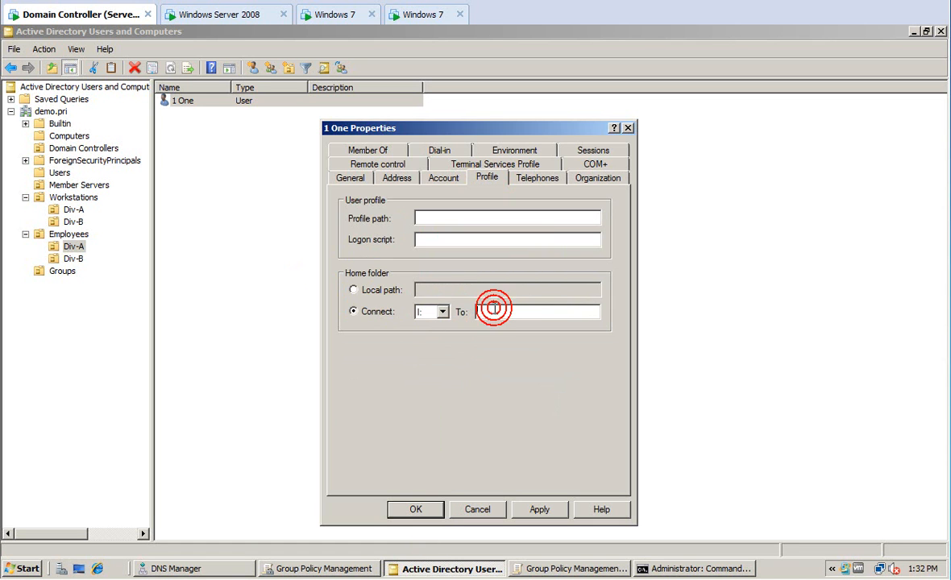
click(441, 313)
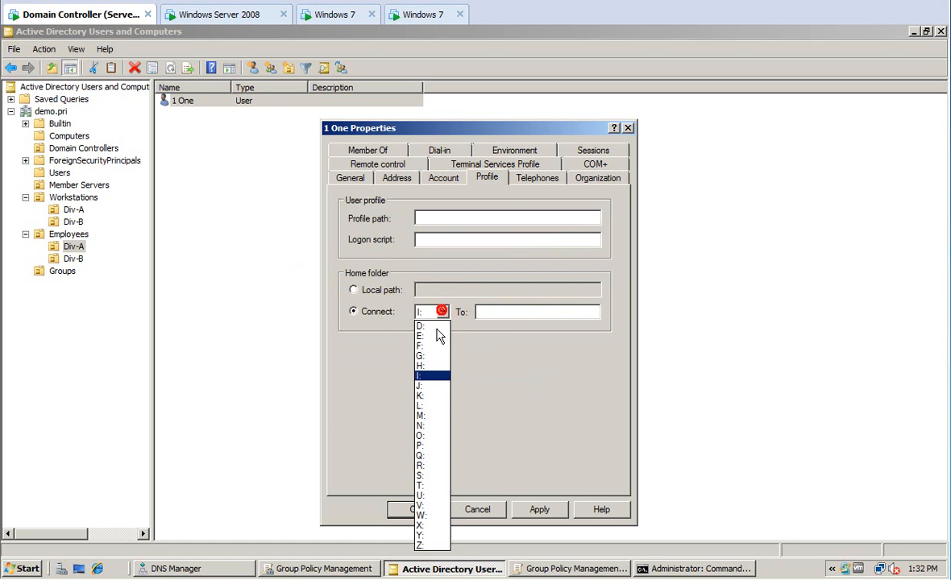
click(426, 368)
click(482, 312)
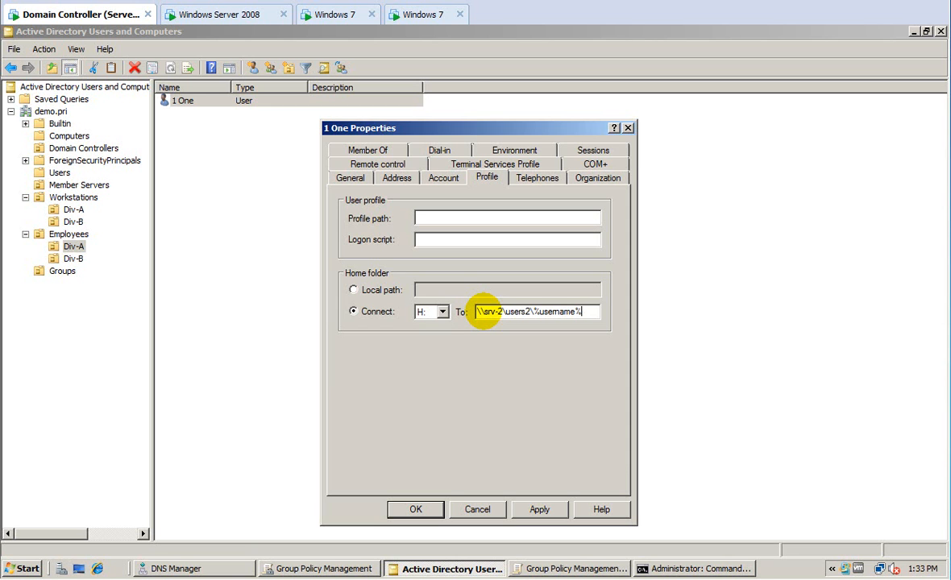
click(537, 510)
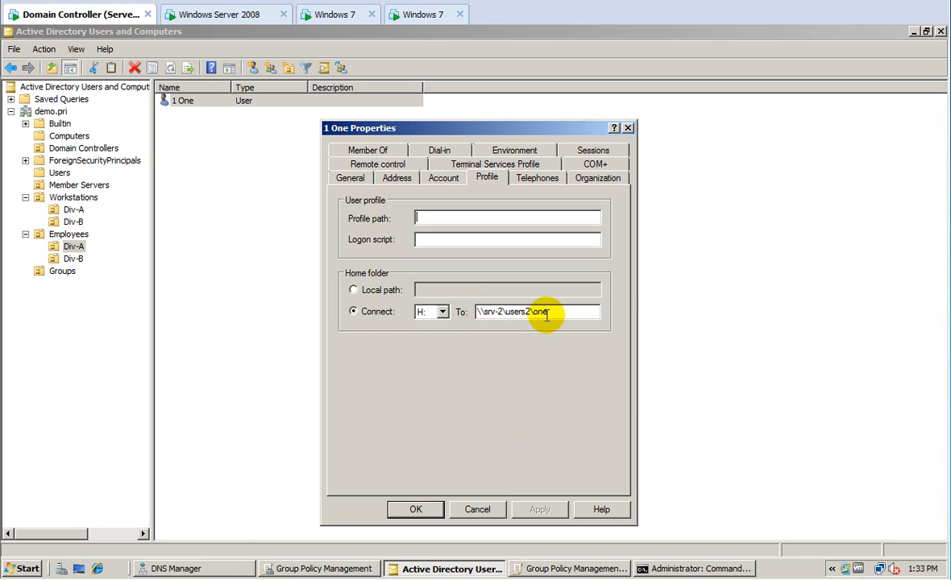
click(415, 508)
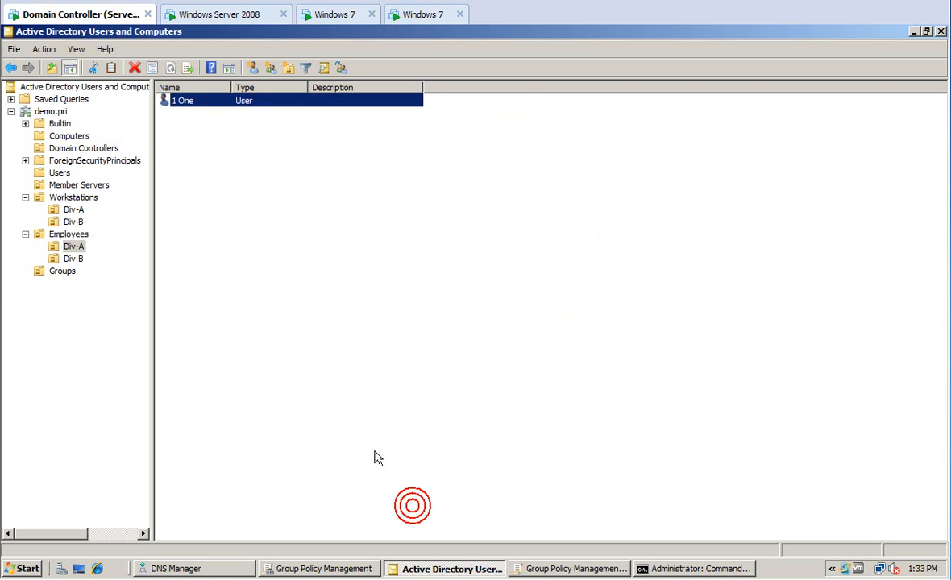
On the file server, open the Users2 folder on Local Disk (C:).
click(222, 15)
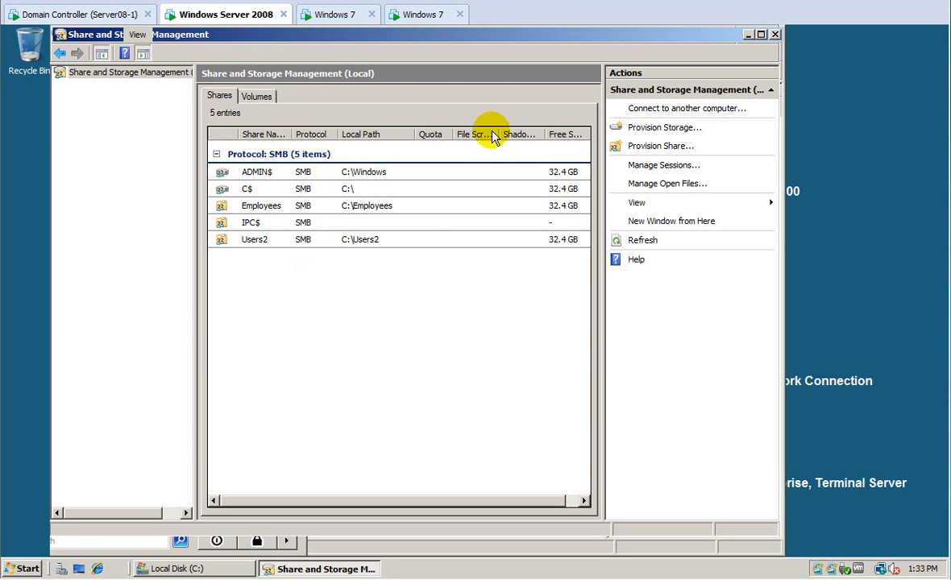
click(201, 568)
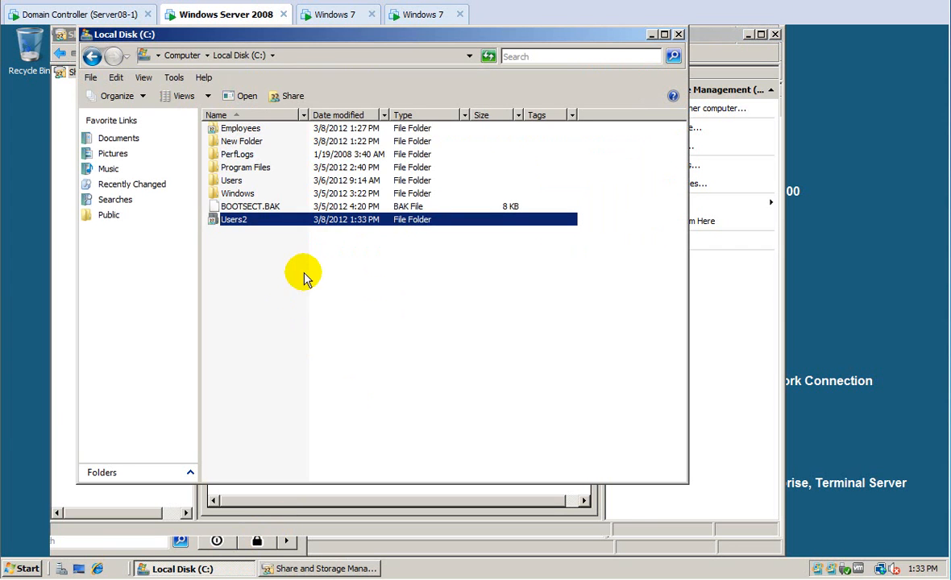
double_click(240, 220)
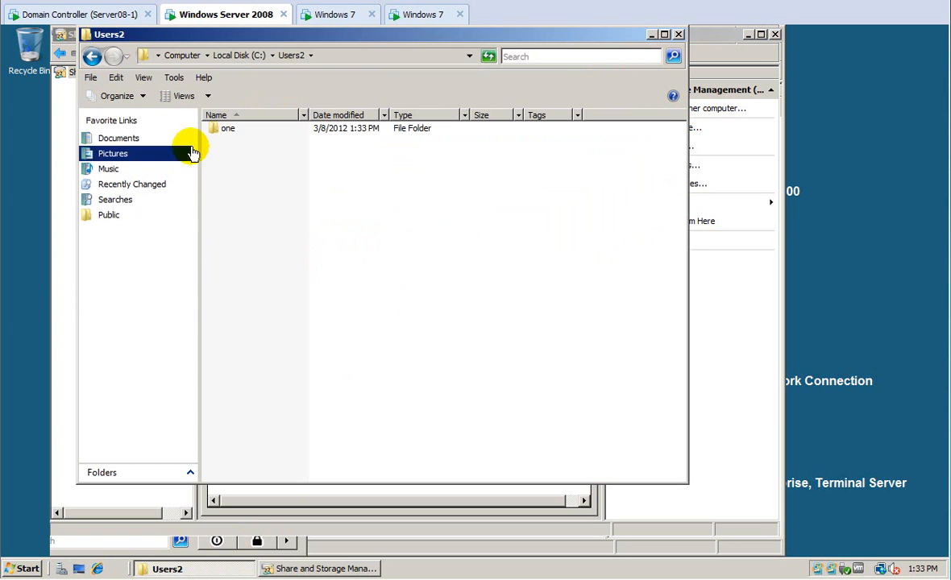
Review Domain Users' and 1 One's permissions on the one folder, then cancel and return to C:.
click(227, 130)
right_click(226, 130)
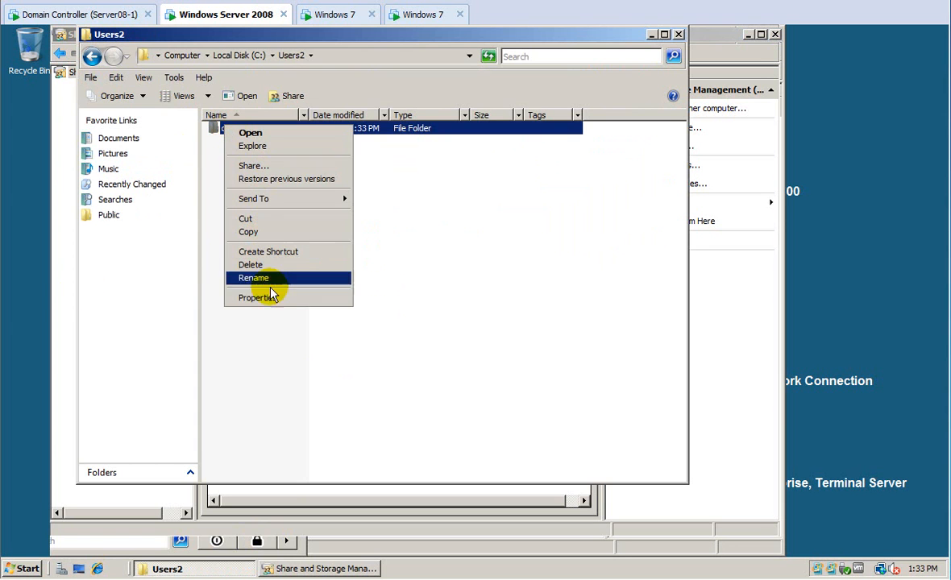
click(270, 299)
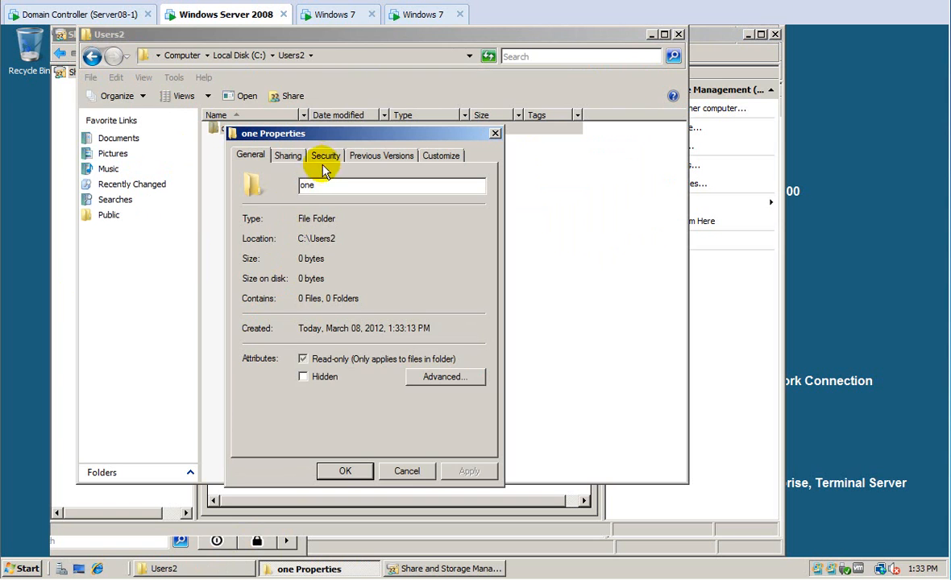
click(327, 157)
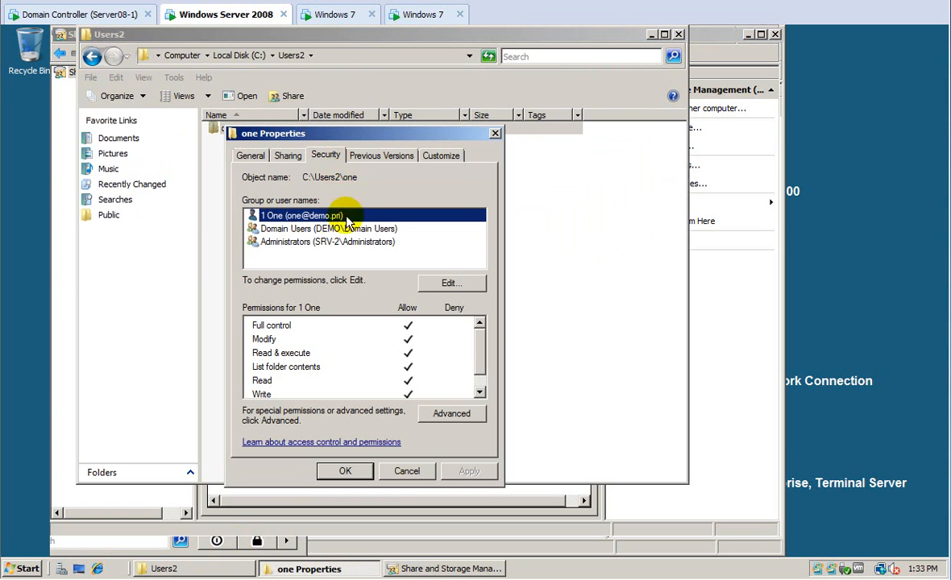
click(295, 232)
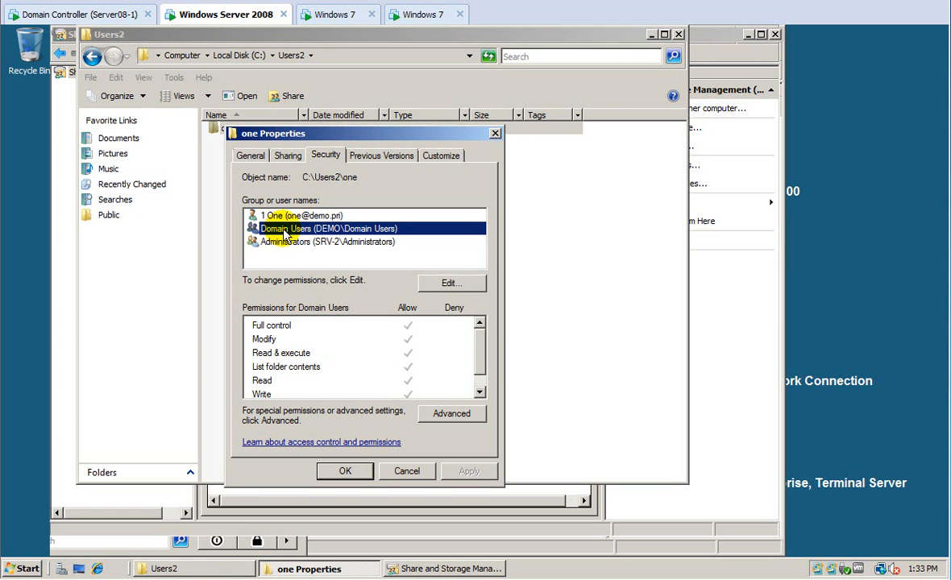
click(272, 215)
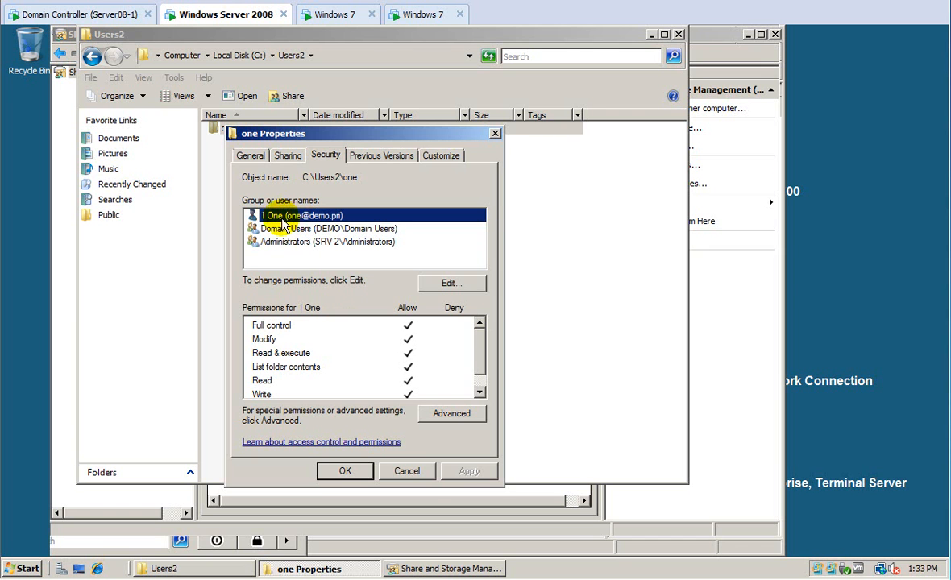
click(407, 470)
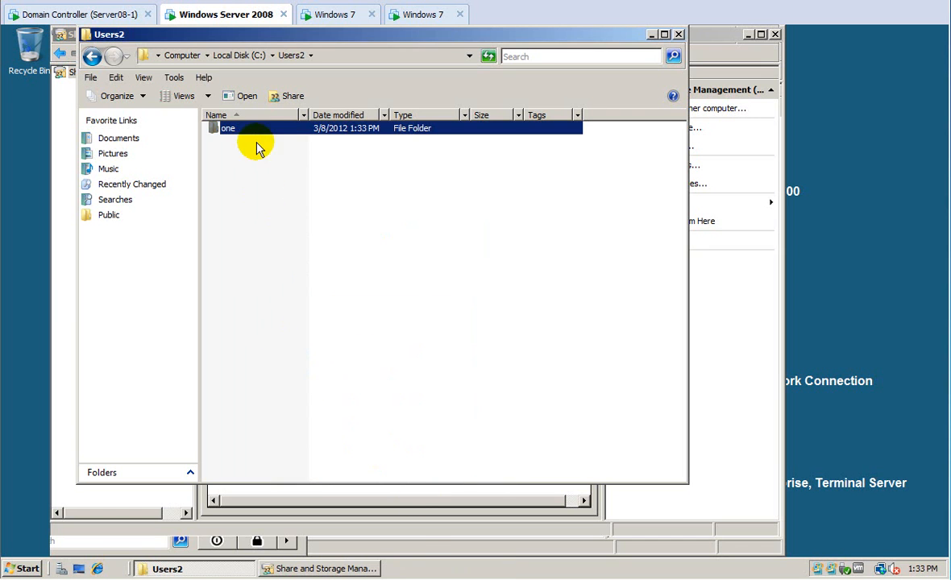
click(230, 58)
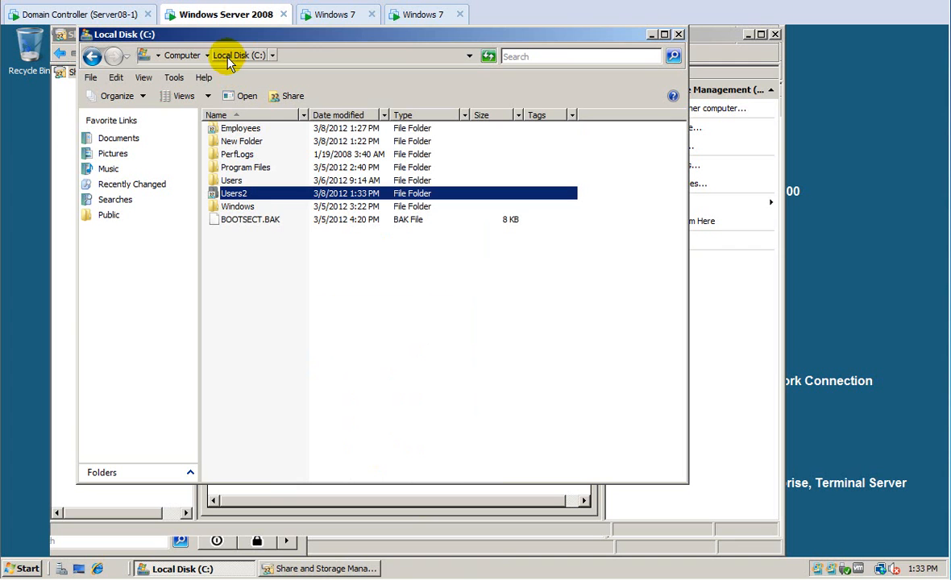
Give Domain Admins full control of the Users2 folder.
right_click(249, 196)
click(306, 364)
click(349, 221)
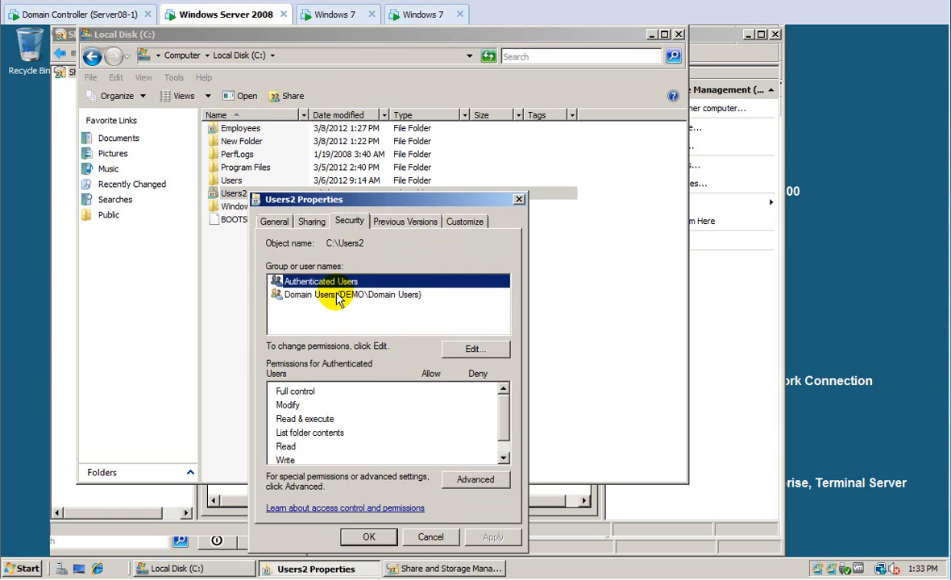
click(448, 348)
click(436, 333)
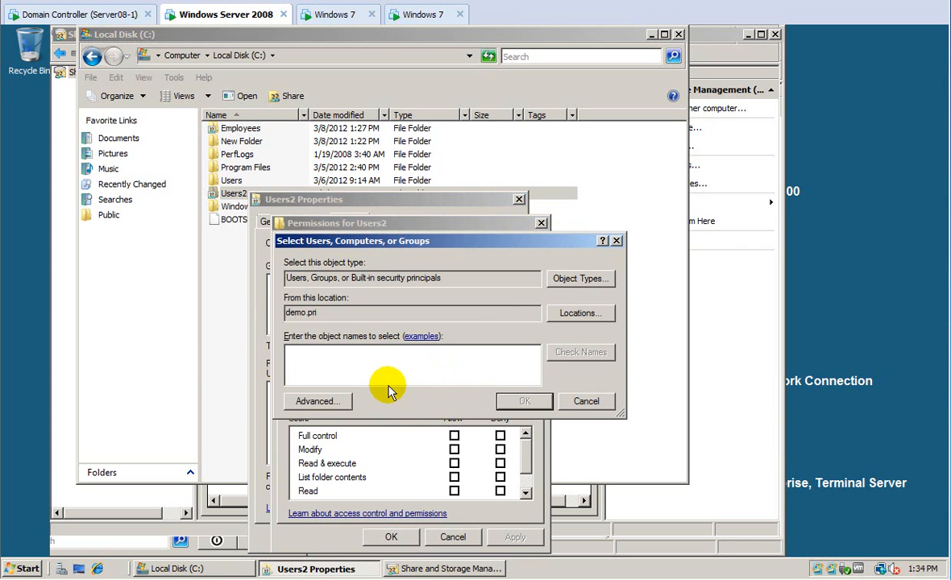
text(domain admins)
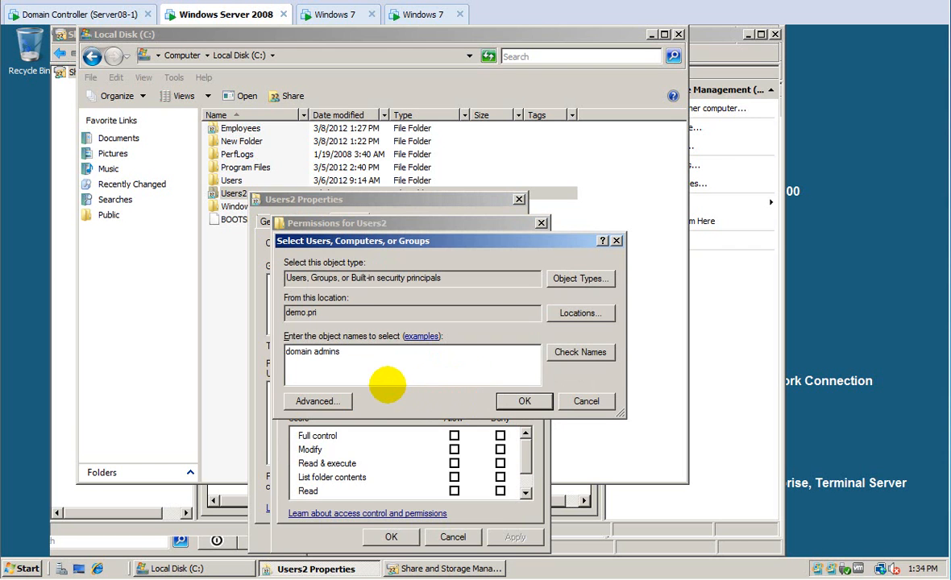
click(598, 352)
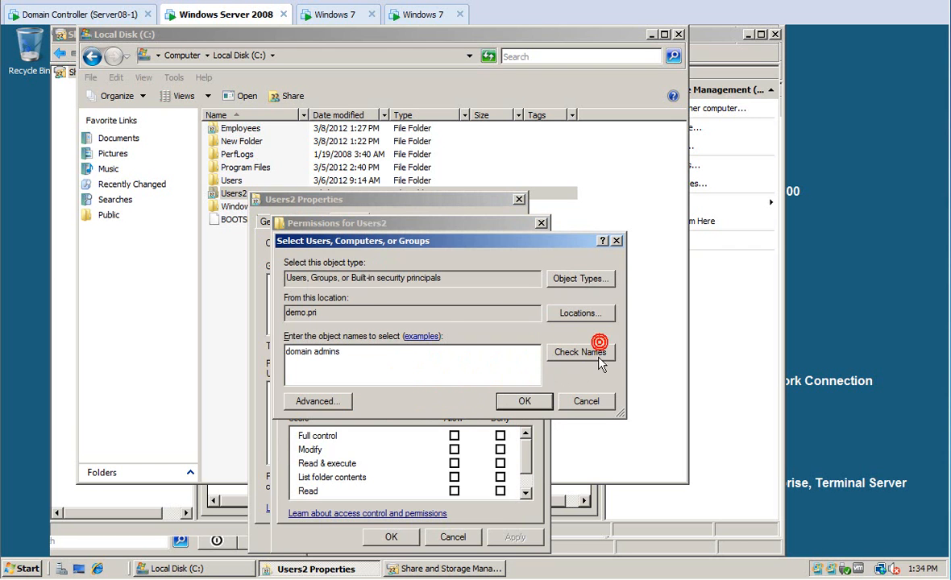
click(525, 401)
click(455, 435)
click(508, 537)
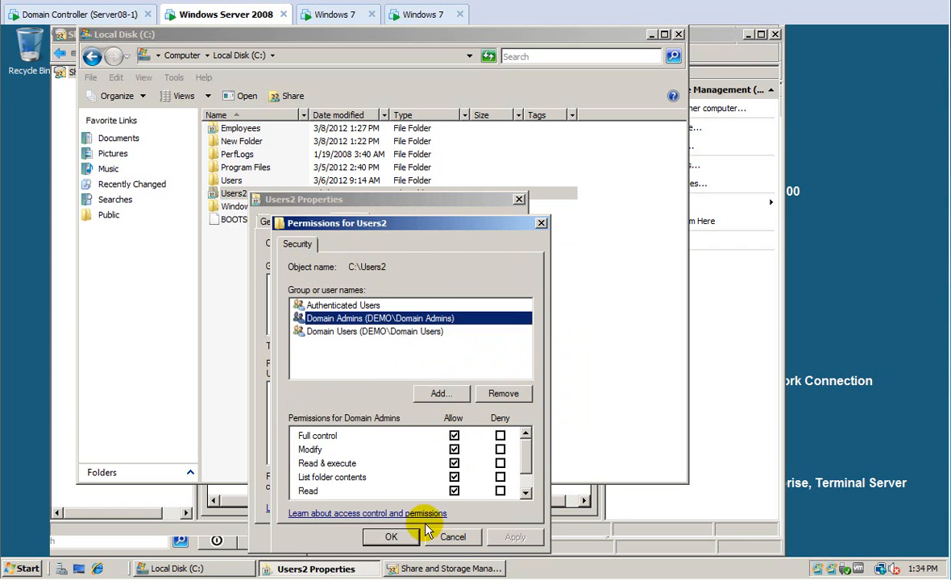
Remove Domain Users from the Users2 permissions and confirm.
click(339, 332)
click(497, 394)
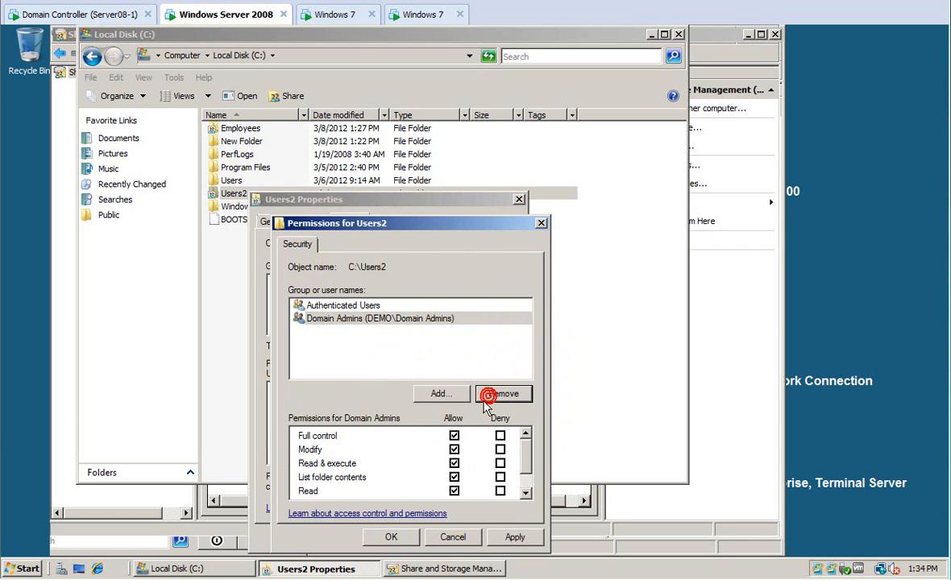
click(506, 536)
click(379, 537)
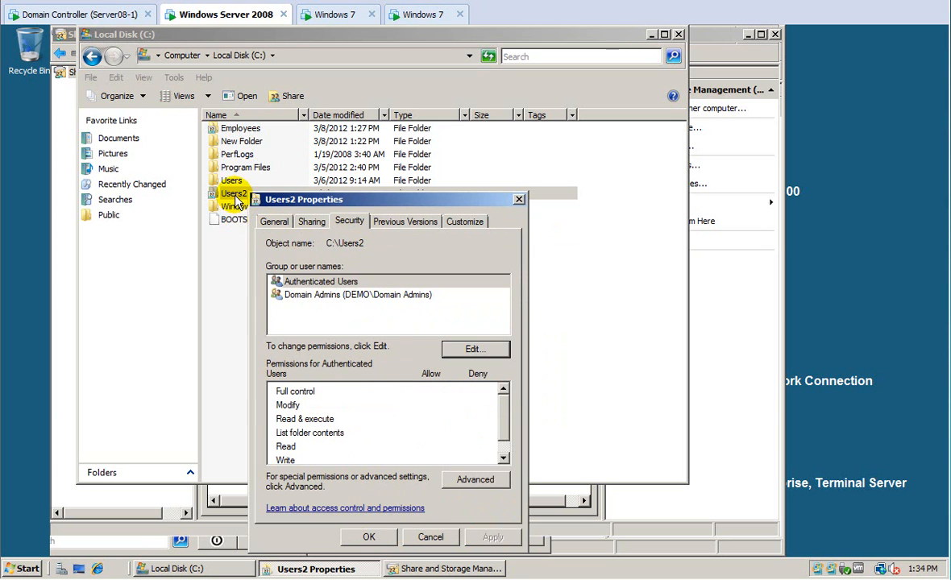
Check that the one folder inside Users2 now lists Domain Admins, then switch to the domain controller.
double_click(236, 202)
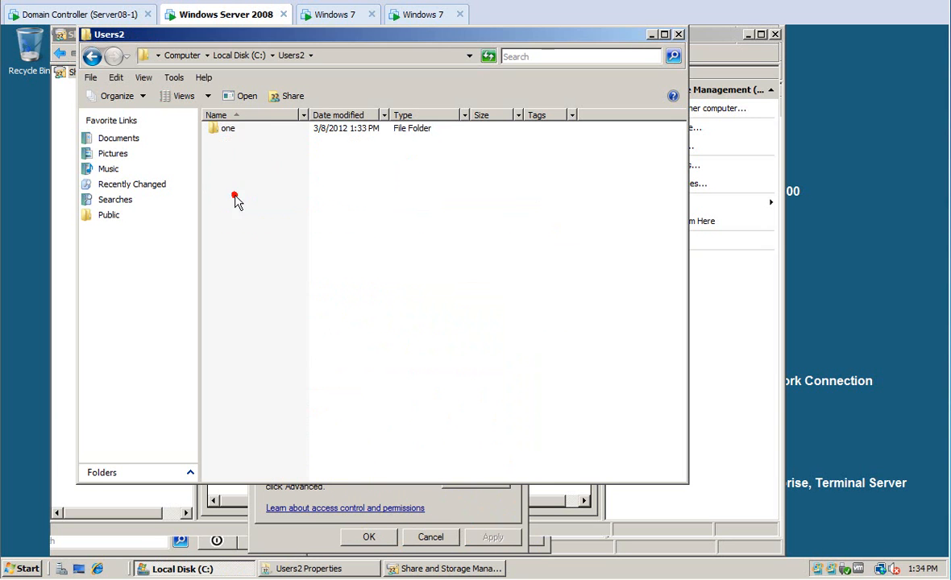
click(229, 130)
right_click(214, 128)
click(275, 286)
click(321, 163)
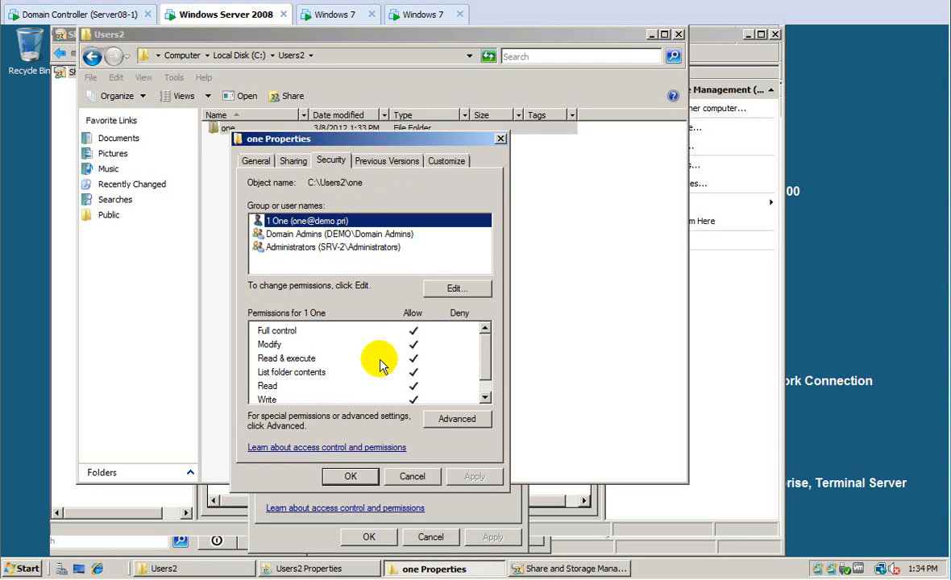
click(412, 477)
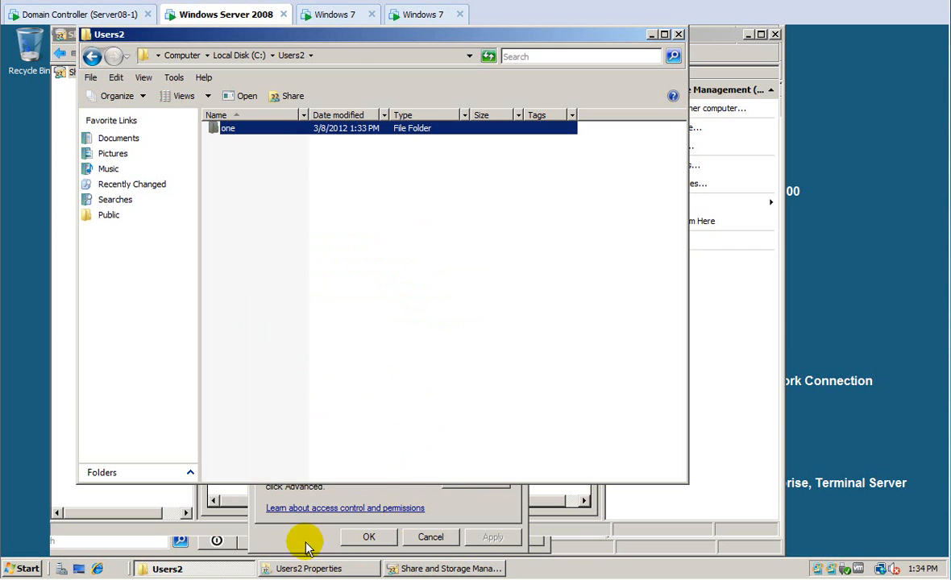
click(89, 14)
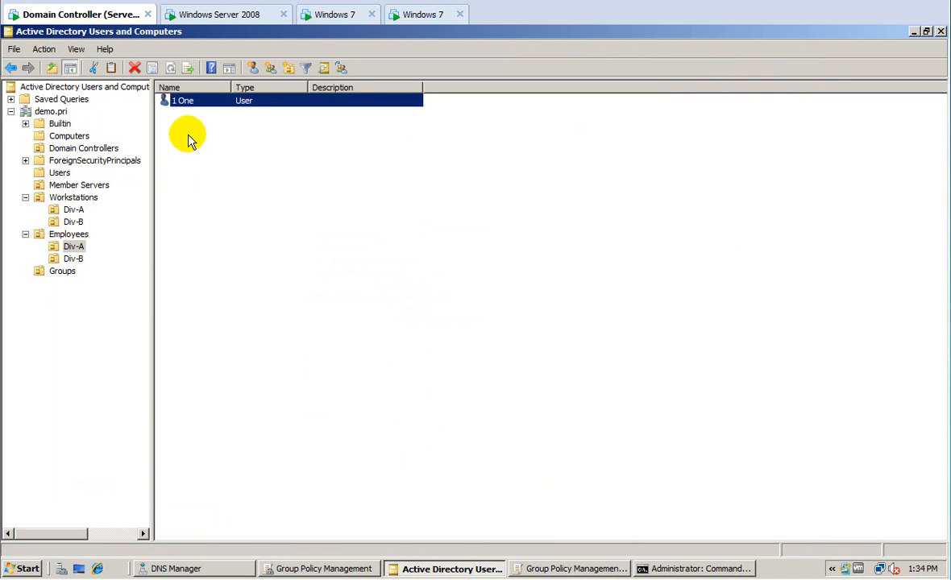
Open user 2 Two's properties in the Employees Div-B unit.
click(76, 259)
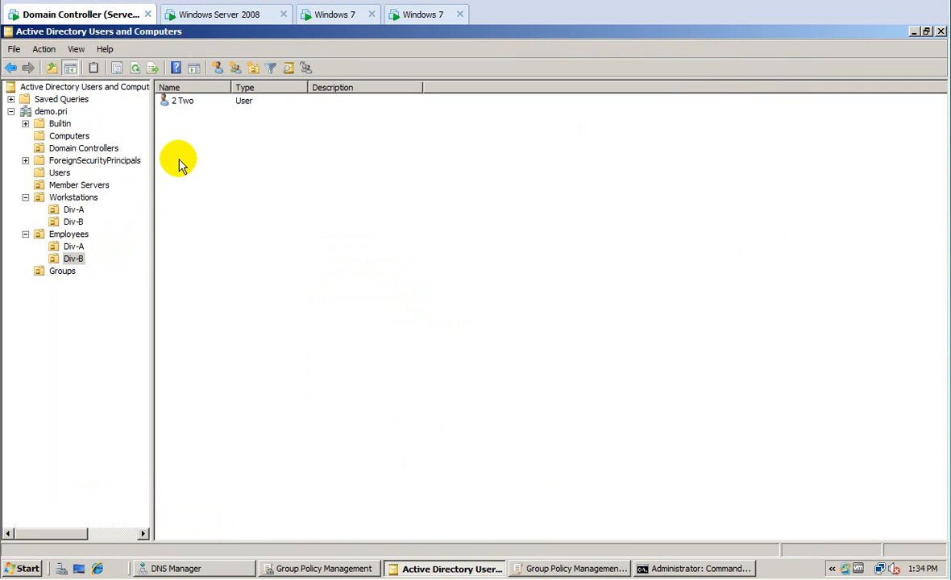
click(185, 103)
right_click(185, 102)
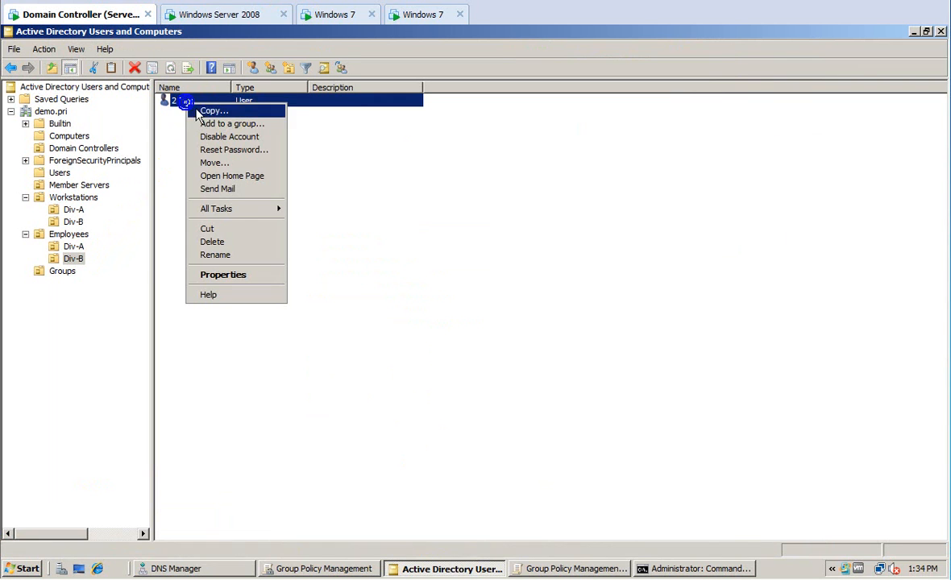
click(236, 275)
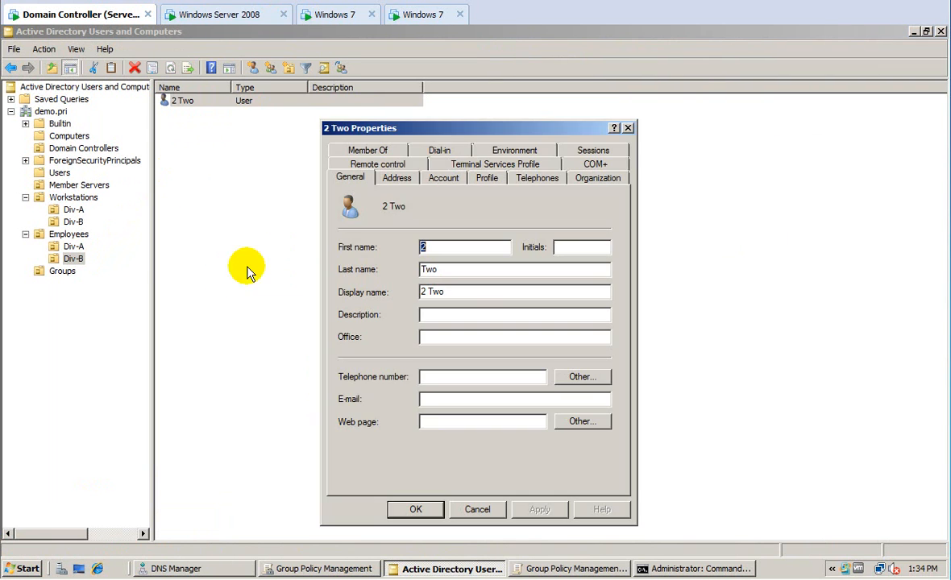
Connect 2 Two's home folder as H: to \\srv-2\users2\%username% and confirm.
click(486, 178)
click(376, 312)
click(425, 320)
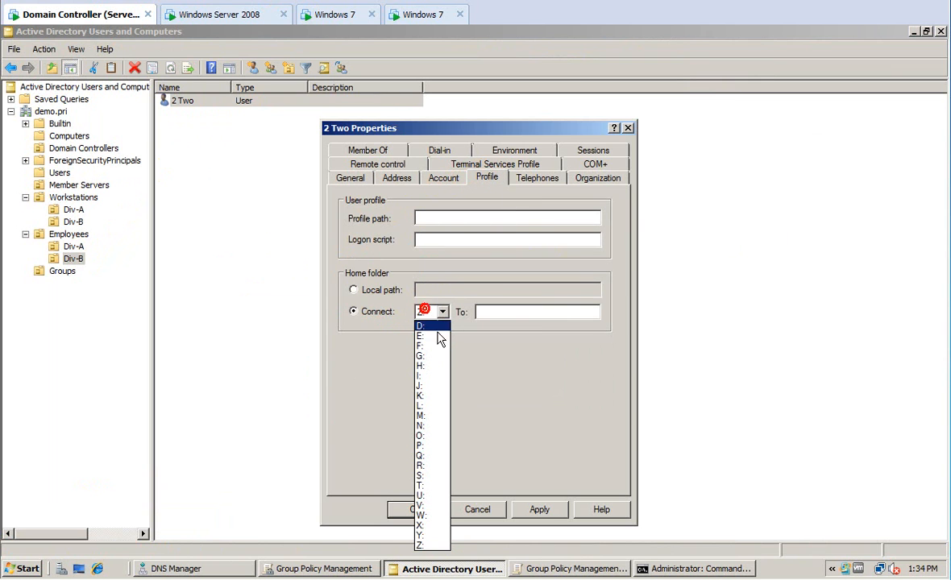
click(427, 372)
click(509, 309)
text(\\srv-2\)
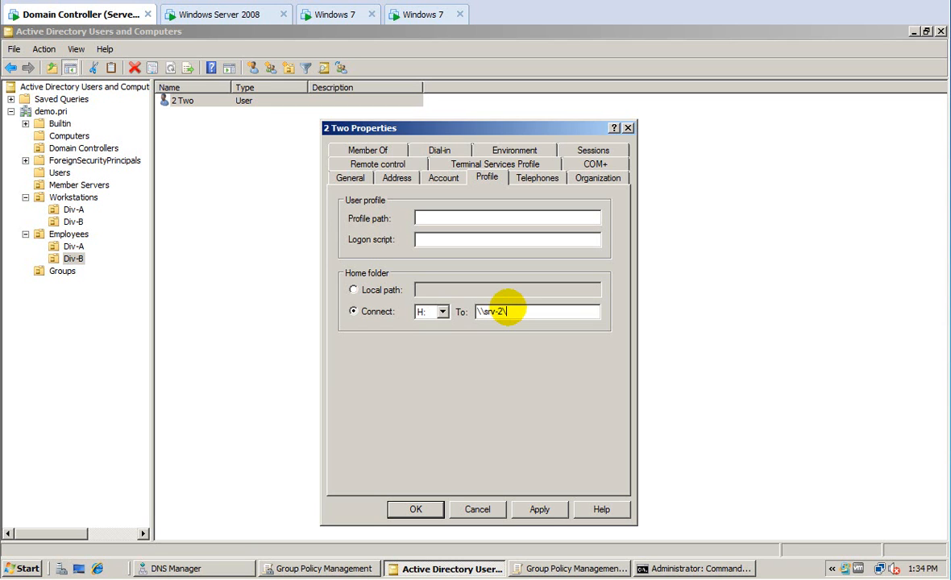
text(users2\%usernam)
key(BackSpace)
key(BackSpace)
text(ame)
text(%)
key(Return)
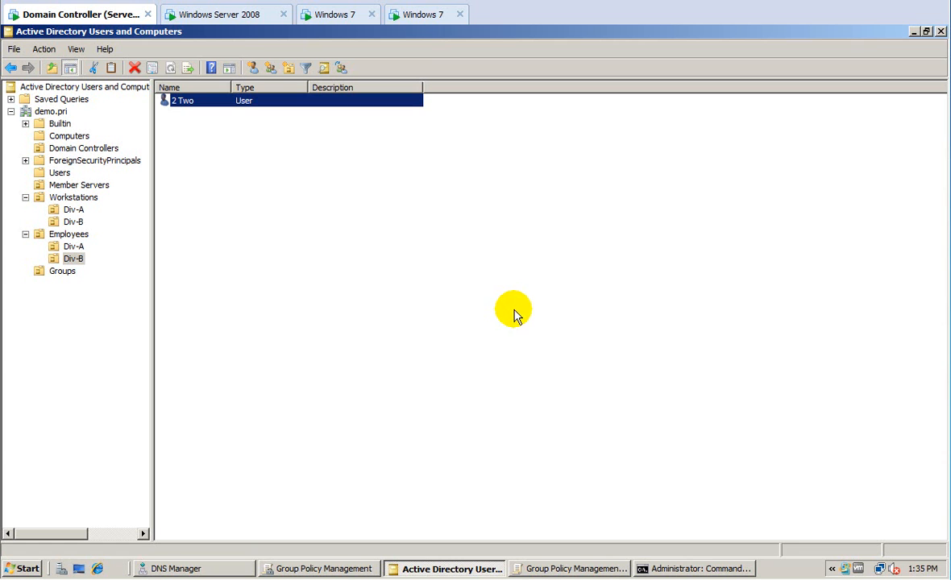
Select the Employees OU to list its Div-A and Div-B sub-units.
click(70, 235)
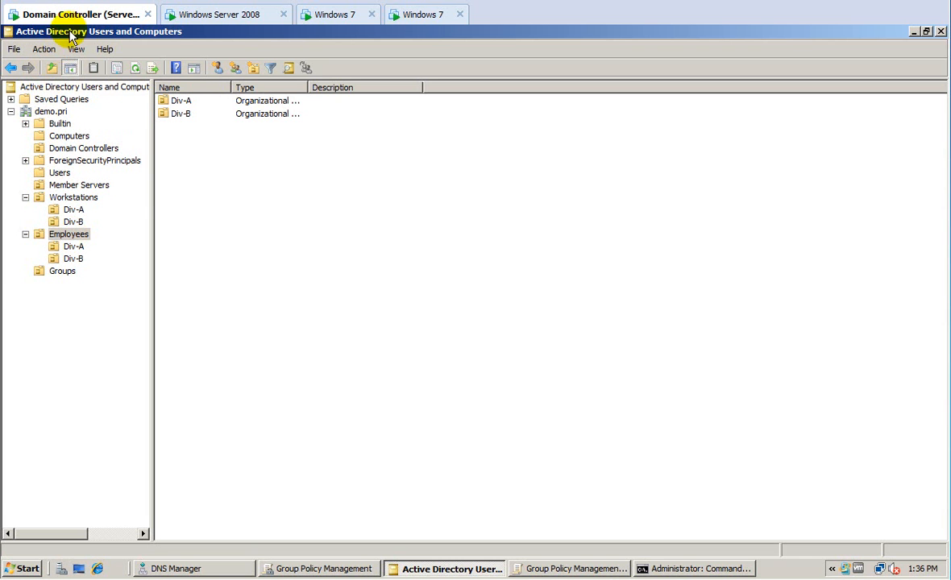
click(73, 248)
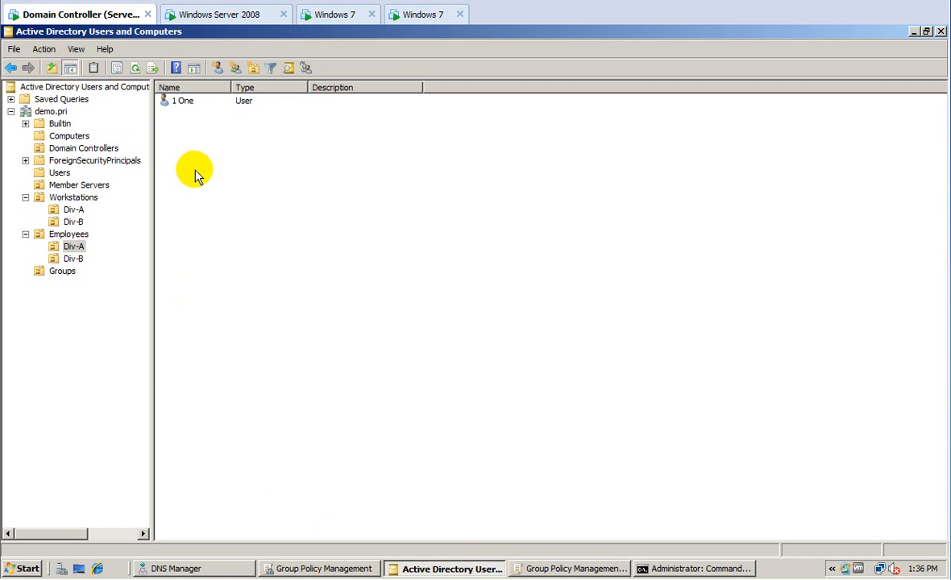
double_click(183, 108)
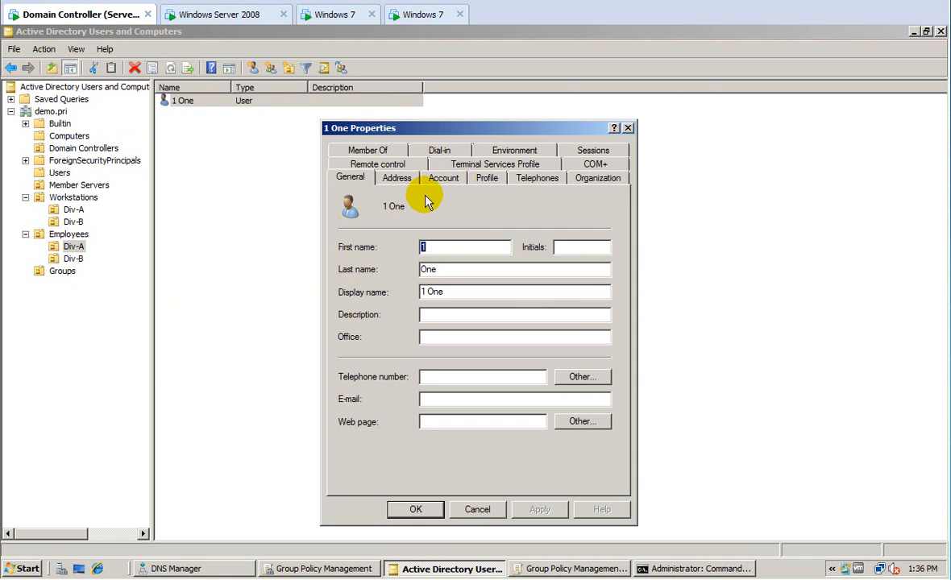
click(486, 178)
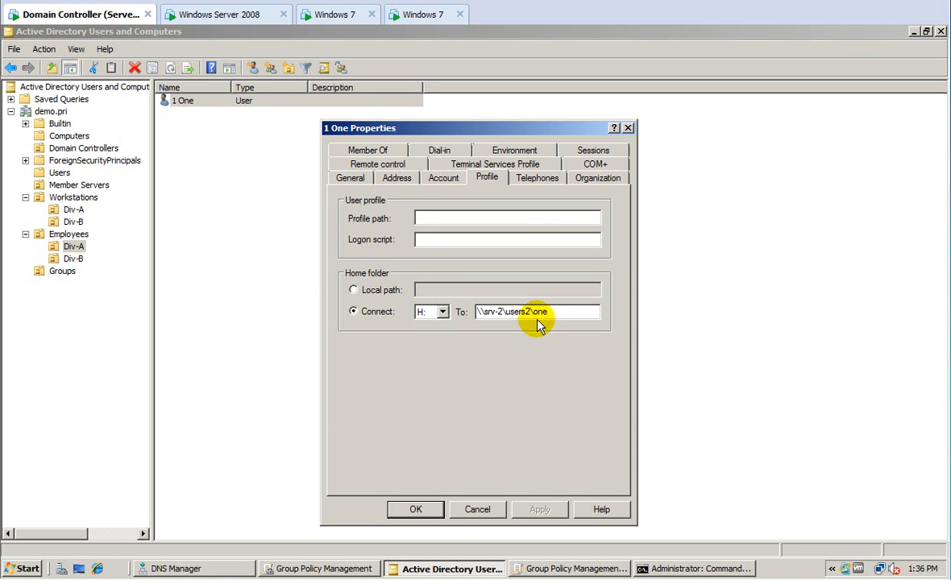
key(Escape)
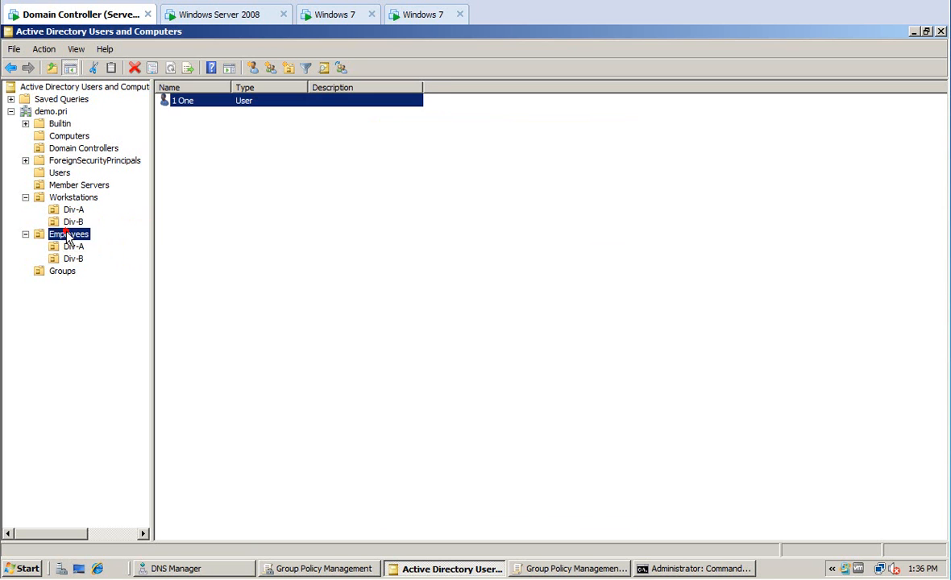
click(58, 235)
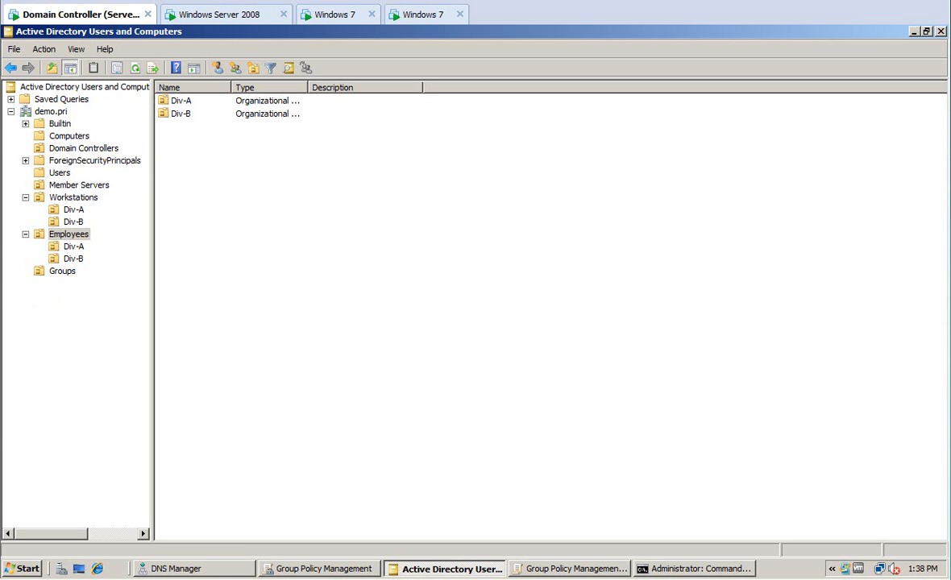
Close the command prompt on the first Windows 7 client and log the Administrator off.
click(229, 17)
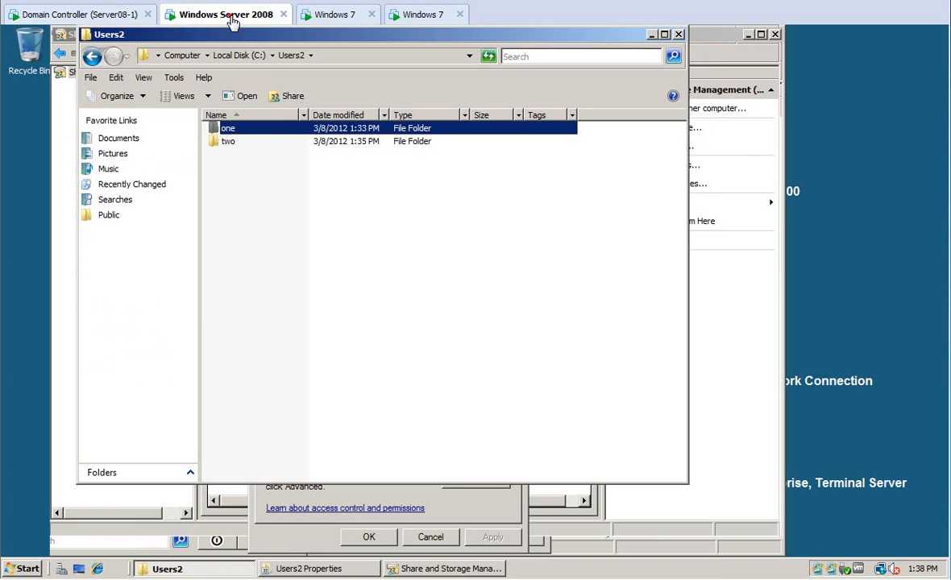
click(333, 15)
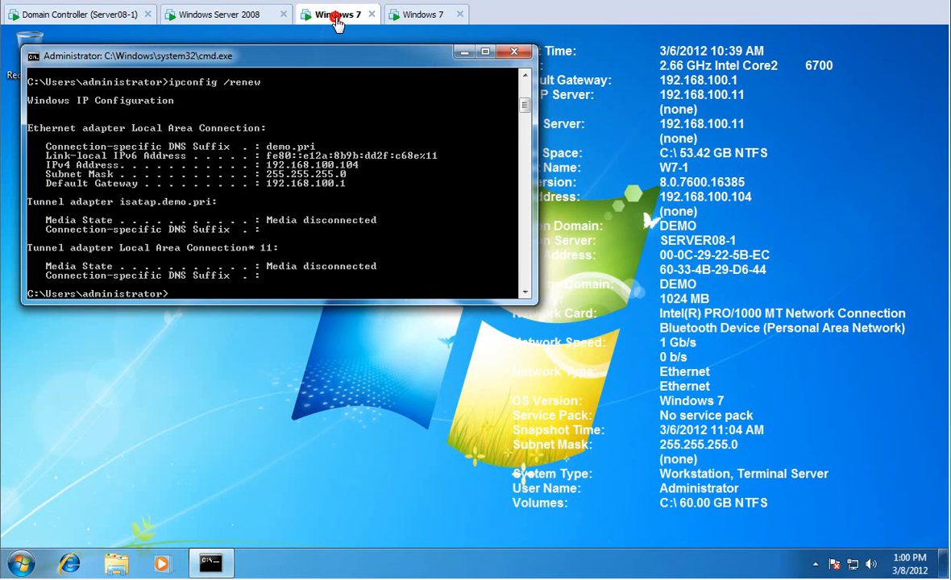
click(513, 51)
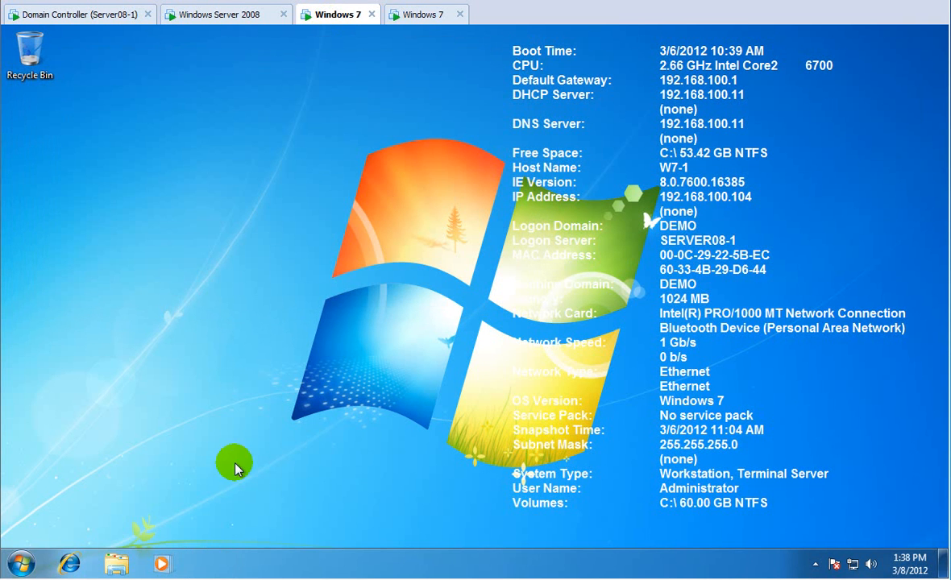
click(21, 565)
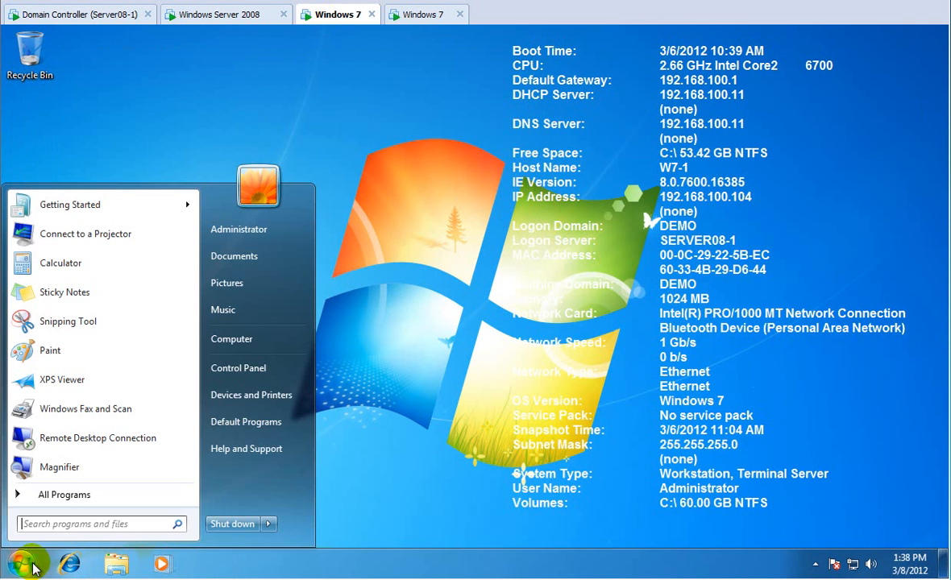
click(273, 526)
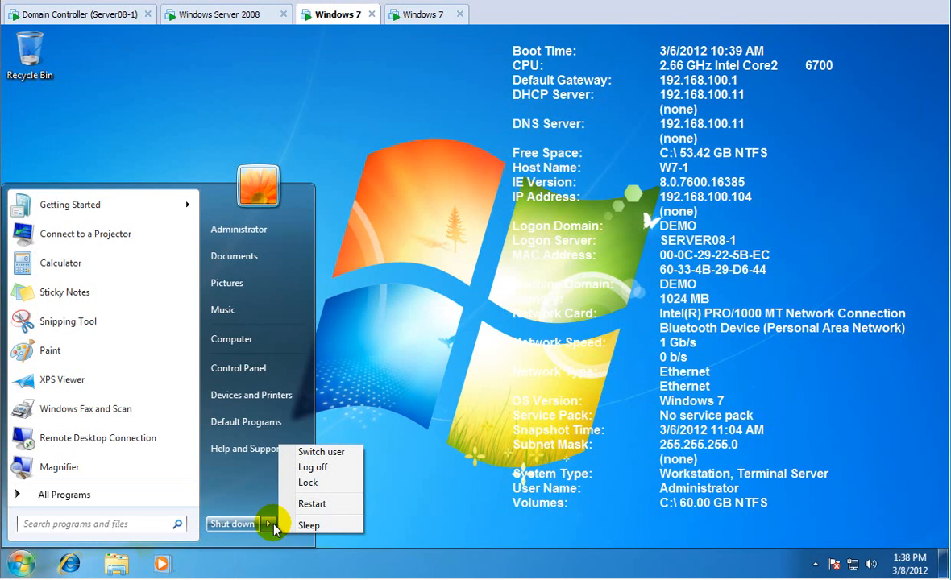
click(313, 467)
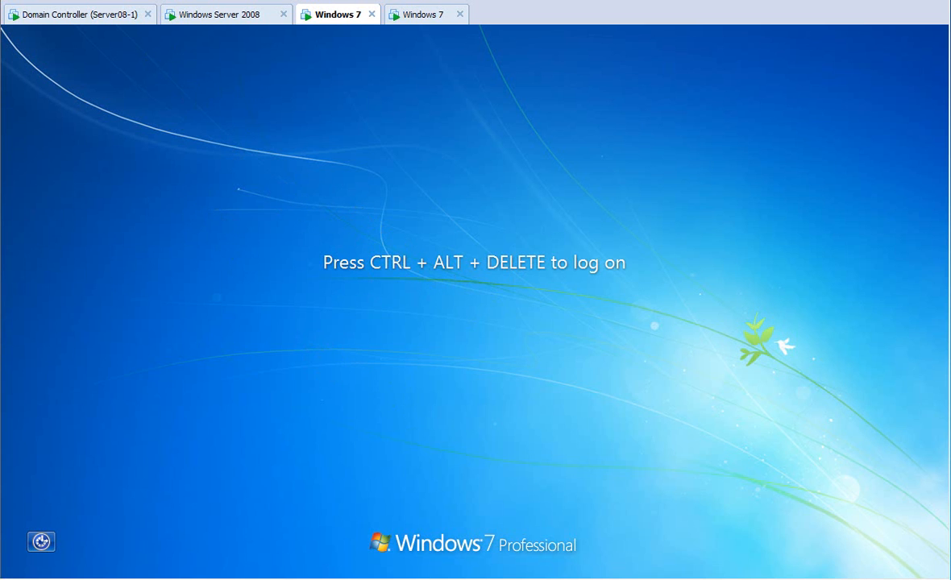
Abandon the Administrator logon prompt on the first client.
click(19, 38)
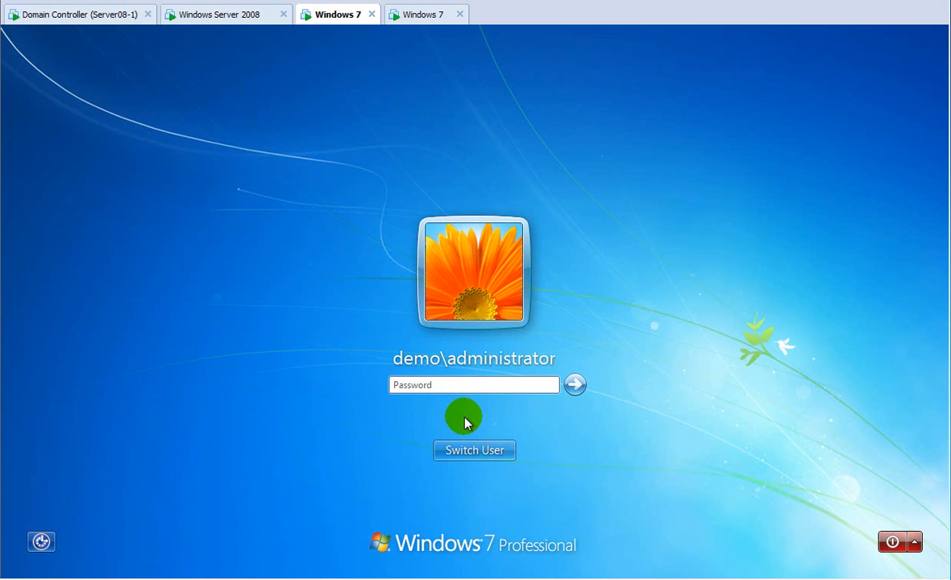
text(****)
key(BackSpace)
key(BackSpace)
key(BackSpace)
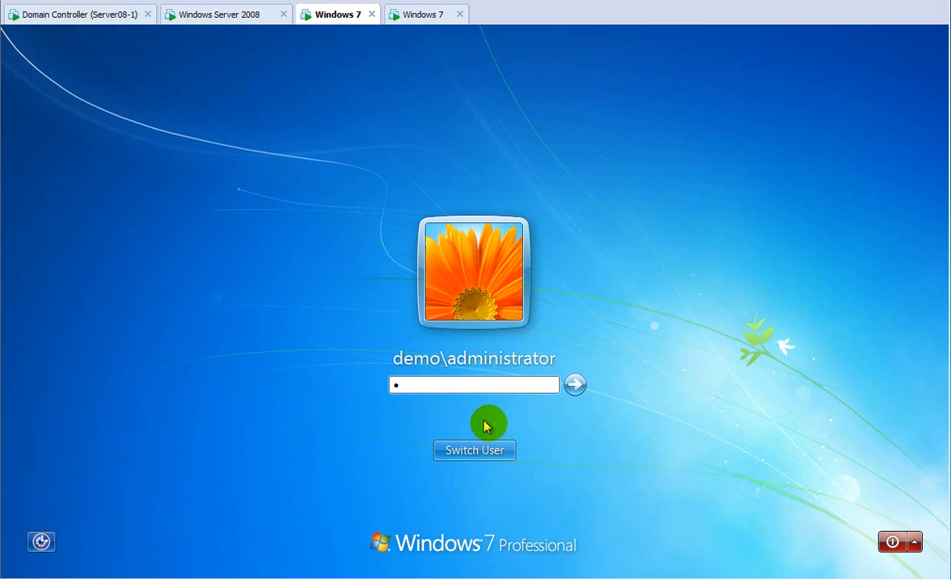
click(480, 449)
Sign the first client in as user one with its password, then open the second client's Start menu.
click(546, 367)
click(431, 363)
click(425, 339)
text(one)
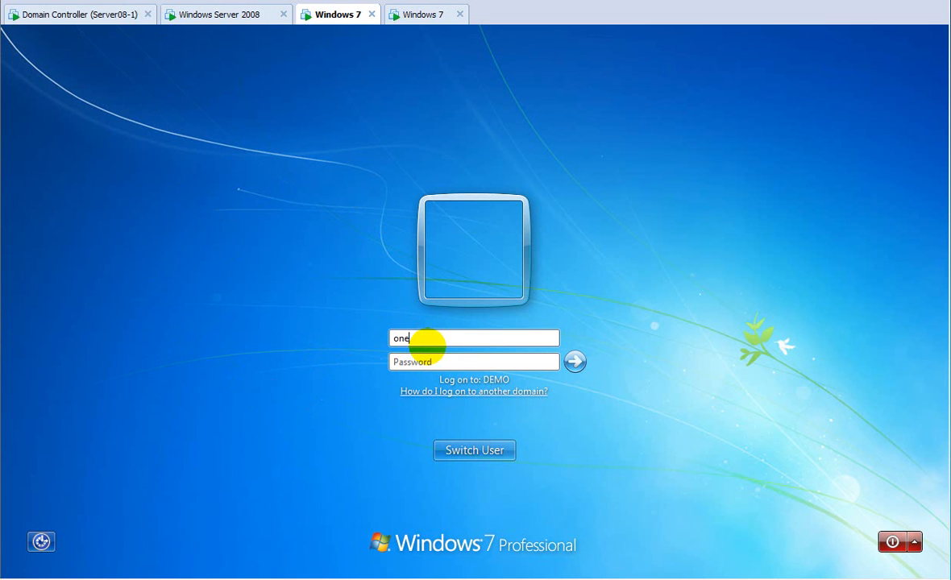
key(Tab)
text(•••••••)
key(Return)
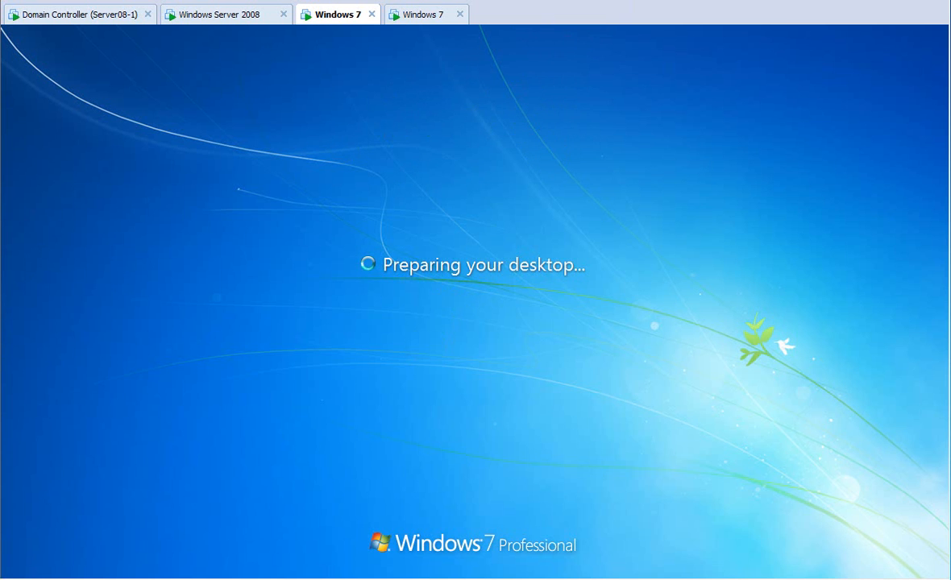
click(423, 13)
click(19, 564)
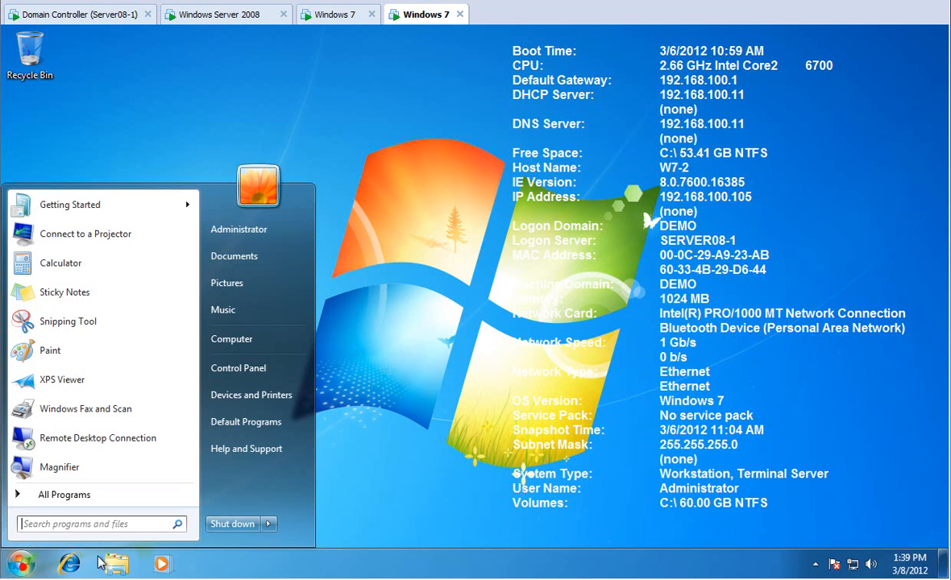
Log the Administrator off the second client and leave its Administrator logon prompt.
click(268, 524)
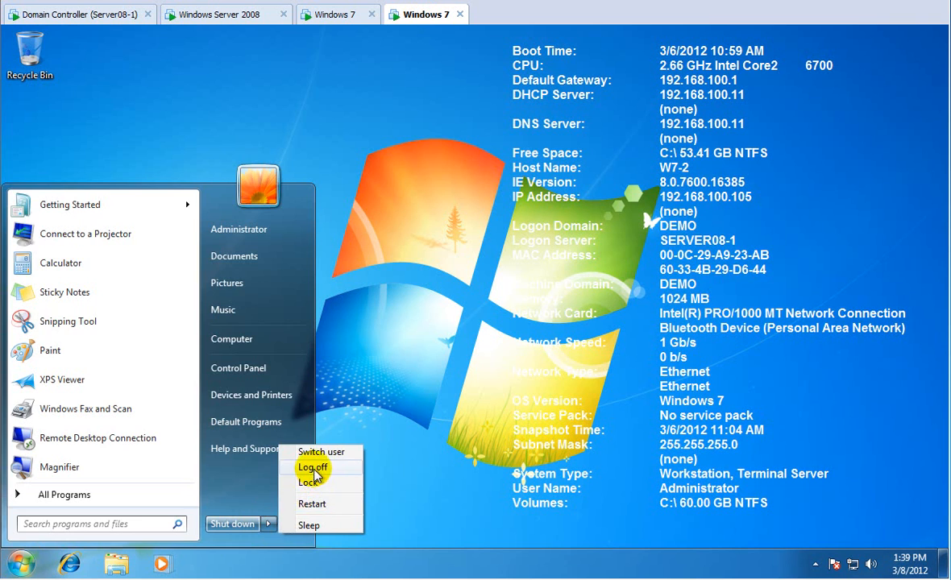
click(310, 467)
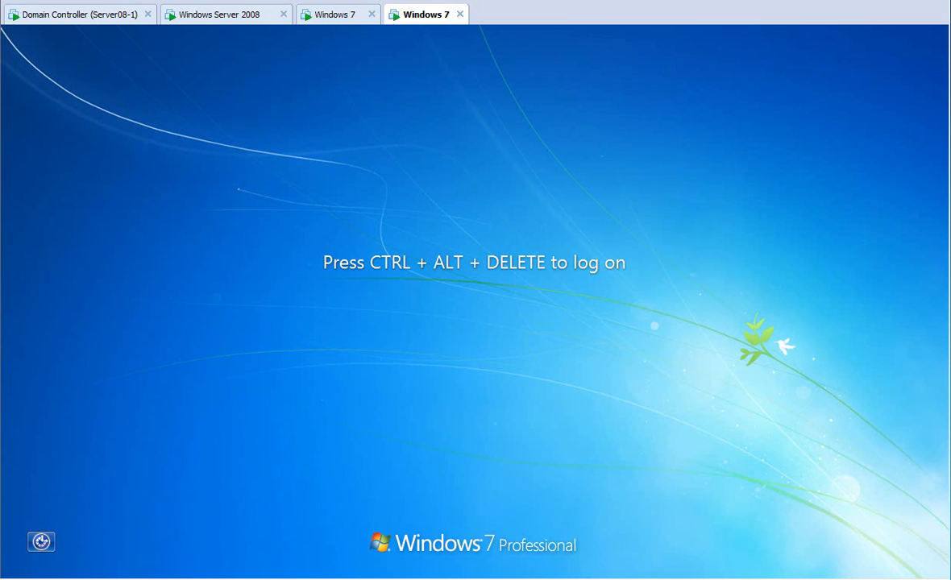
click(16, 44)
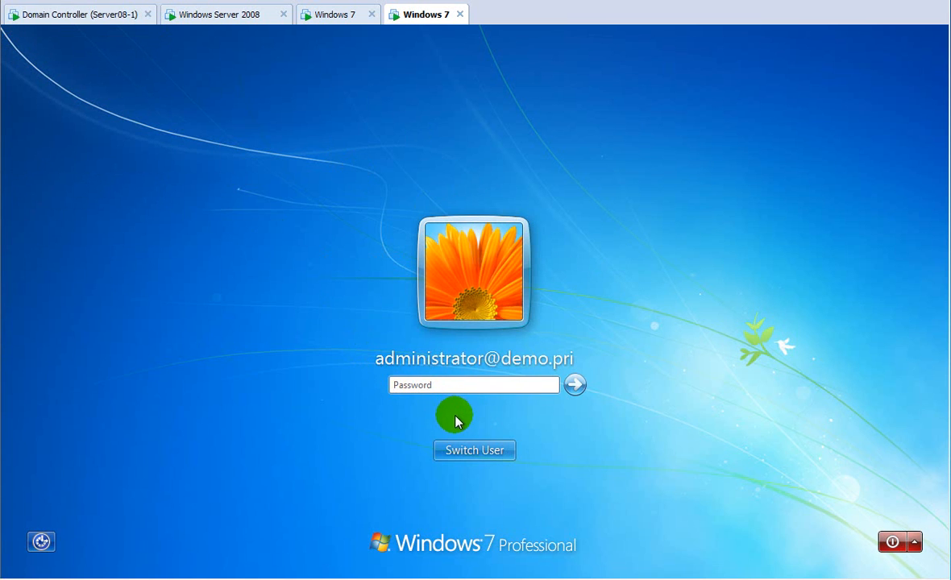
click(484, 450)
Sign the second client in as user two with its password, then open the first client's Start menu.
click(538, 353)
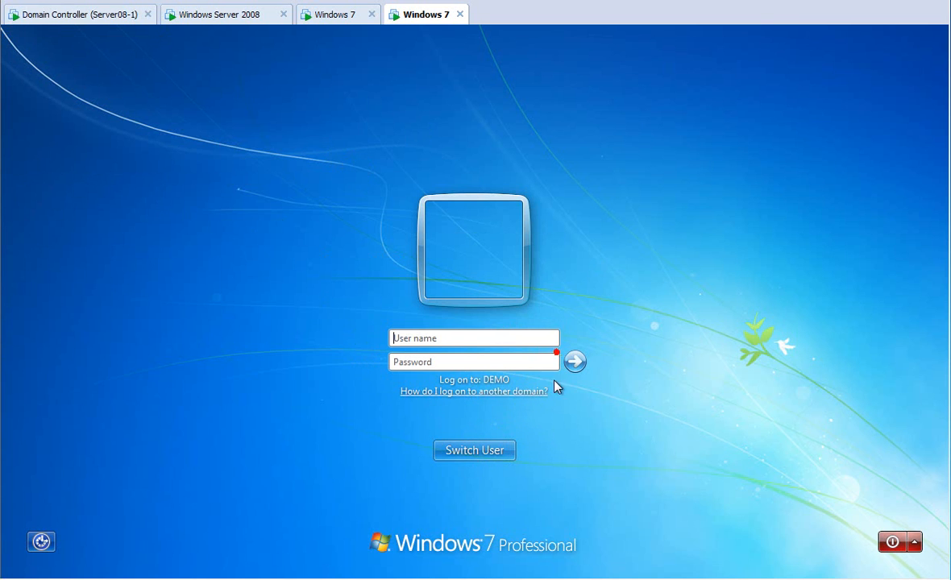
text(two)
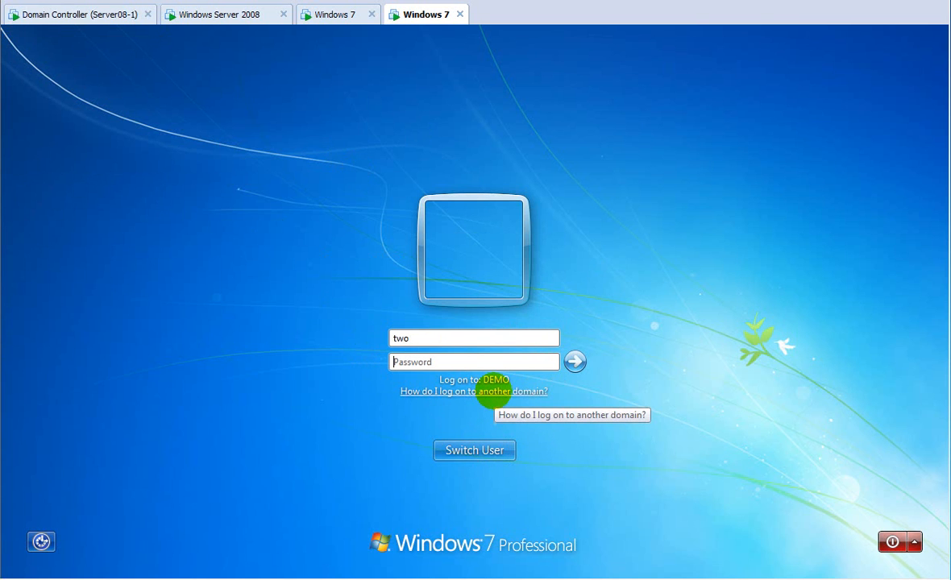
key(Tab)
text(Pa$$w0rd)
key(Return)
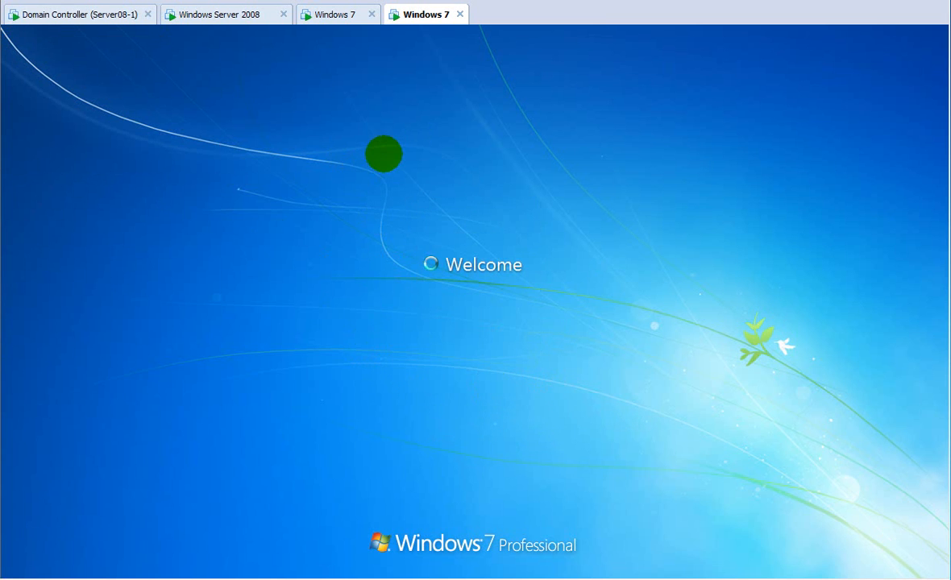
click(327, 15)
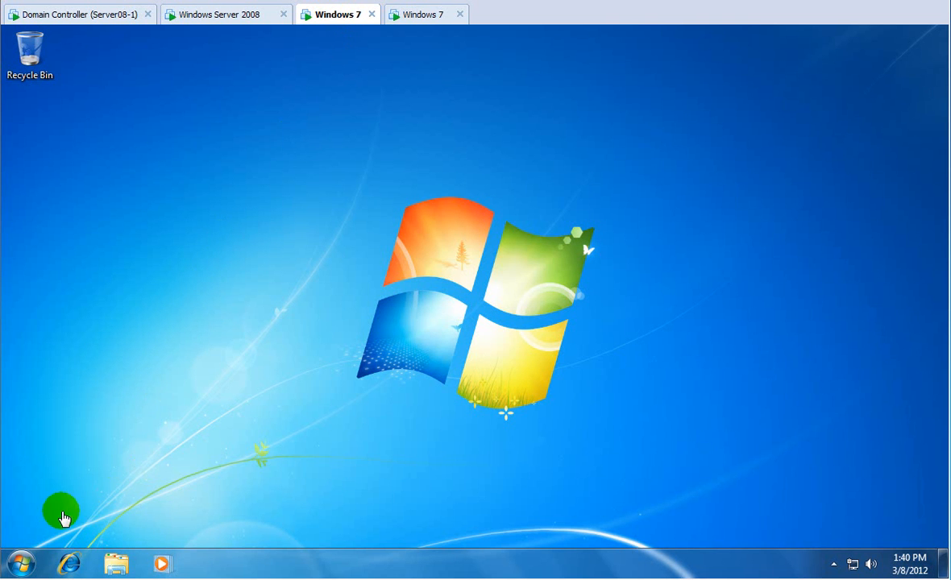
click(22, 564)
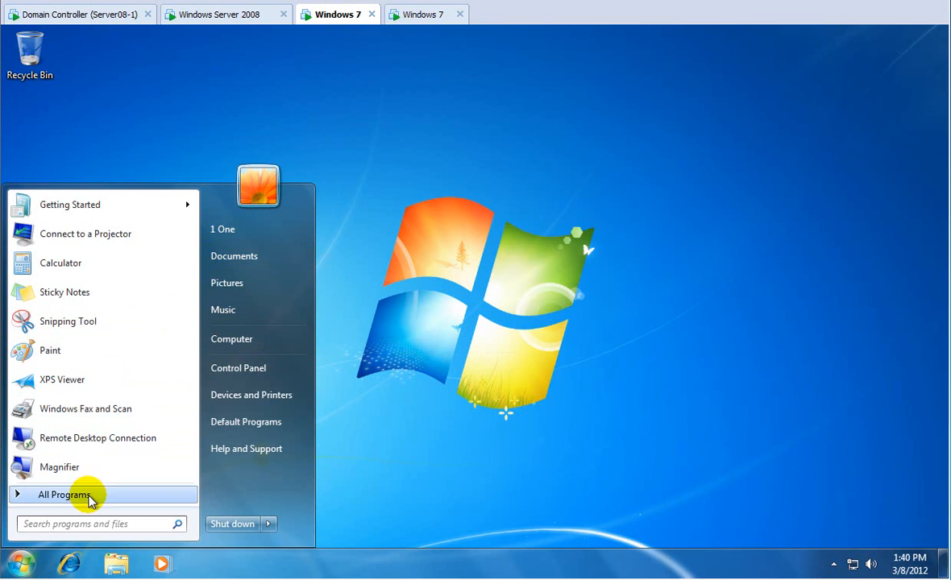
Create an empty one.txt on user one's H: drive and confirm it points to \\srv-2\users2.
click(229, 342)
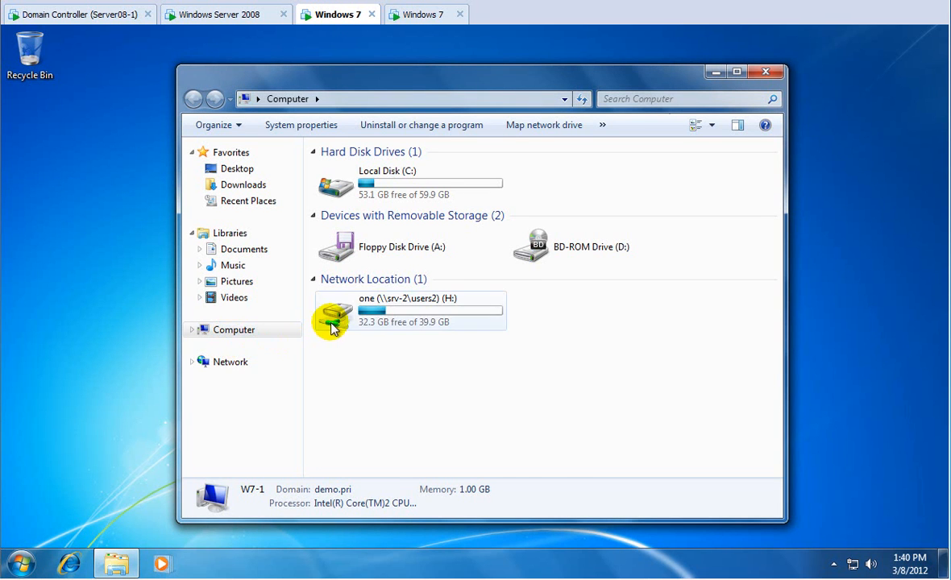
double_click(341, 321)
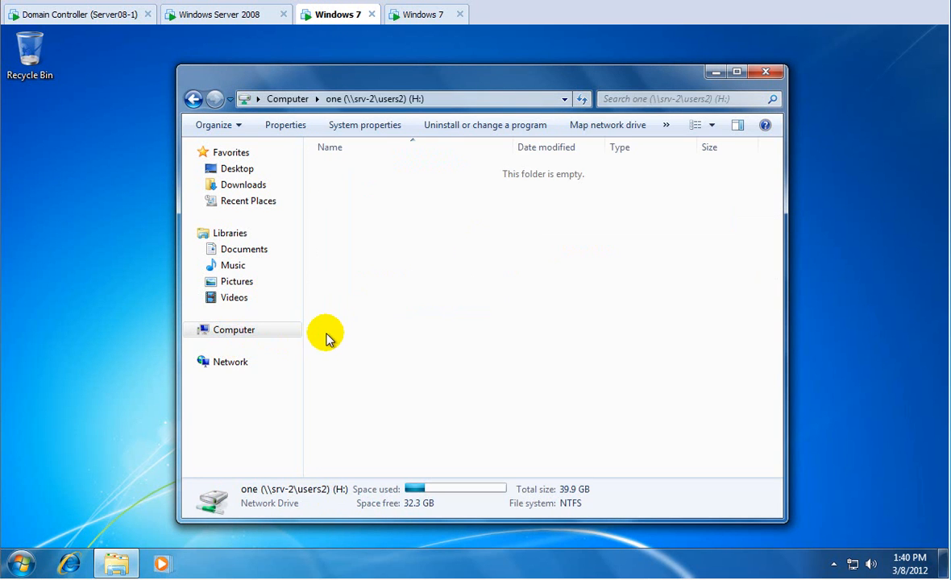
right_click(384, 298)
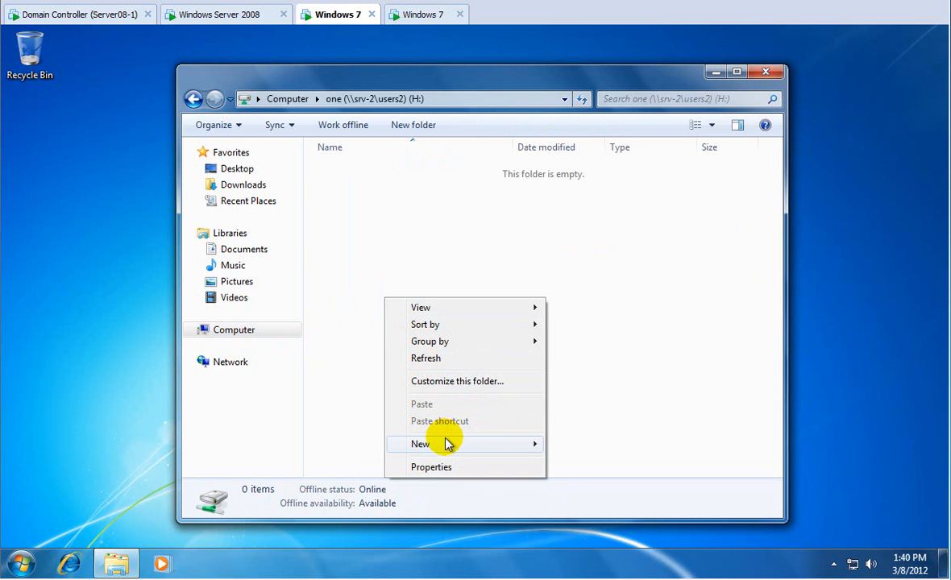
mouse_move(447, 444)
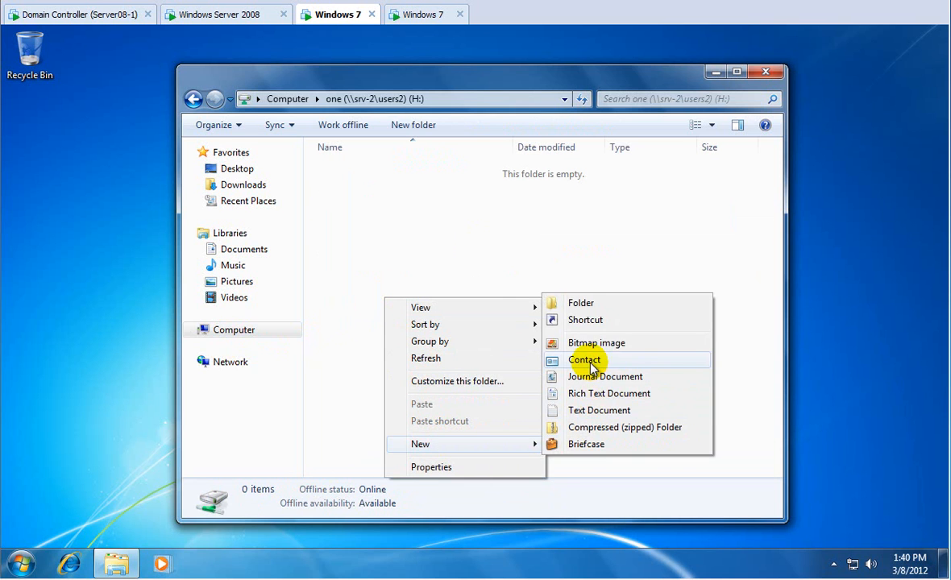
click(582, 412)
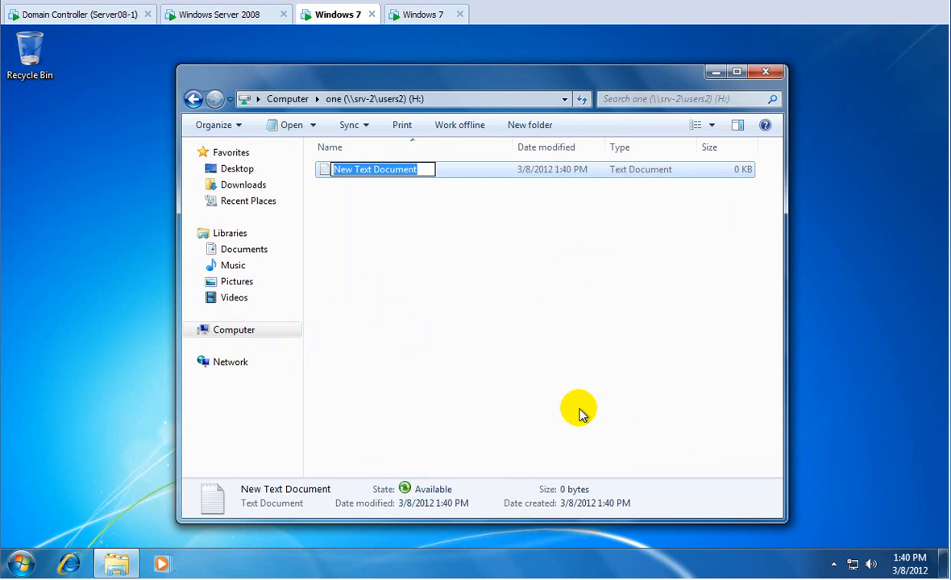
text(one.txt)
key(Return)
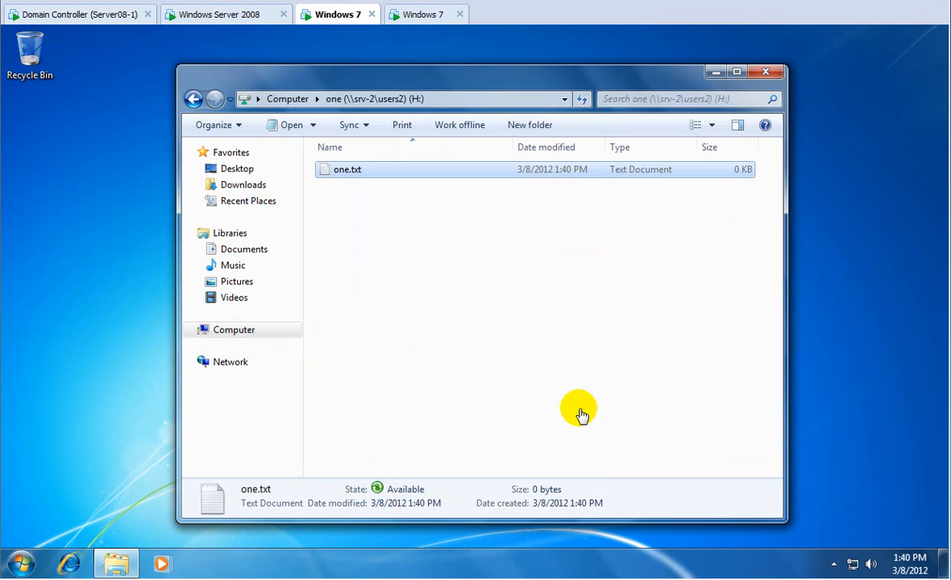
click(359, 100)
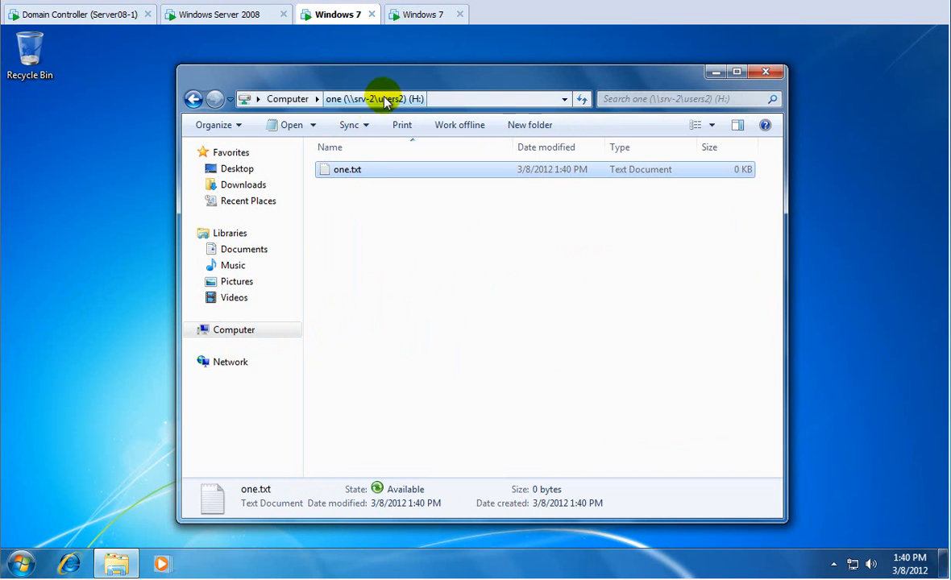
click(417, 16)
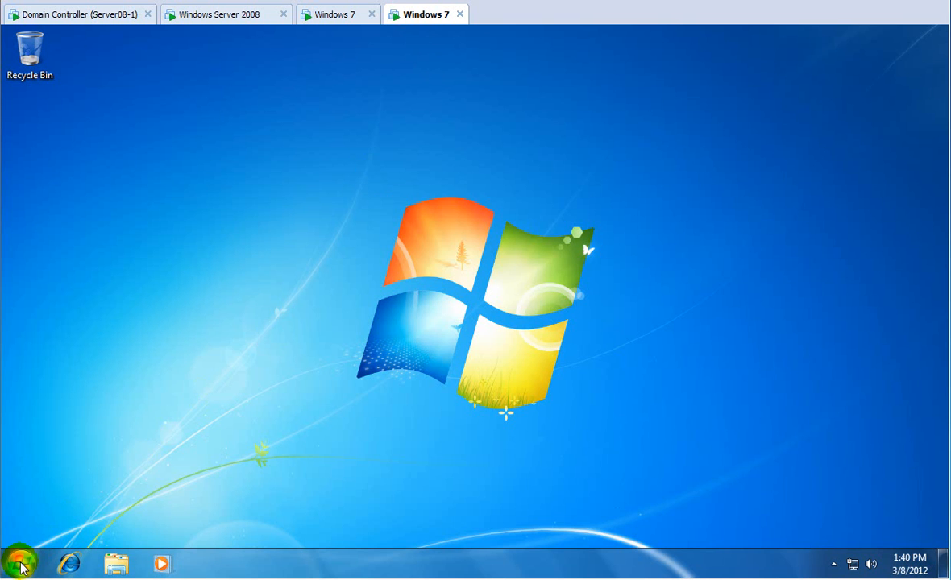
Create an empty text file named two.txt on user two's H: drive, then close Explorer.
click(21, 565)
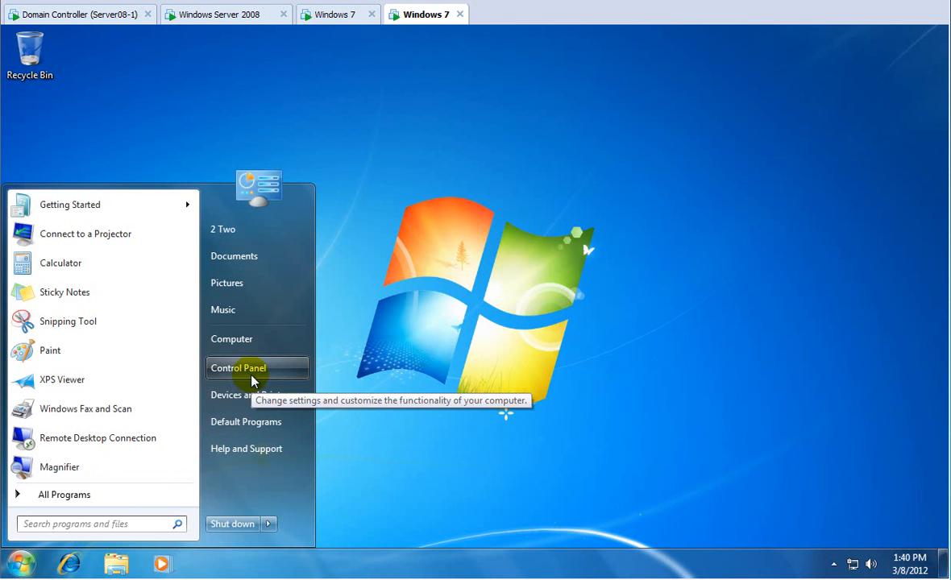
click(248, 347)
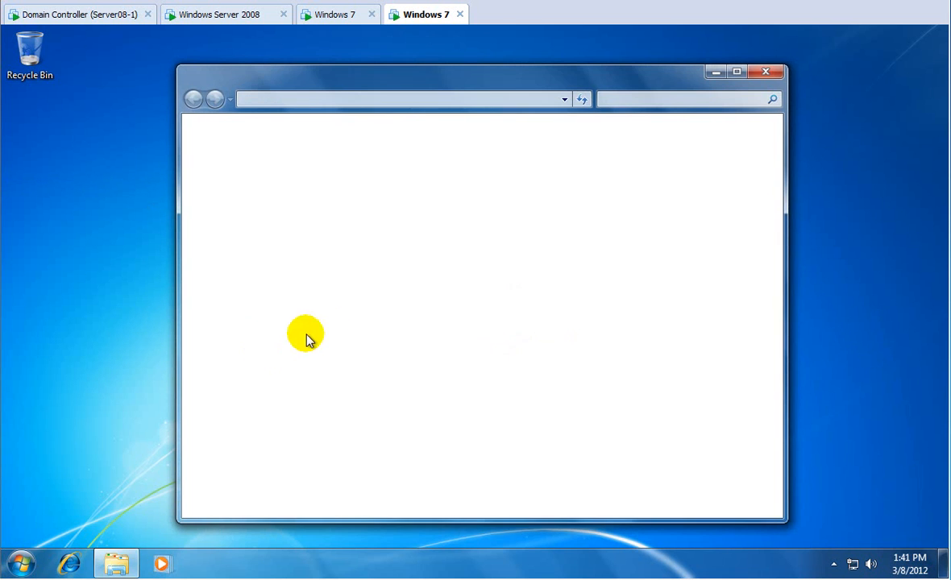
double_click(335, 316)
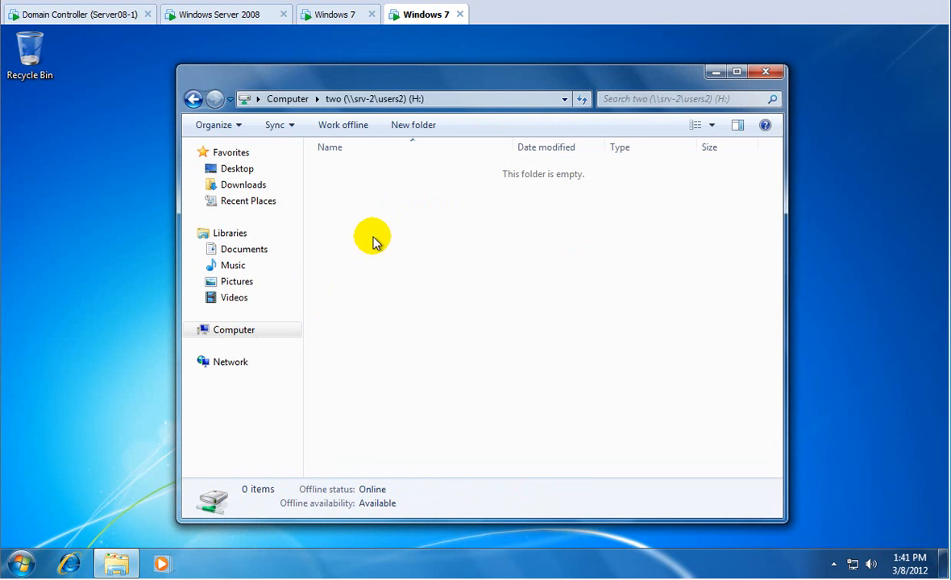
right_click(373, 240)
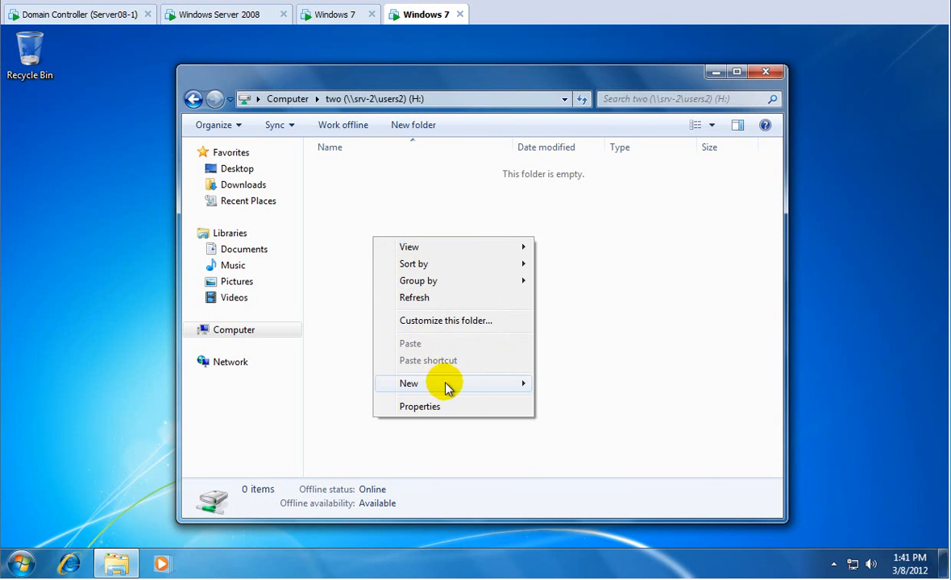
mouse_move(476, 388)
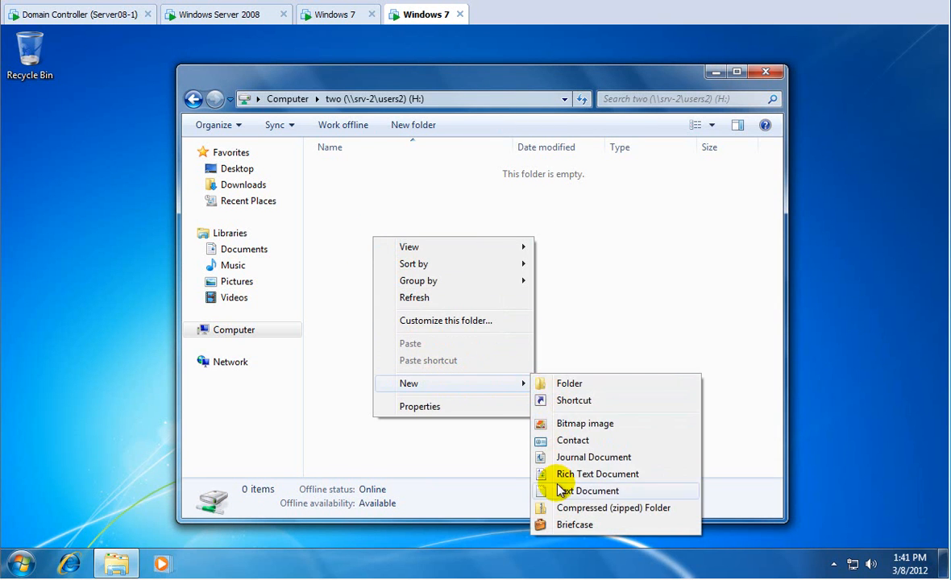
click(556, 492)
text(two.)
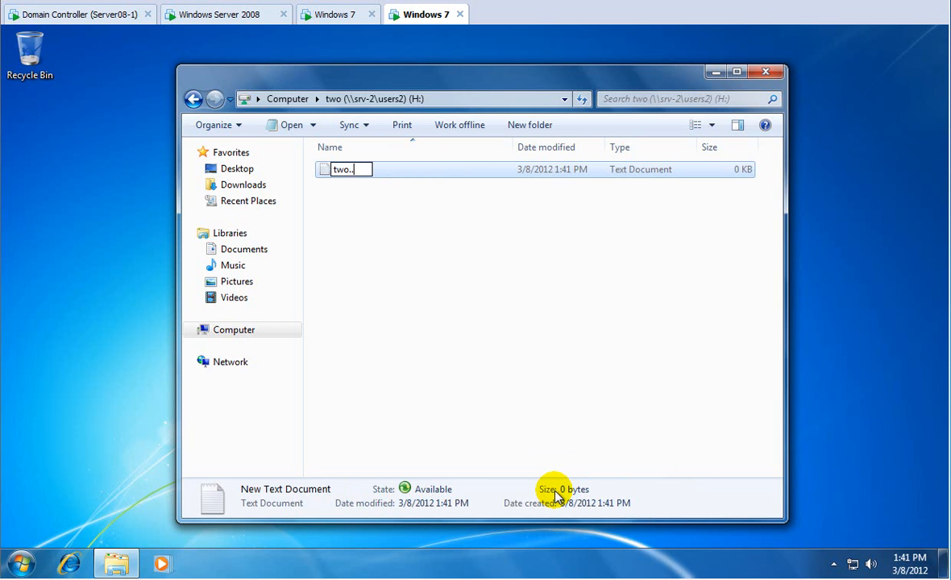
text(txt)
key(Return)
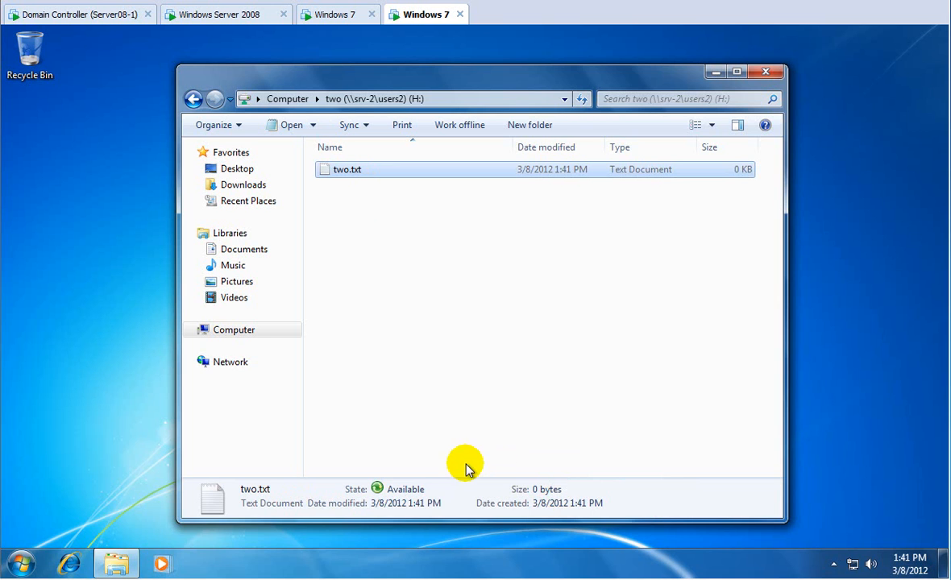
click(765, 71)
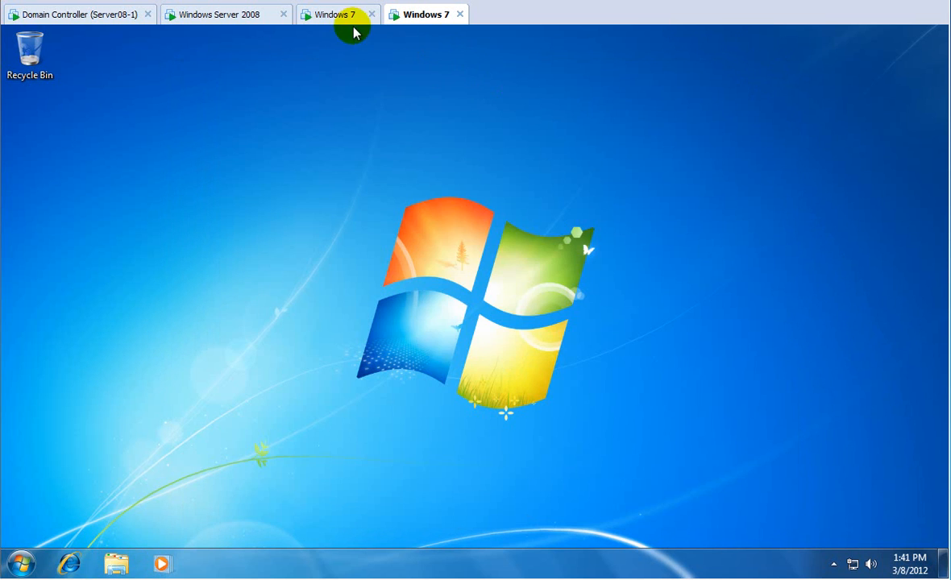
Switch to the domain controller and exit Group Policy Management via File > Exit.
click(133, 16)
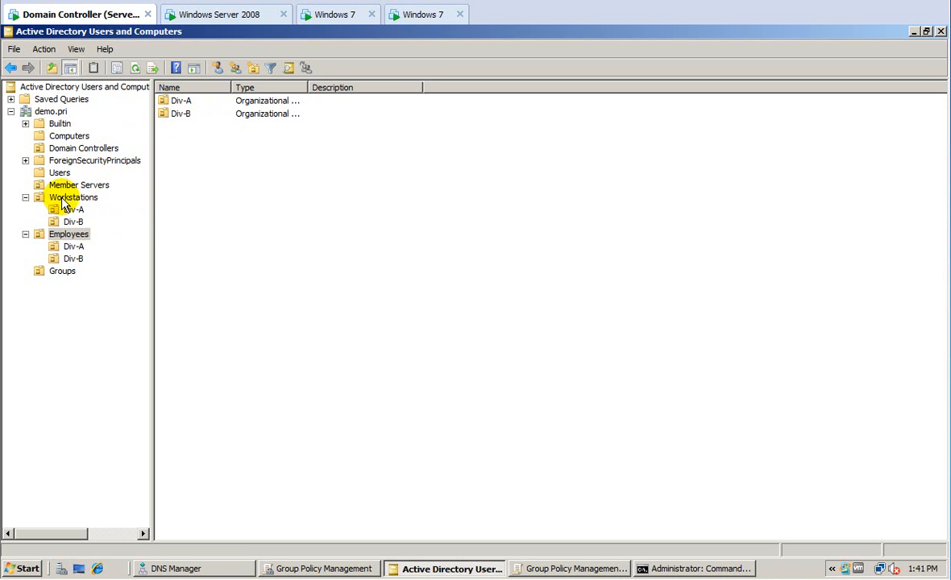
click(276, 566)
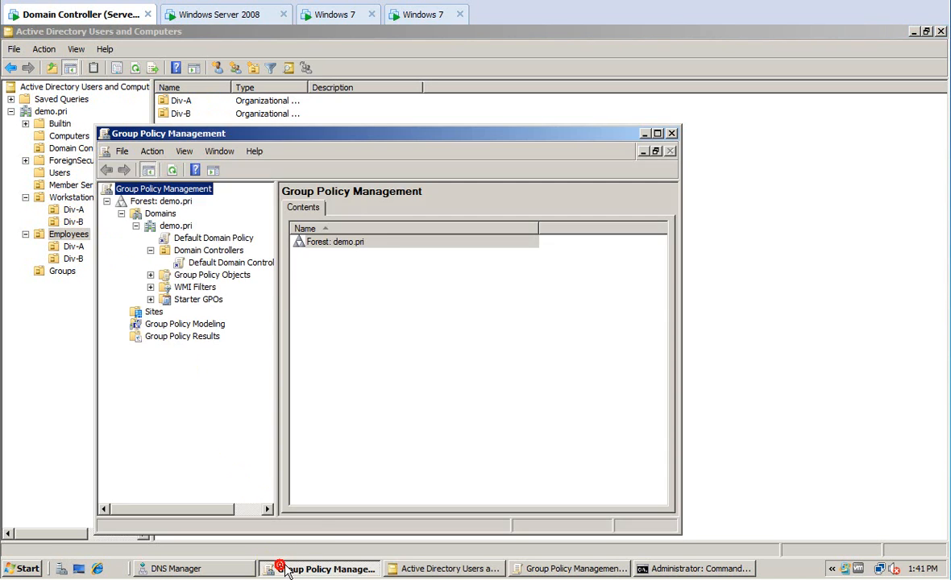
click(136, 225)
click(136, 227)
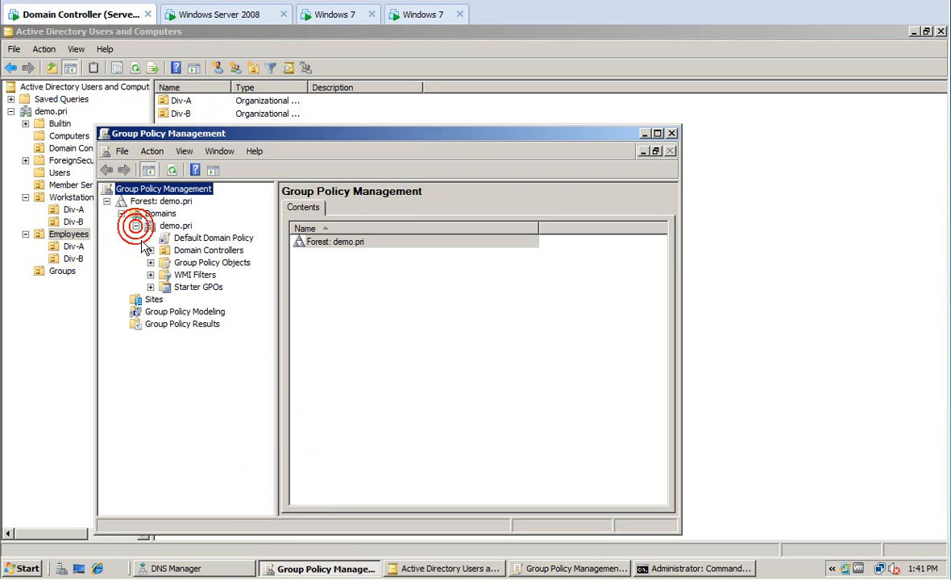
click(123, 151)
click(122, 188)
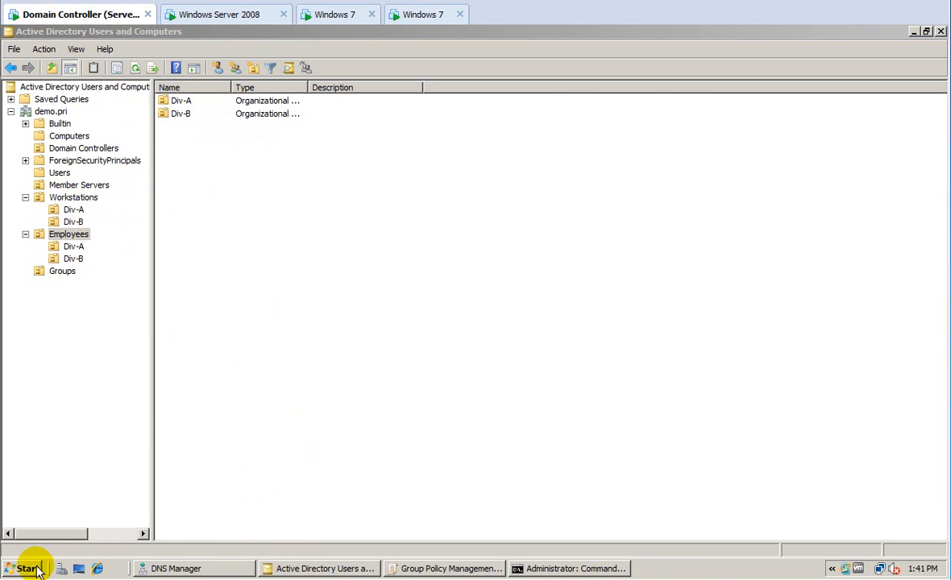
Relaunch Group Policy Management from Administrative Tools and expand Forest > Domains > demo.pri.
click(28, 567)
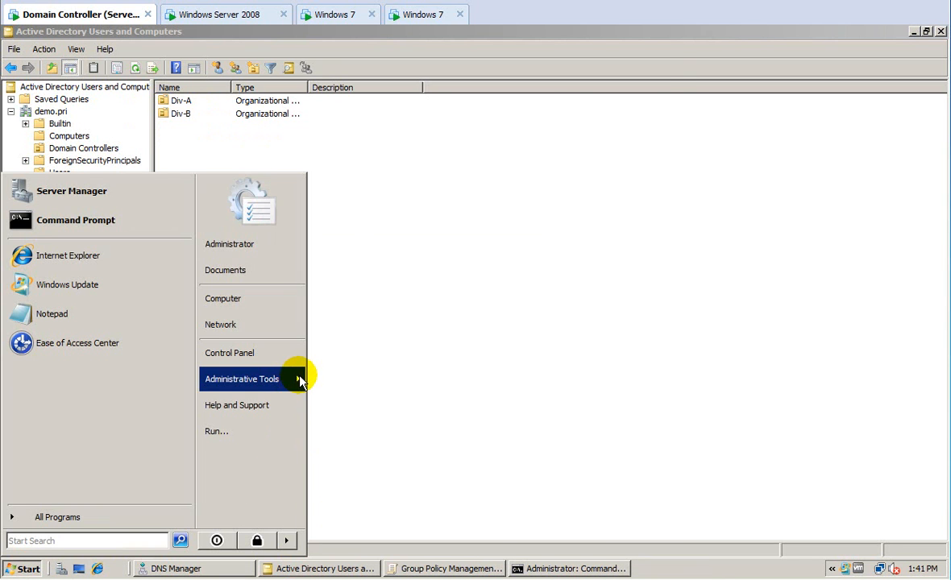
mouse_move(298, 382)
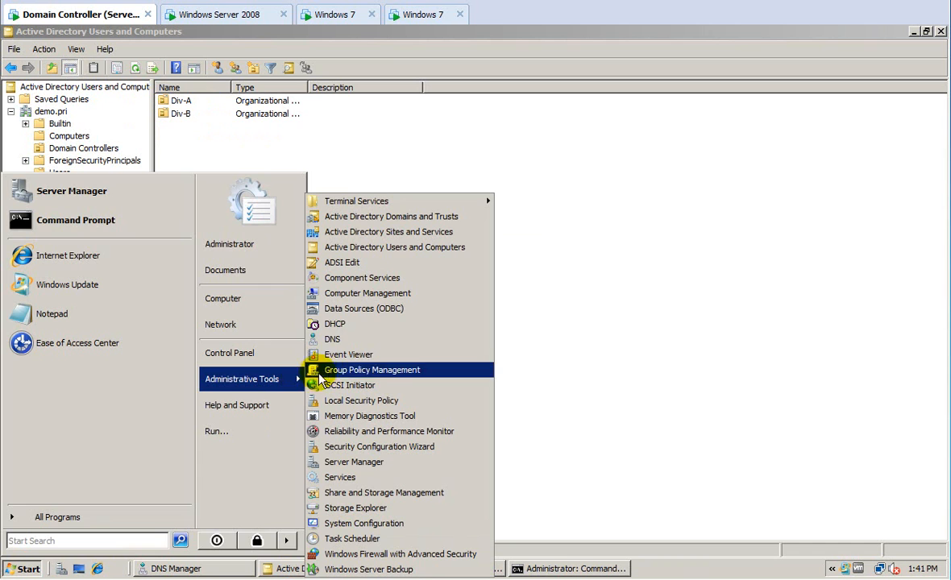
click(357, 369)
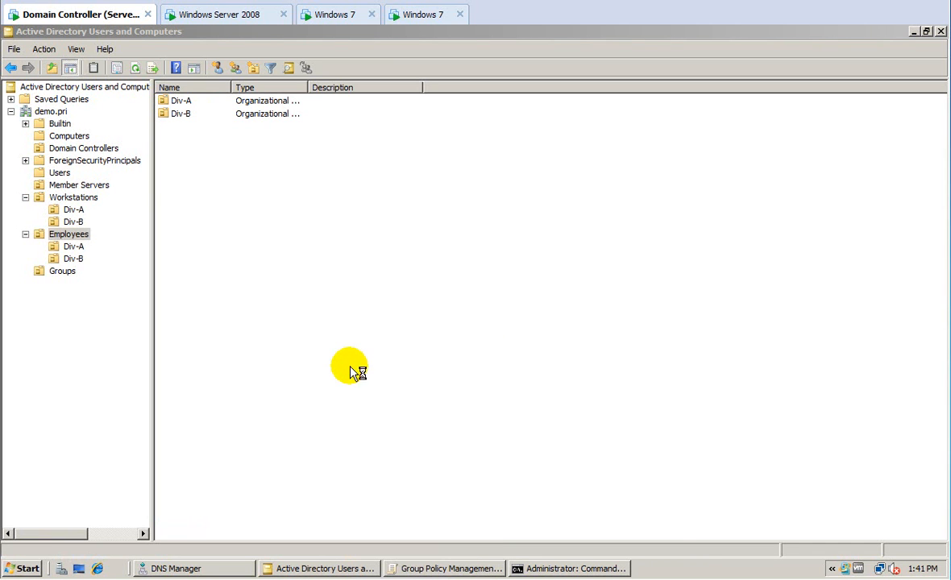
click(107, 202)
click(120, 213)
click(135, 226)
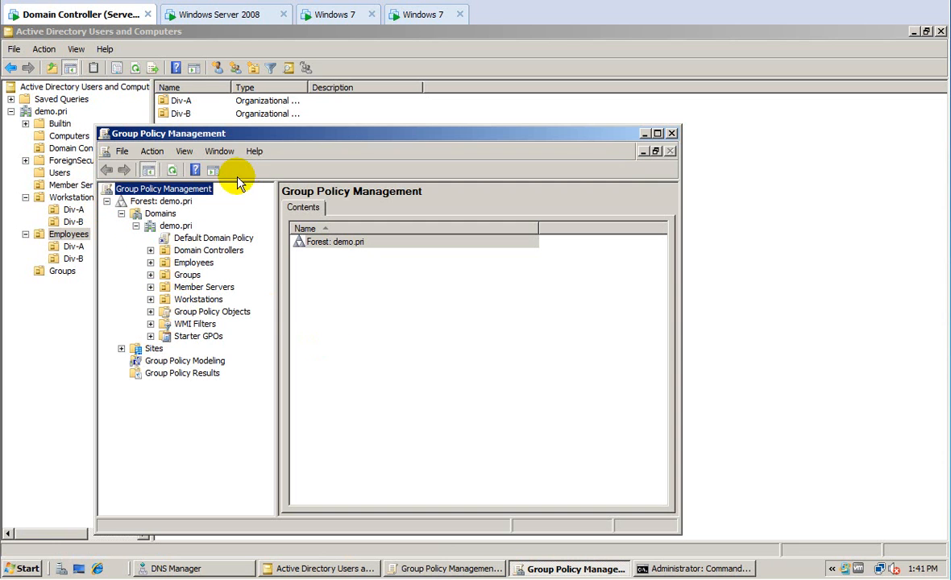
drag(321, 135, 498, 77)
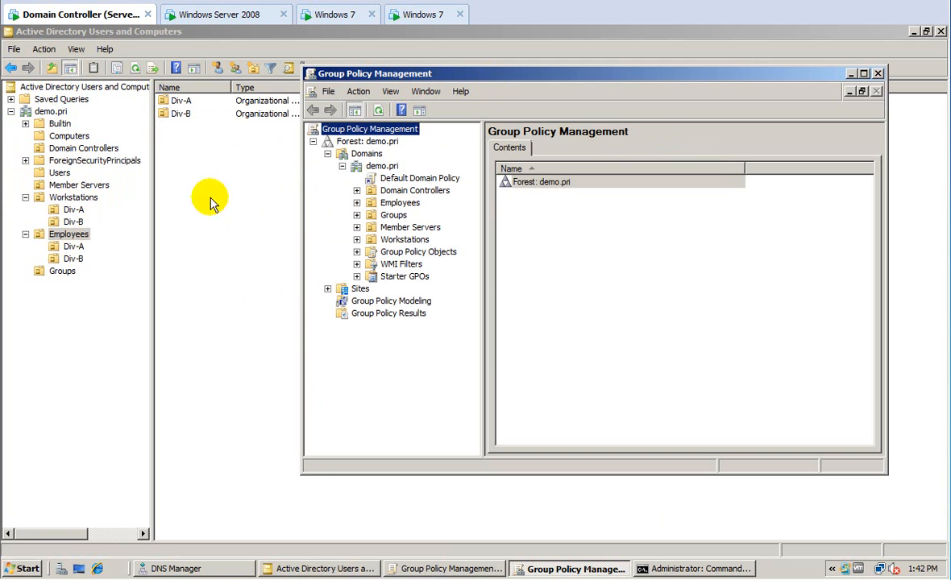
Create a GPO named GPO_All-Workstations linked to the Workstations OU.
click(357, 239)
click(403, 240)
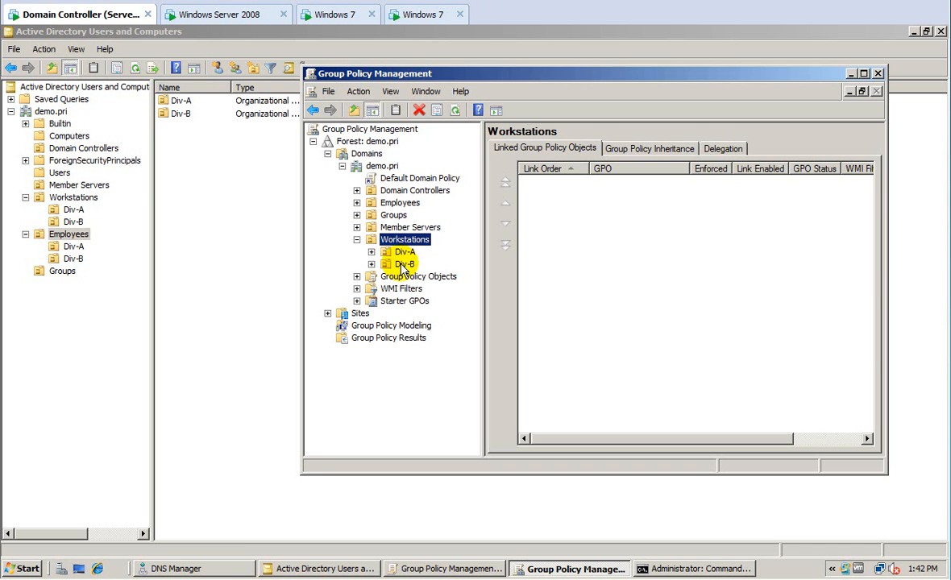
right_click(404, 240)
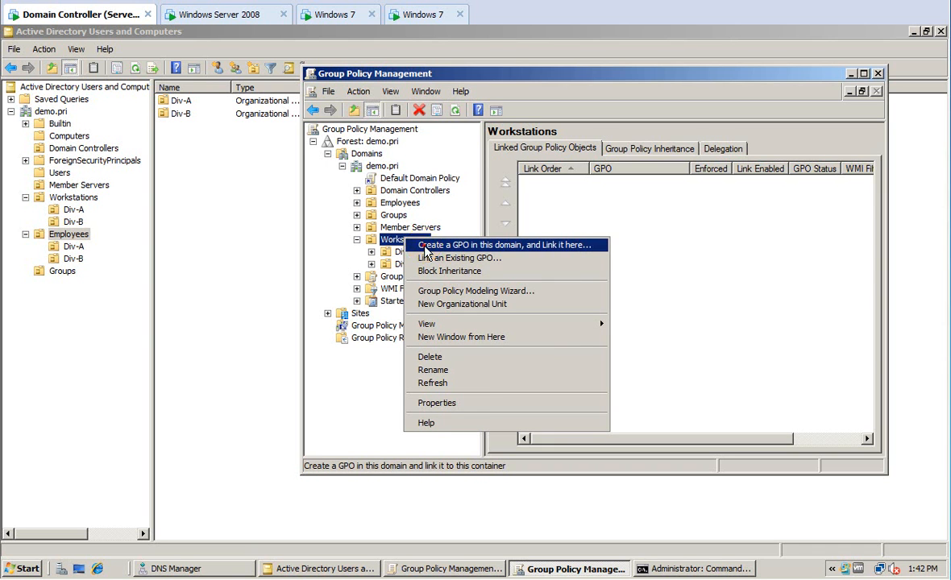
click(427, 252)
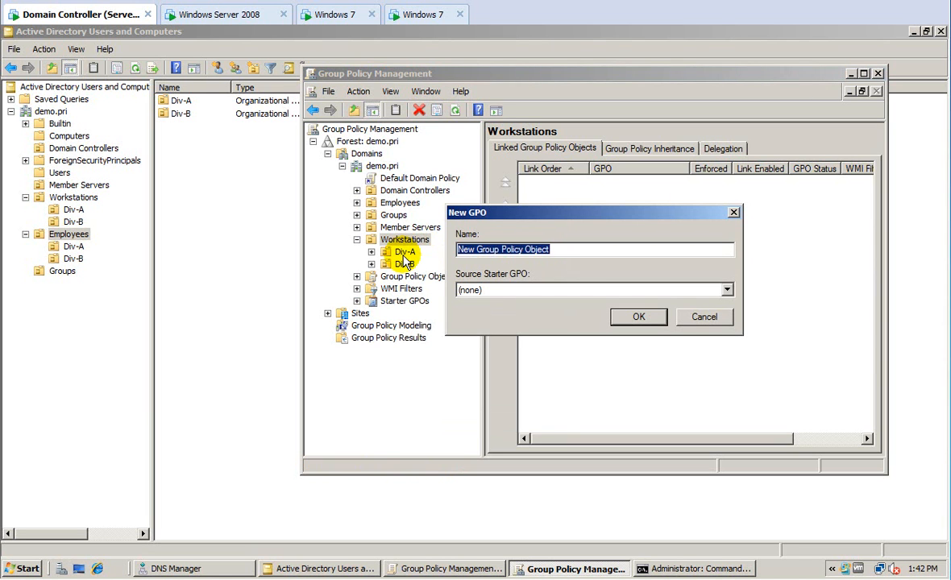
text(GPO_Workstations)
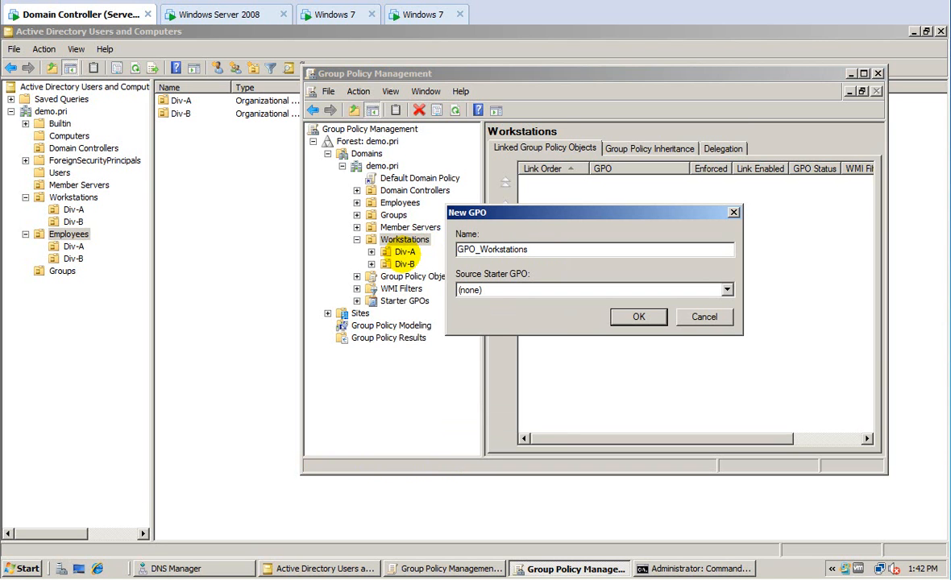
text(All-)
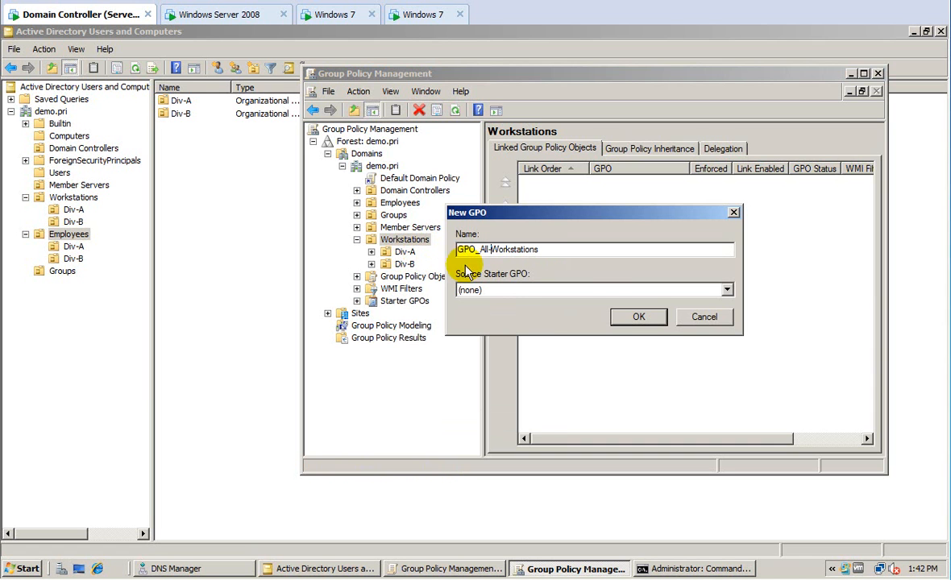
click(635, 318)
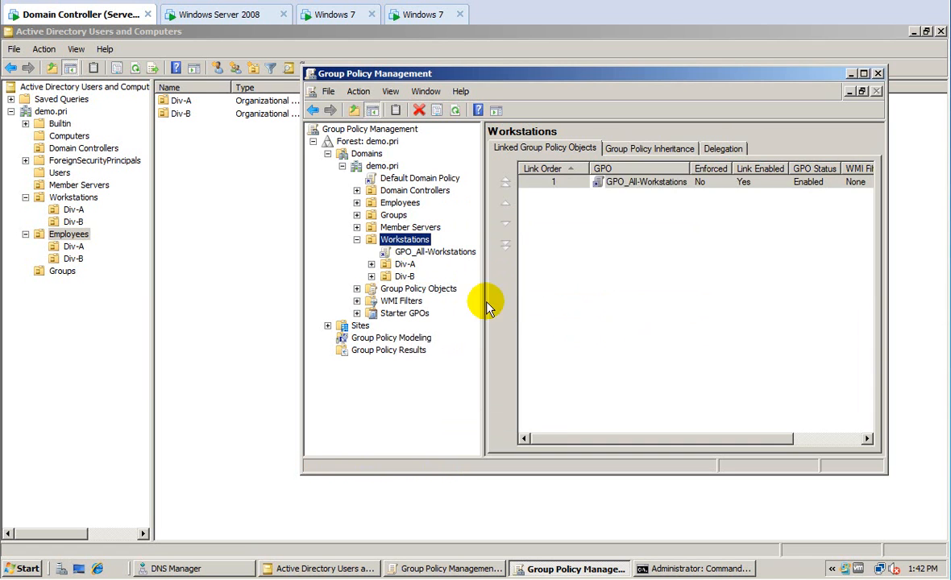
Select the GPO_All-Workstations link to display its scope details.
click(421, 251)
click(703, 305)
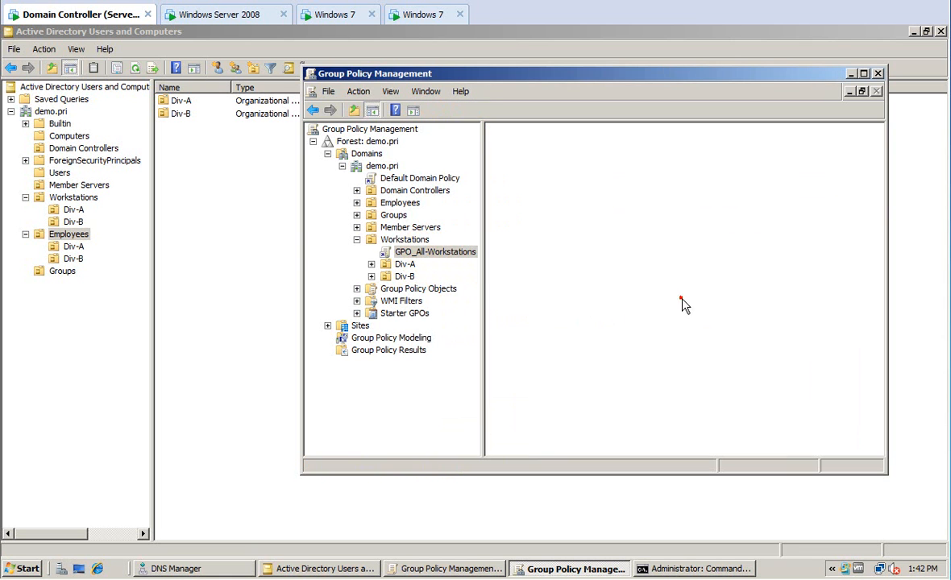
click(390, 290)
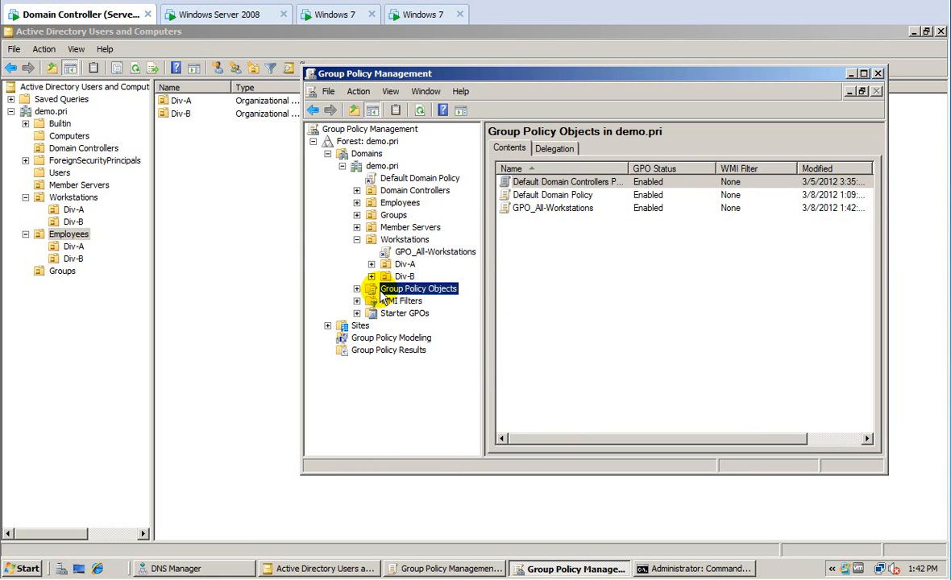
click(427, 252)
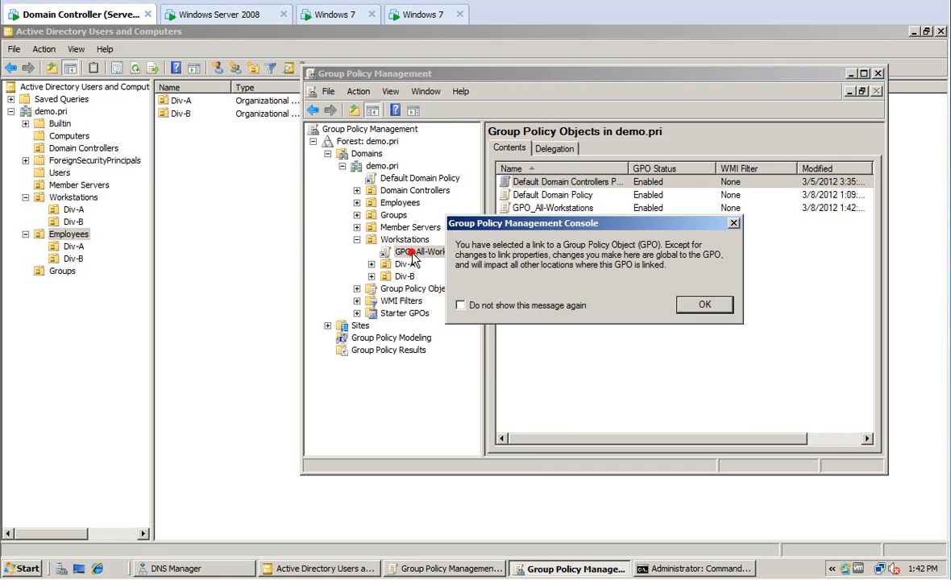
click(698, 305)
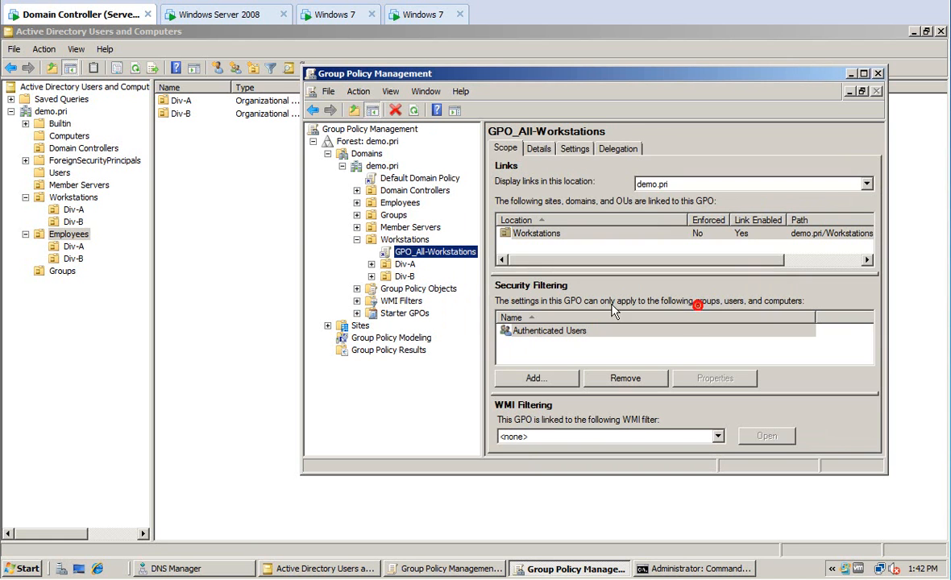
right_click(431, 251)
Edit GPO_All-Workstations and expand Computer Configuration down to Local Policies > Security Options.
click(457, 258)
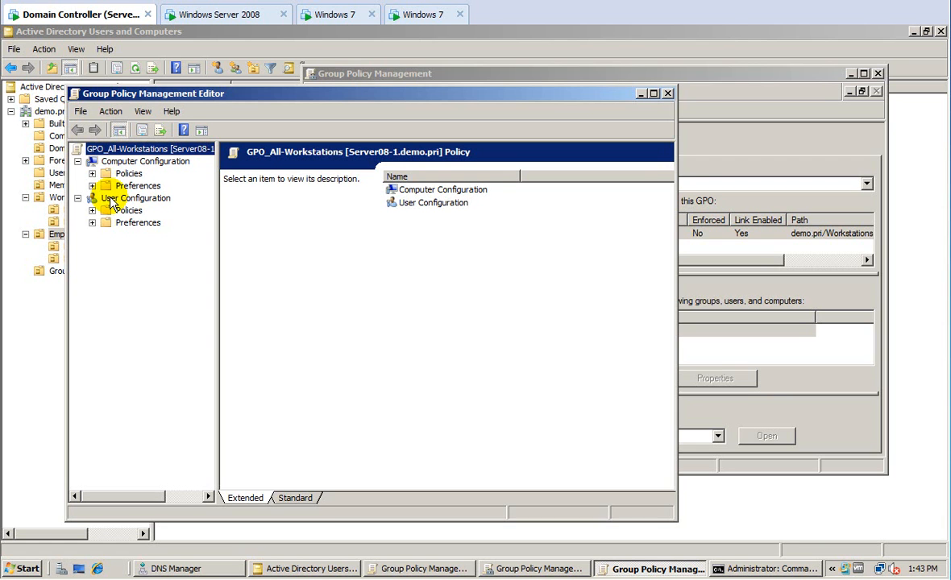
drag(266, 98, 392, 112)
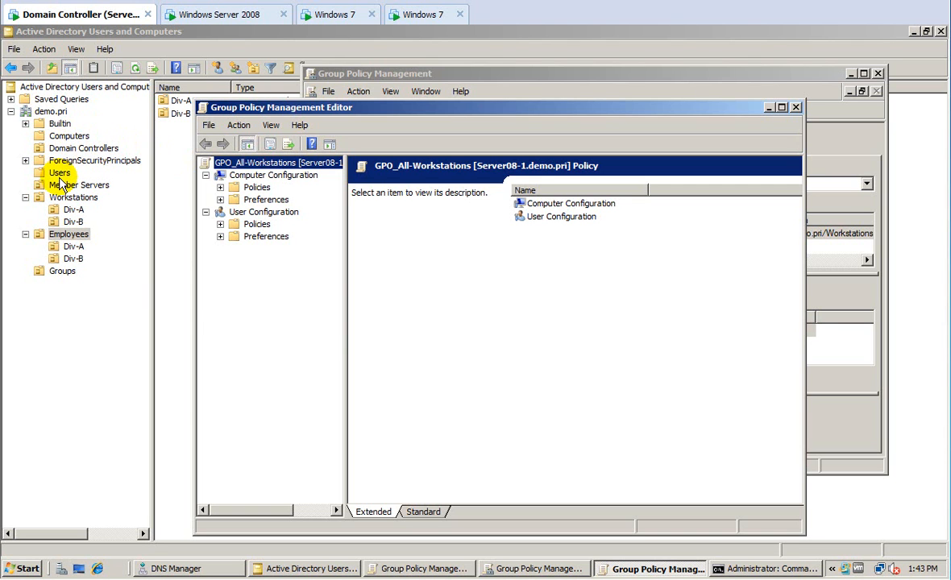
click(220, 187)
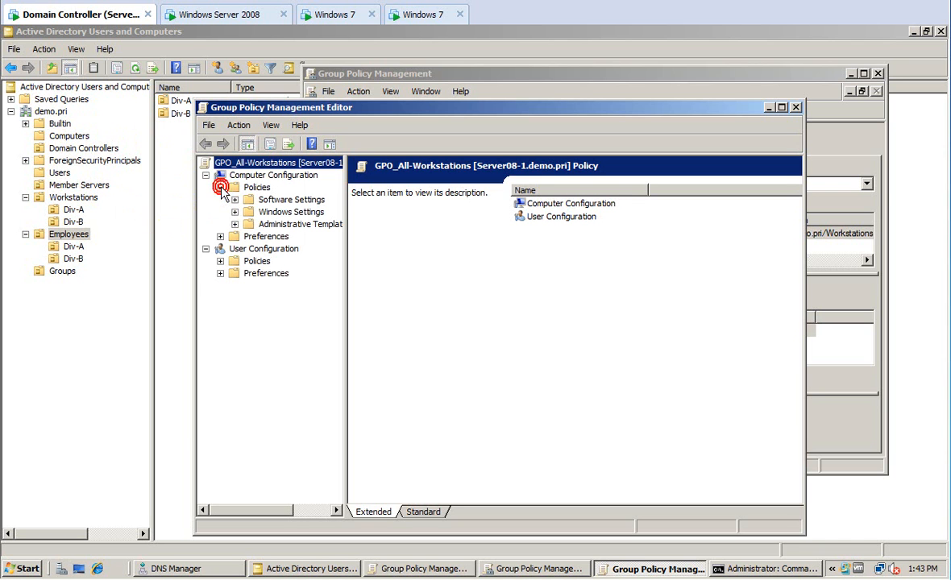
click(235, 212)
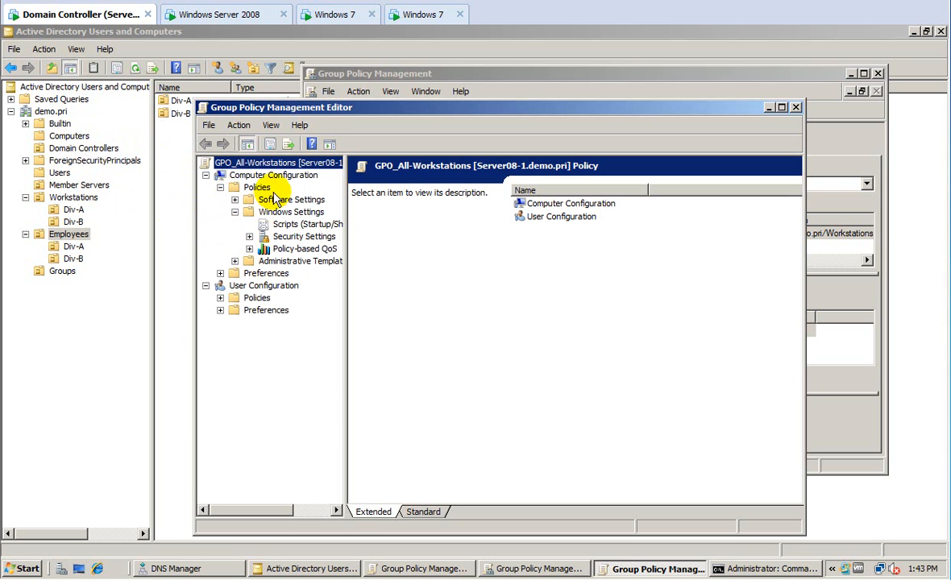
click(281, 238)
click(249, 237)
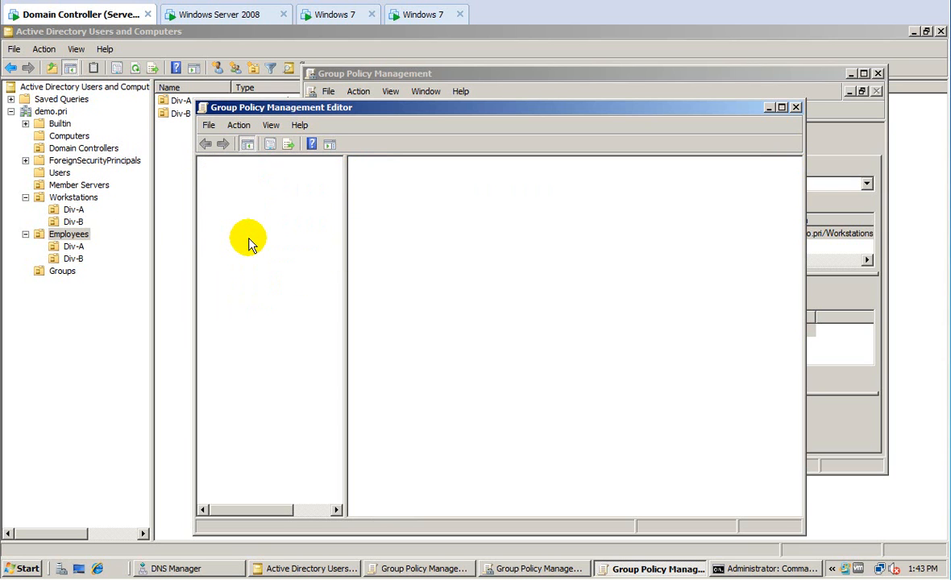
click(249, 237)
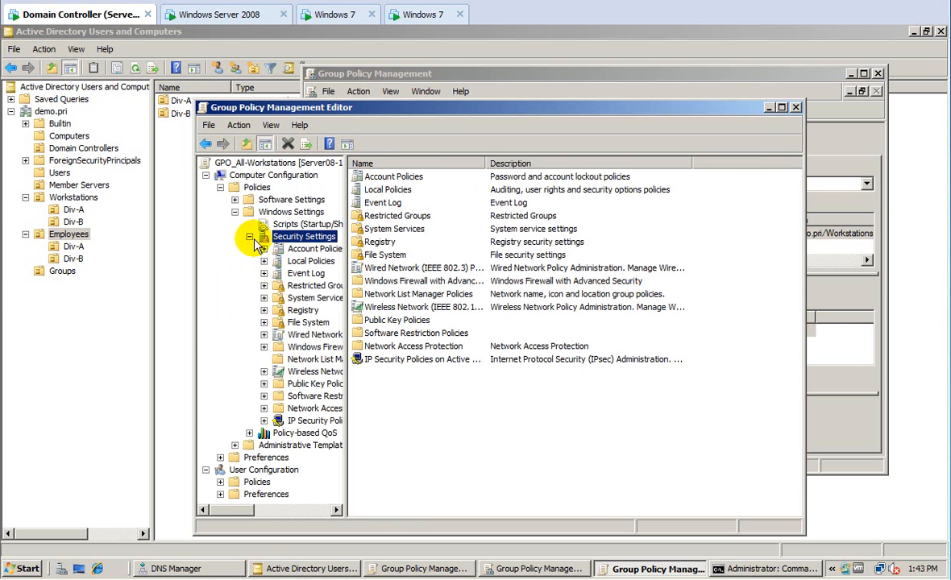
click(264, 262)
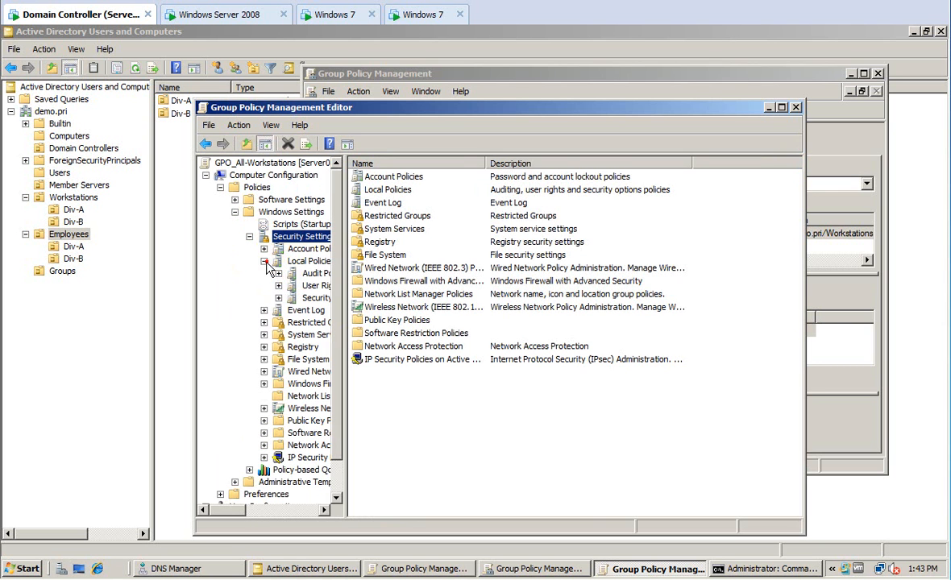
click(310, 298)
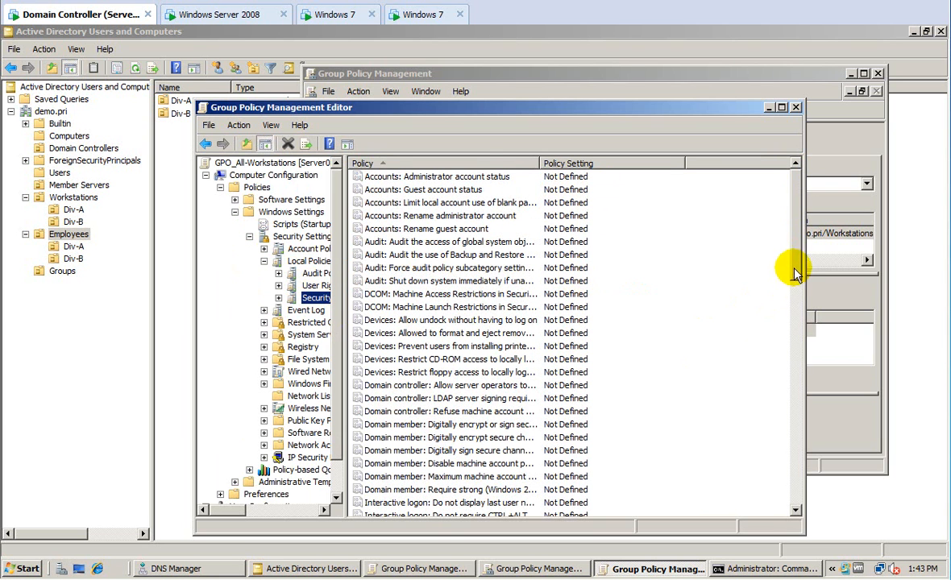
Define the 'Do not display last user name' policy as Enabled.
scroll(794, 277, down, 3)
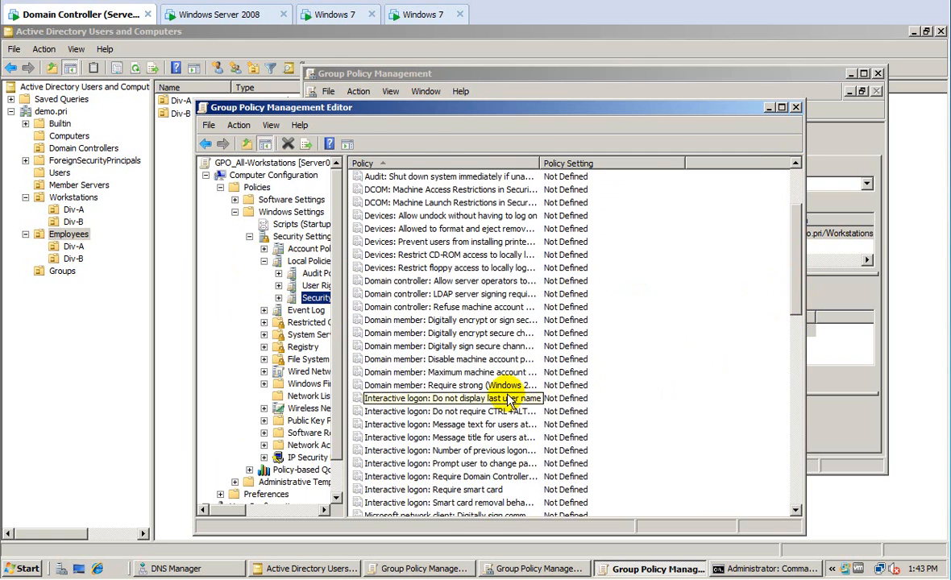
double_click(508, 398)
click(362, 214)
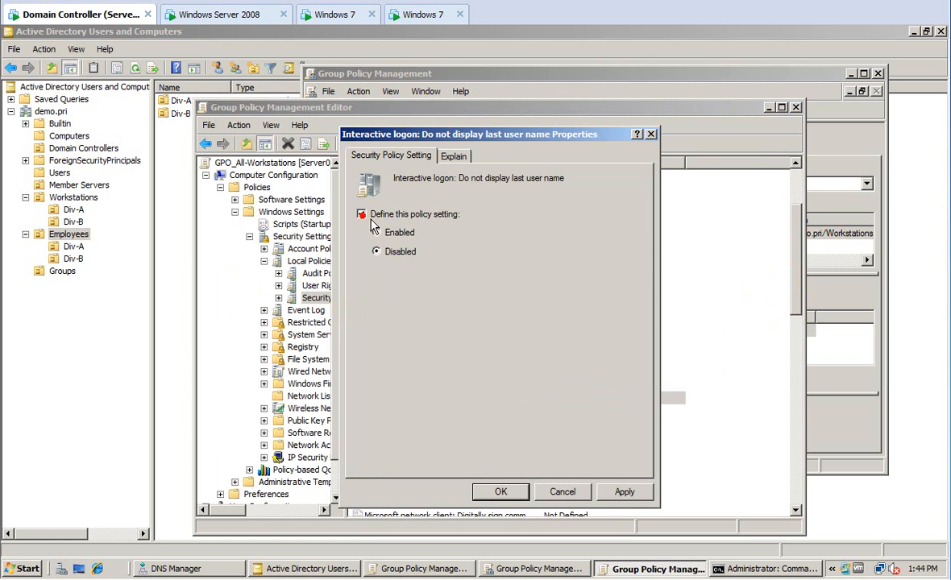
click(376, 232)
click(617, 495)
click(502, 493)
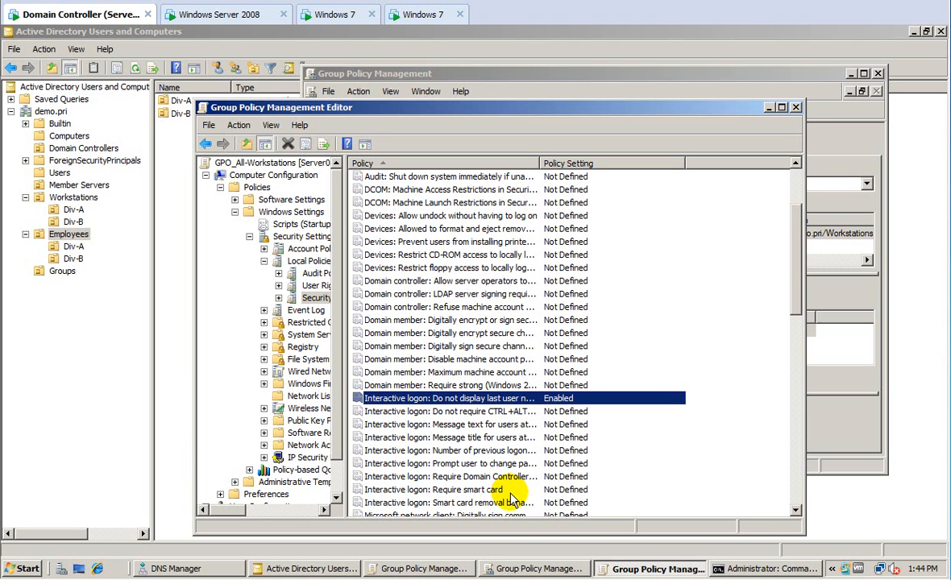
Set the logon message title policy to 'Attention'.
double_click(470, 438)
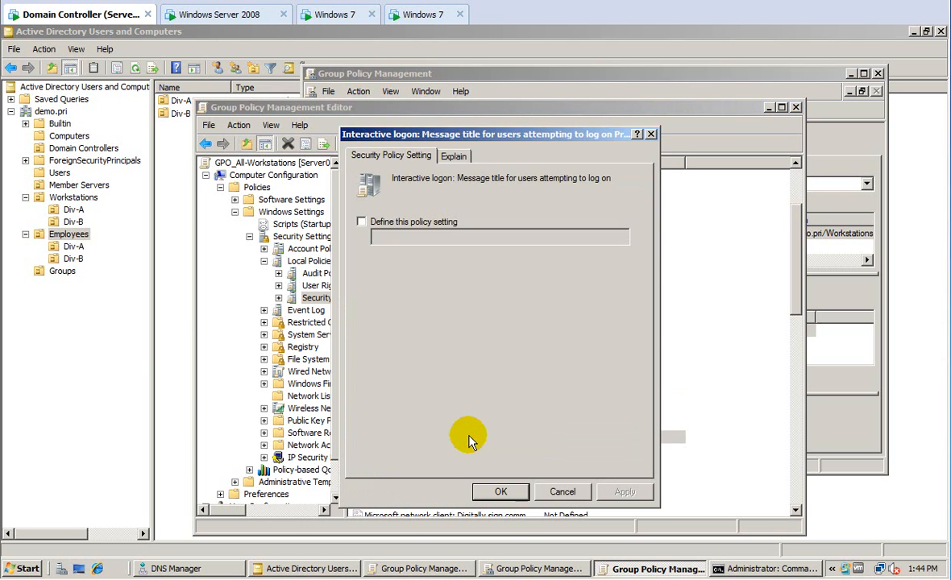
click(362, 222)
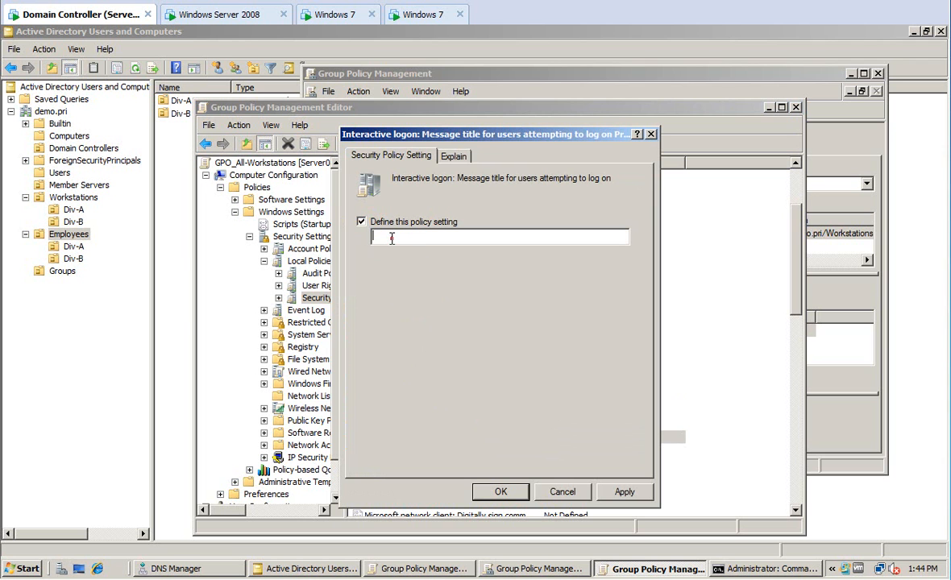
text(Attention)
key(Return)
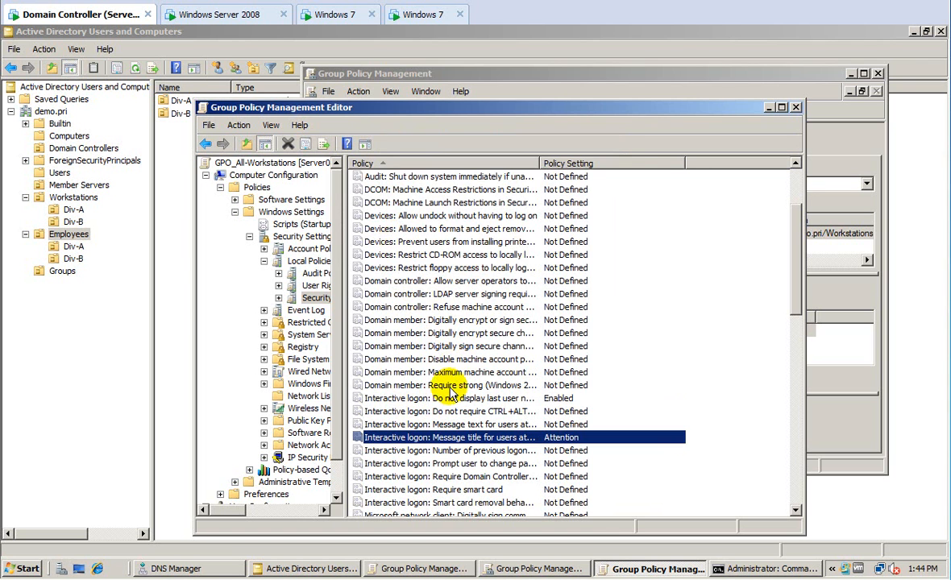
Set the logon message text to 'Work no Play! Have a nice day ;)' and close both policy consoles.
double_click(444, 425)
click(362, 221)
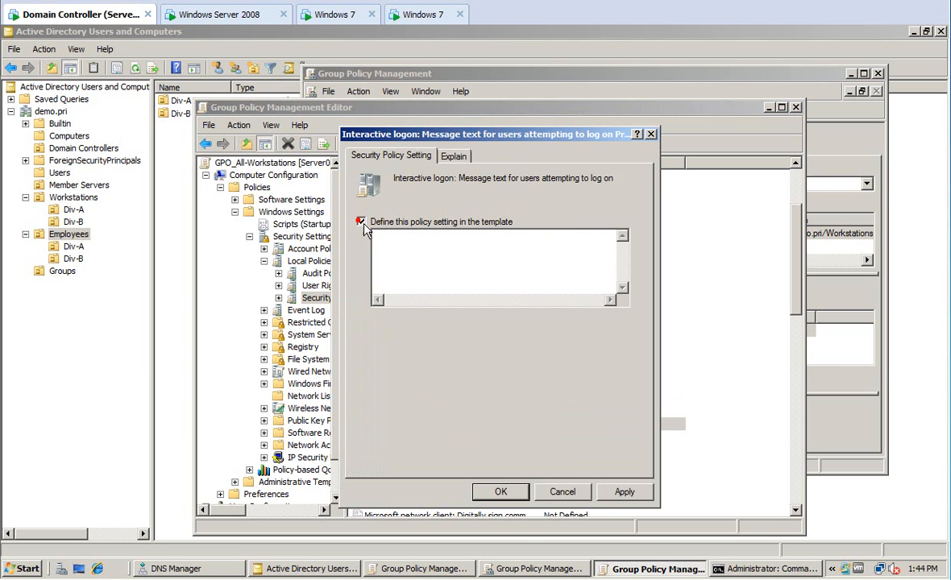
click(390, 242)
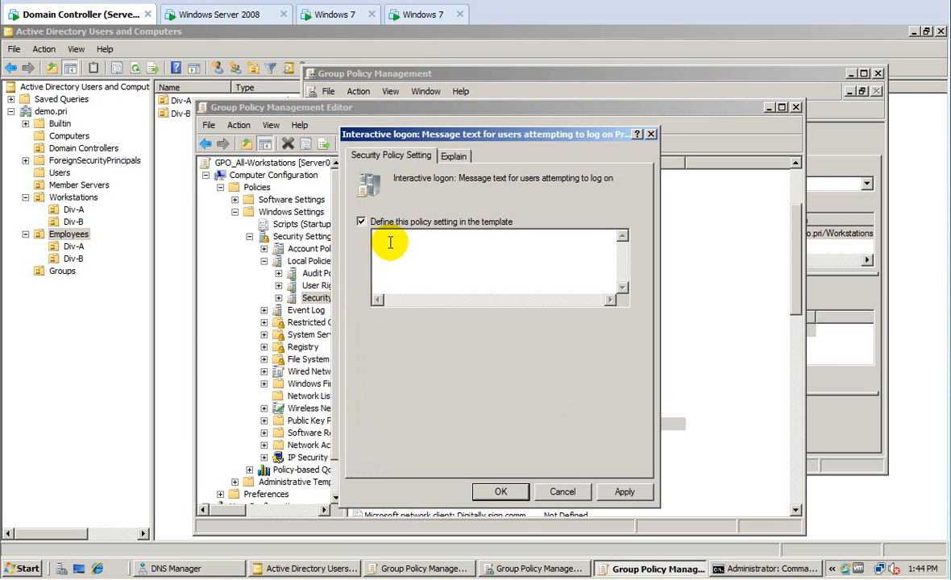
text(Work no Play!   Have a nice day ;))
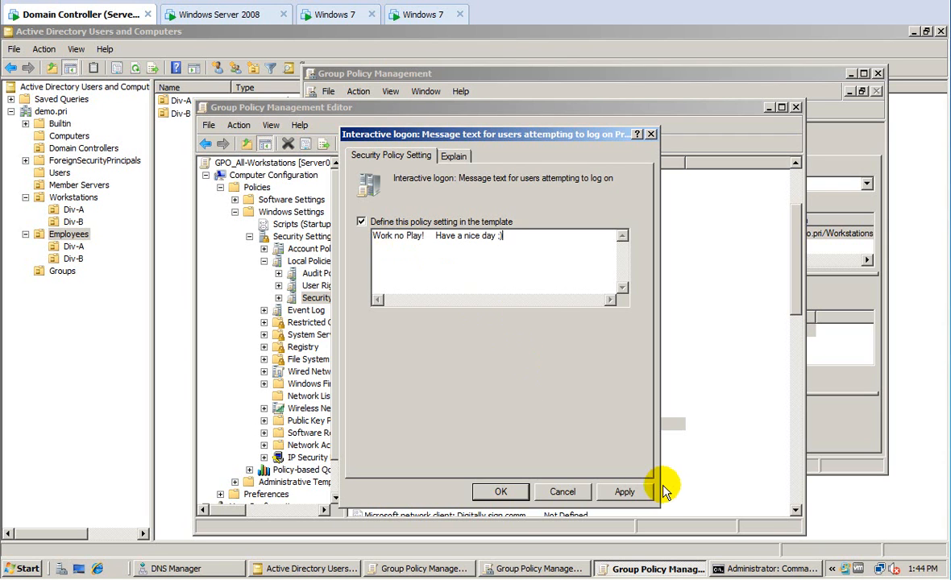
click(633, 492)
click(506, 493)
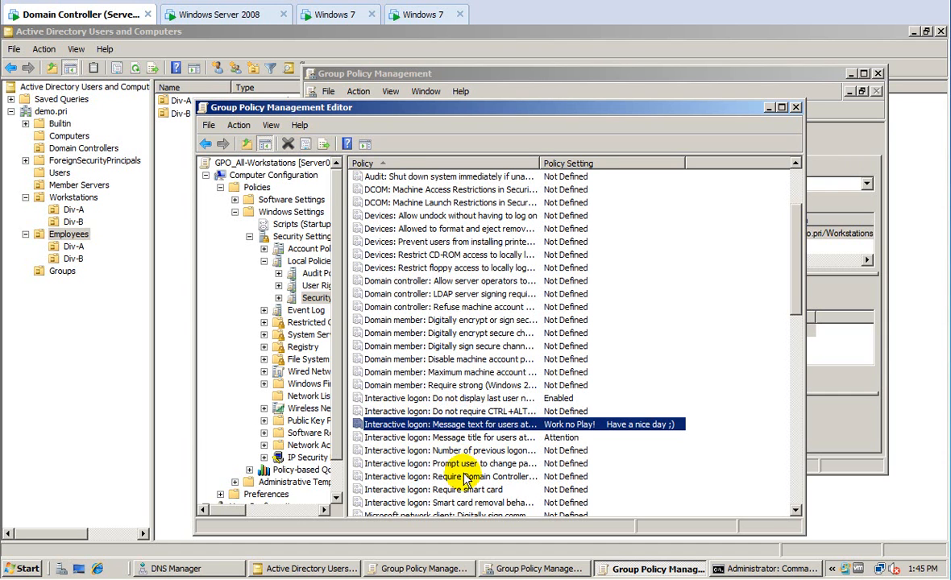
double_click(206, 110)
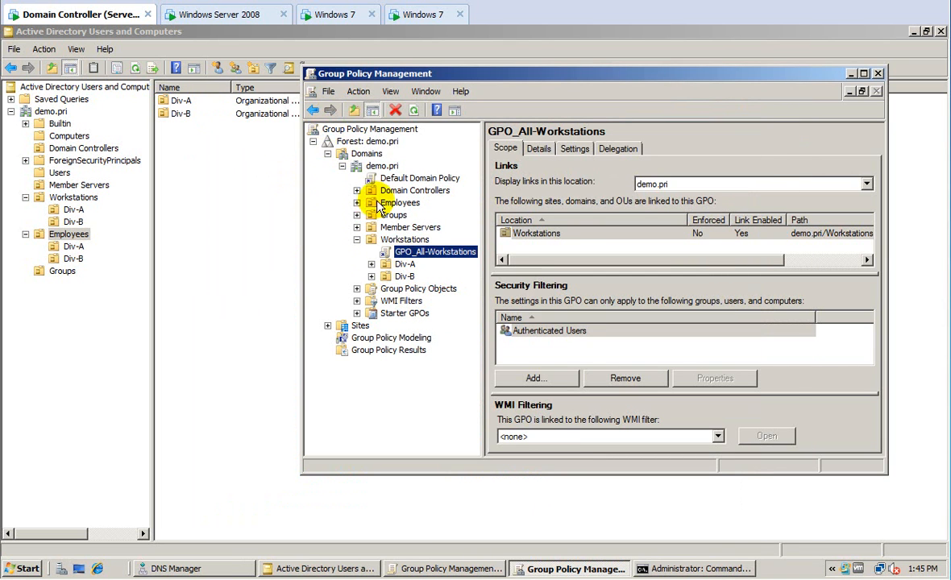
double_click(310, 75)
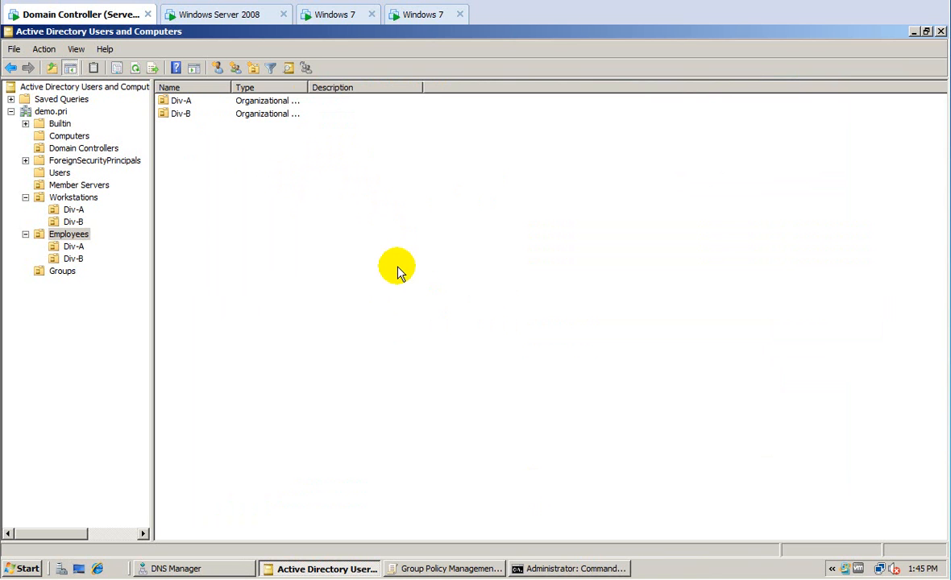
Close the H: drive window on the first Windows 7 client and restart it.
click(331, 15)
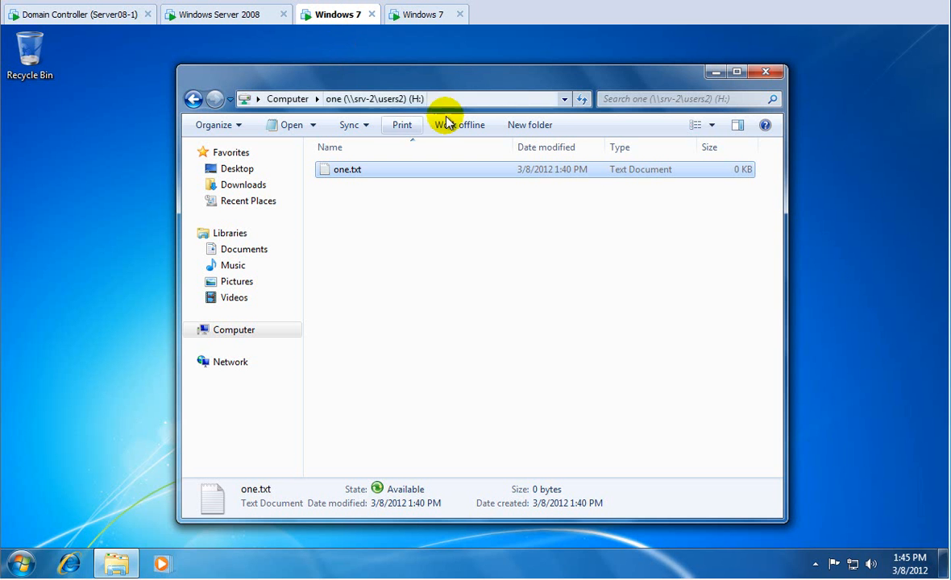
click(765, 72)
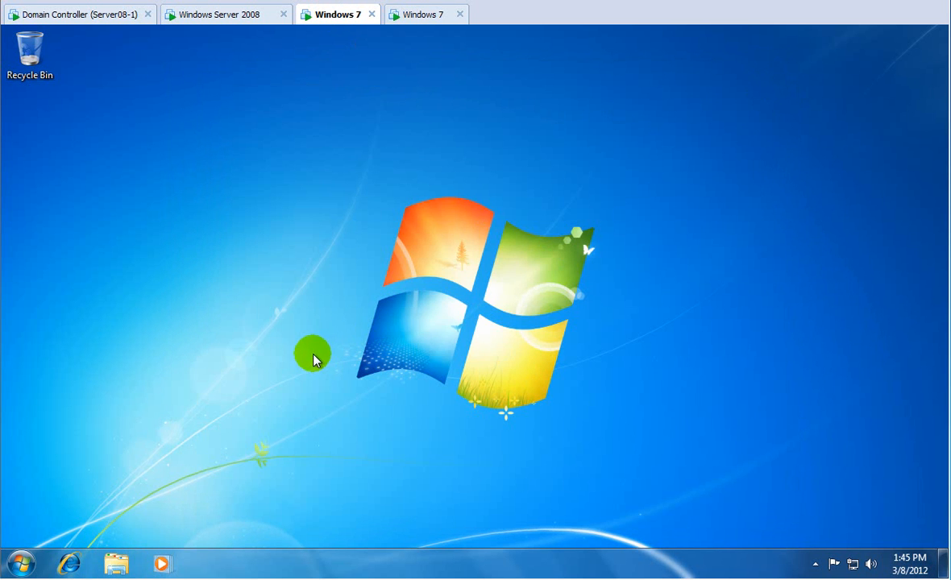
click(21, 563)
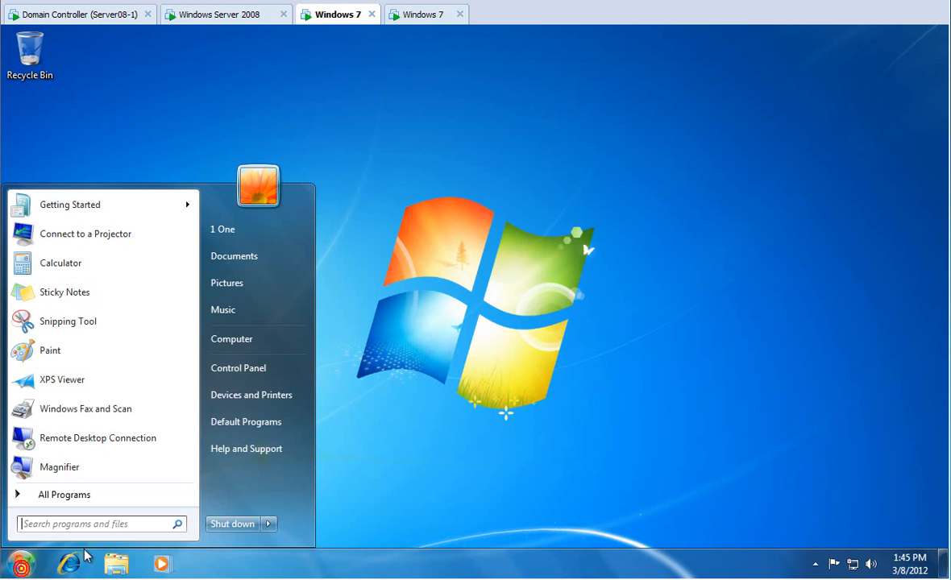
click(268, 524)
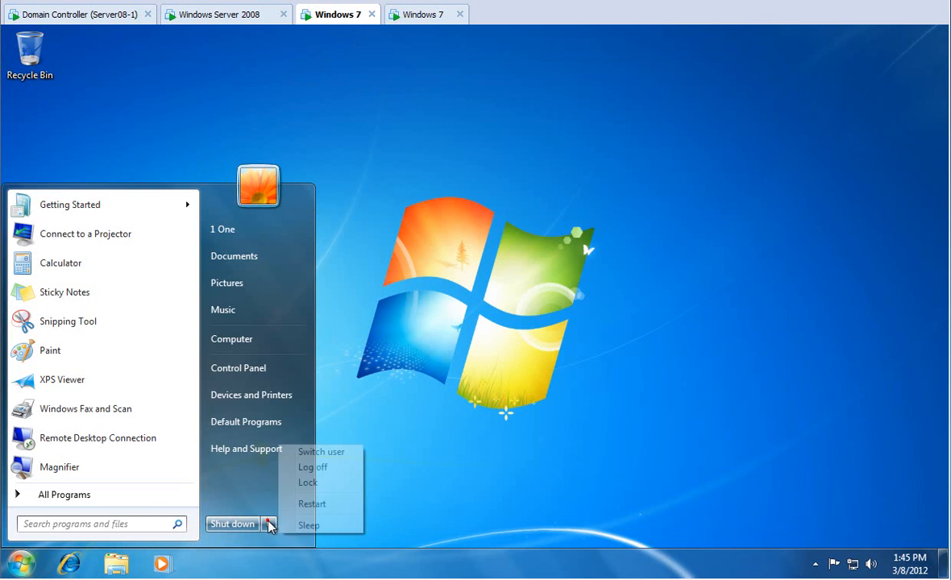
click(316, 504)
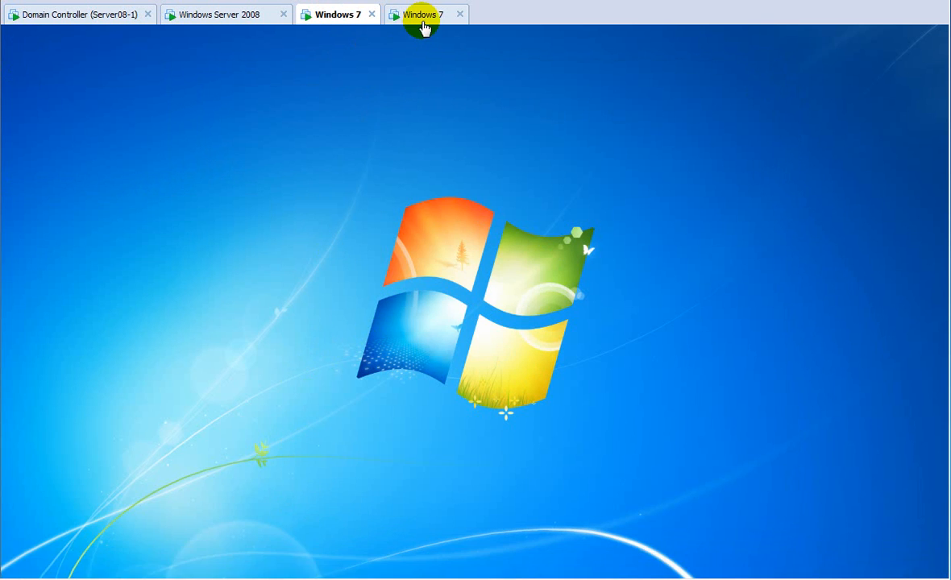
Restart the second Windows 7 client, then return to the Windows Server 2008 machine.
click(422, 20)
click(21, 565)
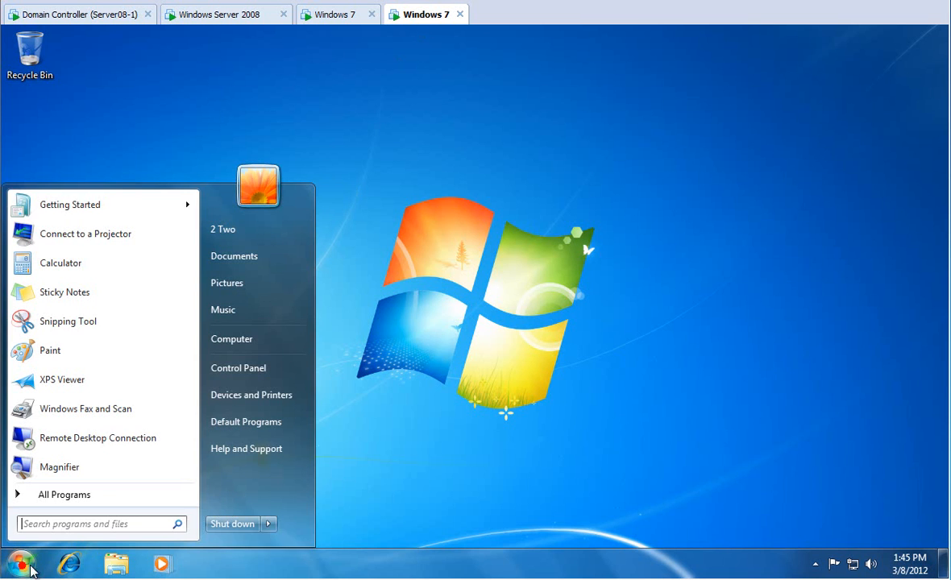
click(270, 525)
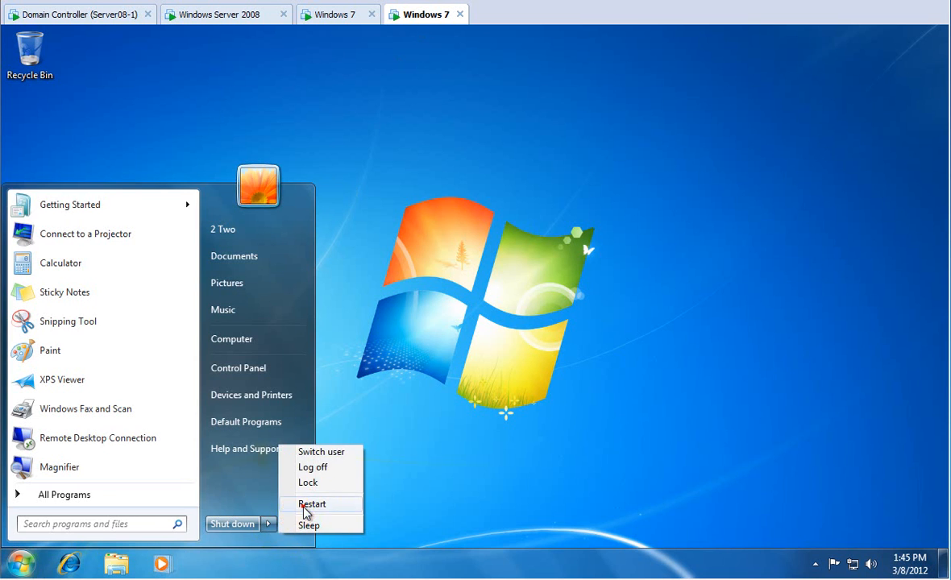
click(308, 505)
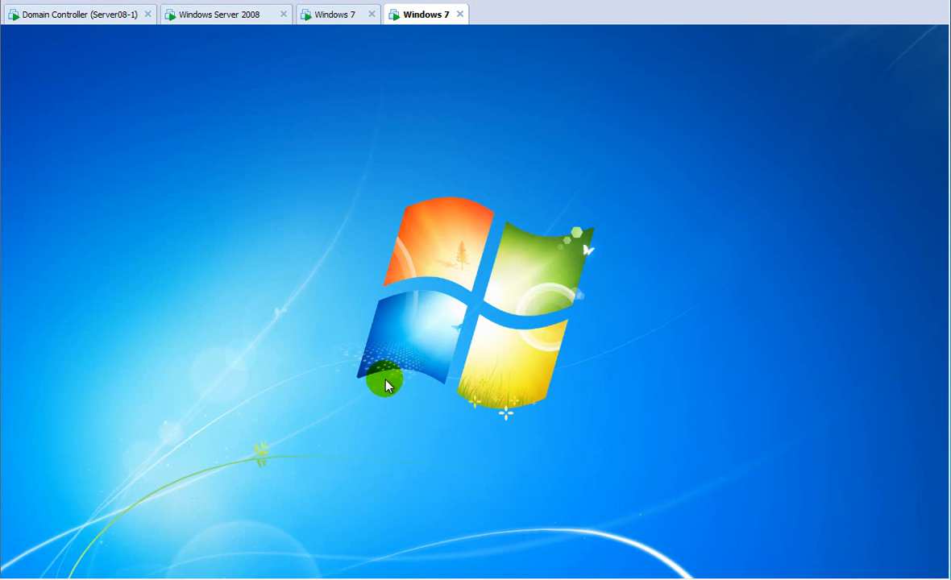
click(205, 16)
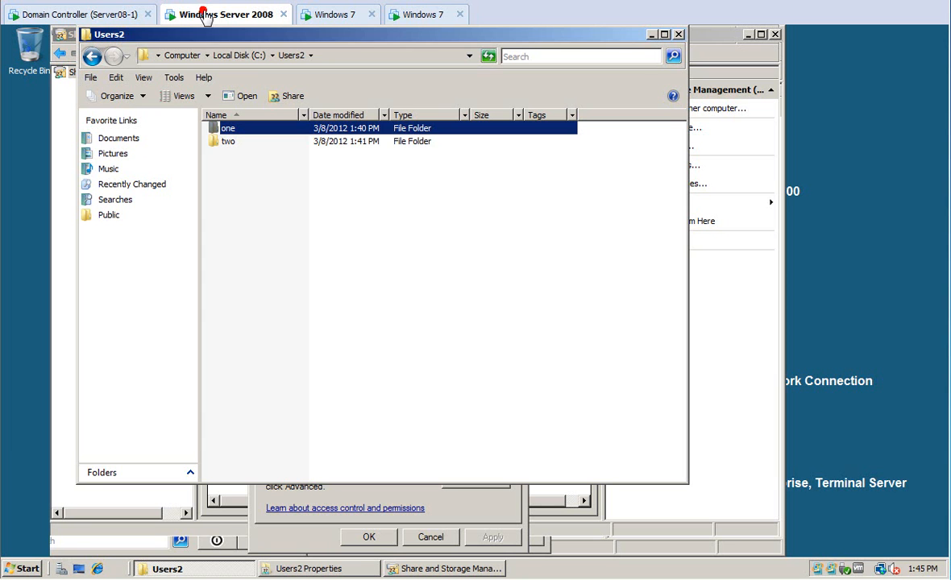
Close the Users2 windows, review the Employees share's NTFS permissions unchanged, and apply its properties.
click(678, 34)
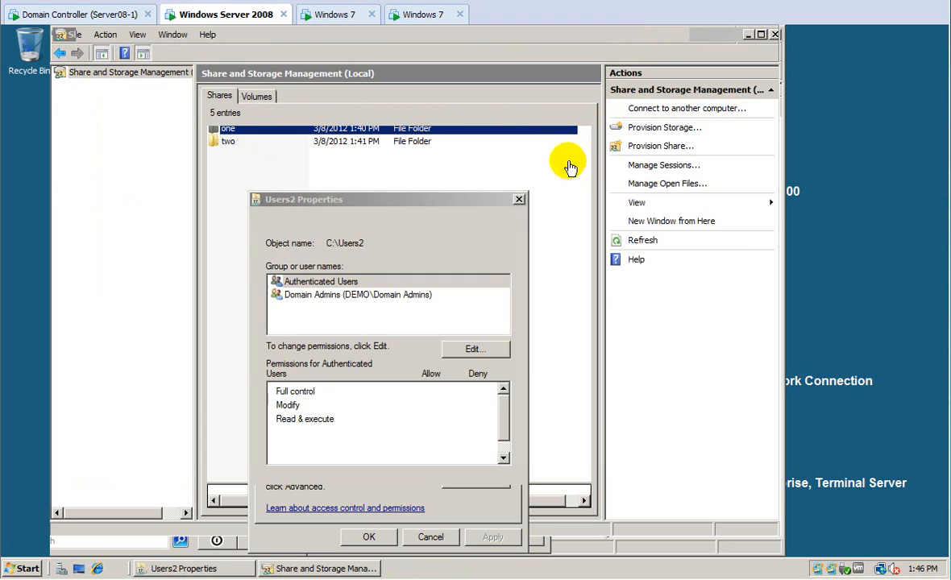
click(369, 536)
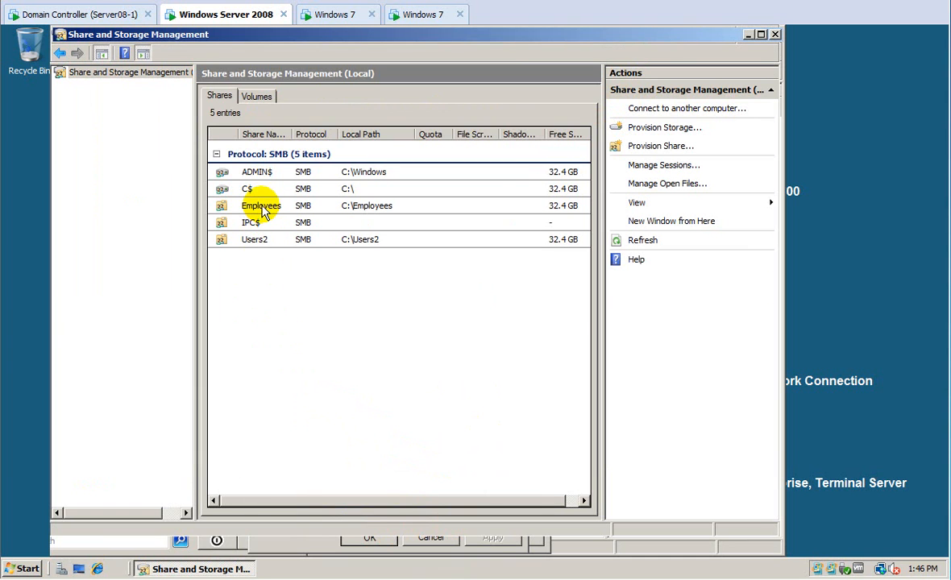
click(262, 208)
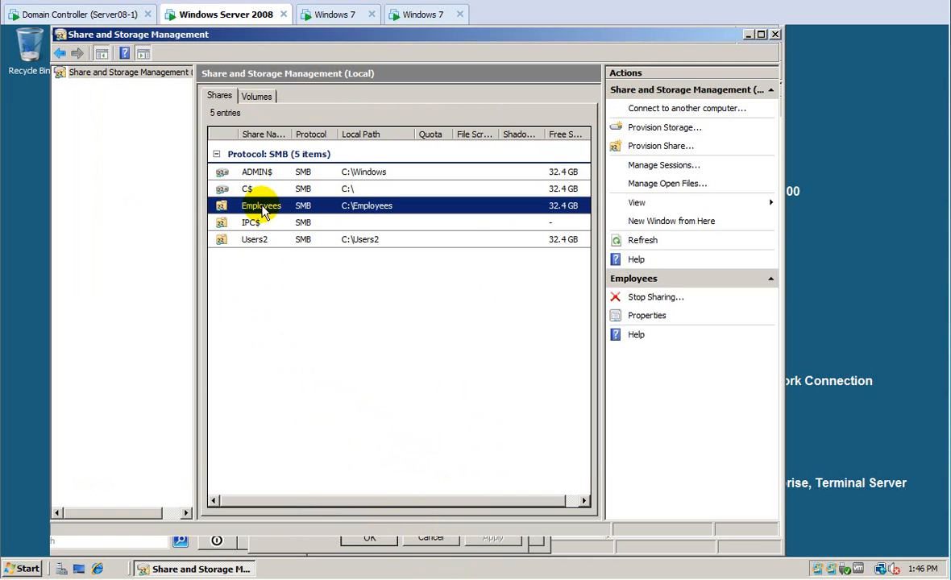
right_click(262, 208)
click(283, 228)
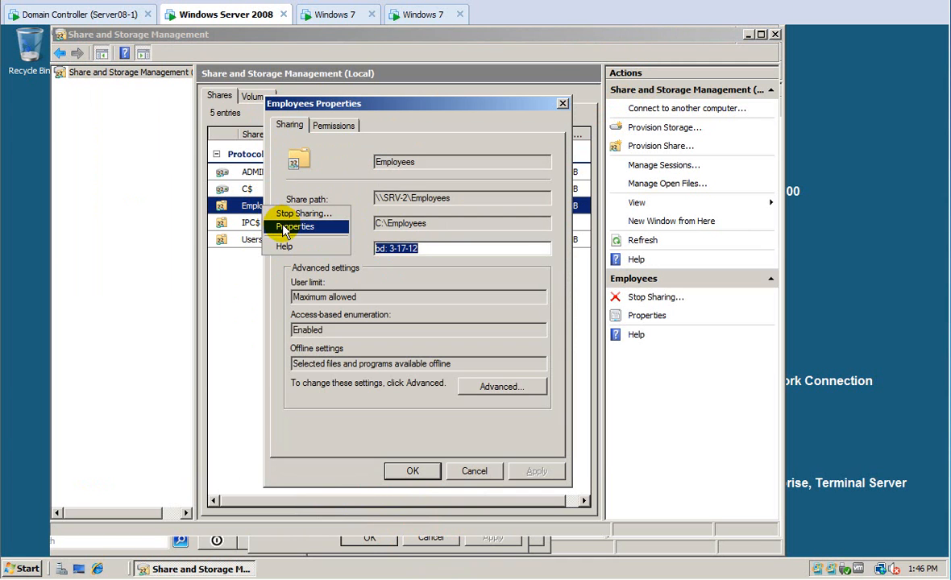
click(336, 125)
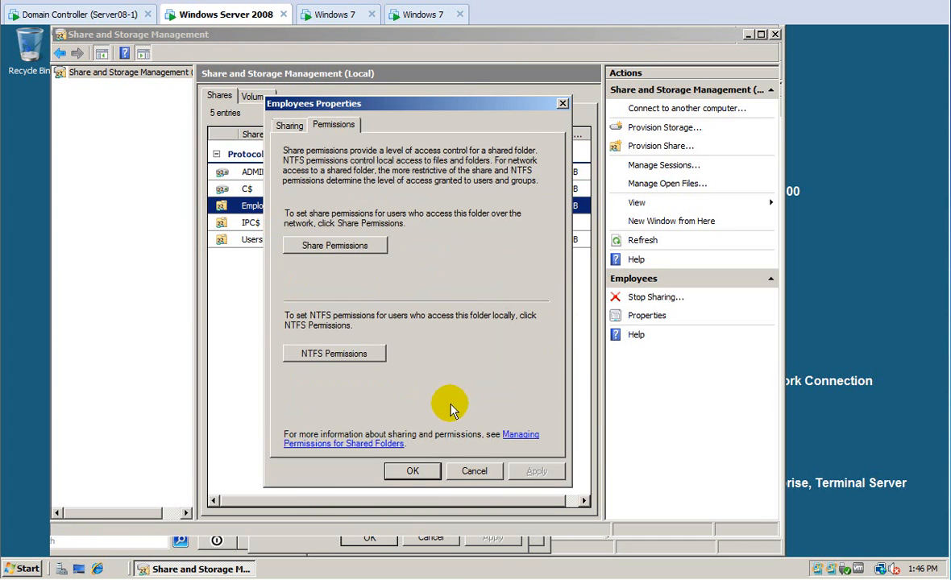
click(335, 354)
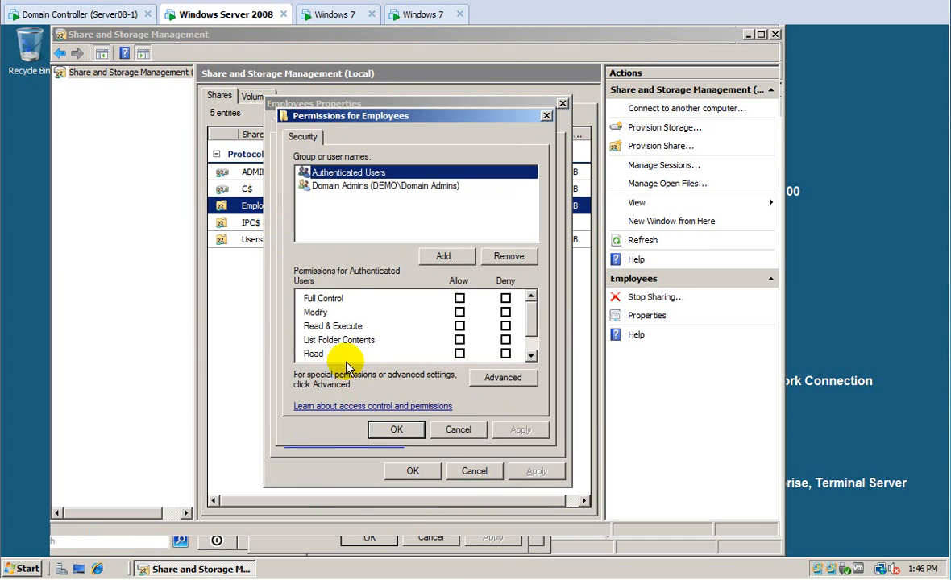
click(403, 433)
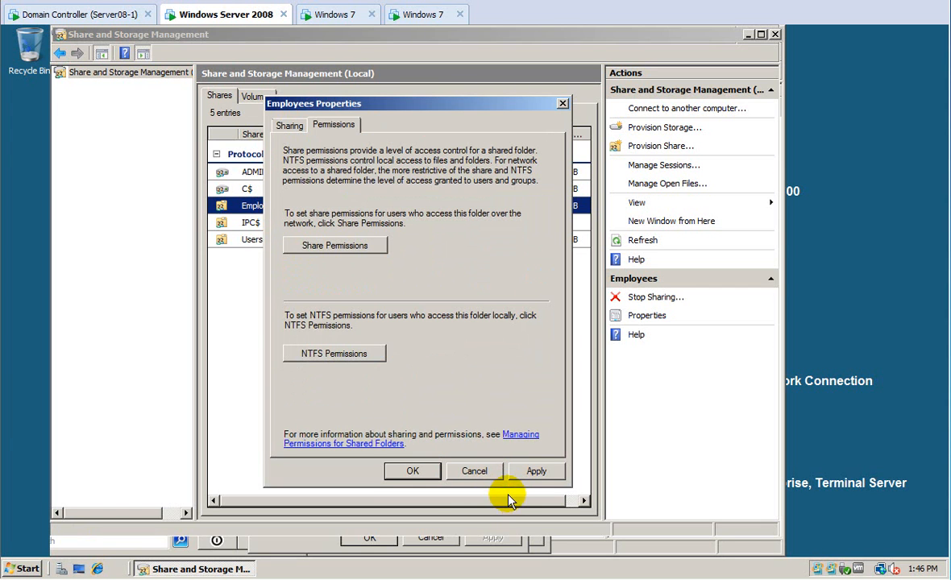
click(528, 471)
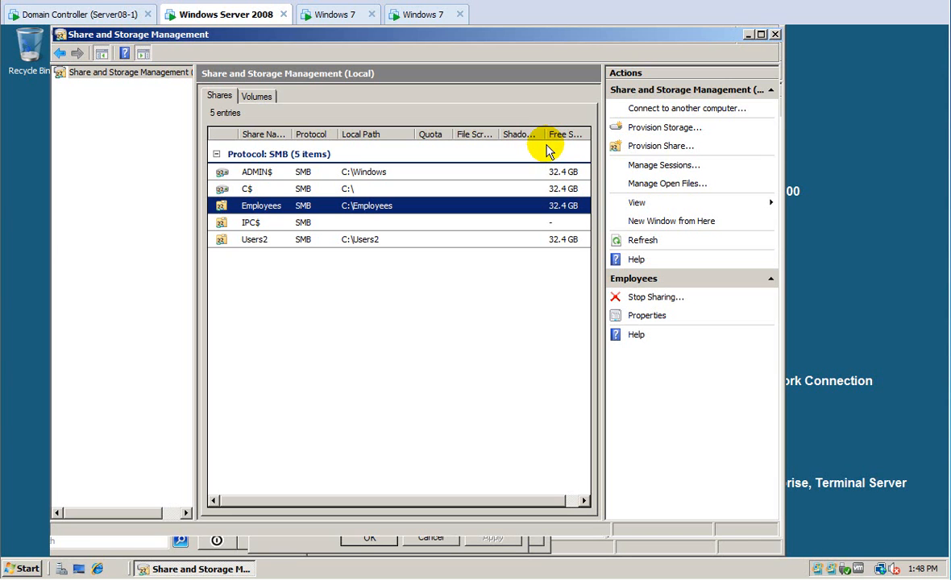
Switch to the first Windows 7 client, now waiting at its logon screen.
click(354, 16)
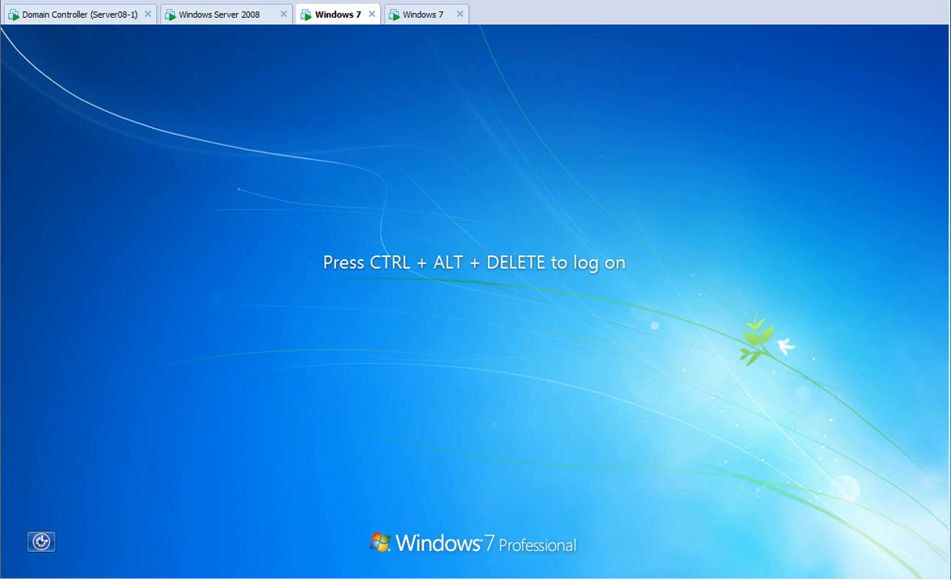
Send Ctrl+Alt+Del to both Windows 7 clients and acknowledge the 'Attention' logon notice on each.
click(2, 1)
click(10, 40)
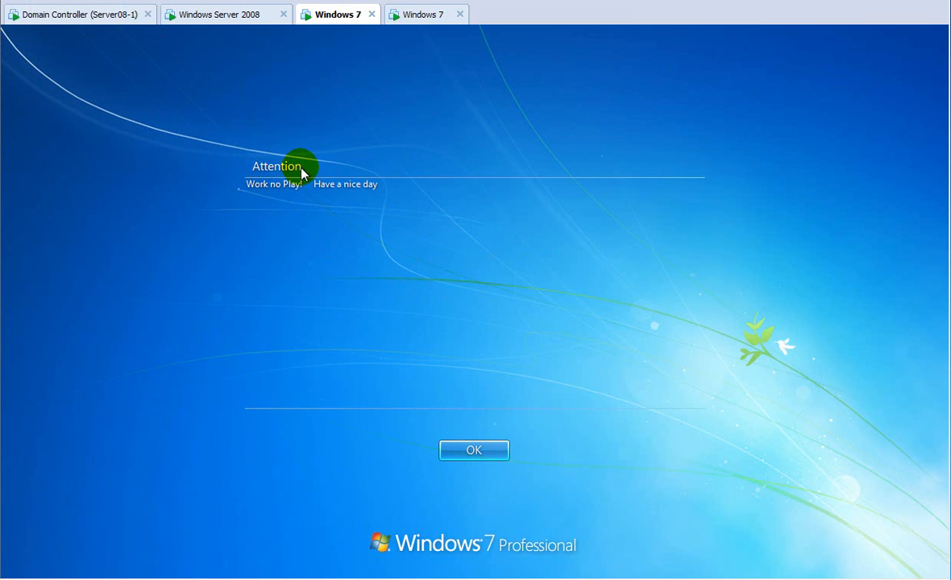
click(472, 451)
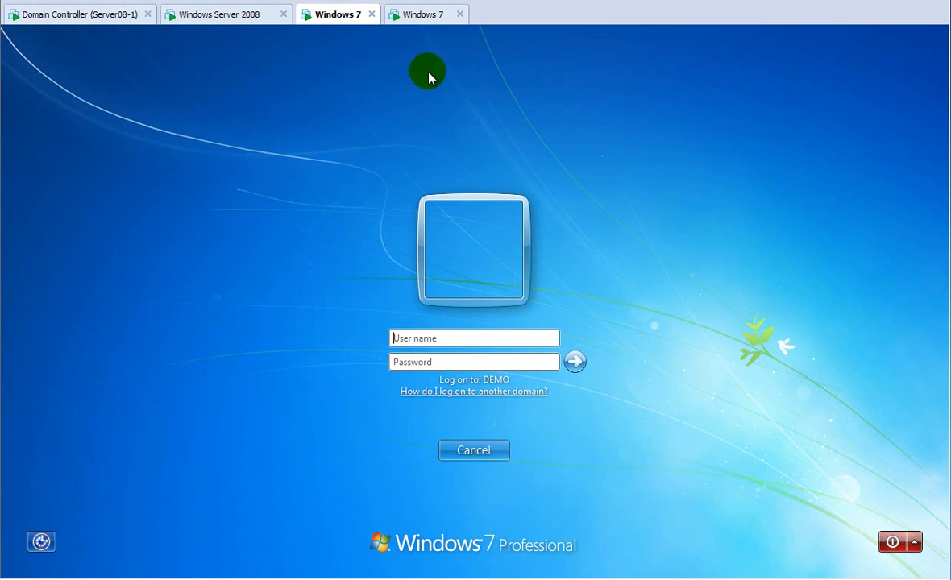
click(417, 14)
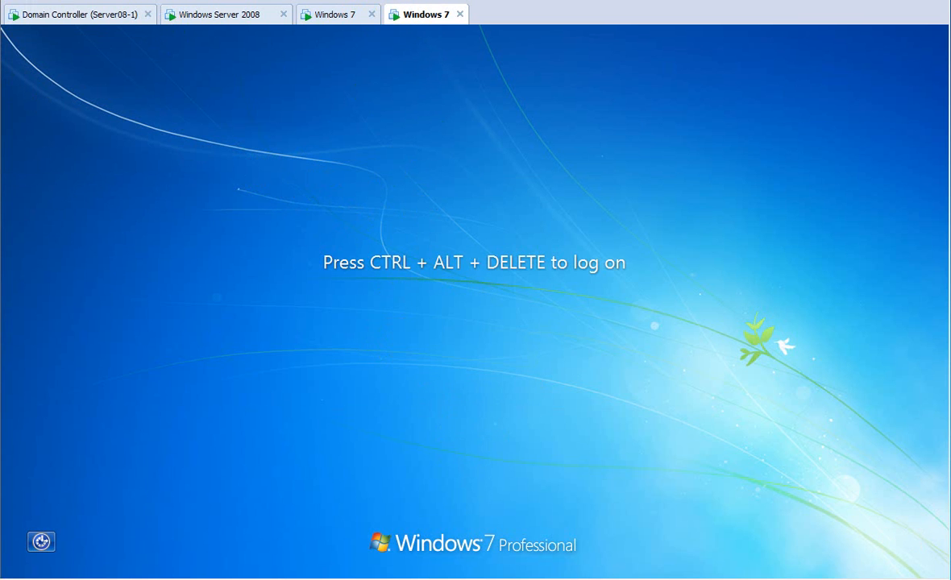
click(25, 0)
click(48, 42)
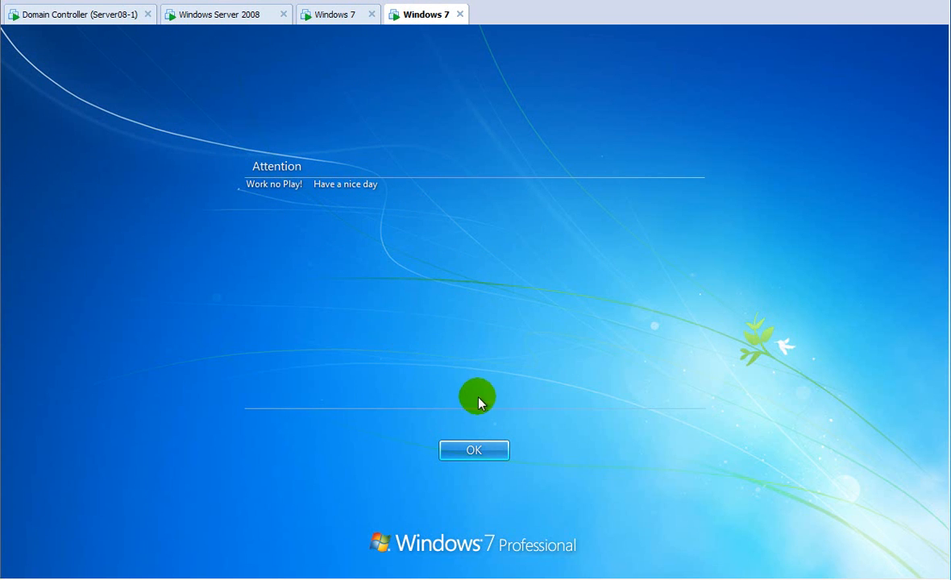
click(466, 451)
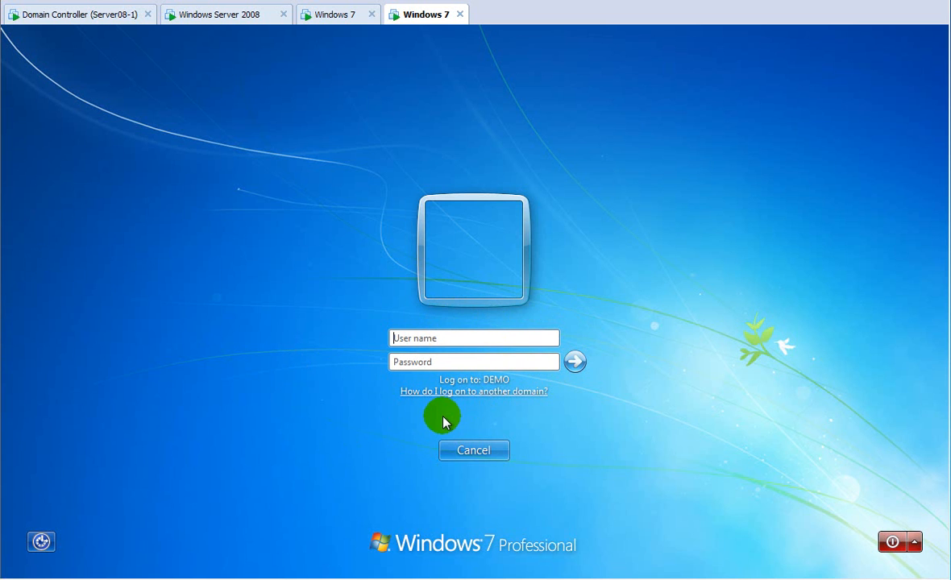
Sign in to the DEMO domain as user two, entering the account password.
click(456, 337)
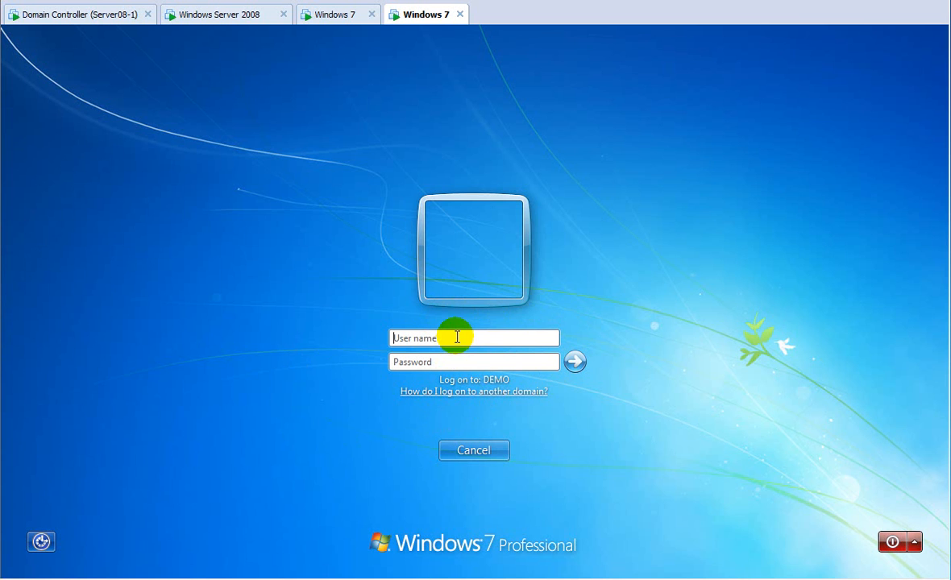
text(two)
key(Tab)
text(•••••••••)
key(Return)
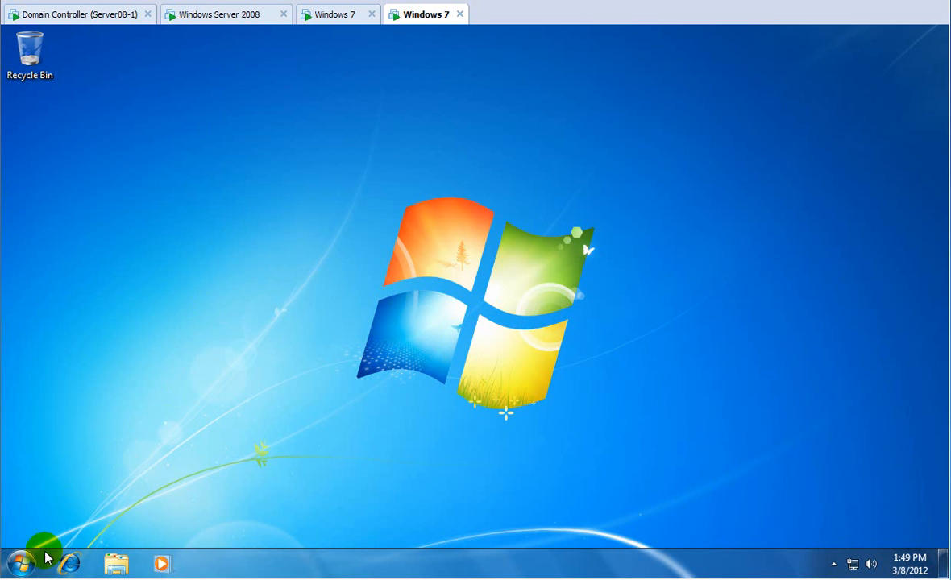
Open the Start menu's shutdown options, dismiss them, and return to the Windows Server 2008 machine.
click(24, 564)
mouse_move(268, 524)
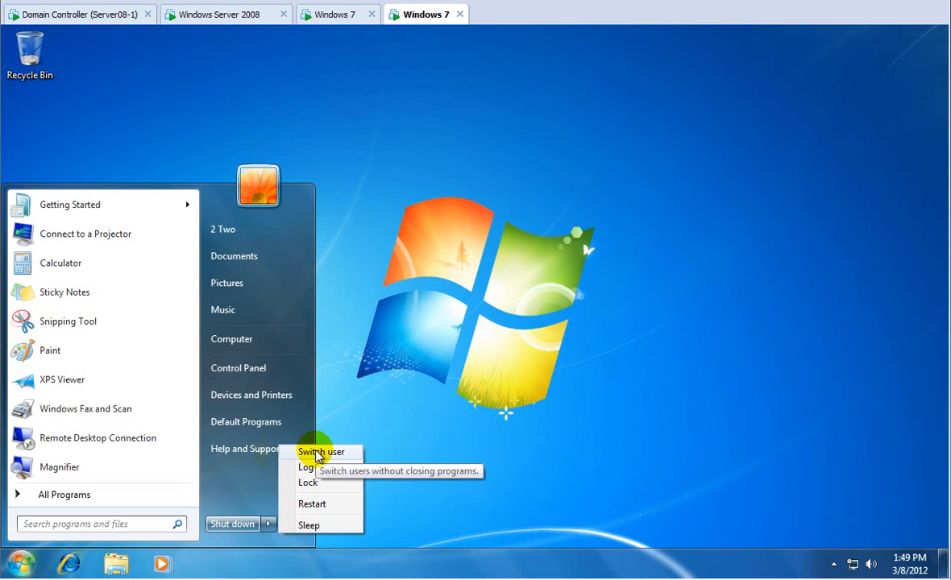
click(320, 454)
click(157, 182)
click(178, 157)
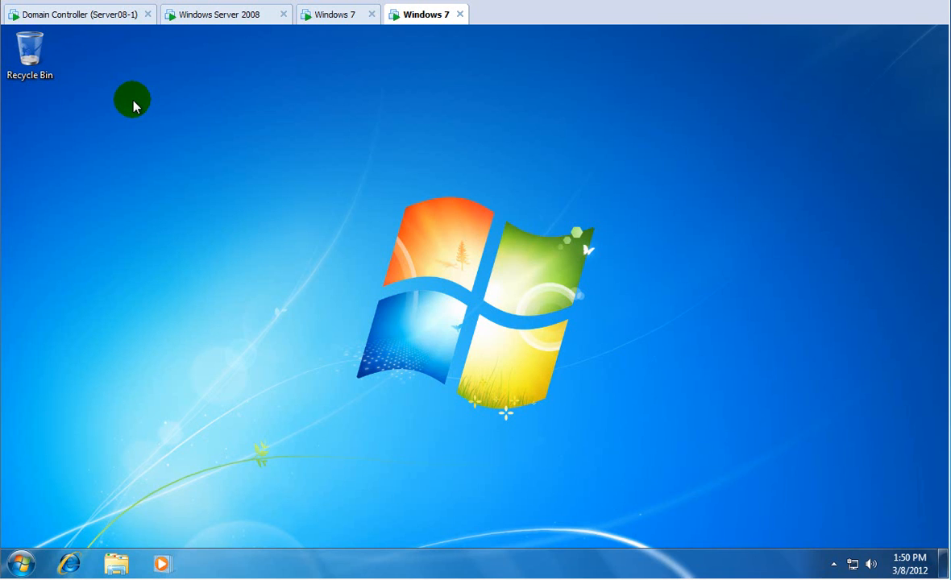
click(184, 16)
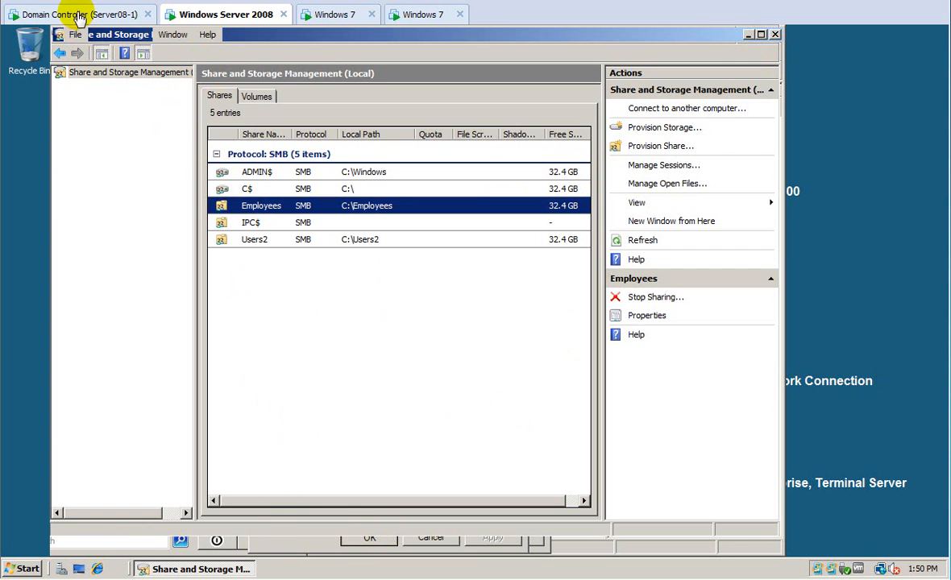
Minimize Share and Storage Management's share view and window, restore the console, then close it.
click(370, 539)
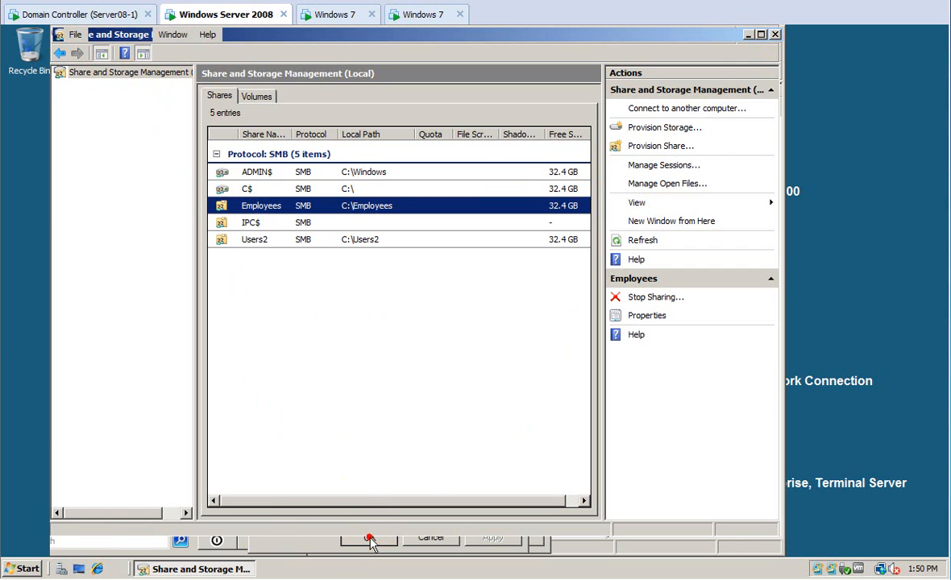
click(37, 569)
click(363, 417)
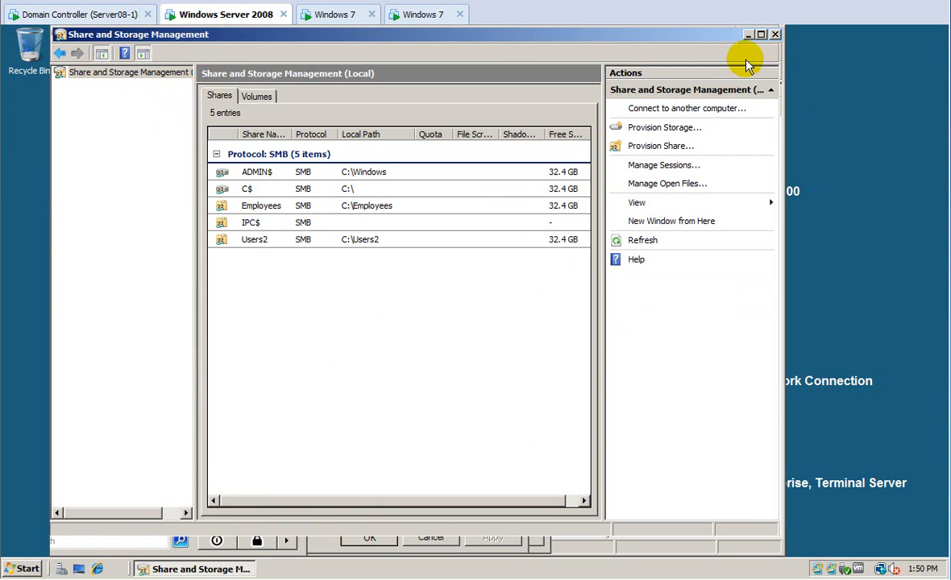
click(748, 34)
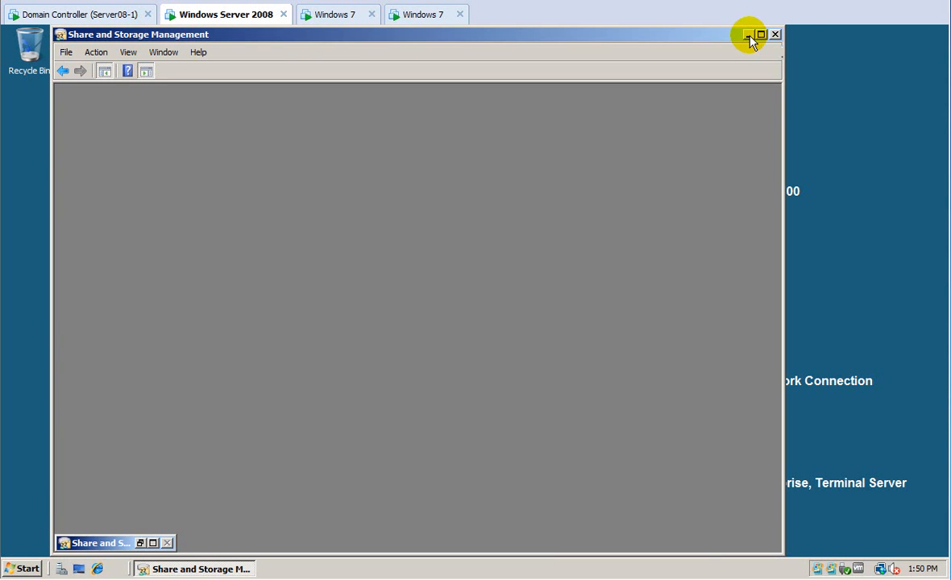
click(749, 36)
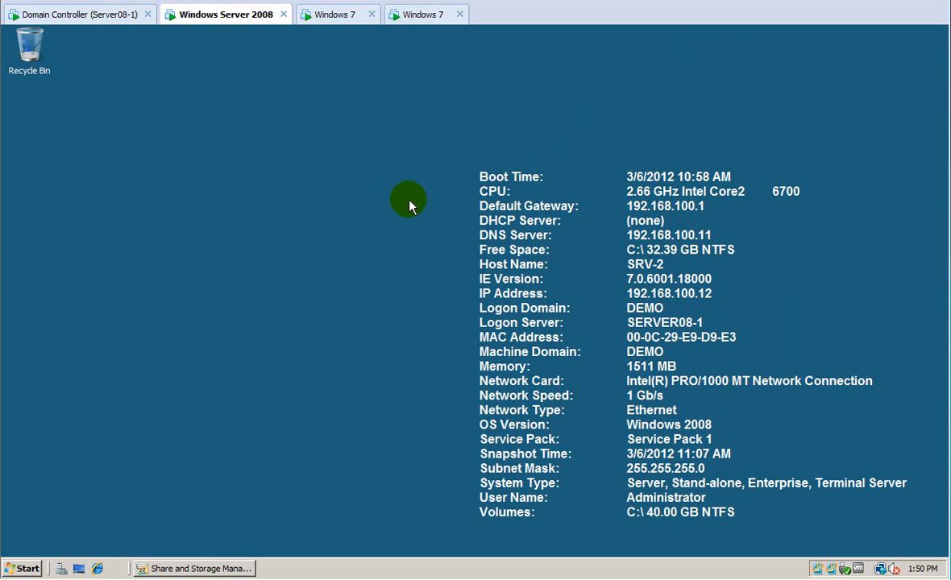
click(185, 11)
click(193, 568)
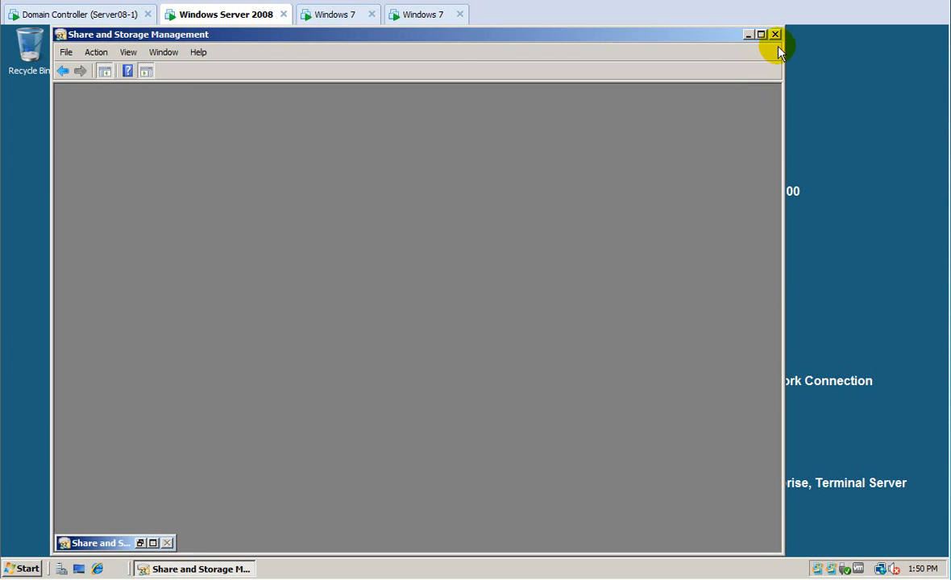
click(776, 35)
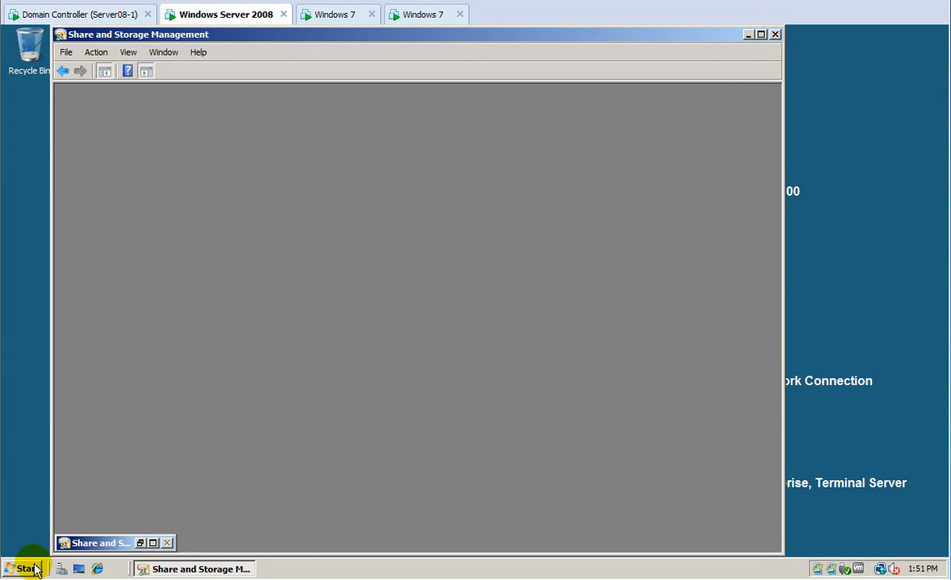
click(26, 569)
Create a text file named hi im div-a.txt in C:\Employees\Div-A.
click(242, 302)
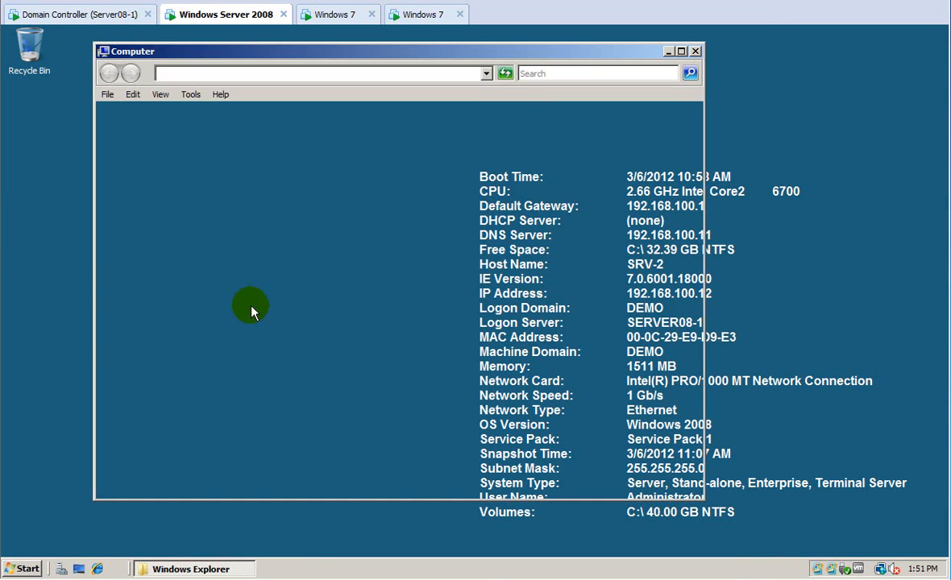
double_click(242, 166)
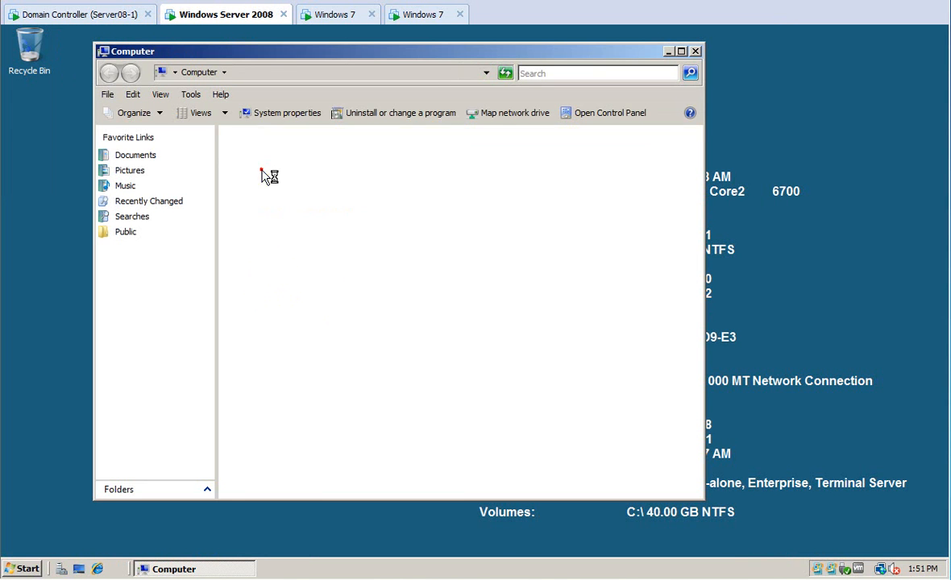
double_click(252, 146)
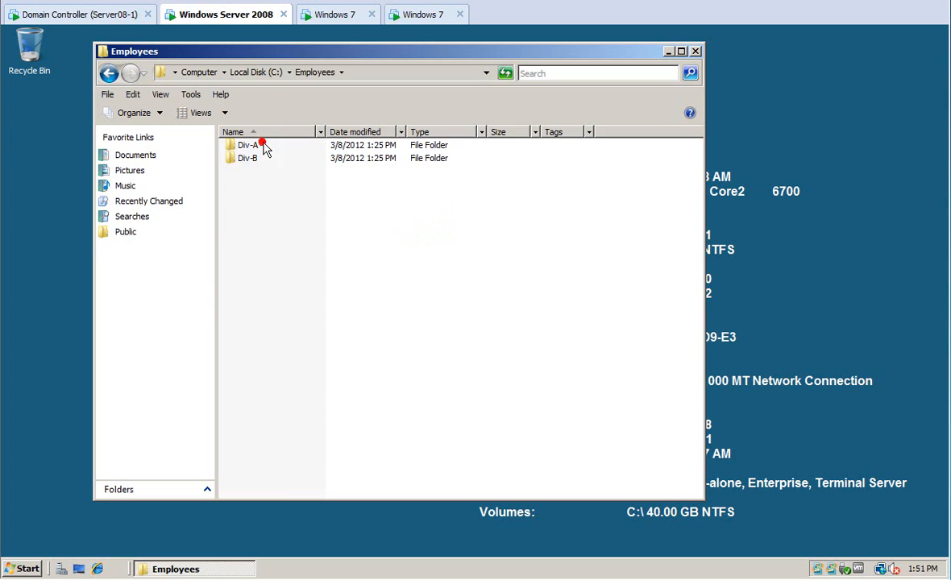
double_click(248, 150)
right_click(279, 187)
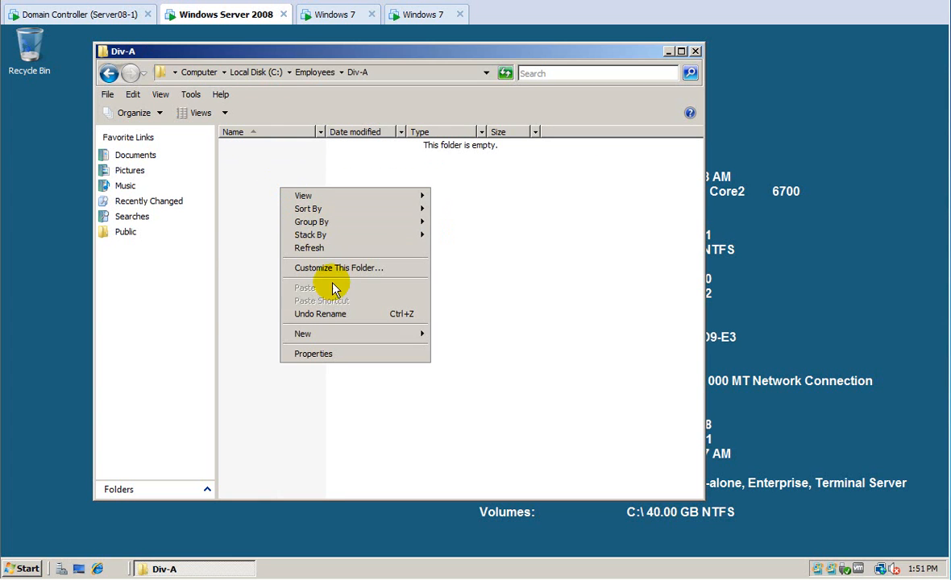
mouse_move(355, 342)
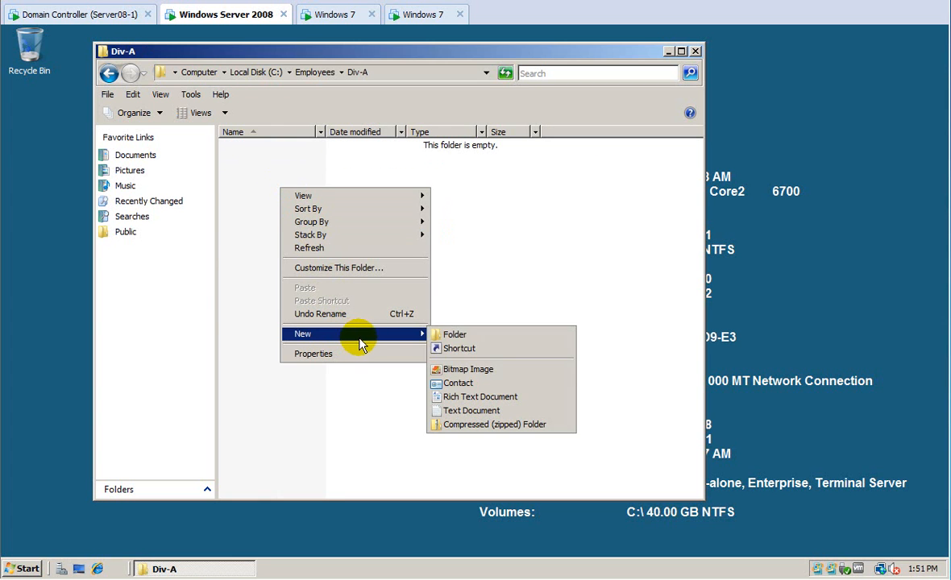
click(440, 409)
text(hi im div)
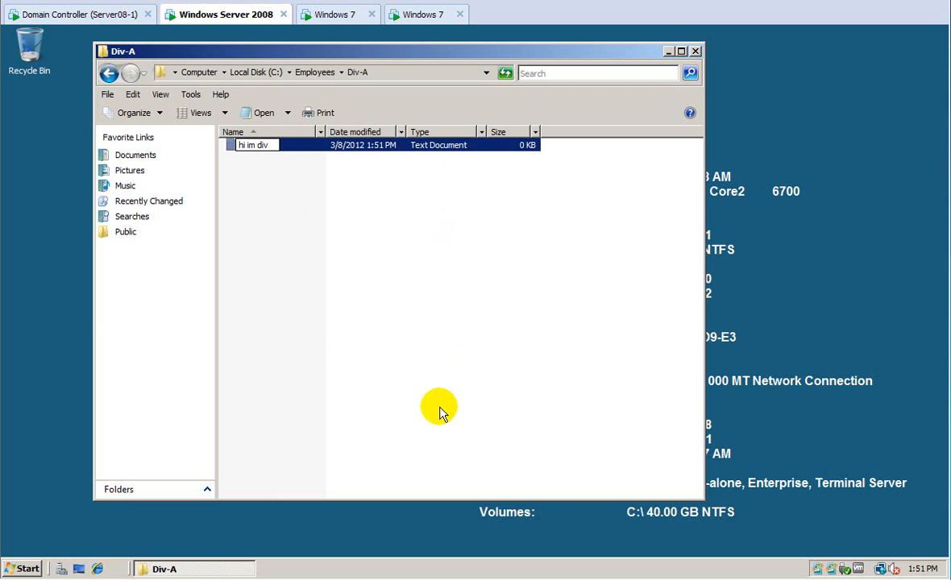
text(-a.txt)
key(Return)
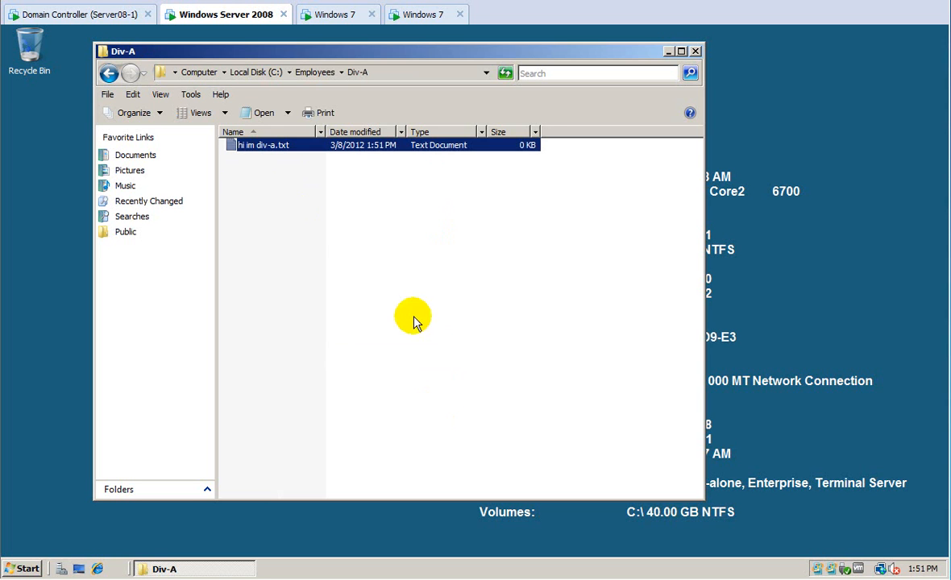
Create a text file named hi im div-b in C:\Employees\Div-B.
click(317, 73)
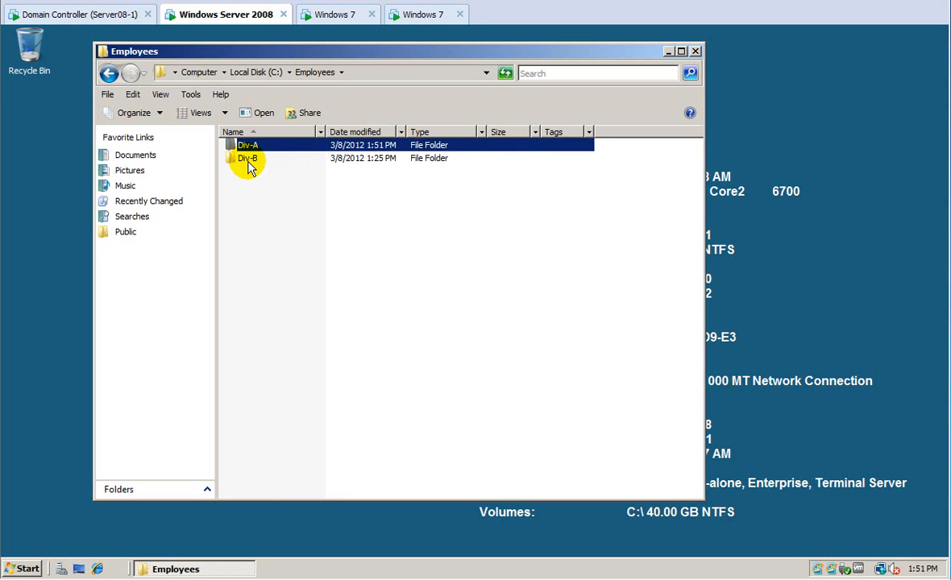
double_click(249, 162)
right_click(261, 170)
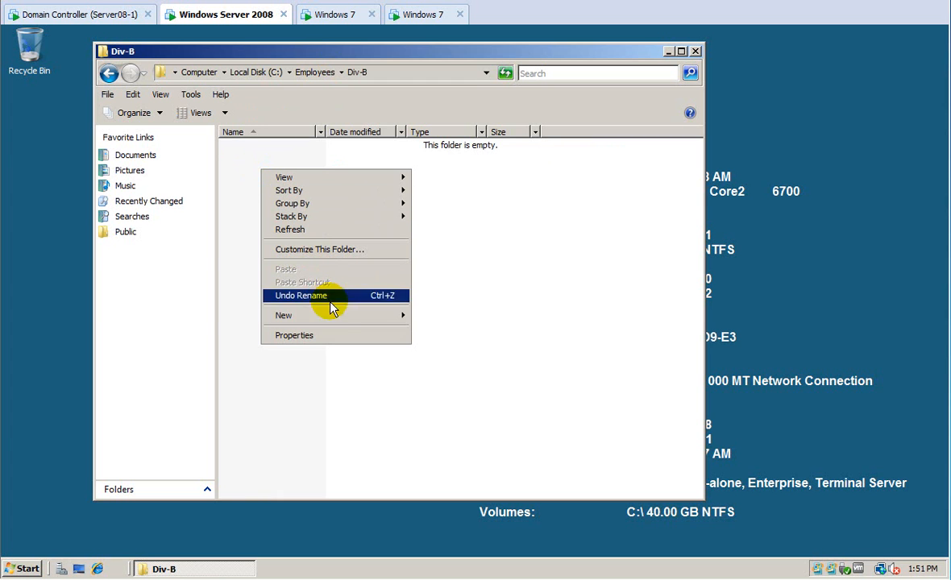
mouse_move(403, 317)
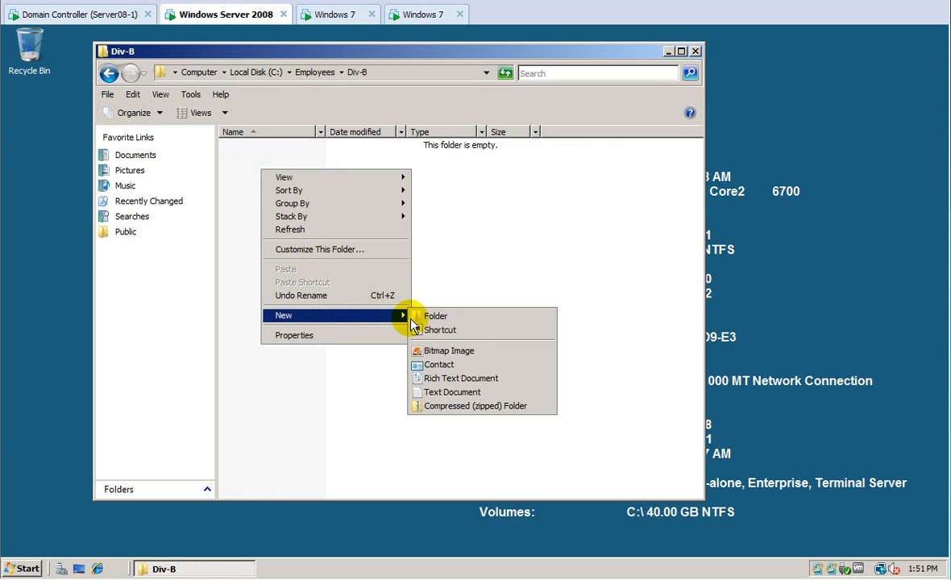
click(440, 392)
text(hi)
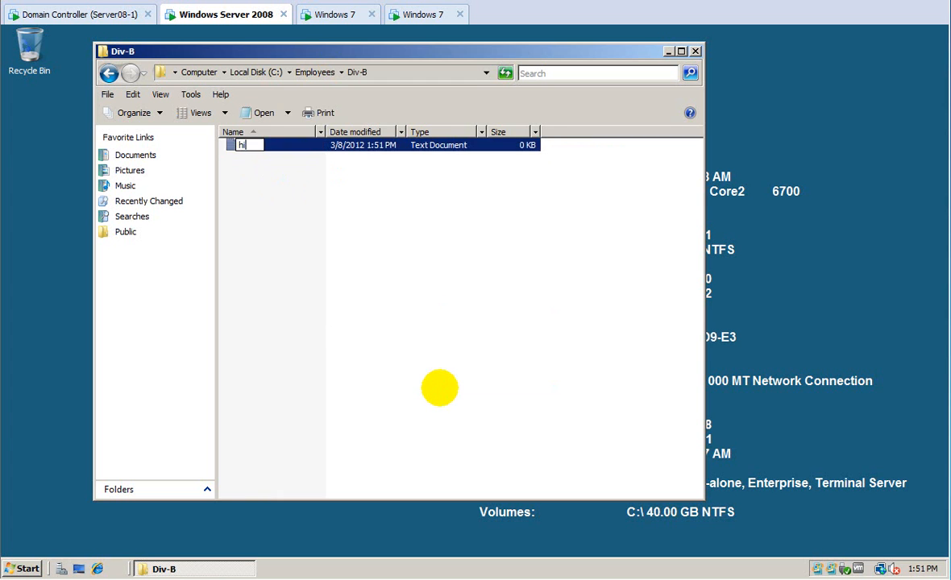
text( im div-b)
key(Return)
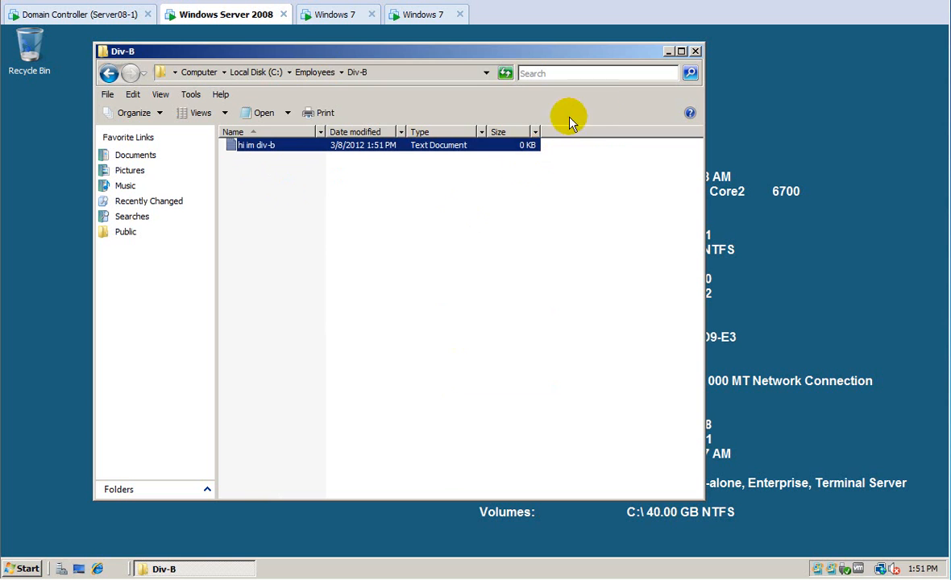
click(419, 27)
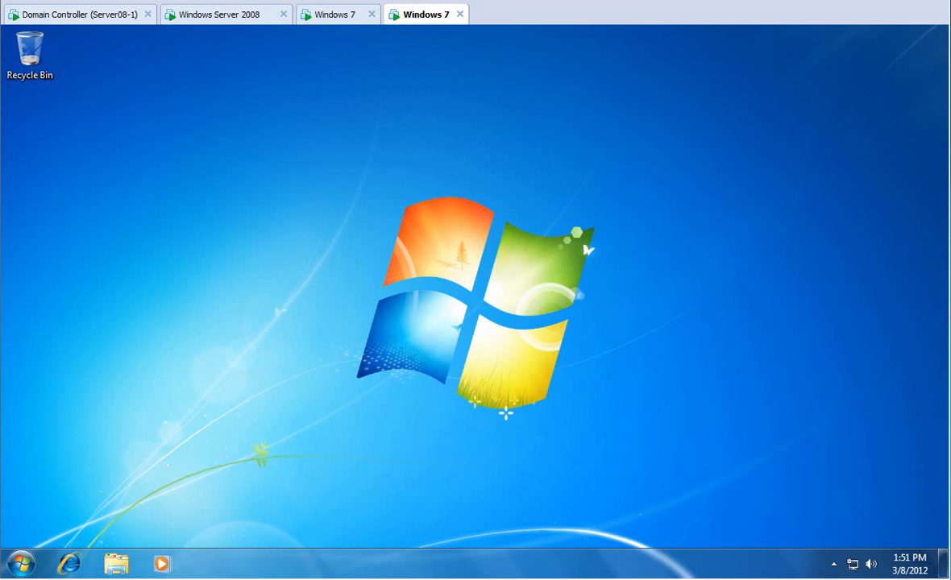
Check the Windows 7 client's Computer view: only the H: drive from srv-2 is mapped, no S: or Q:.
click(19, 564)
click(235, 339)
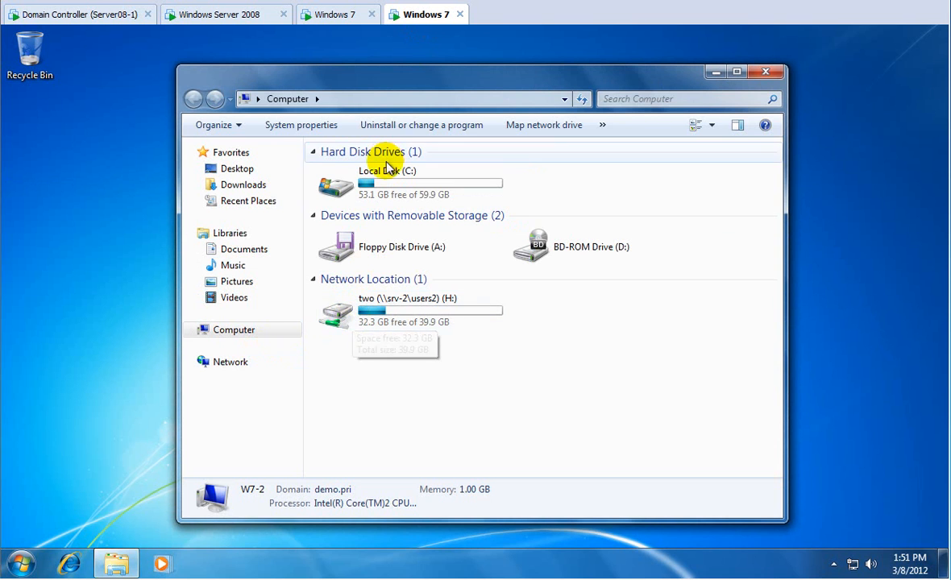
click(99, 15)
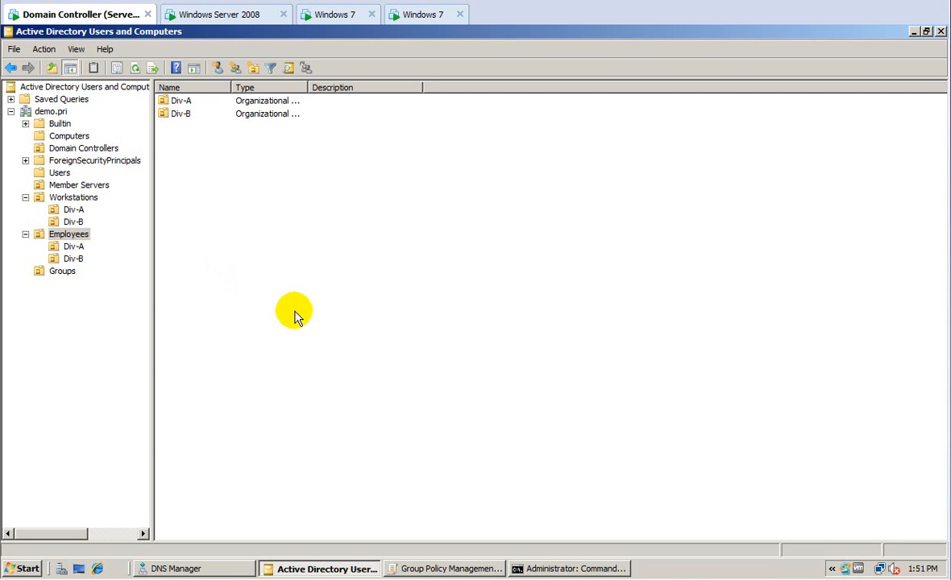
Return to the Windows Server 2008 file server showing Employees\Div-B.
click(211, 14)
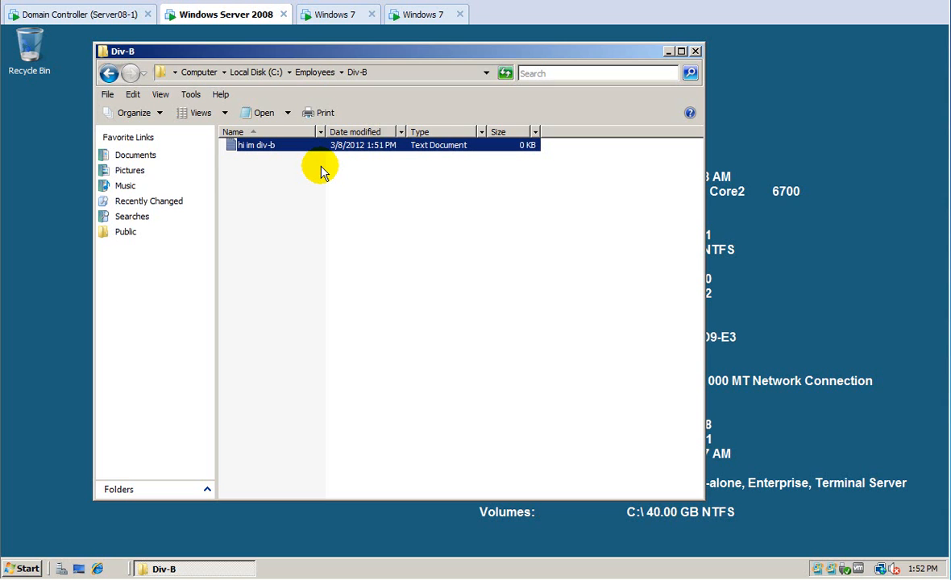
Go up to Local Disk (C:) and reopen the Employees folder listing Div-A and Div-B.
click(310, 72)
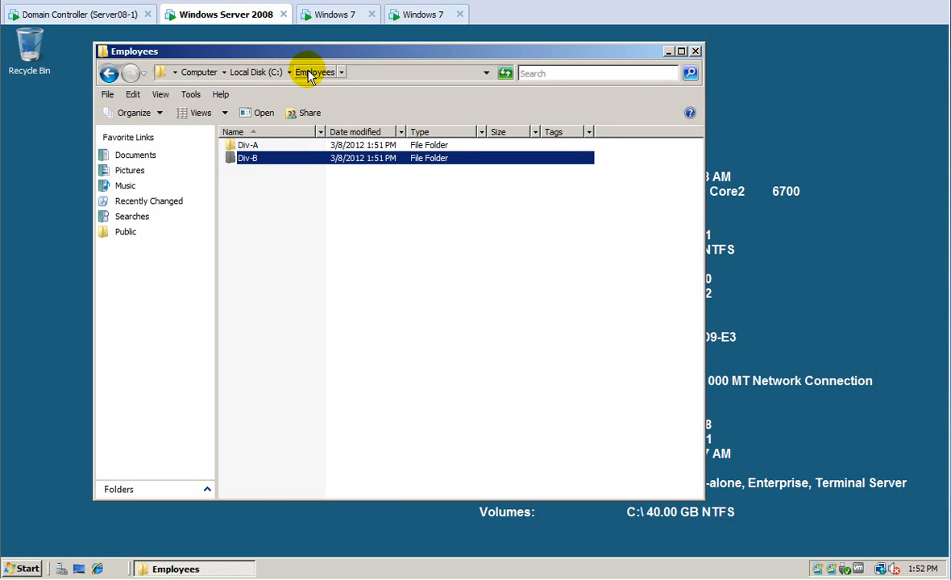
click(257, 73)
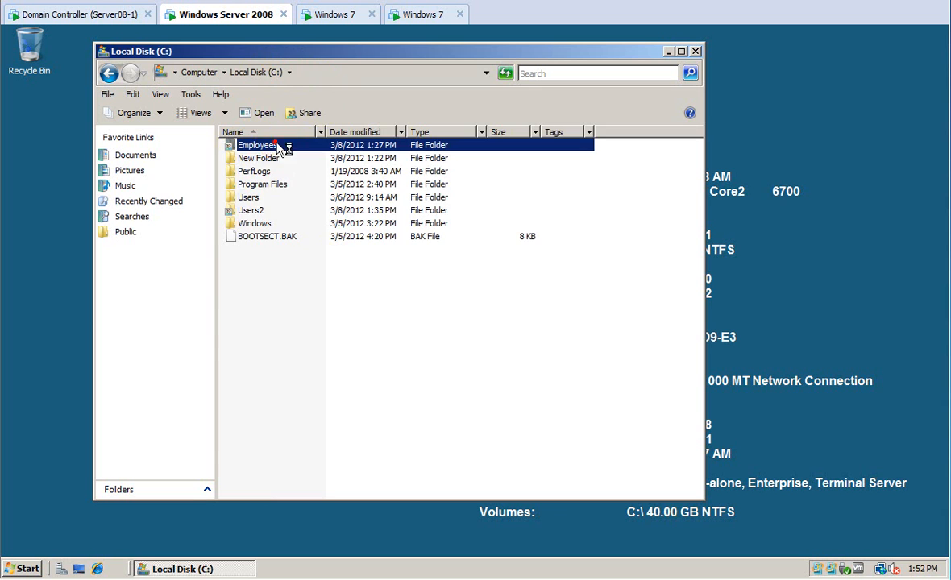
double_click(274, 145)
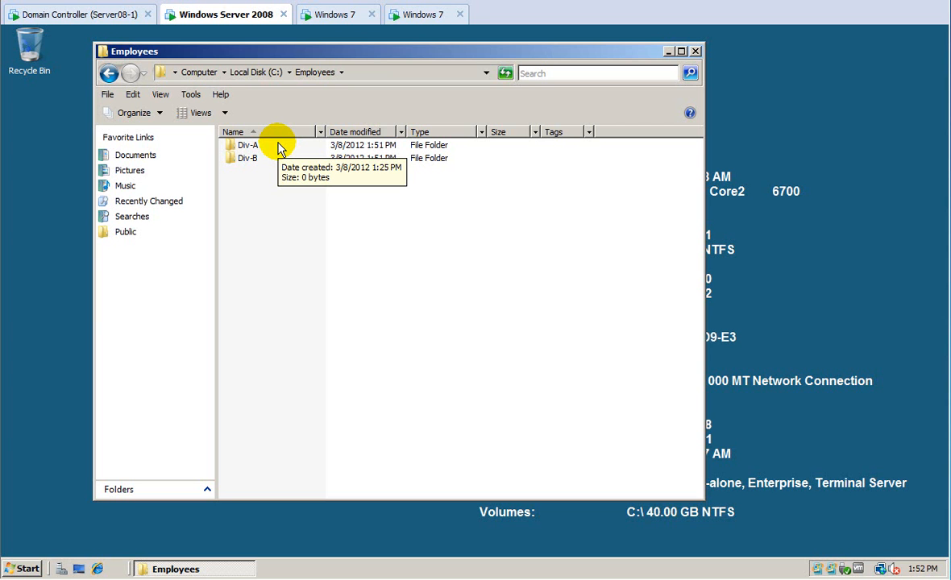
Close the Default Domain Policy editor on the domain controller.
click(68, 13)
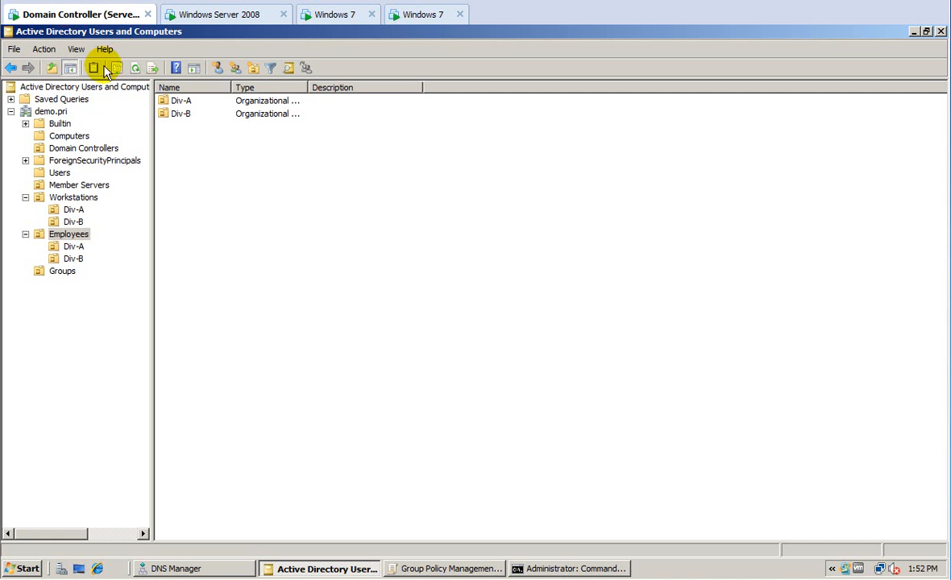
click(390, 568)
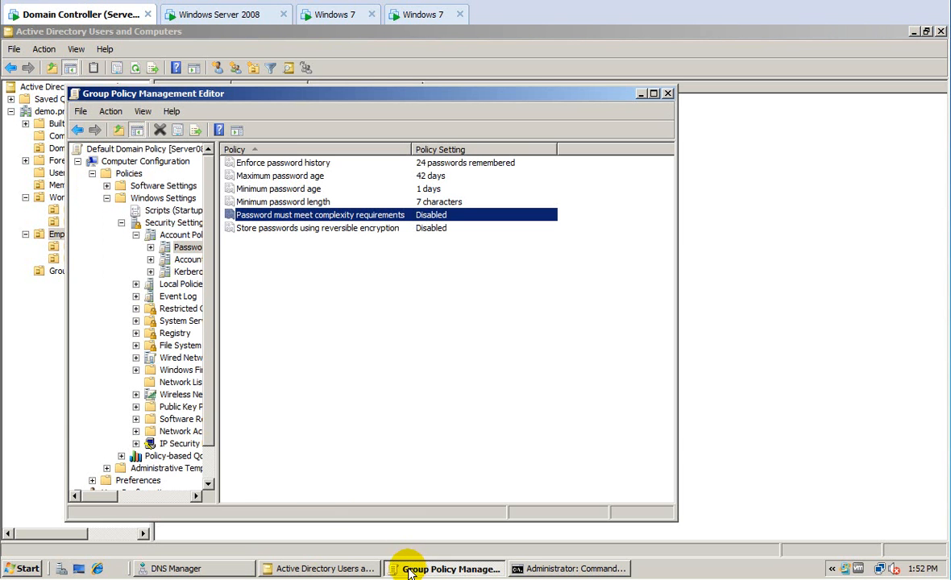
click(655, 95)
drag(150, 233, 240, 240)
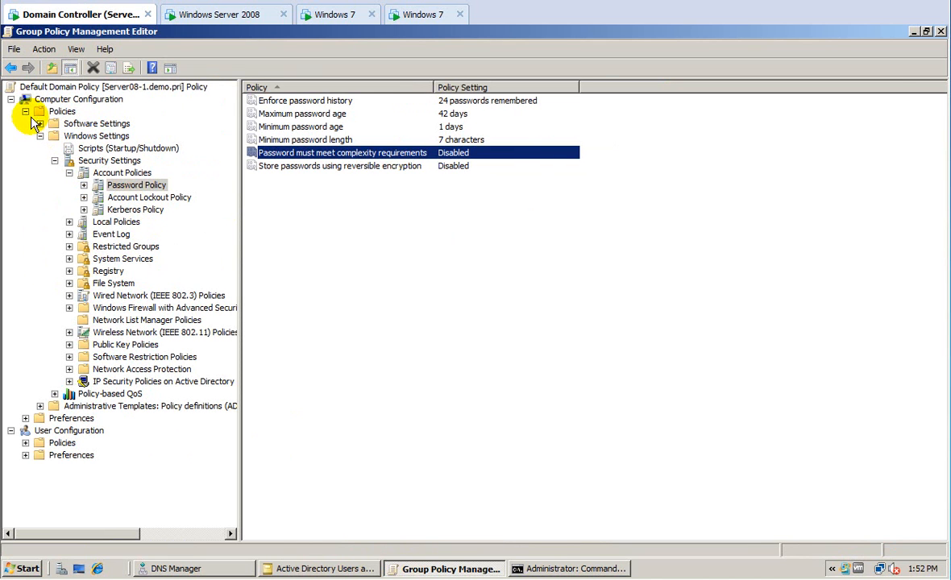
click(77, 87)
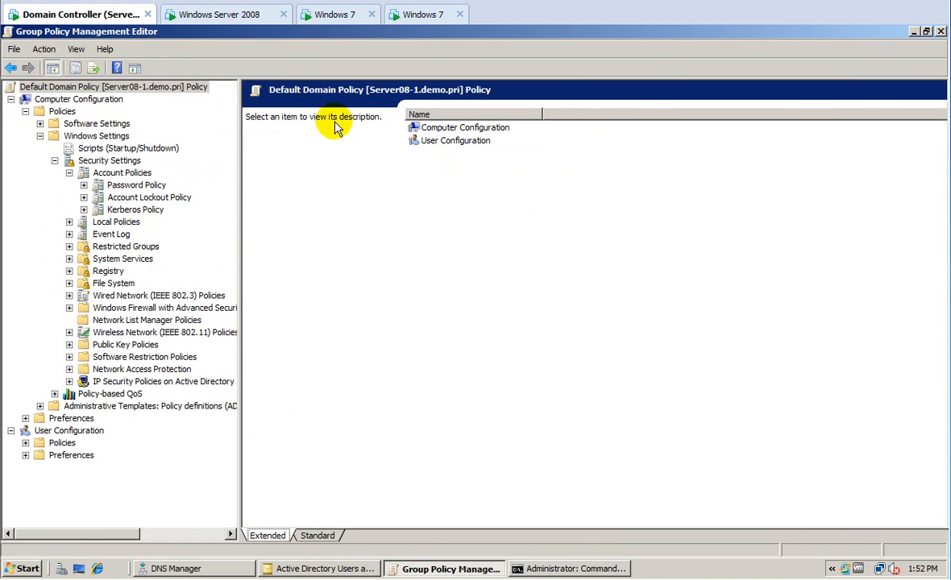
click(14, 49)
click(17, 85)
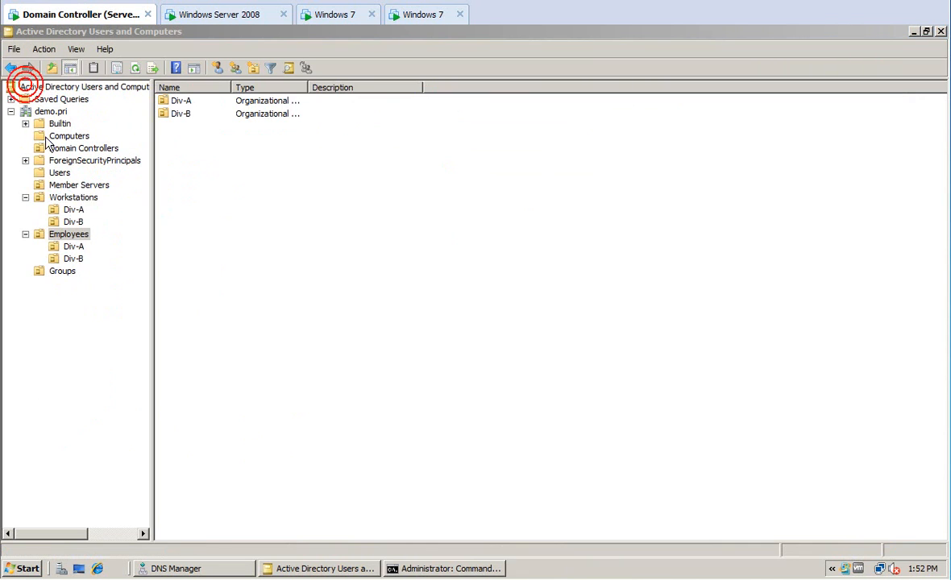
Launch Group Policy Management from Administrative Tools.
click(28, 569)
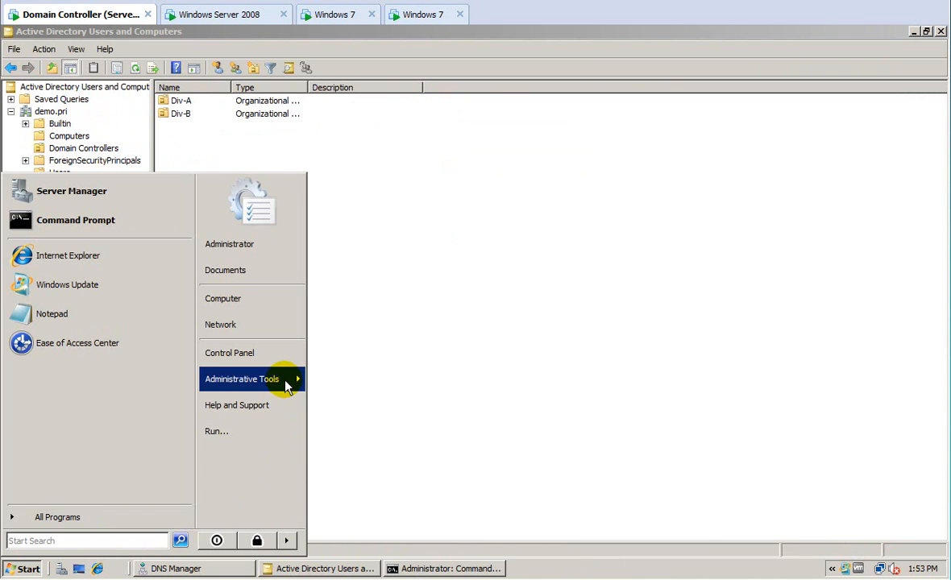
click(284, 383)
click(352, 370)
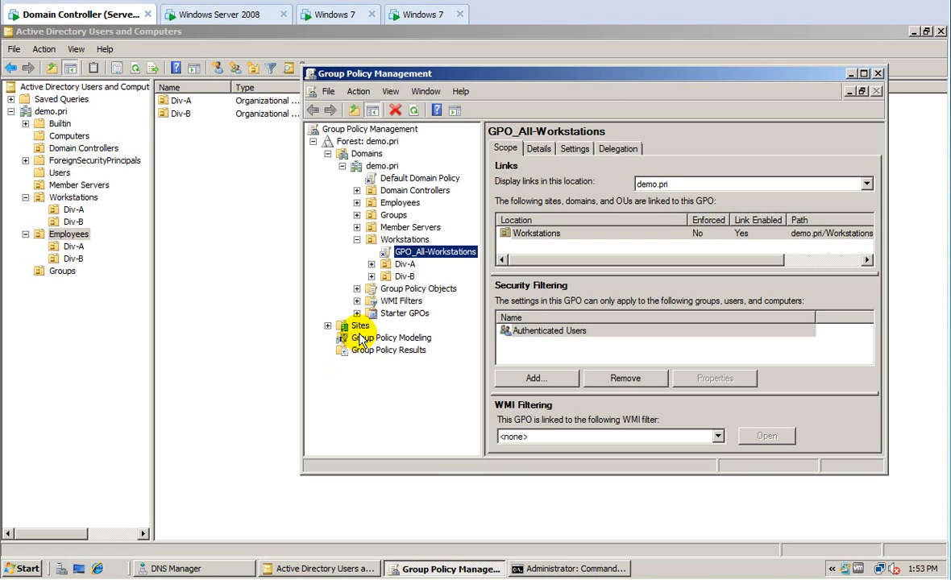
Create GPO_Shared-Drive-Div-A and link it to the Employees\Div-A OU.
click(357, 203)
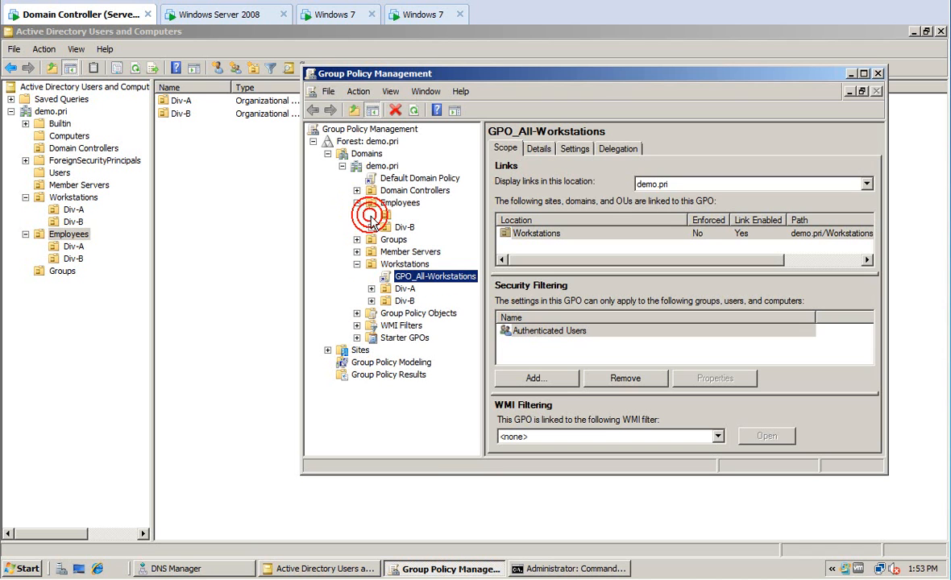
click(404, 216)
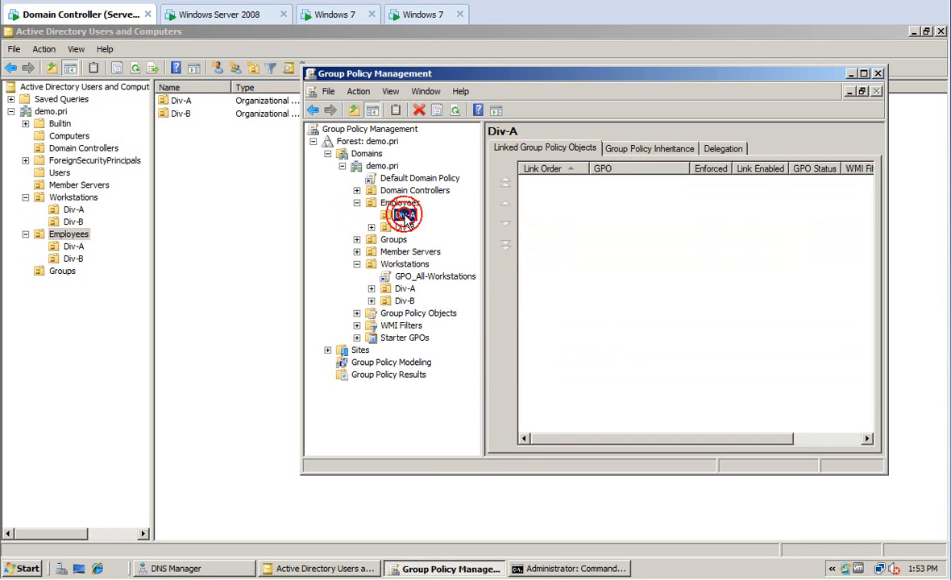
right_click(406, 218)
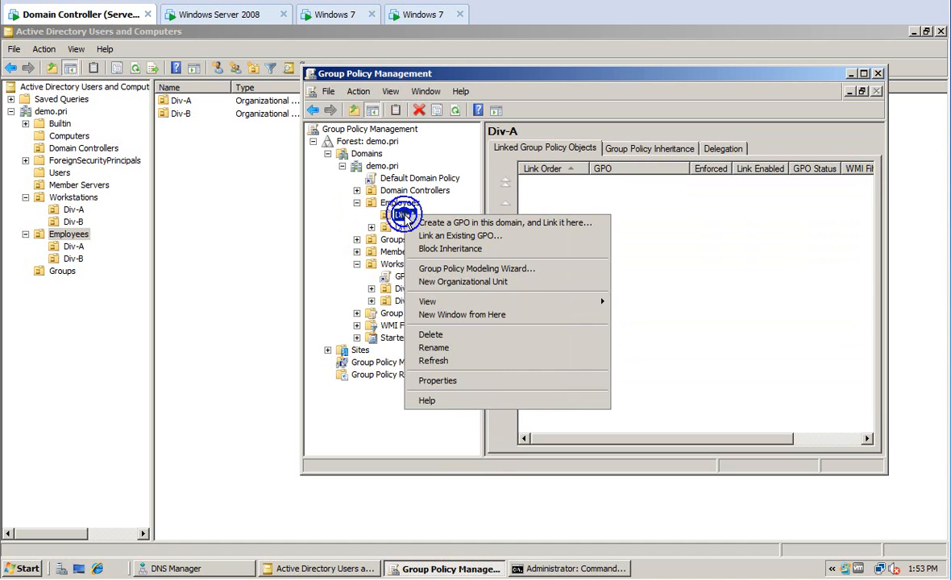
click(418, 221)
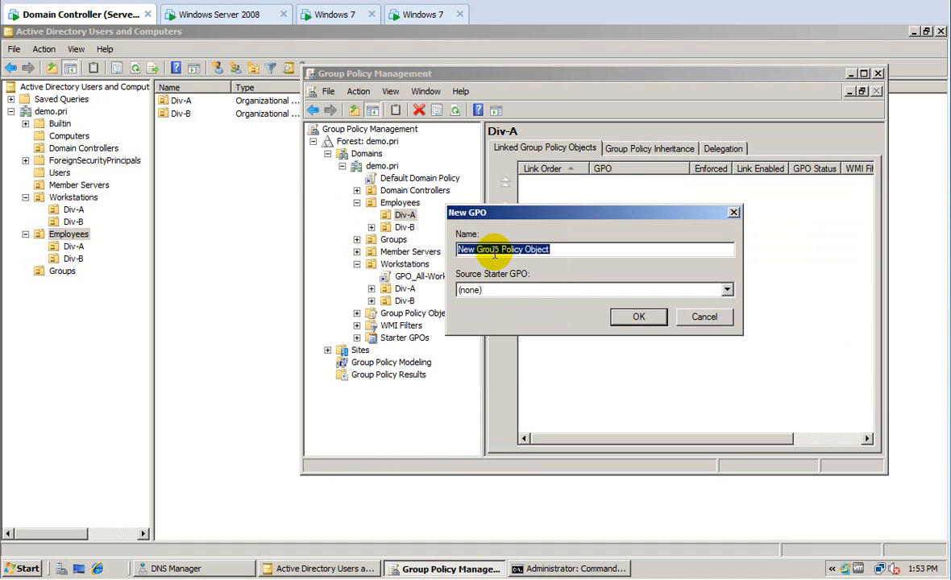
text(GPO_)
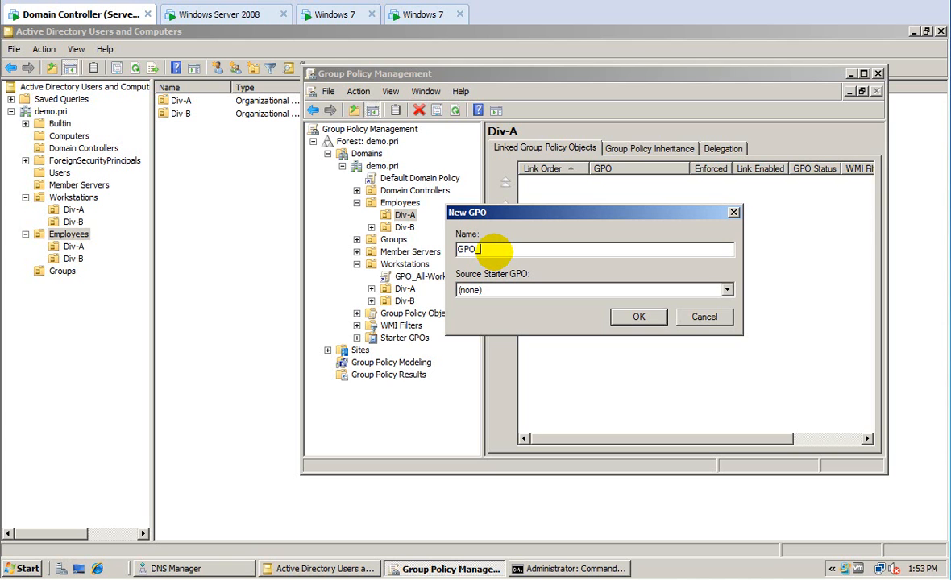
text(Shared-Drive-Div-A)
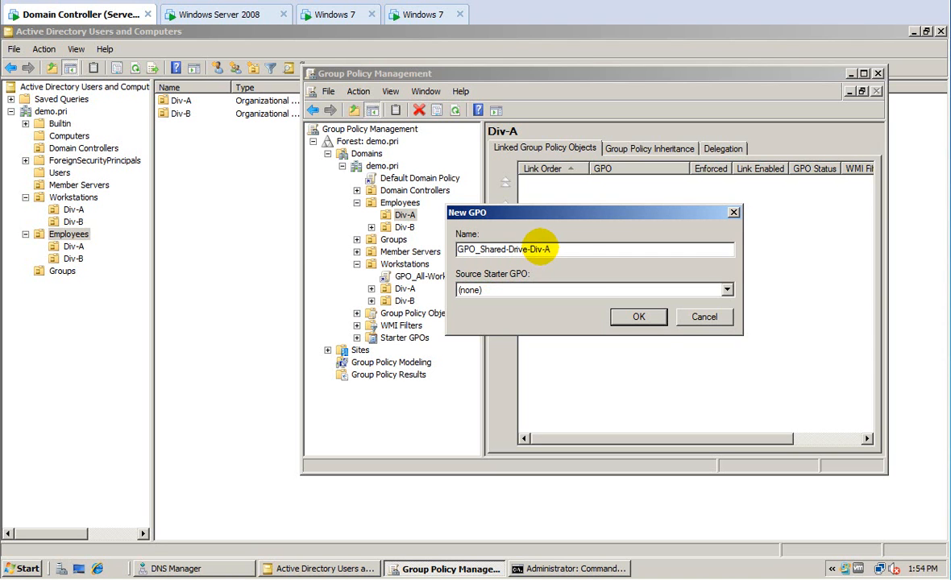
click(636, 316)
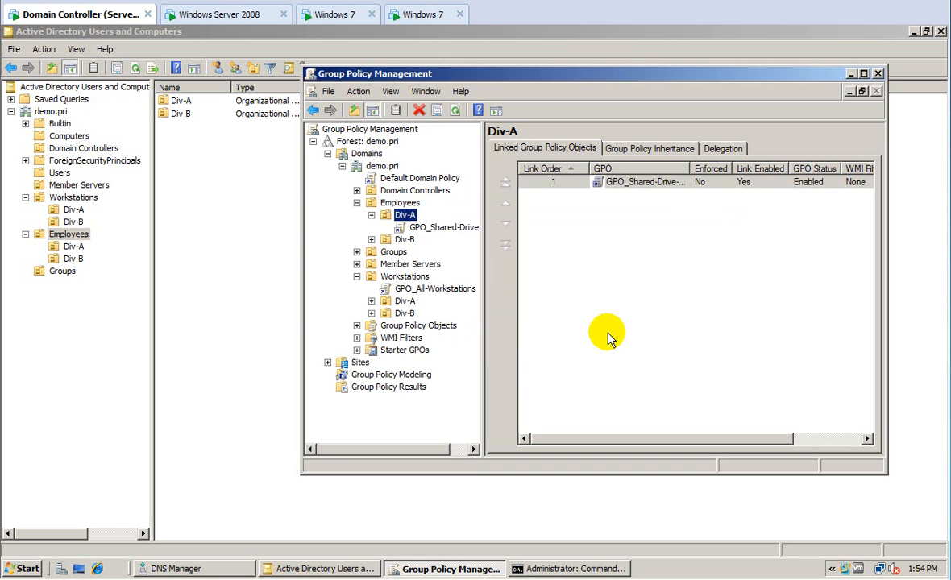
Edit GPO_Shared-Drive-Div-A and go to User Configuration > Preferences > Windows Settings > Drive Maps.
click(431, 232)
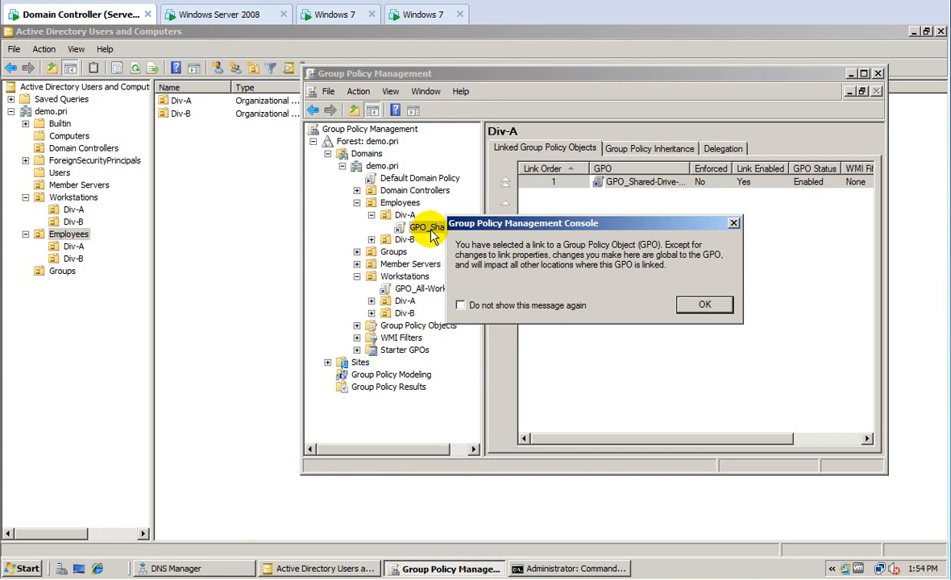
click(691, 305)
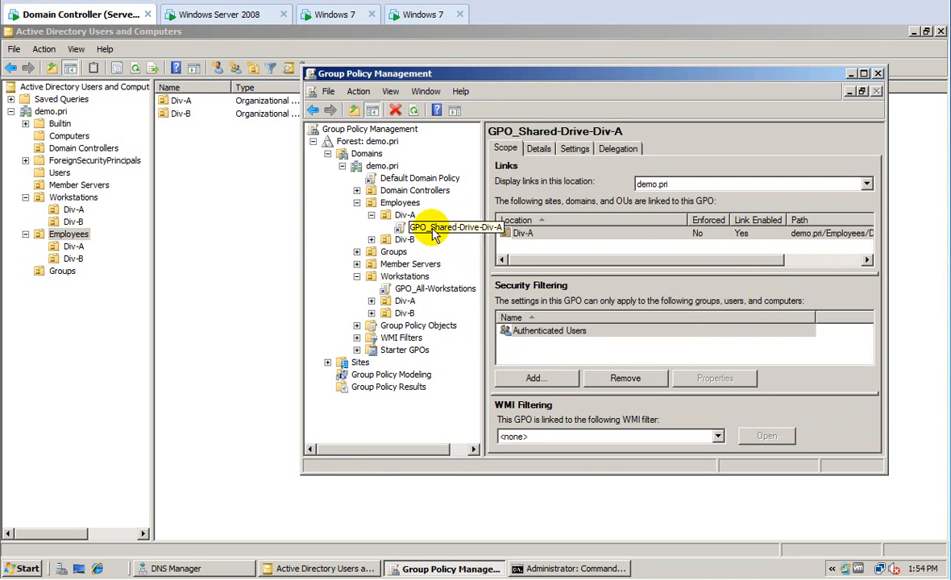
right_click(434, 232)
click(448, 237)
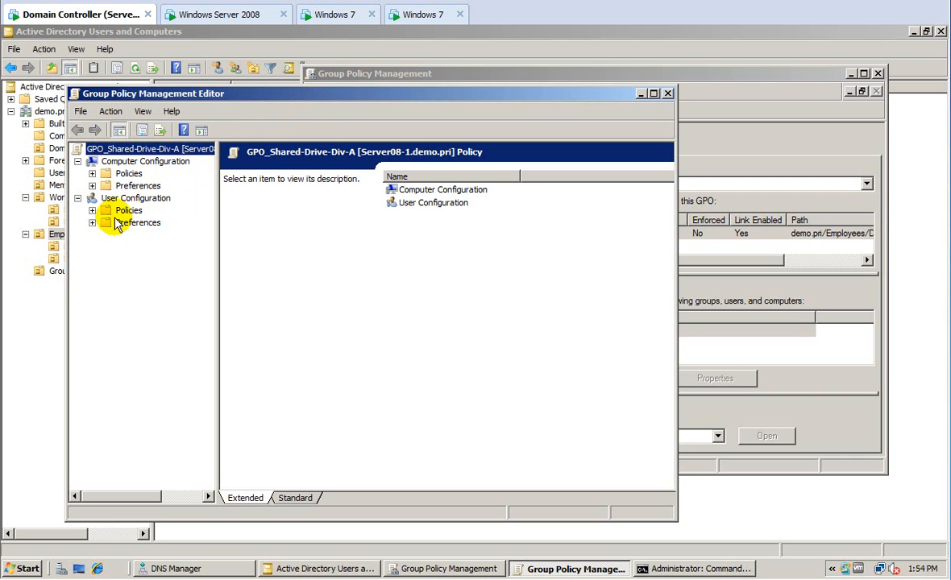
click(92, 211)
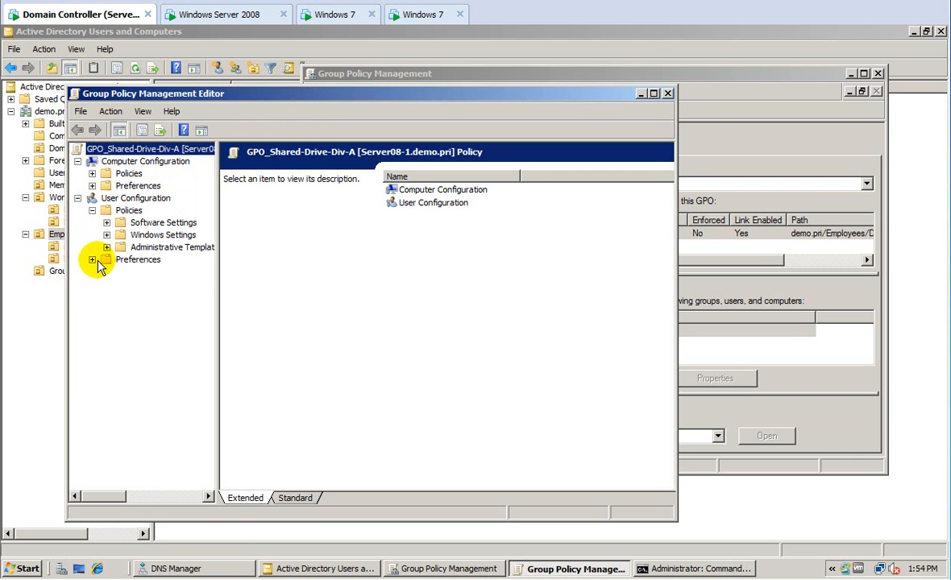
click(92, 259)
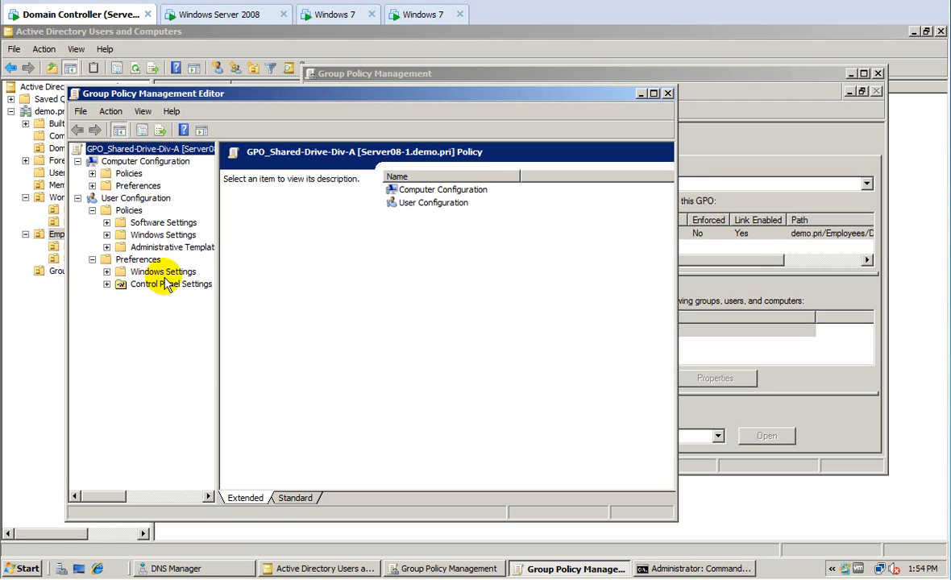
click(107, 273)
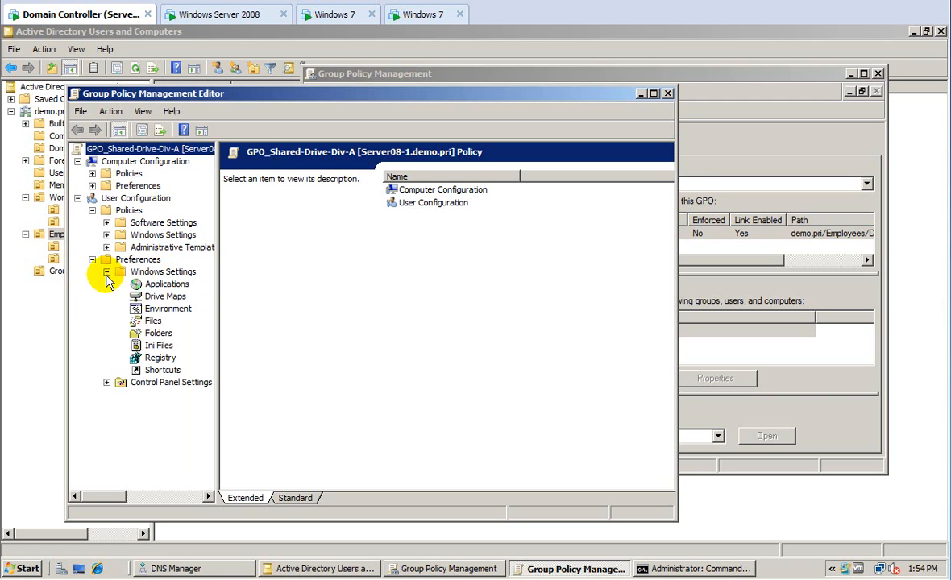
click(148, 298)
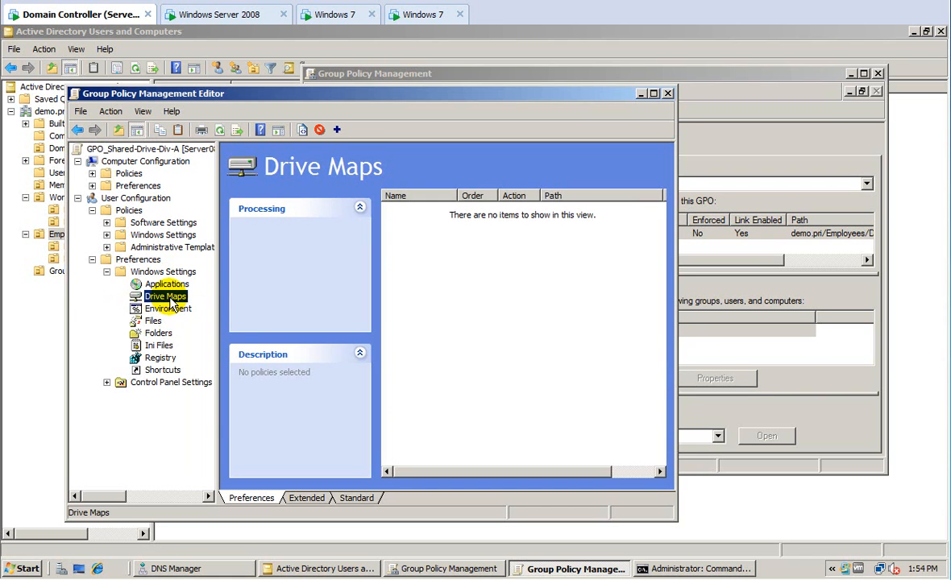
Add a mapped drive: Create \\srv-2\employees\div-a, label Div A, drive letter S.
right_click(170, 297)
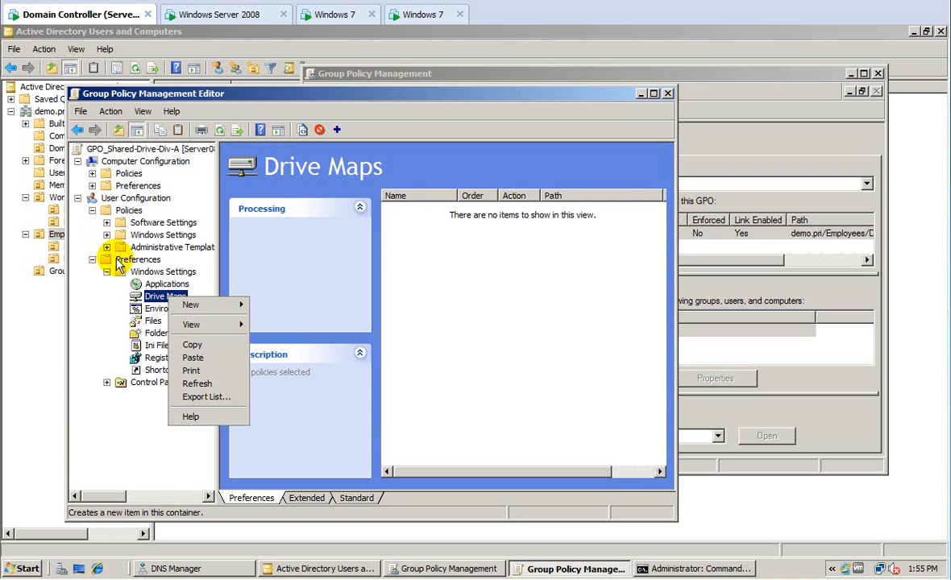
mouse_move(194, 305)
click(268, 304)
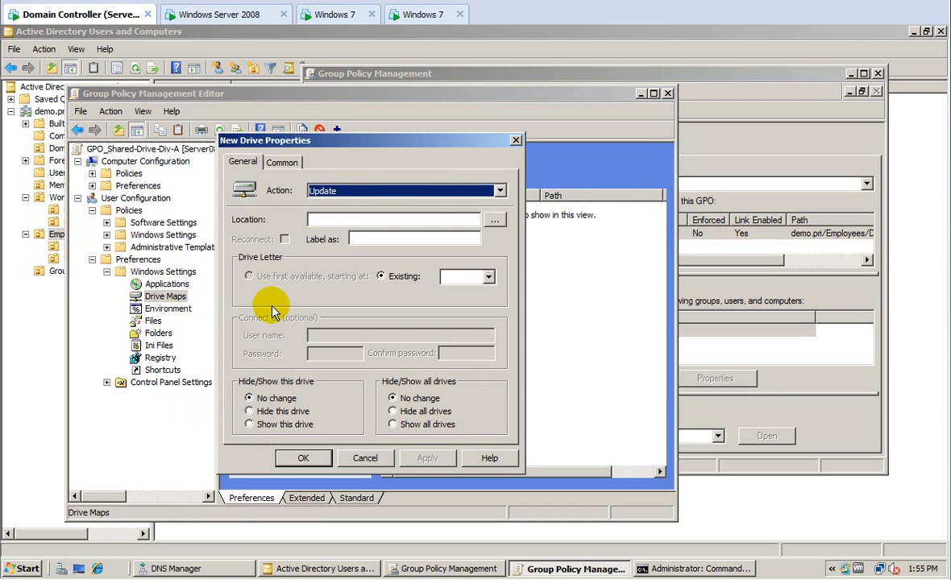
click(366, 191)
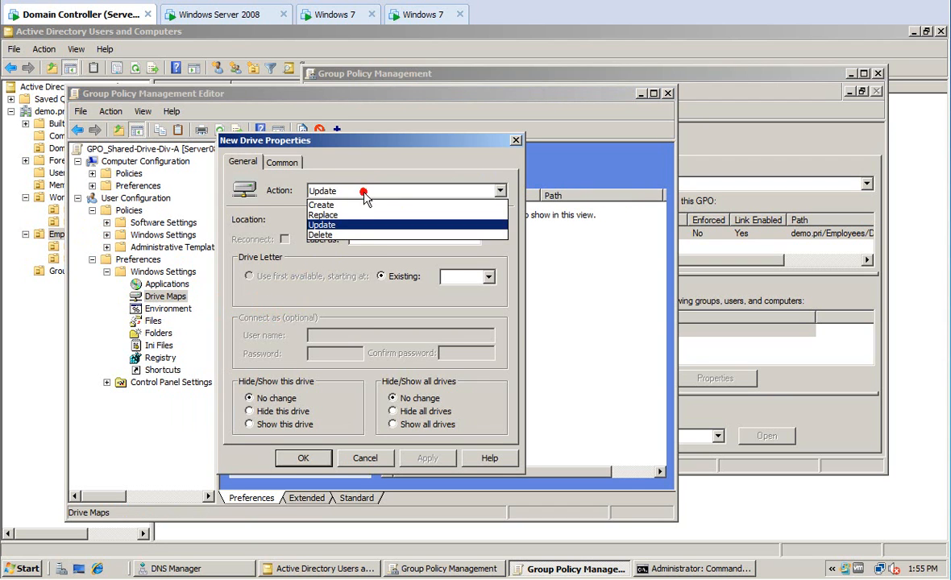
click(315, 205)
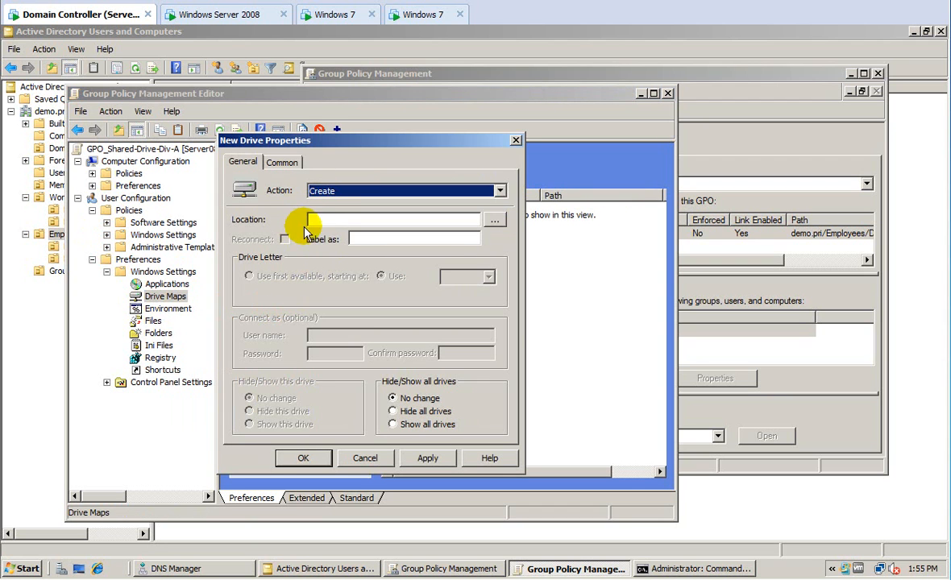
click(327, 223)
text(\\srv-2\employees\div-a)
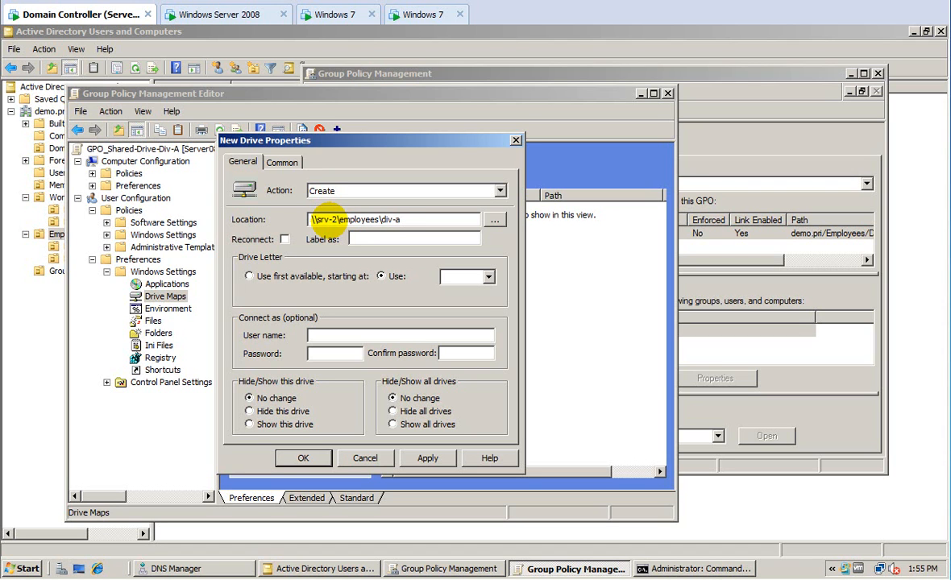
click(362, 237)
text(Div A)
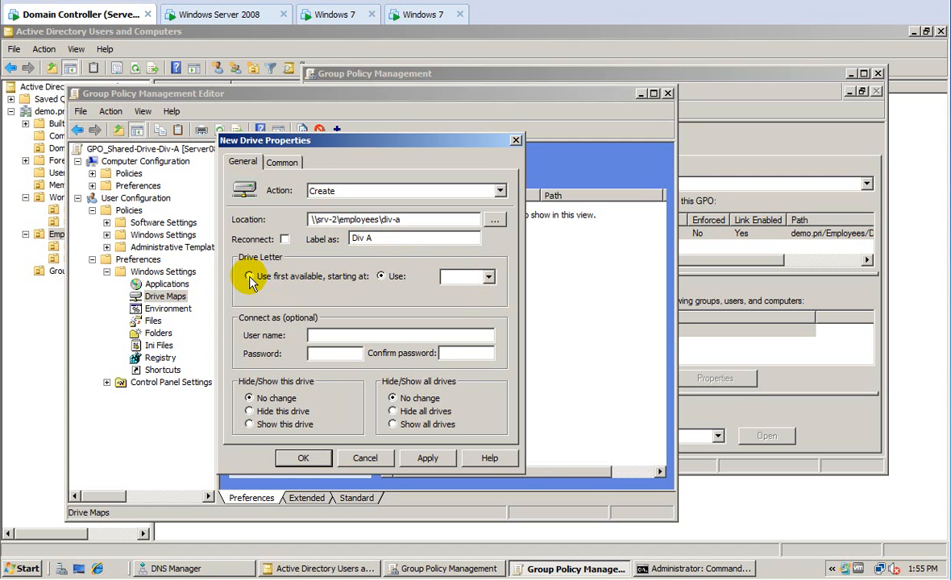
click(466, 280)
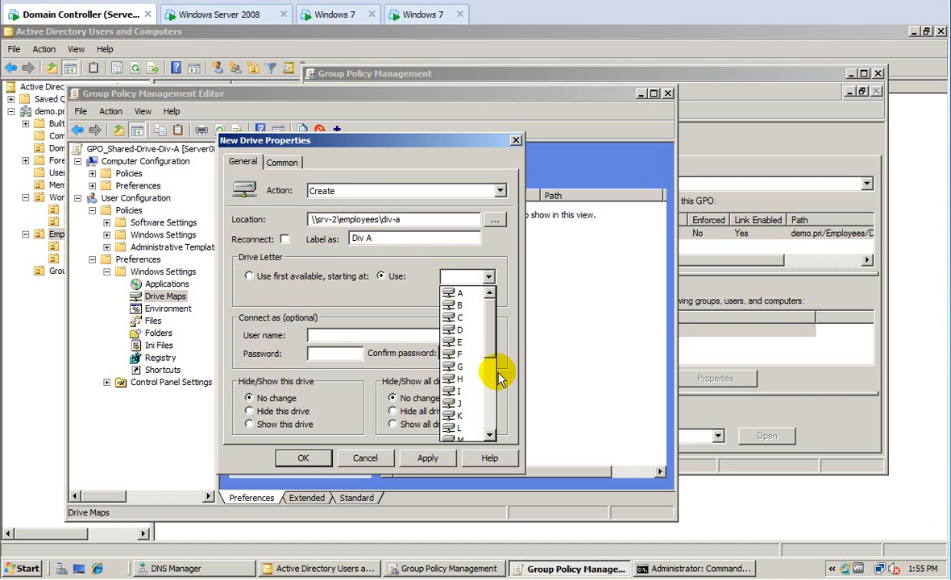
drag(494, 354, 493, 399)
click(454, 405)
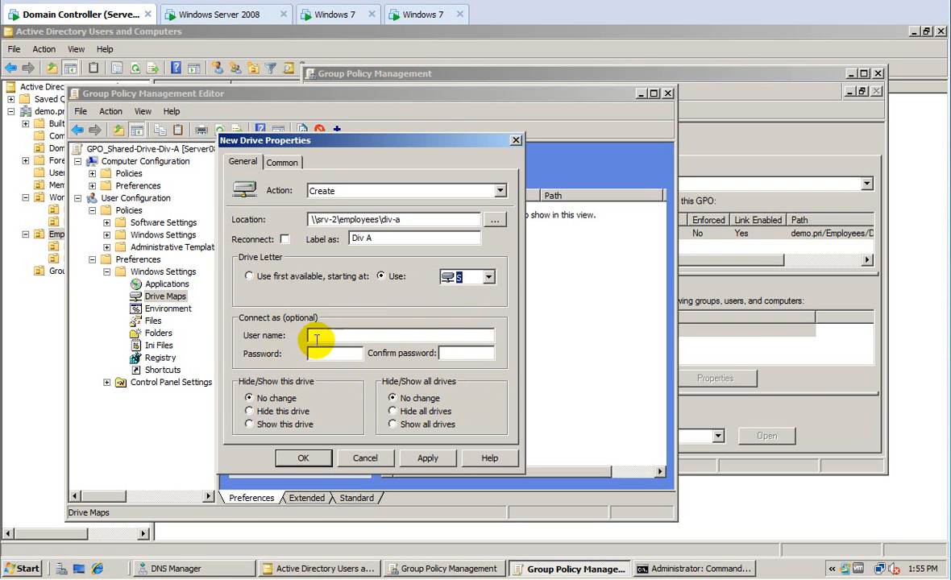
Enable item-level targeting so the S: drive map applies only to members of DEMO\GG_Div-A.
click(282, 162)
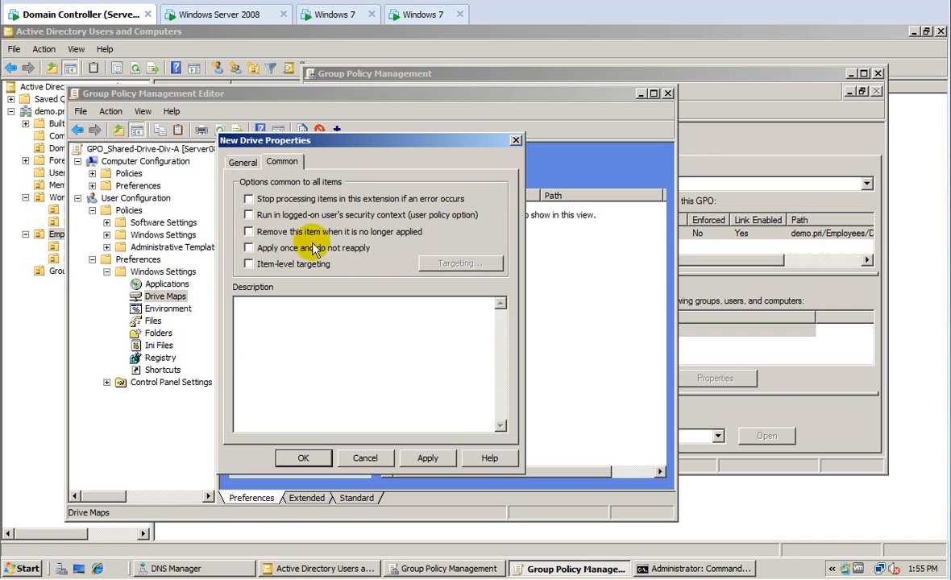
click(249, 265)
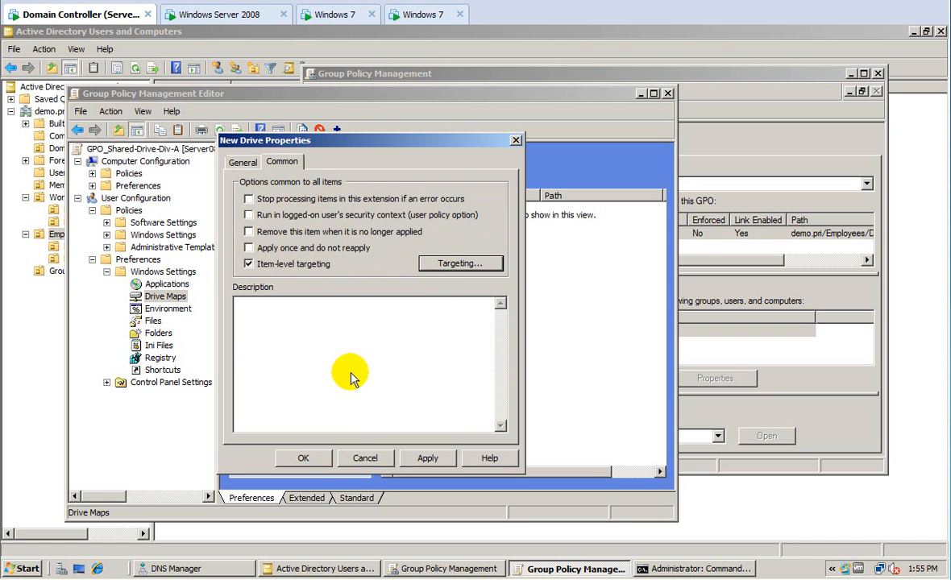
click(192, 158)
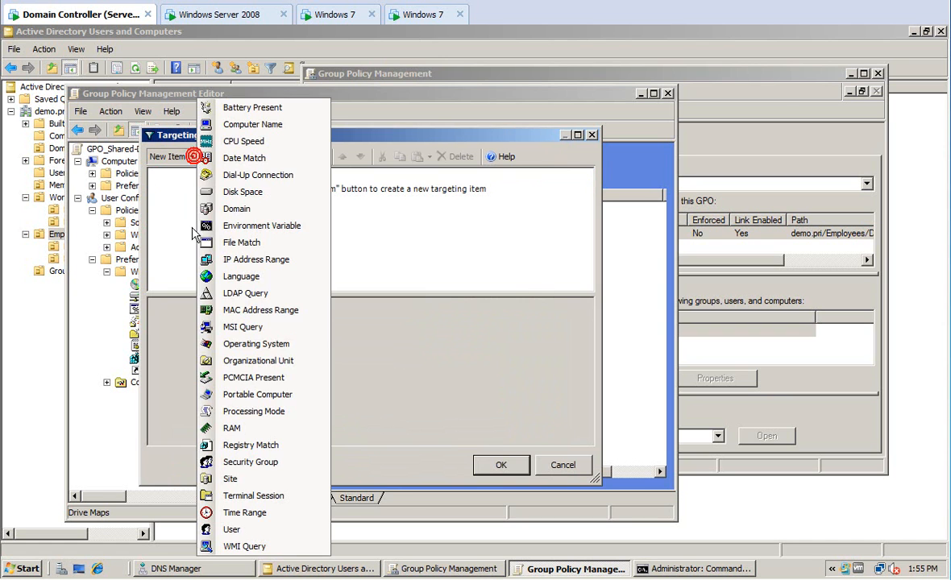
click(249, 461)
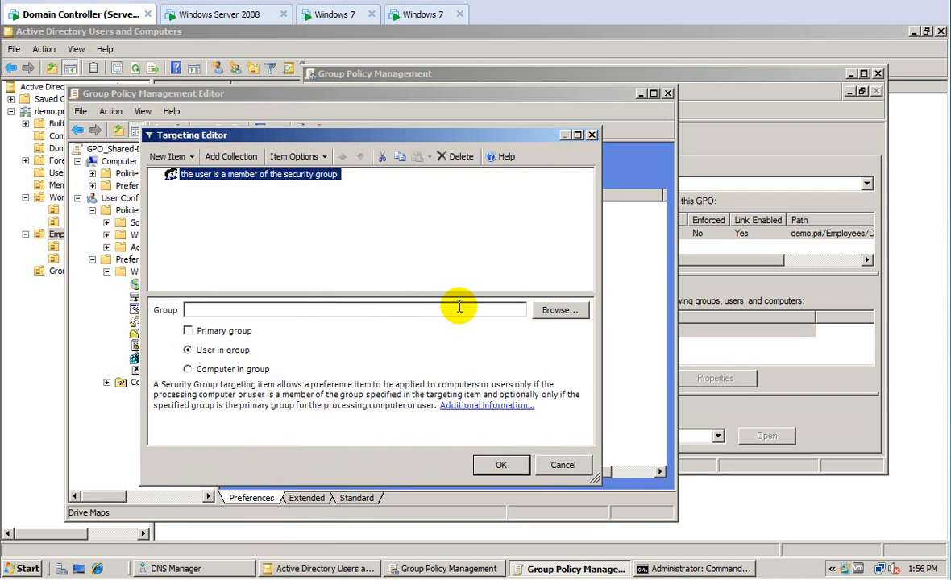
click(555, 313)
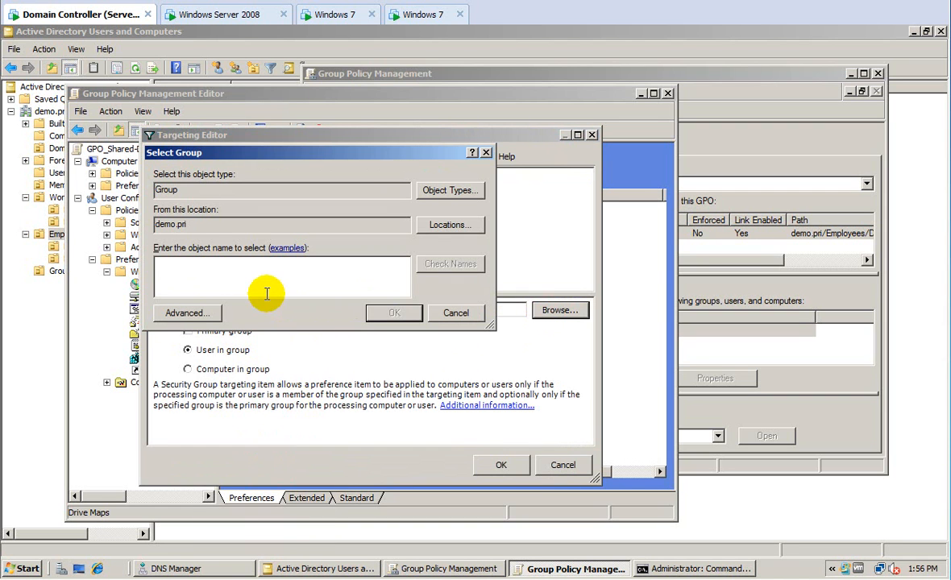
text(gg_div-a)
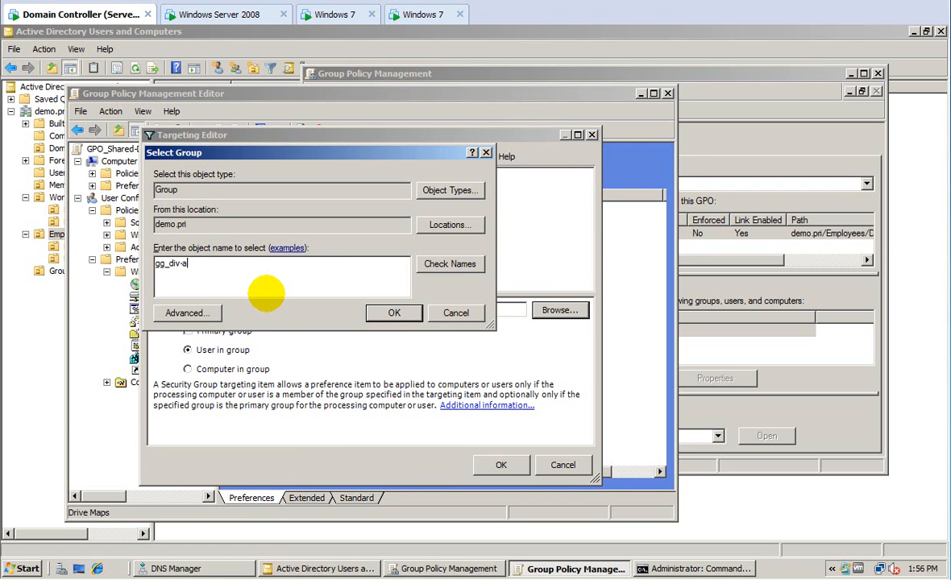
click(448, 266)
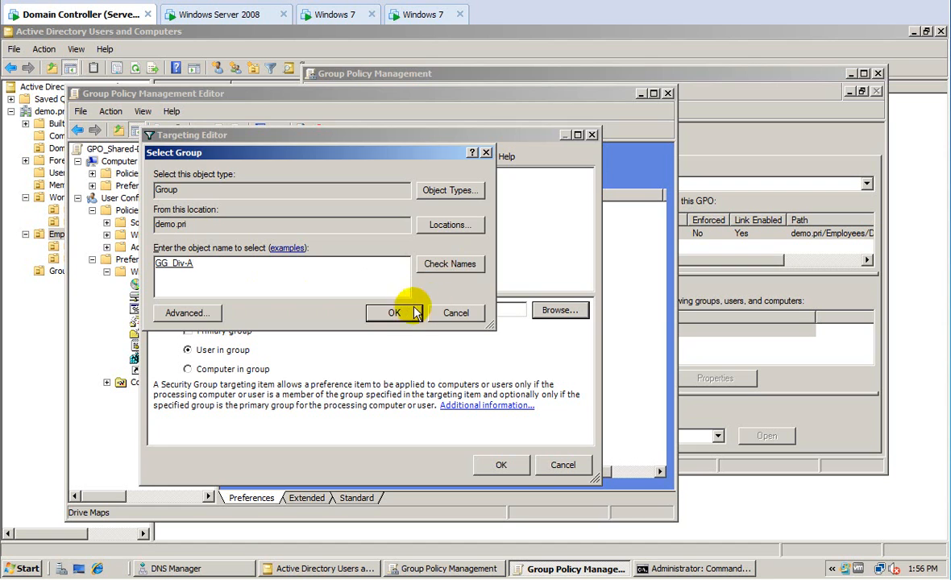
click(408, 312)
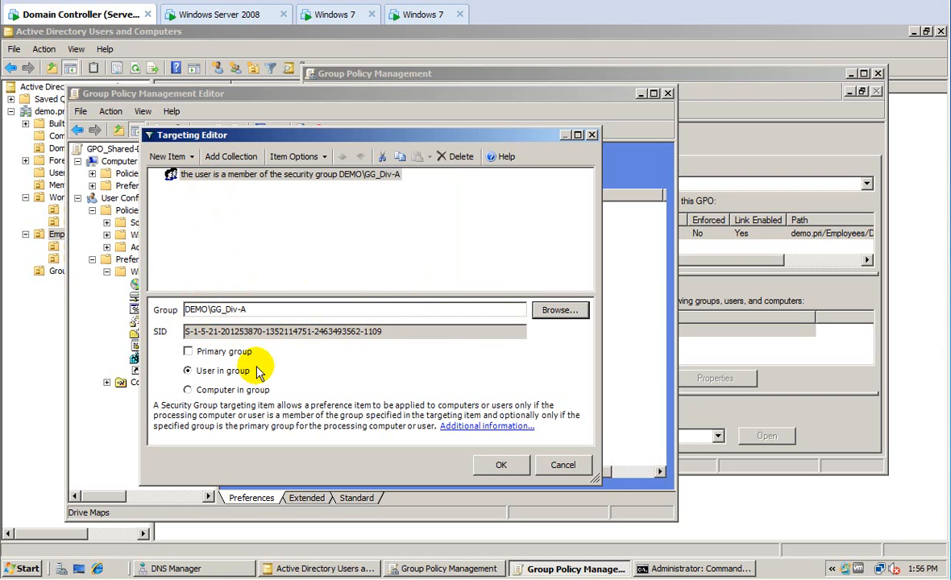
click(500, 465)
Add the description 'S drive for Div-A' dated 3-8-12, copy it, and save the S: mapping.
click(296, 318)
text(bd: 3-8-12 S drive for Div-A)
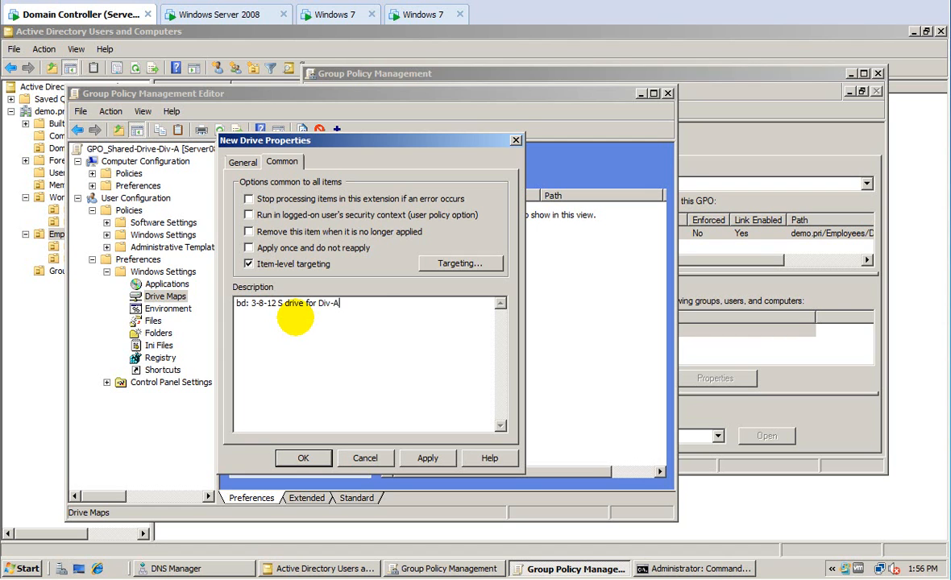
drag(373, 304, 232, 304)
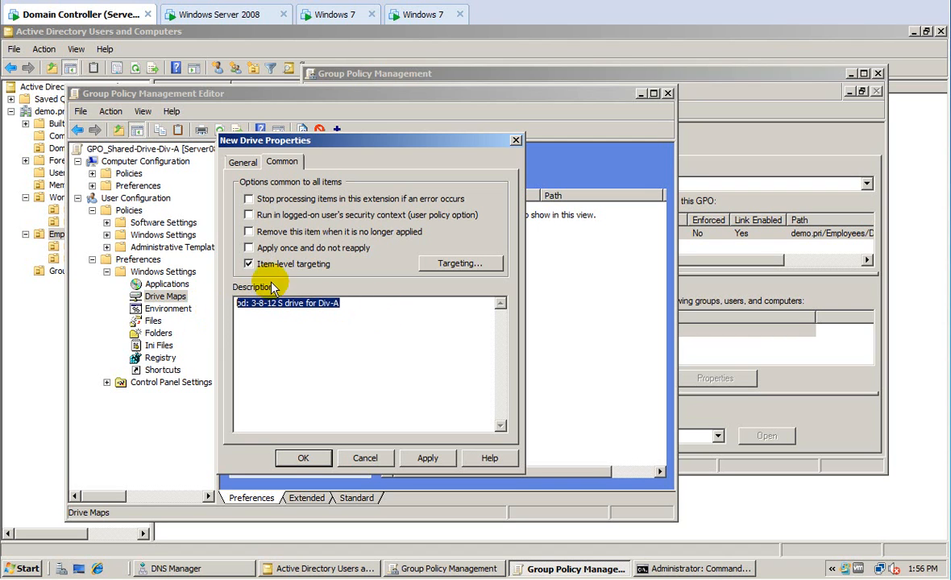
click(242, 164)
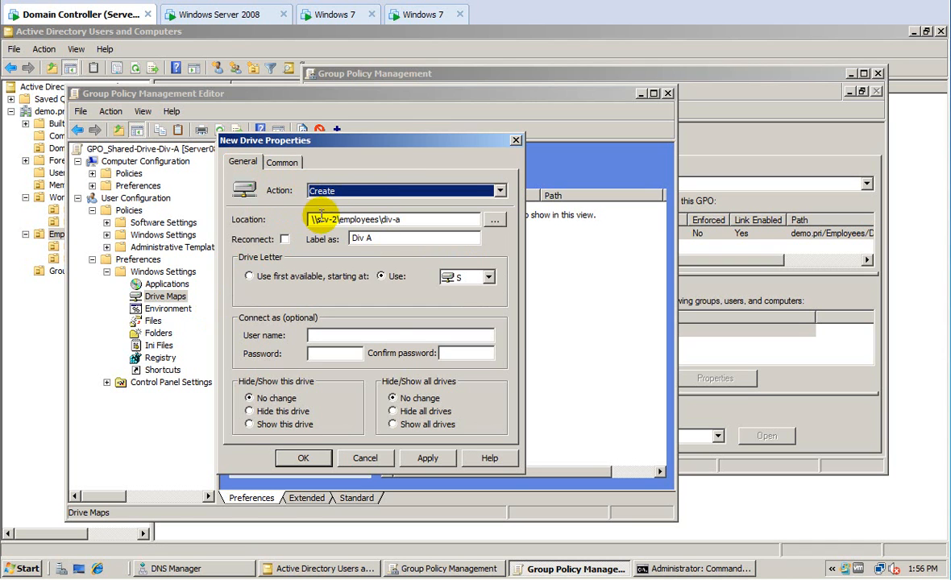
click(303, 457)
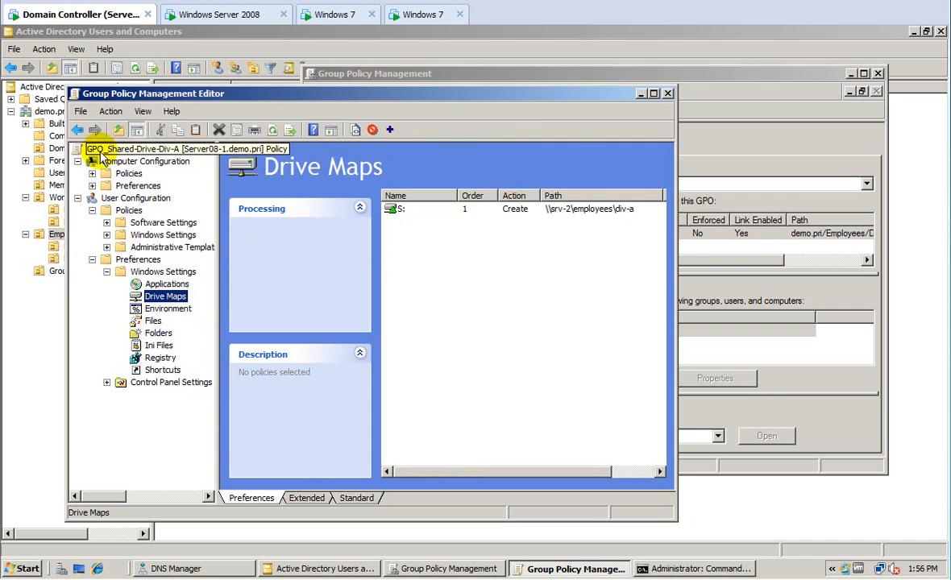
Close the editor and create GPO_Share-Div-B linked to the Employees\Div-B unit.
click(667, 95)
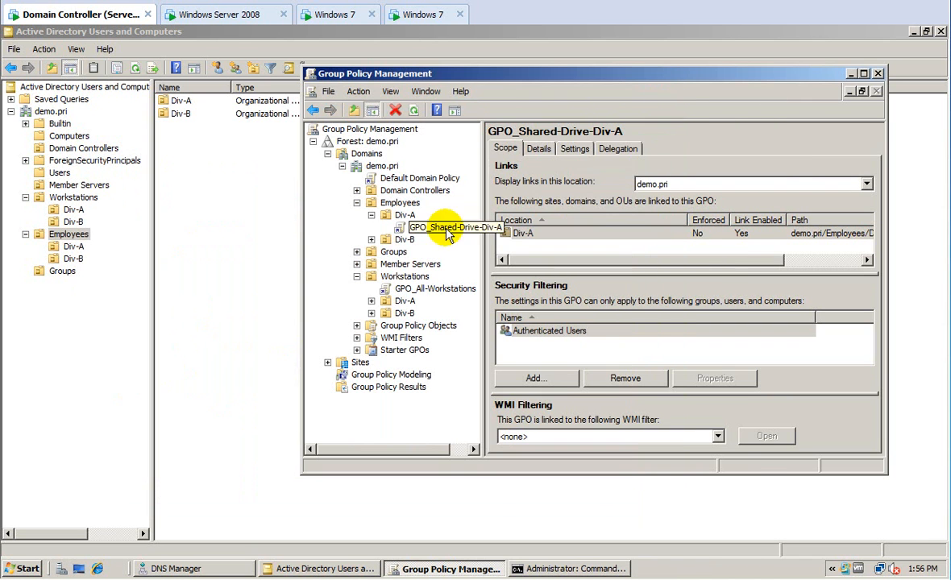
click(395, 240)
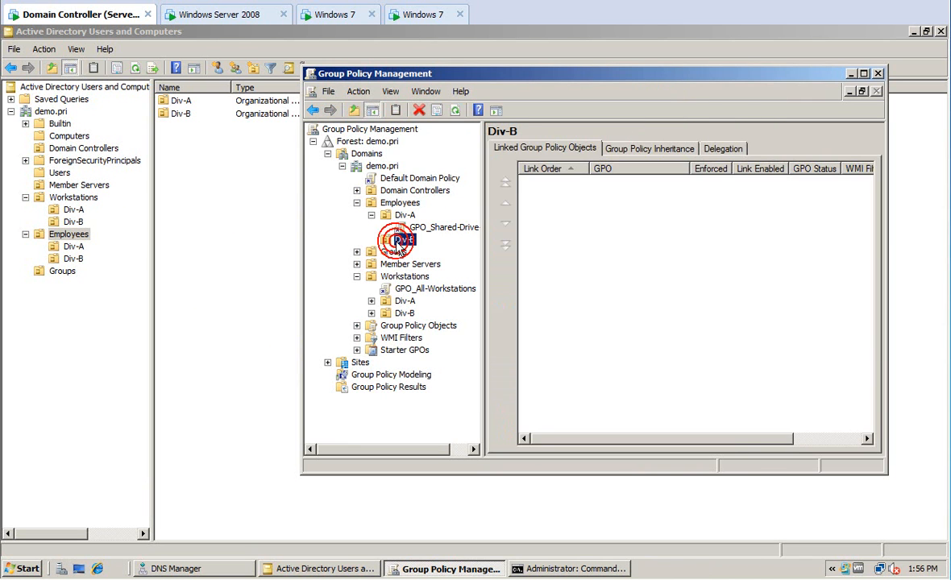
right_click(396, 241)
click(410, 252)
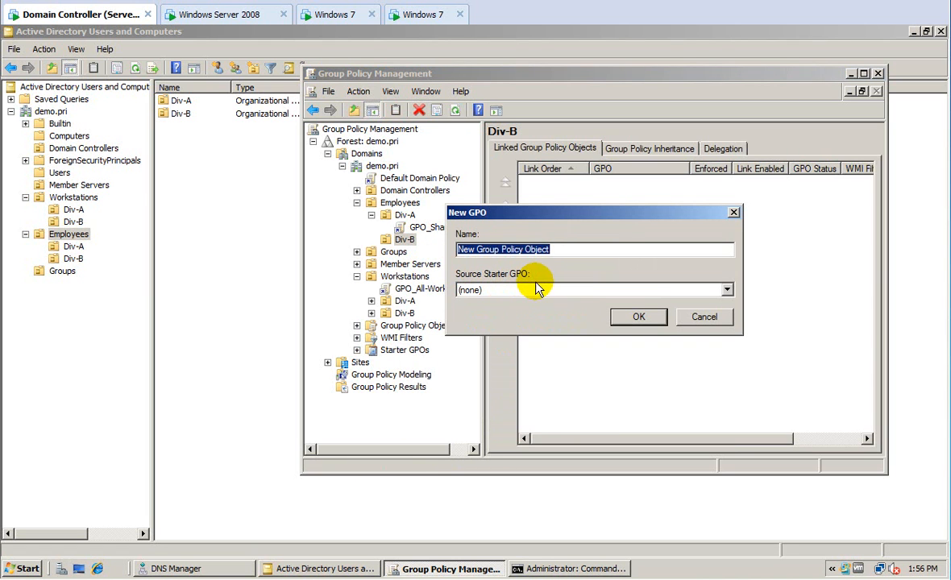
text(GP)
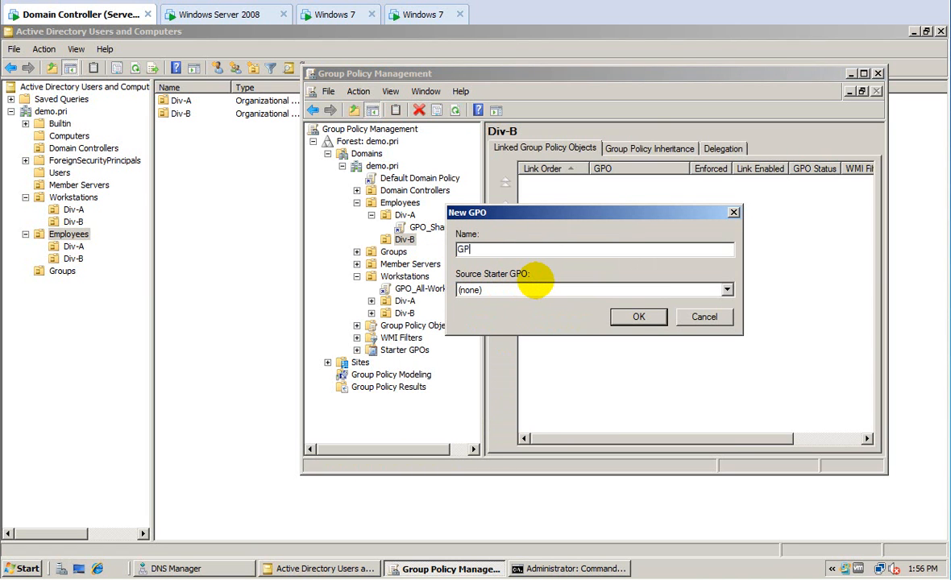
text(O_Share-Div-B)
key(Return)
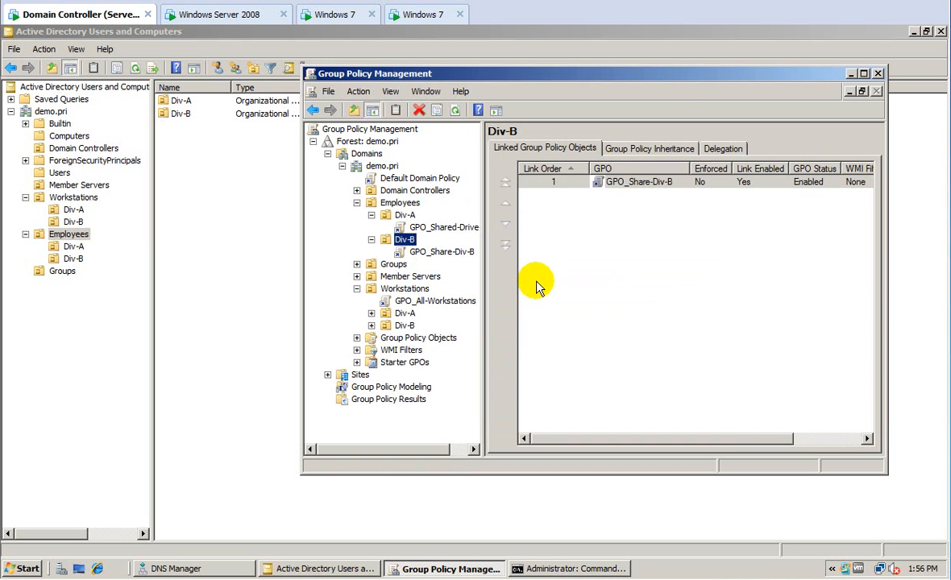
Open the GPO_Share-Div-B link for editing.
click(440, 252)
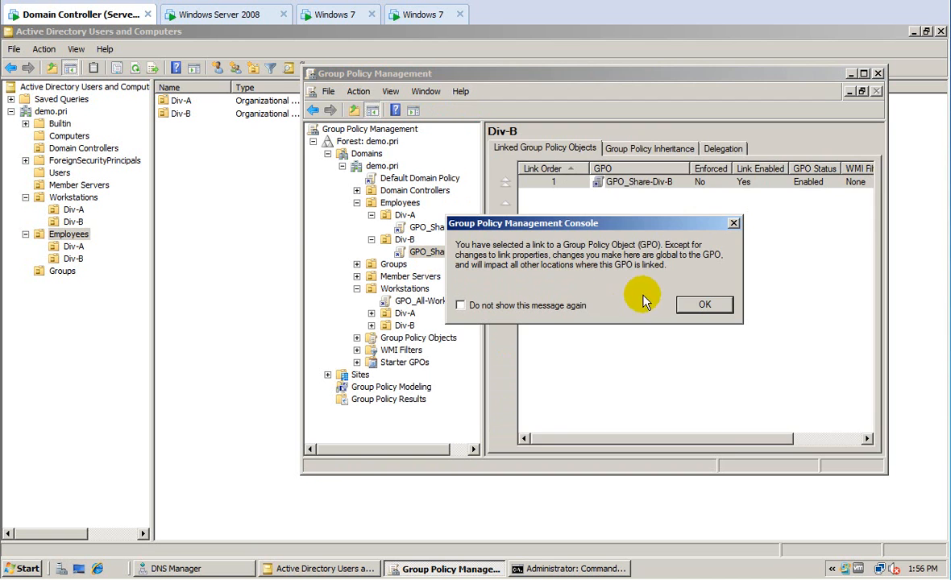
click(693, 307)
right_click(448, 252)
click(458, 258)
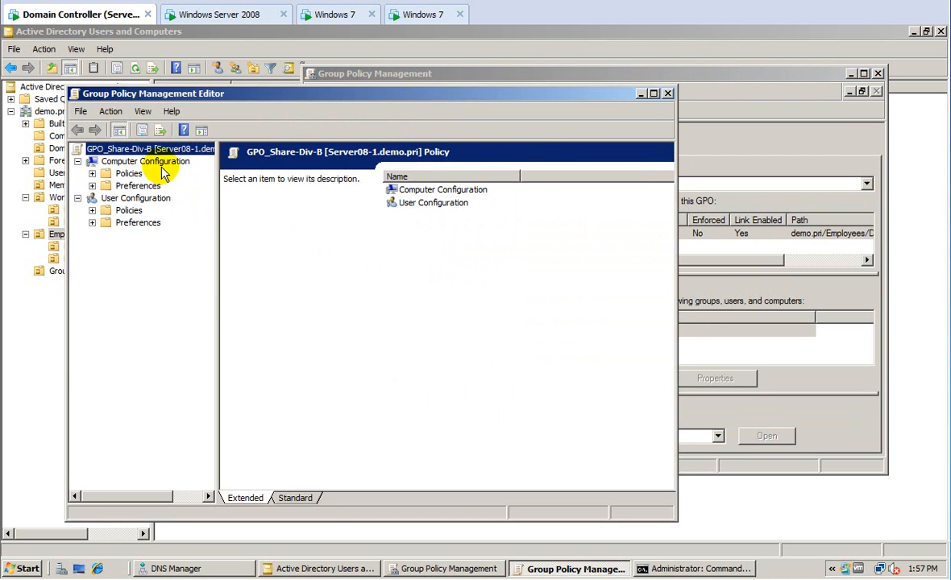
Start a new mapped drive under User Configuration > Preferences > Windows Settings > Drive Maps.
click(92, 222)
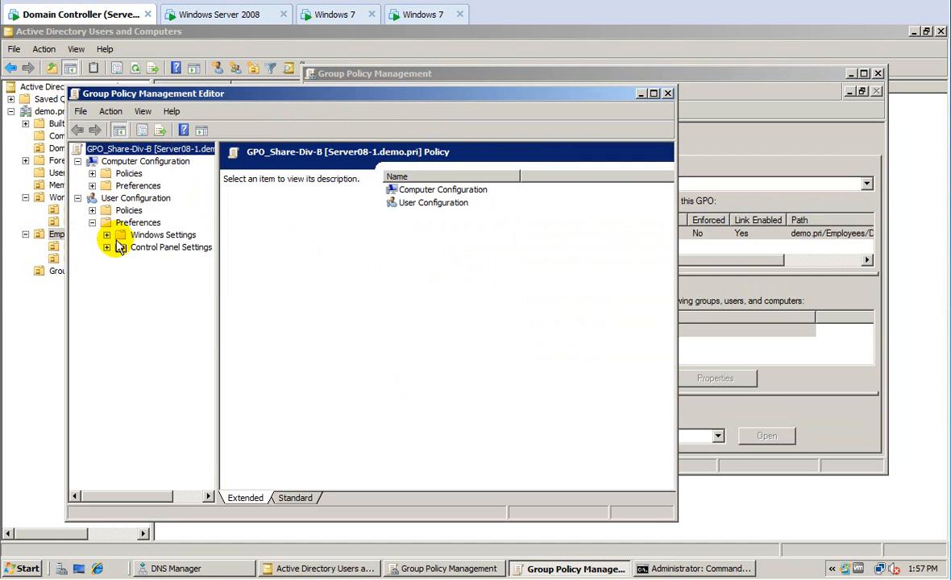
click(106, 234)
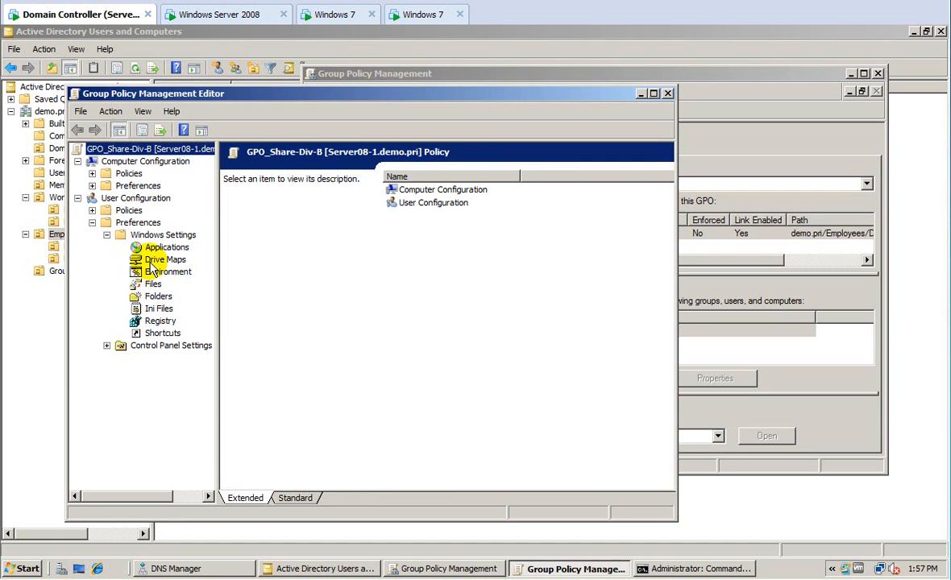
click(161, 259)
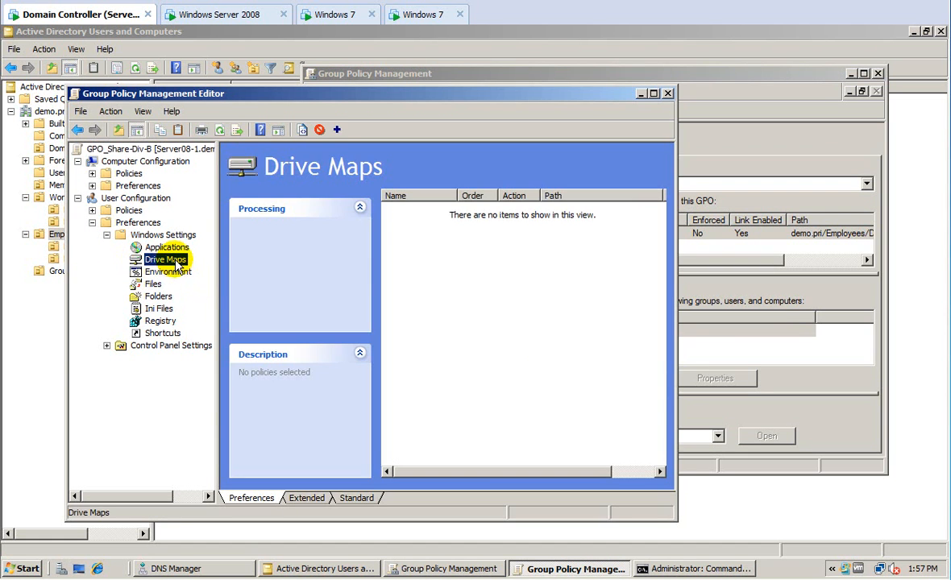
right_click(178, 262)
mouse_move(191, 268)
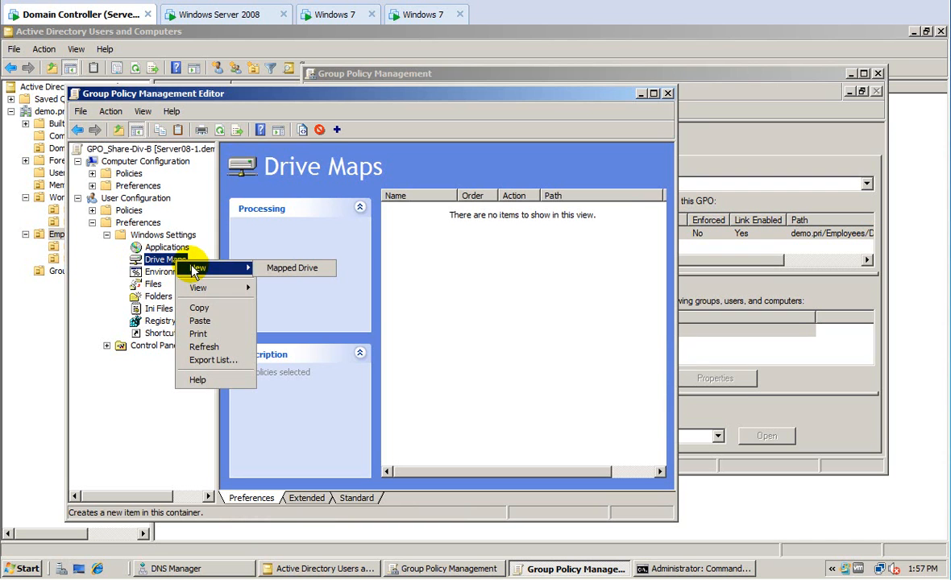
click(274, 268)
Set the drive map to Create \\srv-2\employees\div-b on drive letter Q.
click(358, 190)
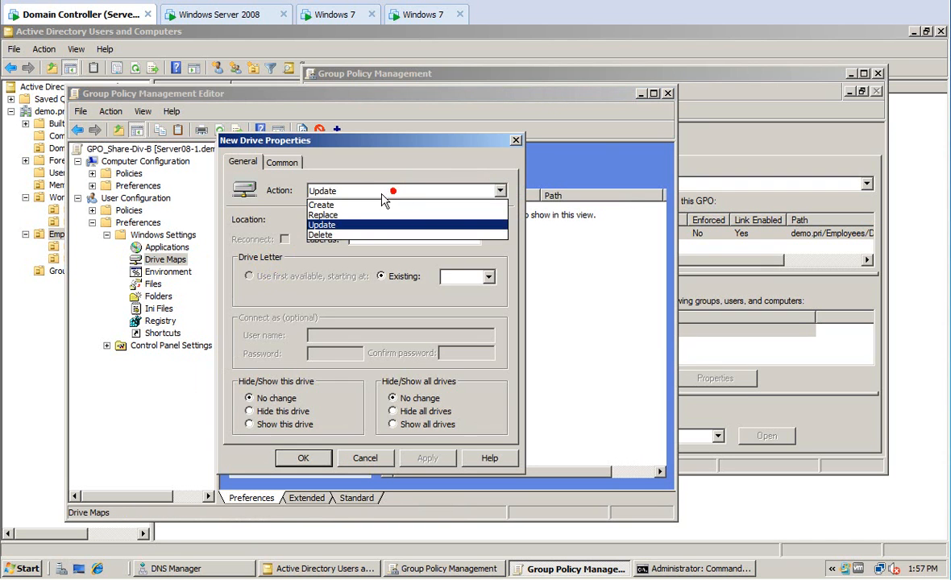
click(316, 204)
click(316, 218)
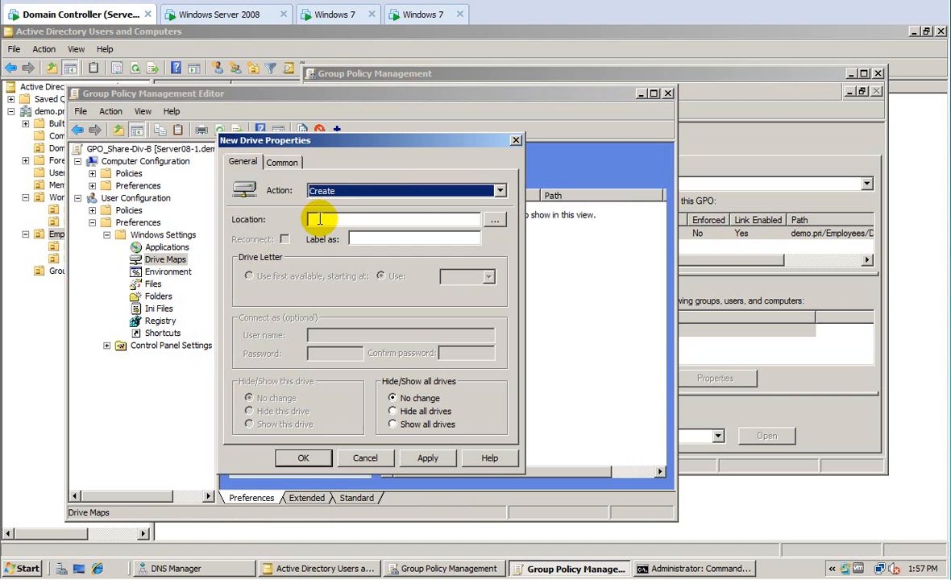
click(360, 220)
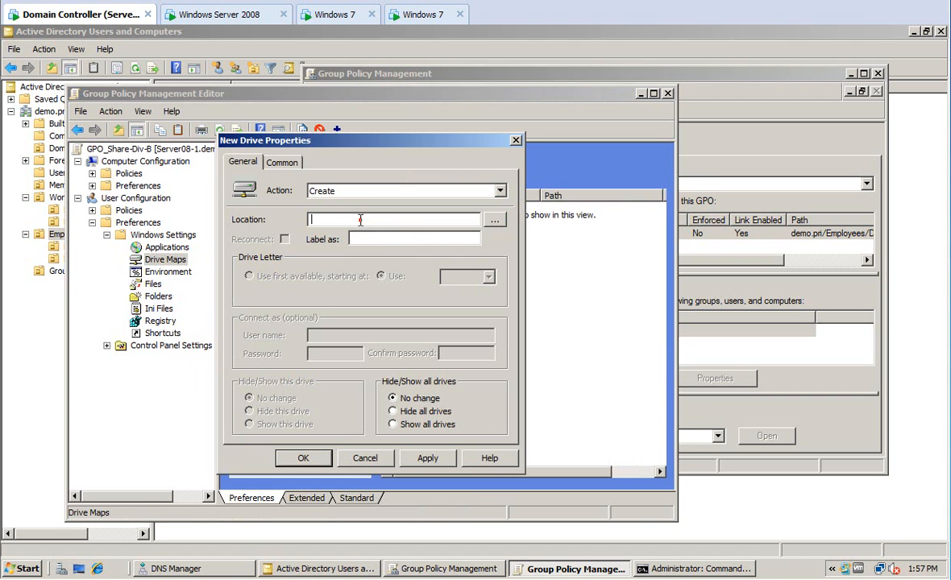
text(\\srv-2\)
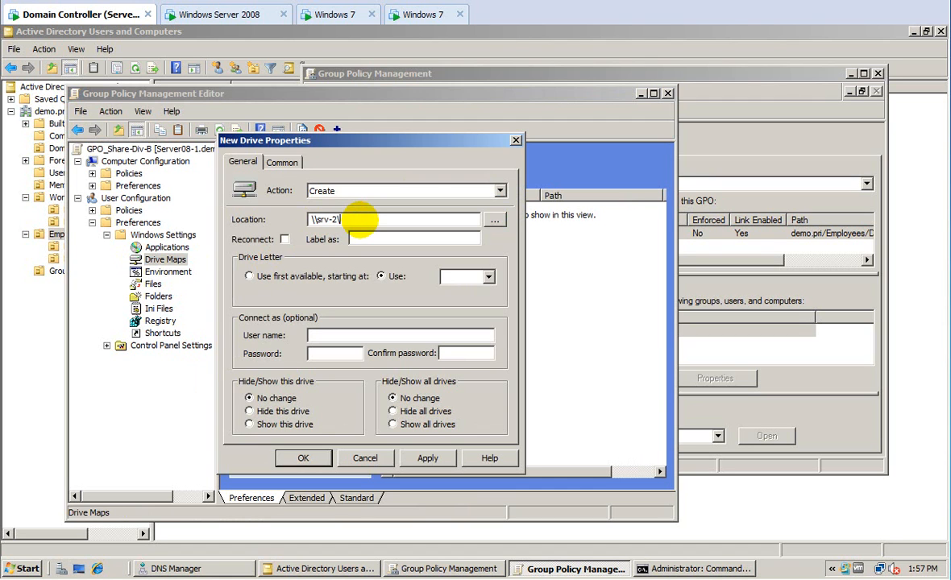
text(employees\d)
text(iv-b)
click(446, 277)
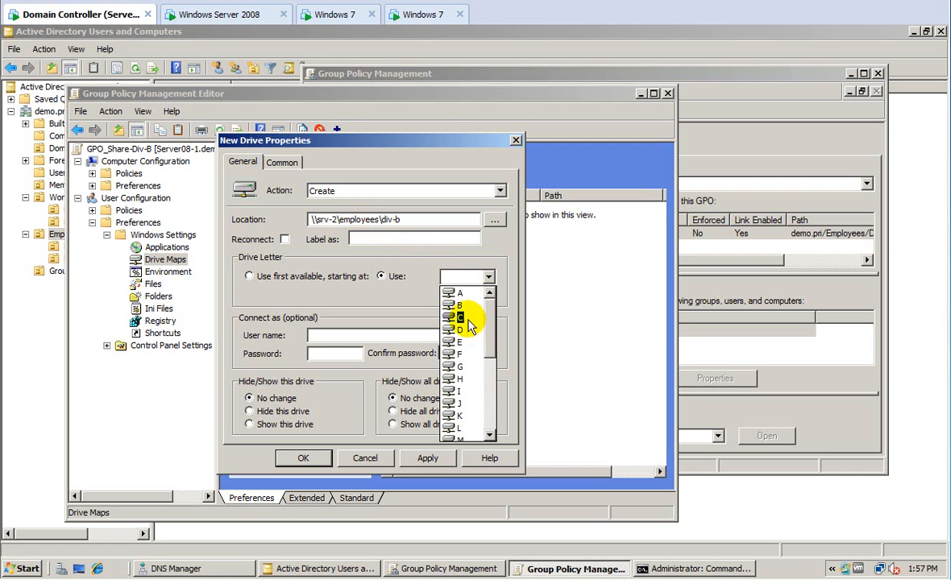
drag(493, 347, 493, 380)
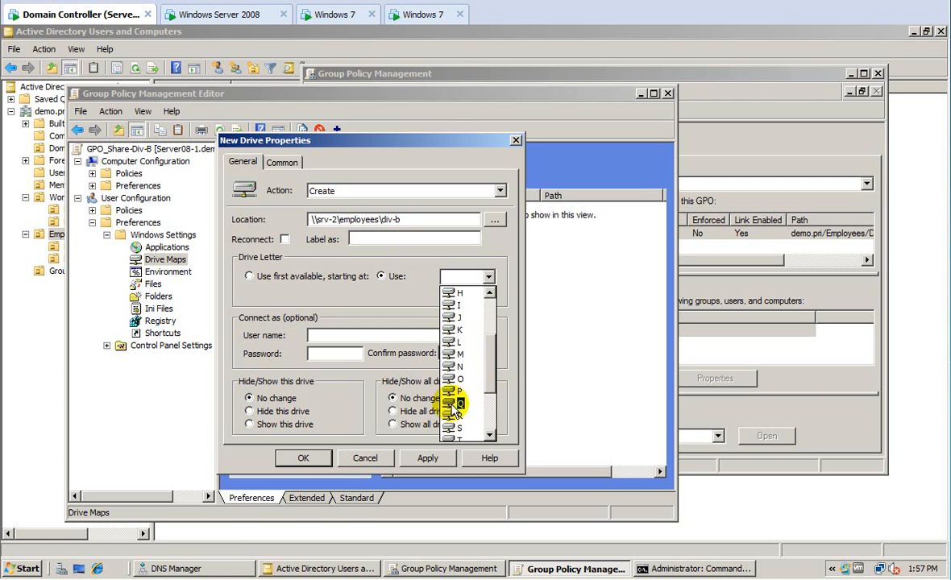
click(458, 403)
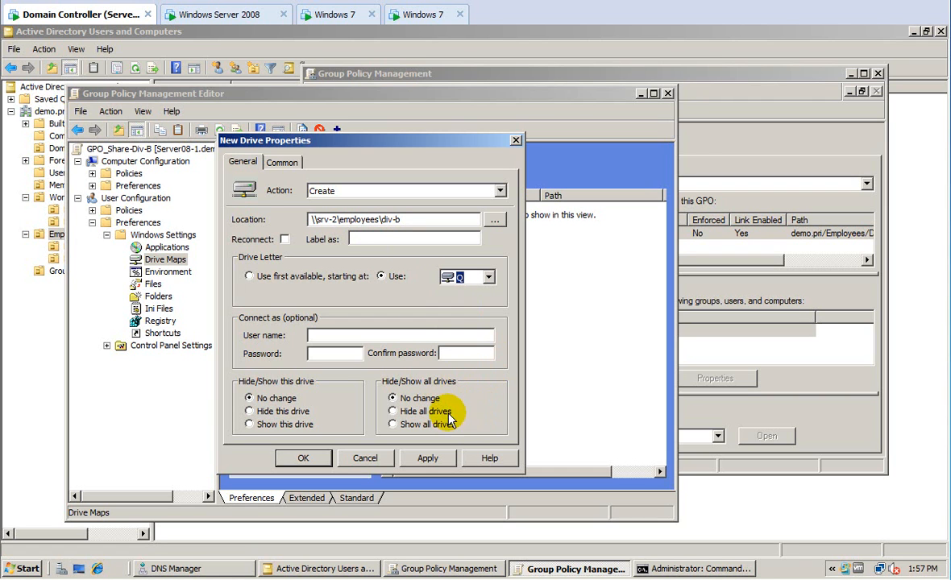
Enable item-level targeting on the Common tab.
click(279, 162)
click(249, 264)
click(258, 304)
Paste the description, change it to 'S drive for Div-b', and open the Targeting Editor's item types.
text(bd: 3-8-12 S drive for Div-A)
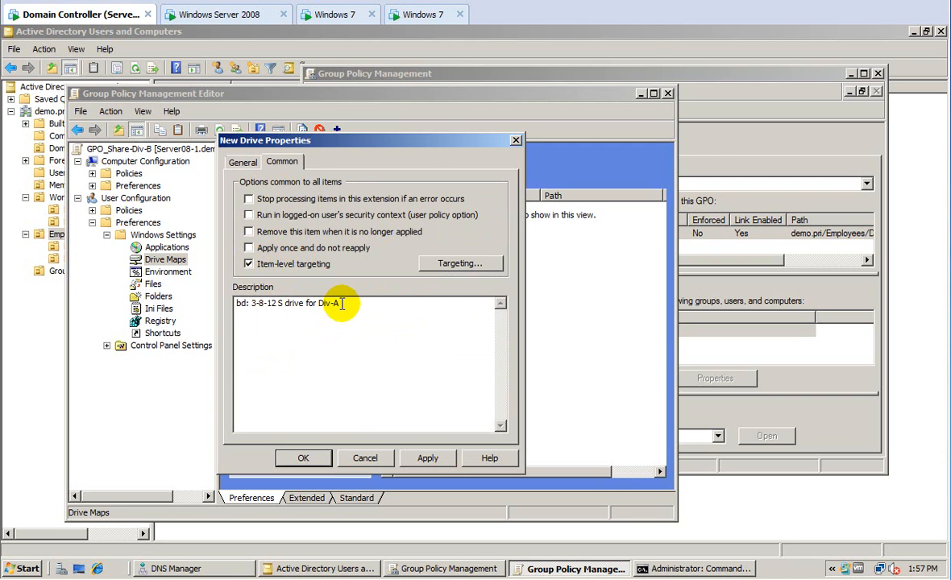
key(BackSpace)
text(b)
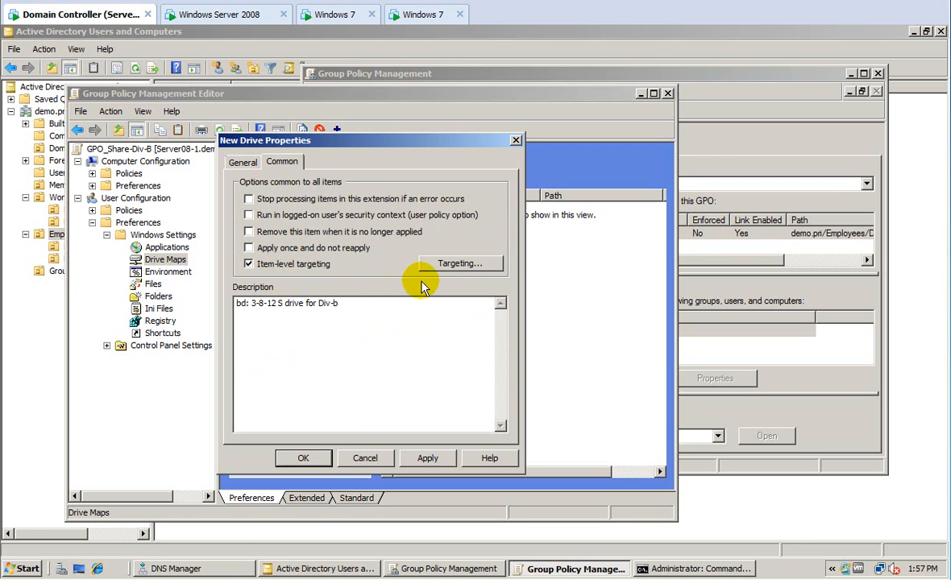
click(456, 264)
click(182, 157)
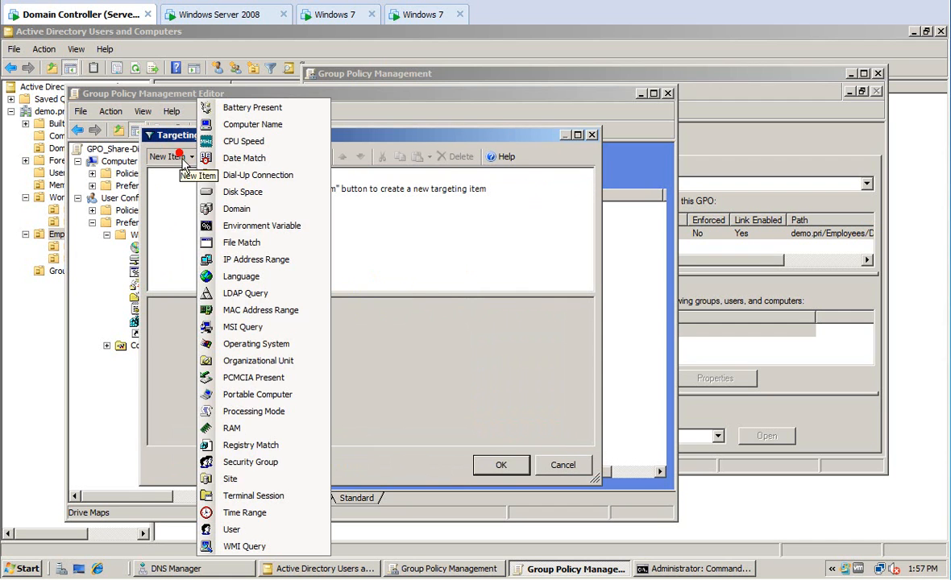
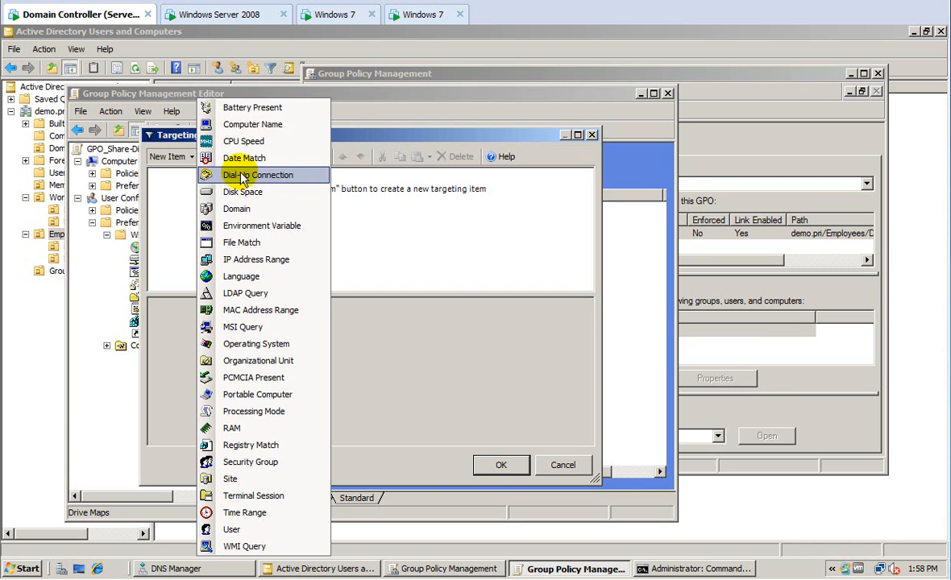
Target the Q: drive map to security group DEMO\GG_Div-B and save the mapping.
click(246, 463)
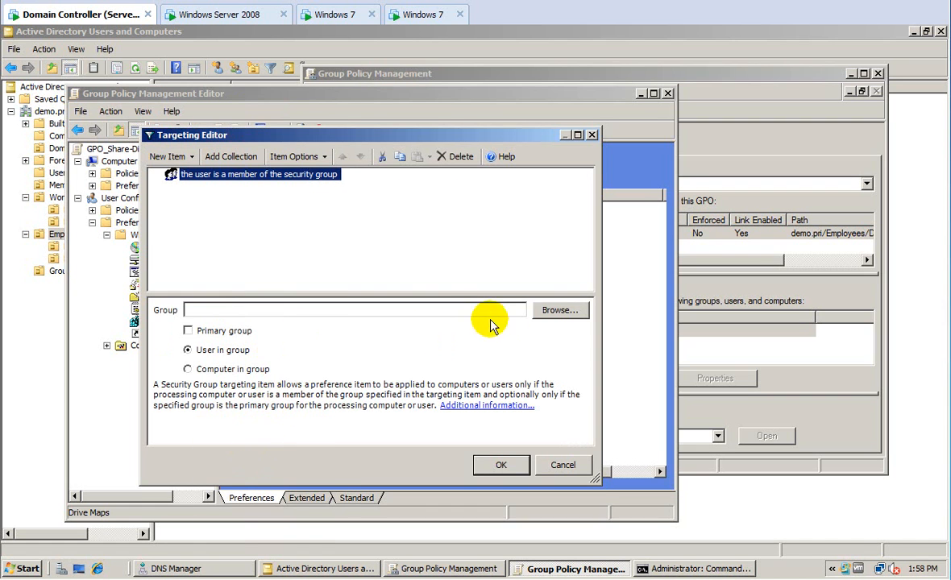
click(559, 310)
text(gg_div-b)
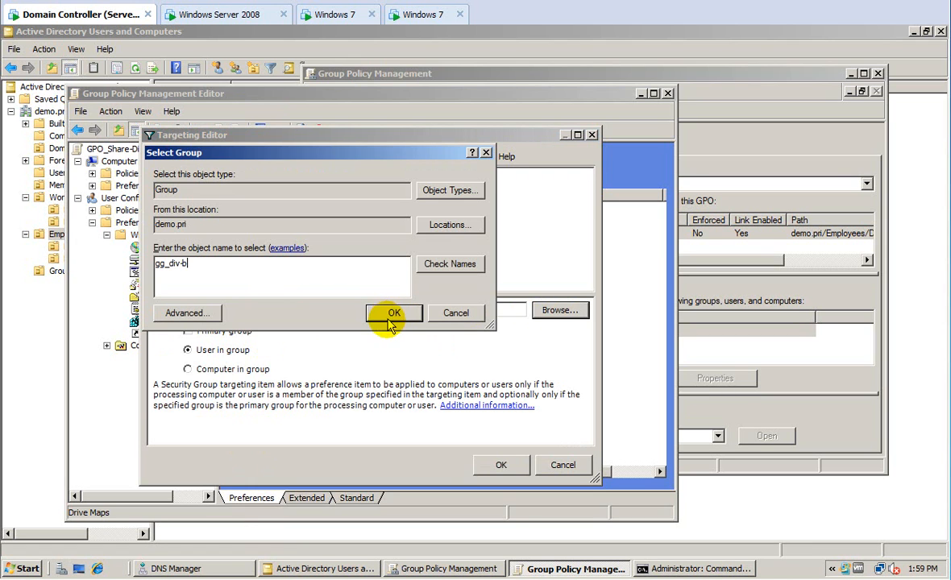
click(459, 263)
click(397, 313)
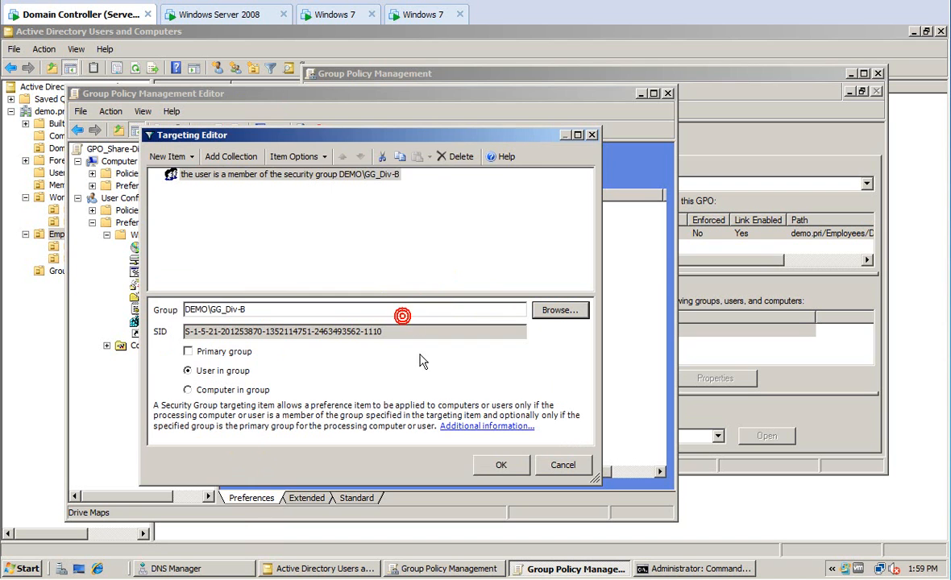
click(492, 465)
click(440, 457)
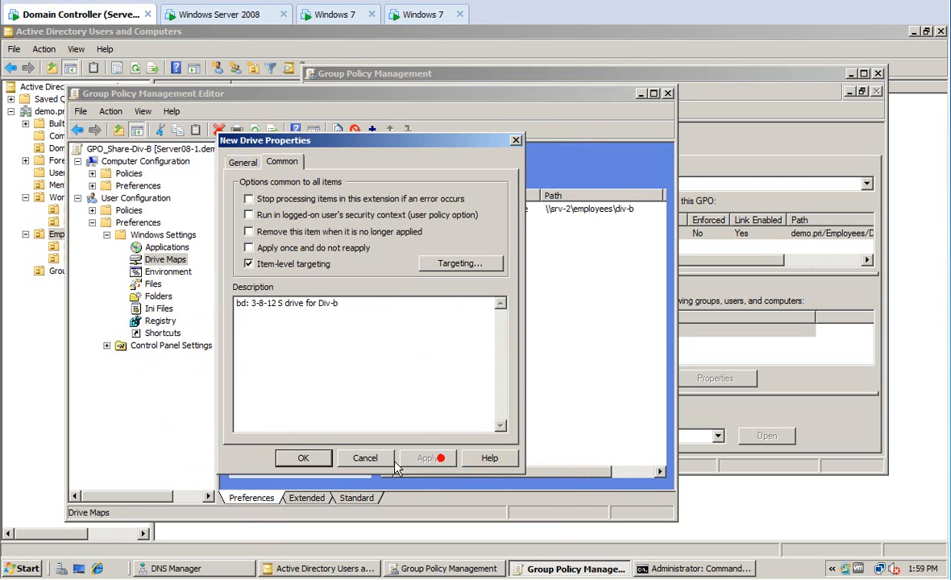
click(303, 458)
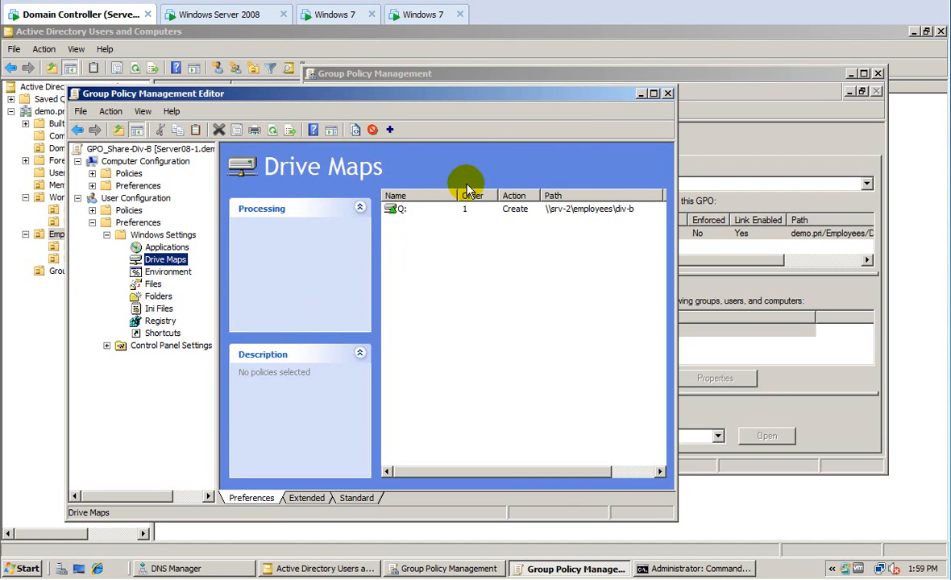
Close the Group Policy Management Editor and switch to the Windows 7 VM.
click(668, 93)
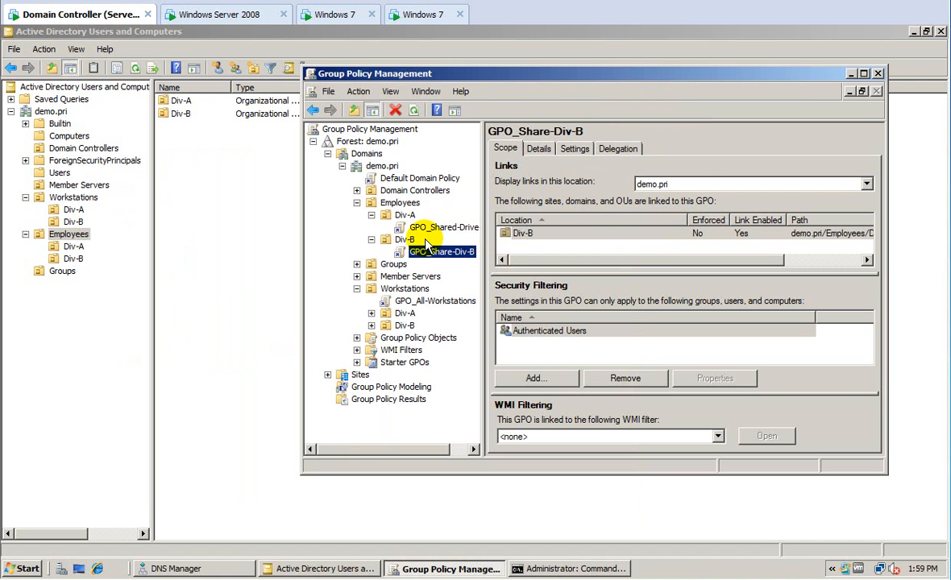
click(336, 17)
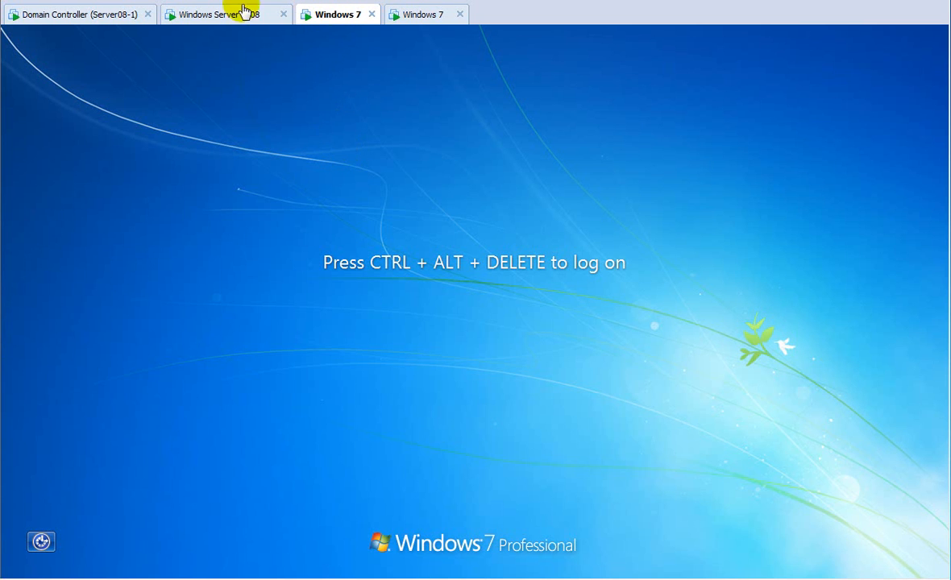
Send Ctrl+Alt+Del, acknowledge the logon notice, and sign in with the domain user's password.
click(1, 1)
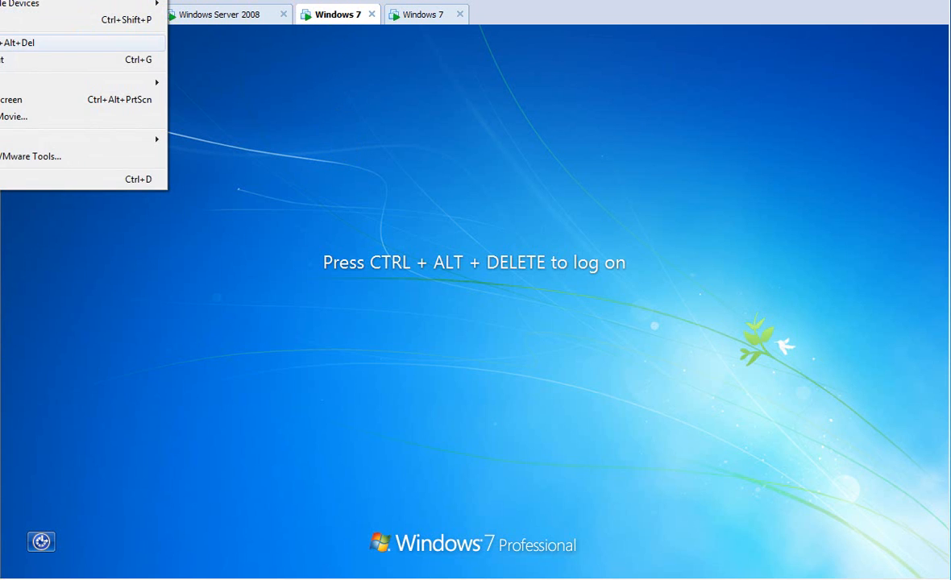
click(7, 42)
click(482, 454)
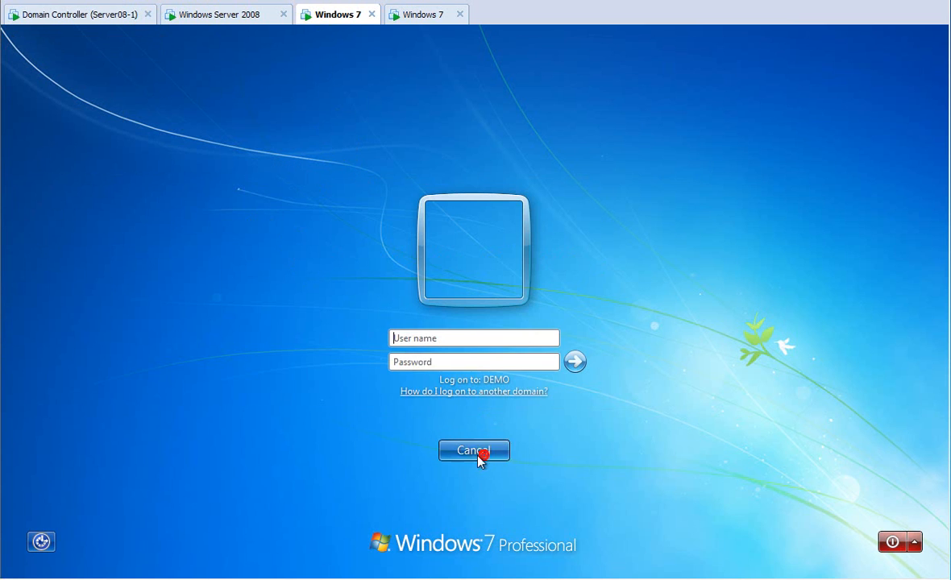
text(onePa$$w0rd)
key(Return)
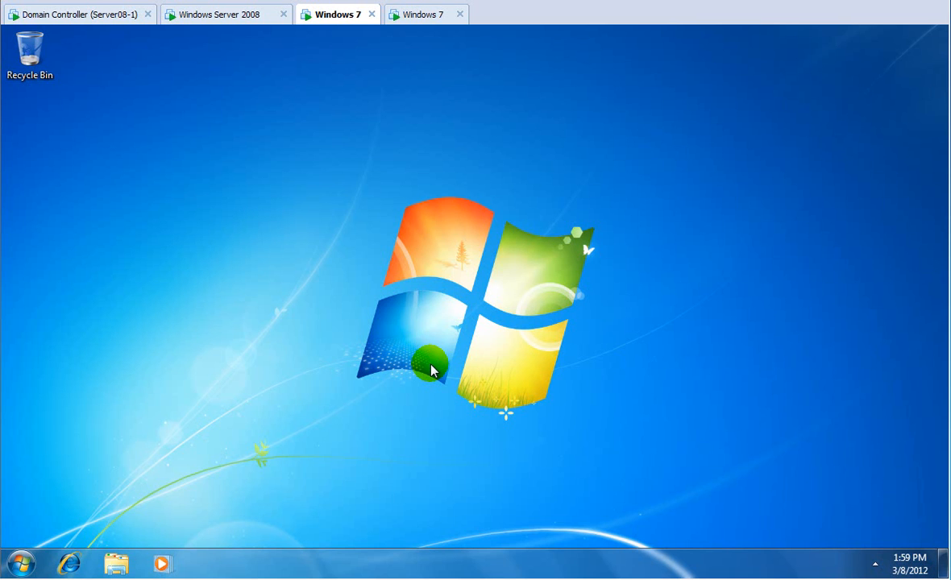
Open Computer from the Start menu to check the mapped drives, then close it.
click(19, 562)
click(250, 342)
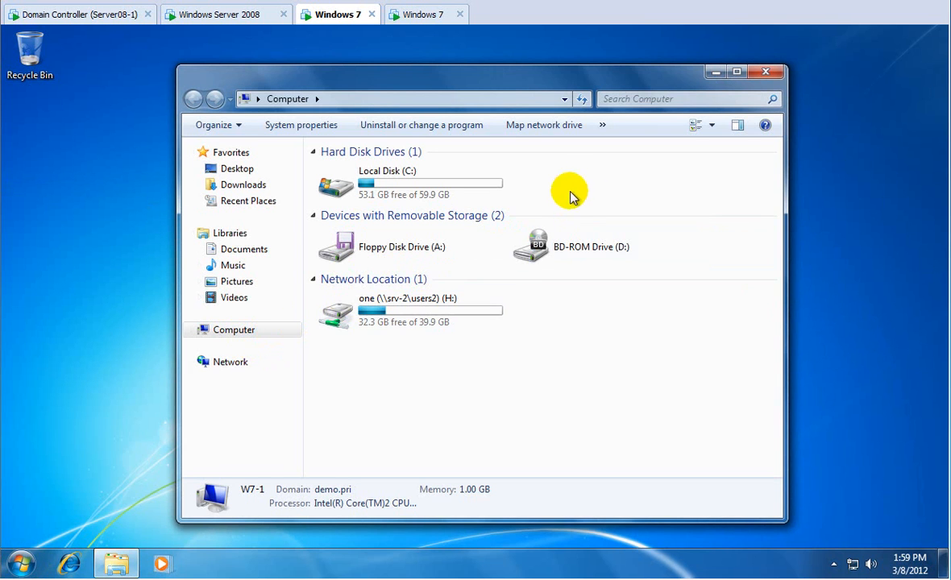
click(766, 73)
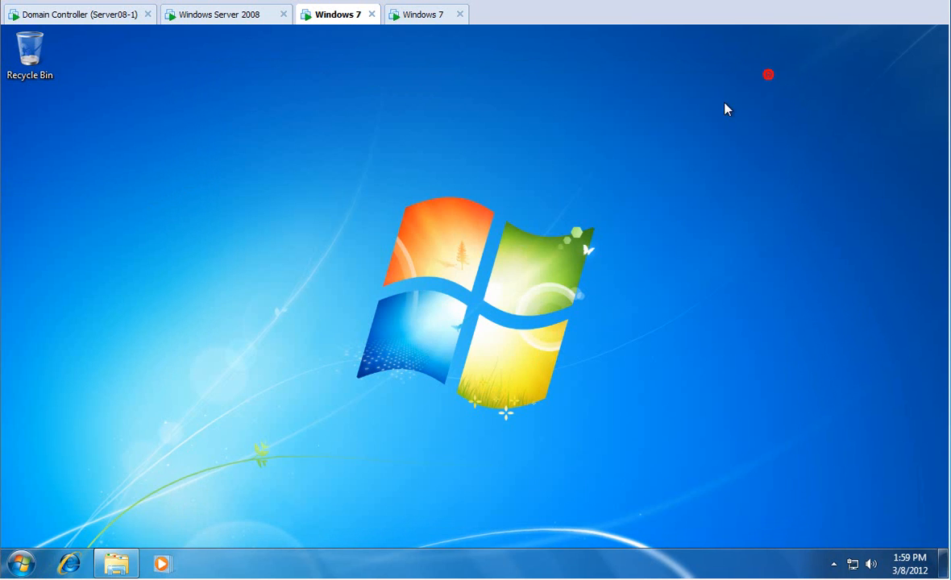
On the server, open the Effective Permissions tab of Div-A's advanced security settings.
click(208, 16)
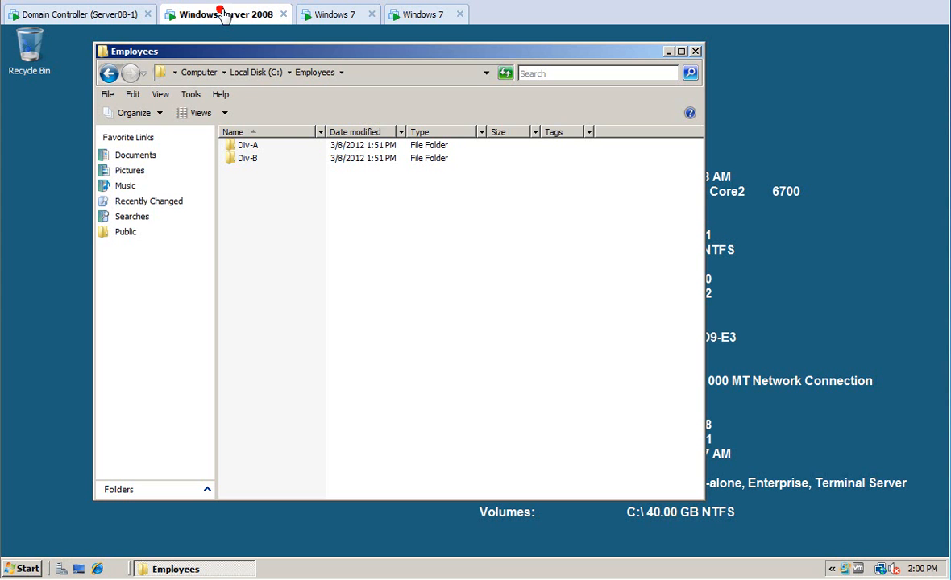
click(240, 147)
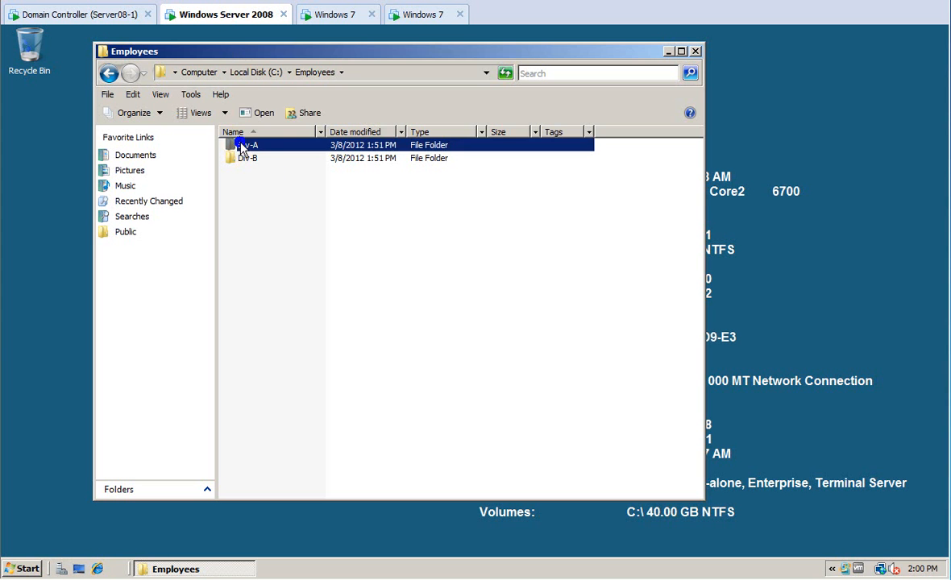
right_click(242, 145)
click(274, 315)
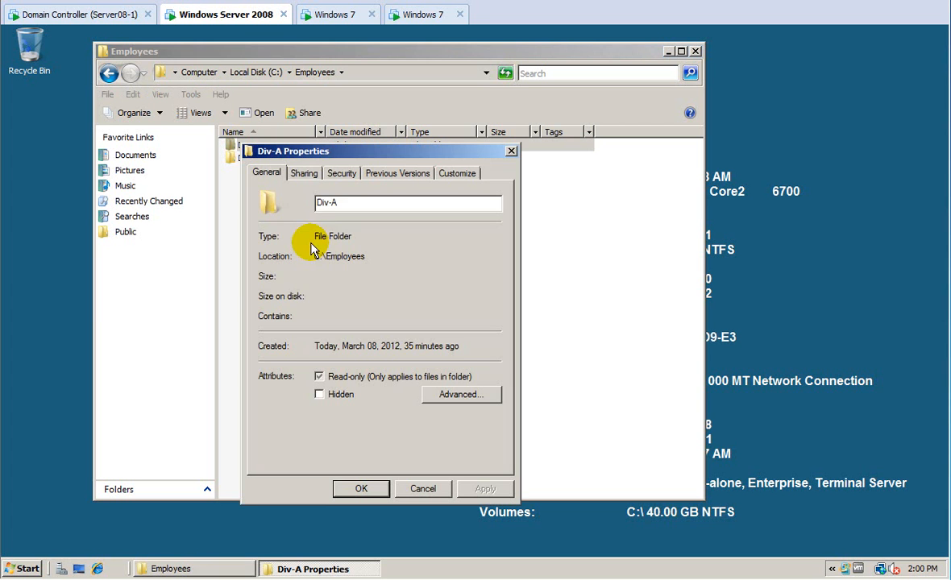
click(341, 172)
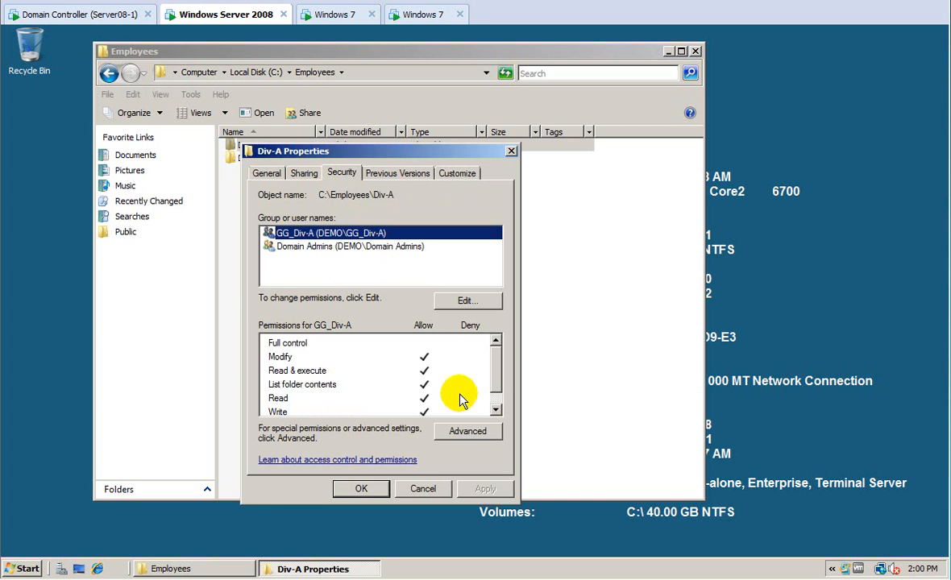
click(468, 432)
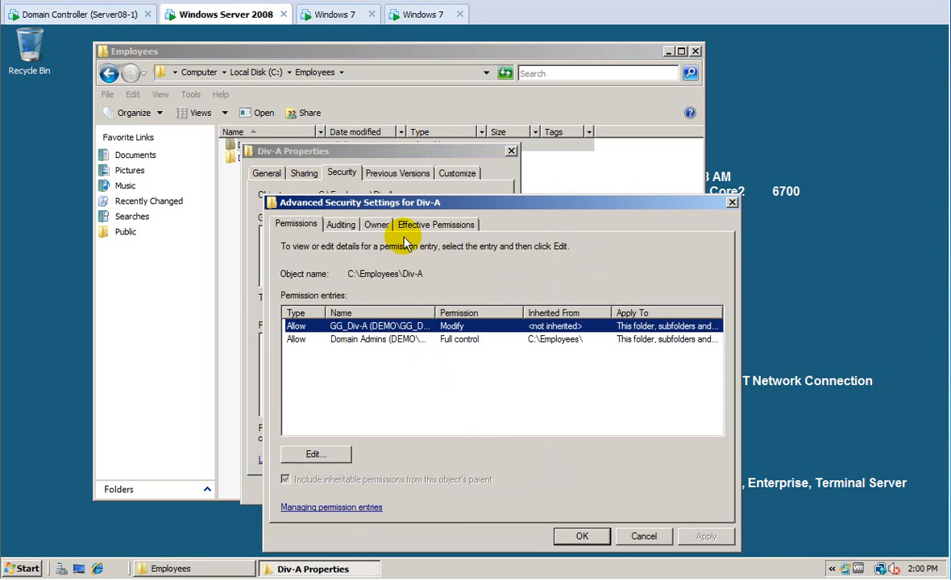
click(411, 225)
Check the test user's effective permissions on Div-A, cancel out, and return to Windows 7.
click(681, 332)
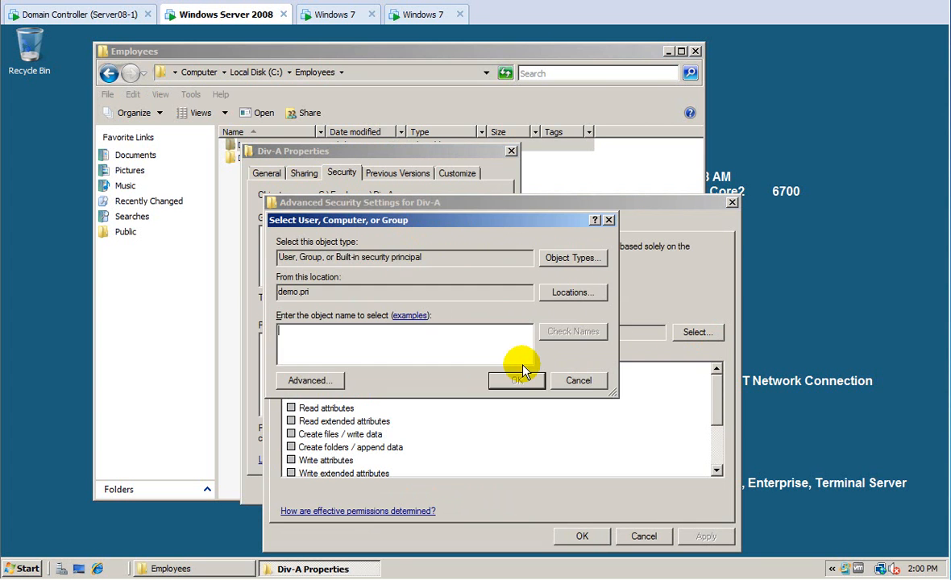
text(one)
click(523, 373)
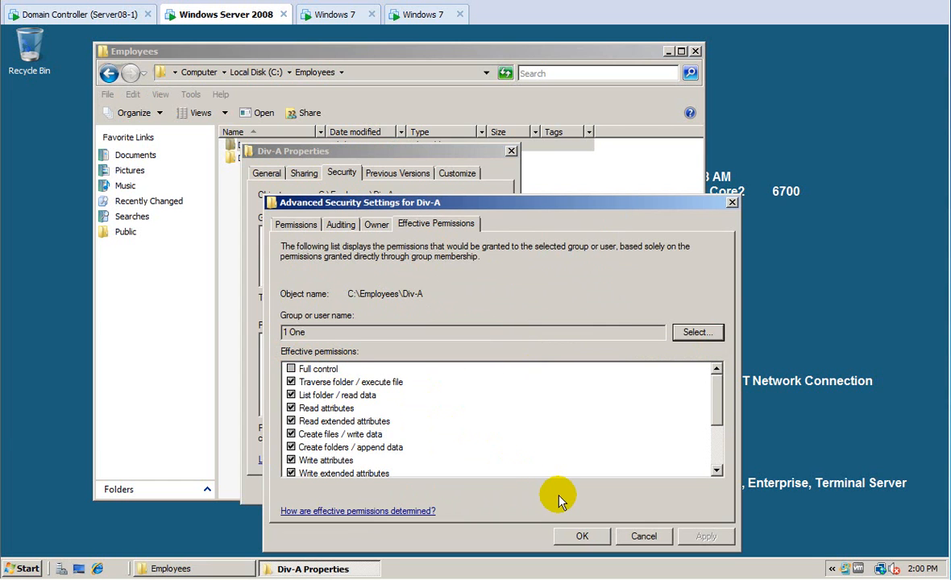
click(641, 536)
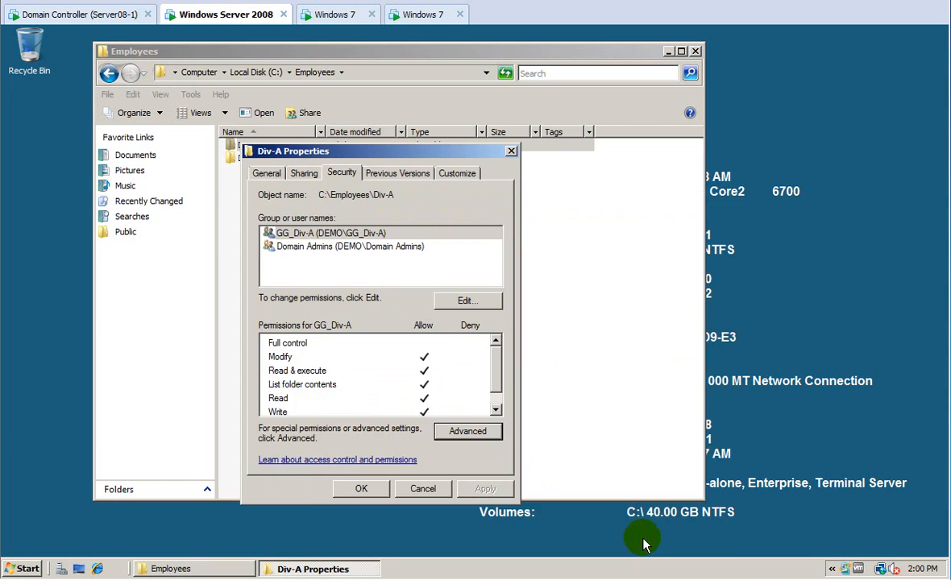
click(424, 488)
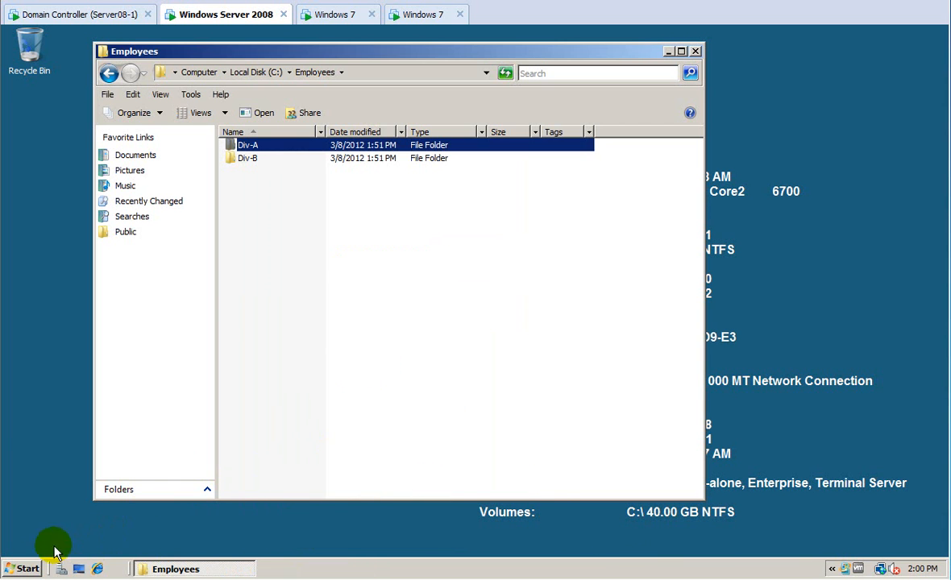
click(25, 569)
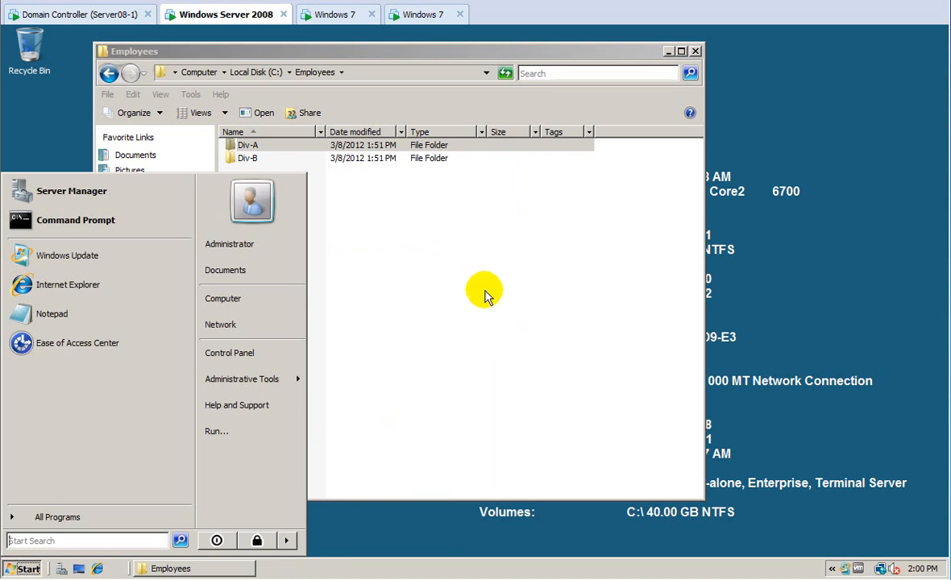
click(313, 16)
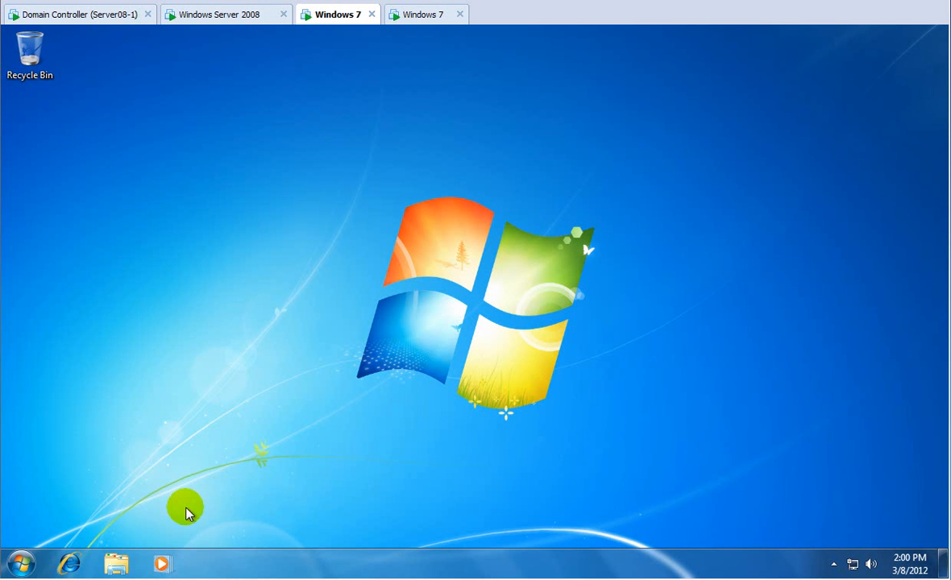
Browse \\srv-2 to the Employees share's Div-A folder, then return to the domain controller.
click(18, 564)
click(117, 523)
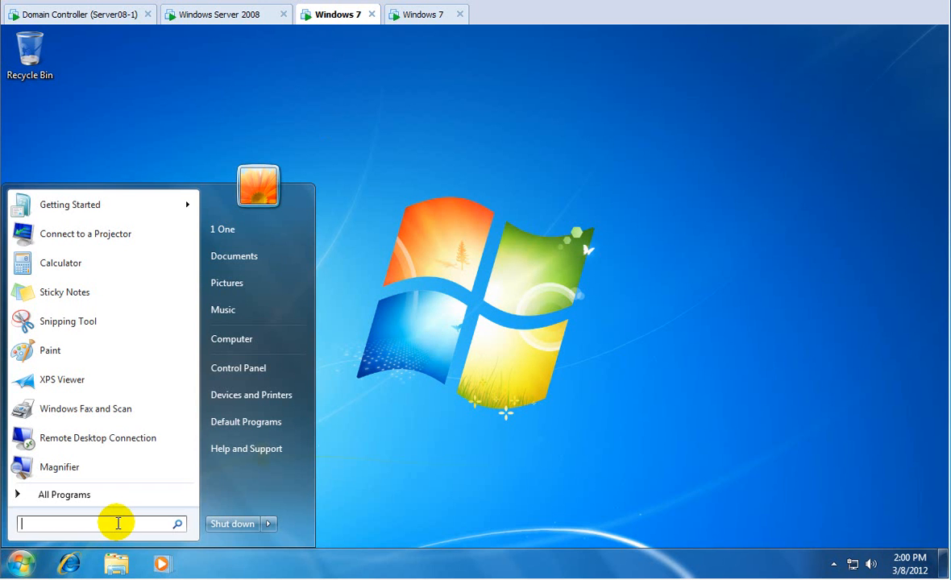
text(\\srv)
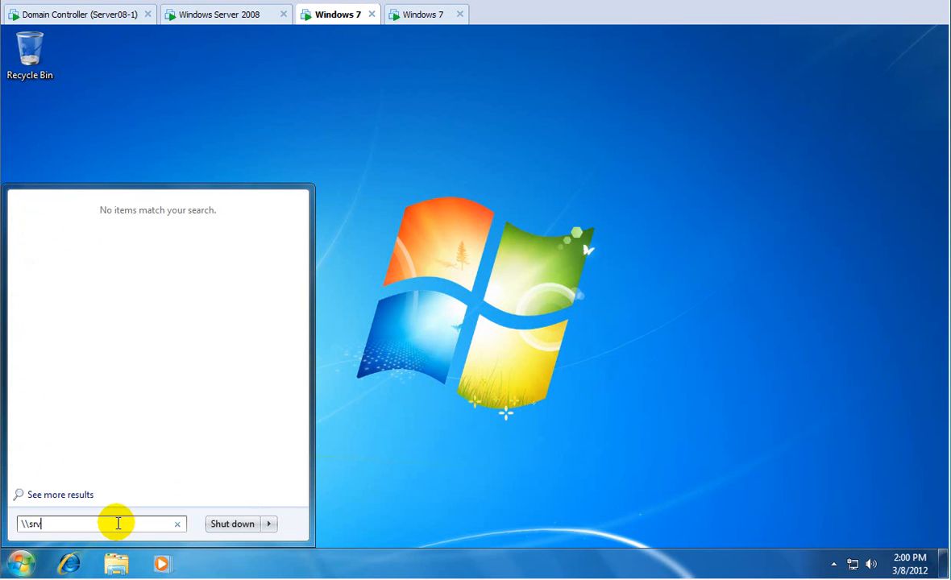
text(-2\)
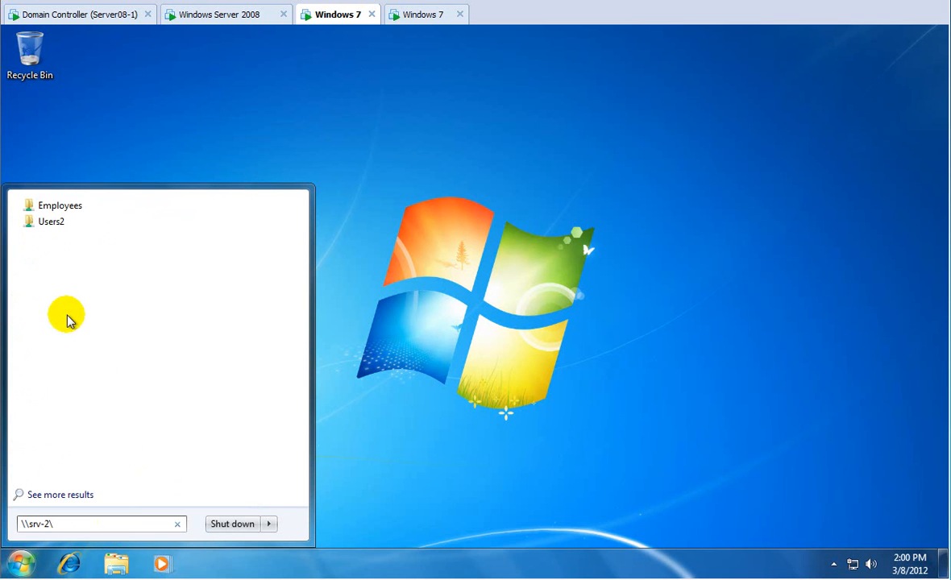
click(65, 212)
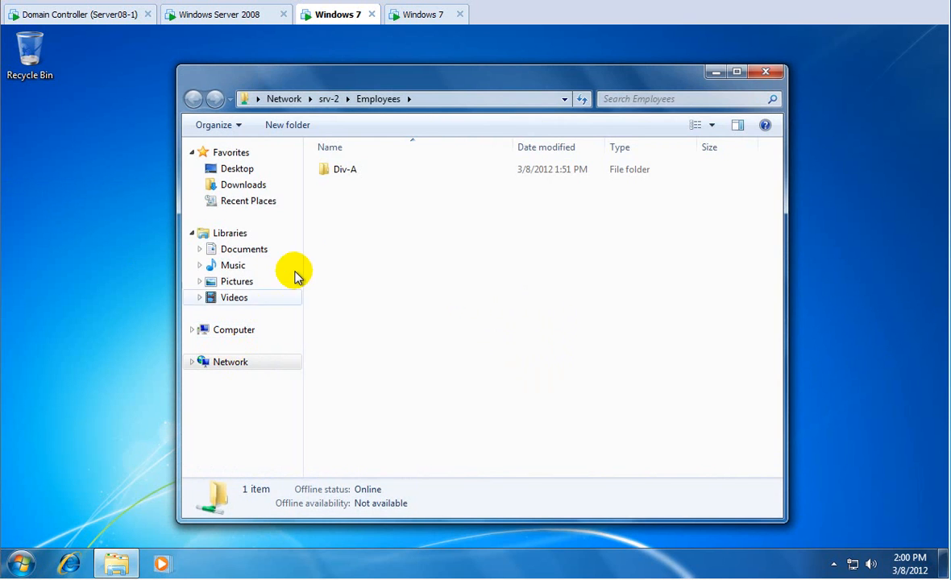
double_click(341, 178)
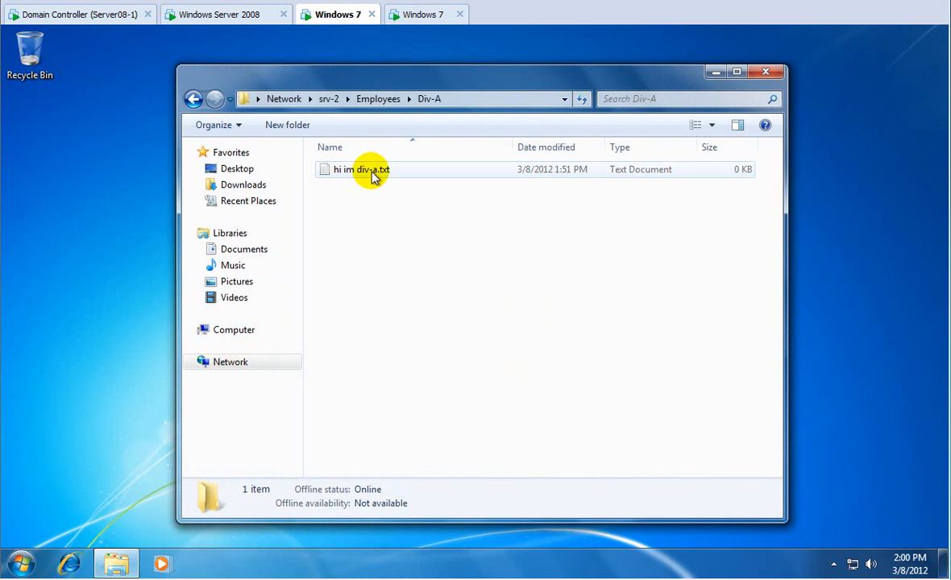
click(137, 15)
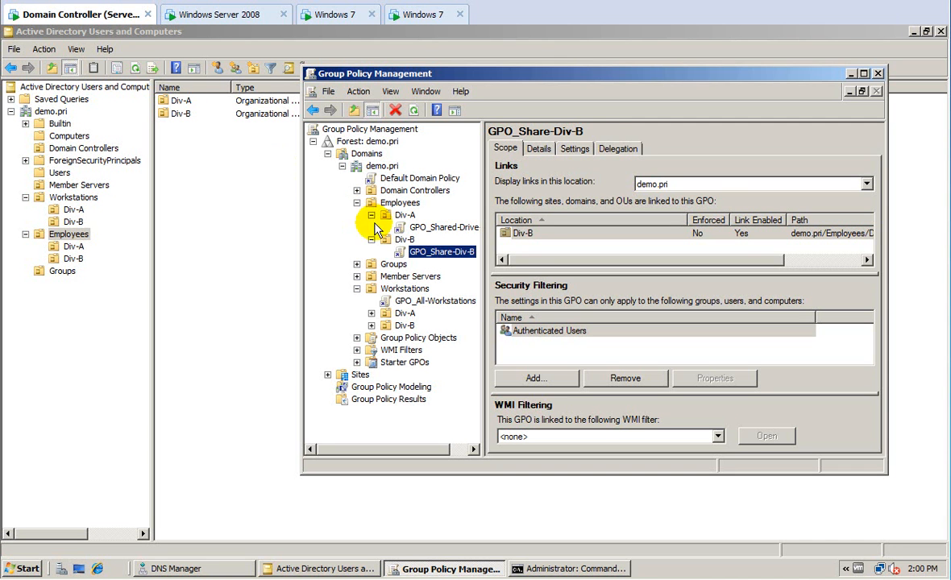
Open GPO_Shared-Drive-Div-A for editing in the Group Policy Management Editor.
click(420, 228)
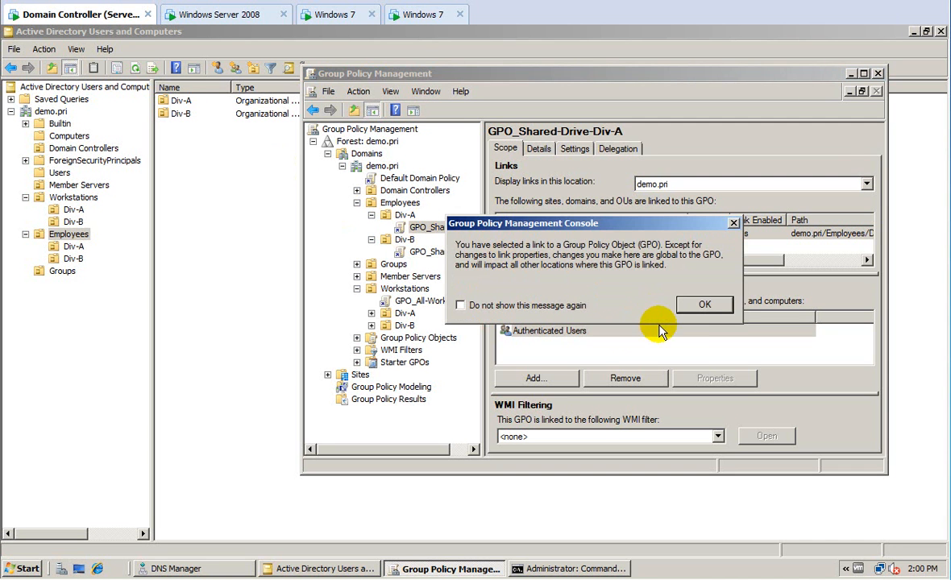
click(693, 306)
right_click(450, 231)
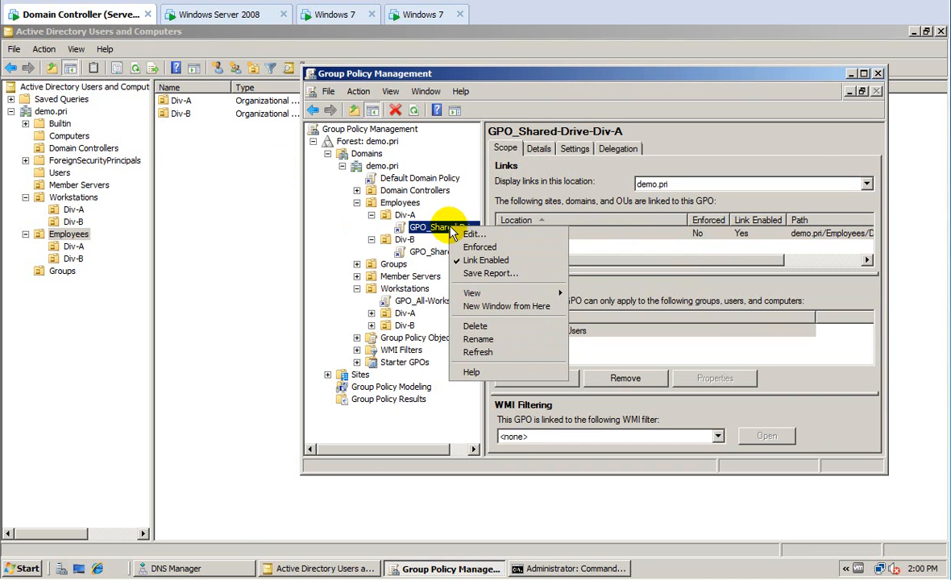
click(472, 233)
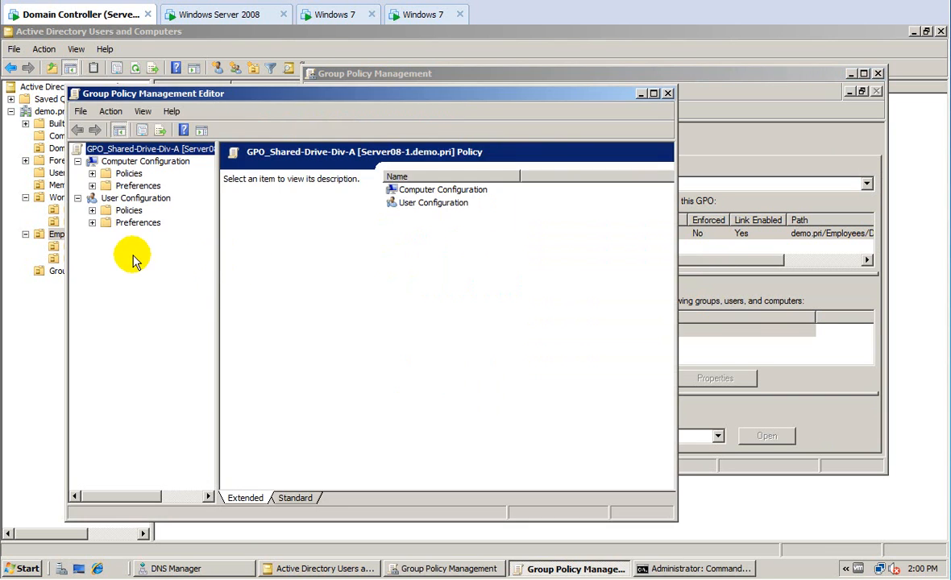
Review the S: drive map under User Configuration > Preferences > Drive Maps, then return to Windows 7.
click(92, 222)
click(107, 235)
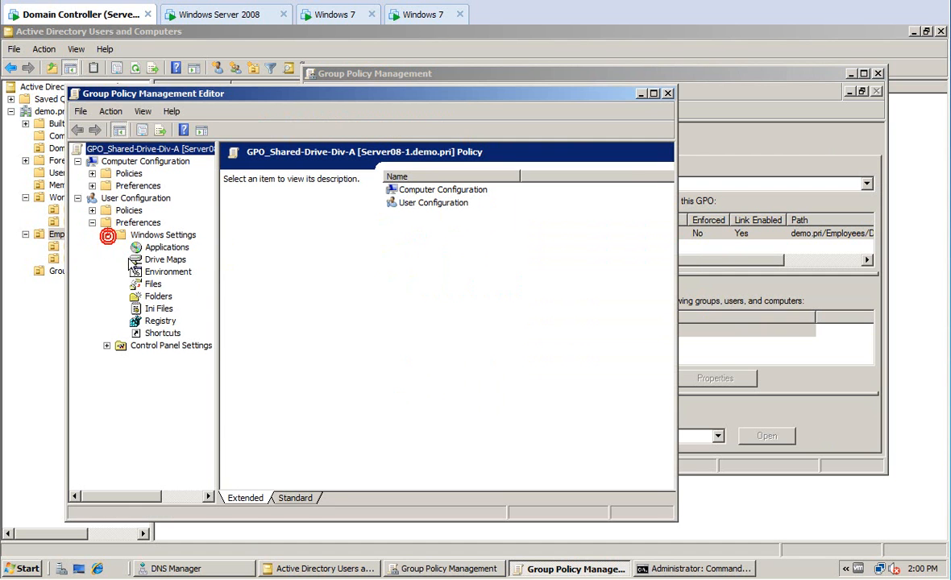
click(133, 259)
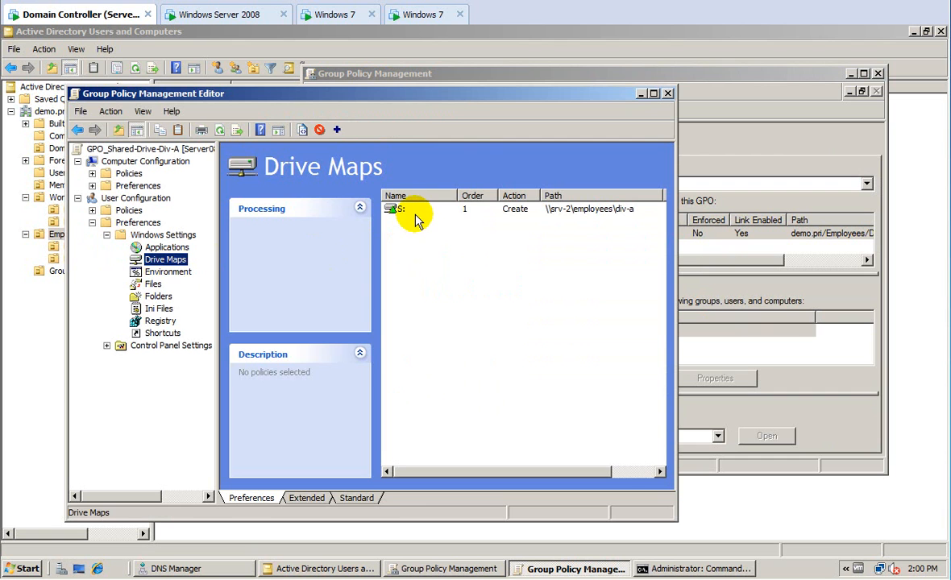
double_click(411, 211)
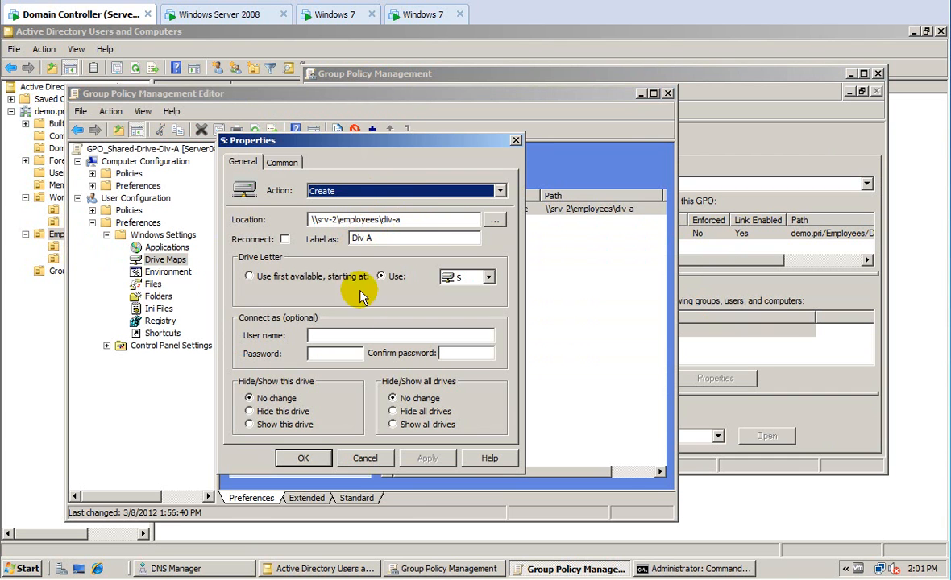
click(306, 457)
click(338, 16)
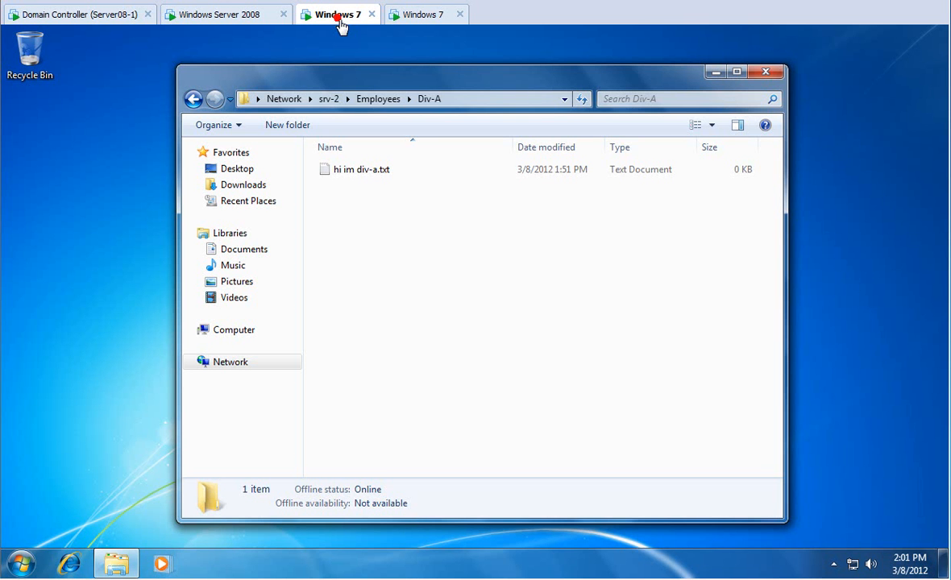
On the second Windows 7 machine, open cmd and run gpupdate /sync to refresh group policy.
click(419, 14)
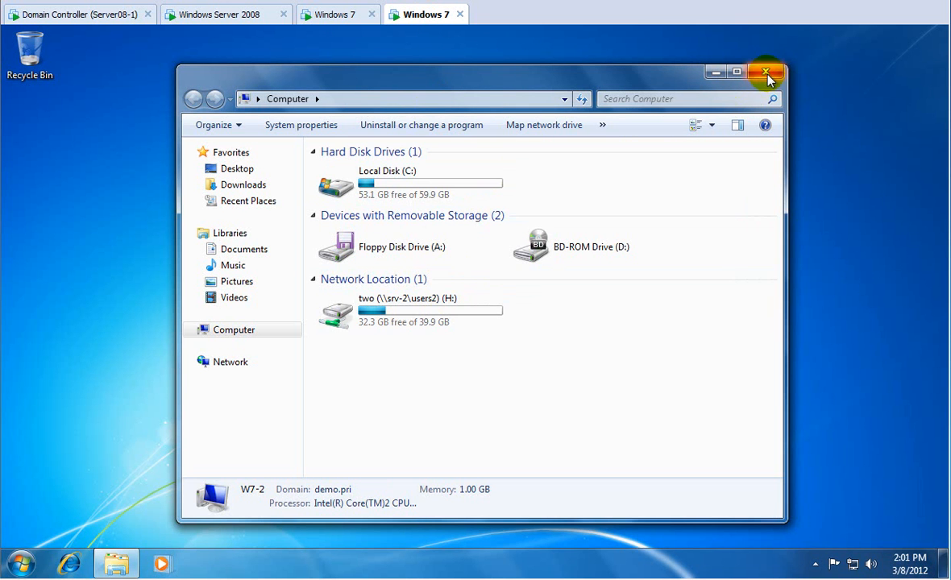
click(766, 74)
click(20, 565)
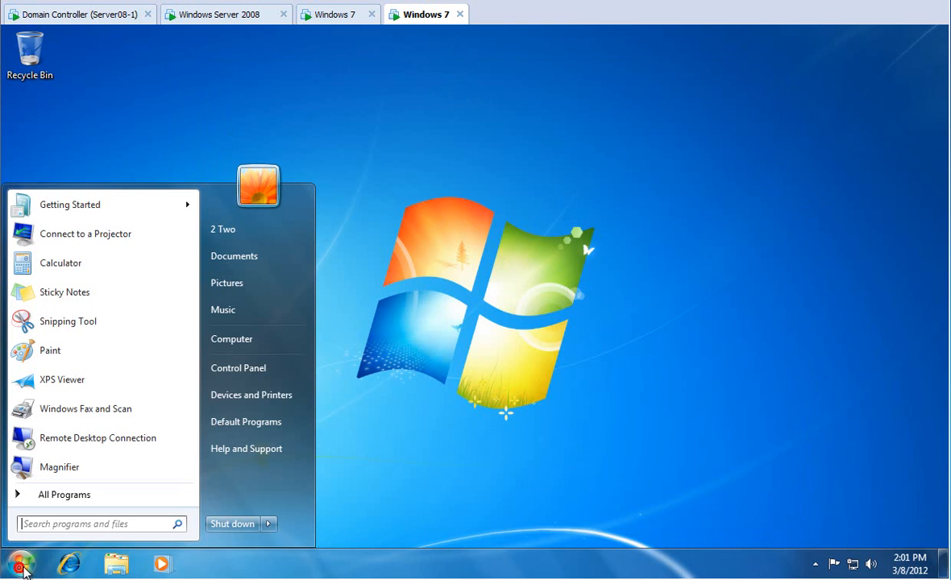
click(90, 524)
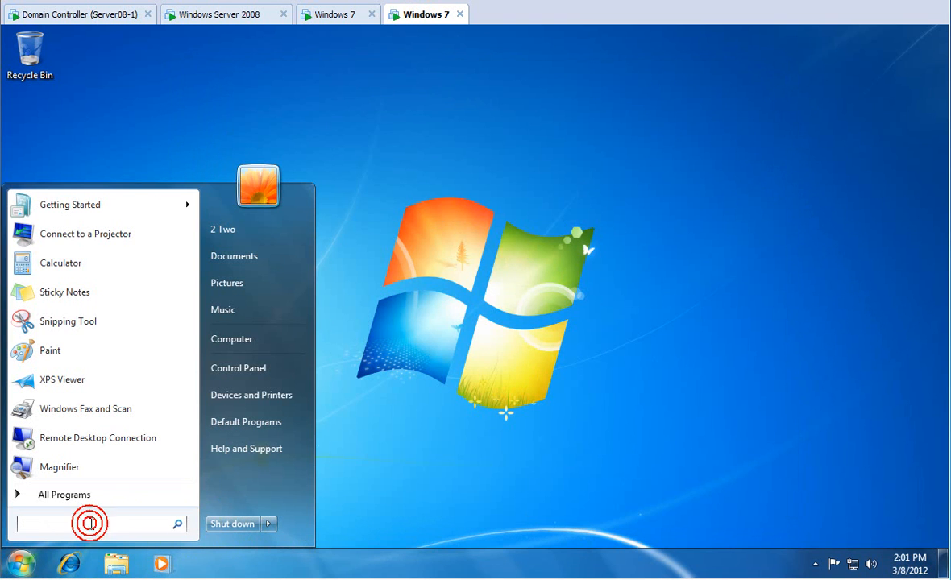
text(cmd)
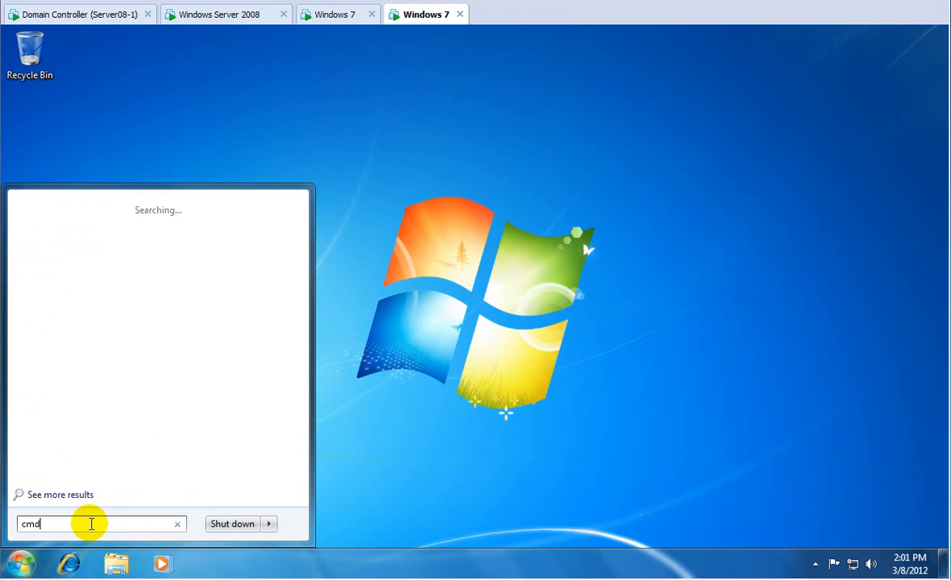
key(Return)
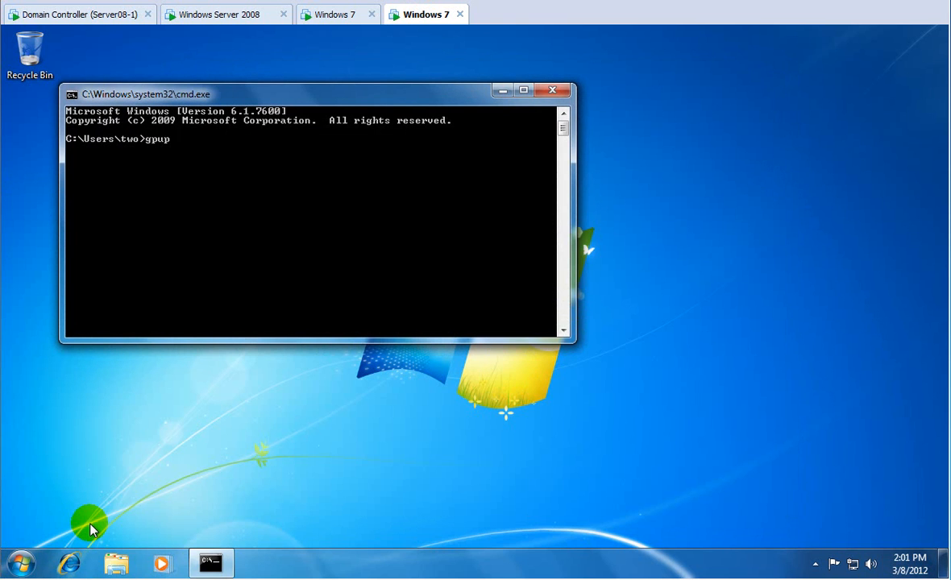
text(gpupdate /sync)
key(Return)
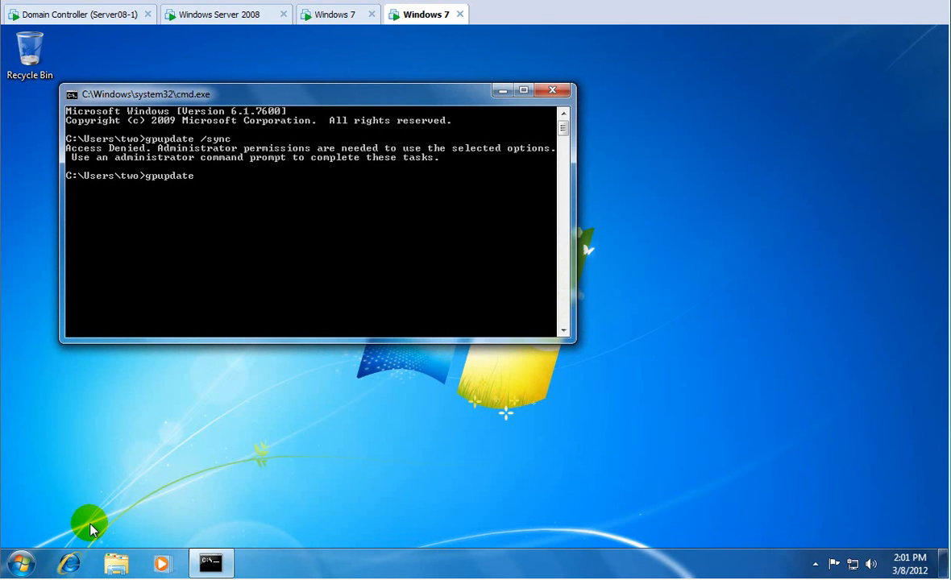
key(Return)
Close the command prompt and bring up the Start menu's shut-down options.
click(332, 15)
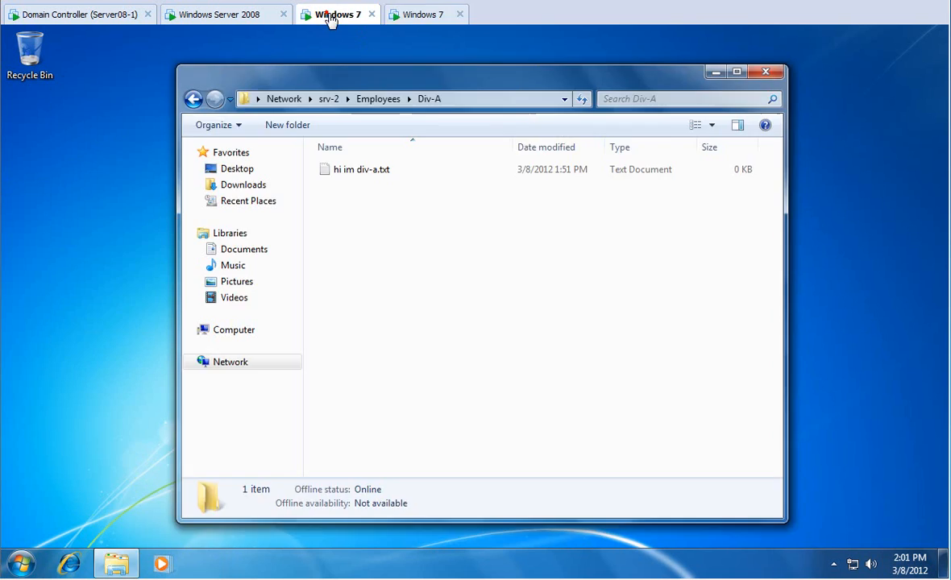
click(23, 564)
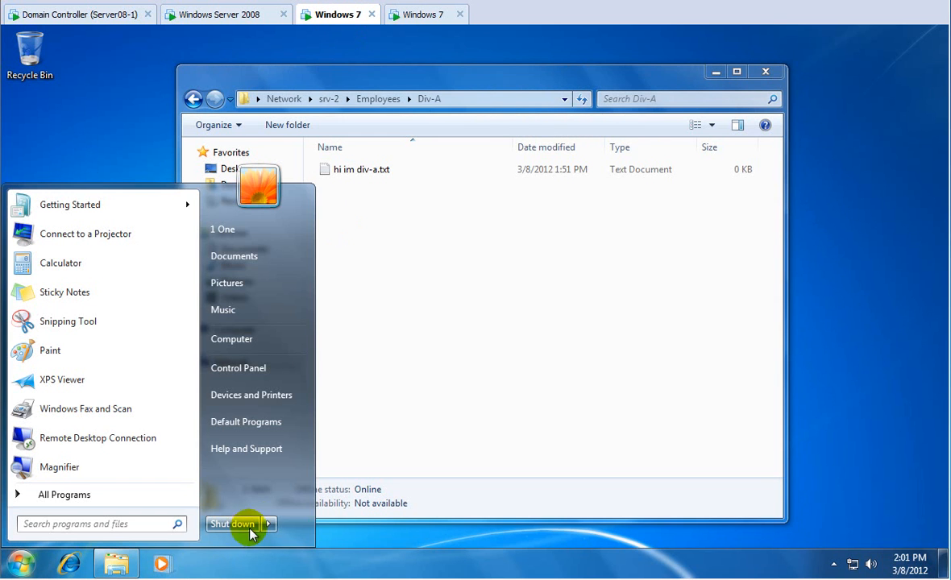
click(270, 524)
click(304, 503)
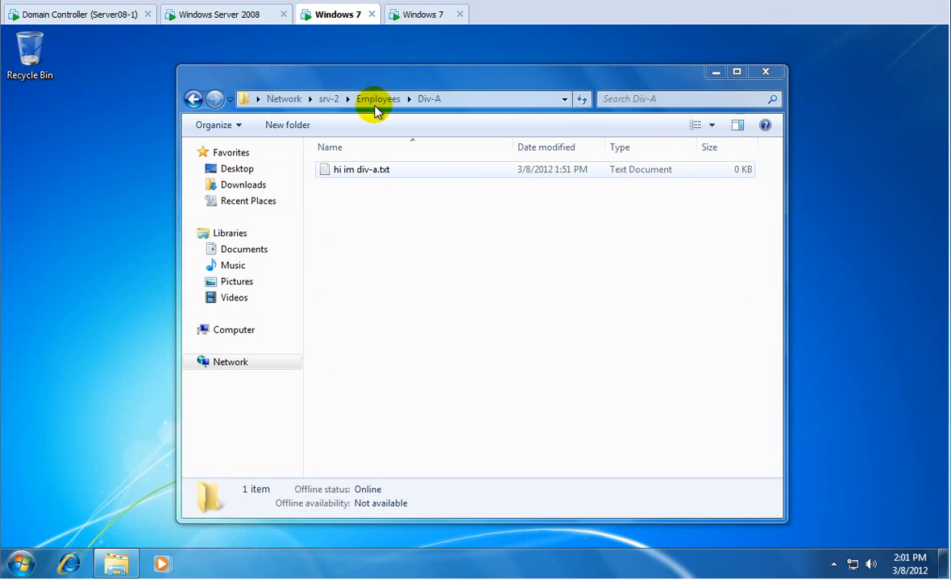
click(421, 16)
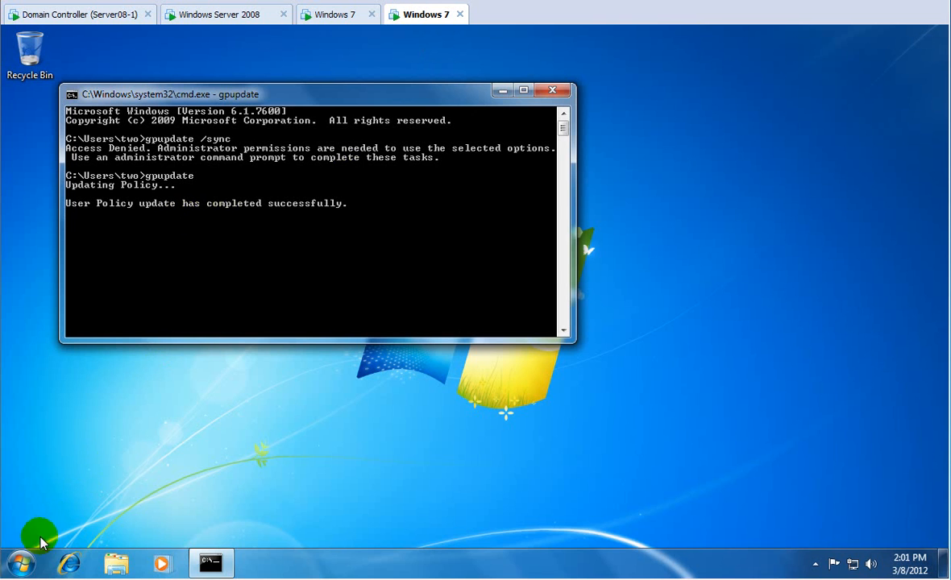
click(22, 561)
click(450, 510)
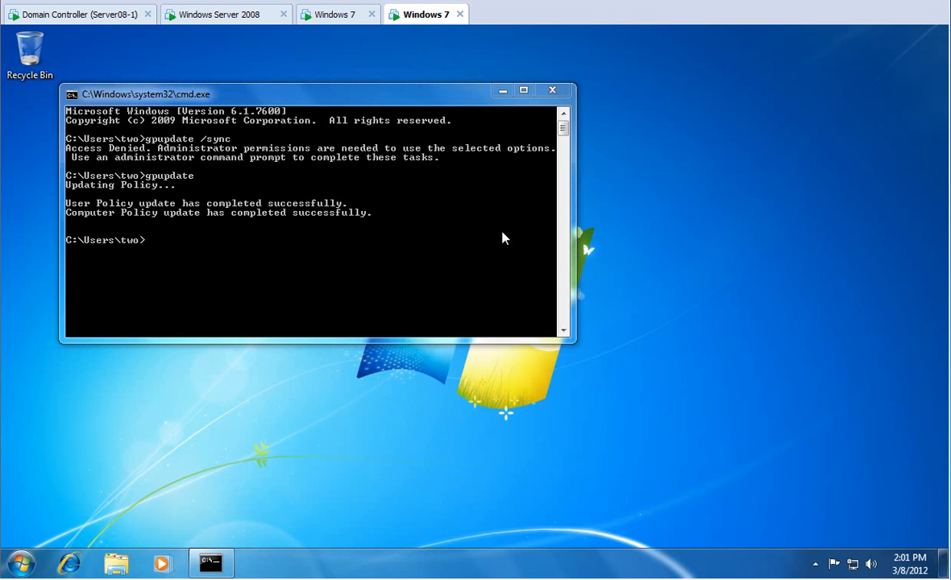
click(557, 92)
click(22, 563)
click(268, 523)
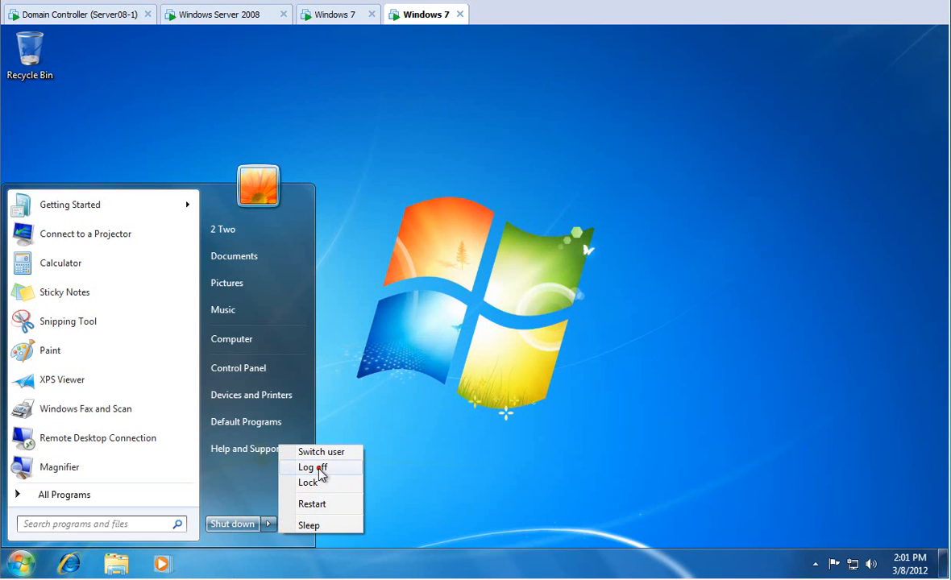
Log off, then sign back in as a different domain user after acknowledging the logon notice.
click(319, 467)
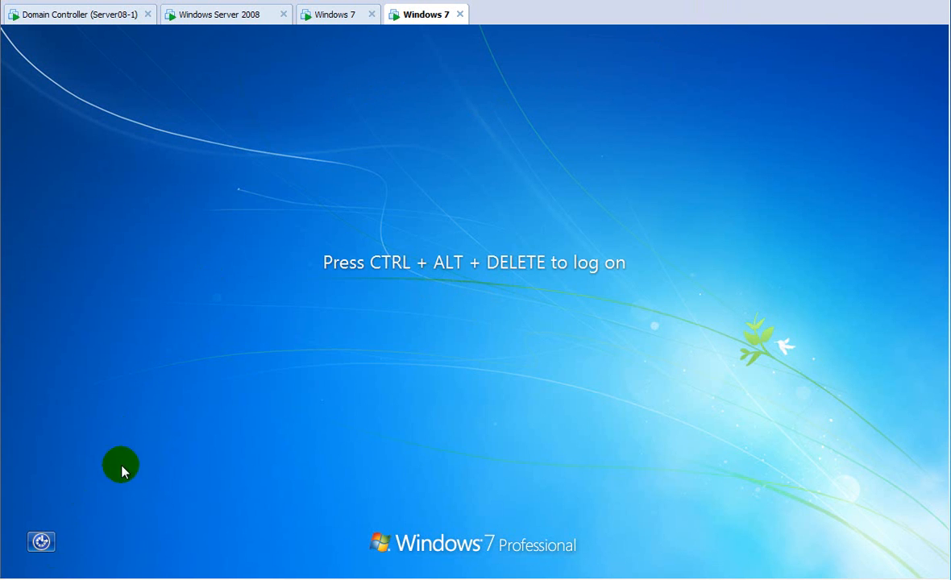
click(21, 0)
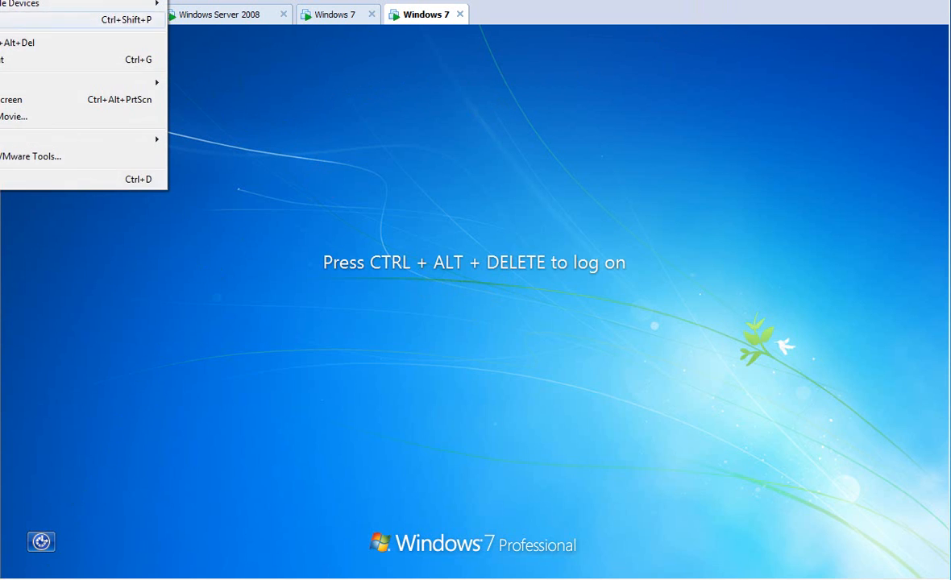
click(17, 43)
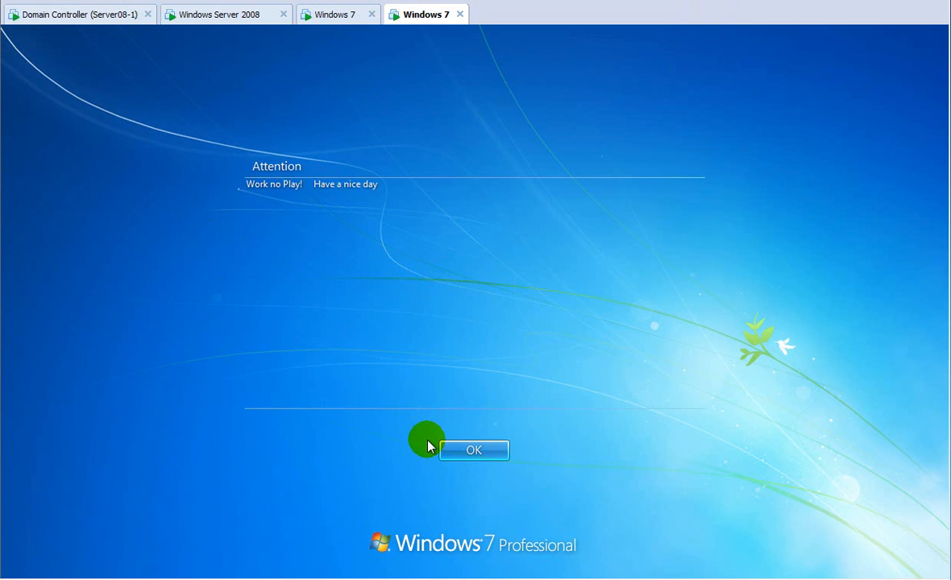
click(451, 450)
text(two)
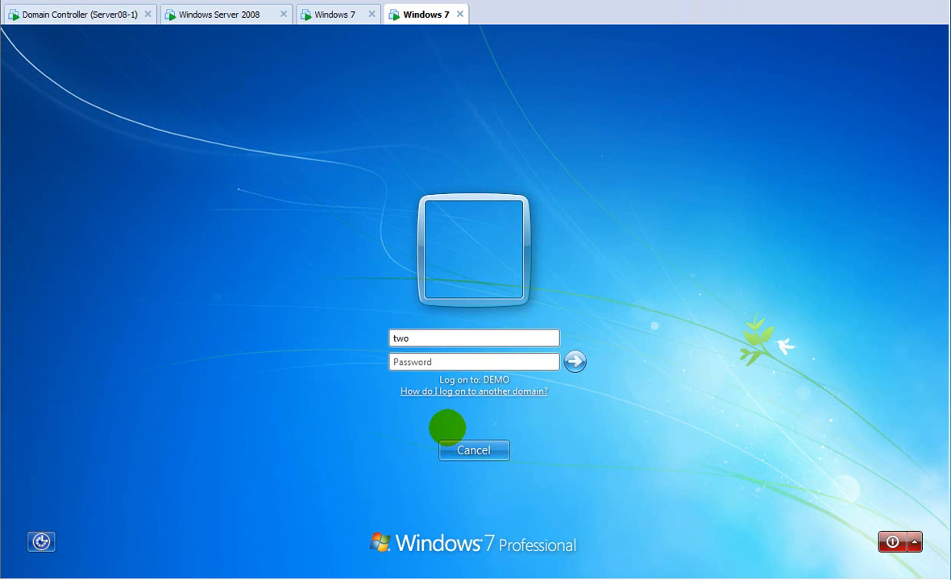
key(Return)
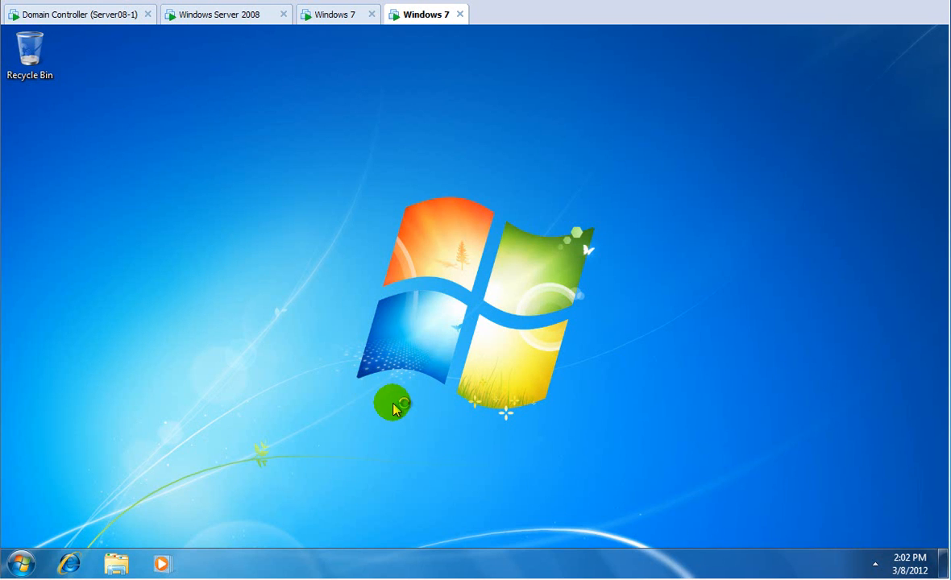
click(18, 568)
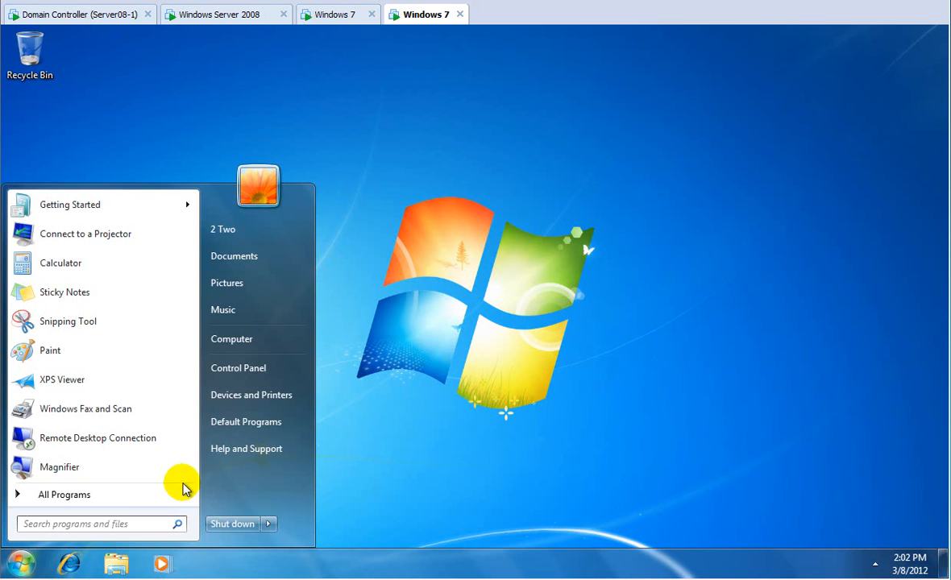
click(248, 342)
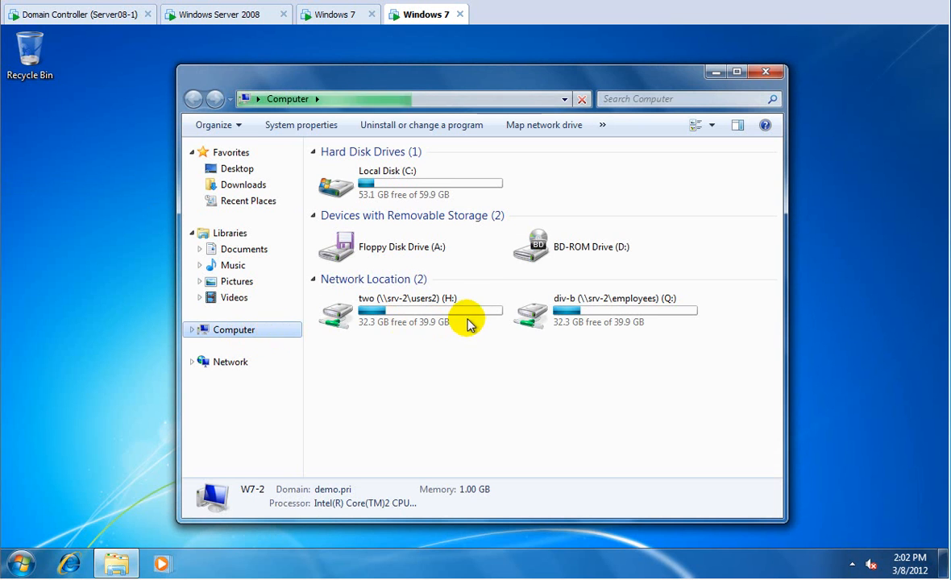
click(544, 317)
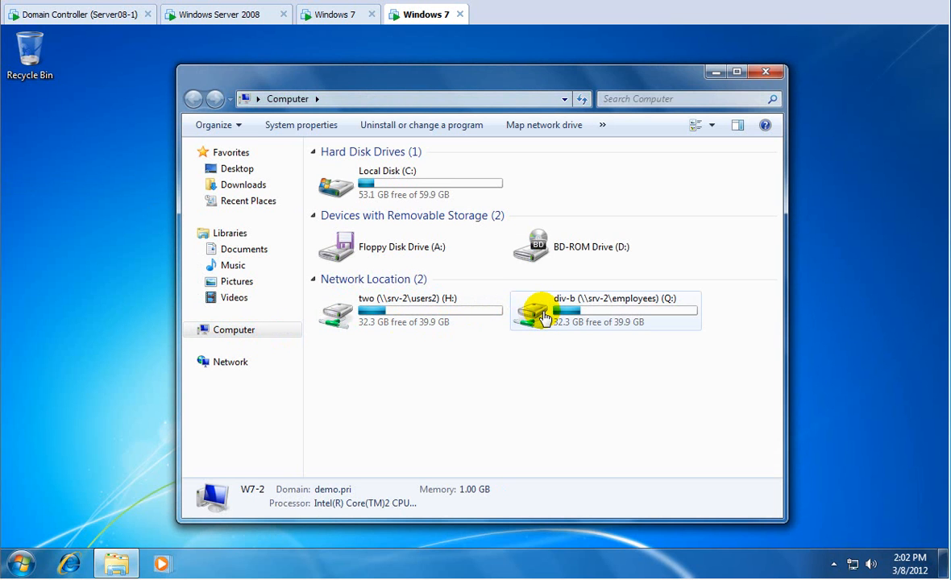
click(544, 317)
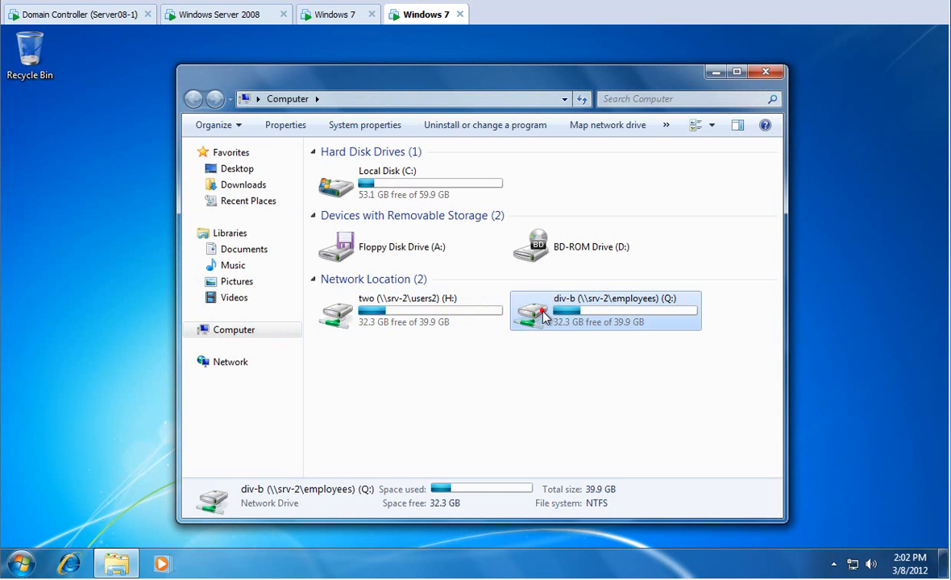
double_click(544, 317)
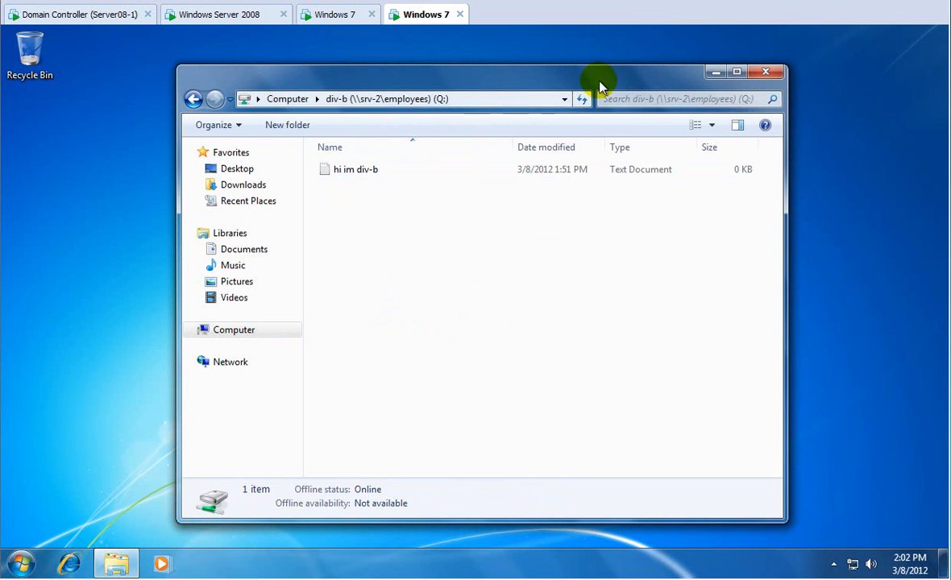
click(766, 74)
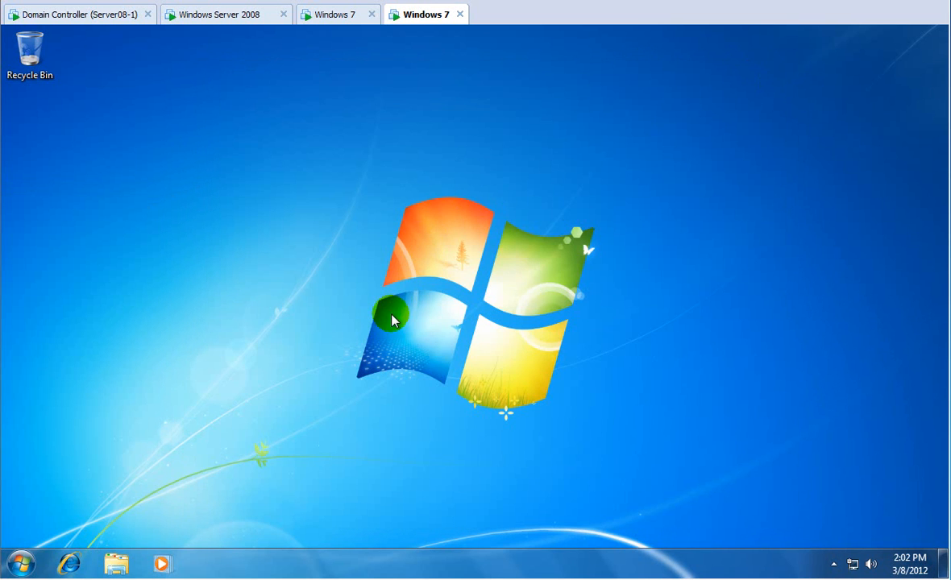
Open a command prompt and run gpresult, then gpresult /r.
click(43, 549)
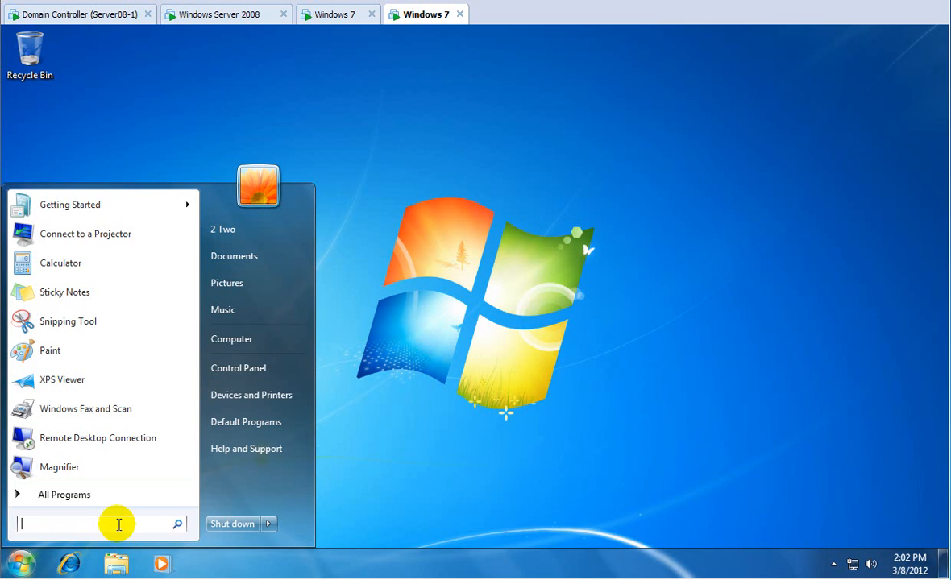
text(cmd)
key(Return)
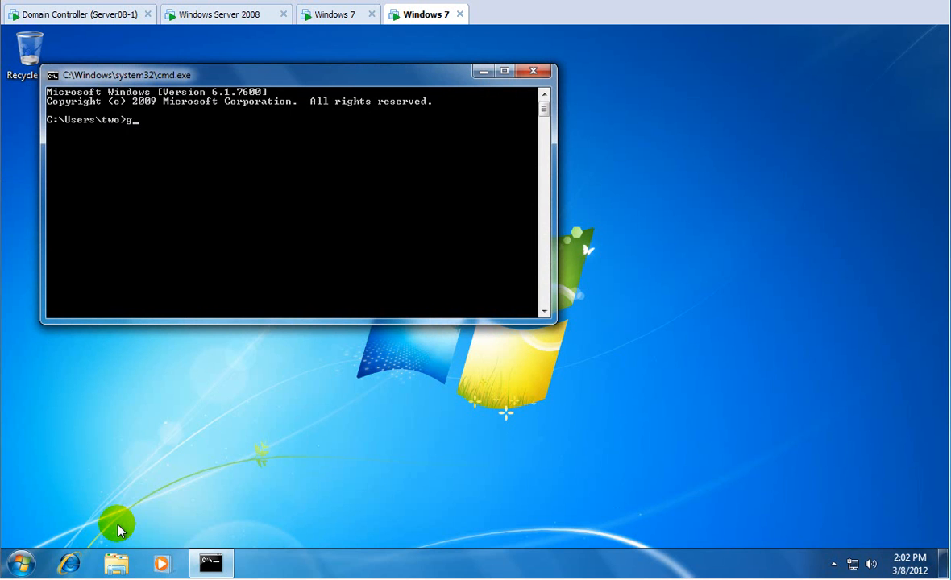
text(gpresult)
key(Return)
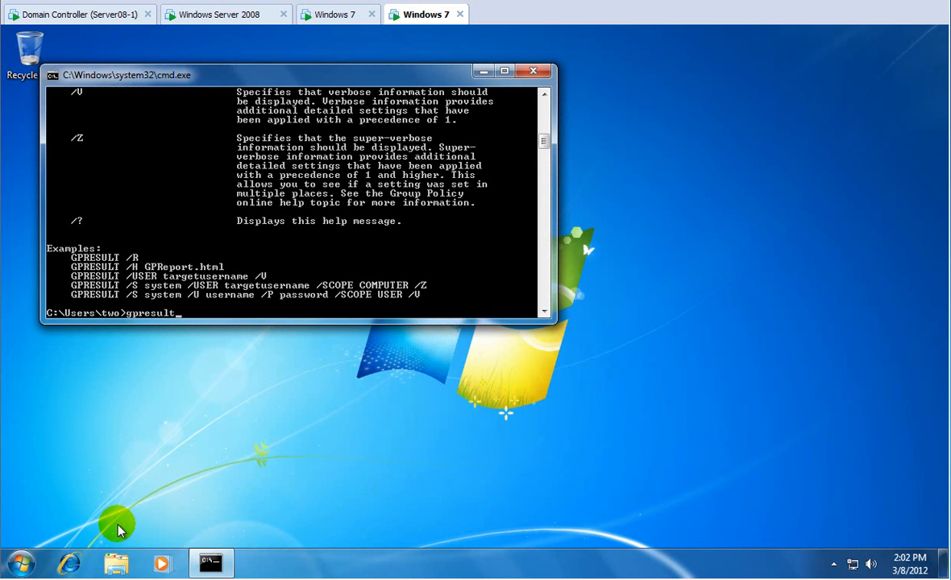
text(gpresult /r)
key(Return)
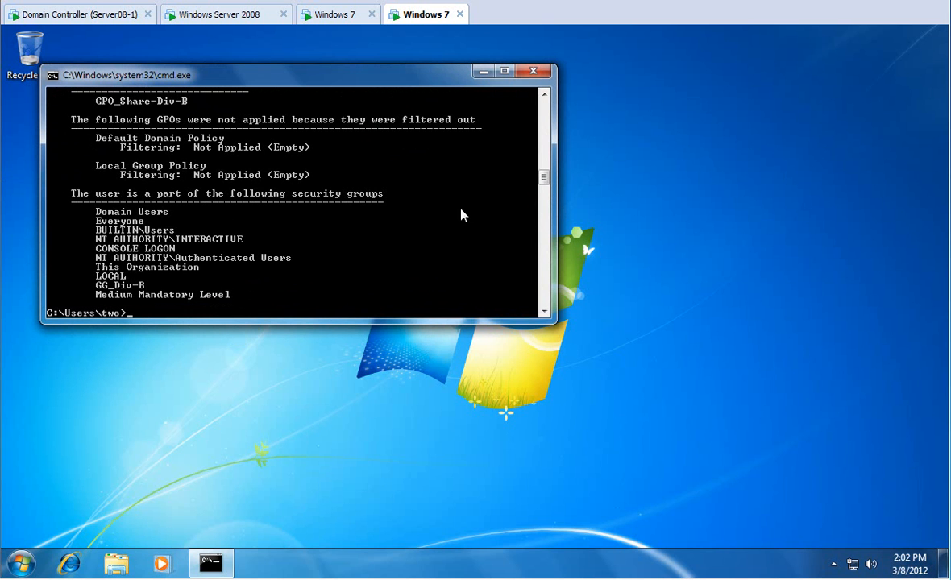
Scroll the gpresult output to review applied GPOs and GG_Div-B membership, then switch to the domain controller.
mouse_move(547, 180)
mouse_down()
mouse_move(546, 147)
mouse_move(552, 175)
mouse_up()
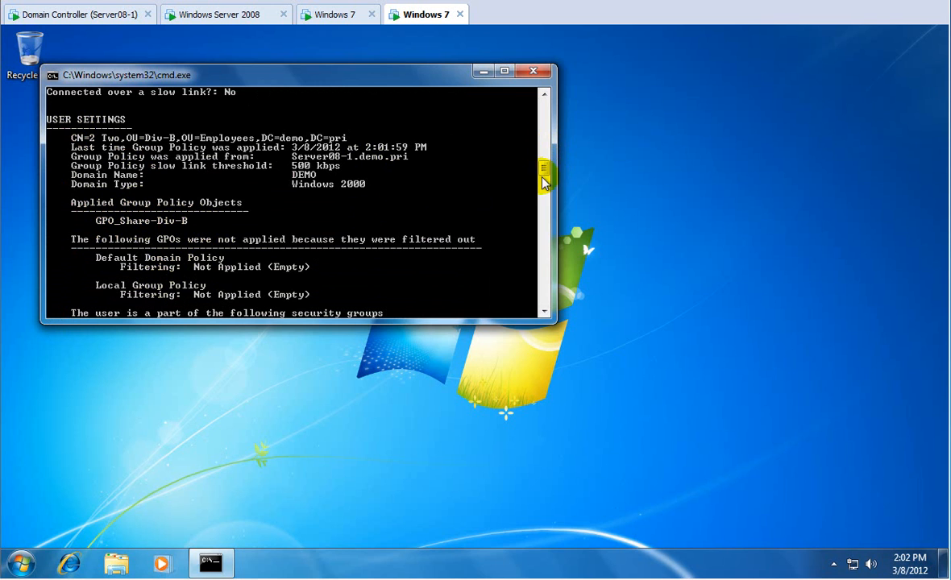
drag(548, 170, 546, 180)
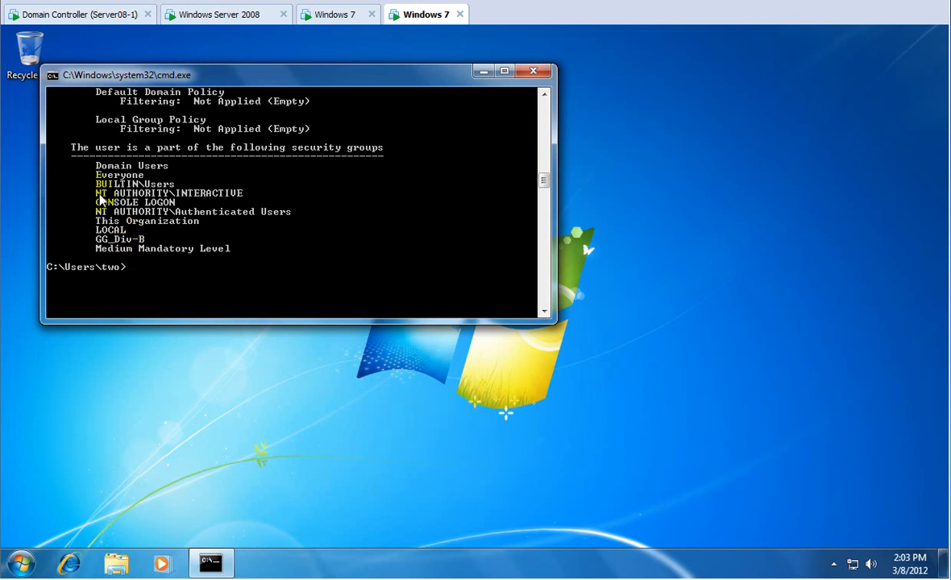
click(121, 13)
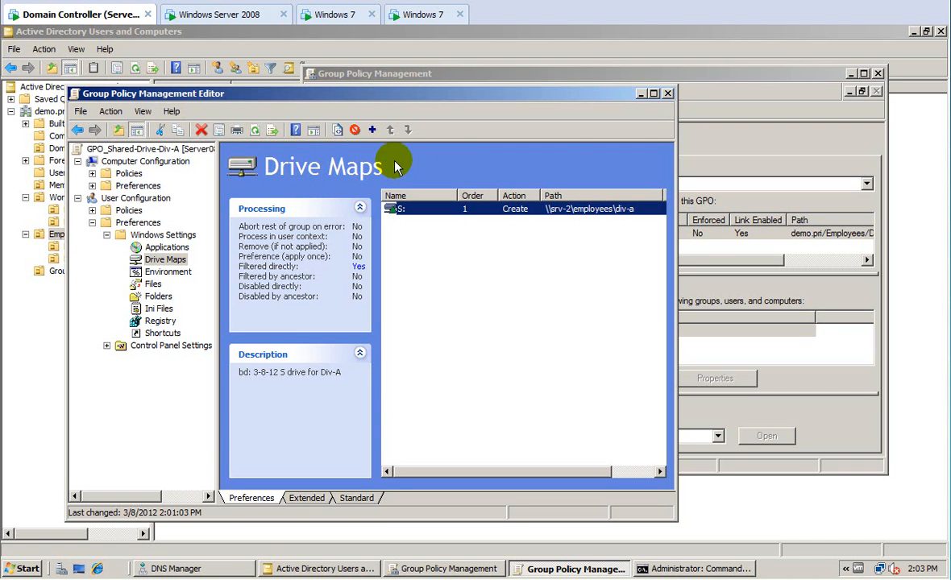
Close the policy editor and navigate Windows Explorer on the server to Local Disk (C:).
click(669, 93)
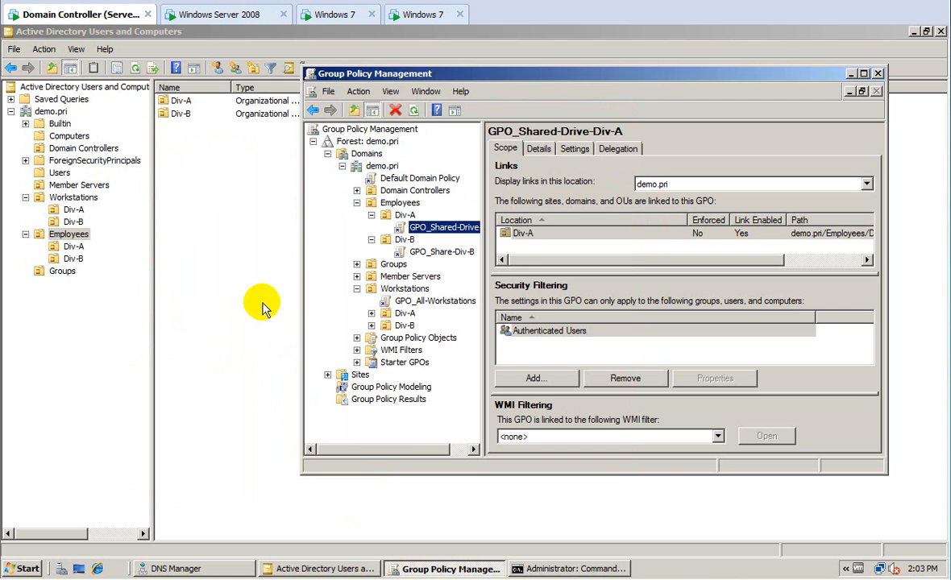
click(212, 15)
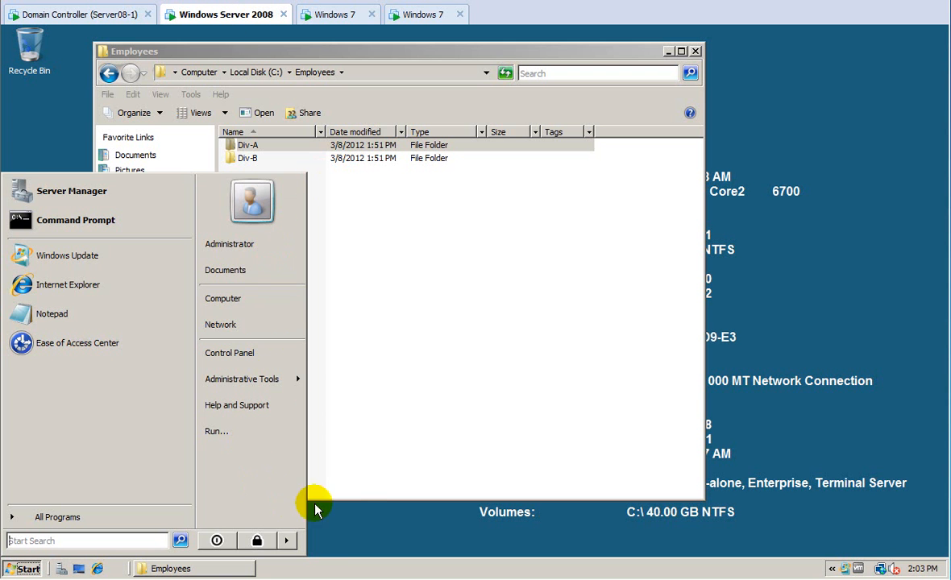
click(392, 457)
click(258, 72)
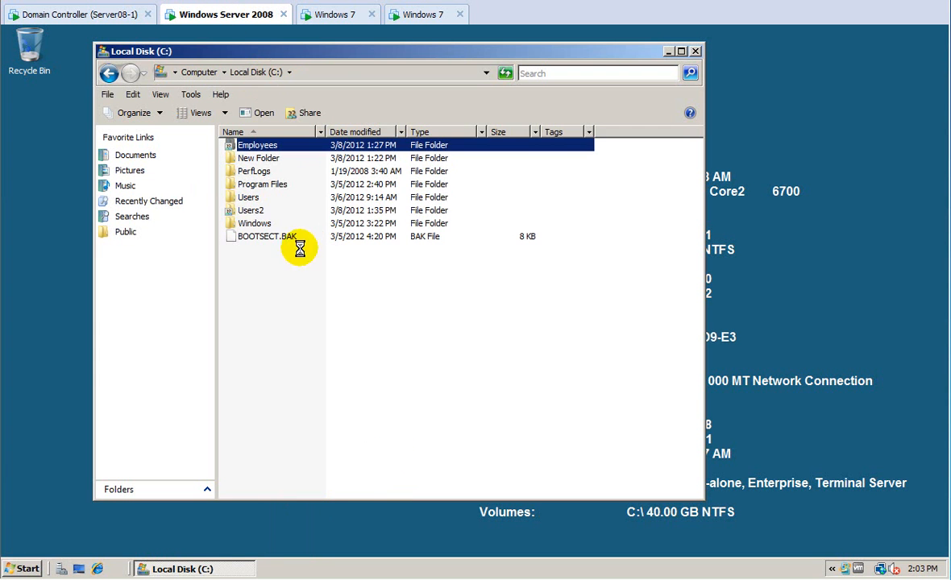
Create a new folder named All-Employees on C: and open its Properties.
right_click(265, 282)
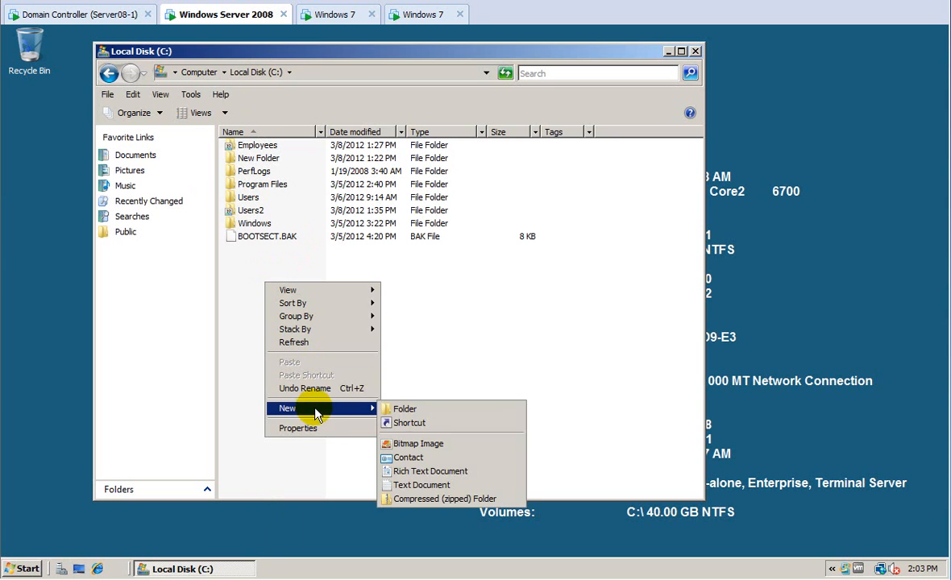
click(386, 408)
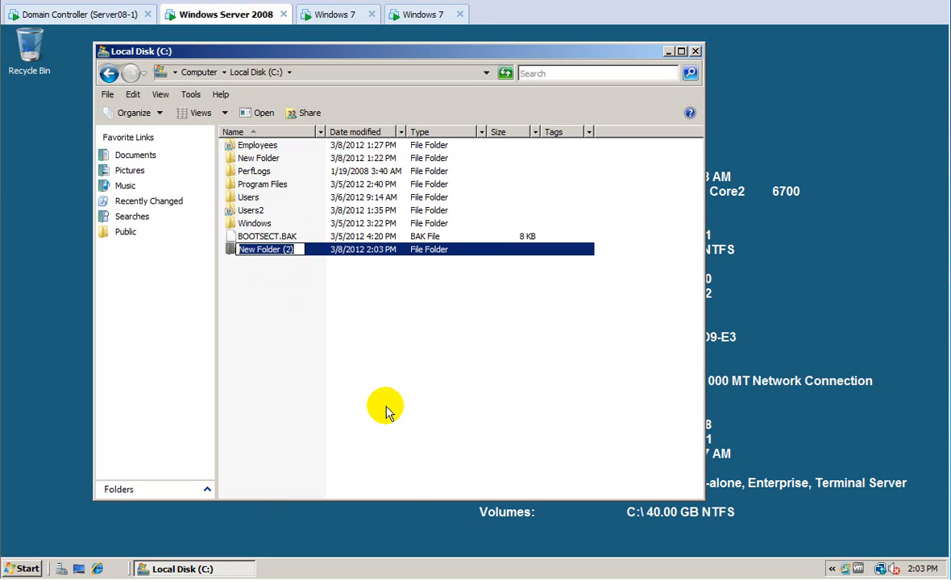
text(All-Employees)
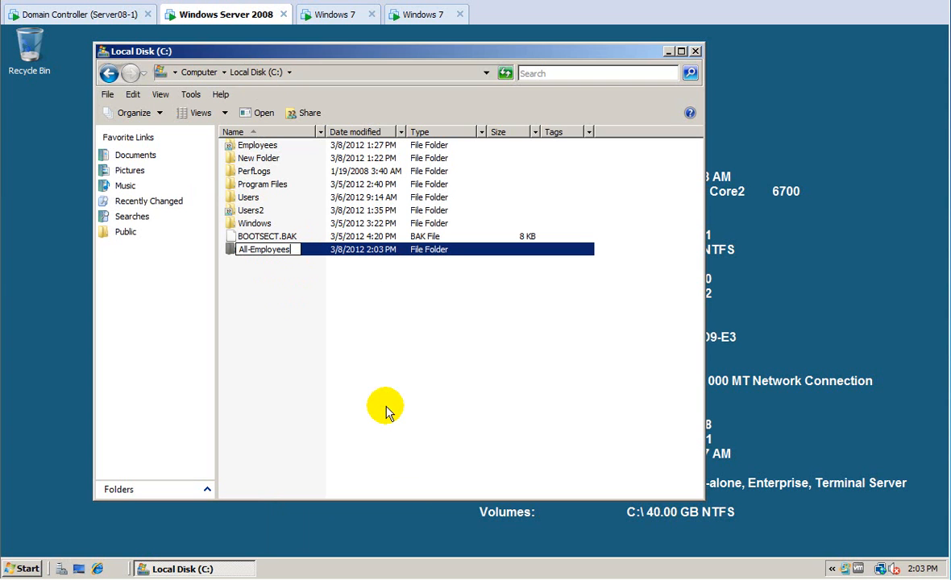
key(Return)
right_click(271, 250)
click(334, 423)
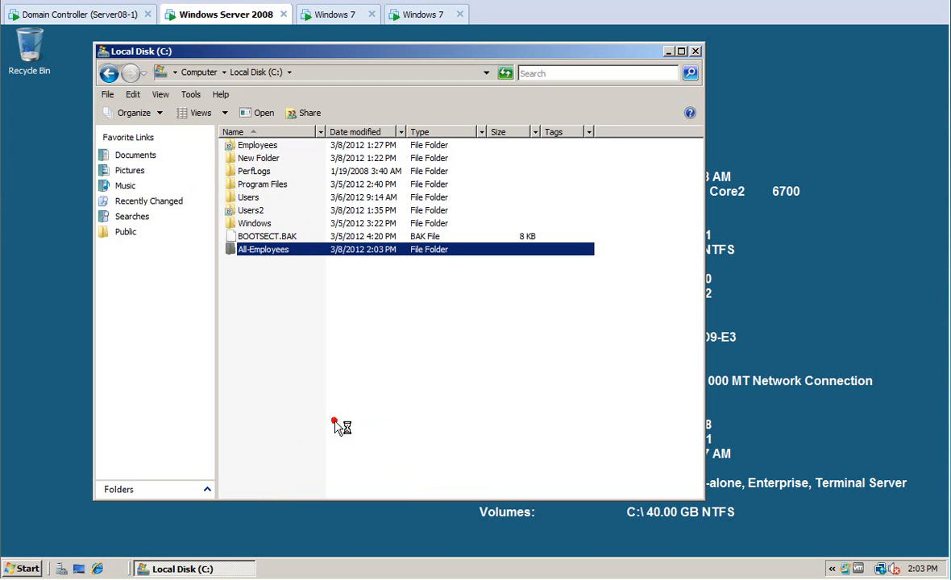
Turn on Advanced Sharing for the All-Employees folder.
click(337, 221)
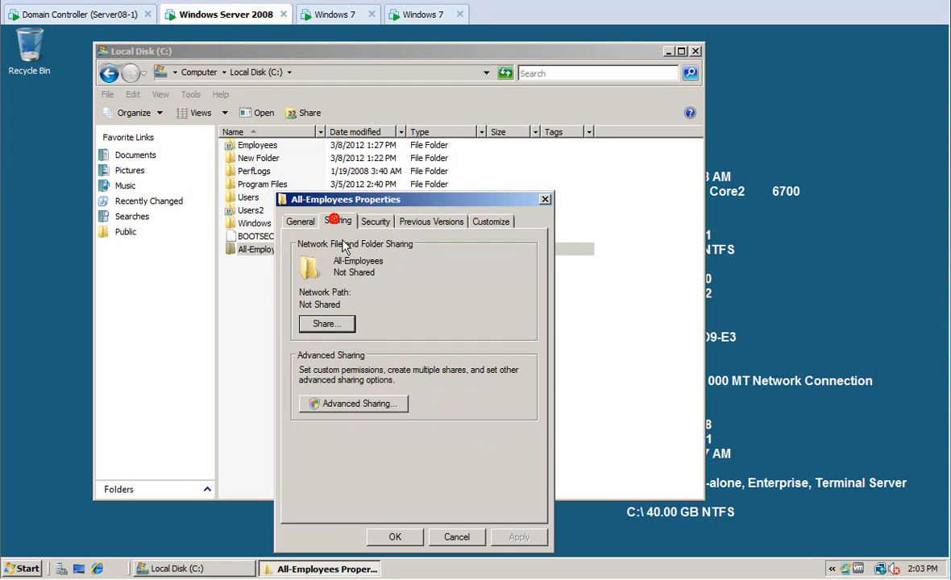
click(328, 402)
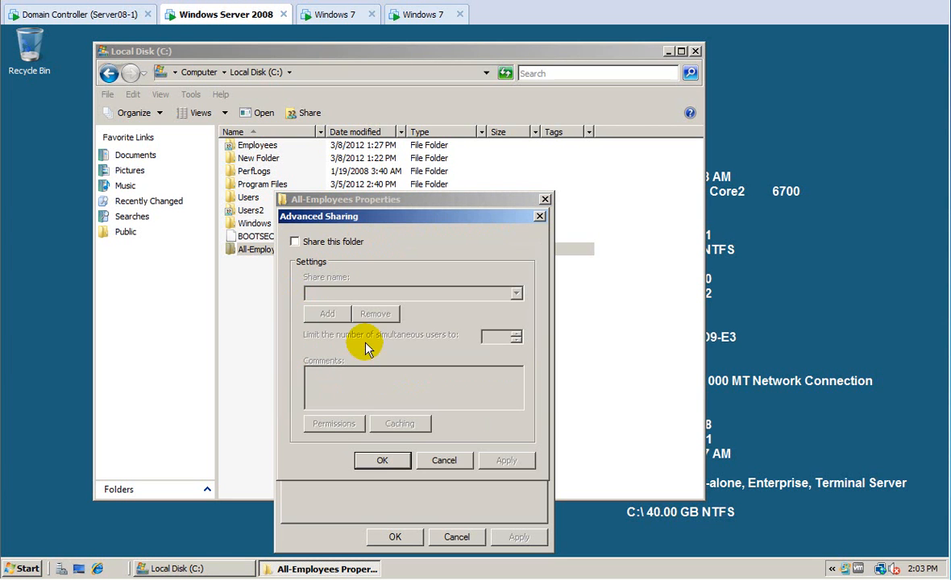
click(294, 241)
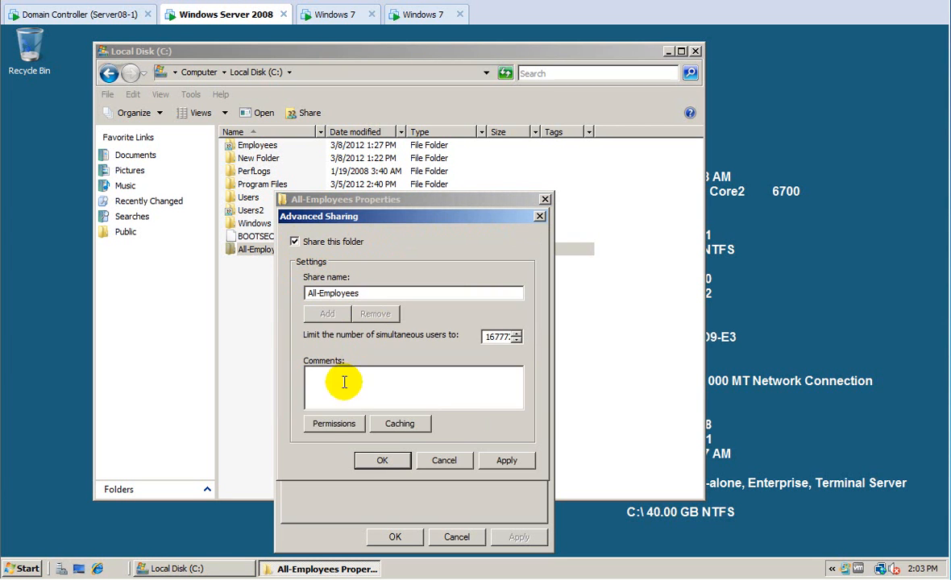
click(334, 425)
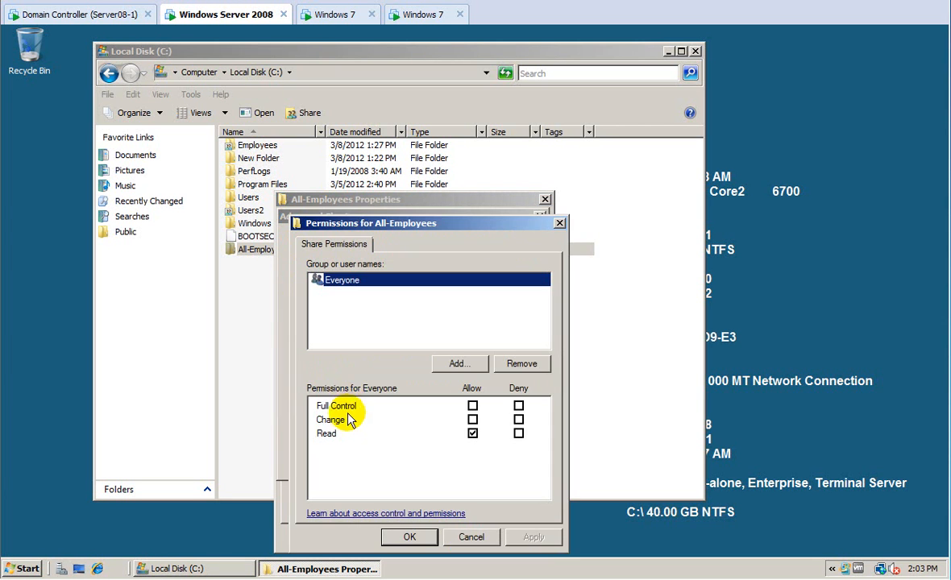
Give Authenticated Users Full Control on the share and remove Everyone.
click(486, 365)
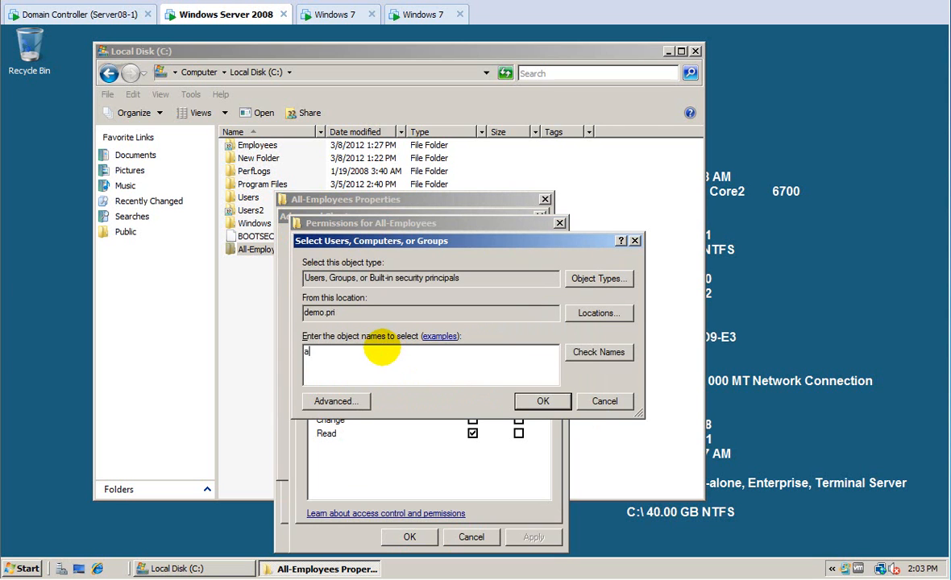
click(569, 352)
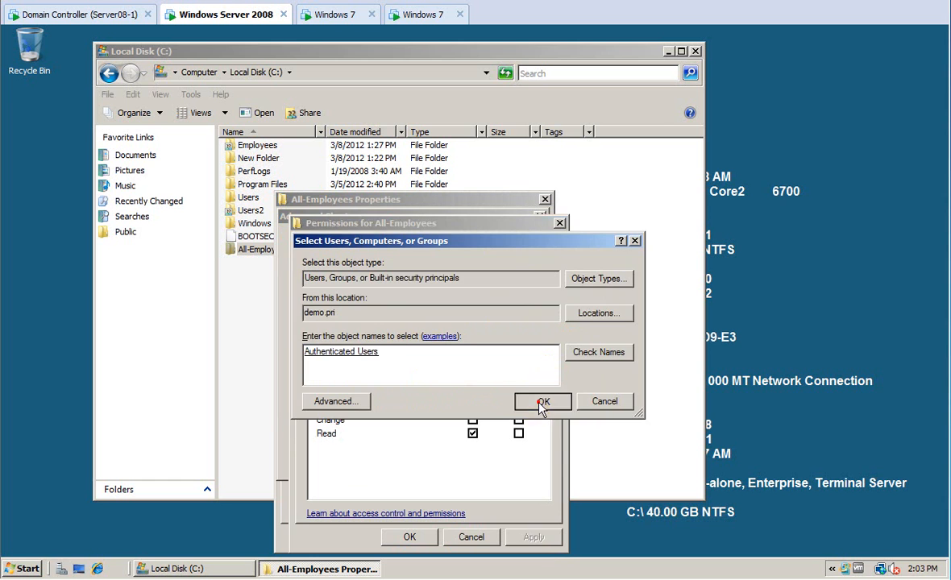
click(541, 402)
click(472, 407)
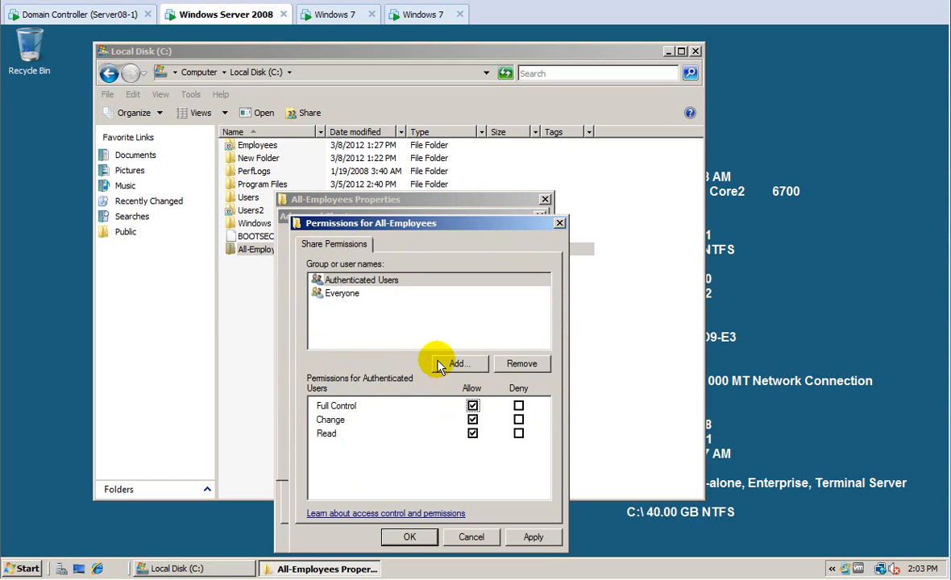
click(342, 293)
click(521, 363)
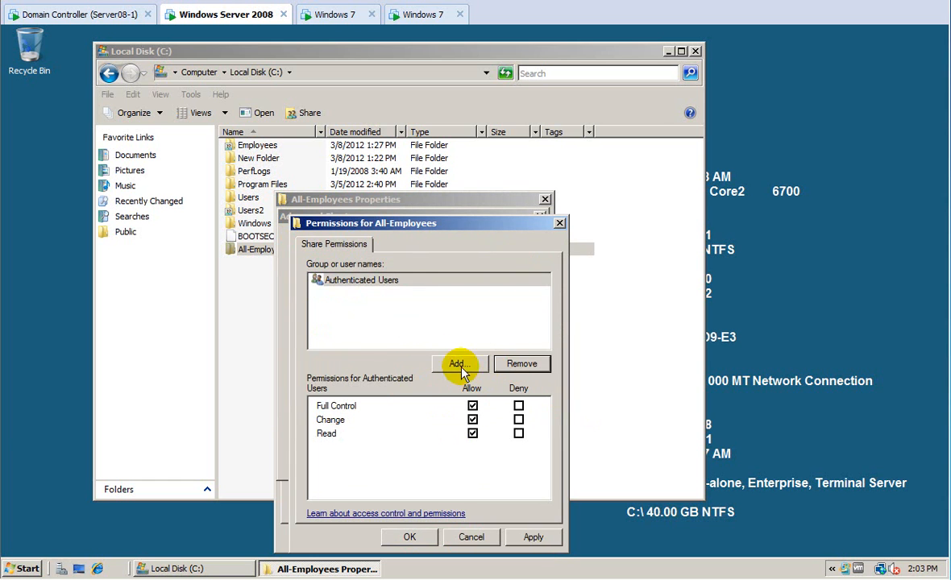
Add Domain Admins with Full Control and apply the share permissions.
click(456, 363)
text(domain admins)
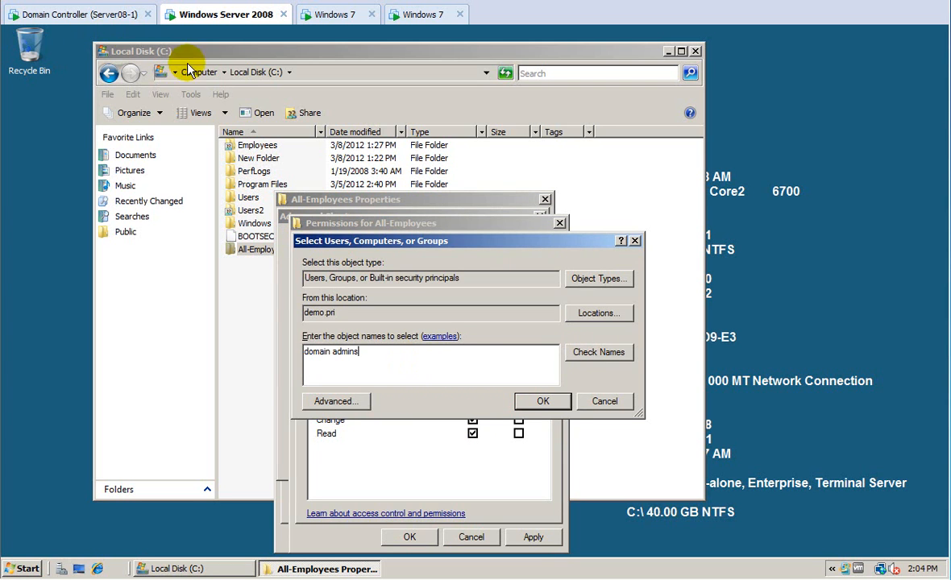
click(598, 352)
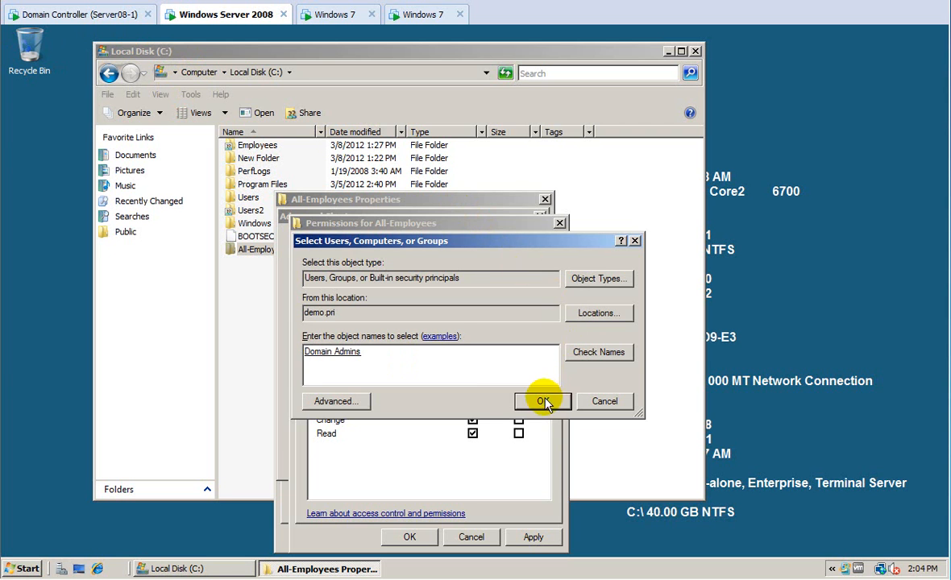
click(544, 400)
click(472, 406)
click(533, 537)
click(410, 537)
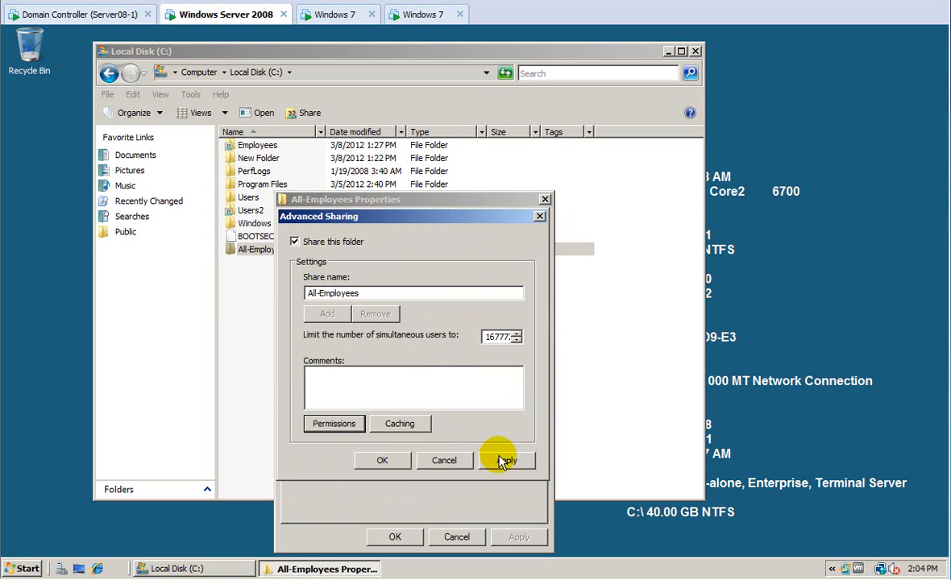
Add the share comment 'bd: 3-8-12' and confirm the sharing settings.
click(357, 390)
text(bd: )
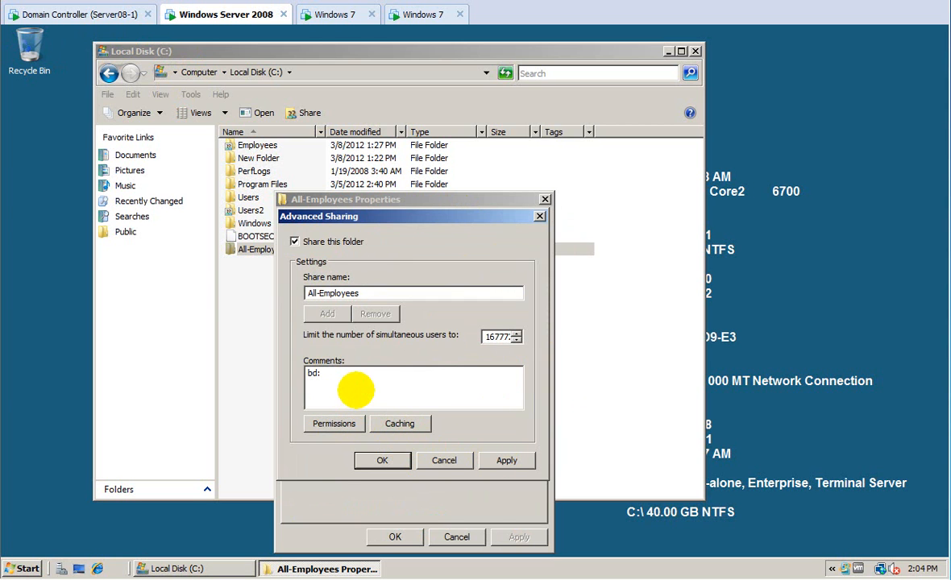
text(3-8-12)
click(382, 460)
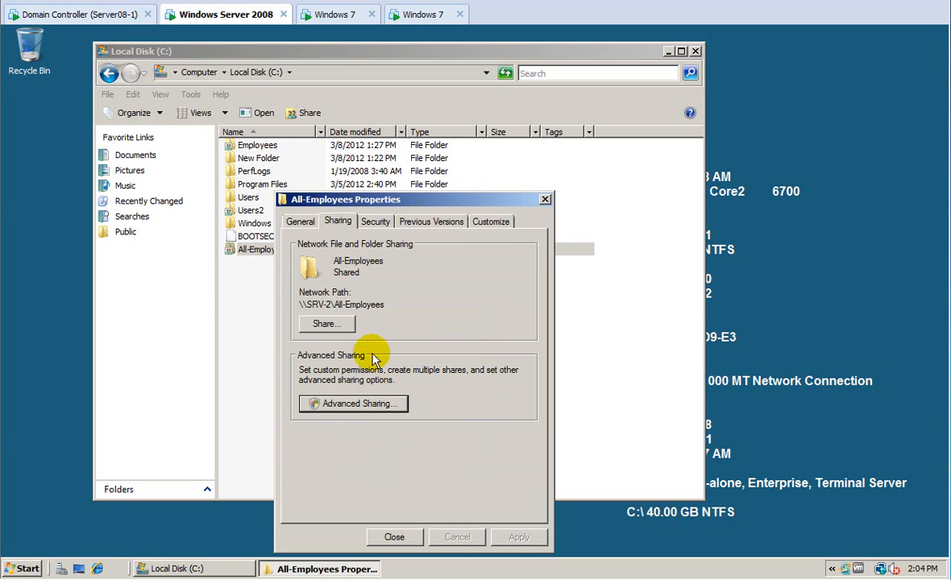
click(375, 221)
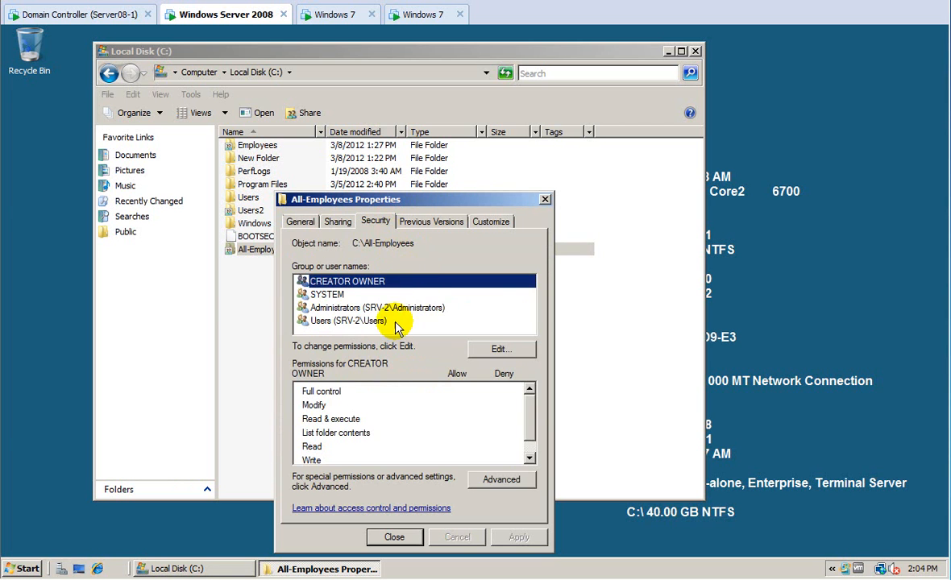
Stop All-Employees inheriting permissions from the drive and remove the inherited entries.
click(488, 482)
click(363, 457)
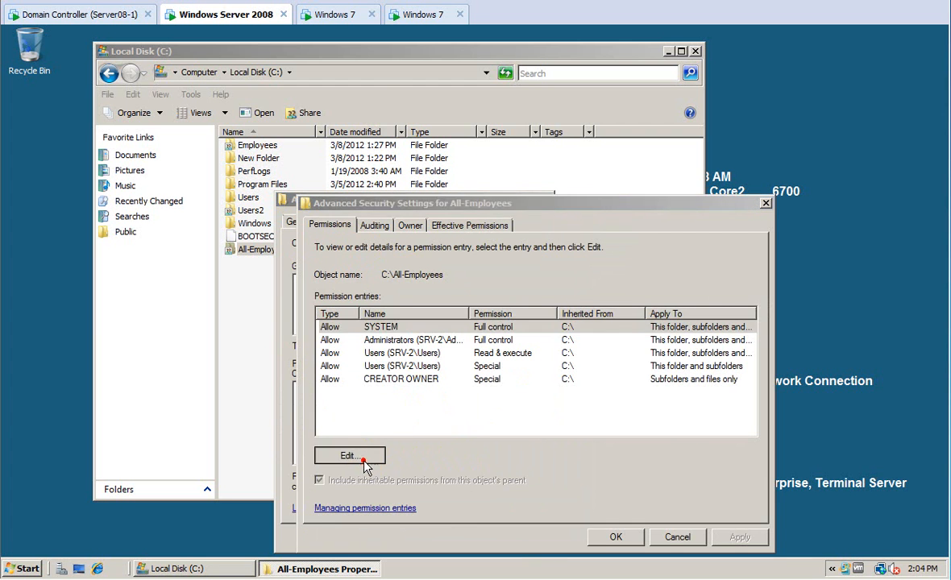
click(354, 454)
click(489, 347)
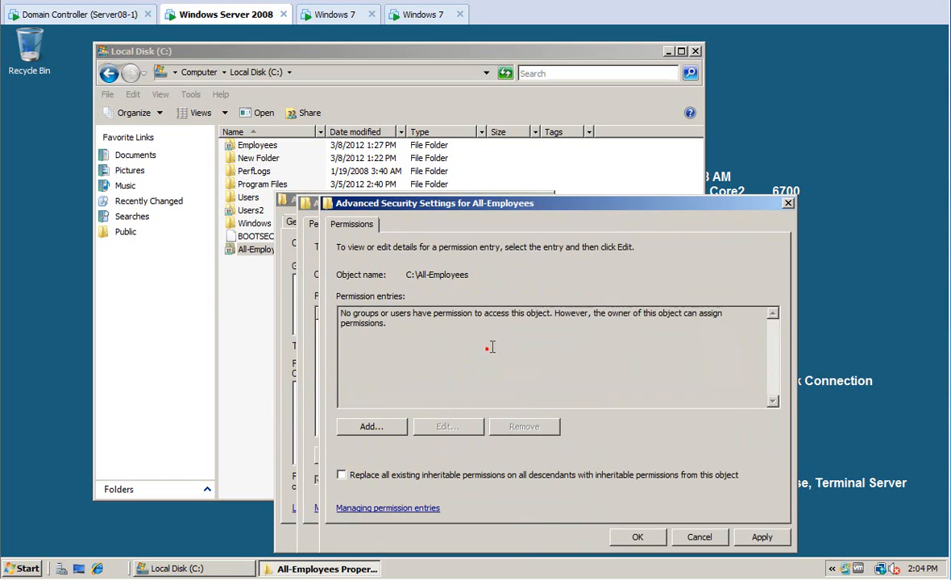
Add a Domain Admins permission entry allowing Full control.
click(371, 427)
text(domain admins)
click(613, 331)
click(581, 382)
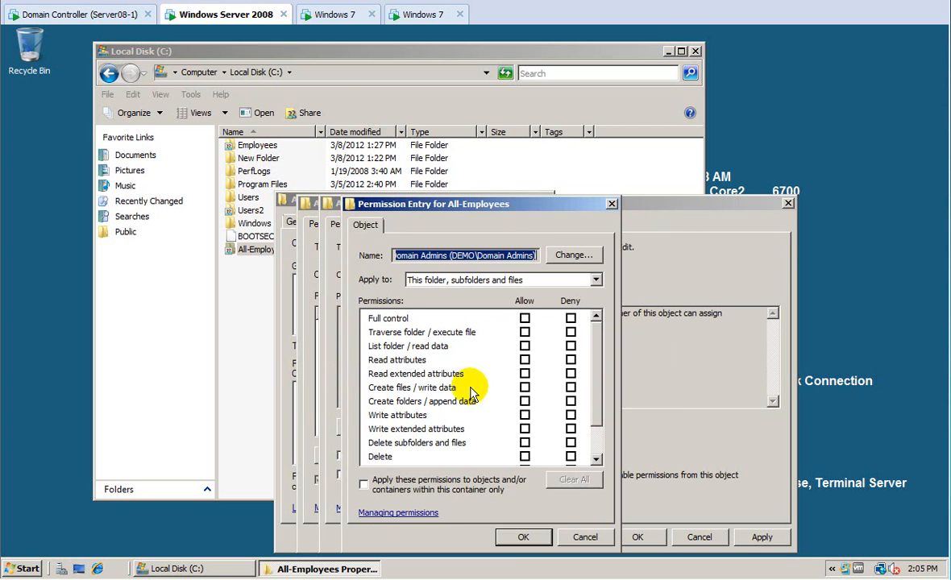
click(525, 318)
click(523, 537)
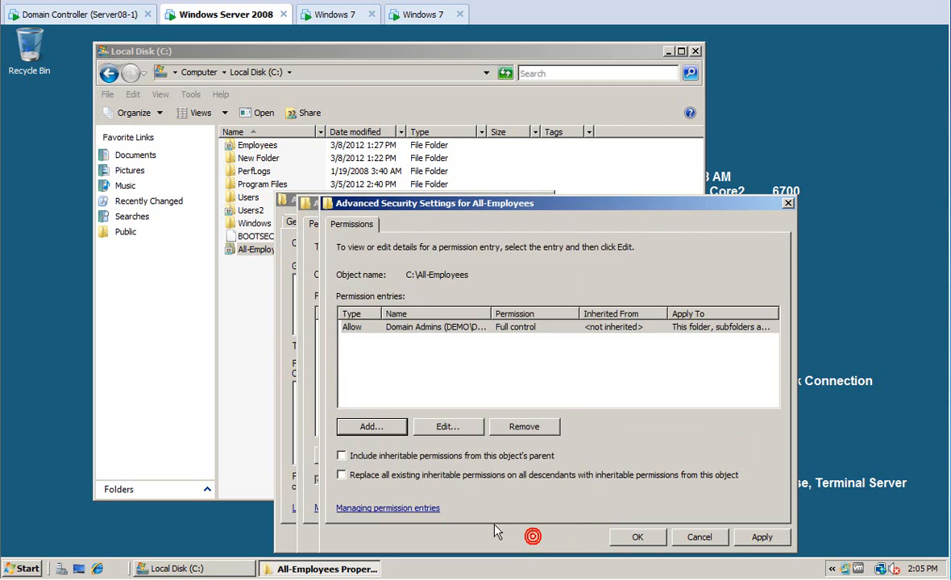
Add a Domain Users permission entry and apply the new folder permissions.
click(374, 425)
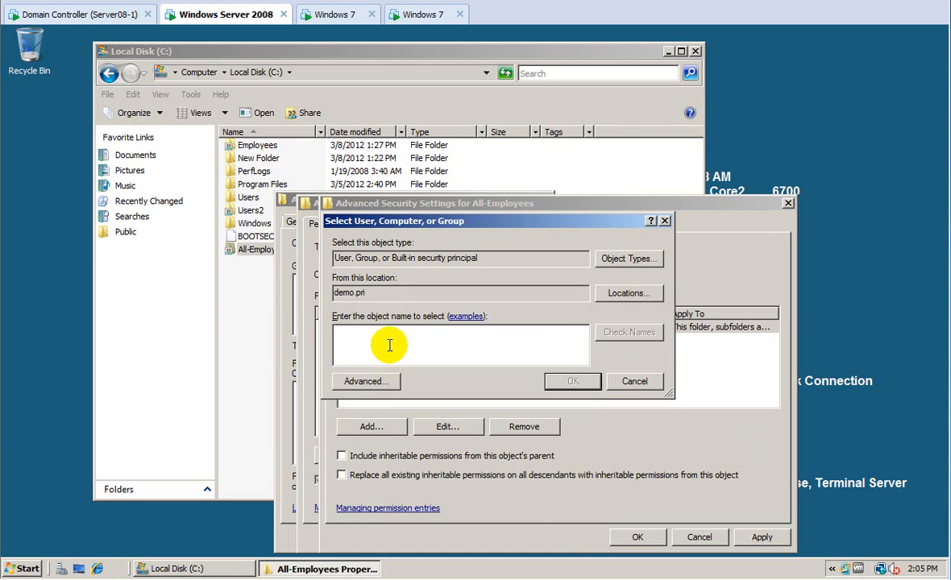
text(domain users)
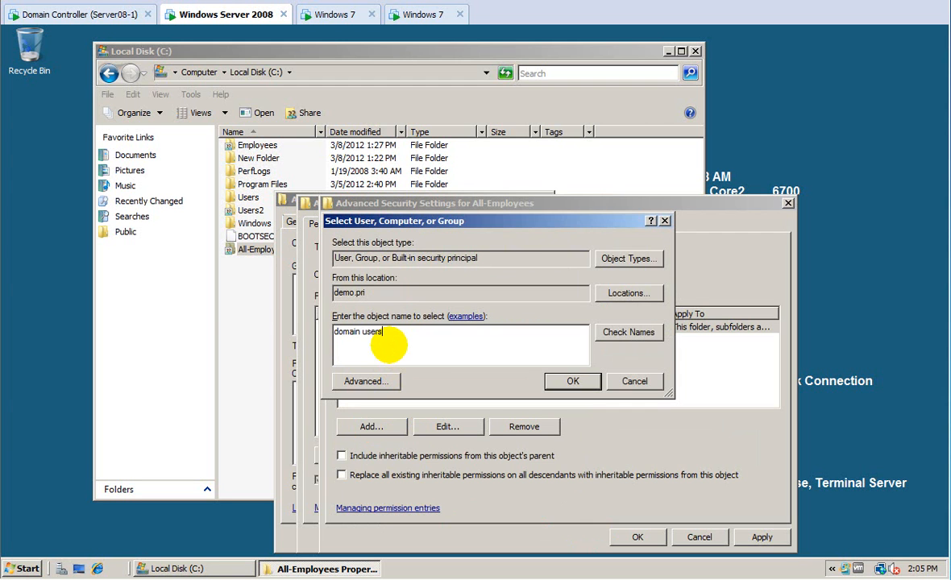
click(625, 333)
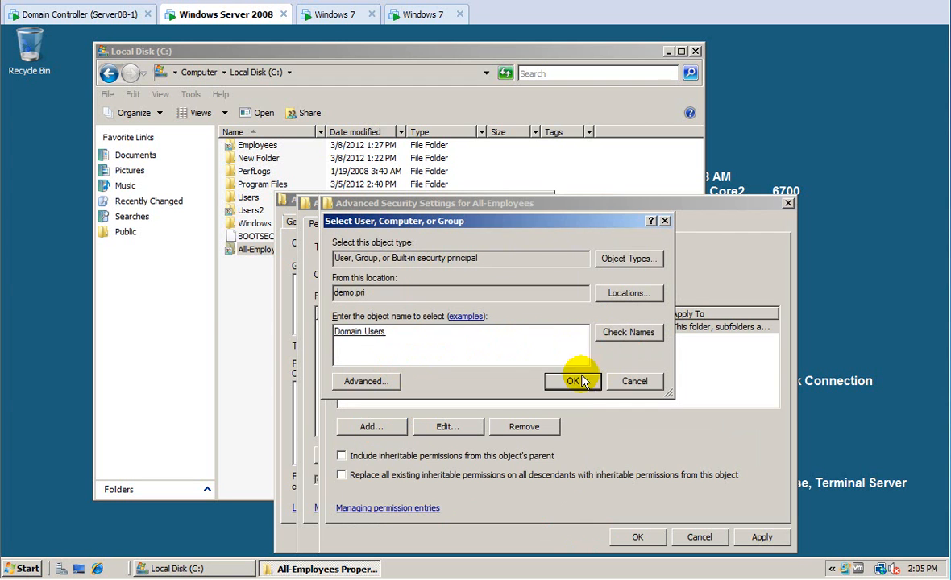
click(574, 380)
click(524, 318)
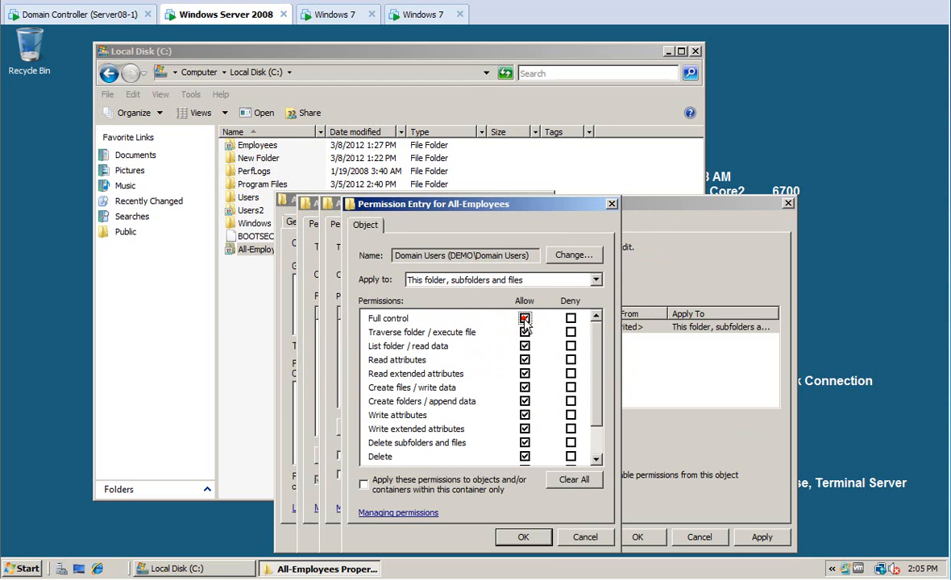
click(525, 318)
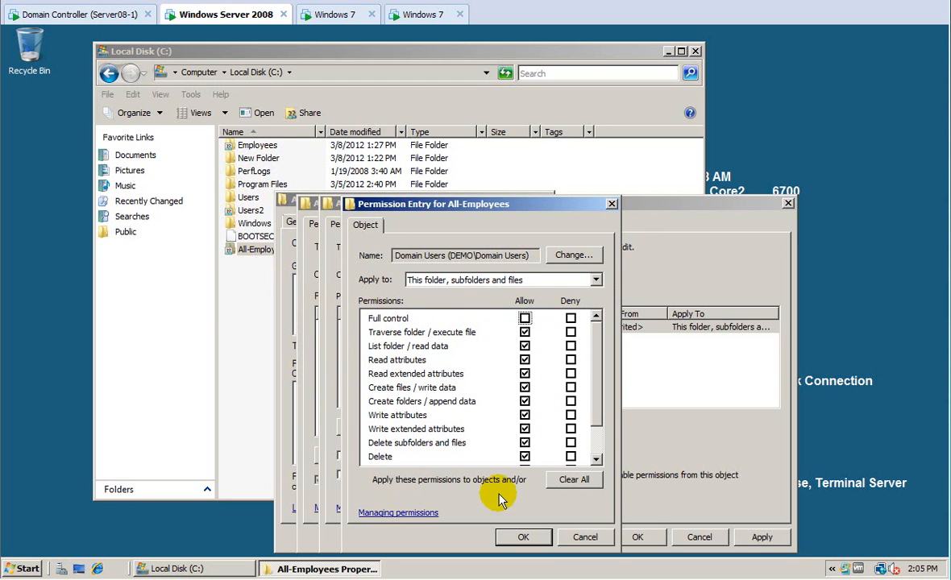
click(543, 536)
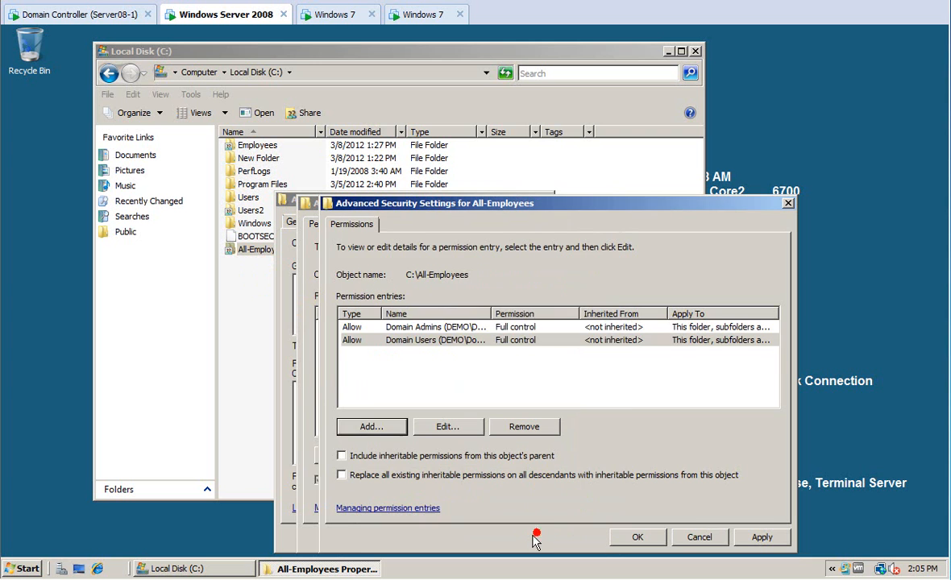
click(753, 539)
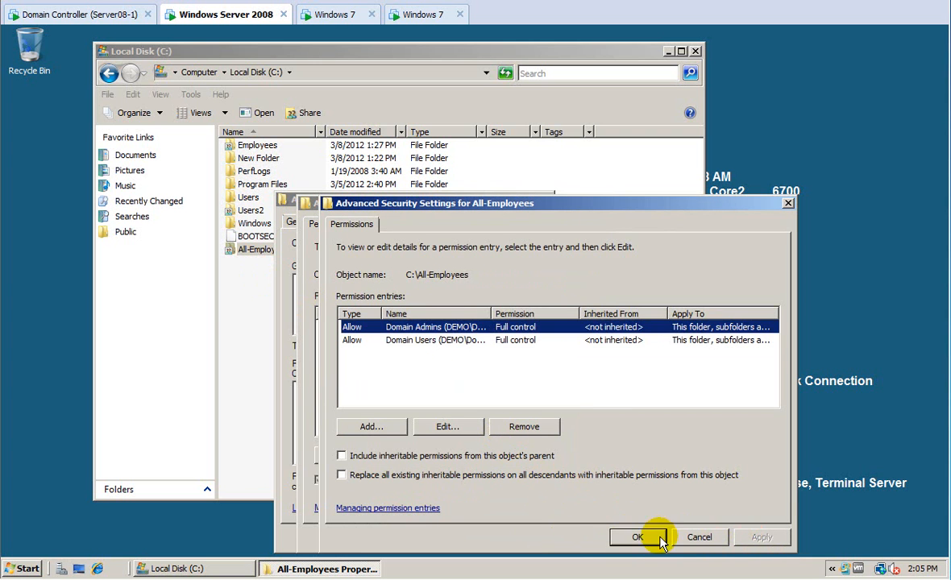
click(643, 539)
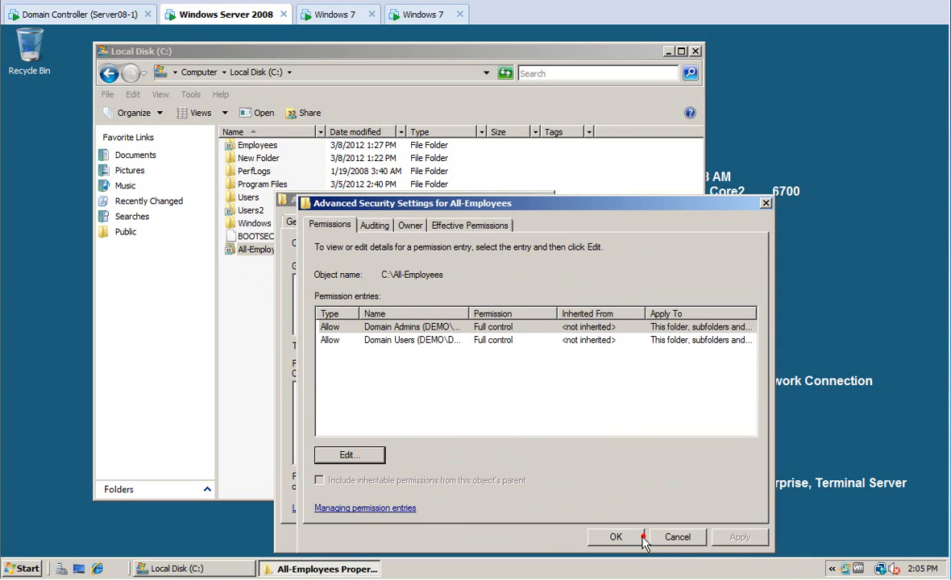
Check a test user's effective permissions on All-Employees, then close the security and properties dialogs.
click(464, 226)
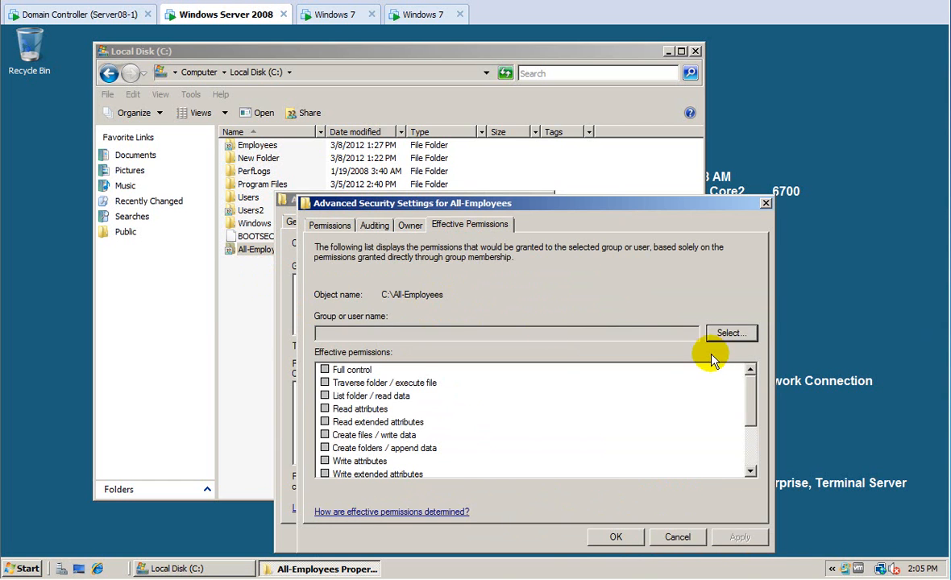
click(731, 334)
text(onne)
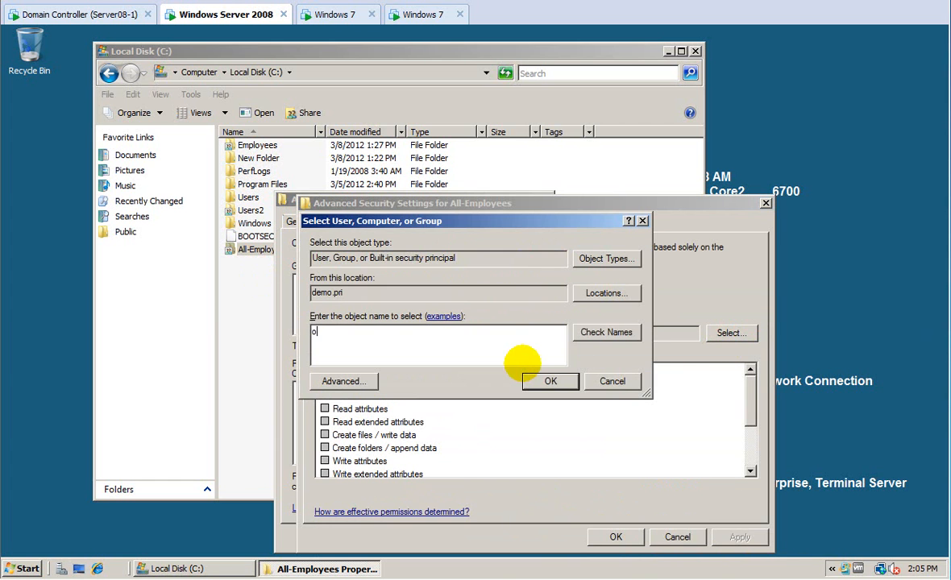
key(BackSpace)
key(BackSpace)
text(e)
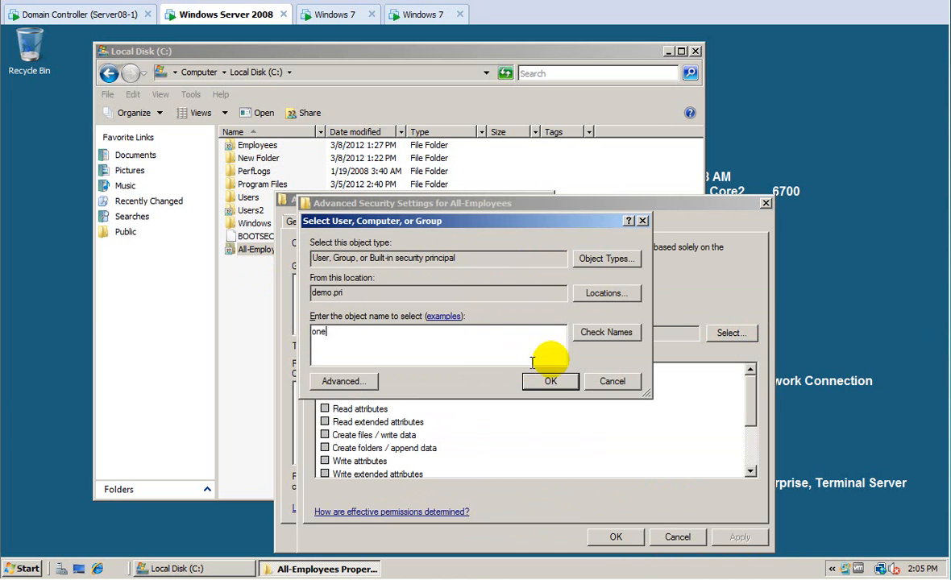
click(632, 337)
click(553, 380)
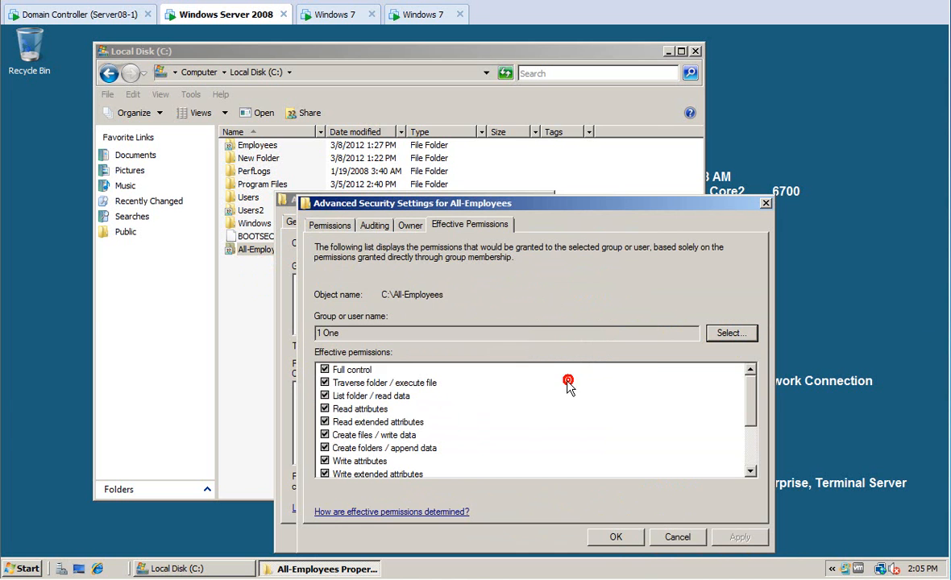
click(616, 537)
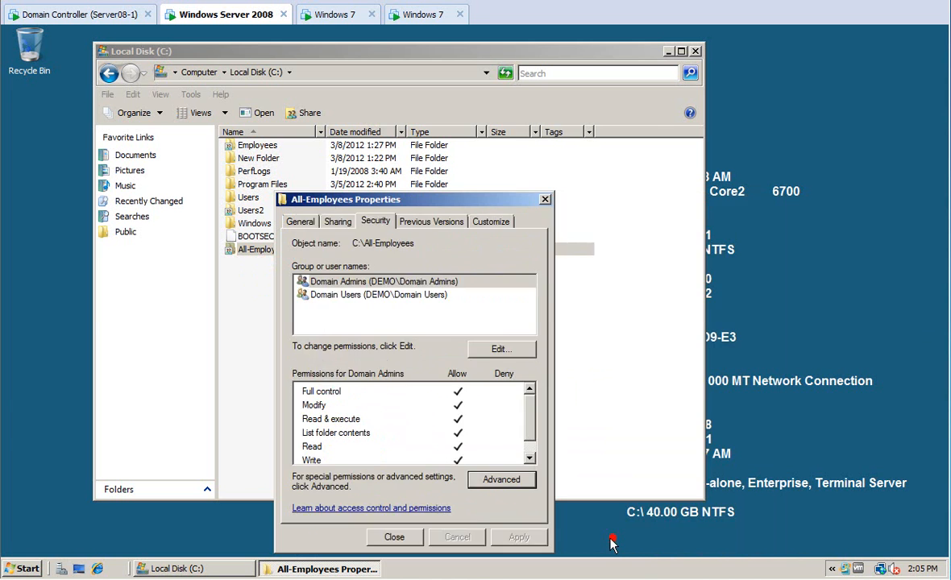
click(395, 538)
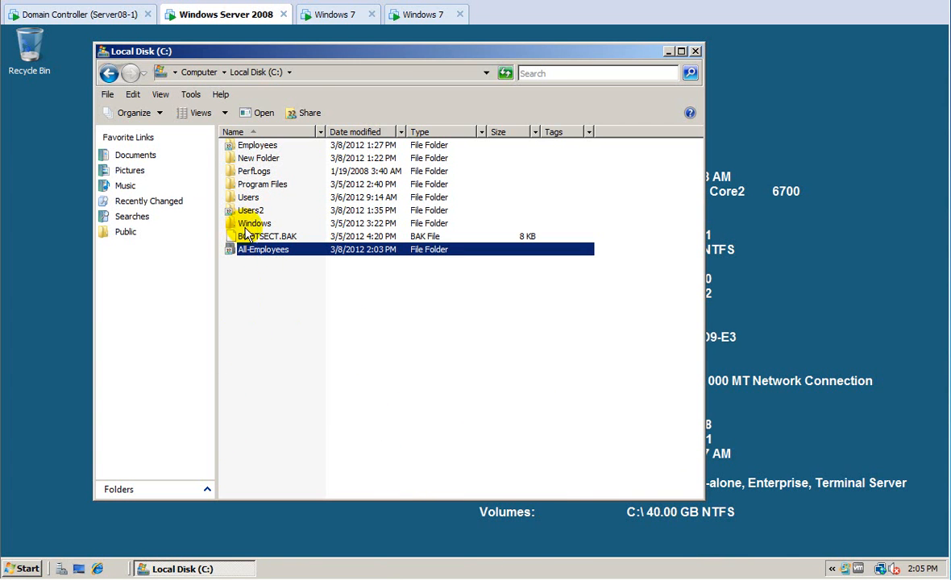
Switch to the domain controller and select the Employees OU in Group Policy Management.
click(81, 15)
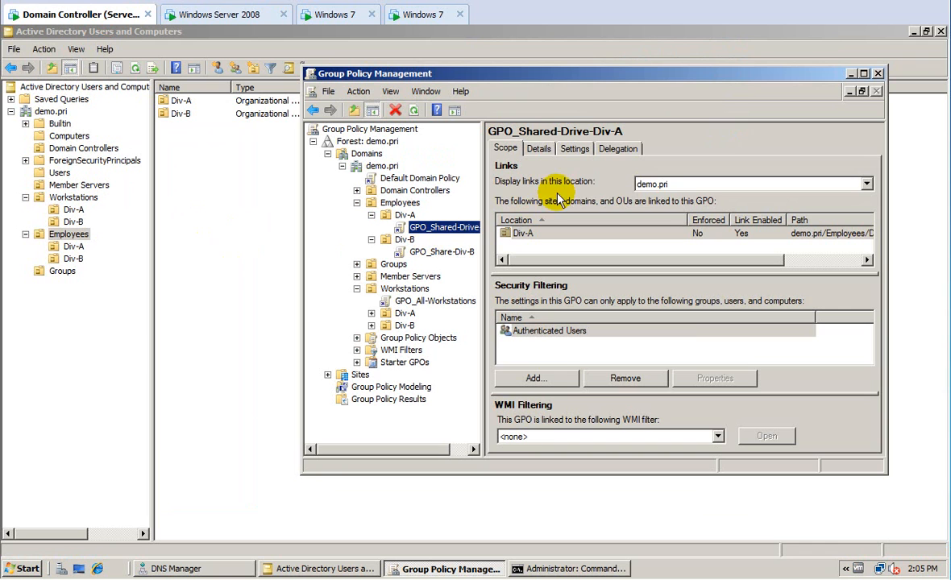
click(399, 204)
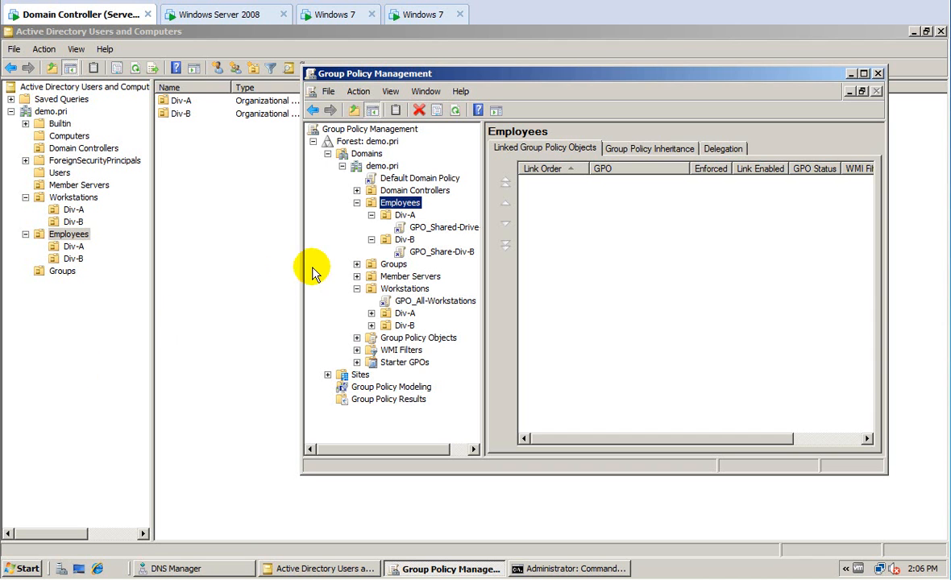
Create a GPO named GPO_All-Employees linked to the Employees OU.
right_click(395, 204)
click(411, 213)
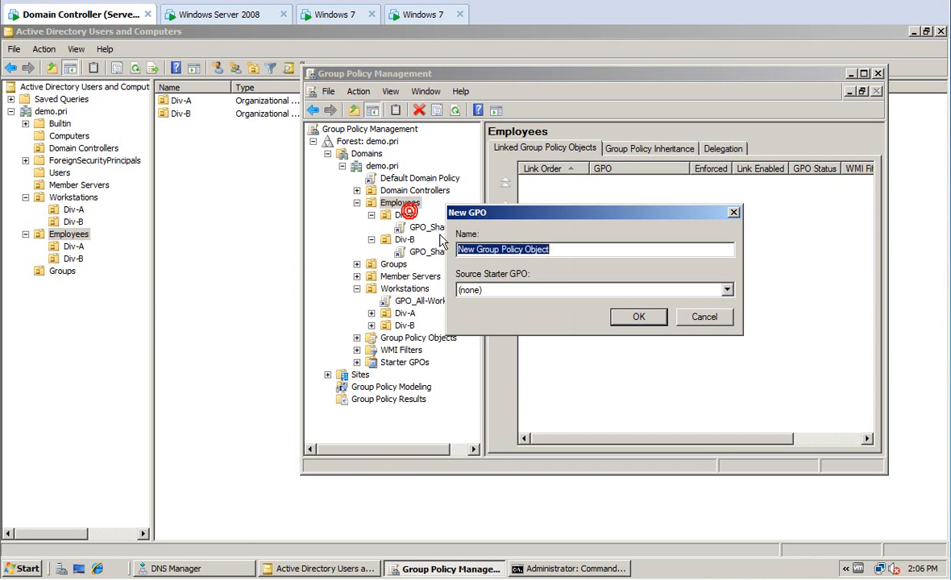
text(GP)
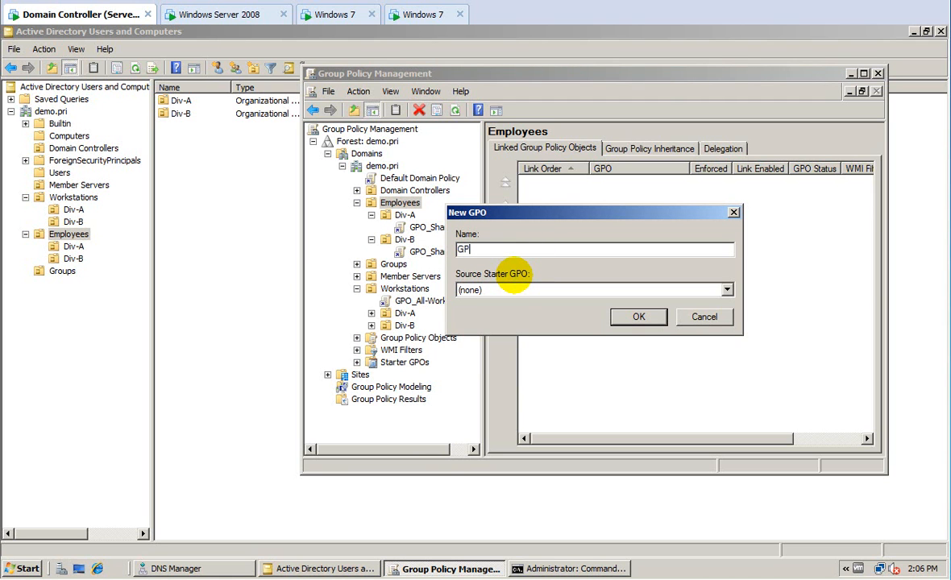
text(O_All-Employees)
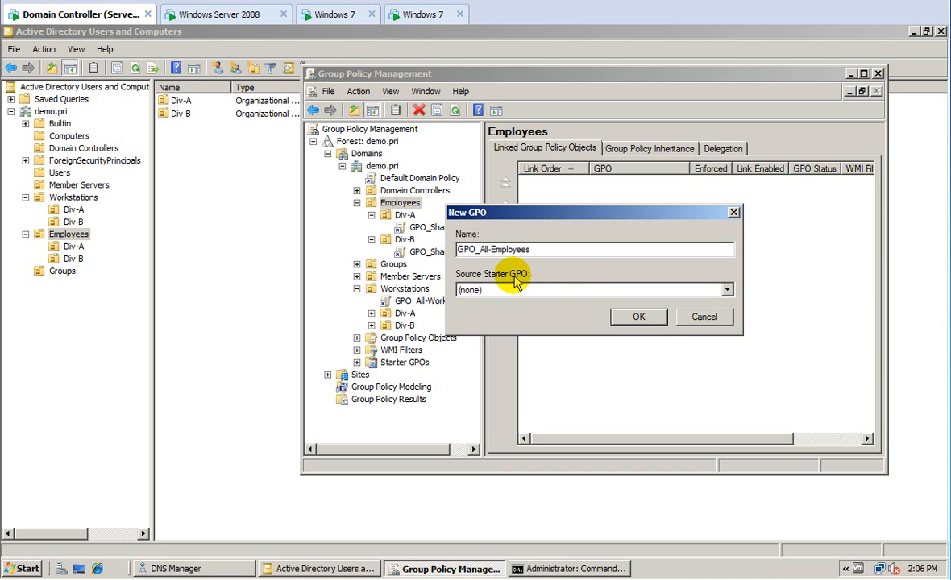
click(641, 318)
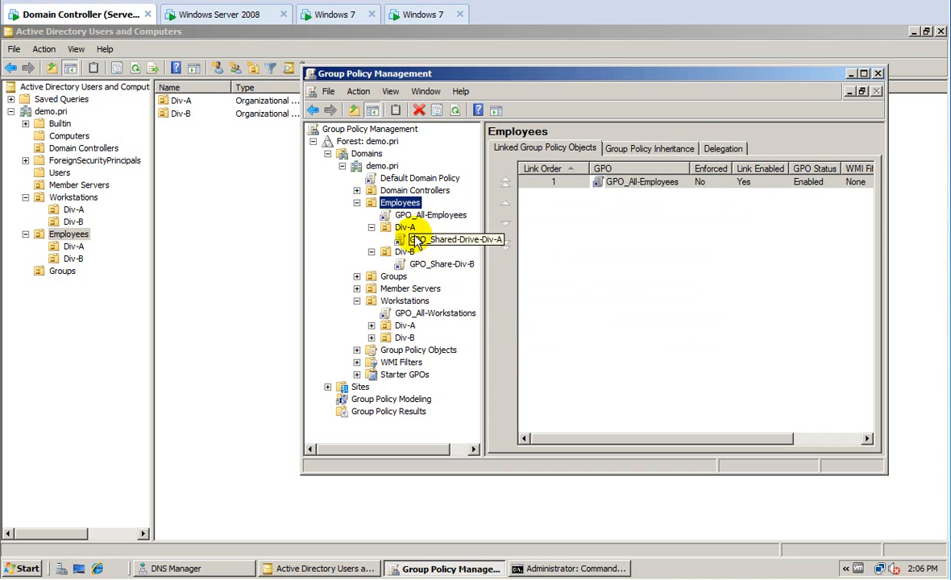
Open GPO_All-Employees in the Group Policy Management Editor.
click(403, 216)
click(698, 303)
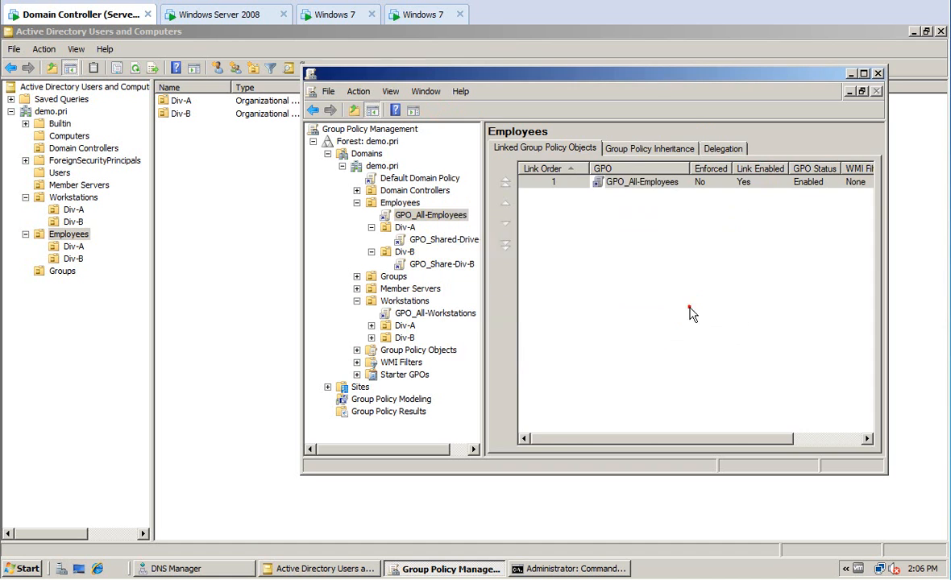
right_click(405, 216)
click(418, 226)
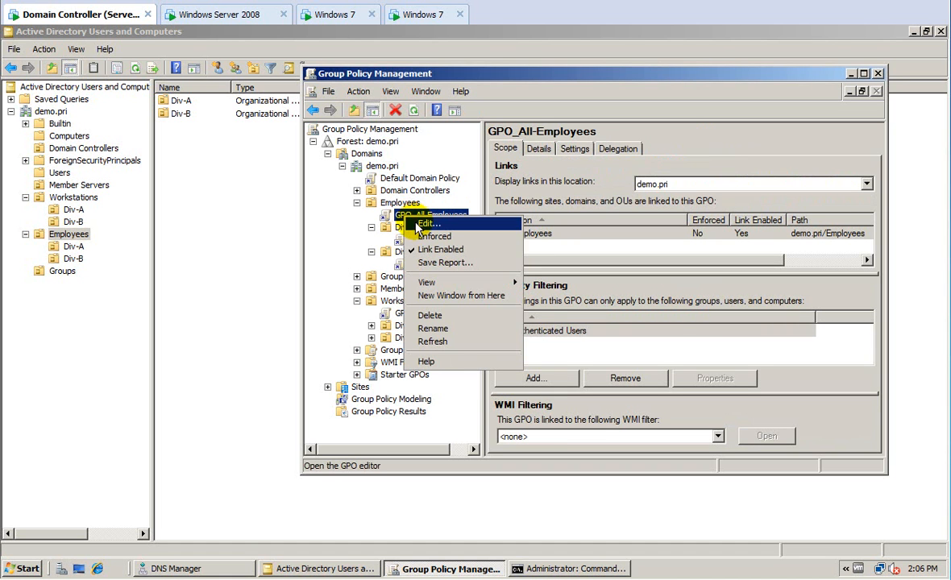
click(418, 226)
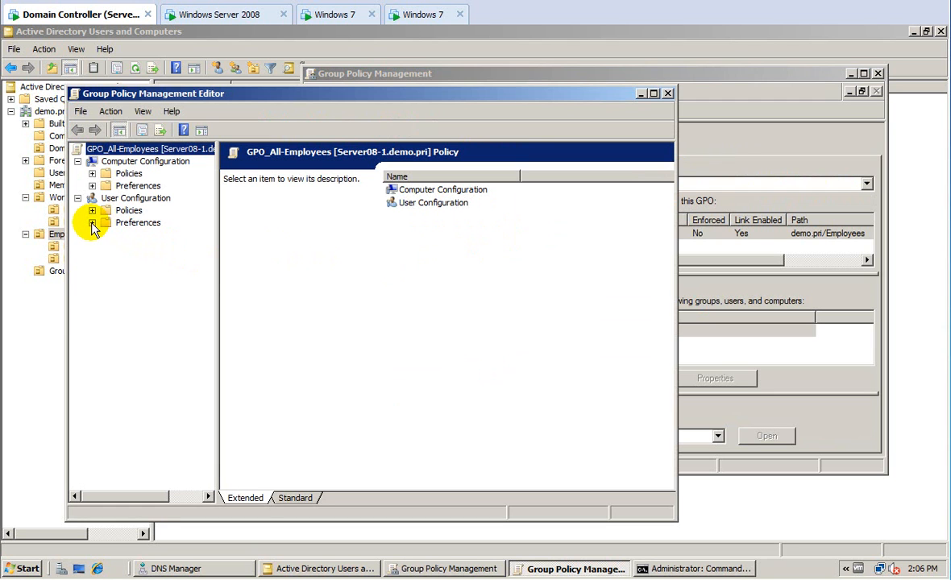
Start a new mapped drive under User Preferences > Windows Settings > Drive Maps.
click(92, 223)
click(106, 236)
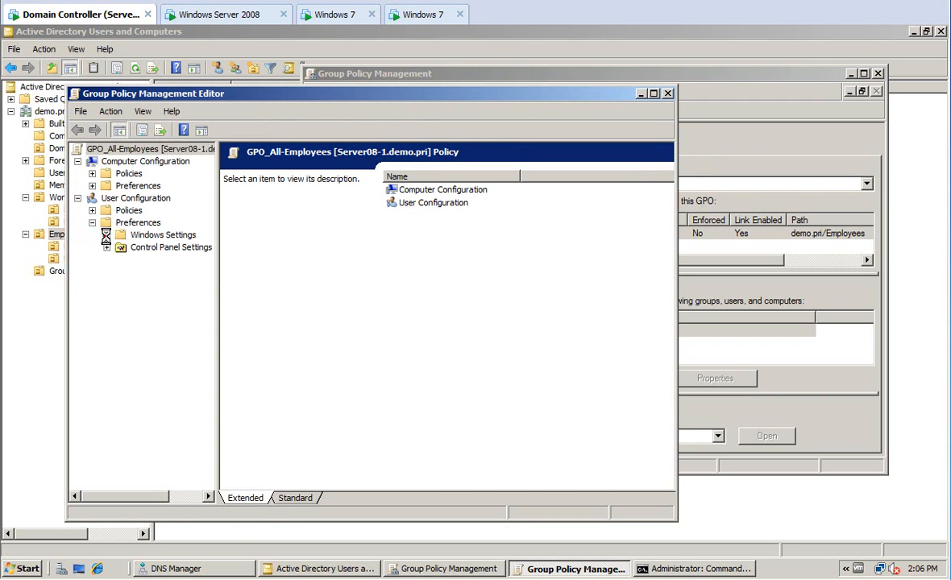
click(157, 260)
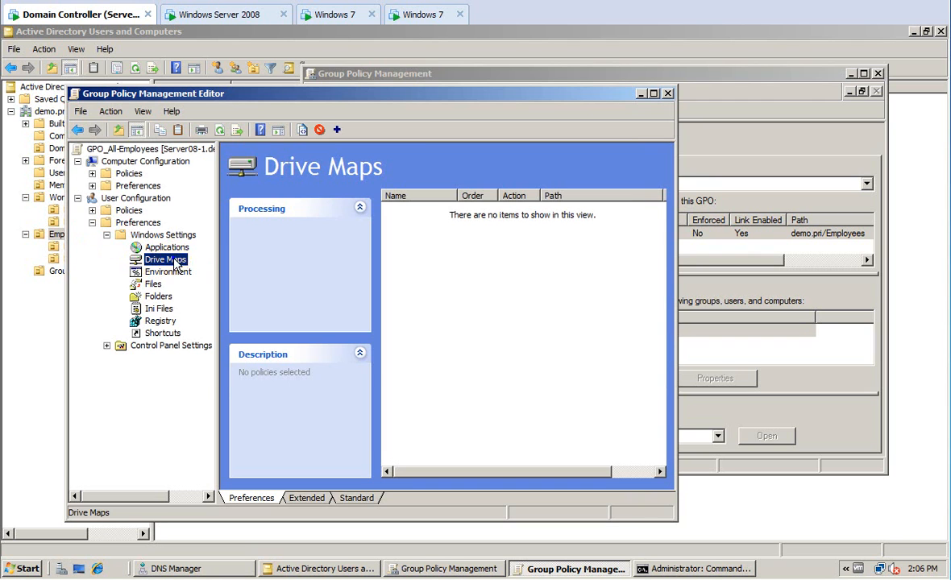
right_click(173, 260)
mouse_move(207, 275)
click(284, 268)
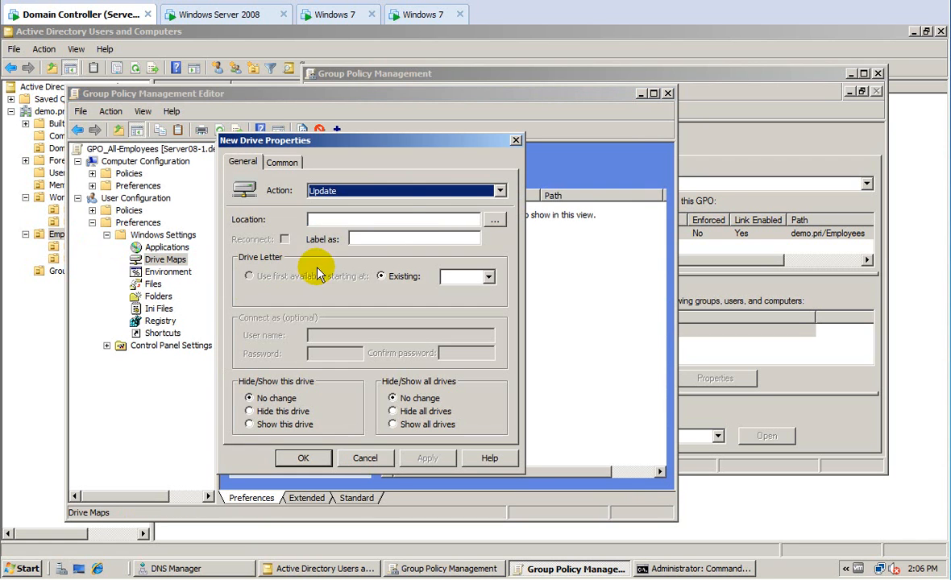
Set the drive map action to Create with location \\srv-2\all-employees.
click(487, 196)
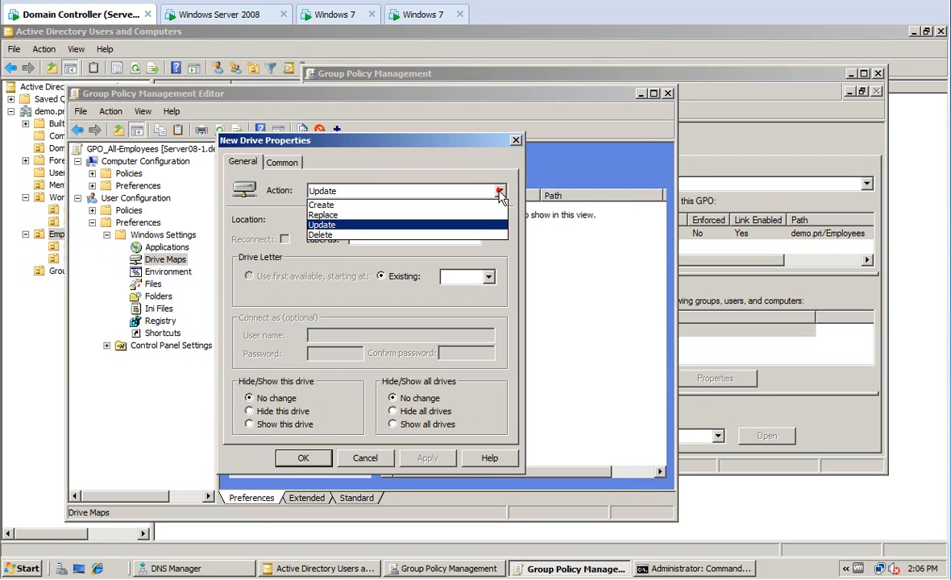
click(337, 204)
click(348, 219)
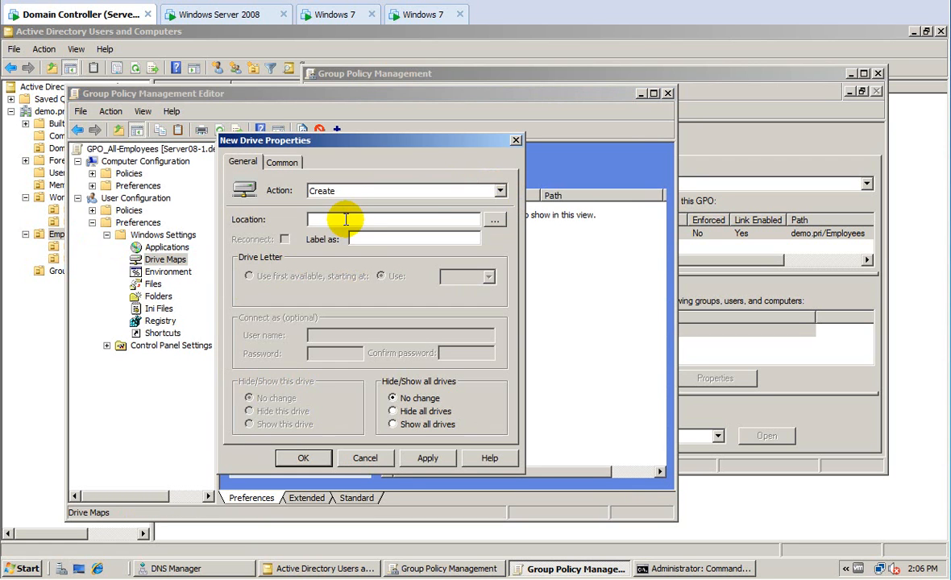
text(\srv-)
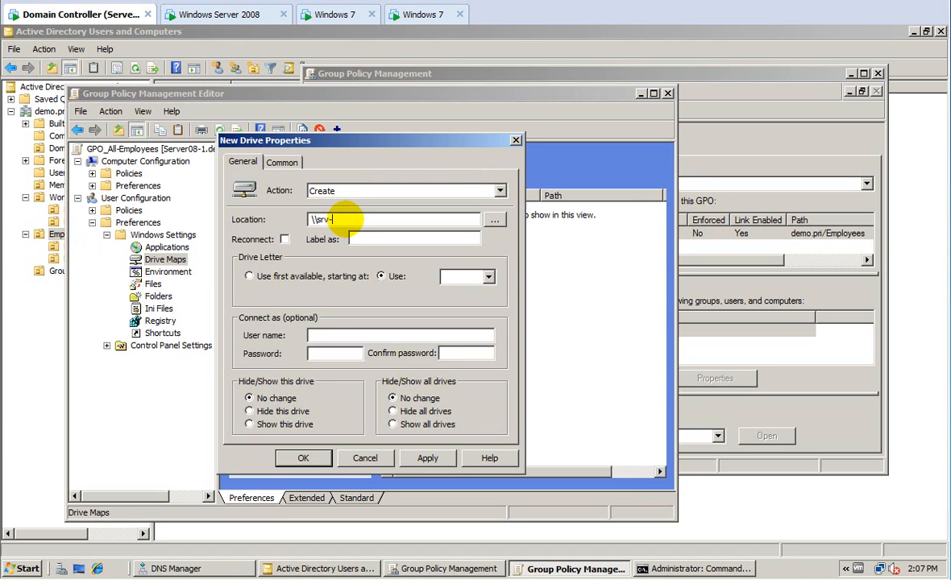
text(2\E)
key(BackSpace)
text(all-employees)
click(217, 16)
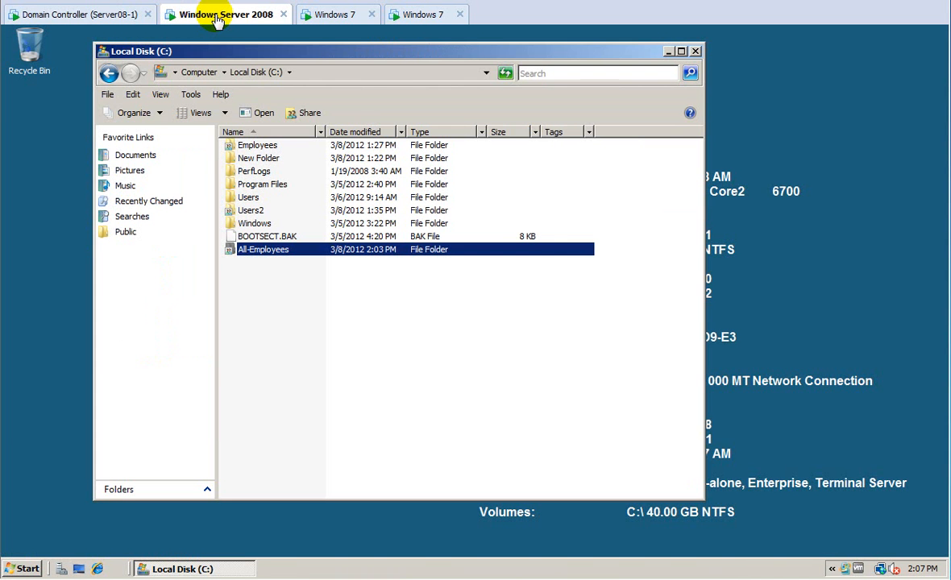
click(101, 16)
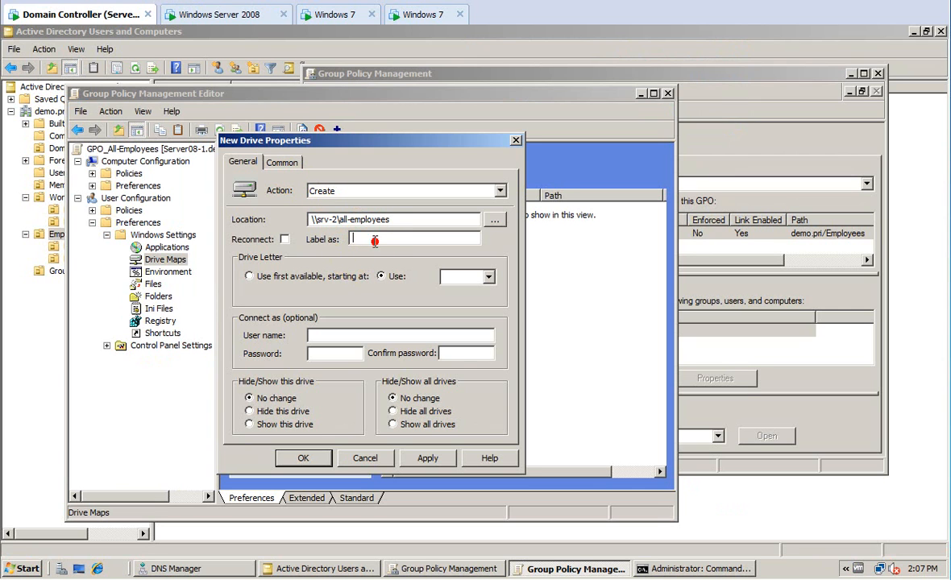
Label the mapping 'Everyone can play here', assign drive letter U, and save it.
text(Every)
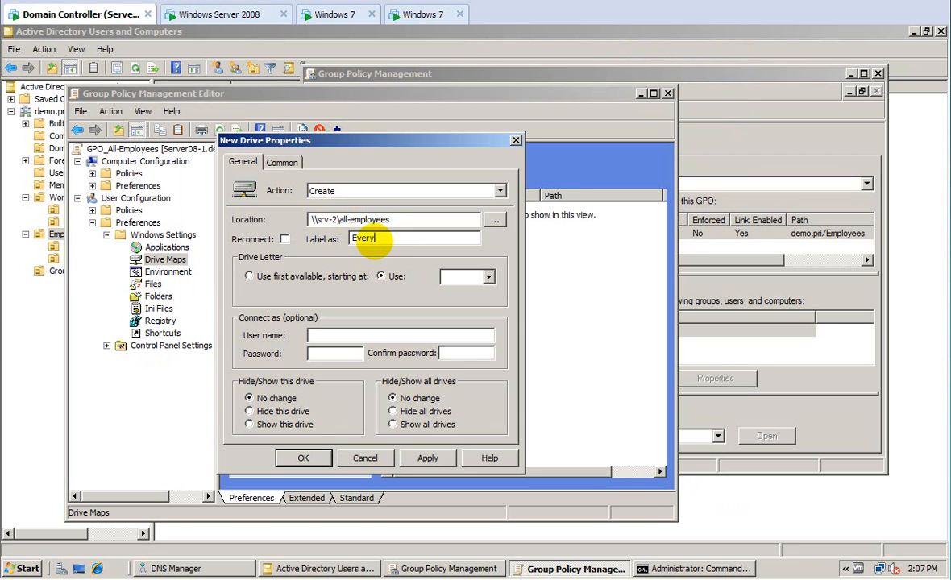
text(one can play here)
click(489, 277)
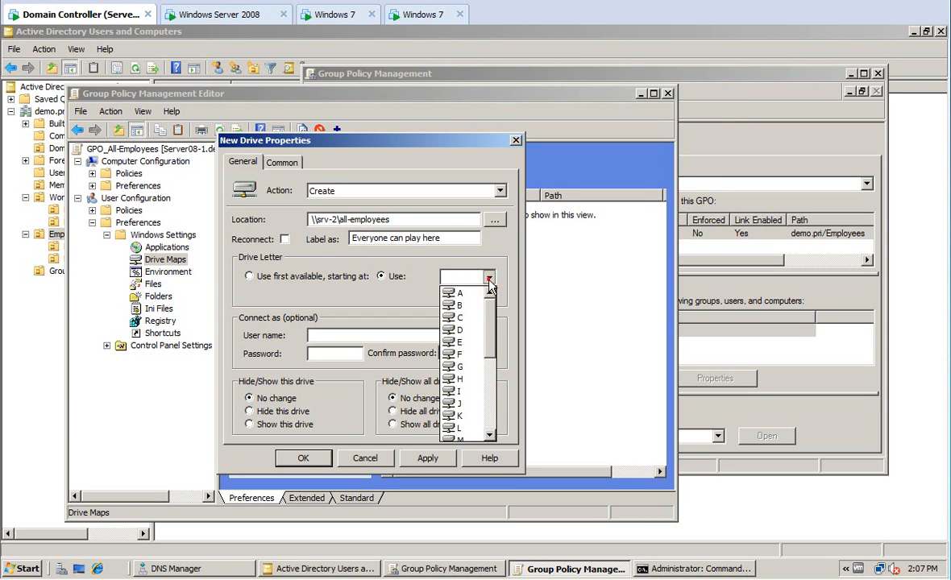
drag(491, 323, 501, 386)
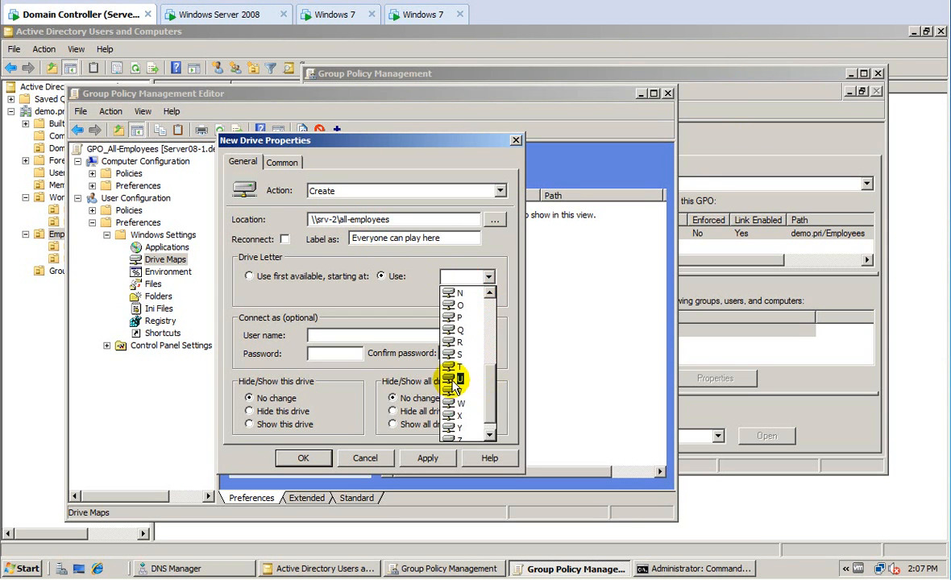
click(445, 395)
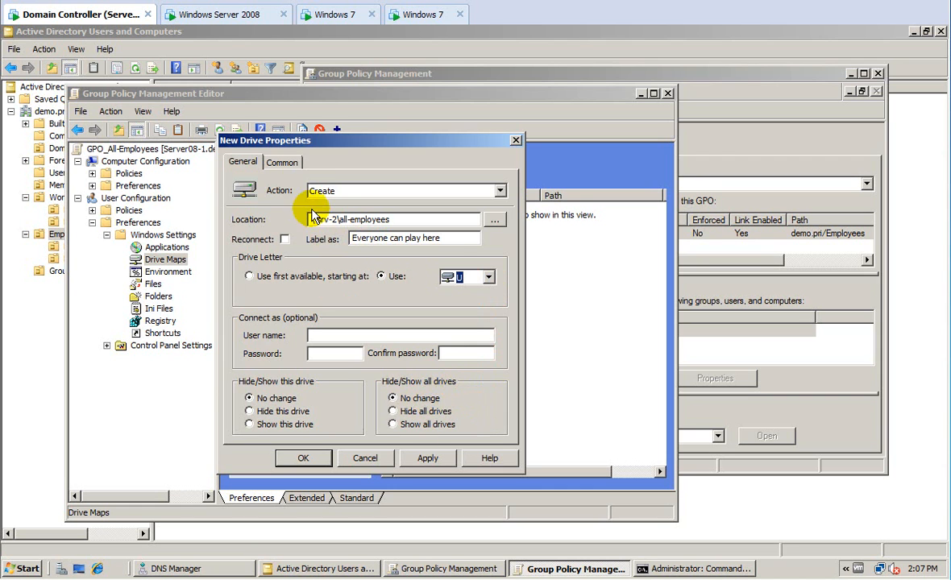
click(282, 162)
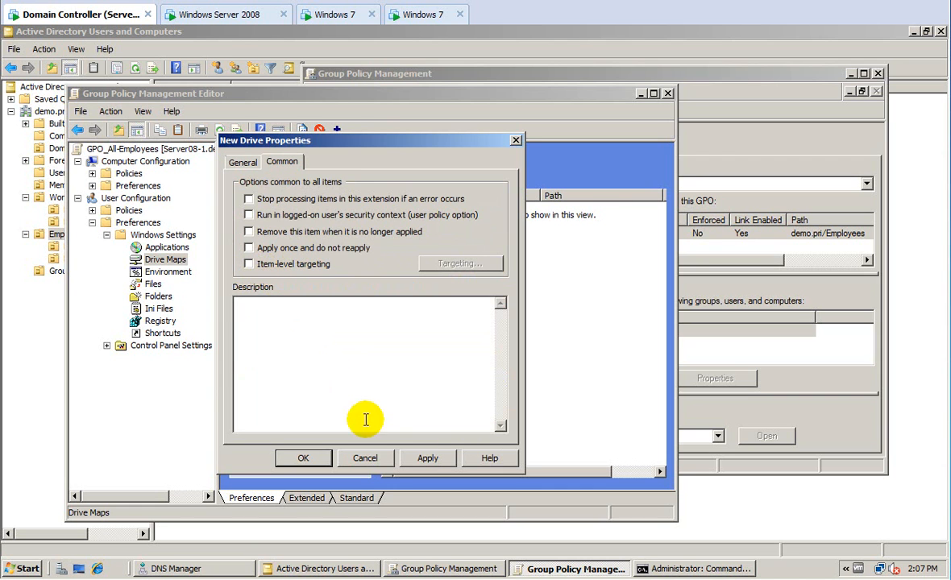
click(430, 458)
click(306, 456)
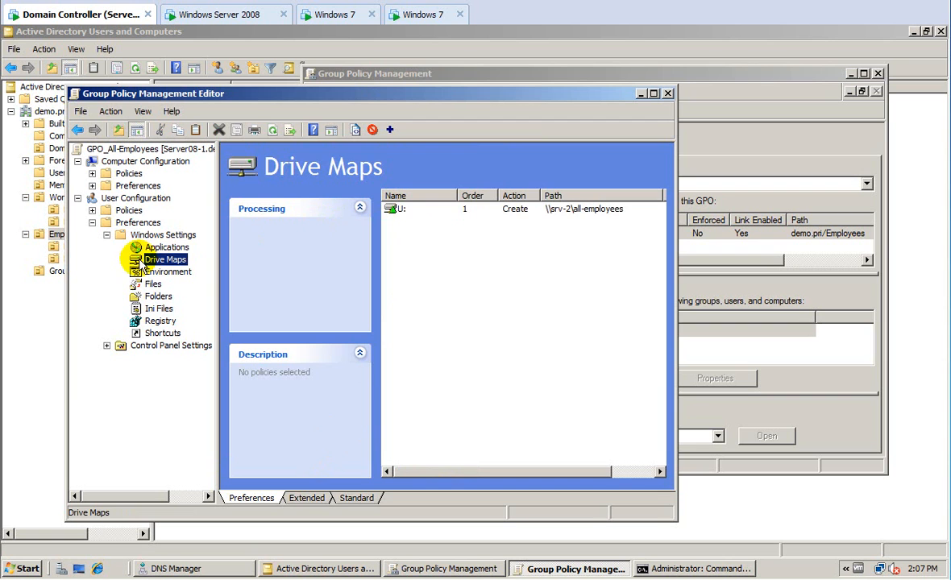
click(161, 335)
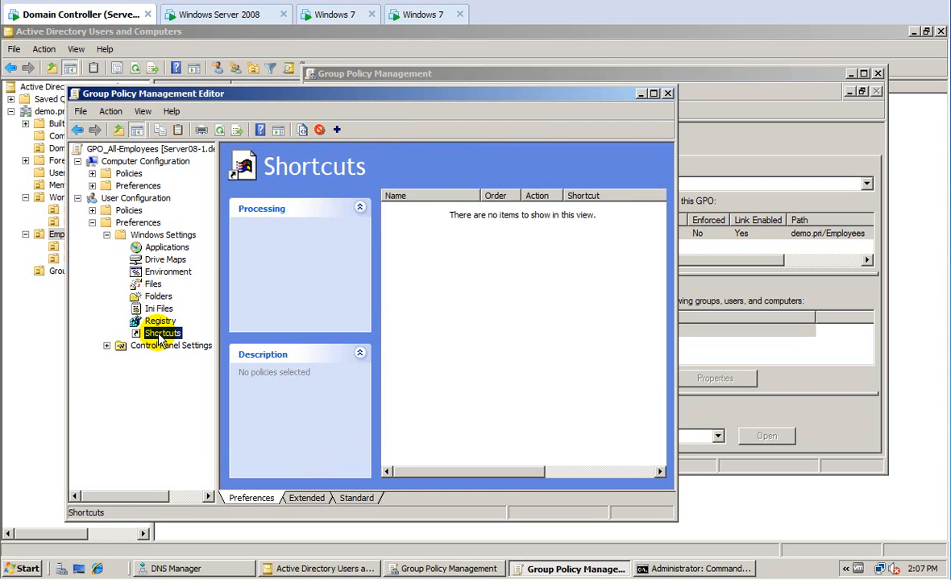
Start a new Shortcuts preference item named 'MATC Web Site'.
right_click(160, 335)
mouse_move(206, 341)
click(266, 342)
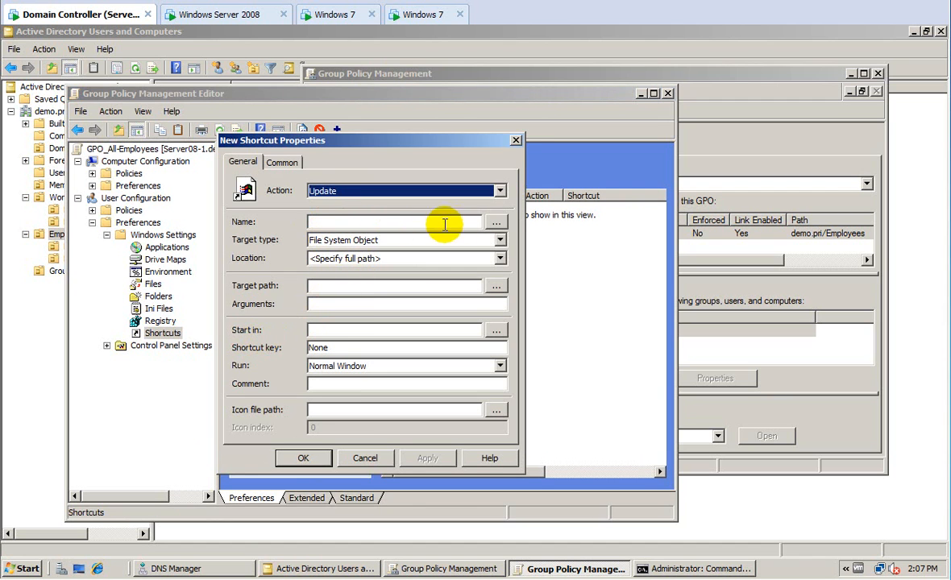
click(500, 241)
click(500, 245)
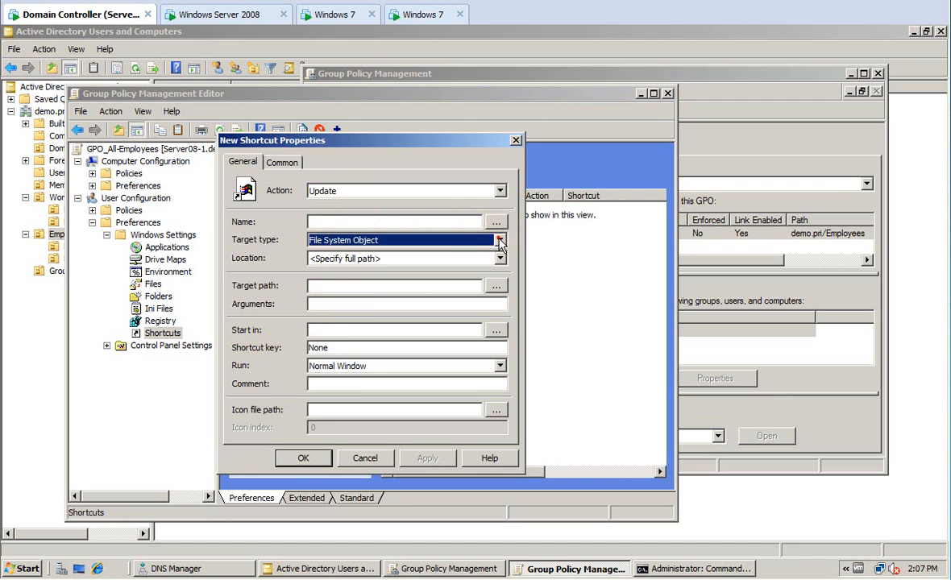
click(497, 247)
click(497, 246)
click(382, 224)
click(382, 225)
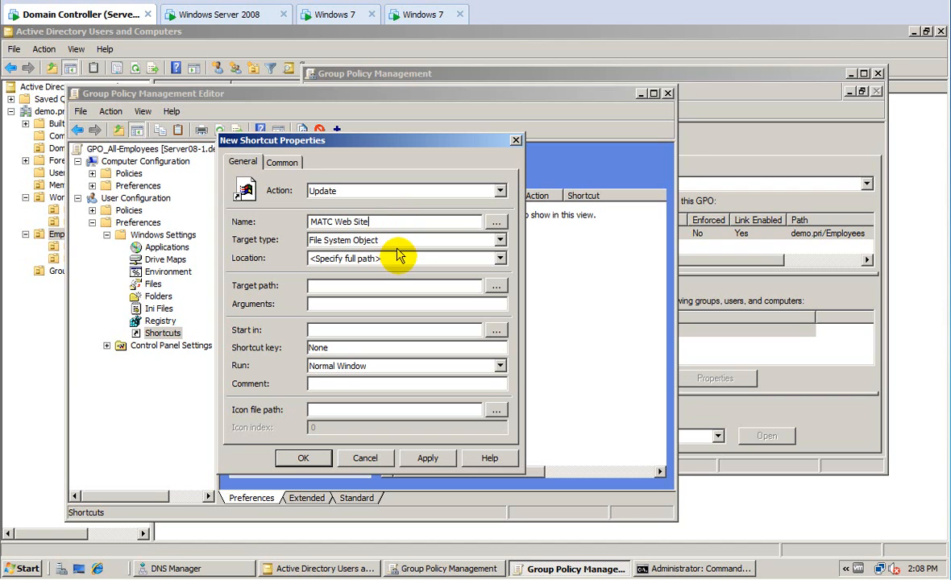
click(367, 240)
click(356, 265)
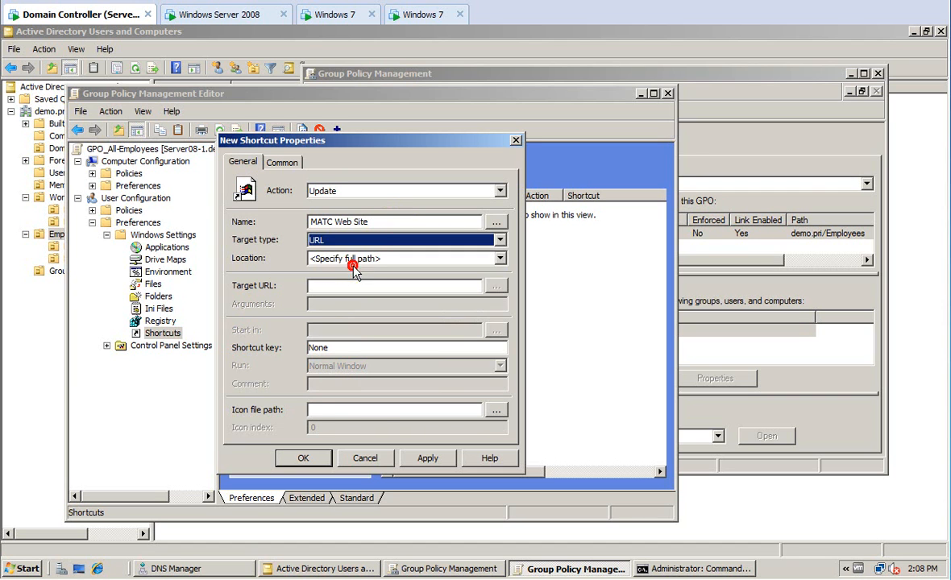
click(383, 259)
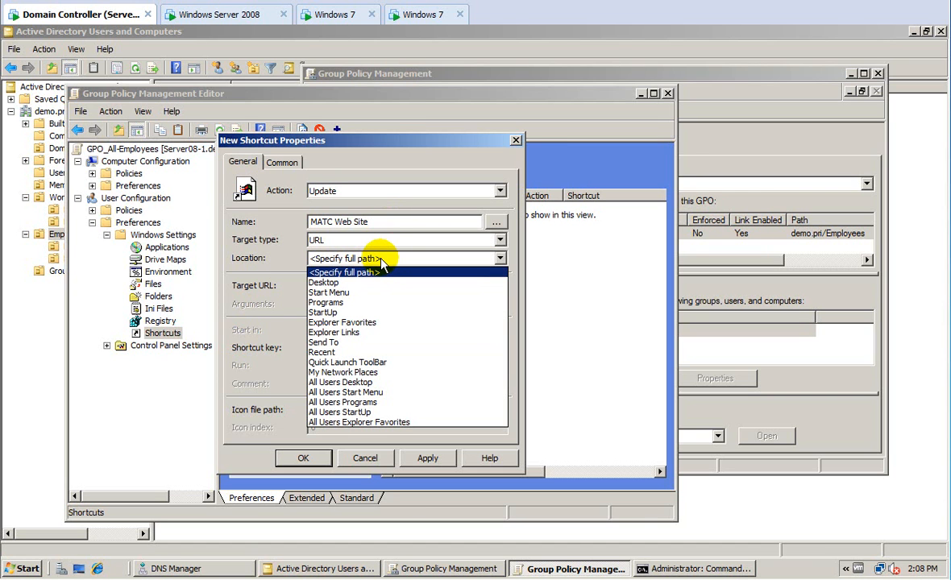
click(345, 281)
click(348, 284)
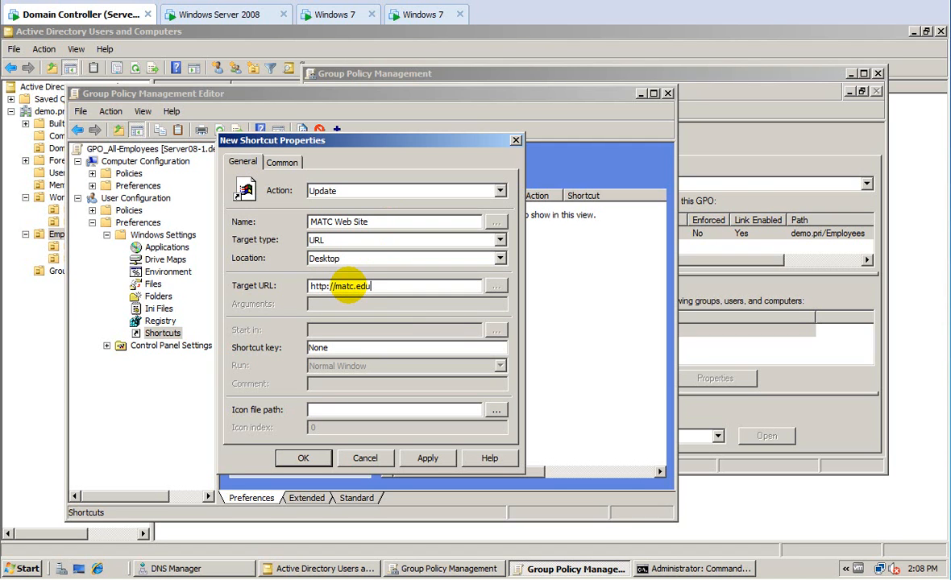
click(325, 195)
click(355, 204)
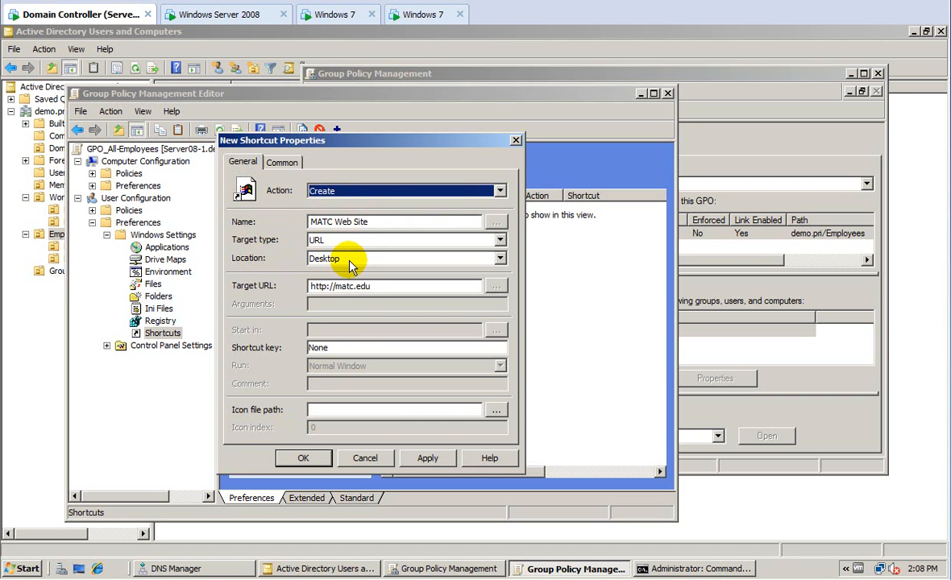
click(420, 459)
click(303, 457)
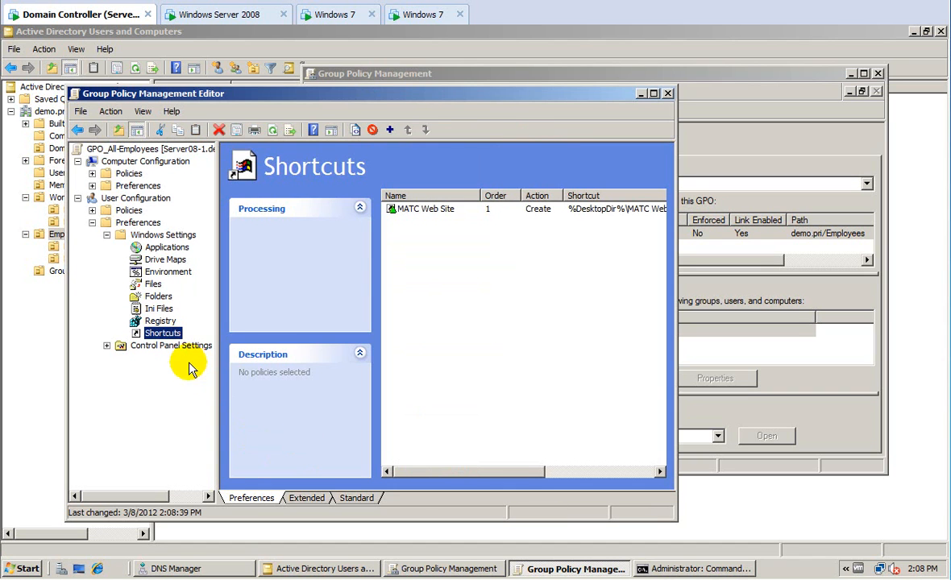
click(155, 260)
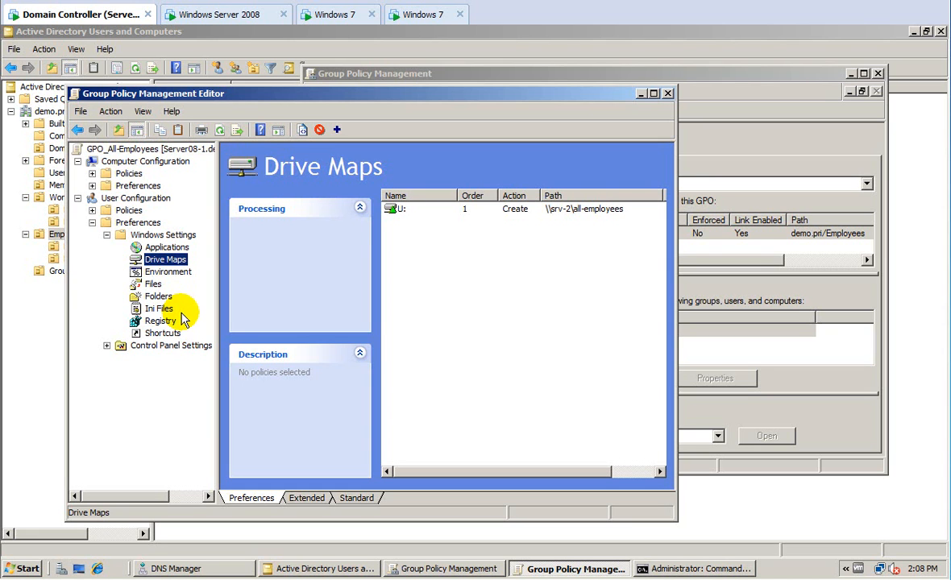
Close the Group Policy tools after reviewing the Div-A and Div-B links, then go to the Windows 7 VM.
click(667, 93)
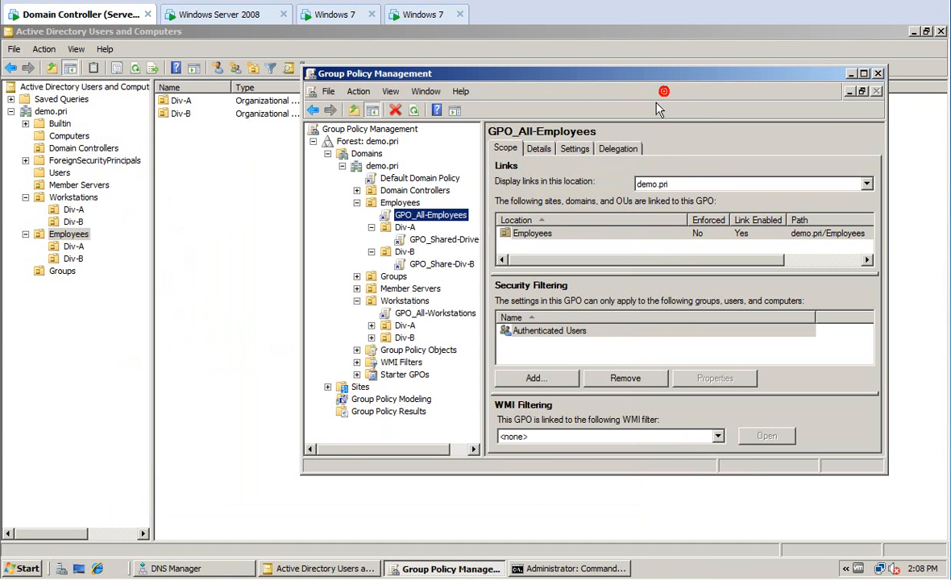
click(395, 229)
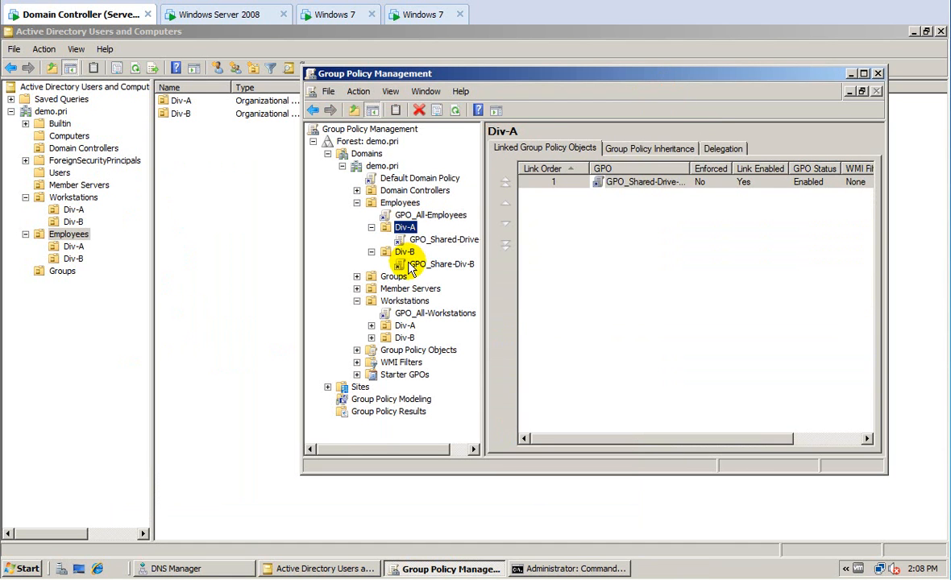
click(409, 265)
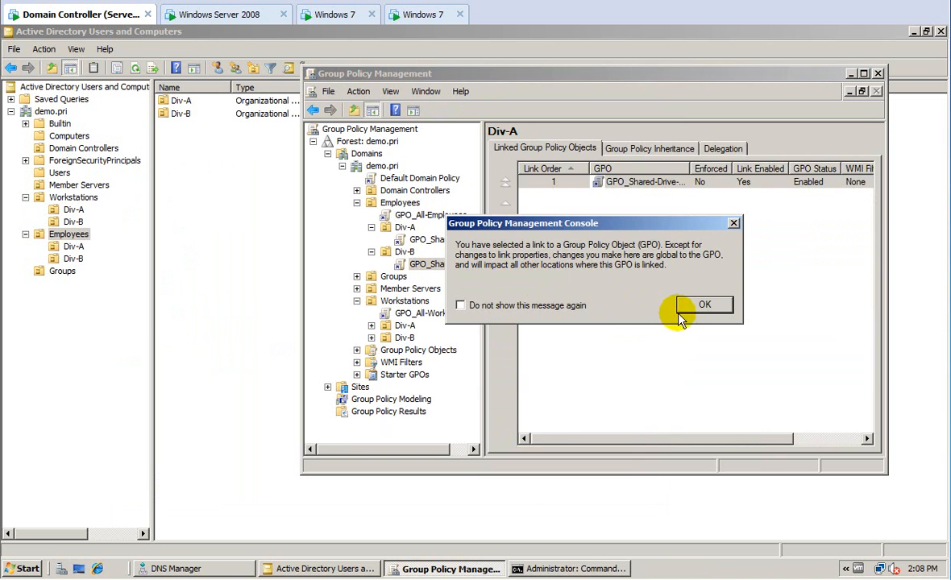
click(681, 310)
click(878, 73)
click(345, 13)
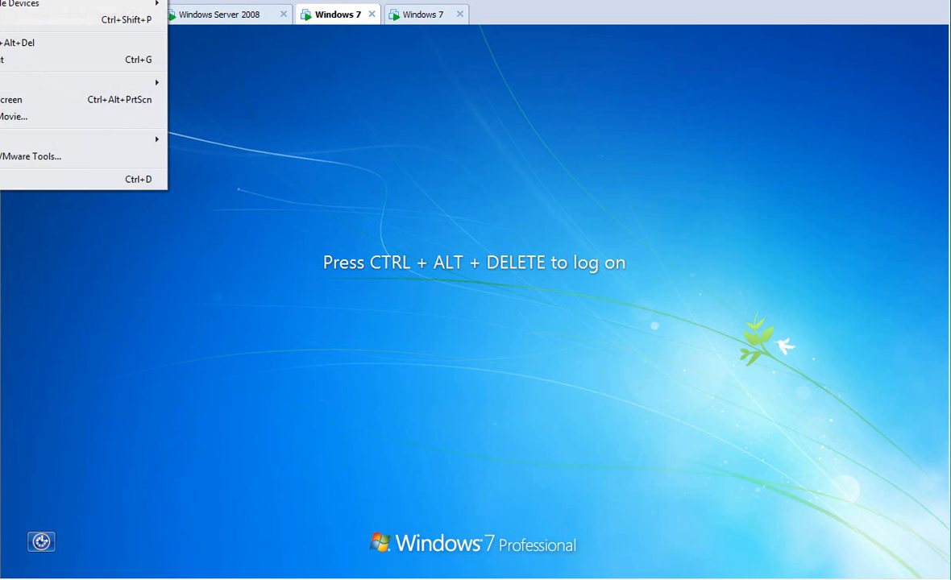
Send Ctrl+Alt+Del and log on to Windows 7 with the domain user's name and password.
click(33, 40)
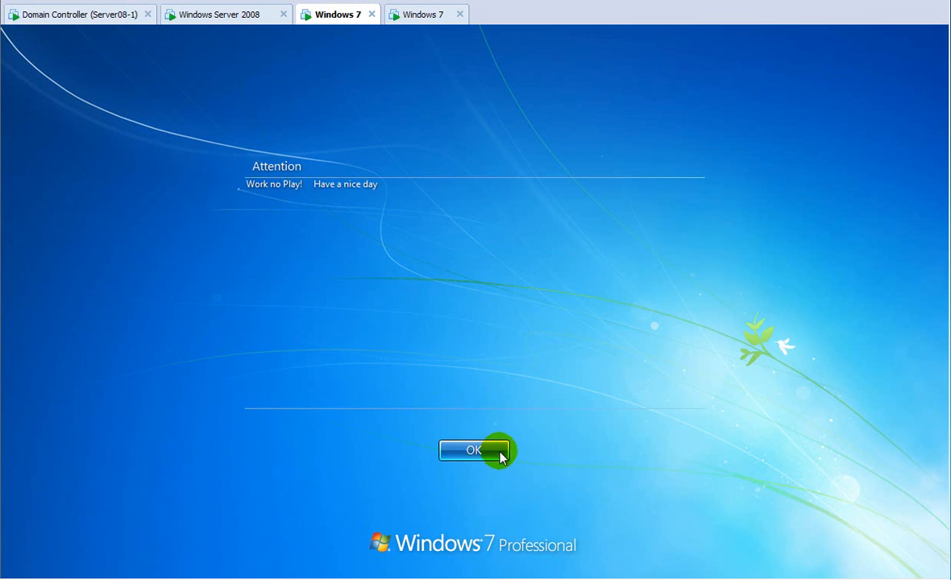
click(475, 448)
text(one)
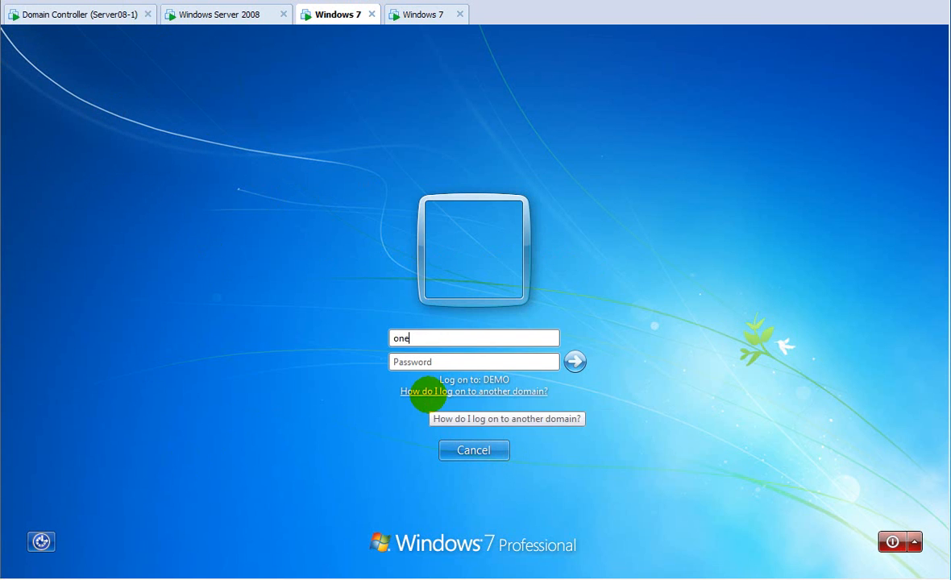
key(Tab)
text(Pa)
key(Return)
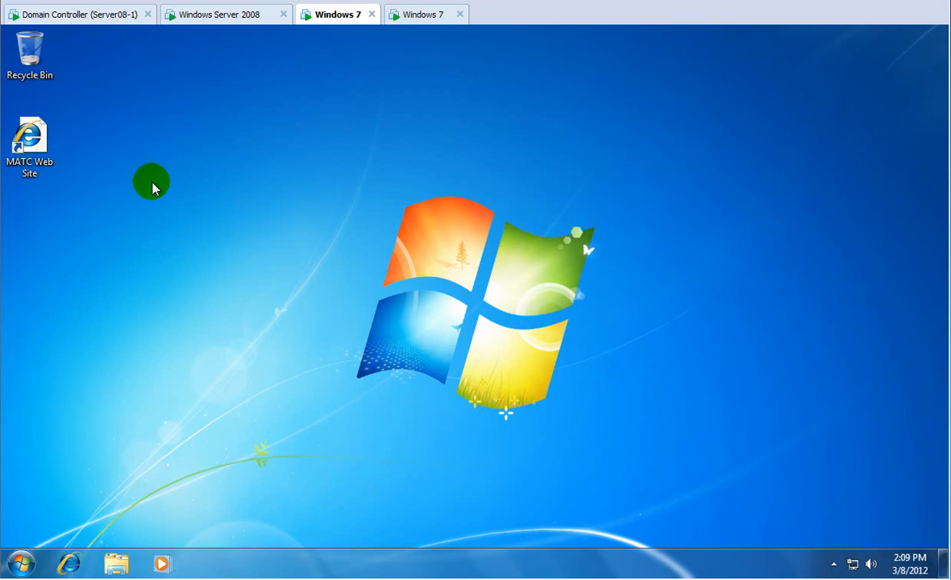
Open the MATC Web Site desktop shortcut and decline the permission prompt.
double_click(32, 144)
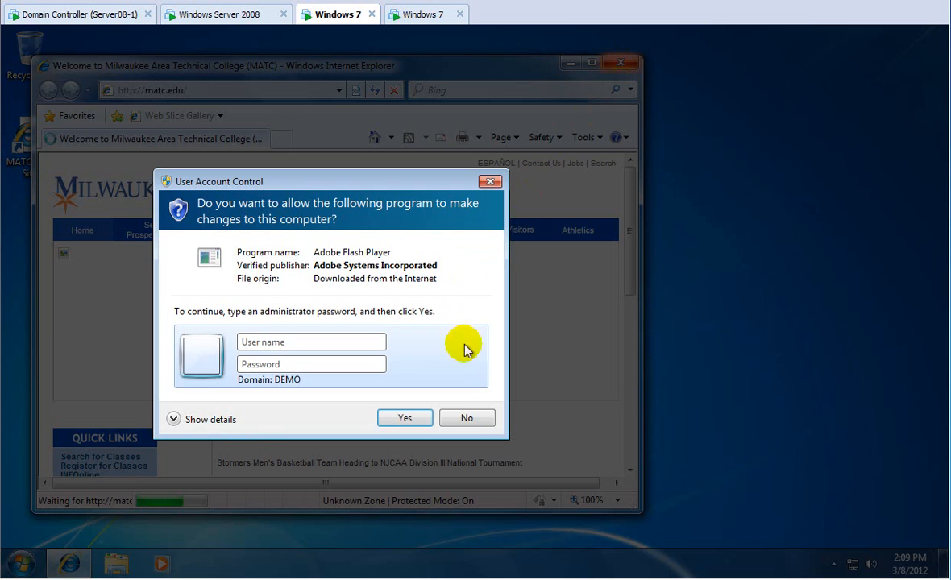
click(466, 418)
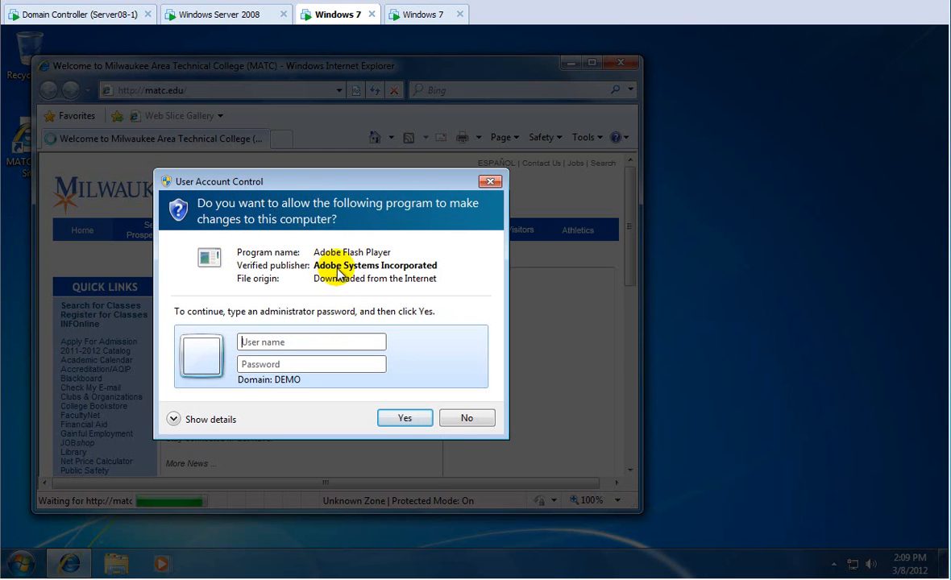
click(460, 415)
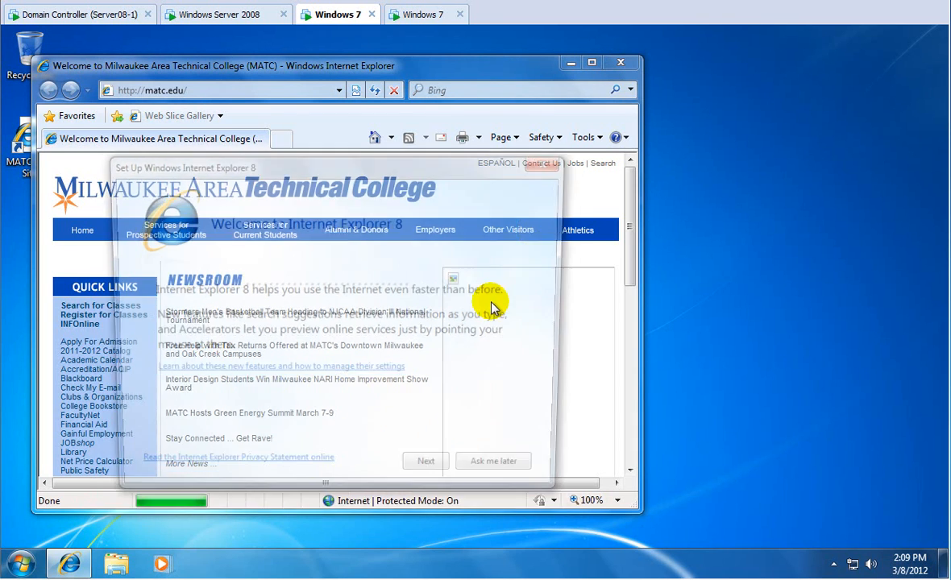
Finish Internet Explorer setup with Suggested Sites and express settings, then close all tabs.
click(441, 474)
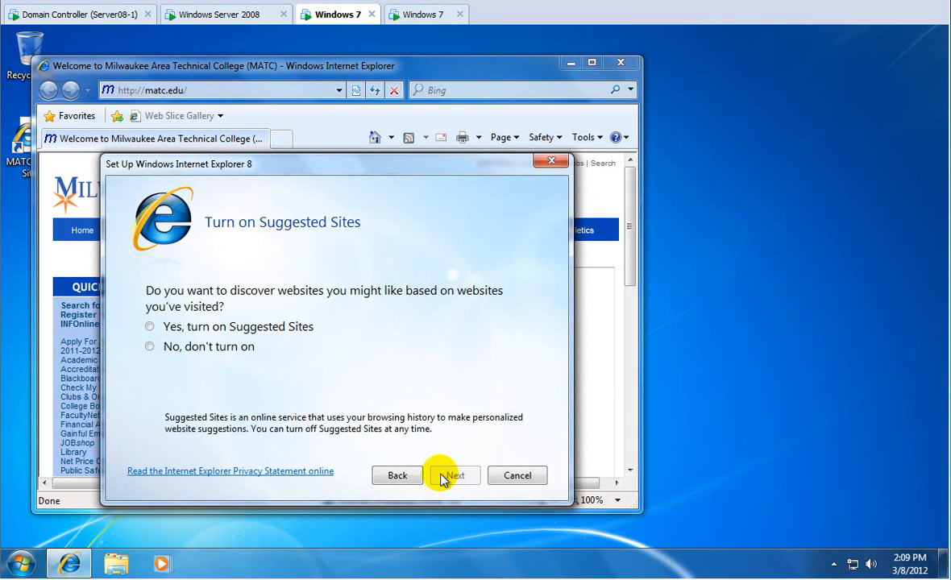
click(268, 327)
click(453, 476)
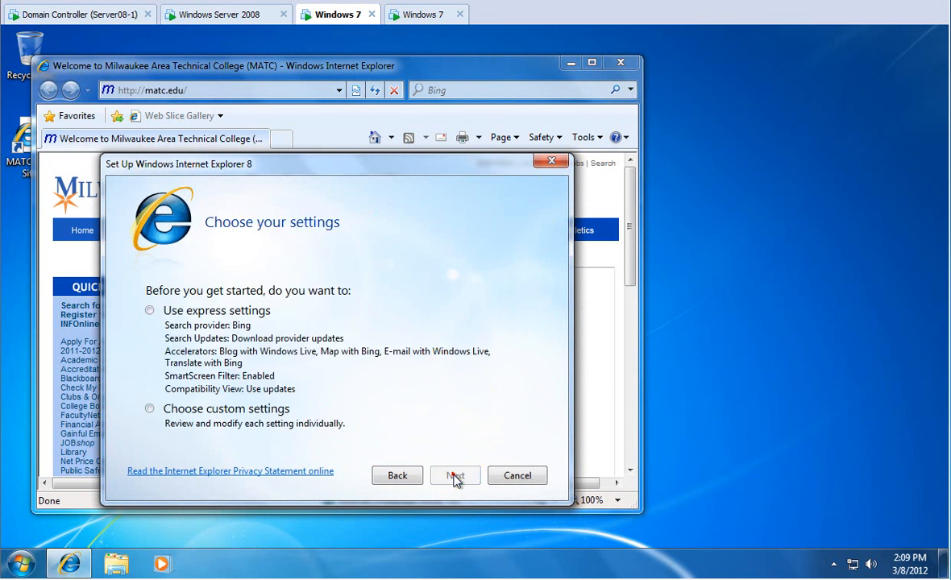
click(233, 311)
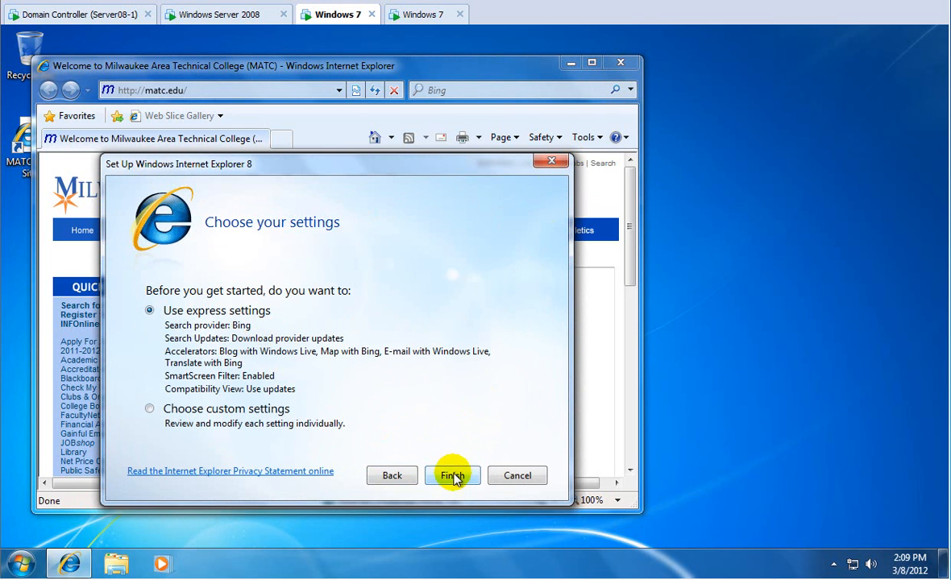
click(454, 476)
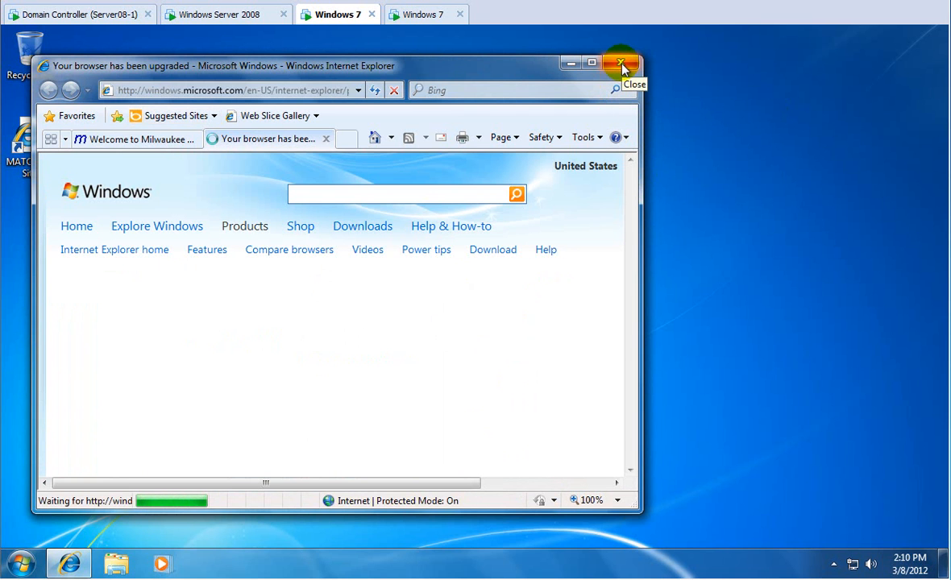
click(621, 64)
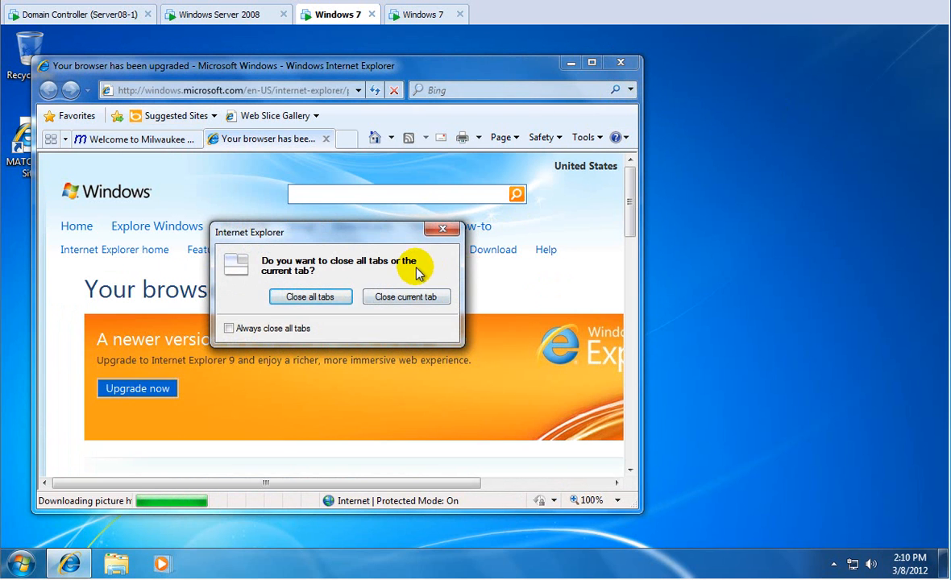
click(329, 298)
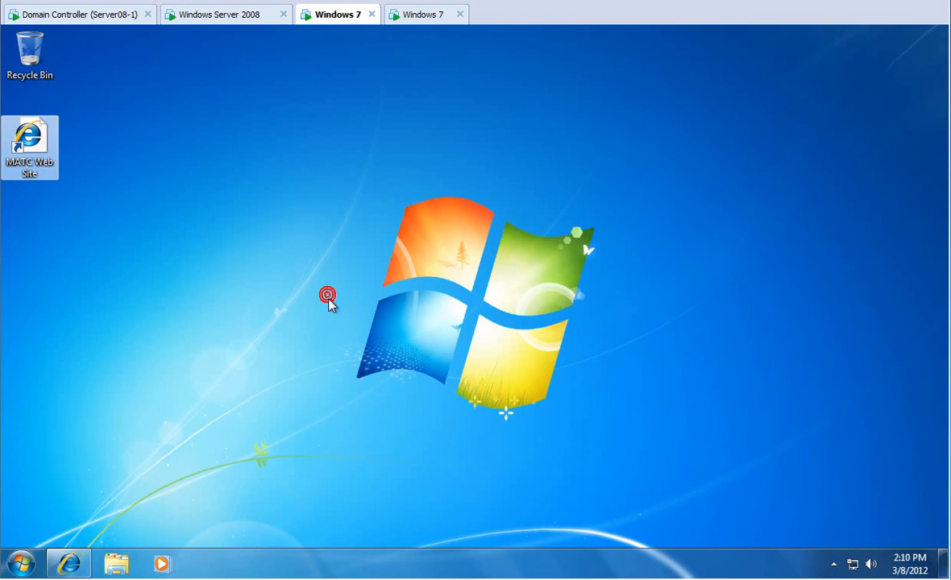
Delete the MATC Web Site desktop shortcut, then open the Start menu's program search box.
right_click(39, 154)
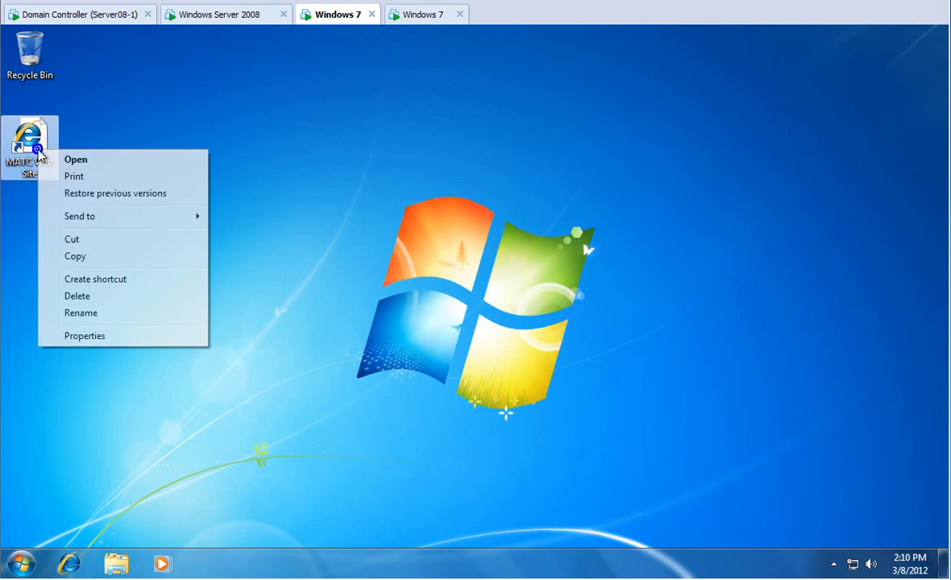
click(82, 295)
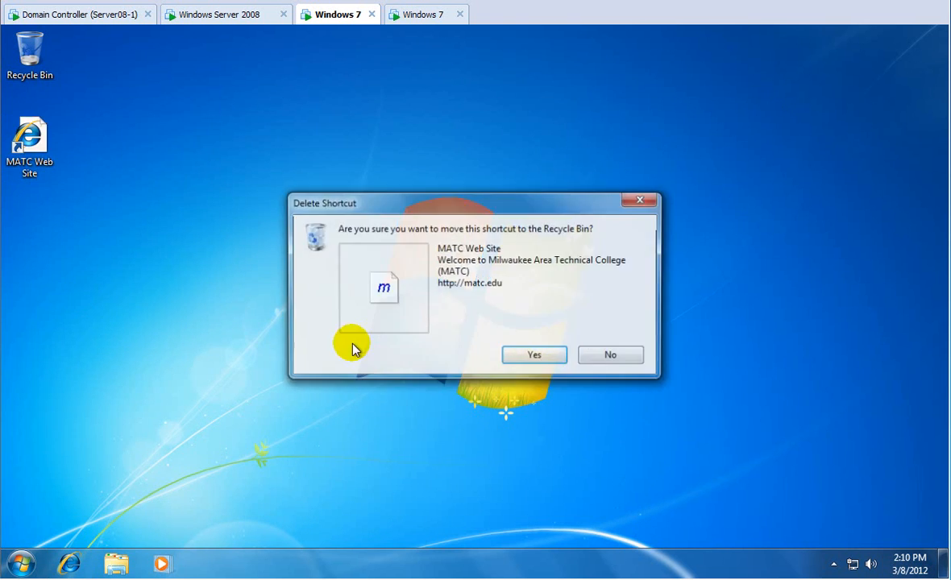
click(525, 357)
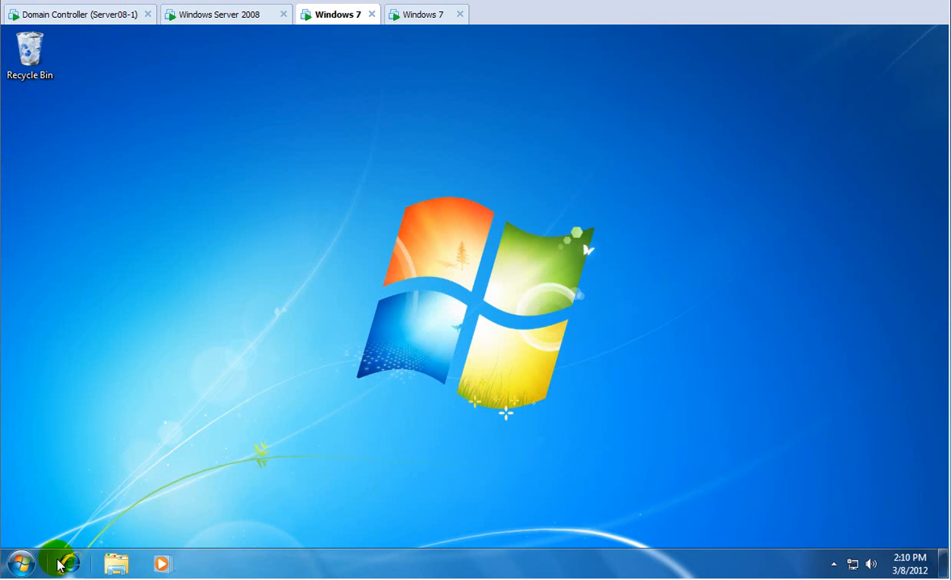
click(21, 563)
click(131, 525)
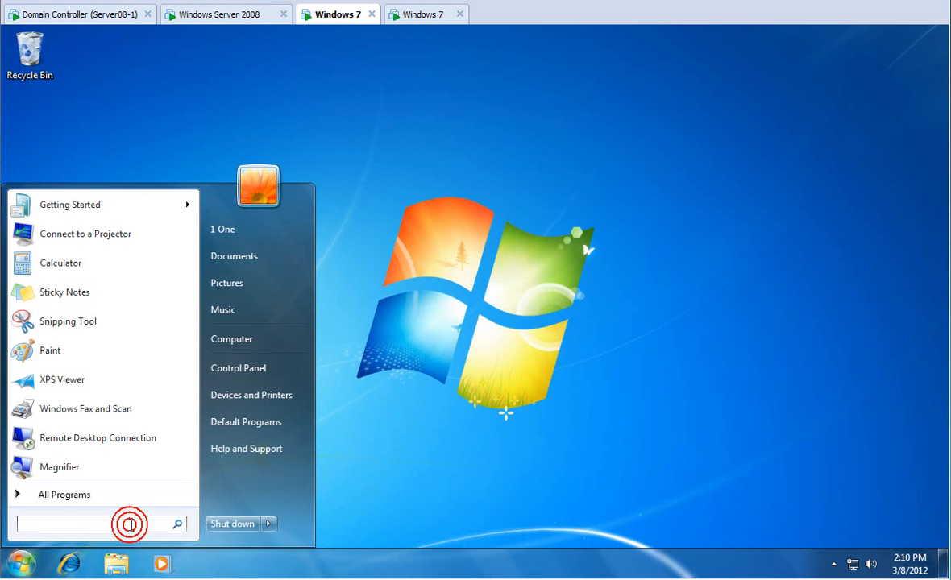
Launch cmd from the search, run gpupdate to restore the MATC Web Site shortcut, then close the console.
text(cmd)
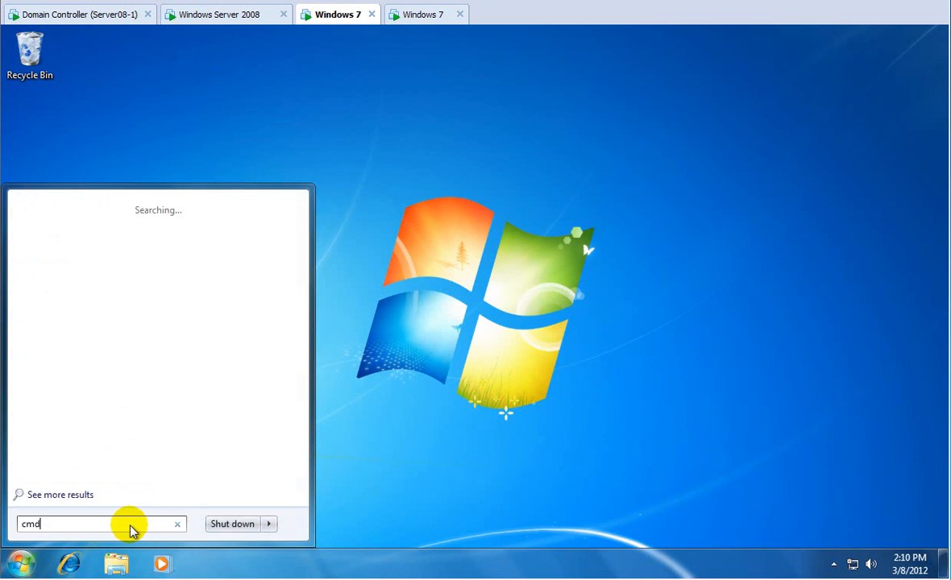
key(Return)
text(gpupd)
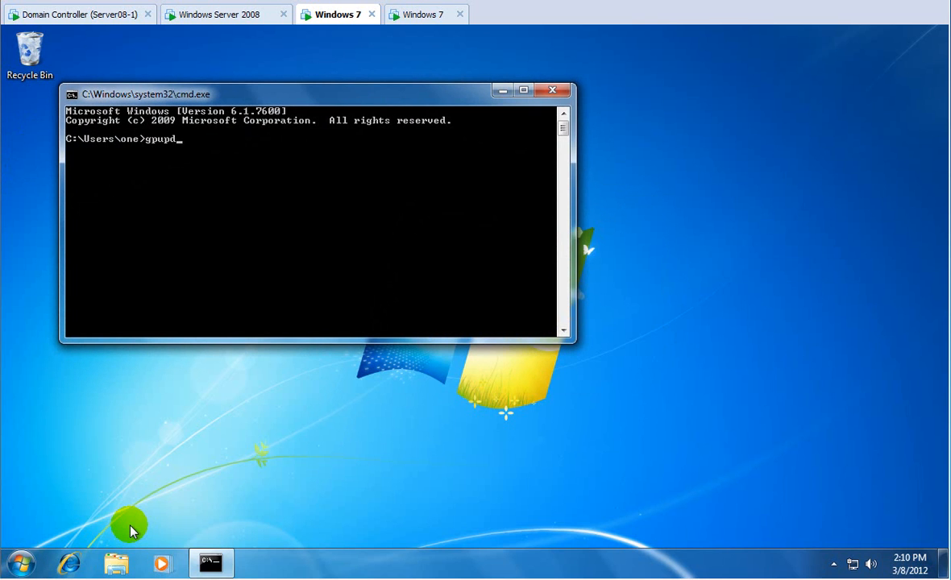
text(ate)
key(Return)
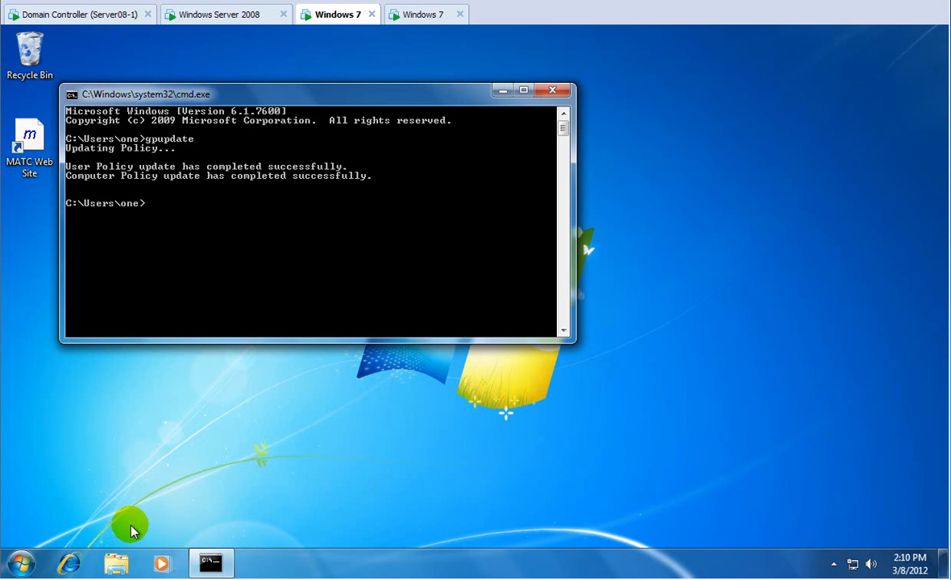
click(552, 89)
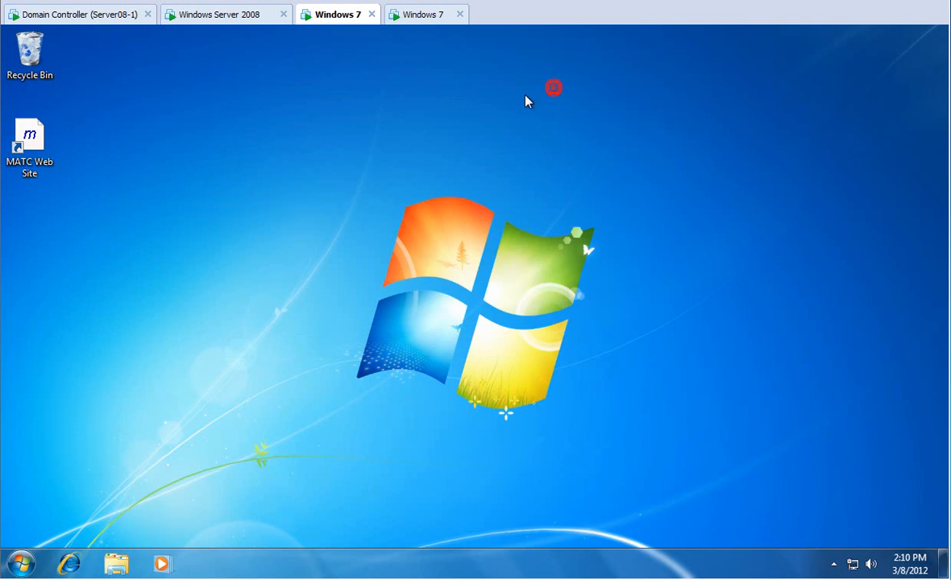
On the second Windows 7 machine, close the leftover console, run gpupdate from a new cmd, and close it.
click(423, 15)
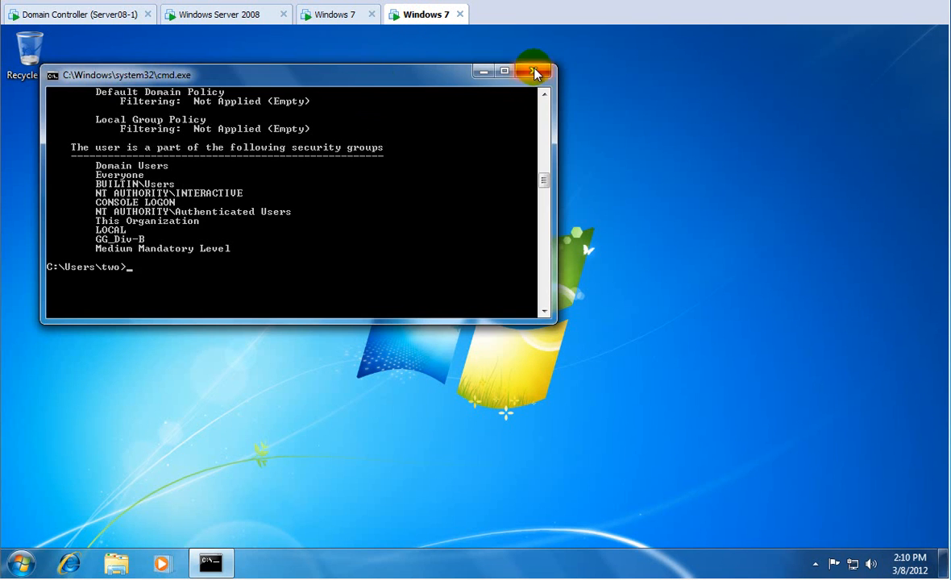
click(534, 72)
click(18, 566)
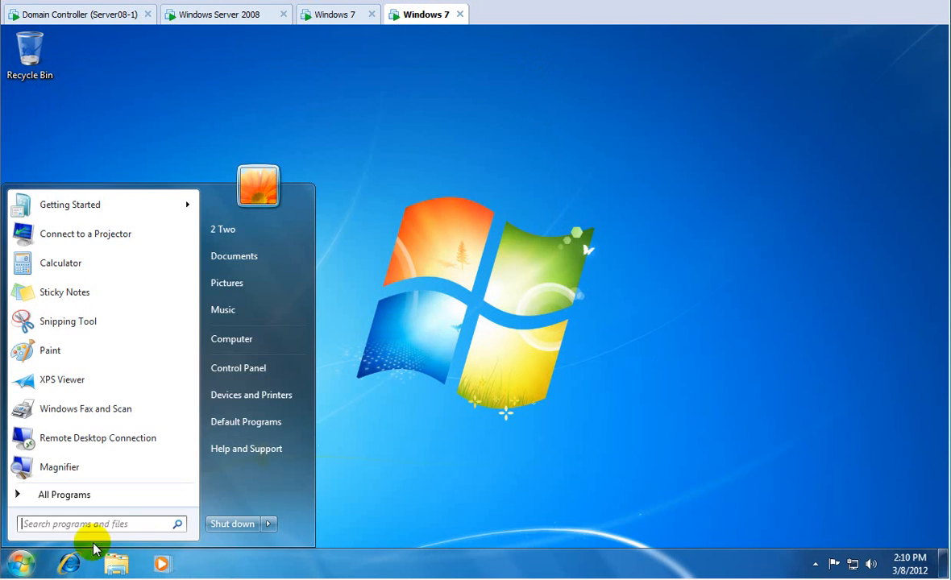
click(142, 521)
text(cmd)
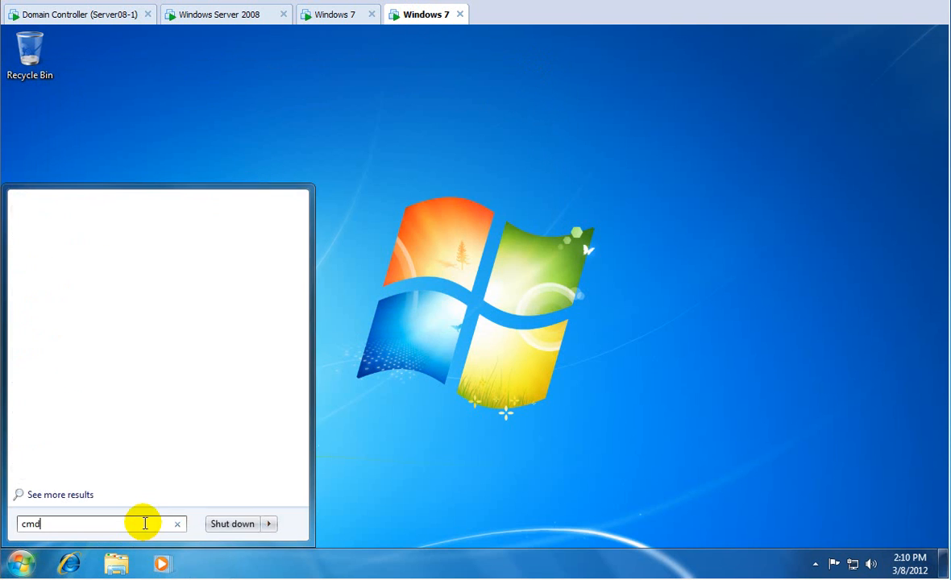
key(Return)
text(gpupdate)
key(Return)
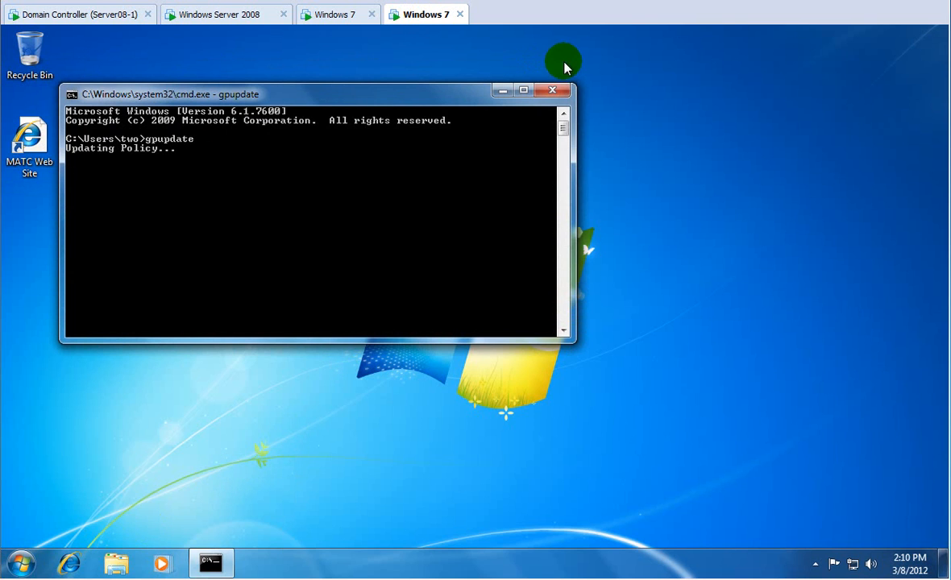
click(552, 90)
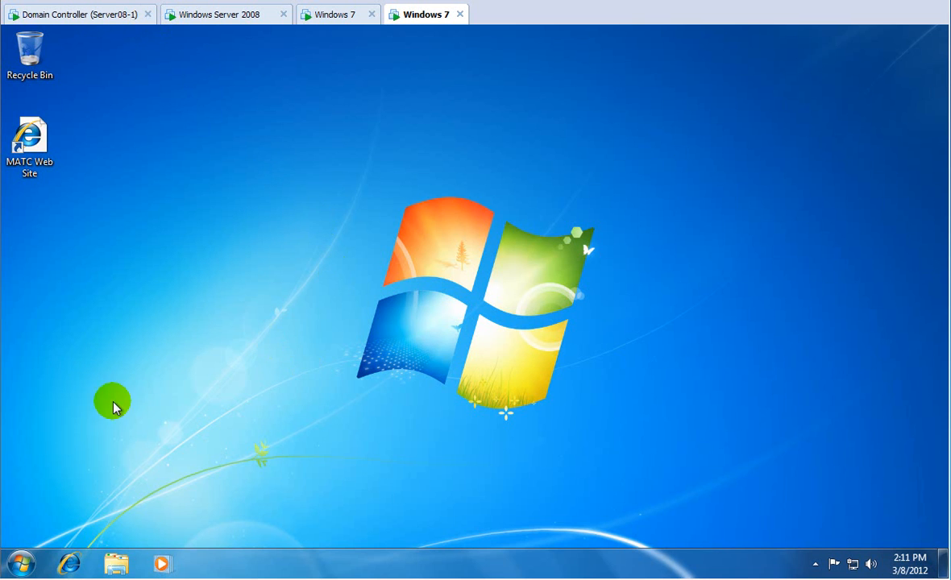
Show the Start menu's shutdown choices, dismiss them unused, and switch to the Windows Server 2008 machine.
click(20, 567)
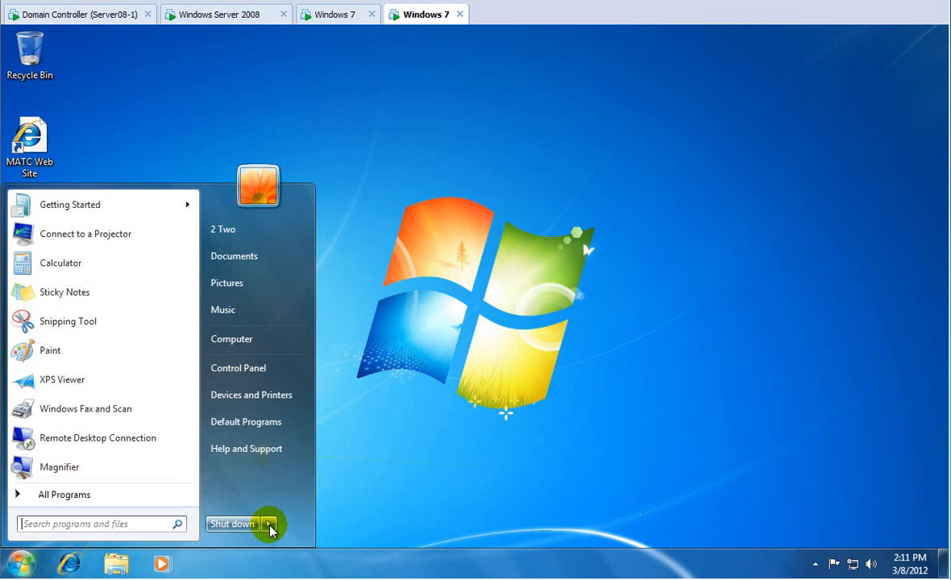
click(267, 524)
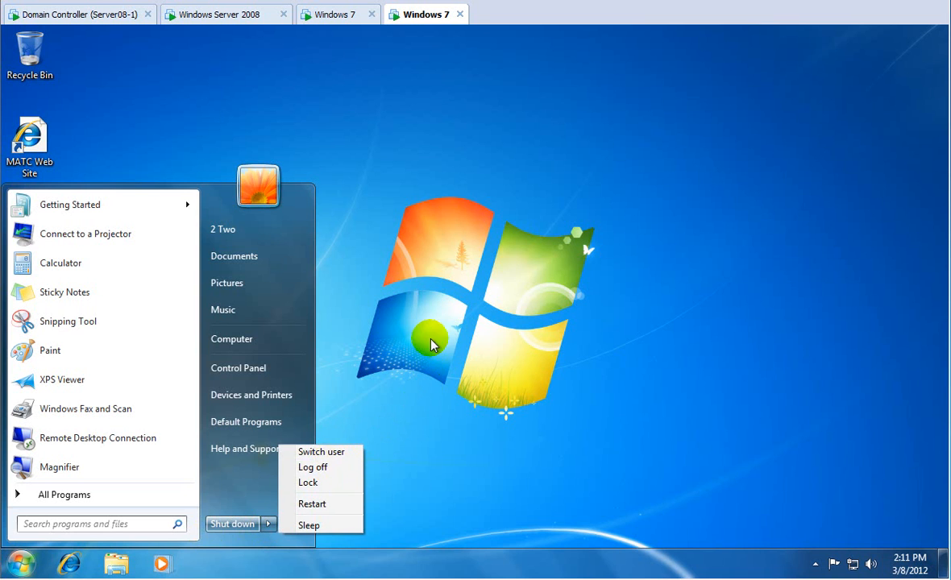
click(425, 349)
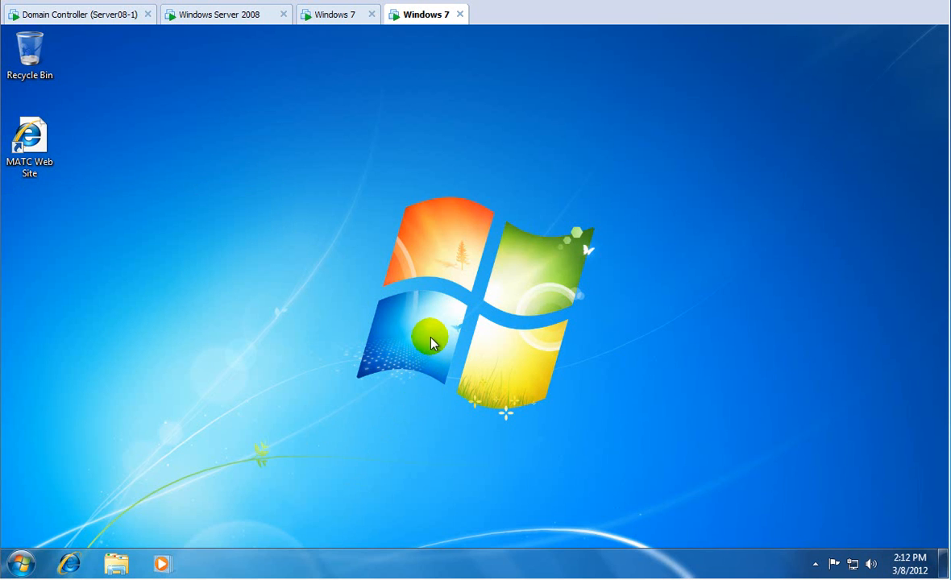
click(224, 17)
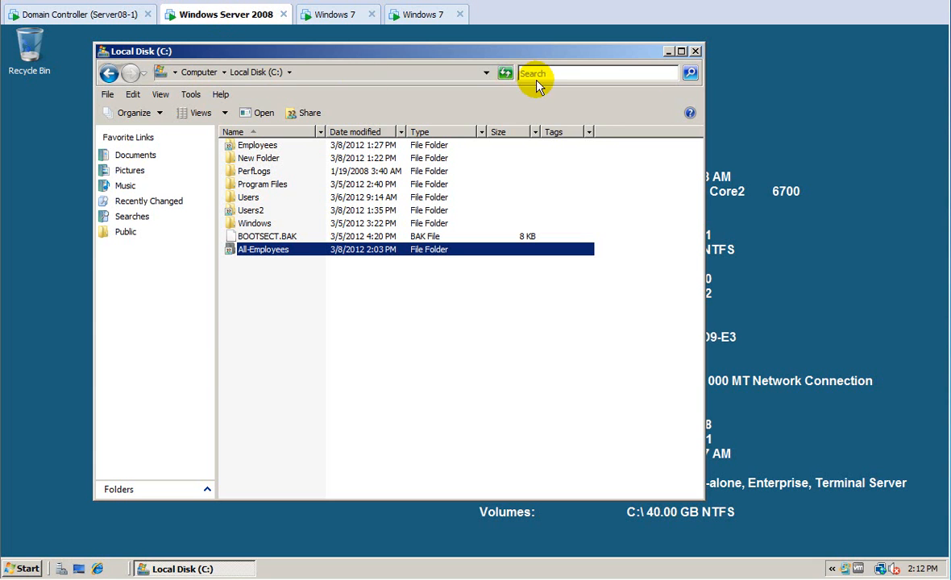
Close the Local Disk (C:) window and switch to the domain controller machine.
click(695, 52)
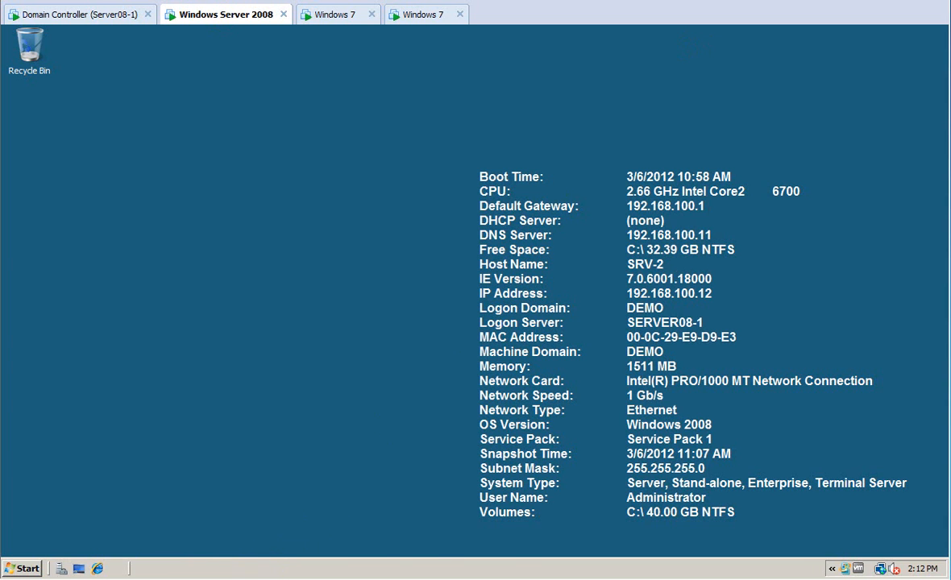
mouse_move(199, 579)
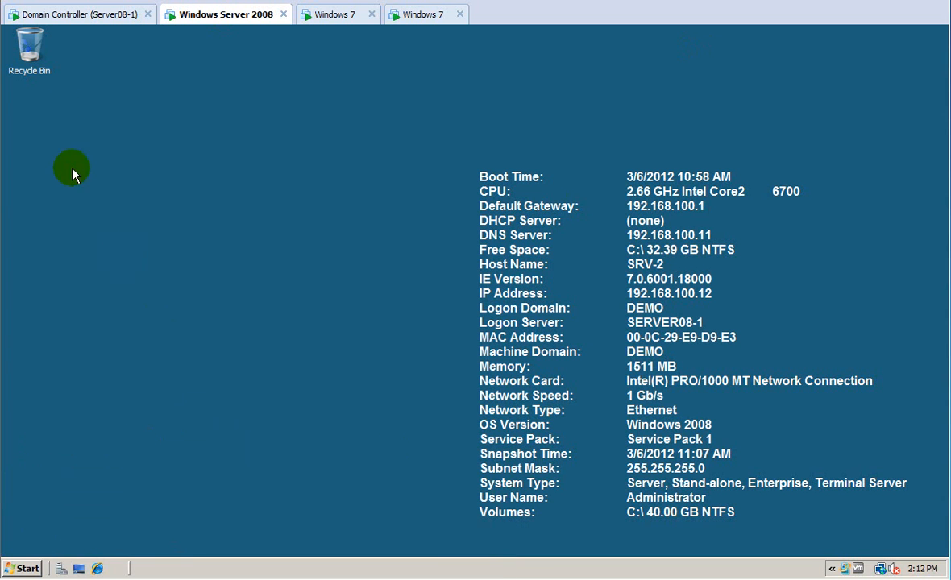
click(78, 16)
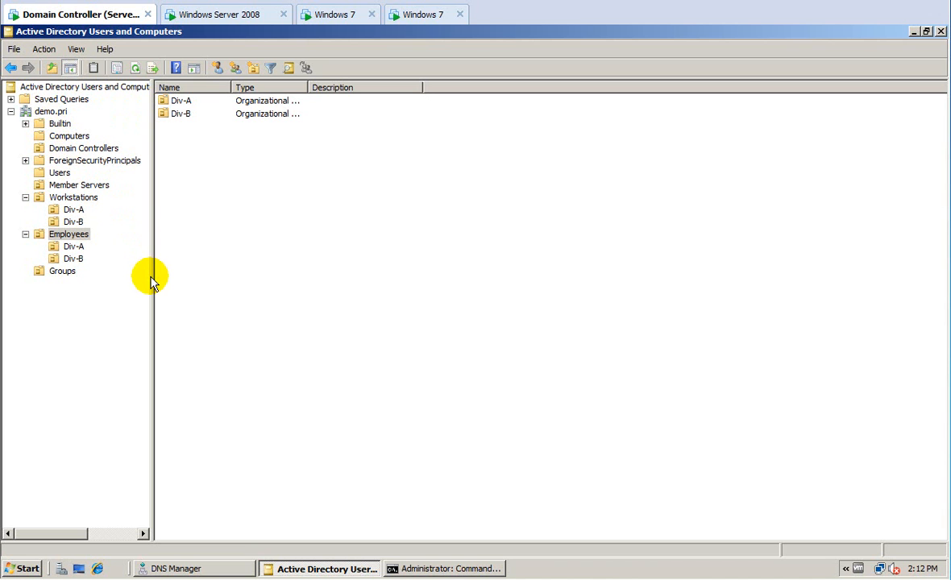
Browse Workstations and Employees, ending on the user list in Employees > Div-A.
click(65, 199)
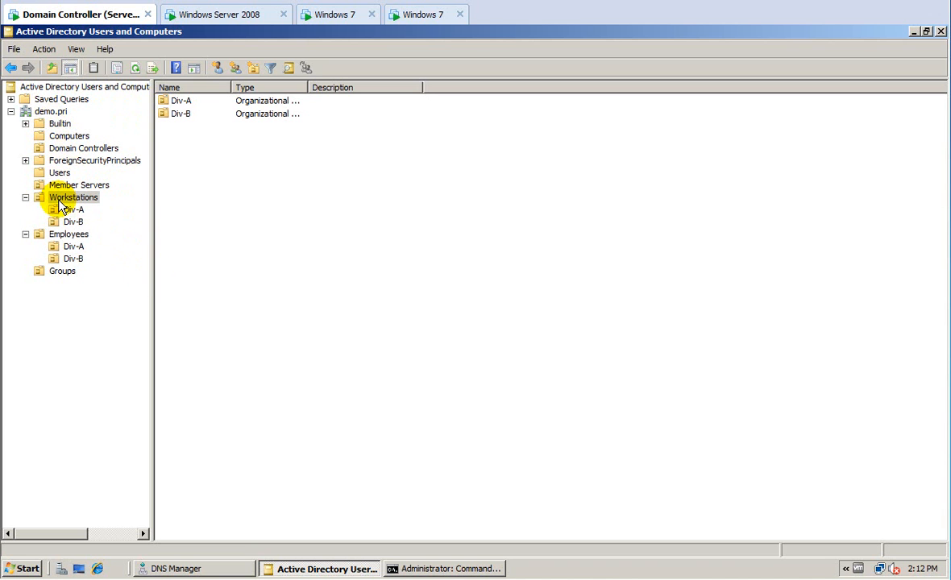
click(65, 234)
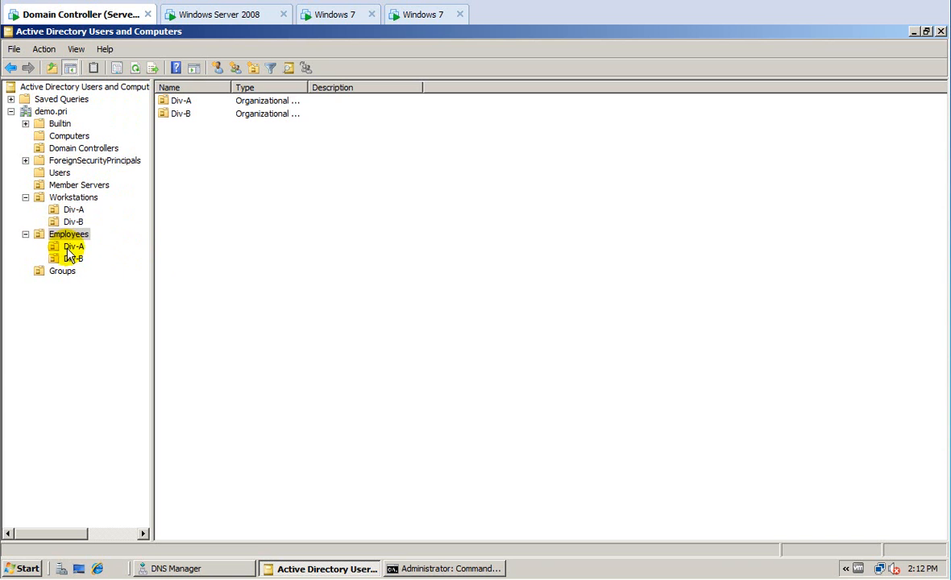
click(71, 248)
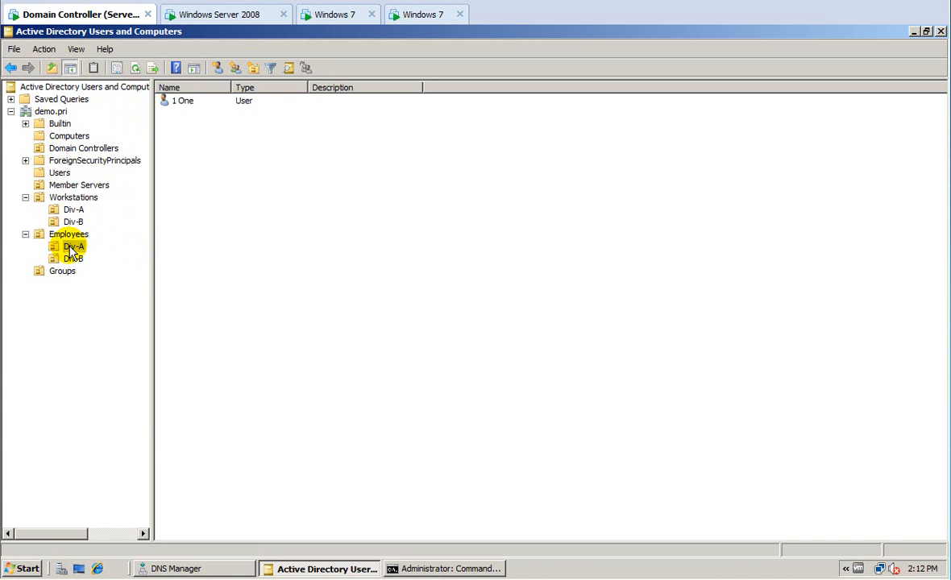
Start delegating control of Div-A to user 'one', reach the Tasks to Delegate page, then cancel.
right_click(74, 247)
click(84, 253)
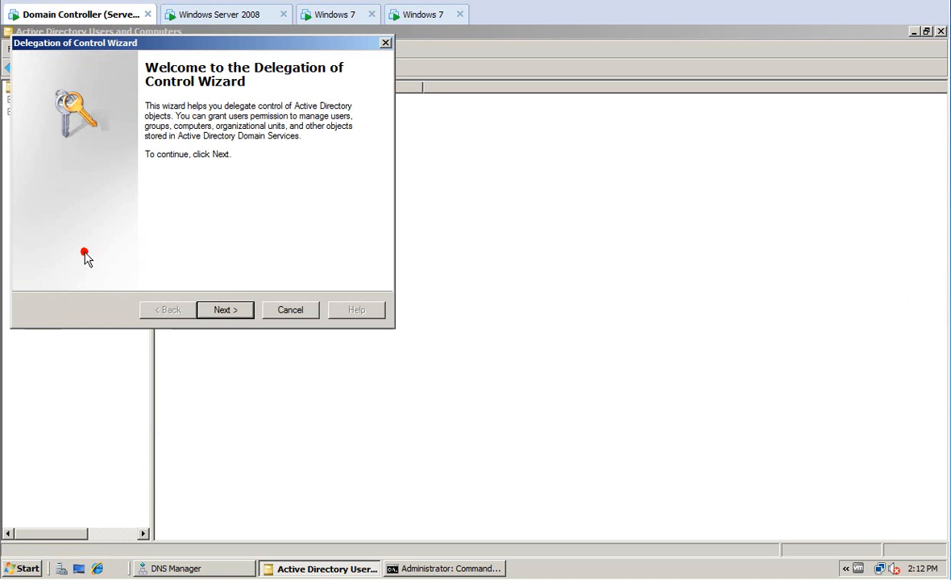
click(219, 310)
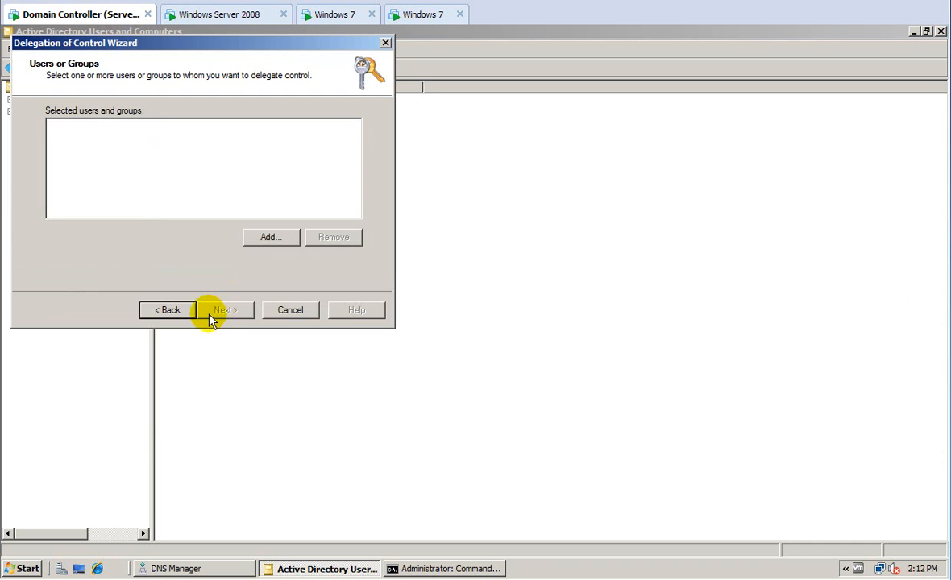
click(256, 238)
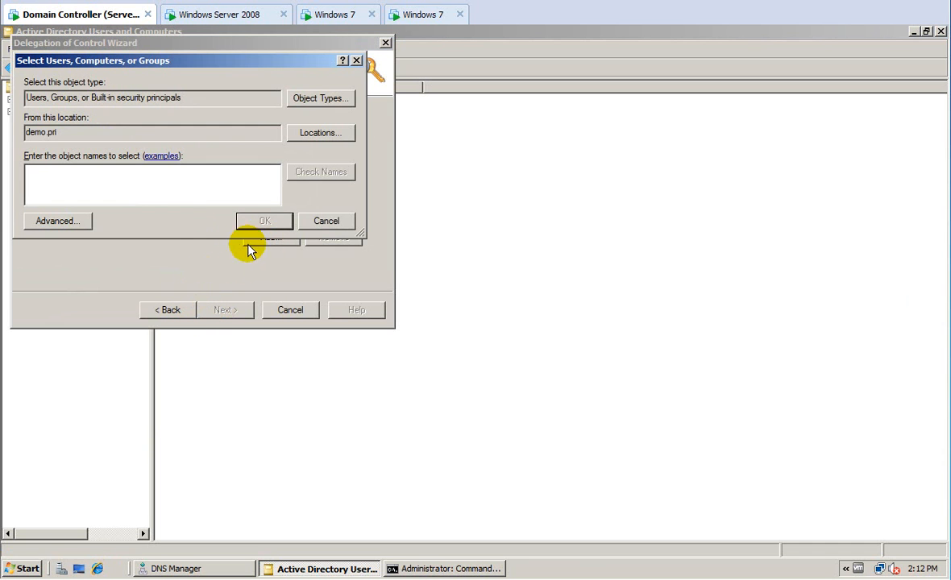
text(o)
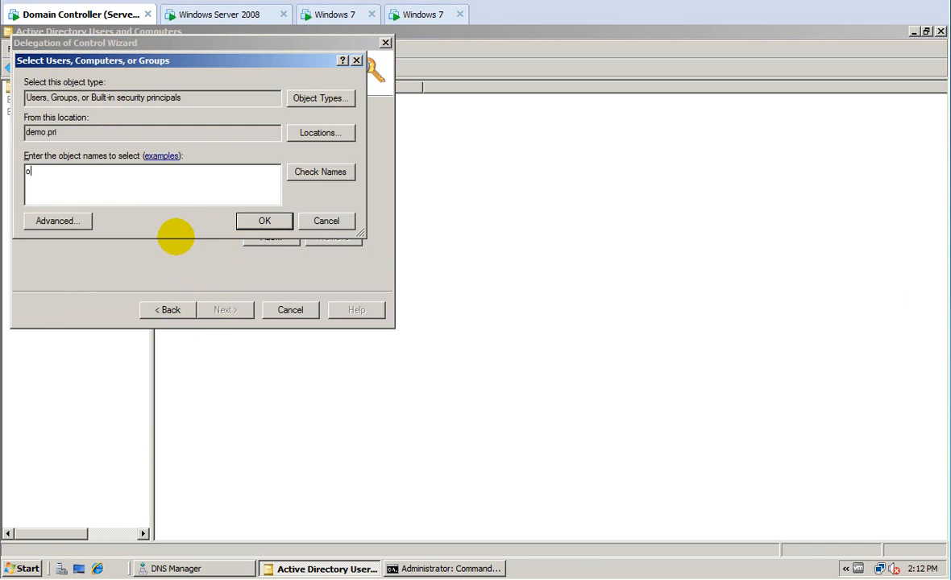
text(ne)
key(Return)
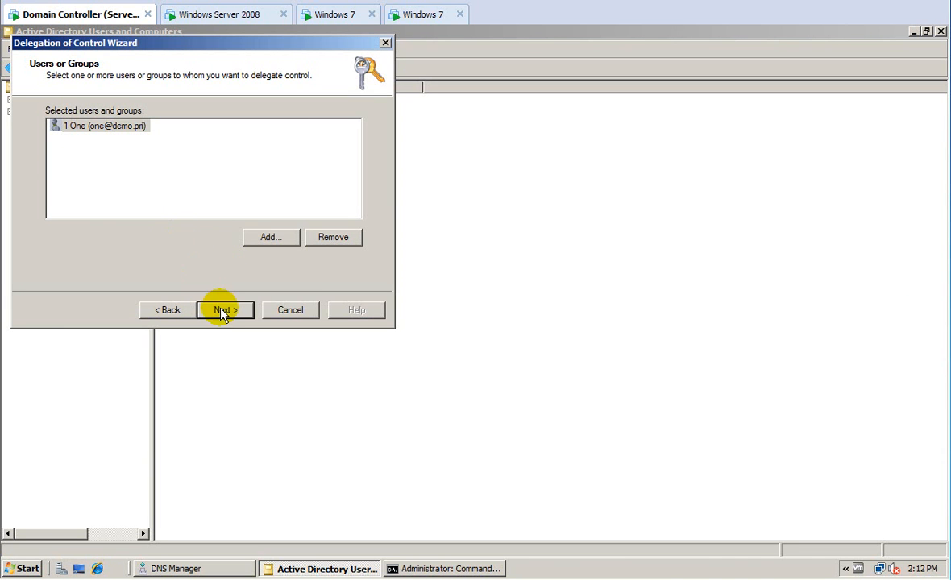
click(223, 311)
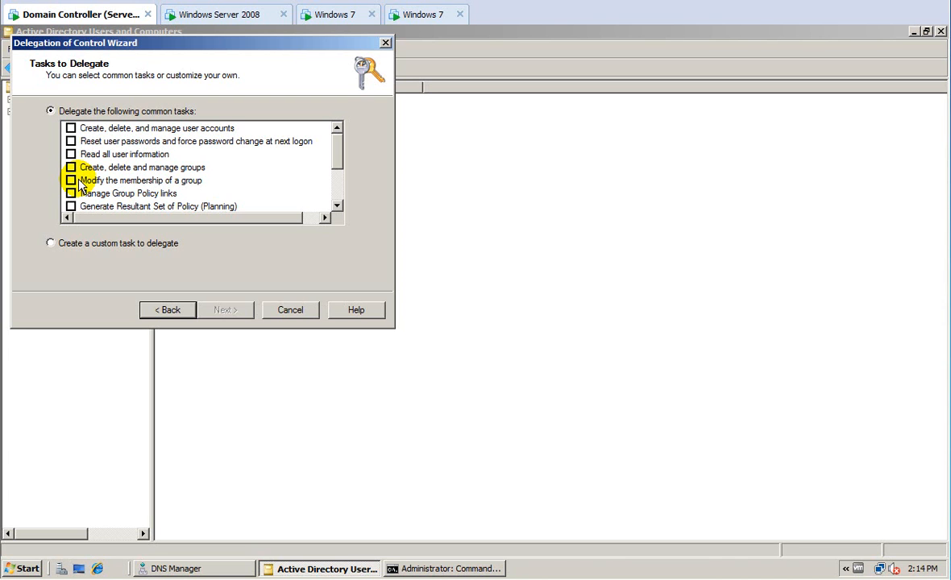
click(291, 311)
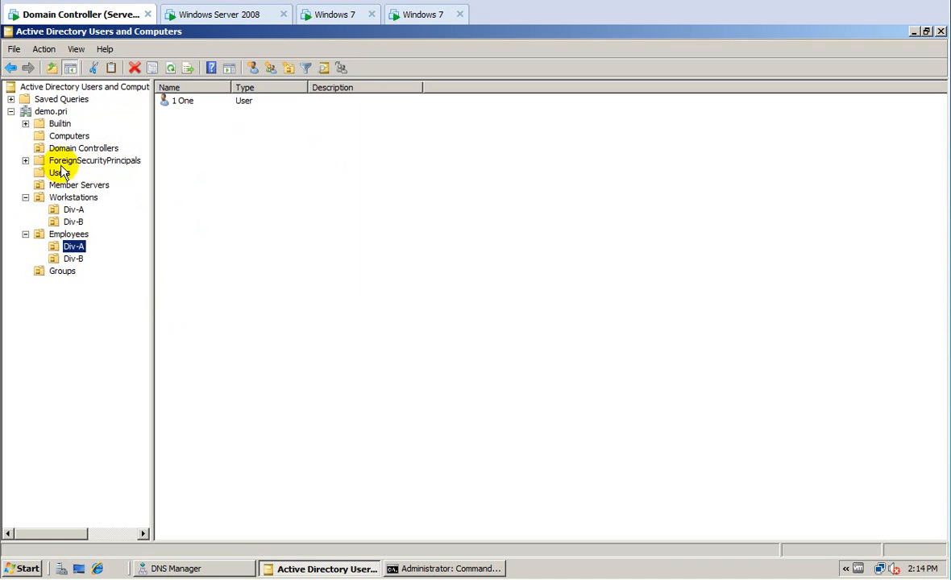
View the Workstations OU, check the Computers container, then return to Workstations.
click(65, 197)
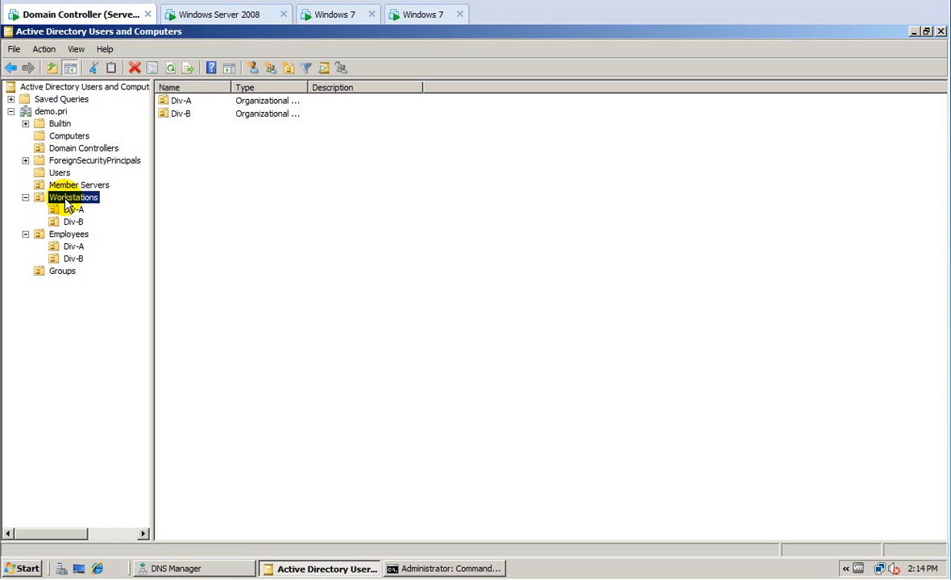
click(65, 137)
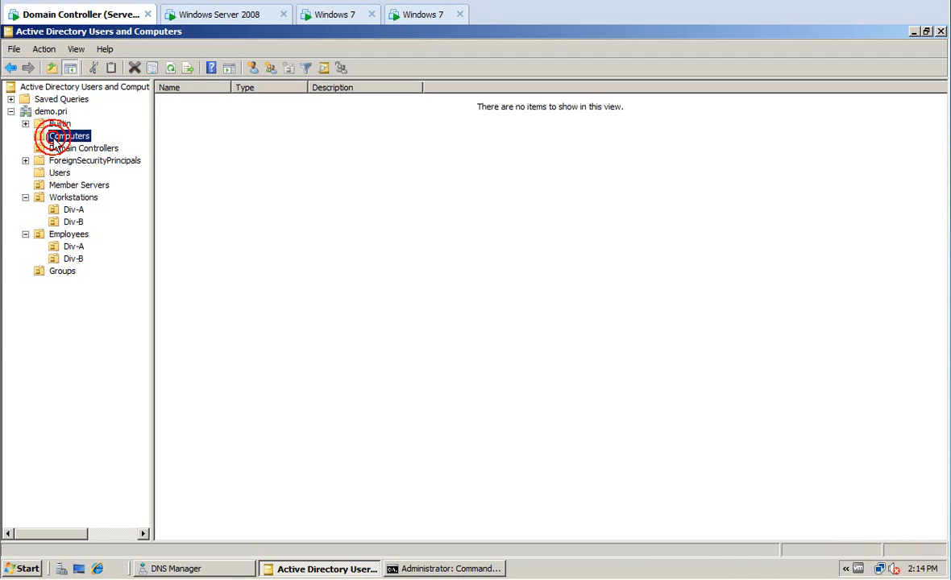
click(62, 200)
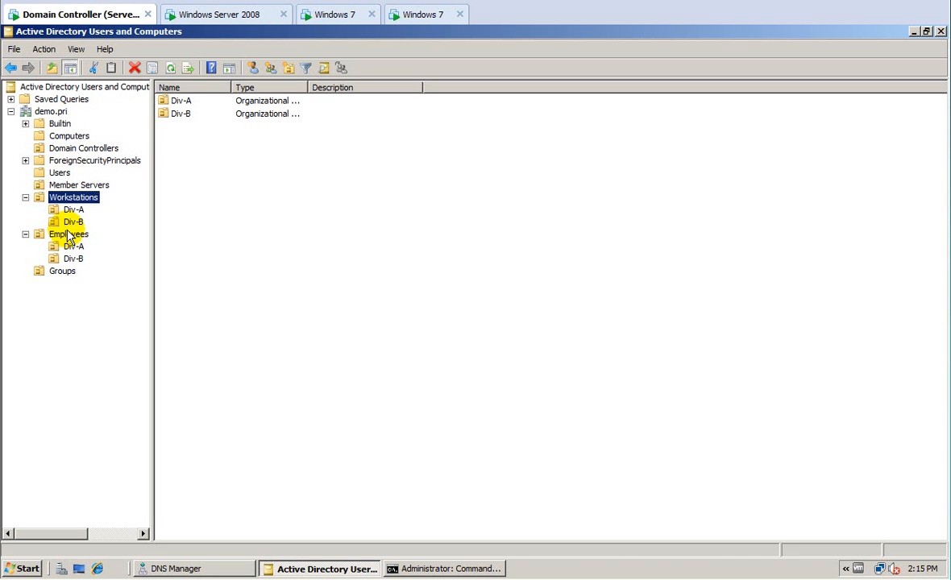
Review Groups, Employees Div-B and Div-A, and Workstations, ending on the Div-A user list.
click(56, 272)
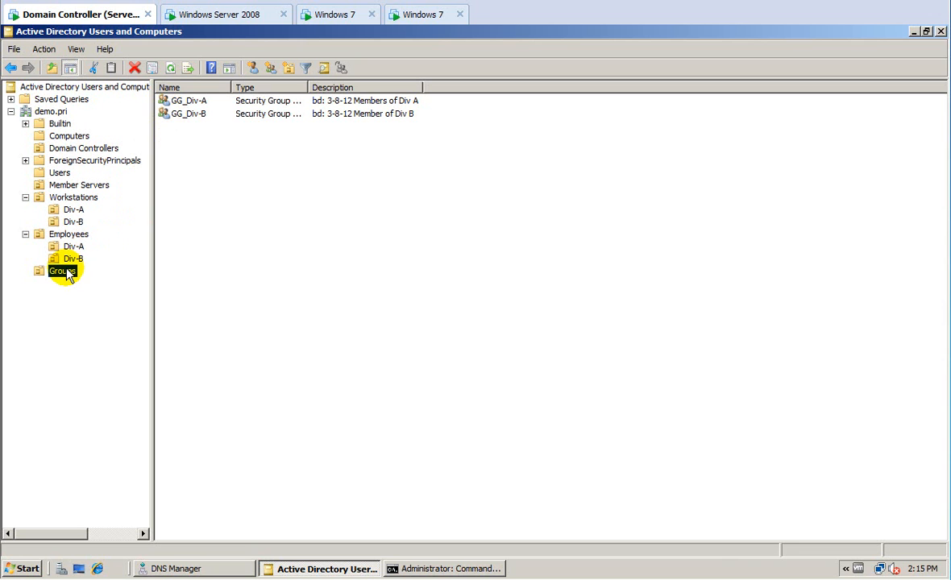
click(73, 258)
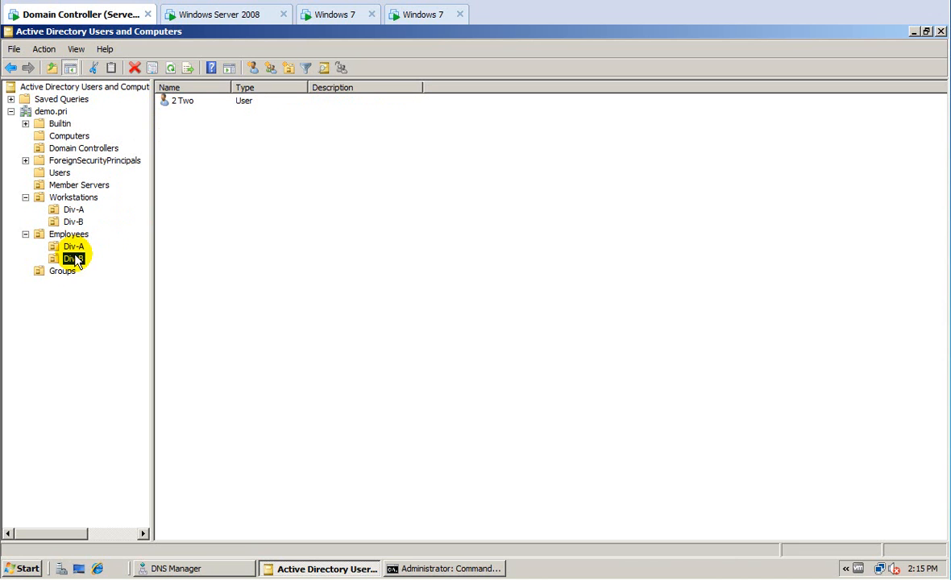
click(74, 247)
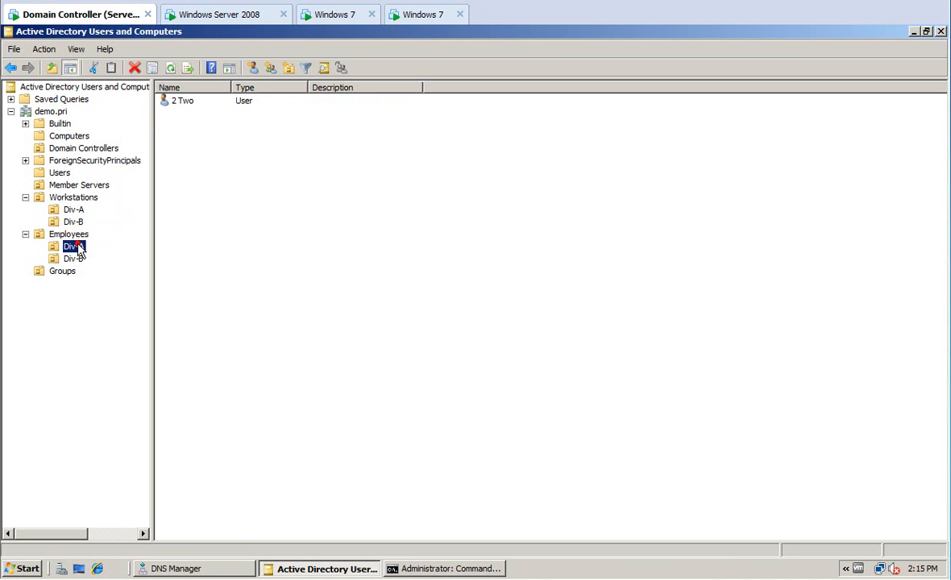
click(62, 271)
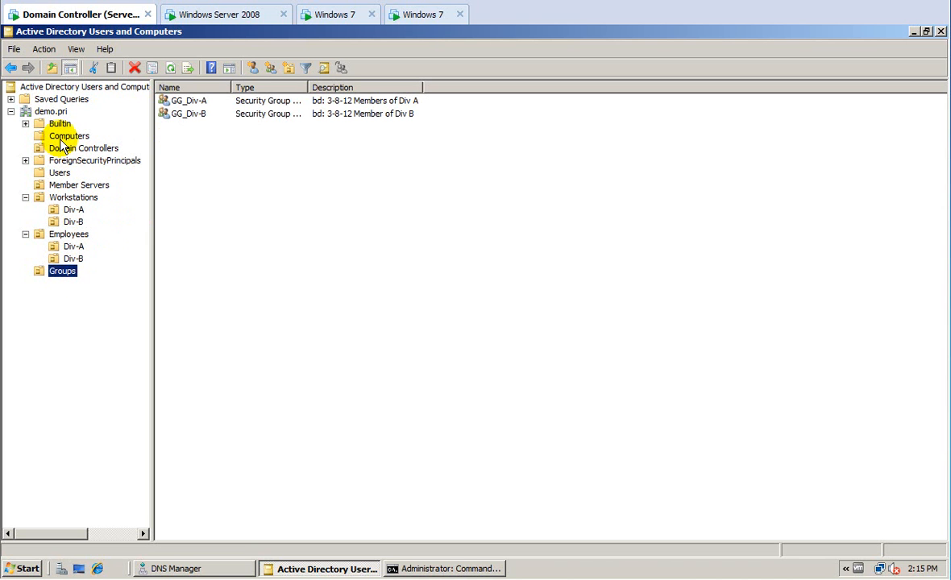
click(66, 198)
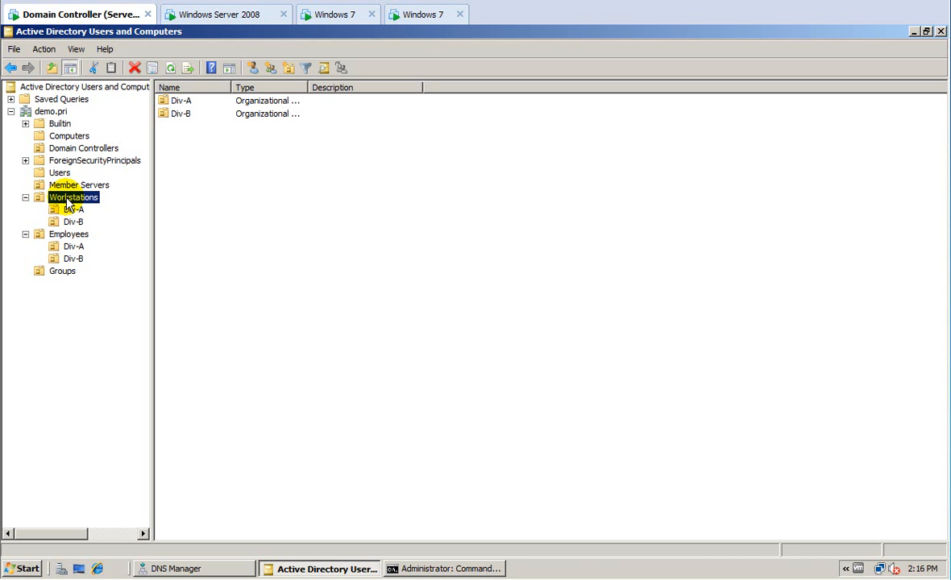
click(73, 246)
double_click(183, 103)
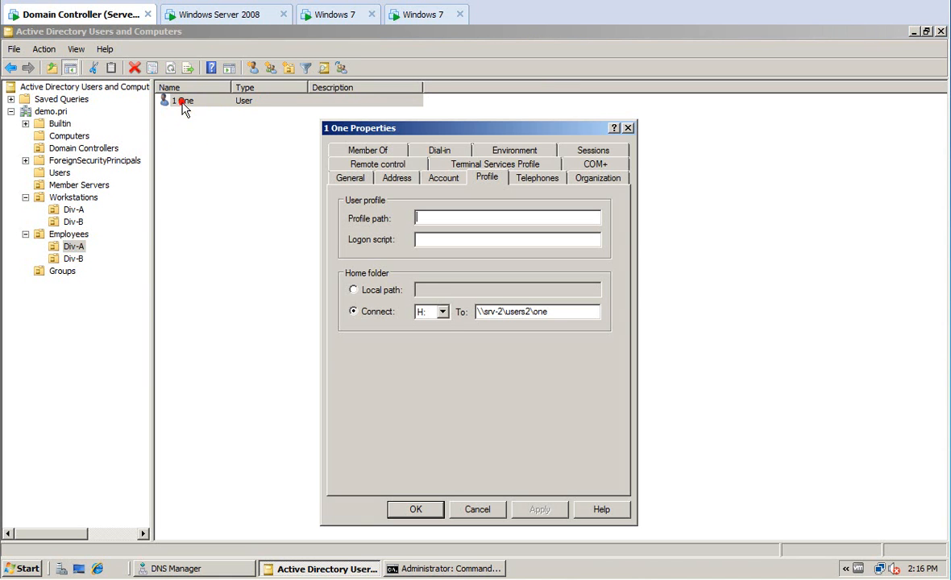
click(362, 181)
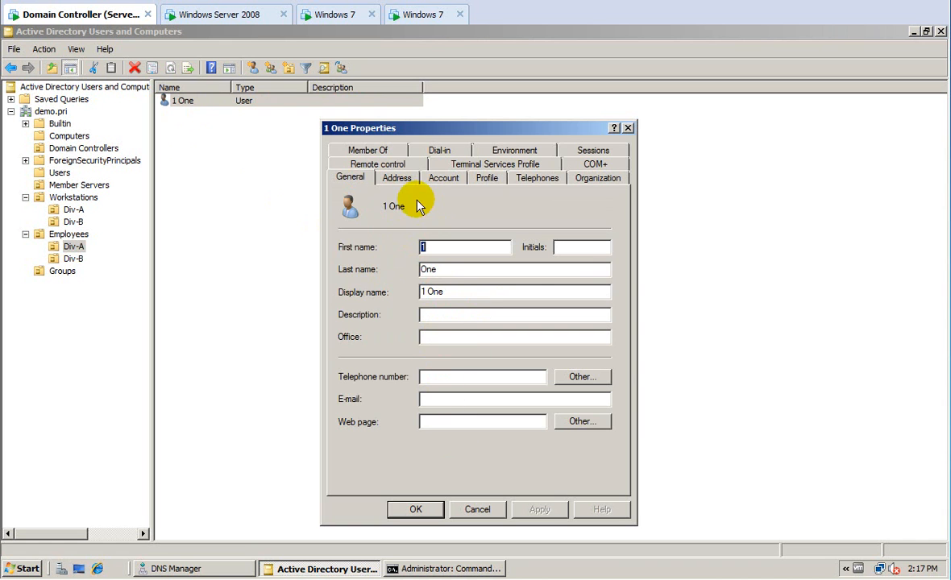
click(398, 179)
click(439, 178)
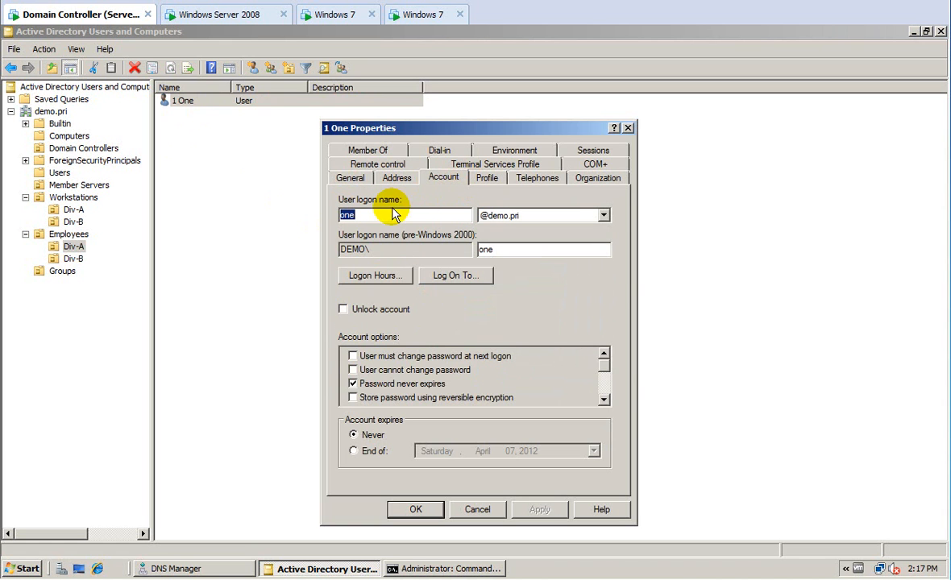
click(591, 180)
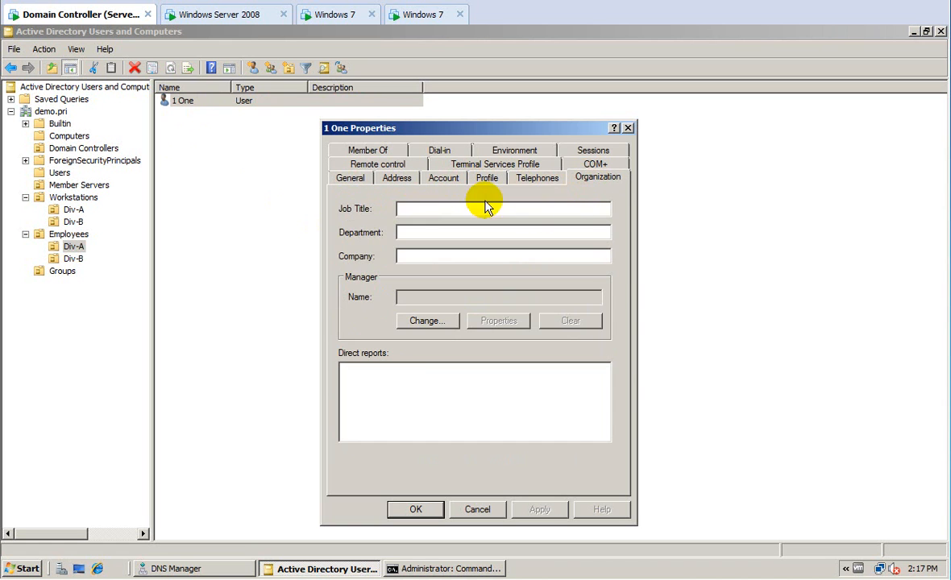
click(377, 165)
click(443, 169)
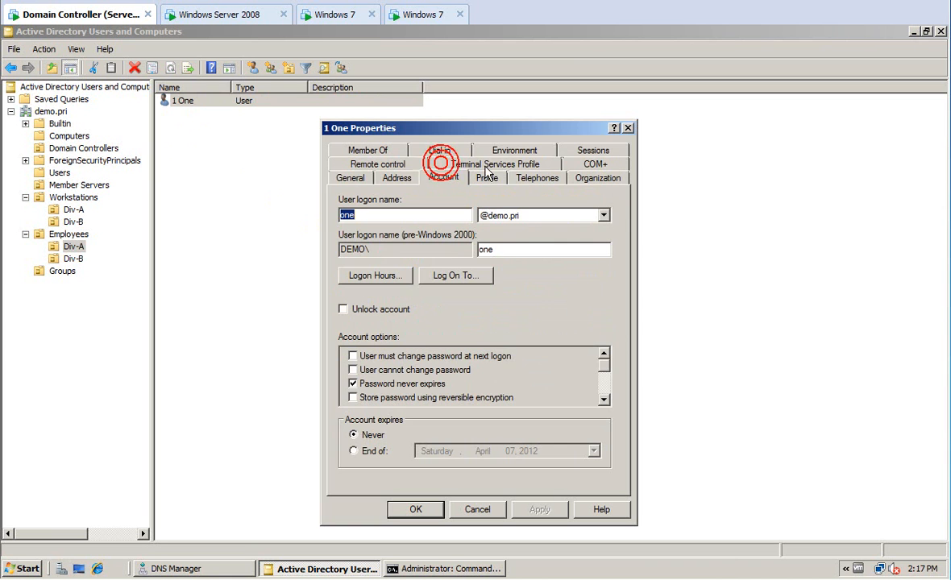
click(480, 509)
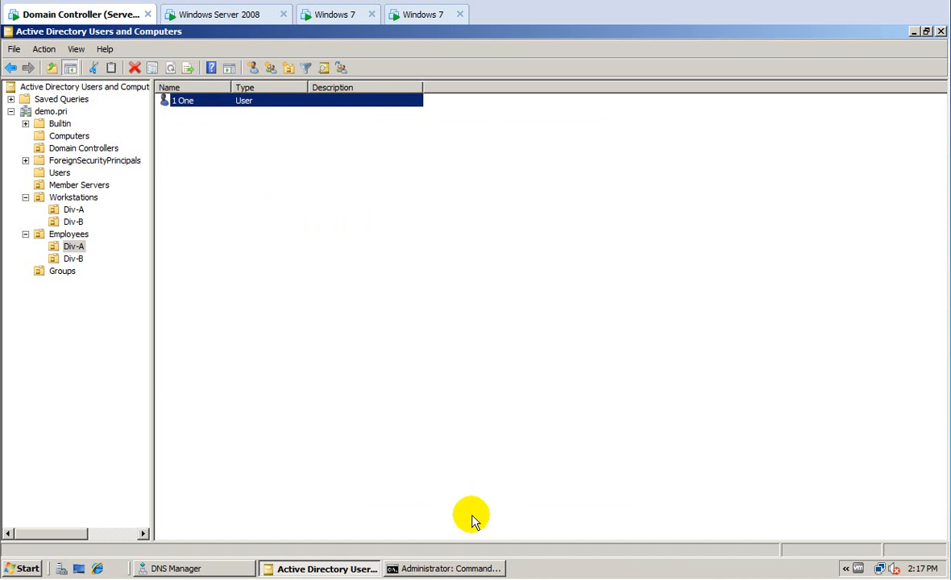
After viewing Div-B users, open Find for users, contacts and groups on the demo.pri domain.
click(61, 259)
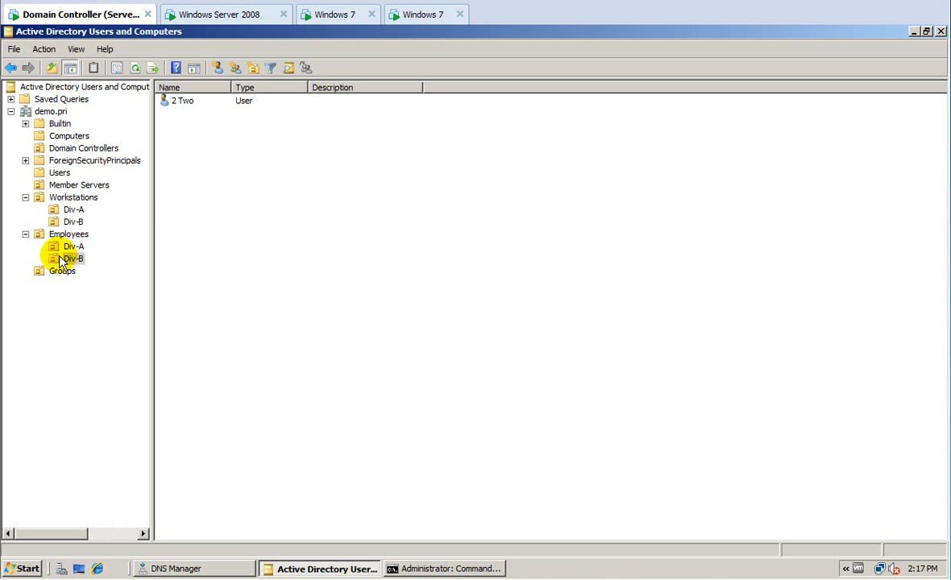
click(44, 112)
right_click(47, 111)
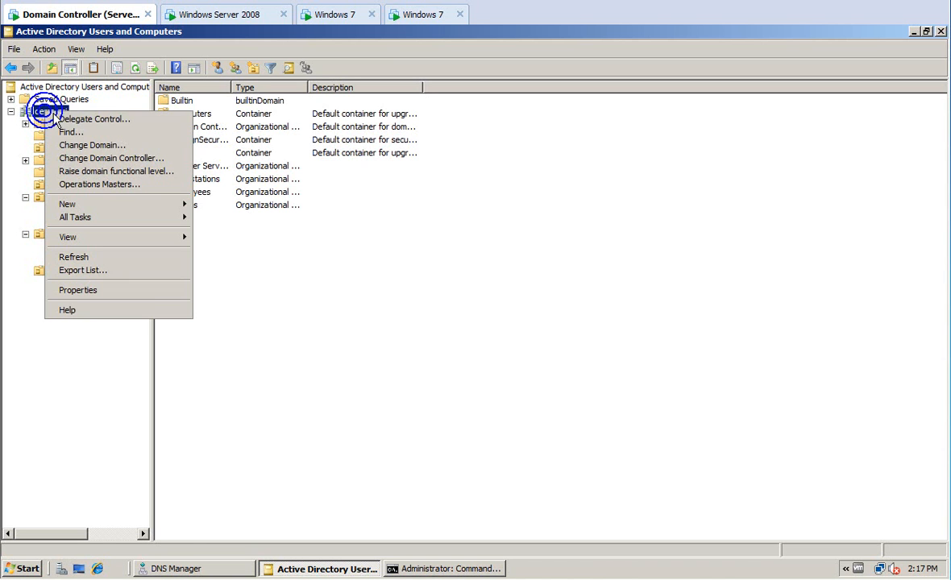
click(63, 132)
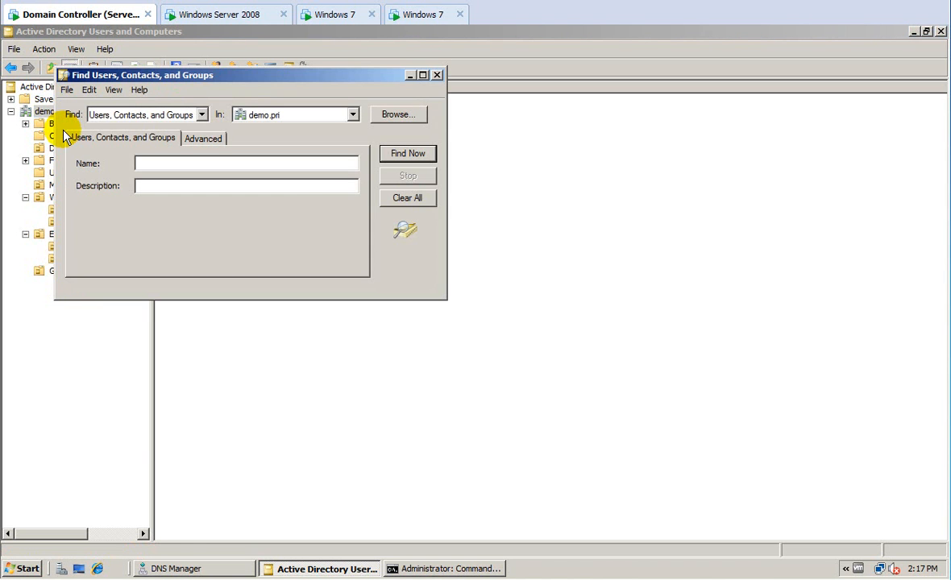
Search for 'one', open the found user 1 One's properties, and close them unchanged.
click(153, 162)
text(one)
key(Return)
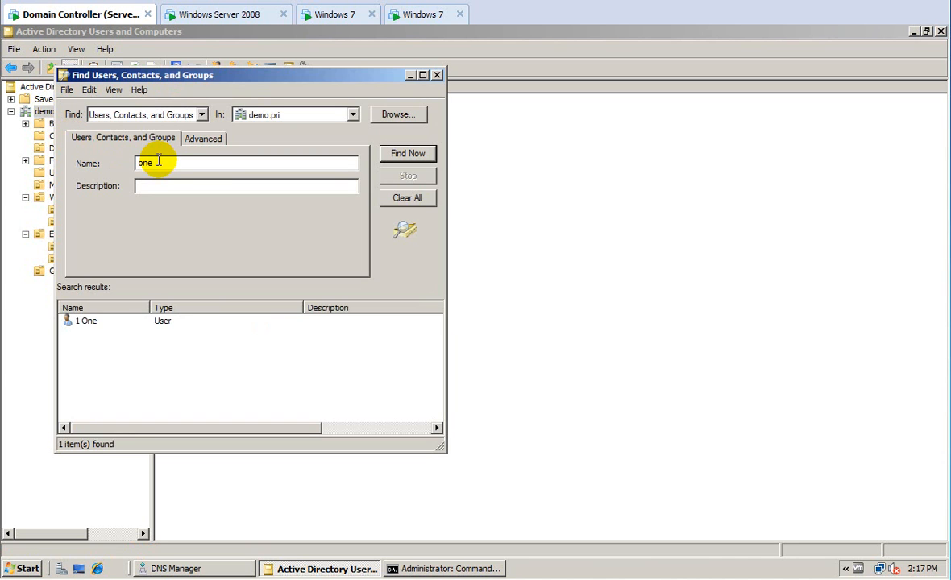
double_click(87, 321)
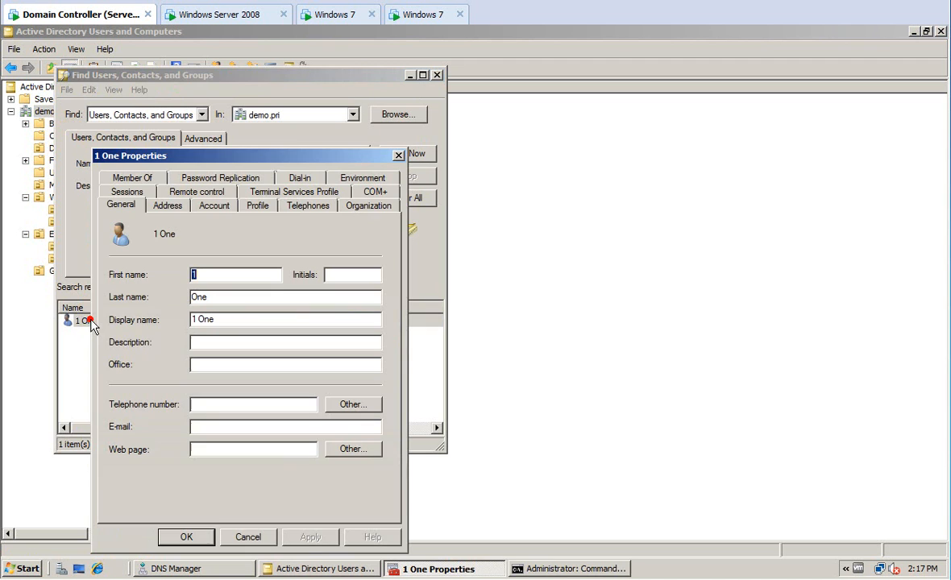
click(248, 537)
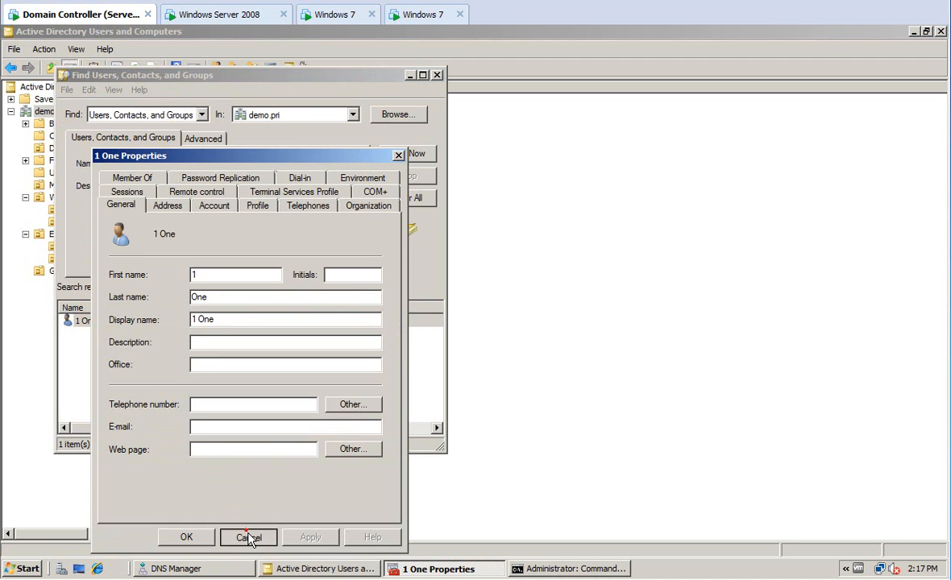
Close the search window, browse Workstations Div-B and Div-A, and select SRV-2 in Member Servers.
click(438, 77)
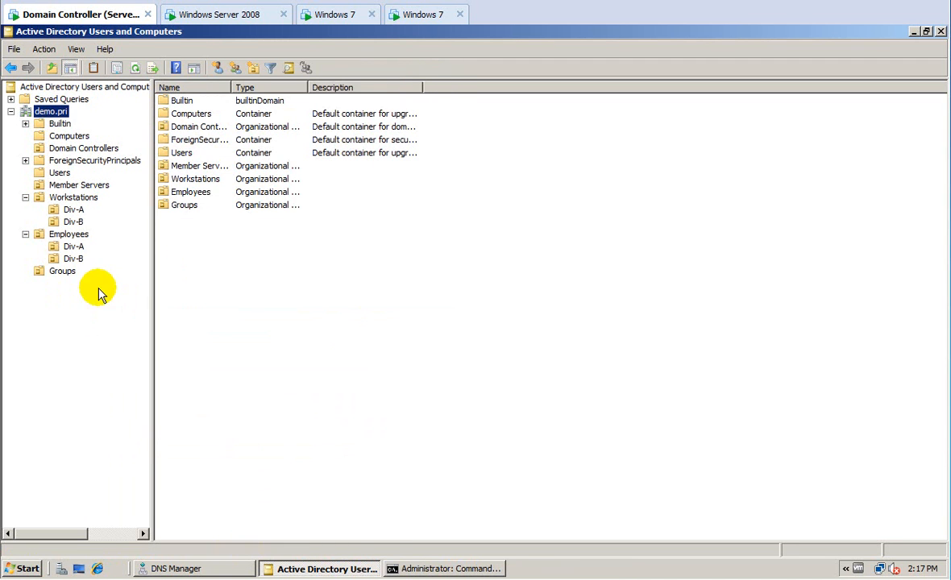
click(73, 247)
click(70, 222)
click(68, 209)
click(66, 185)
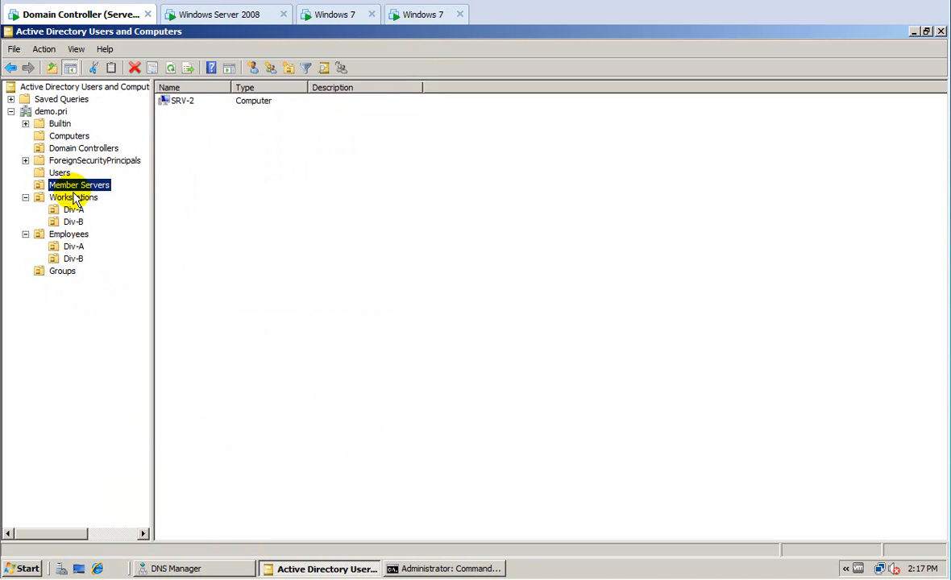
click(182, 101)
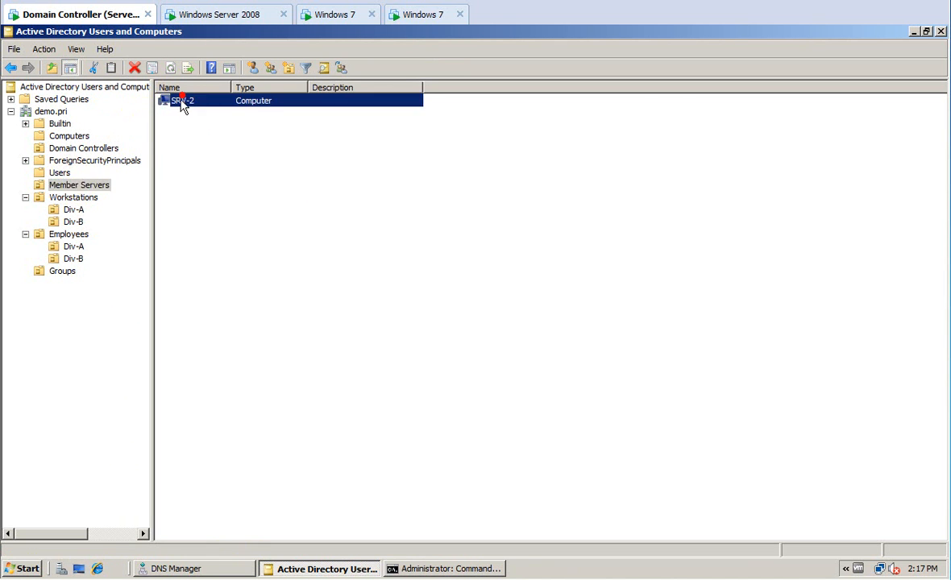
click(86, 185)
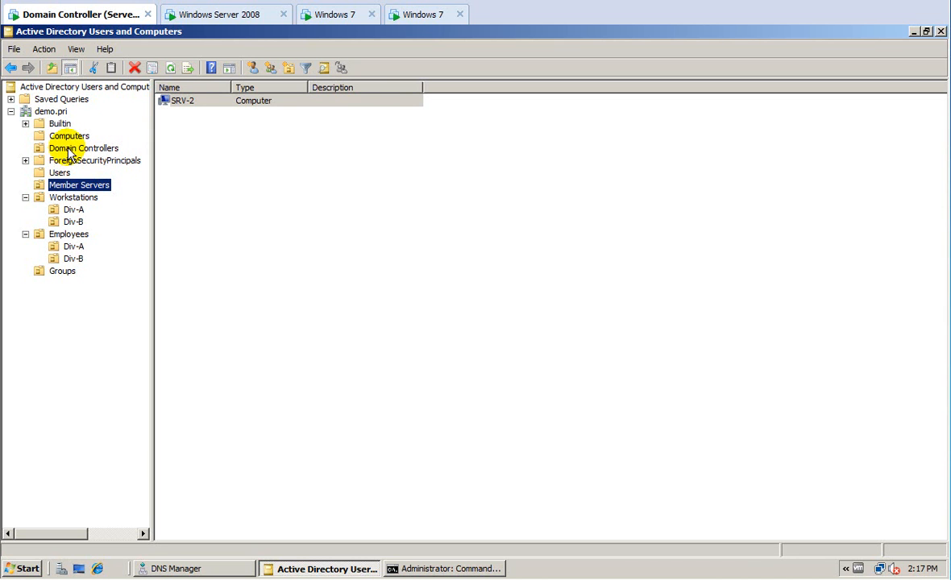
Check Domain Controllers and the Computers container, then return to the Member Servers OU.
click(69, 153)
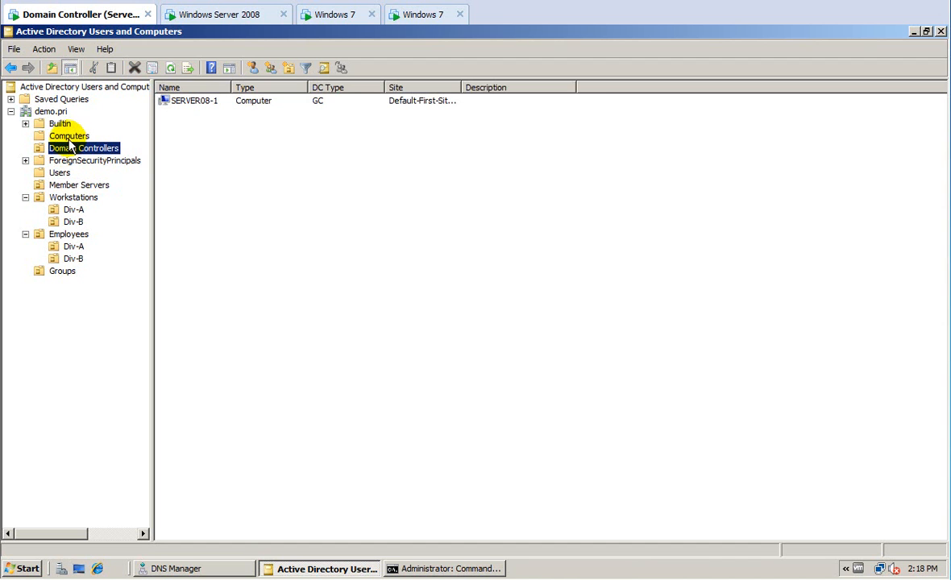
click(70, 139)
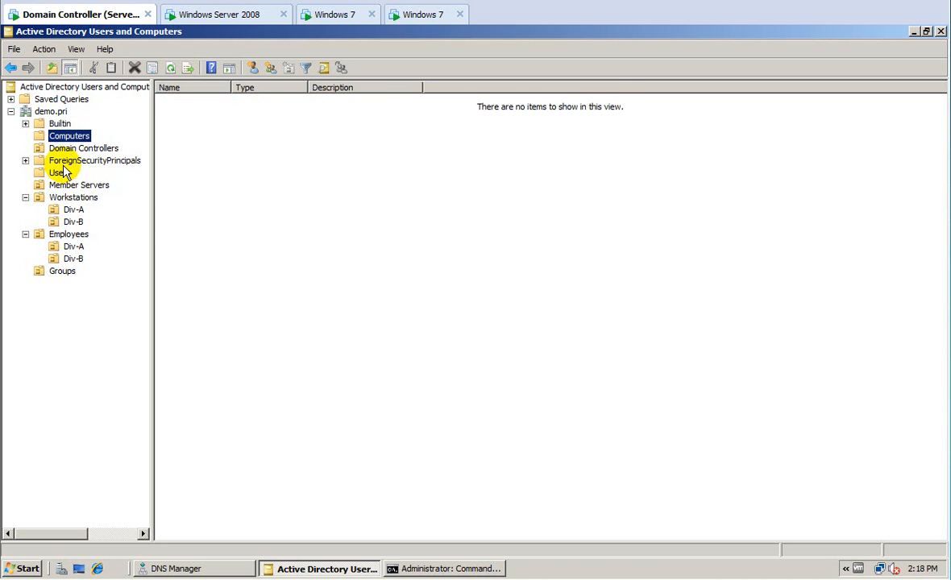
click(61, 151)
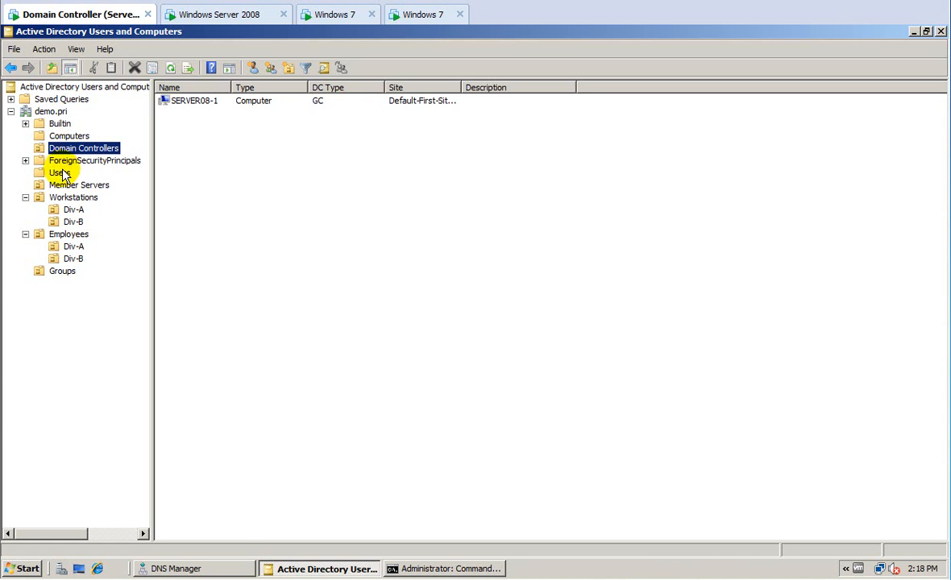
click(66, 185)
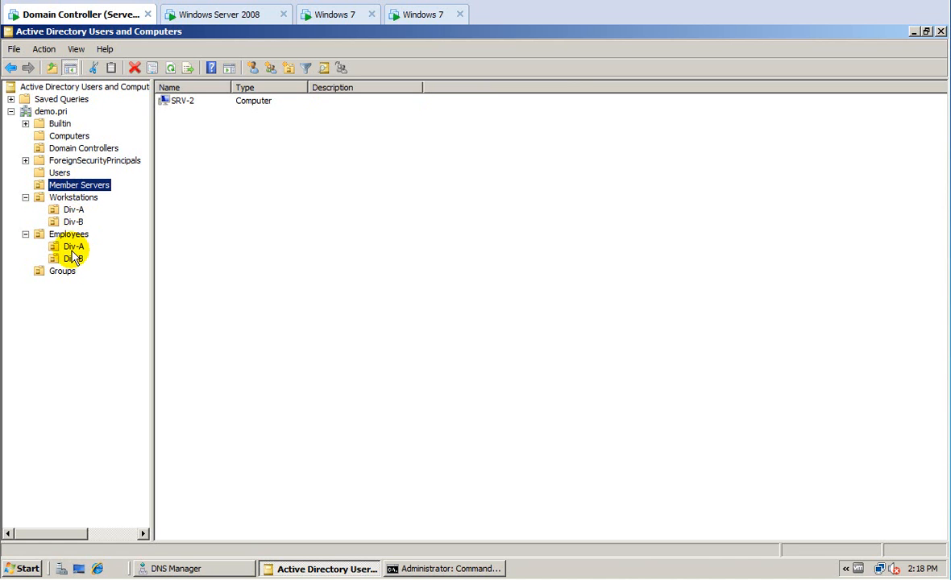
Browse the Workstations, Computers and Employees OUs, then select Administrator in the Users container.
click(69, 199)
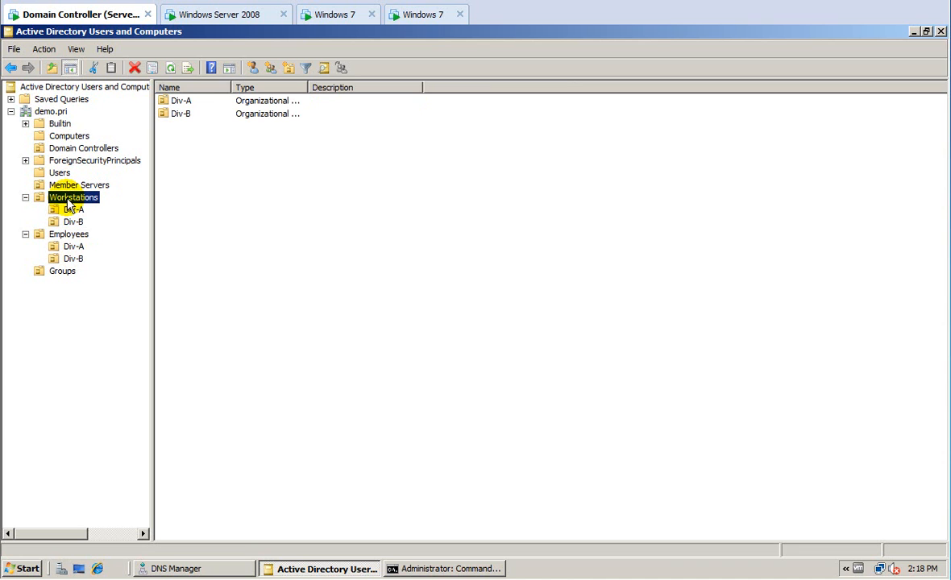
click(56, 138)
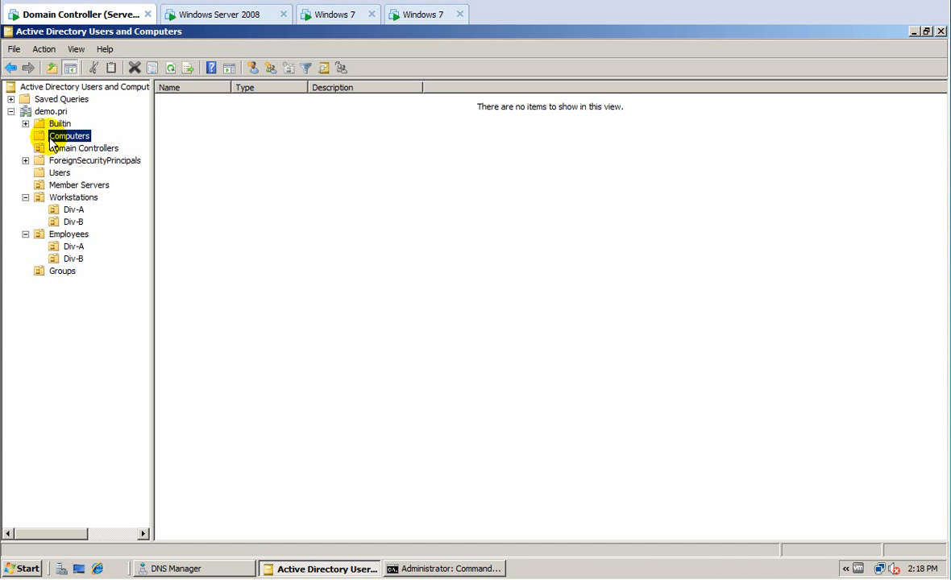
click(68, 199)
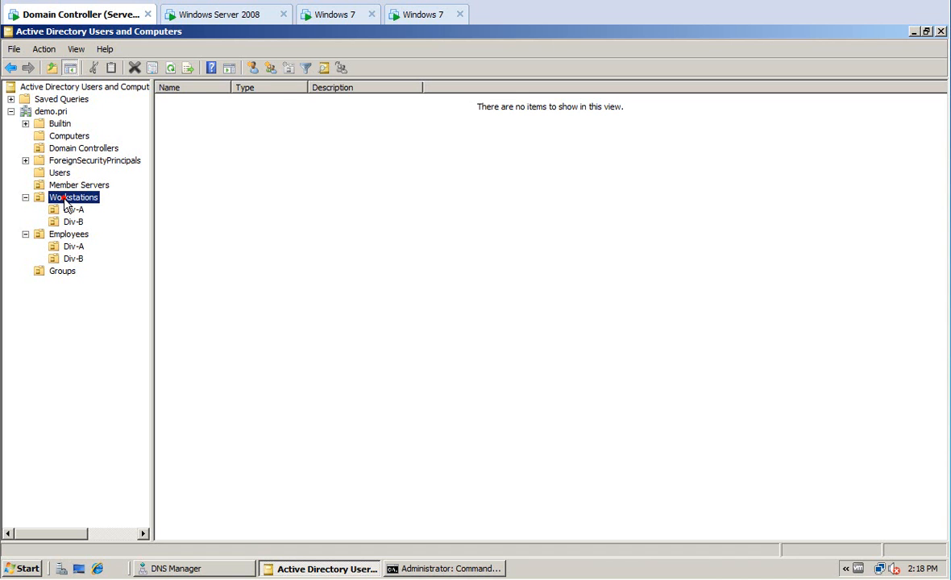
click(70, 234)
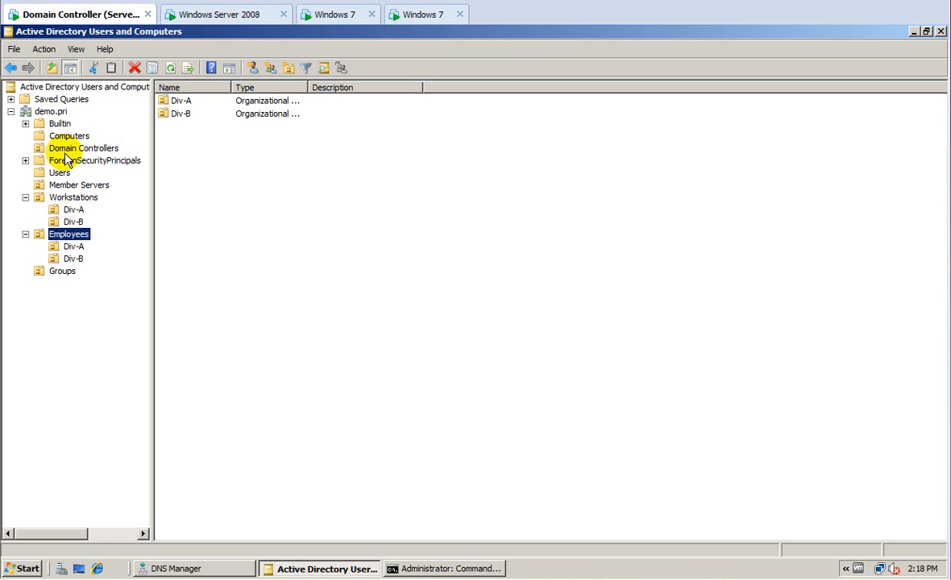
click(59, 172)
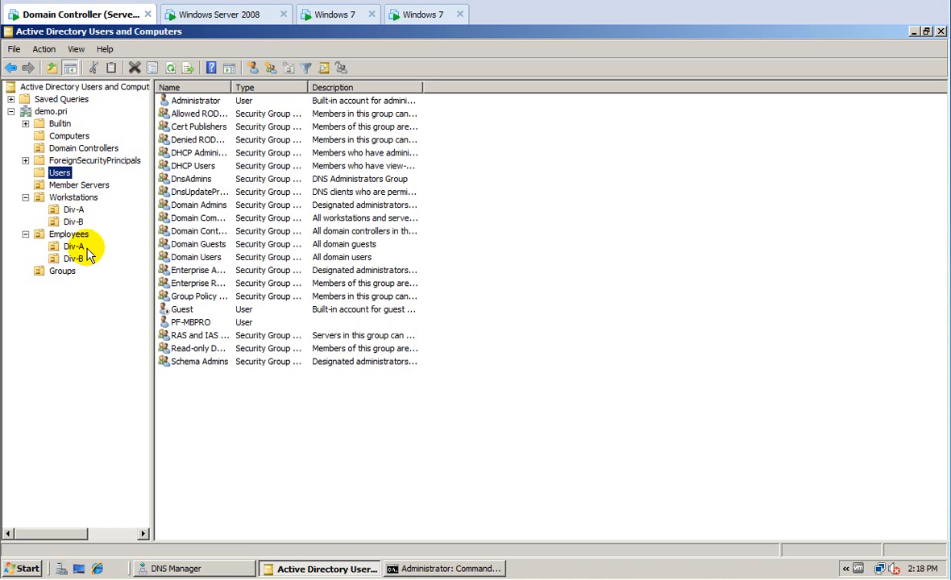
click(194, 100)
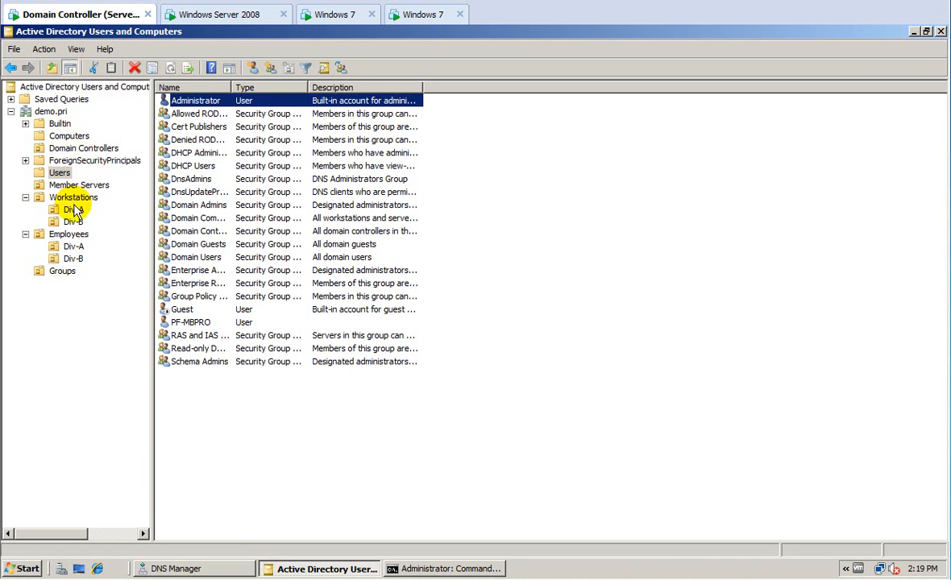
In Employees > Div-B, begin moving user 2 Two, then cancel so it stays put.
click(72, 258)
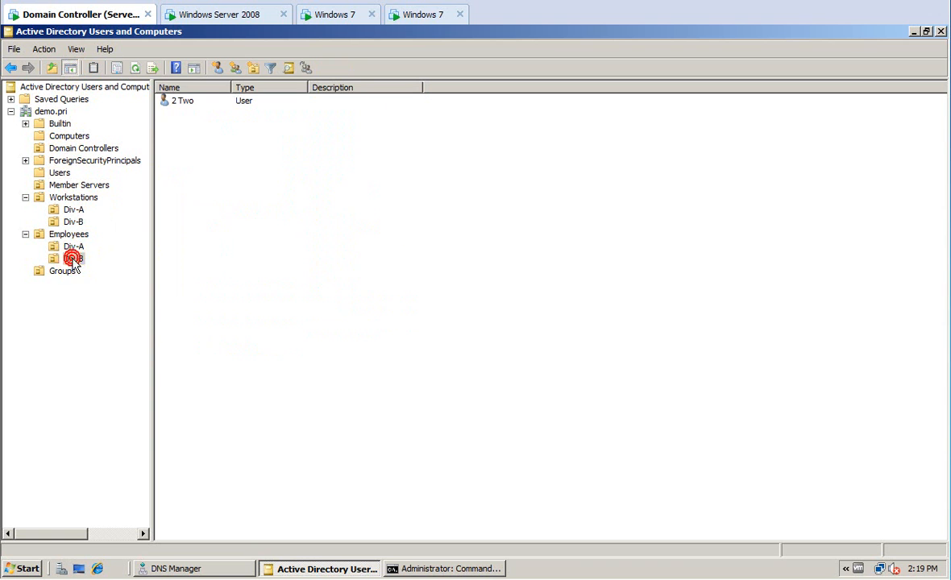
right_click(182, 102)
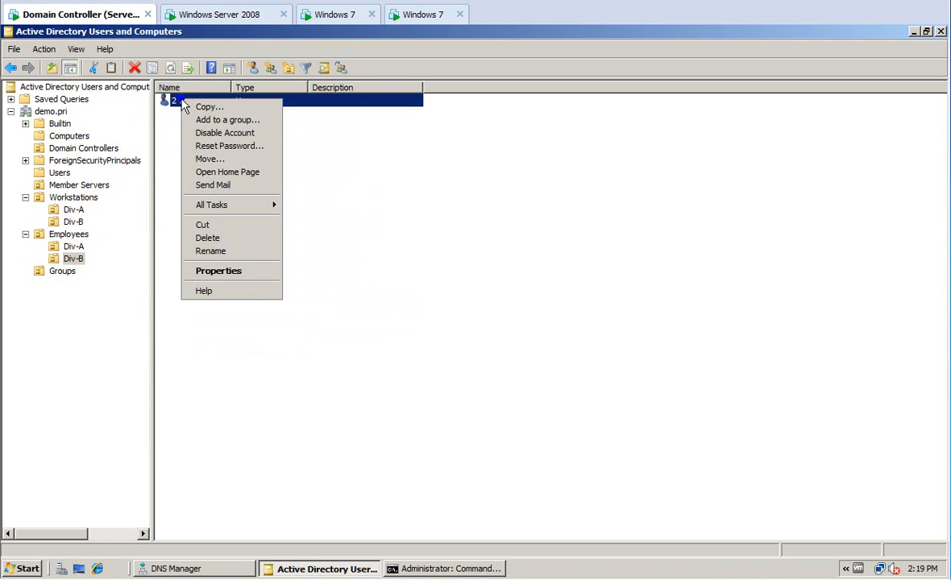
click(208, 159)
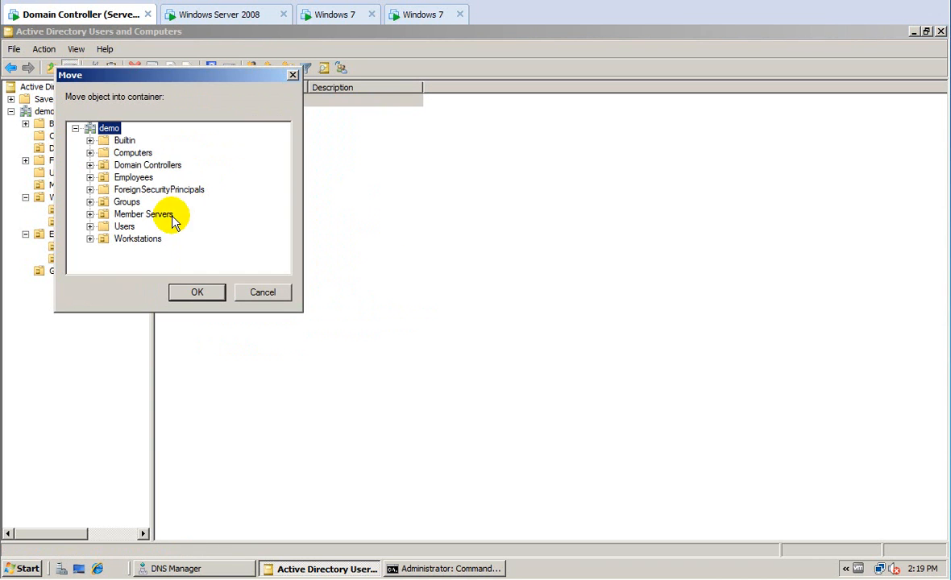
click(256, 293)
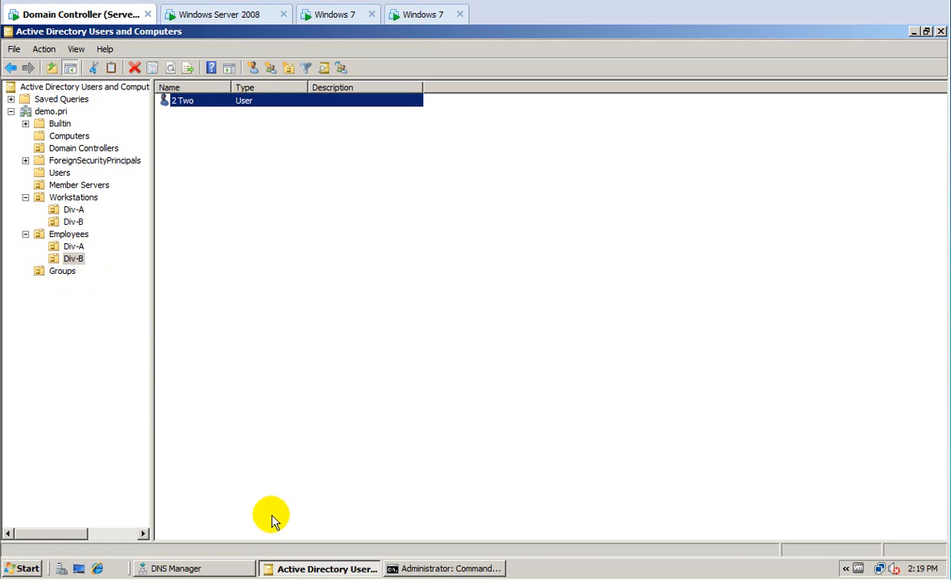
Close DNS Manager and launch another Active Directory Users and Computers window from Administrative Tools.
click(218, 569)
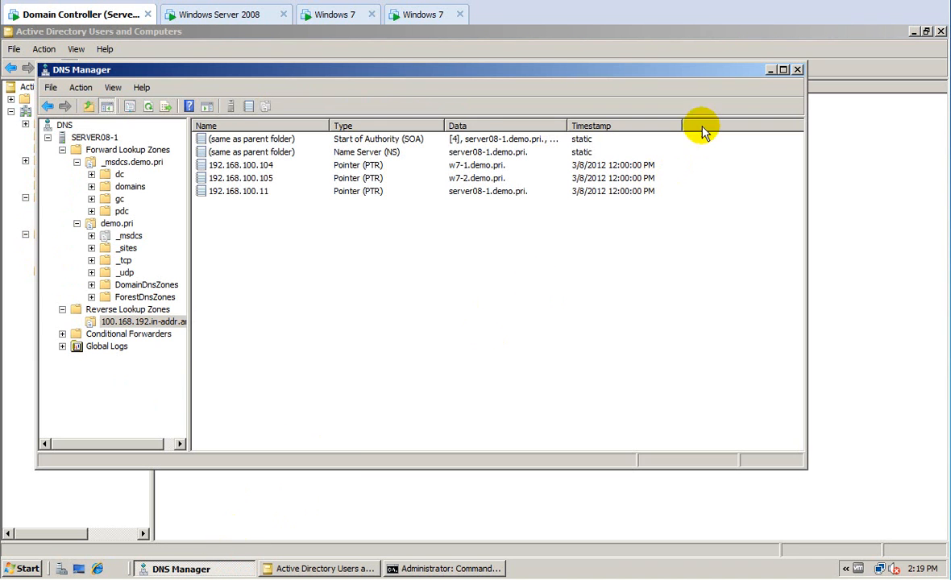
click(797, 70)
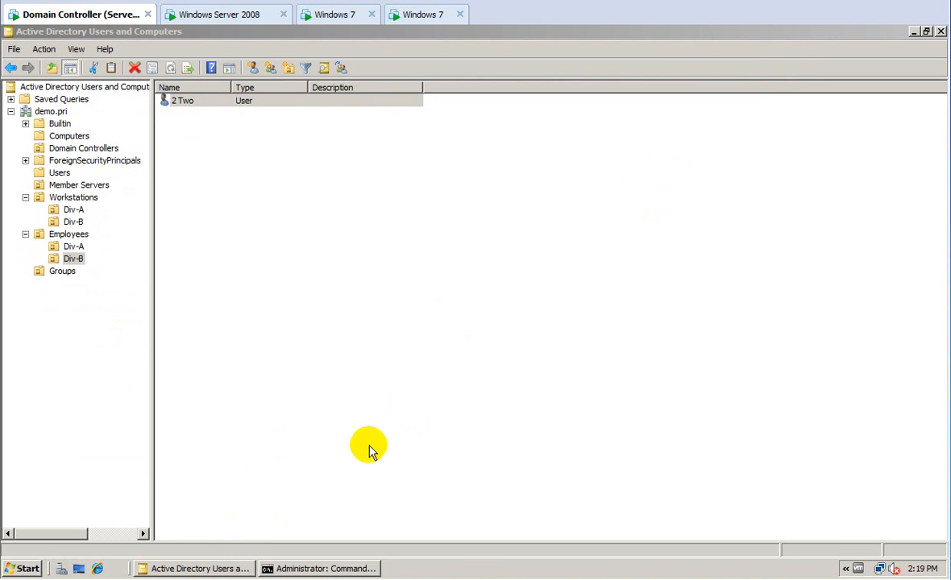
click(27, 569)
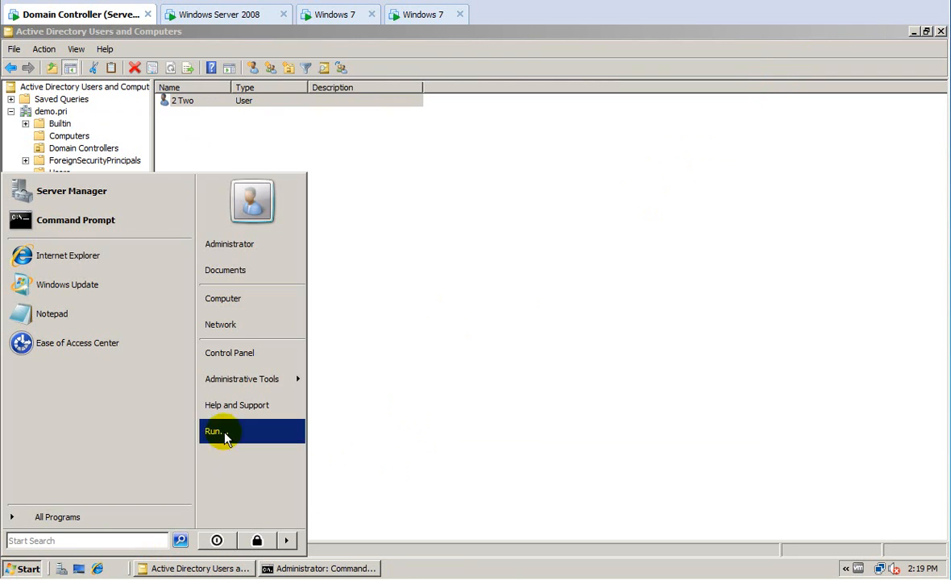
mouse_move(255, 387)
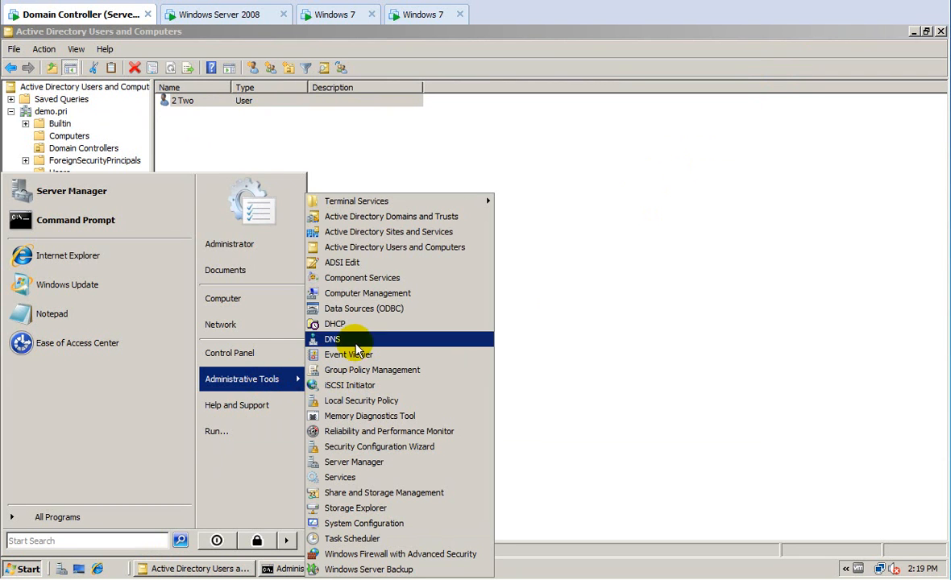
click(355, 262)
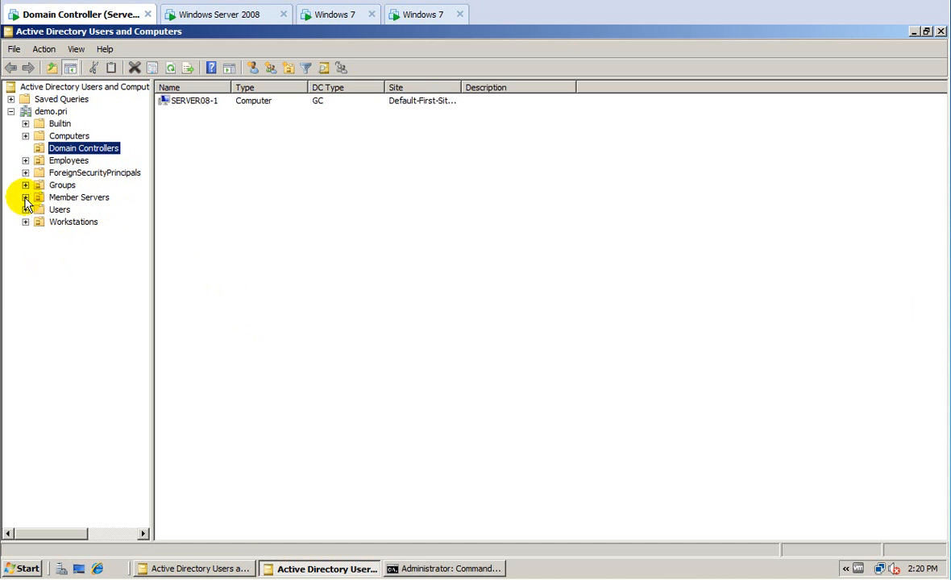
Browse Employees Div-B (user 2 Two) and Div-A, then select GG_Div-B in Groups.
click(26, 160)
click(41, 185)
click(71, 184)
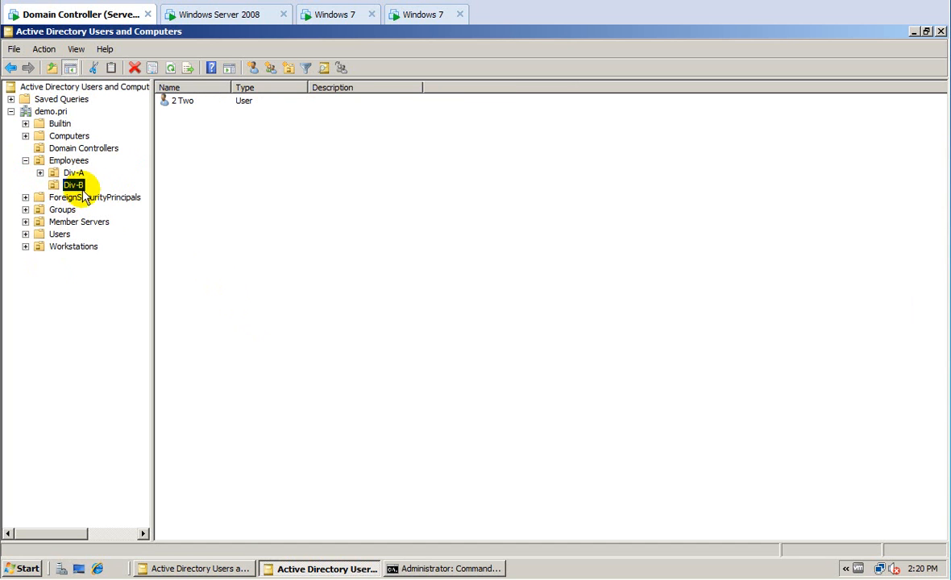
click(186, 103)
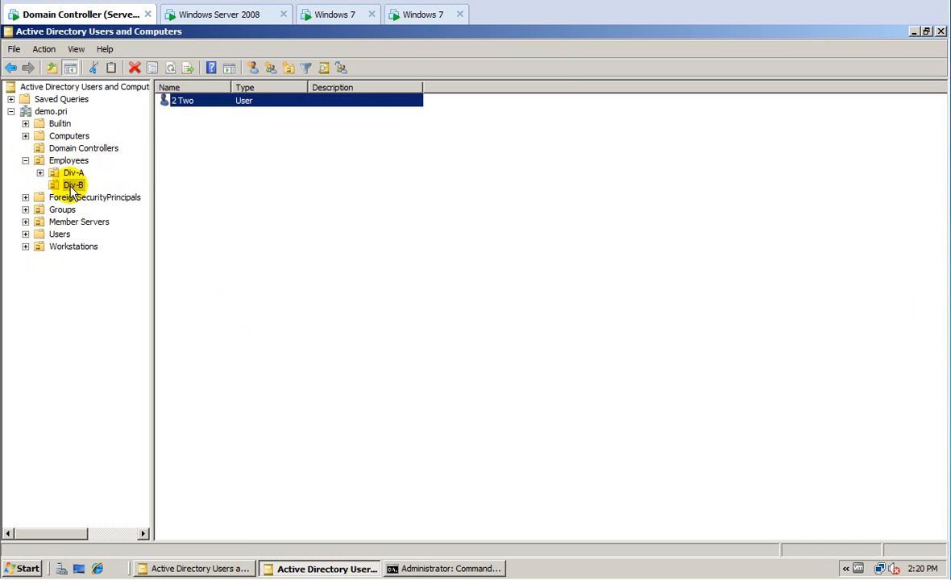
click(72, 174)
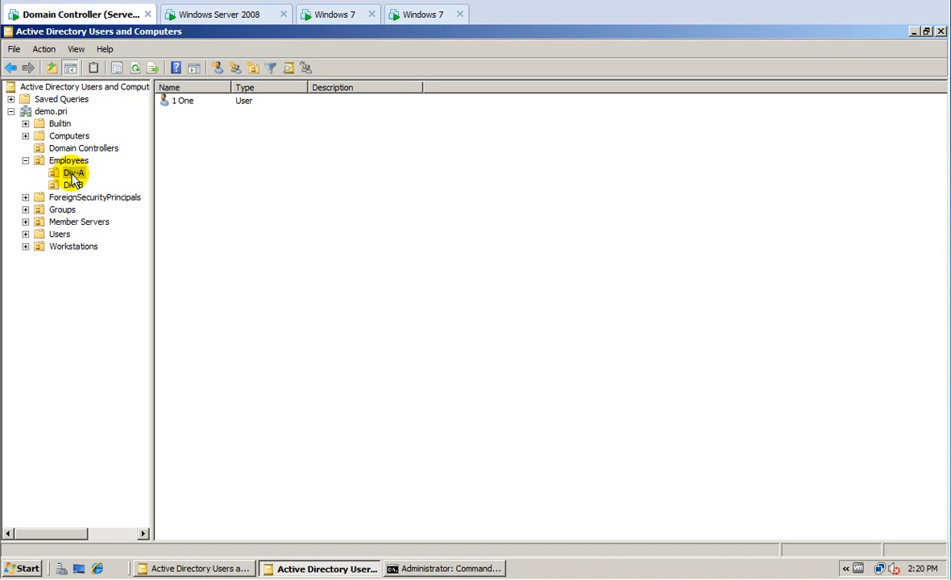
click(60, 209)
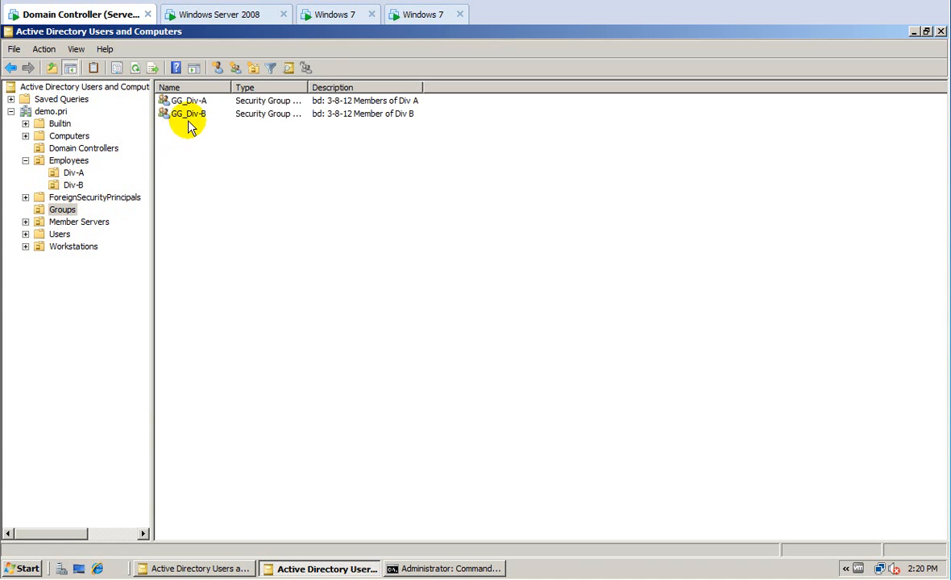
click(190, 119)
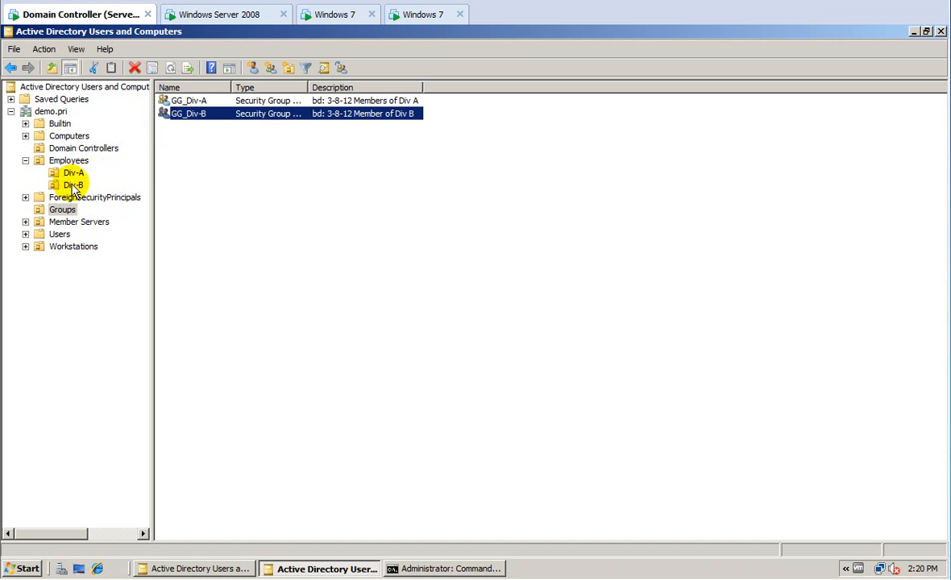
Check 2 Two's group memberships (Domain Users, GG_Div-B) and close its properties unchanged.
click(73, 185)
double_click(181, 103)
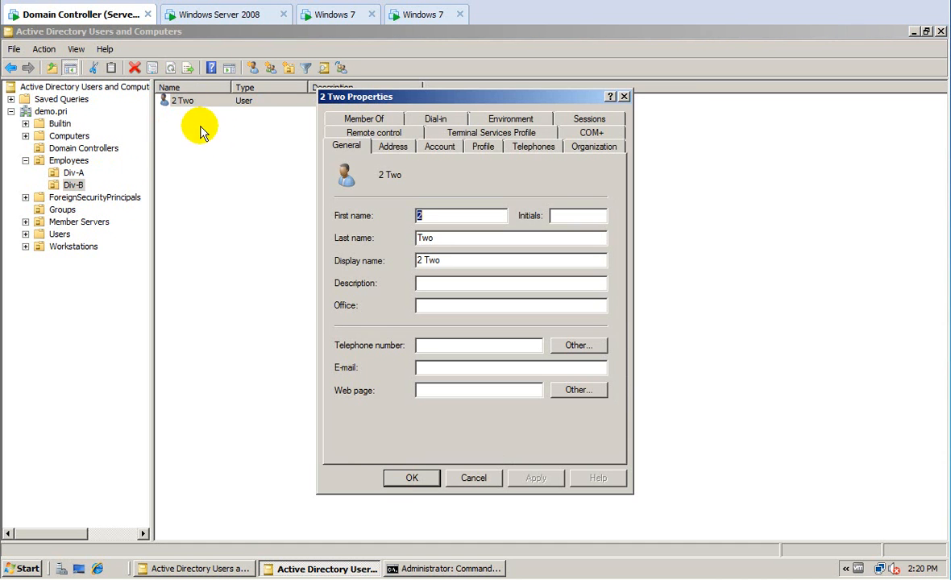
click(363, 119)
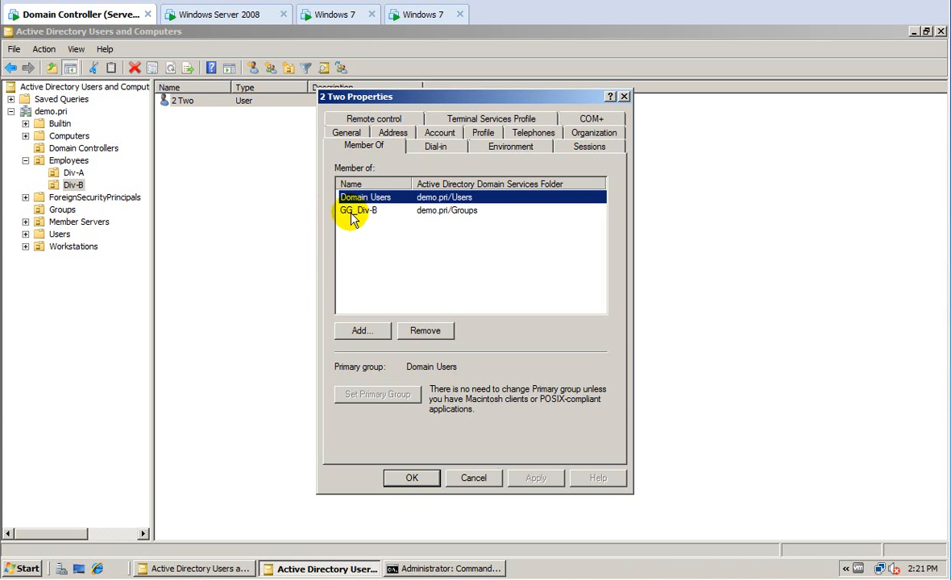
click(471, 478)
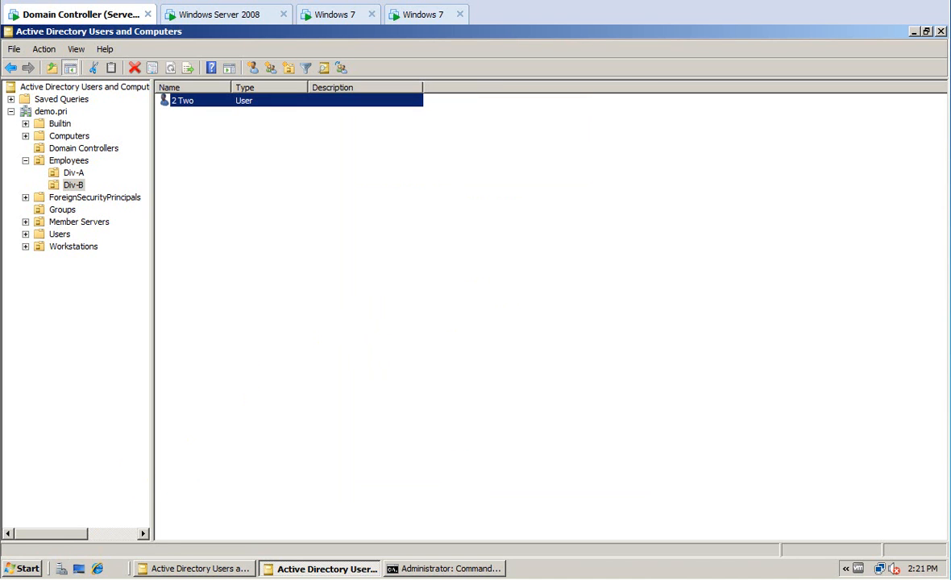
Show the Start menu with the Administrative Tools submenu expanded.
click(29, 569)
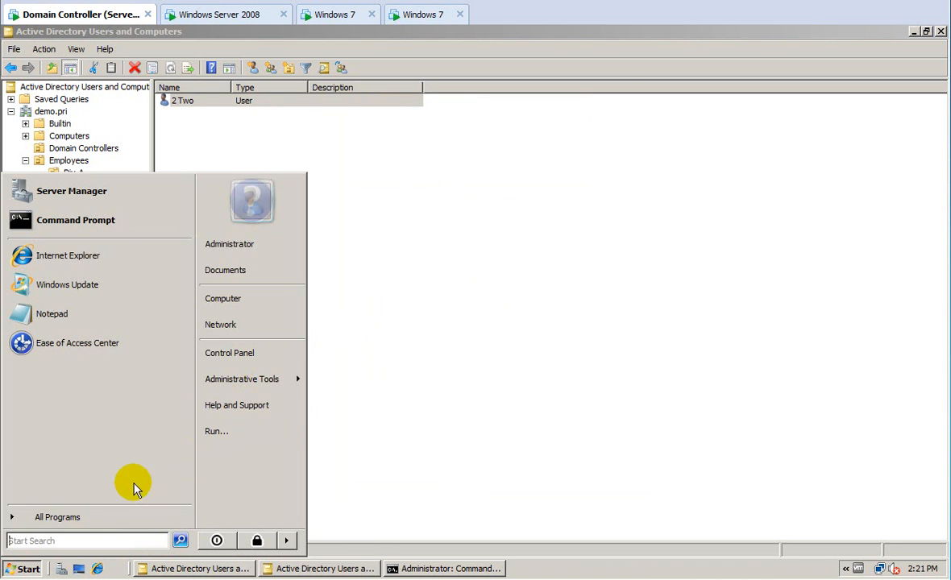
mouse_move(279, 380)
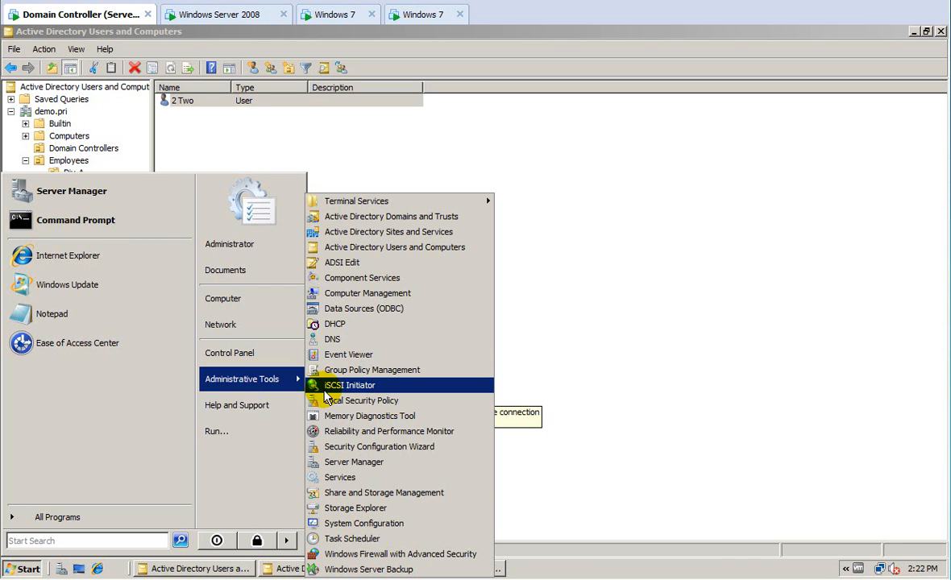
Launch Computer Management, then open user 2 Two's properties in Active Directory Users and Computers.
click(357, 295)
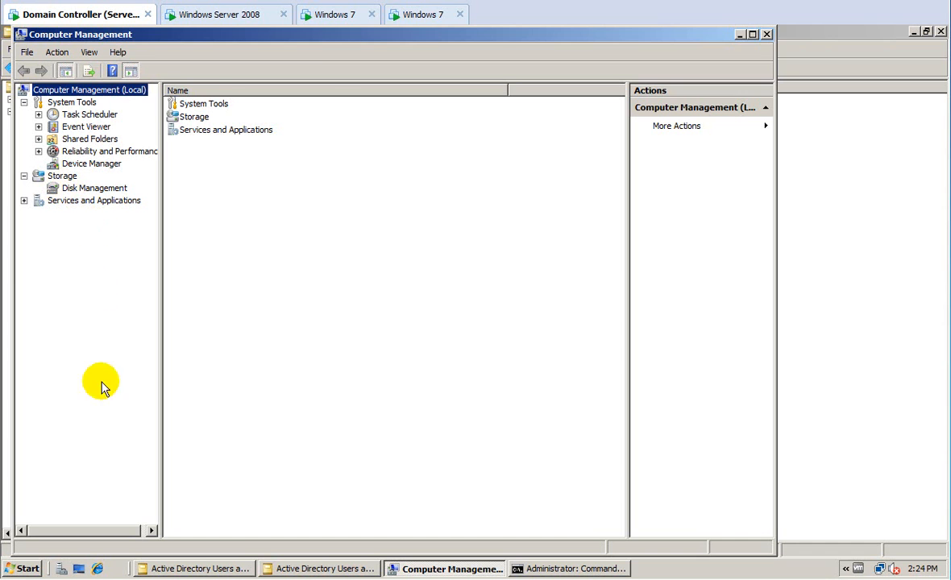
click(175, 569)
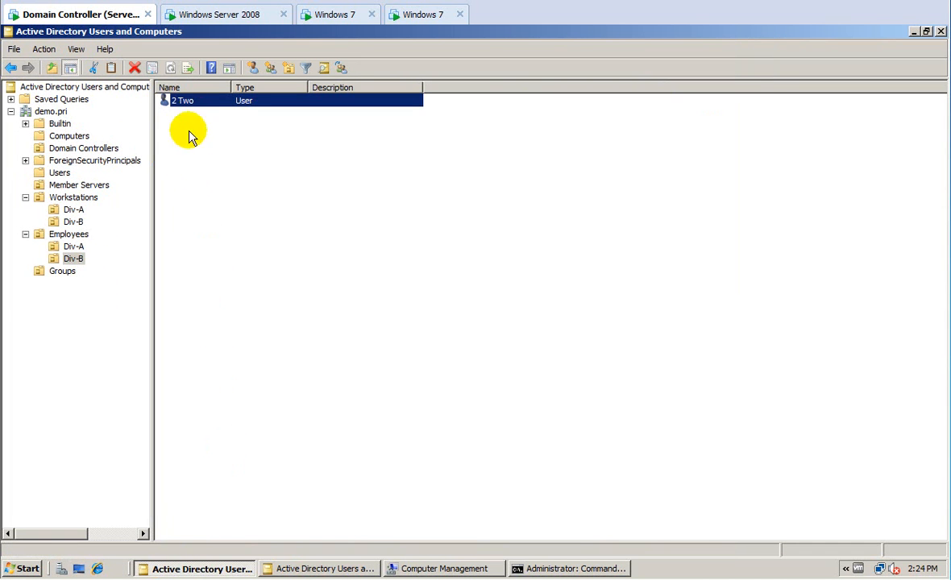
double_click(183, 99)
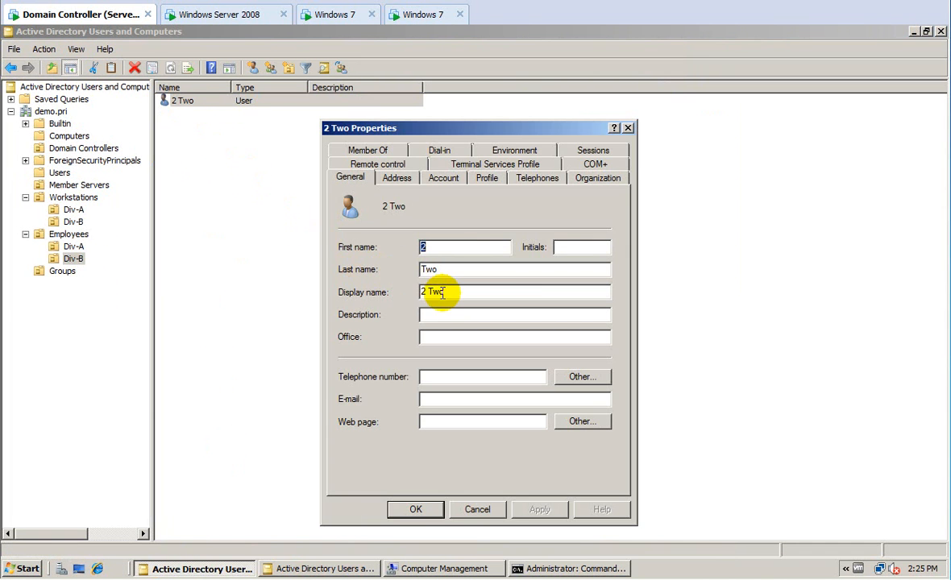
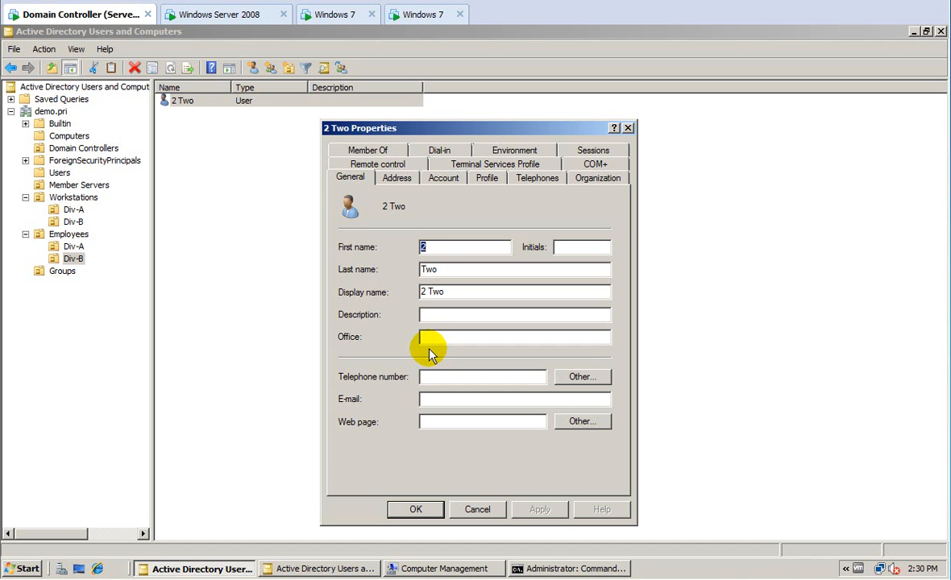
Close 2 Two's properties unchanged and launch Computer Management from Administrative Tools.
click(488, 510)
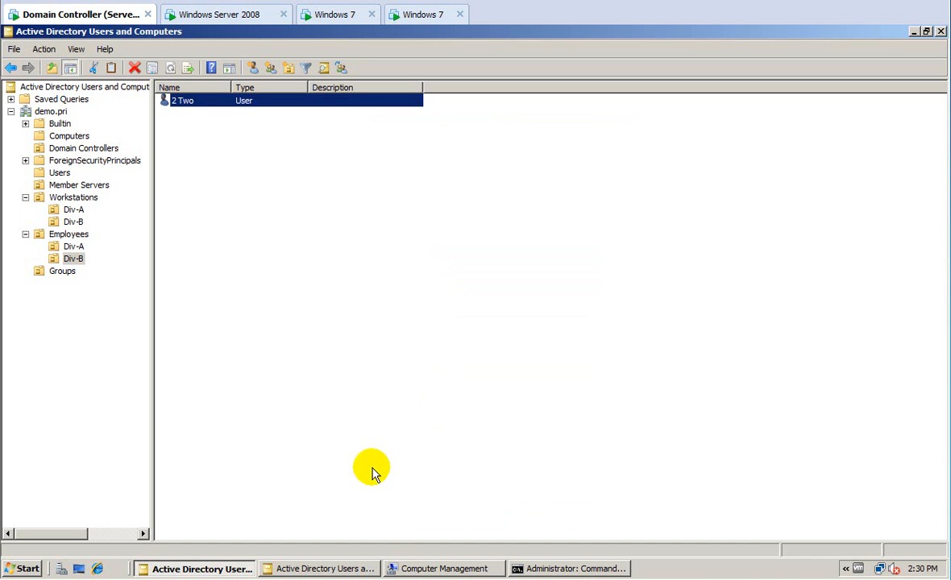
click(28, 567)
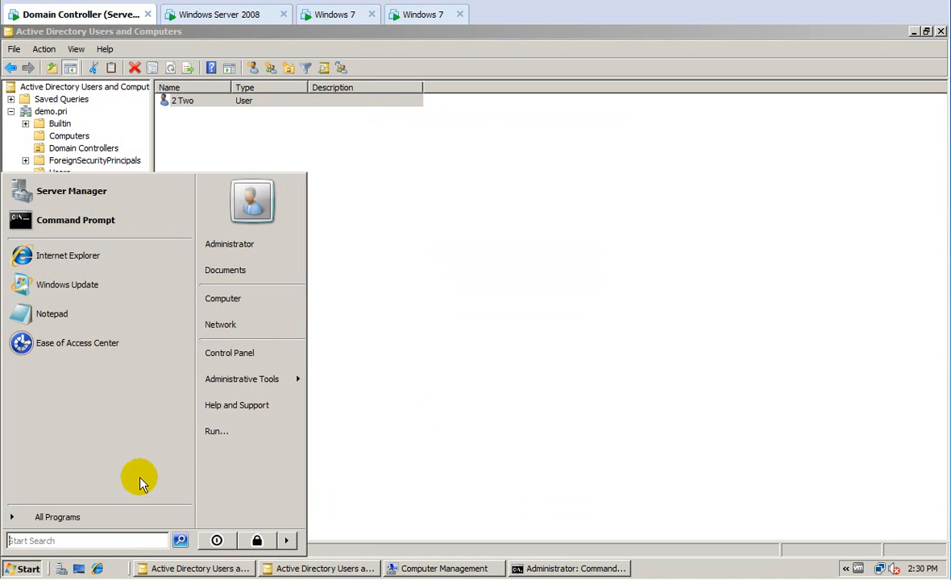
mouse_move(252, 393)
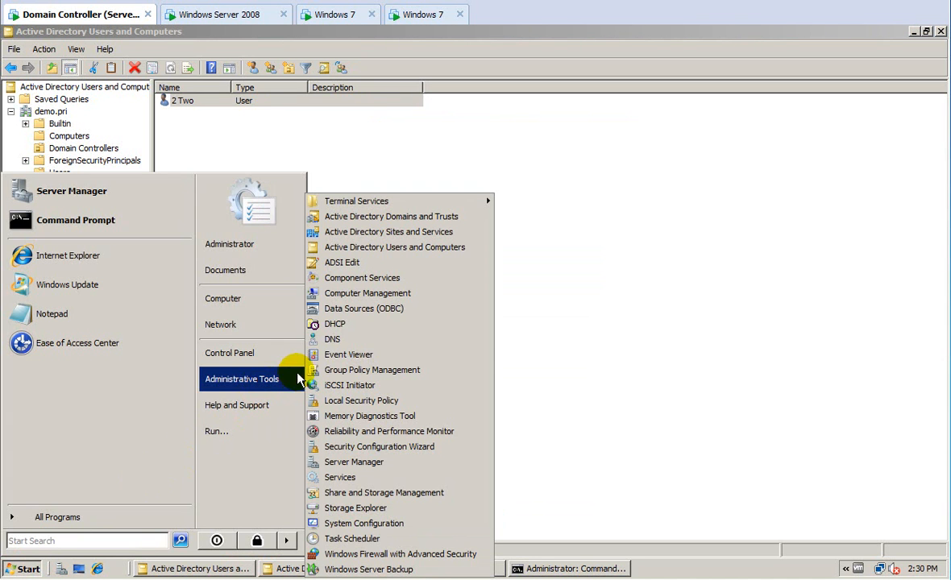
click(345, 294)
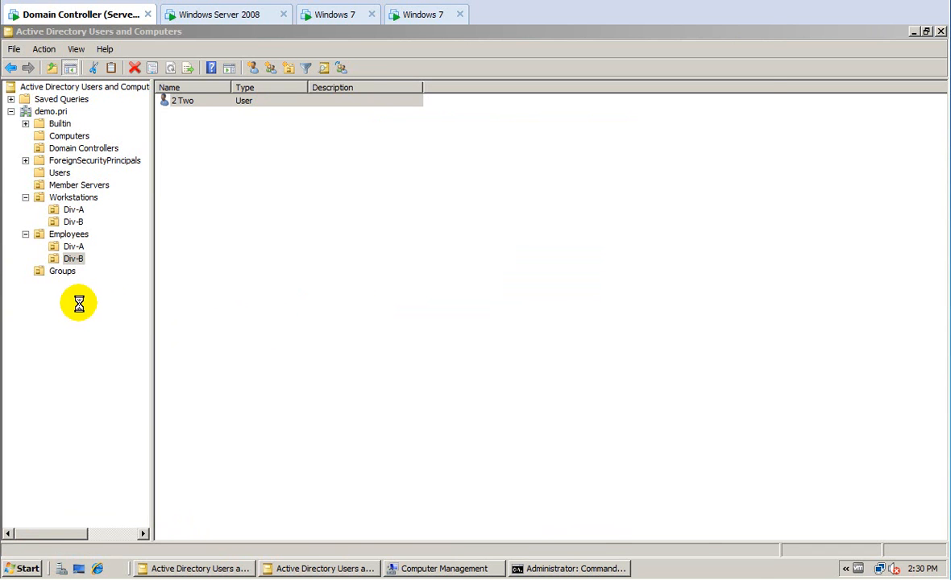
Open Configure Shadow Copies from Shared Folders, showing C:\ disabled with 2 shares.
right_click(80, 141)
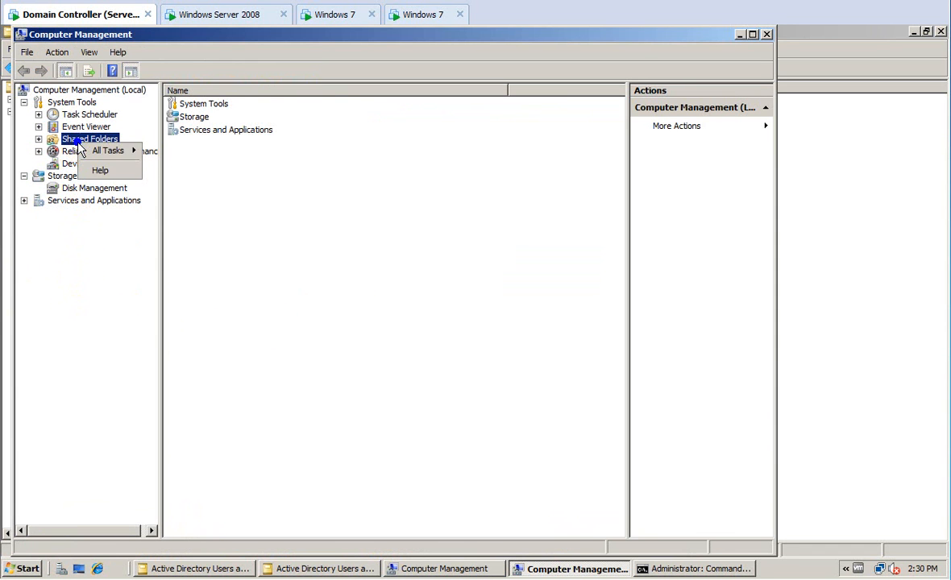
mouse_move(97, 154)
click(153, 151)
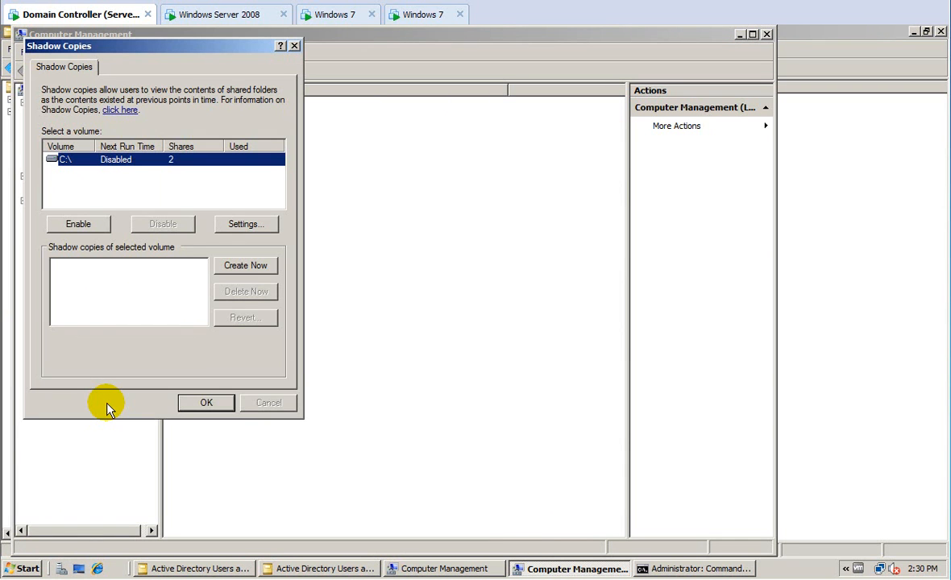
Enable shadow copies on C:\ and review its weekday 7:00 AM and 12:00 PM schedule.
click(78, 225)
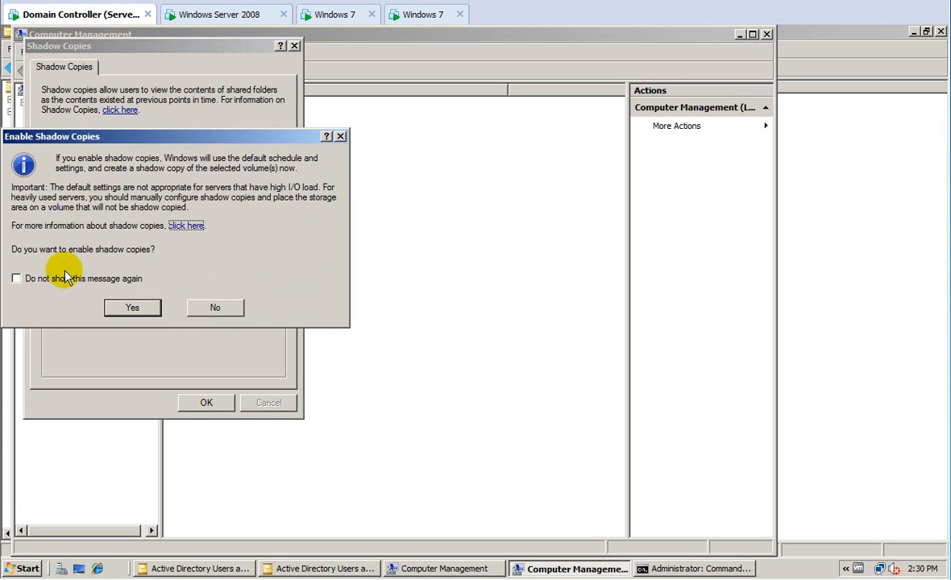
click(118, 303)
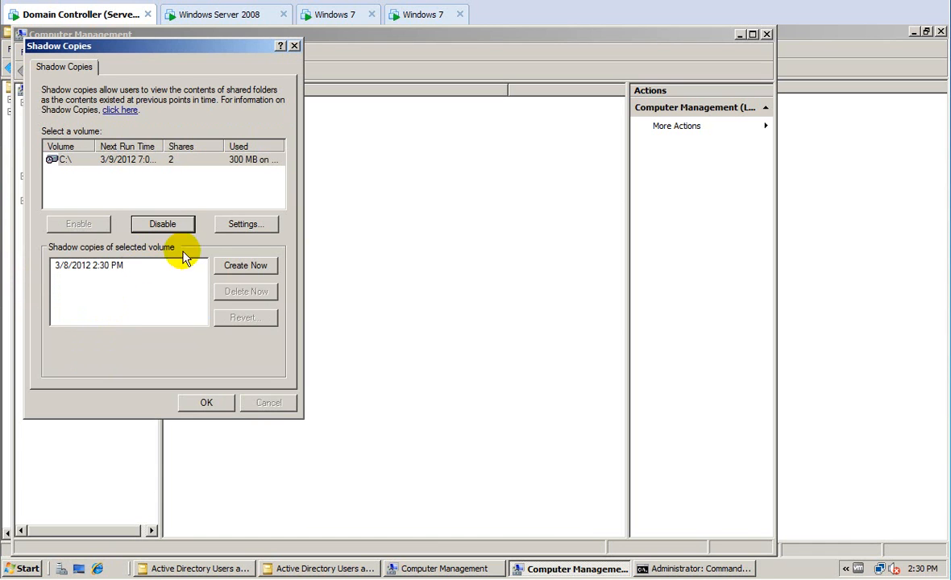
click(228, 226)
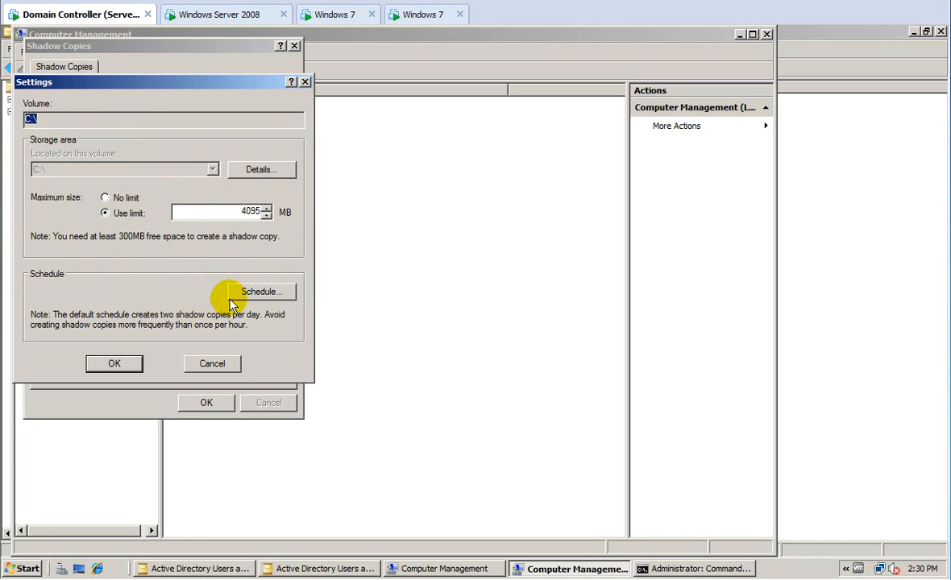
click(262, 291)
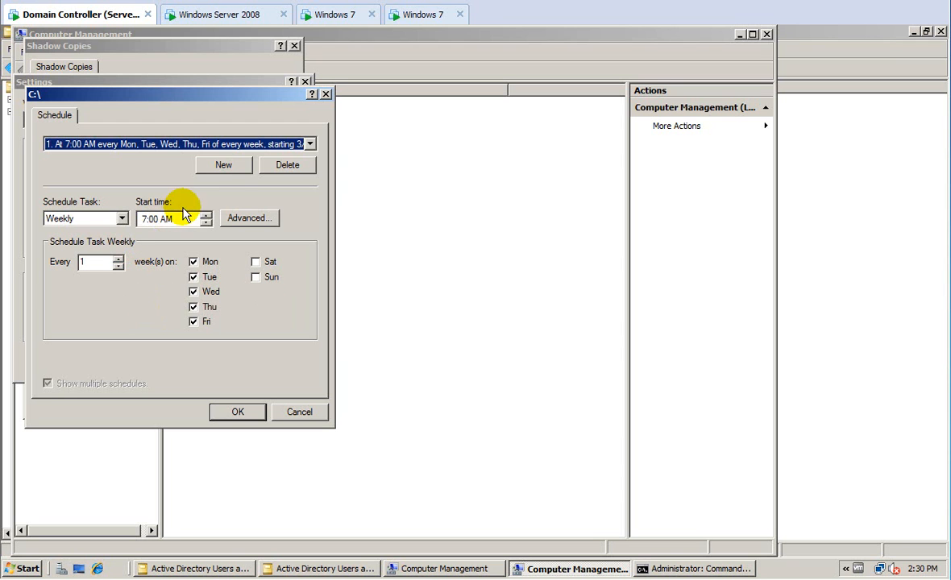
click(309, 144)
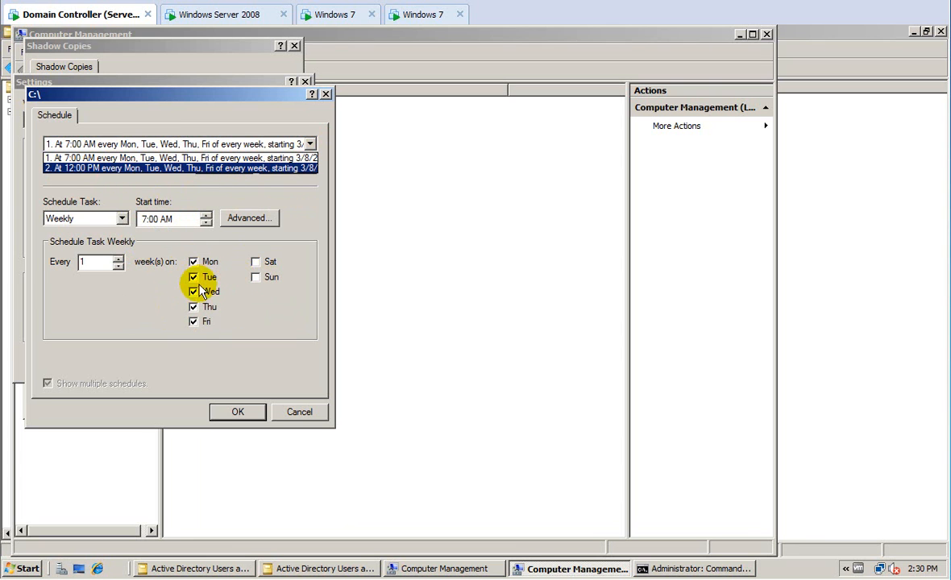
click(238, 412)
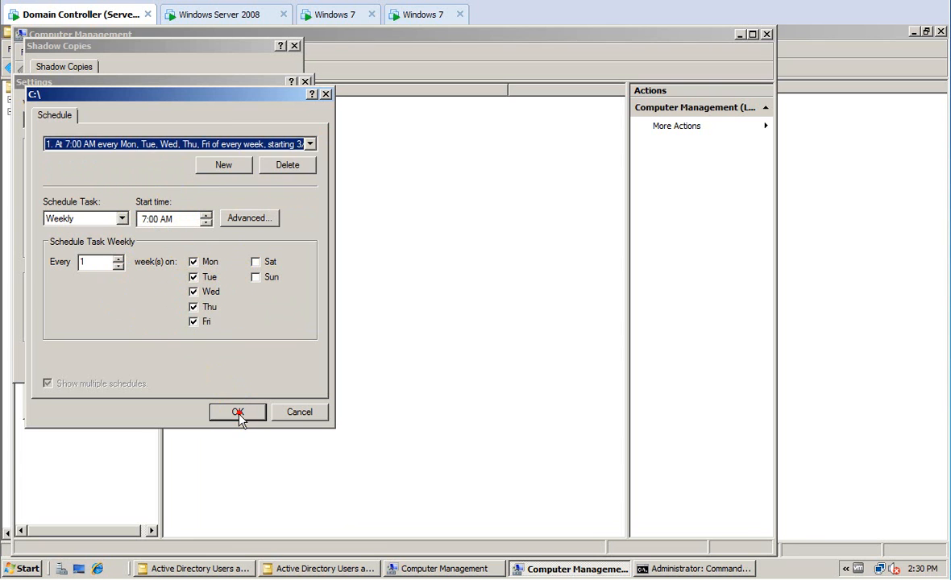
Accept the schedule and settings, then create a second C:\ shadow copy immediately.
click(237, 412)
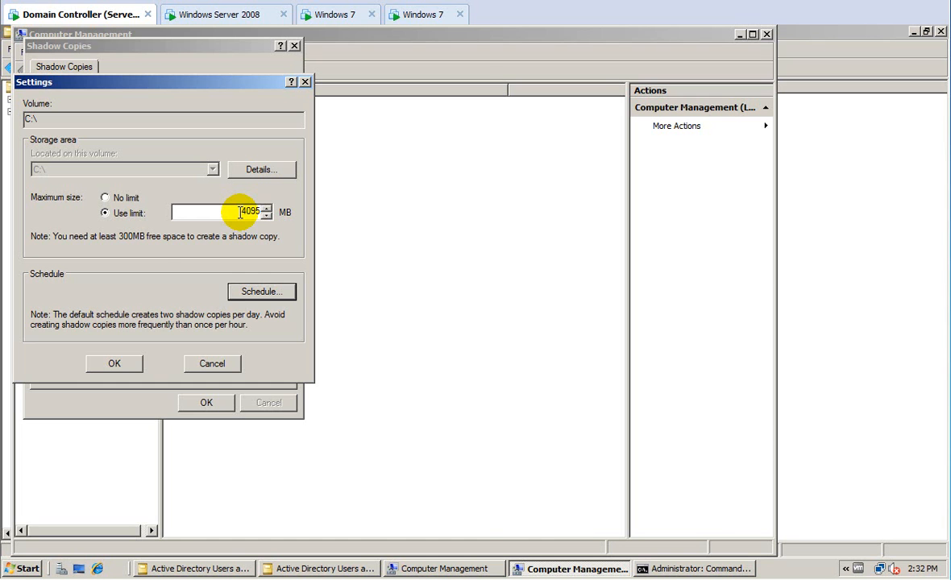
click(111, 361)
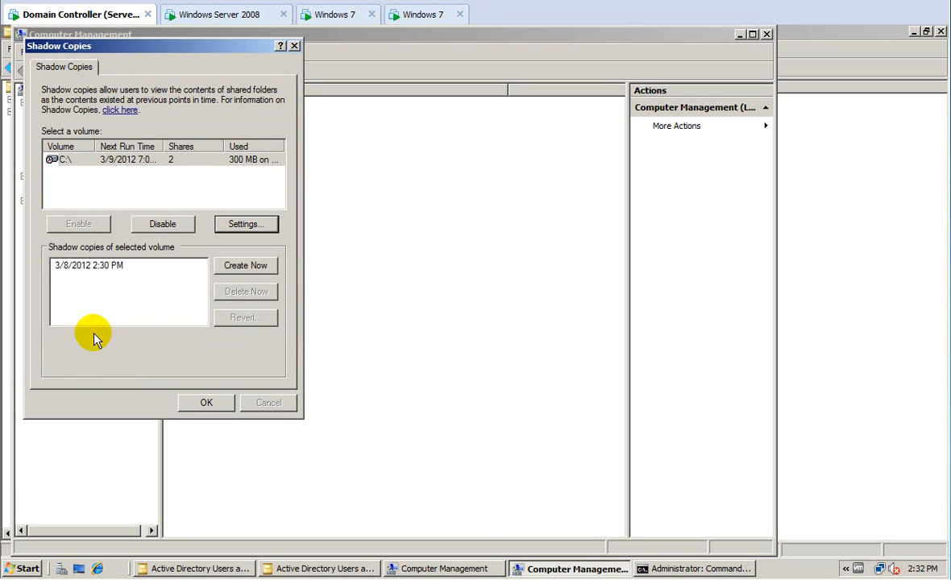
click(221, 264)
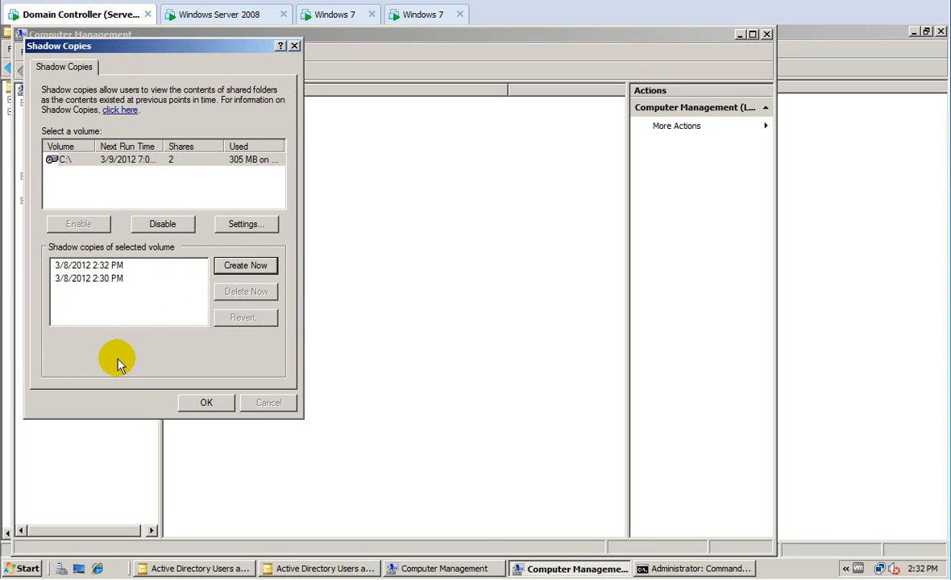
click(196, 403)
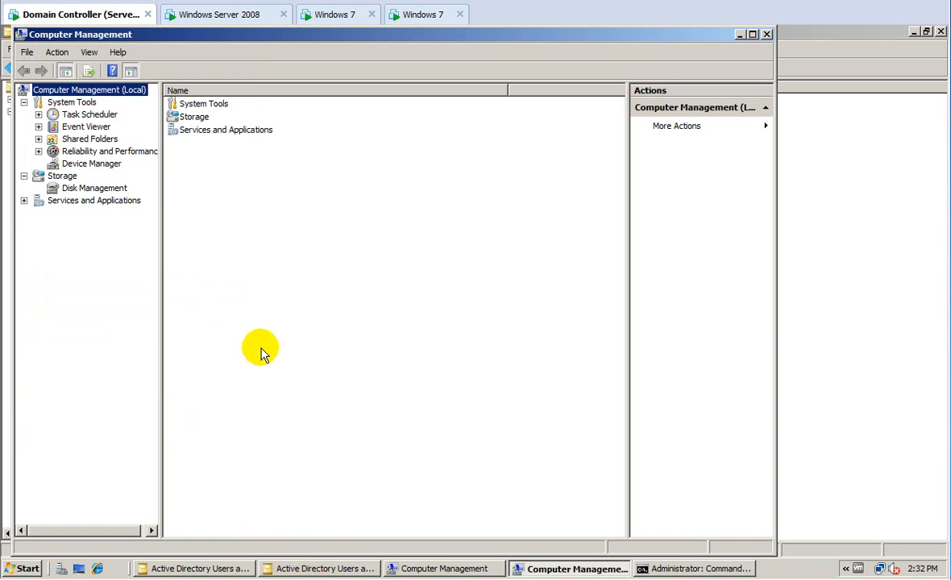
click(228, 15)
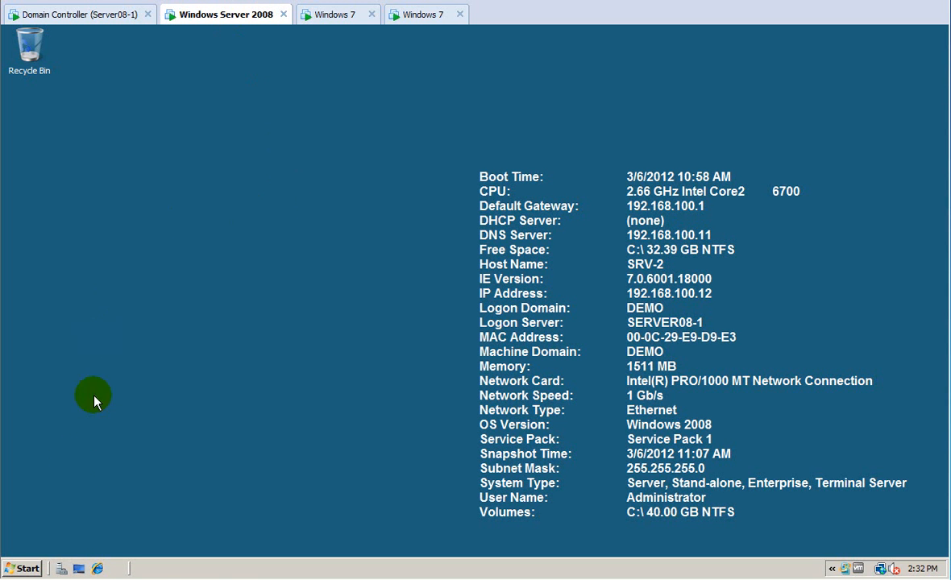
Browse to C:\Users2 and check the Previous Versions of folder one.
click(21, 568)
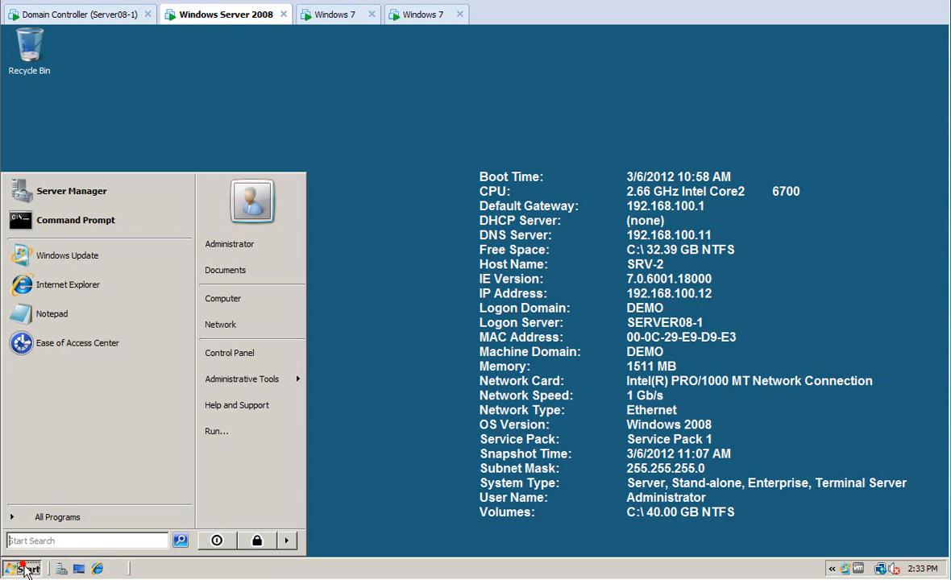
click(233, 299)
double_click(270, 184)
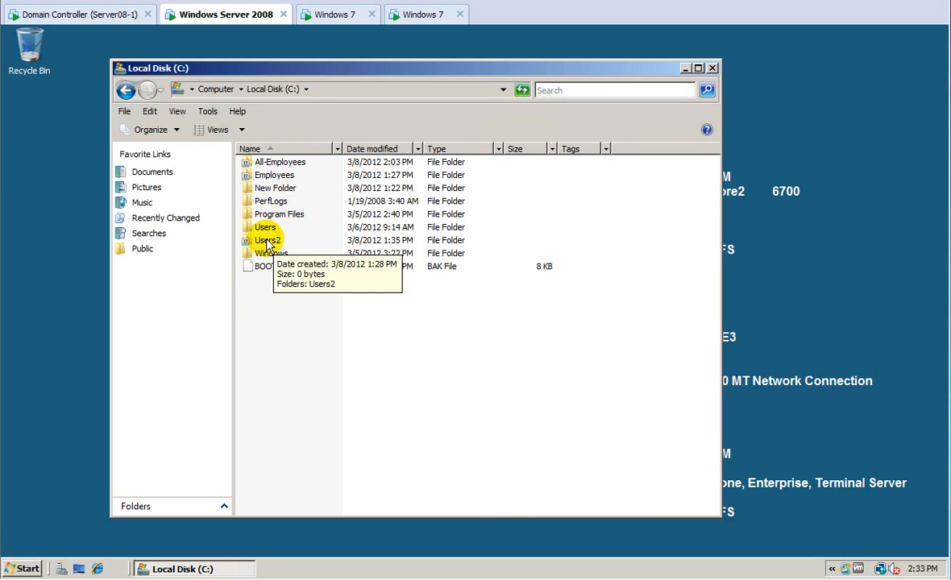
double_click(269, 241)
click(260, 165)
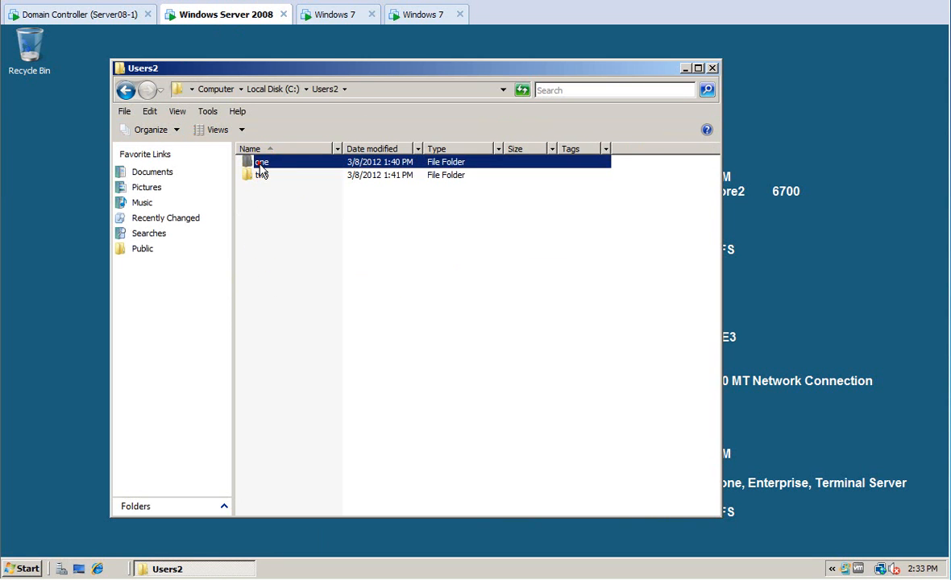
right_click(251, 154)
click(302, 335)
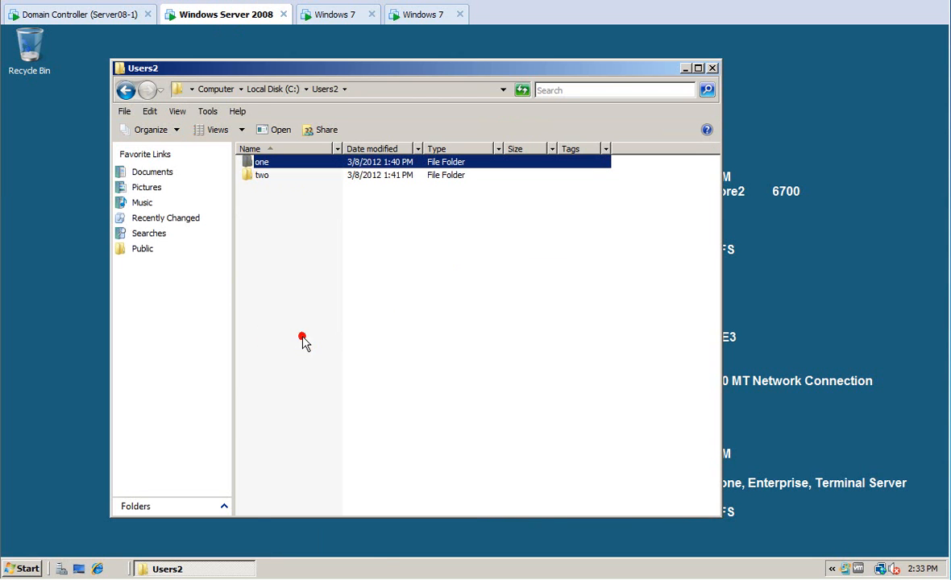
click(413, 197)
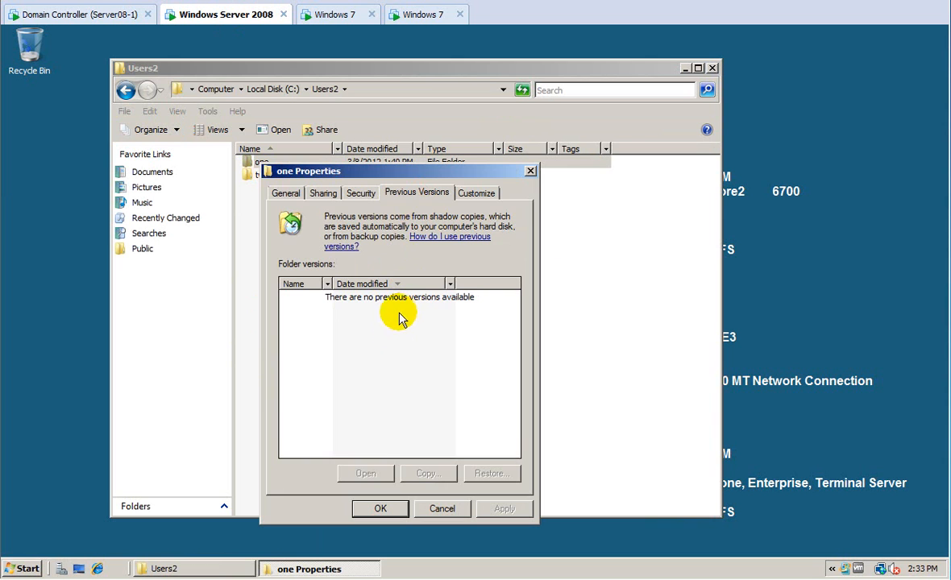
click(439, 509)
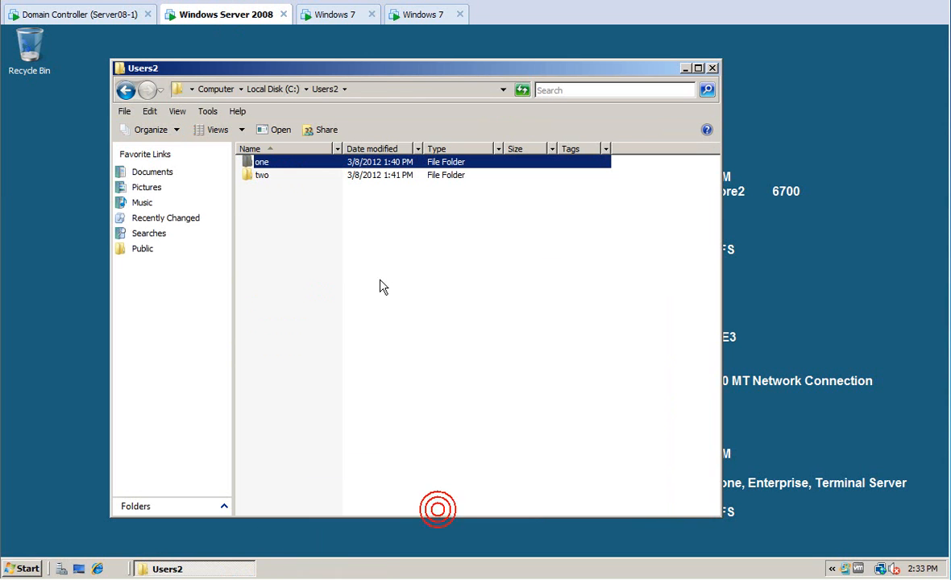
Add the word 'hey' to one.txt in Notepad and save it.
double_click(278, 163)
double_click(280, 167)
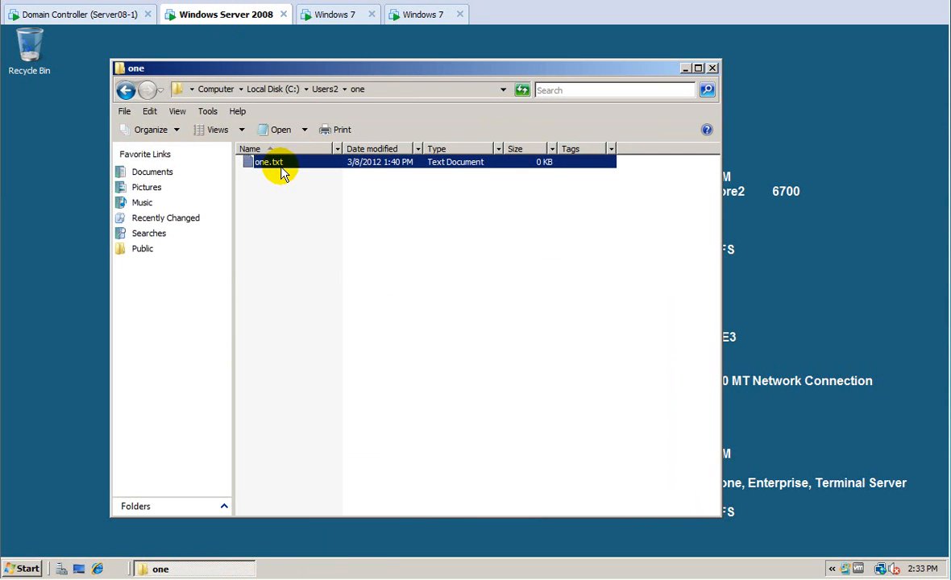
click(280, 170)
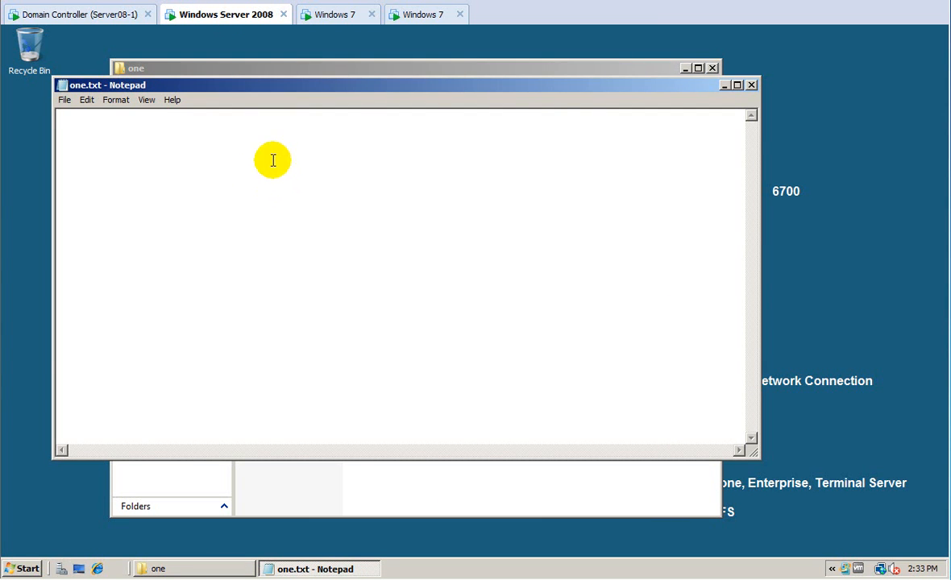
text(hey)
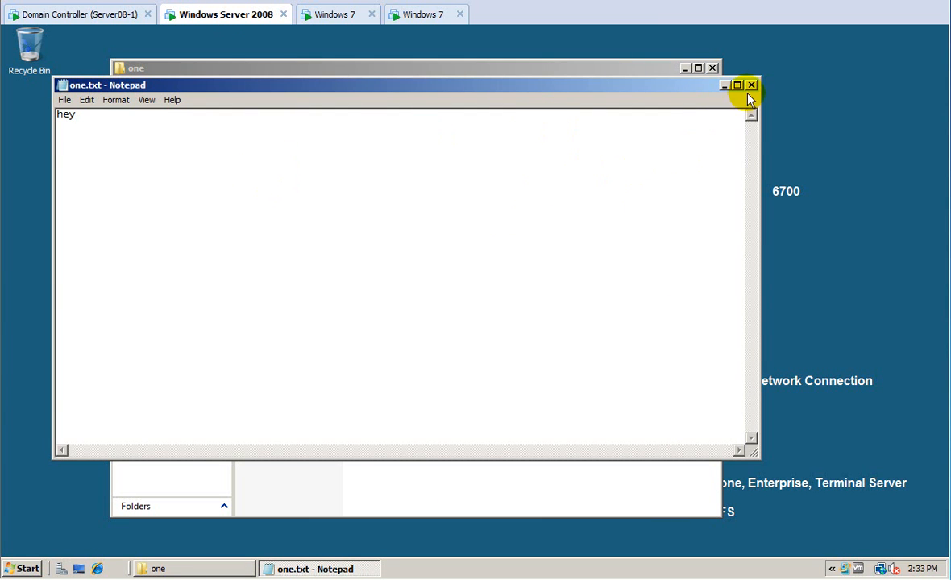
click(750, 85)
click(439, 304)
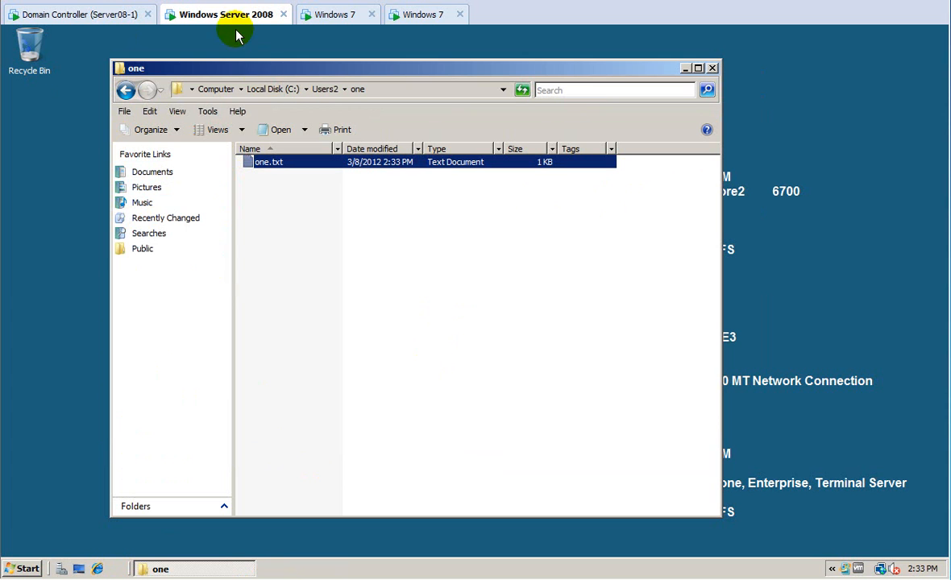
Switch between the domain controller and Windows Server 2008 machines.
click(212, 18)
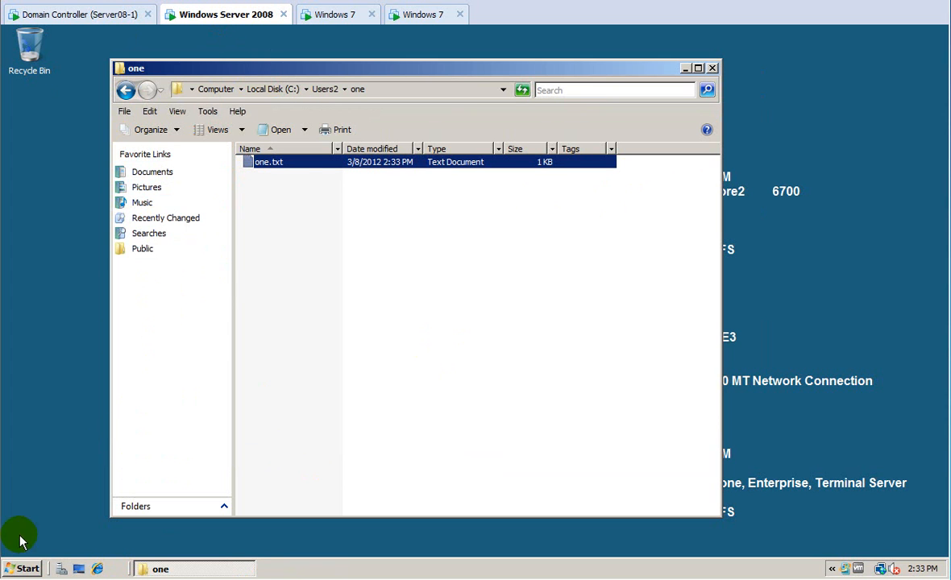
click(21, 568)
click(99, 16)
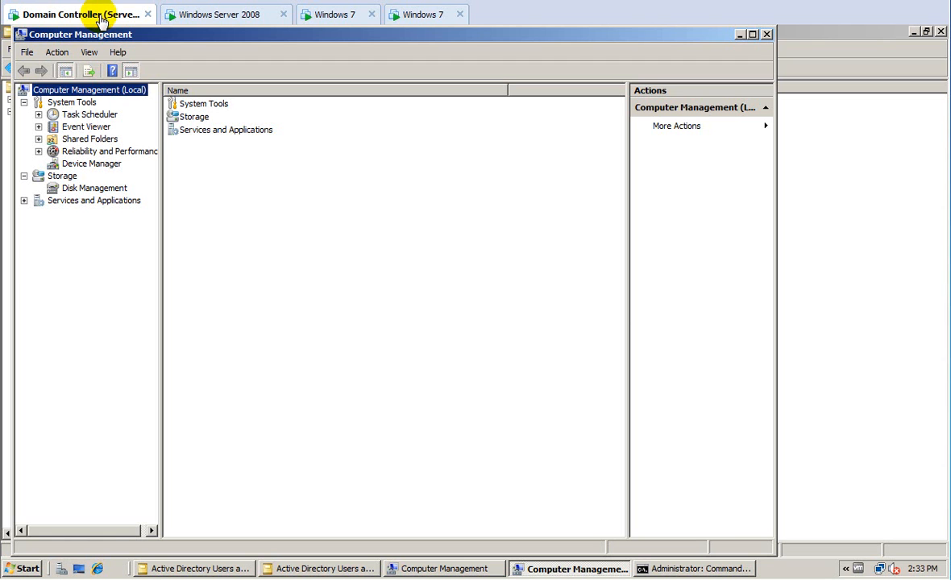
click(219, 19)
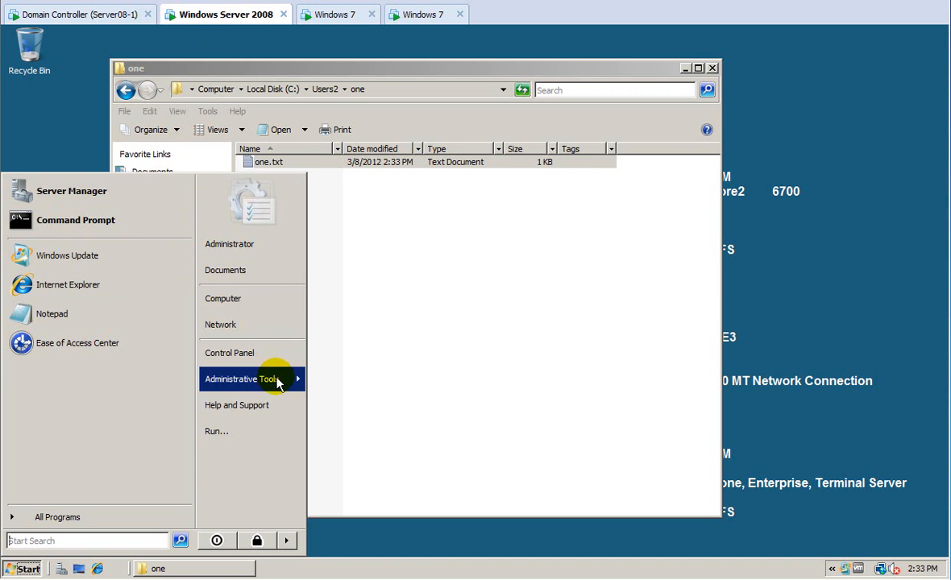
Open and close Computer Management on the member server, then go to the domain controller.
right_click(279, 384)
click(279, 381)
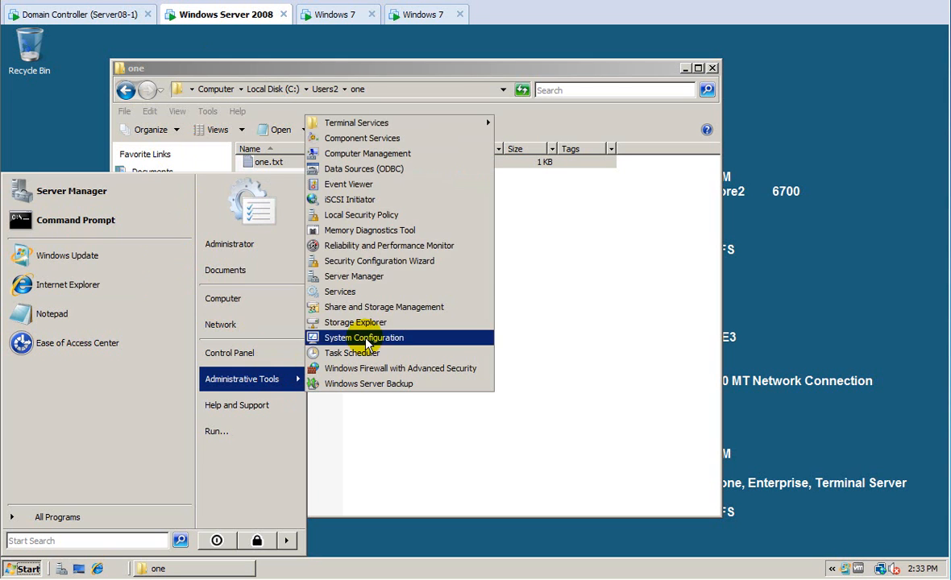
click(380, 154)
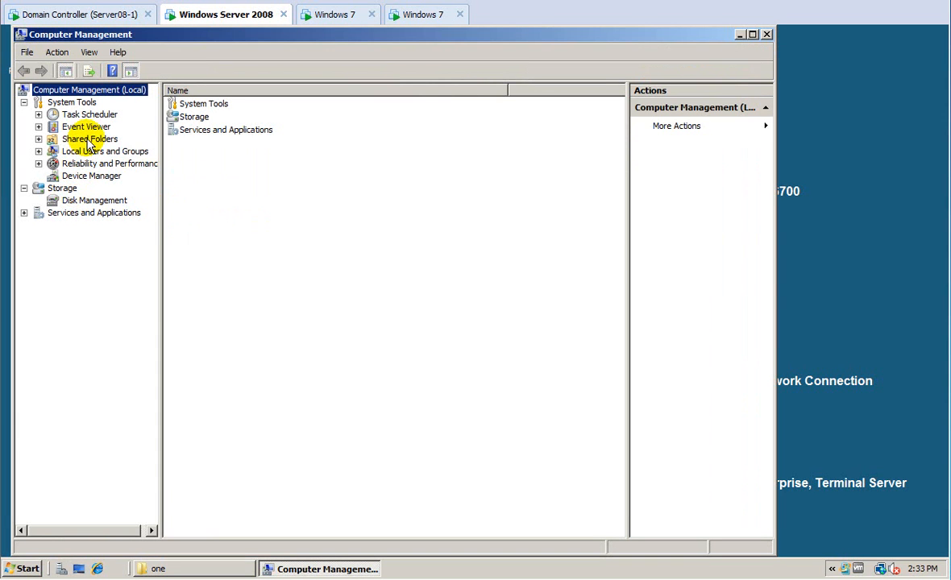
click(767, 36)
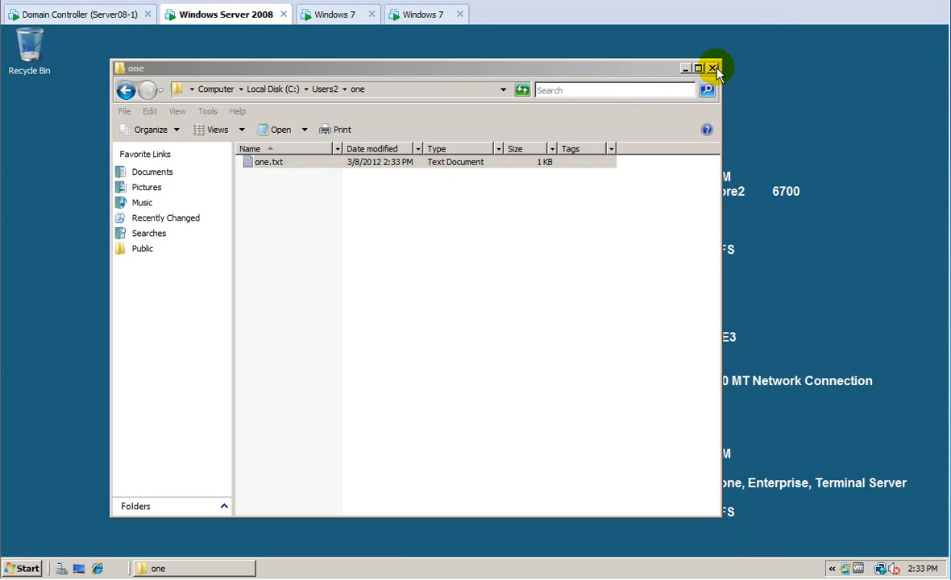
click(119, 15)
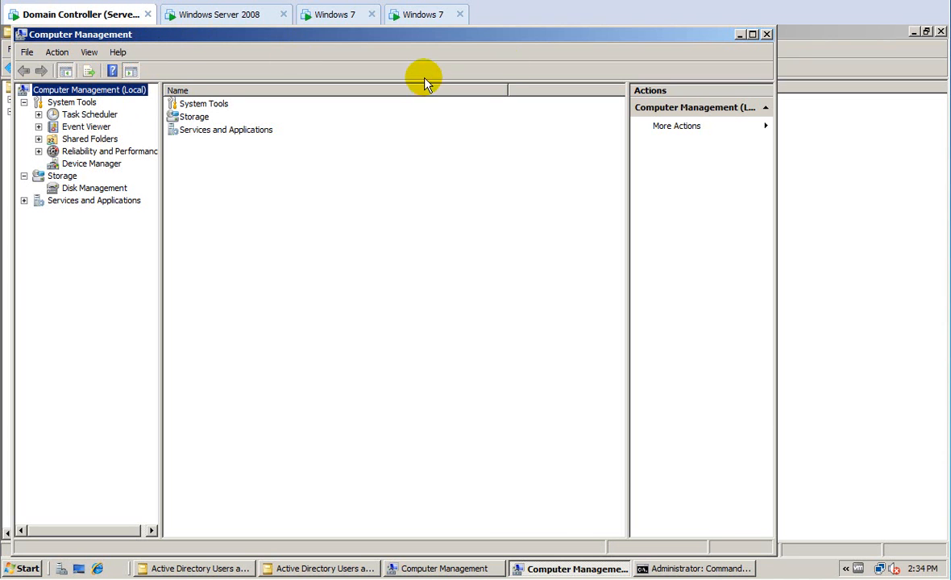
Close Computer Management and both Active Directory Users and Computers windows.
click(767, 35)
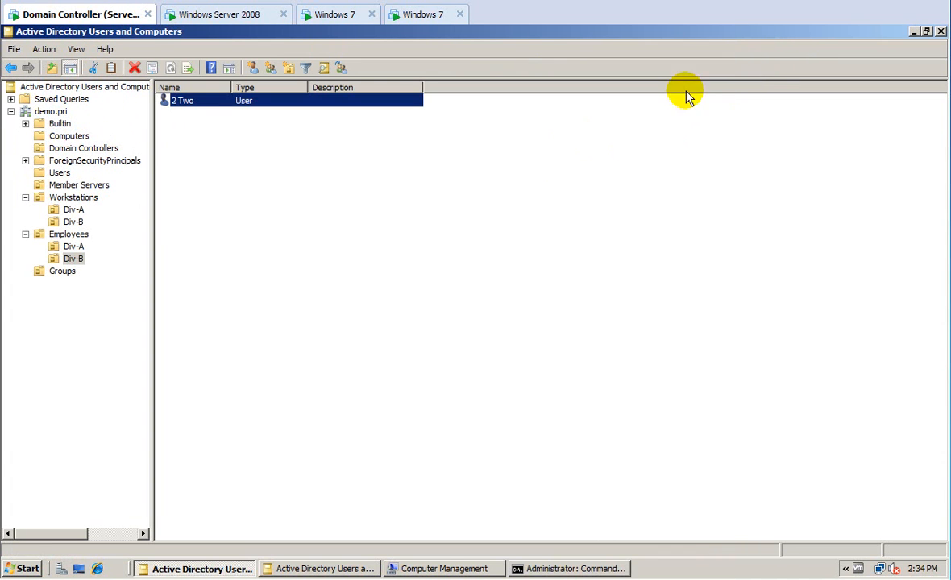
click(940, 33)
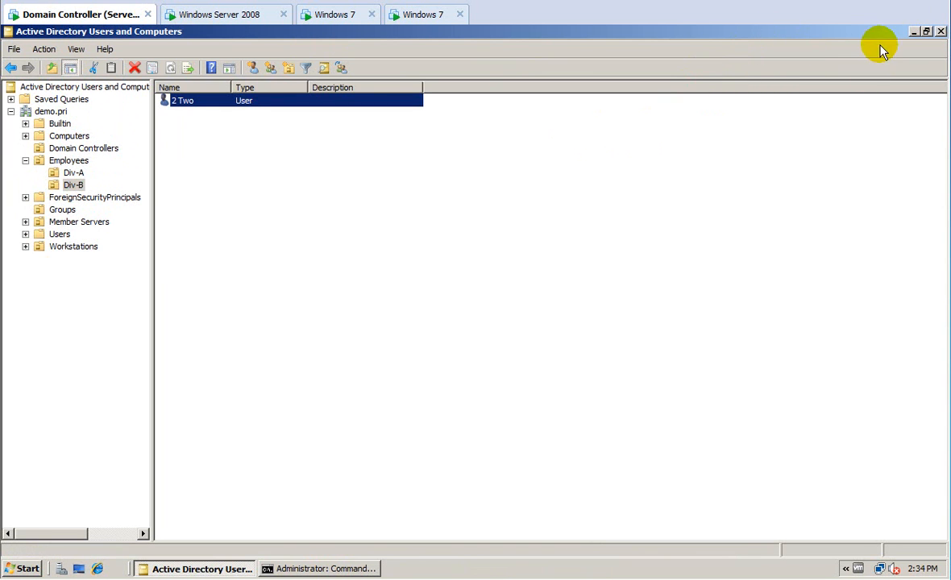
click(941, 31)
Launch the DHCP console from Administrative Tools and maximize it.
click(26, 567)
mouse_move(265, 389)
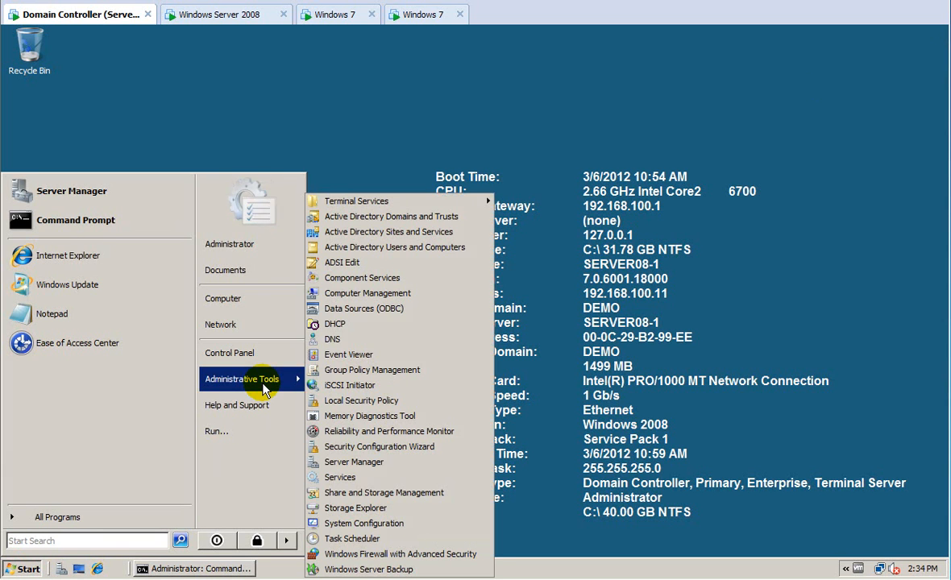
click(330, 325)
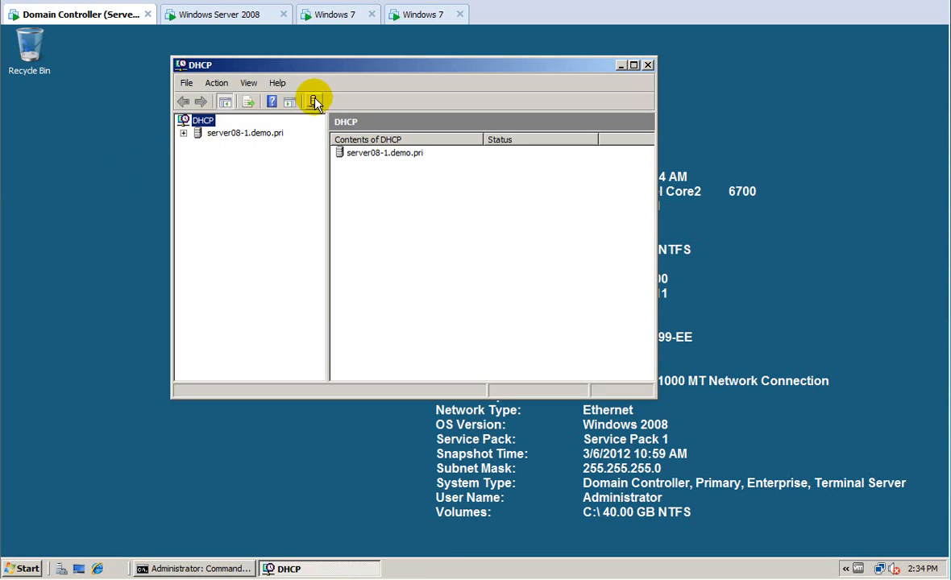
double_click(347, 67)
Expand to scope 192.168.100.0 and review its options (router 192.168.100.1, DNS 192.168.100.11, demo.pri).
click(11, 99)
click(25, 112)
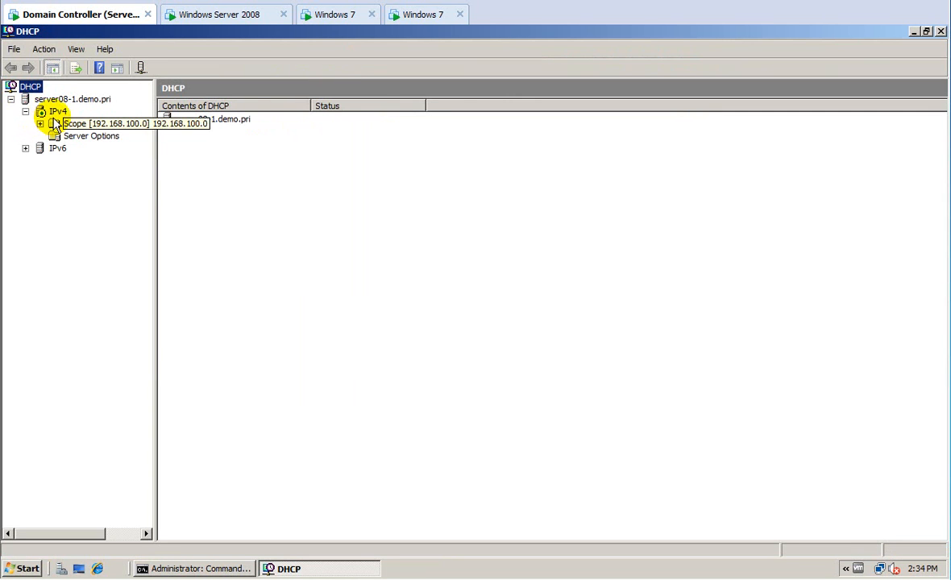
double_click(64, 126)
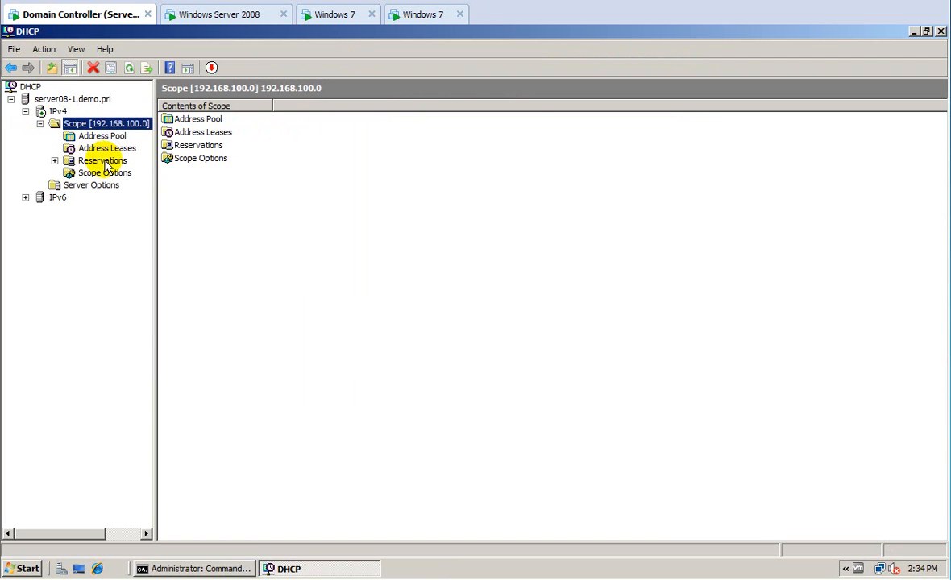
click(112, 173)
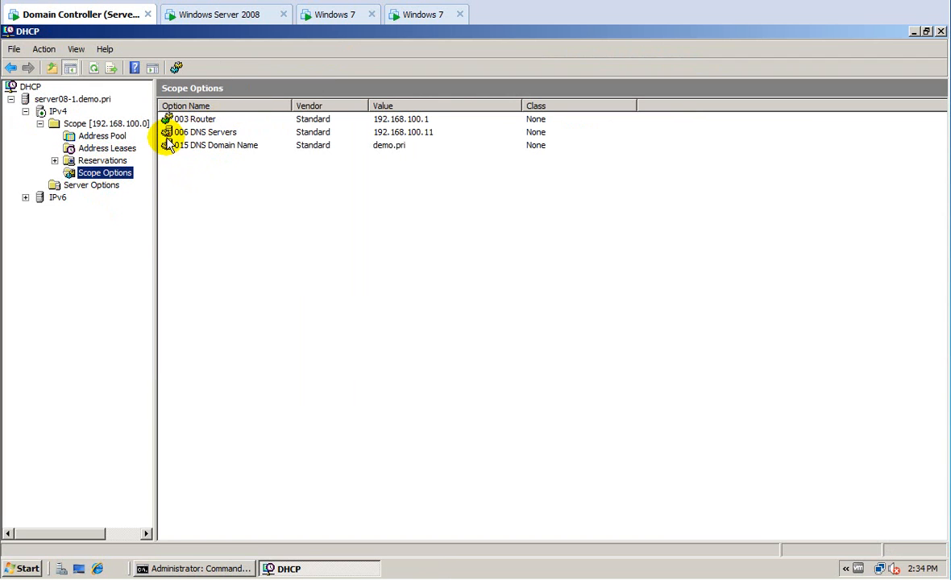
click(94, 185)
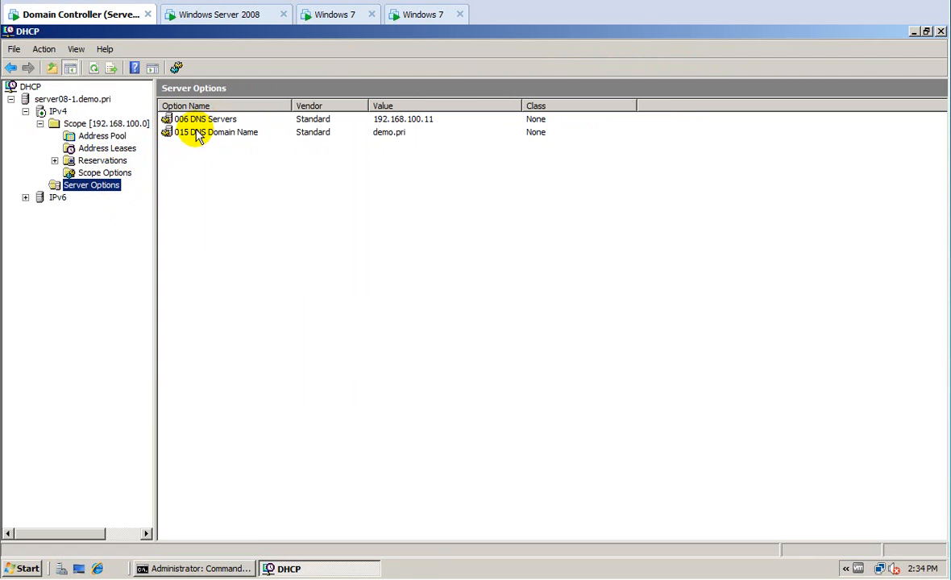
click(87, 174)
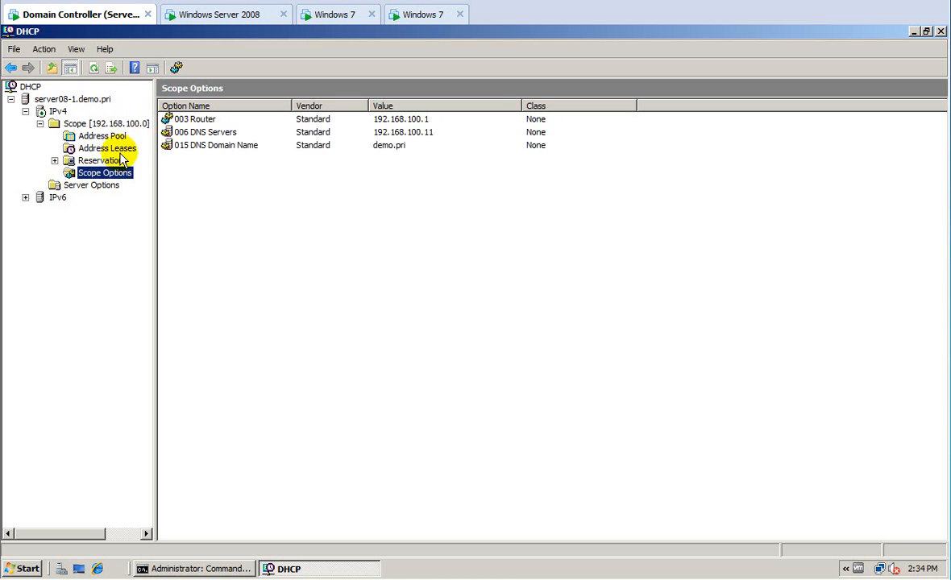
click(96, 124)
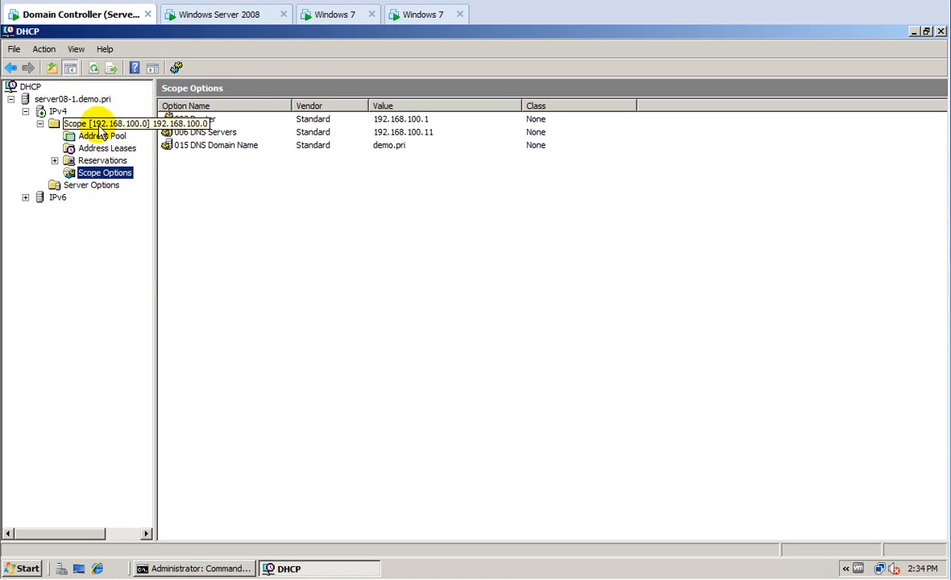
right_click(97, 125)
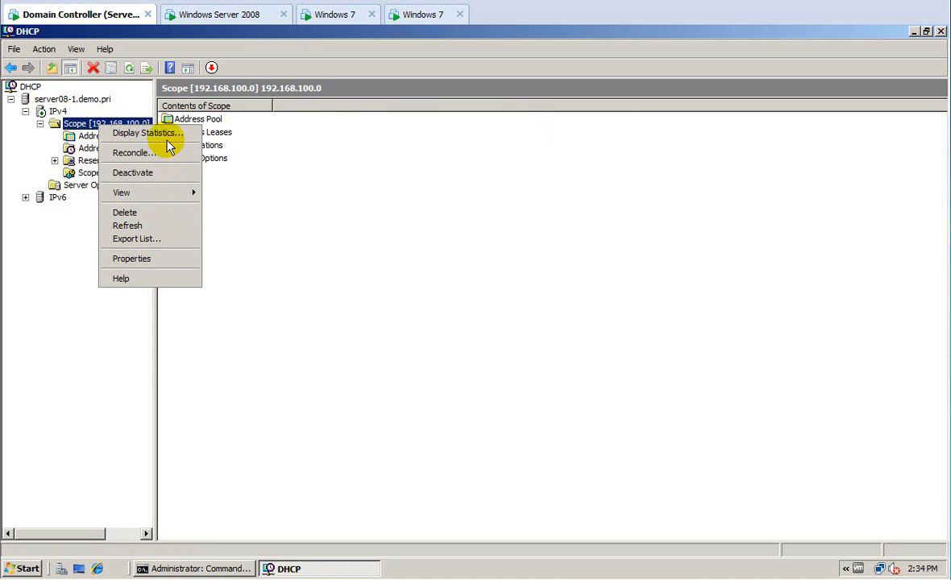
View scope statistics, then review scope properties (range .100–.254, 6-day lease, DNS tab) and cancel.
click(168, 143)
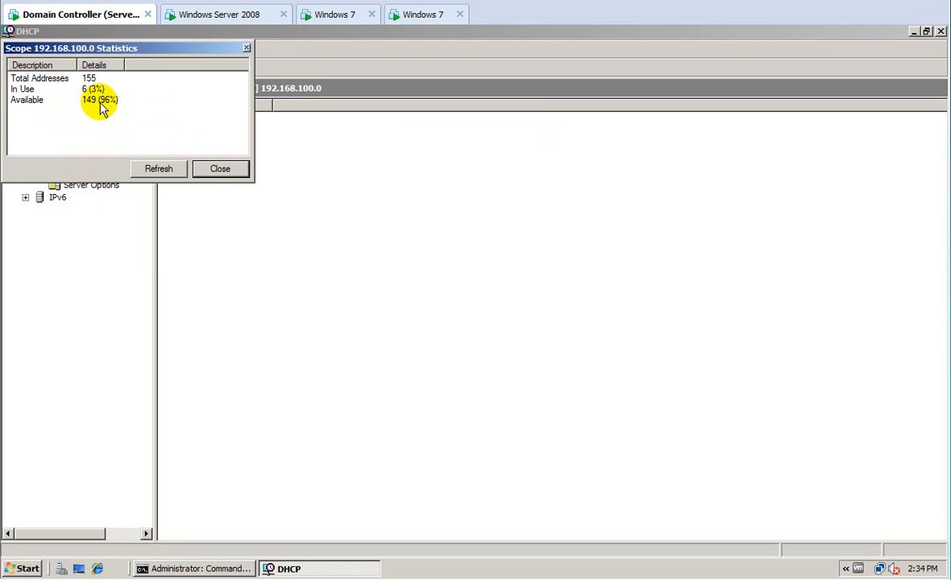
click(215, 169)
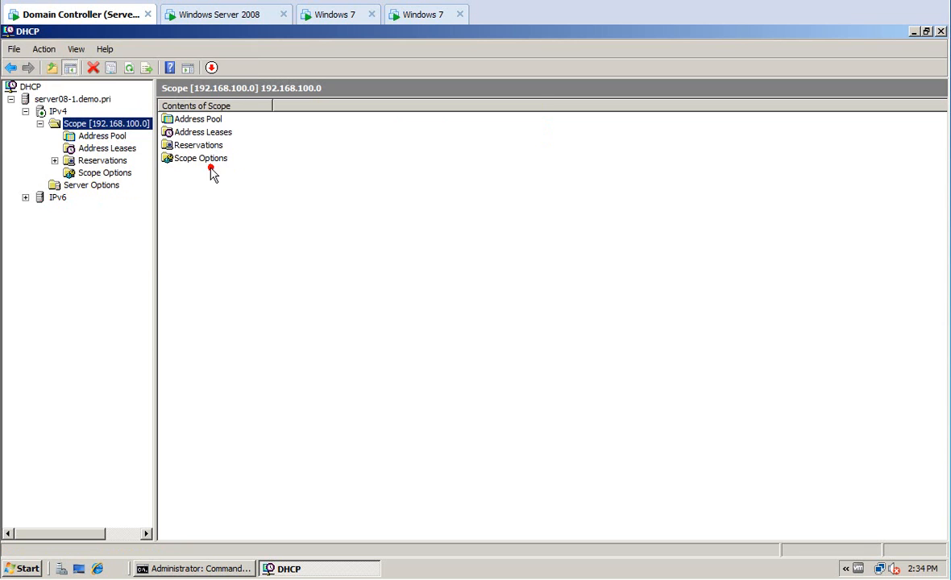
right_click(112, 124)
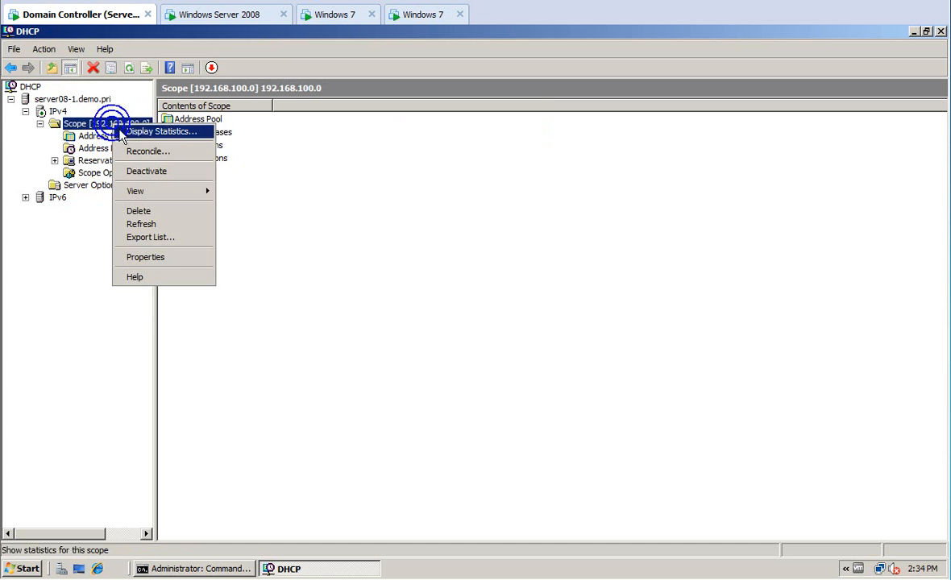
click(155, 257)
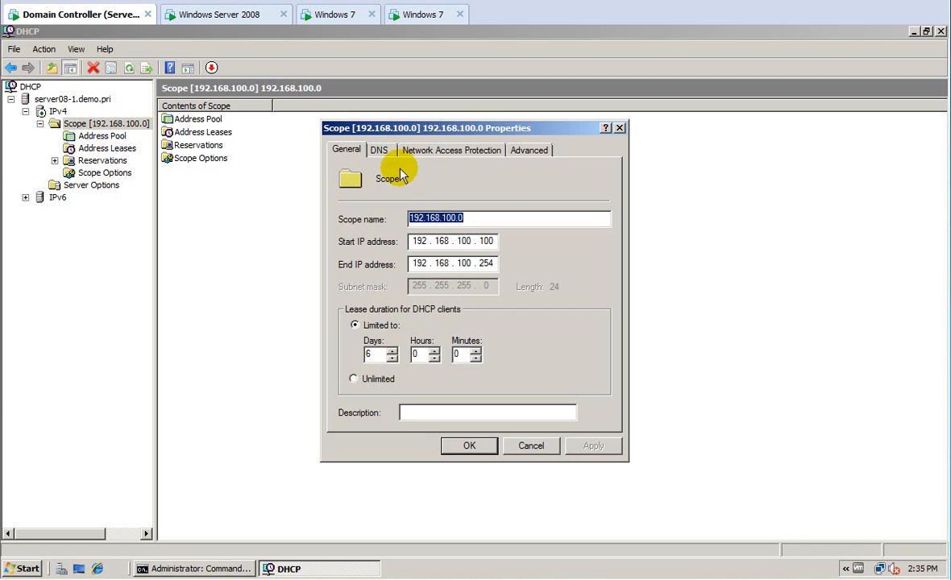
click(378, 150)
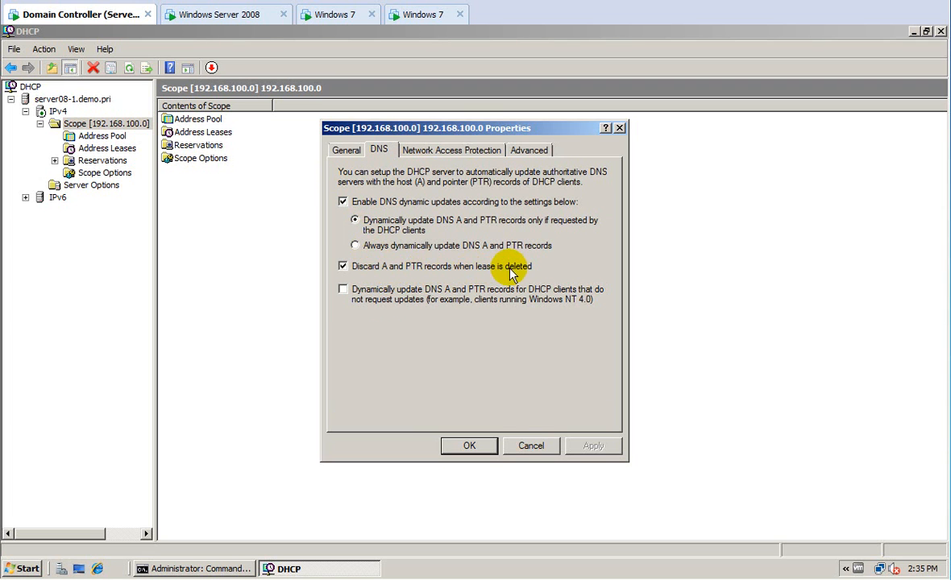
click(534, 448)
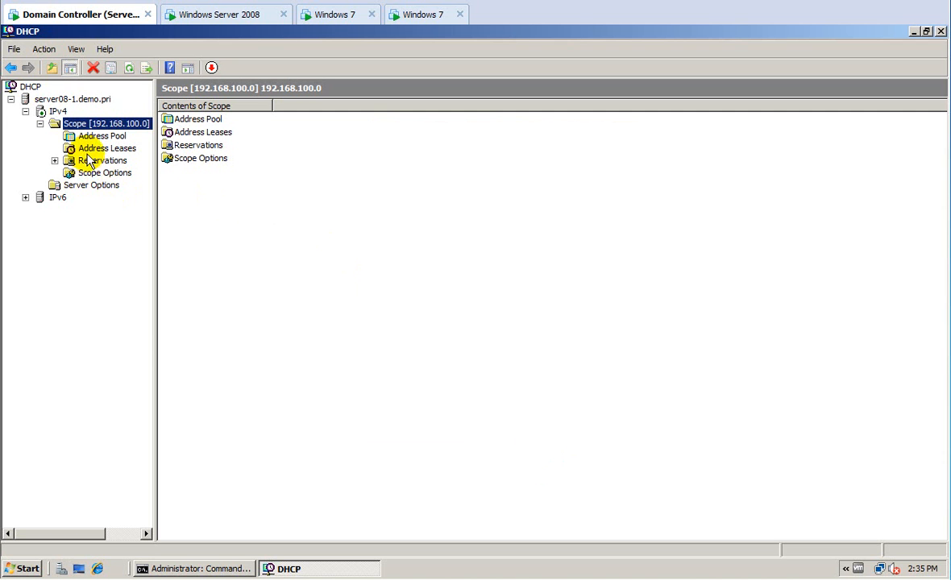
Browse the scope's Address Pool and contents, ending on its Reservations page.
right_click(100, 131)
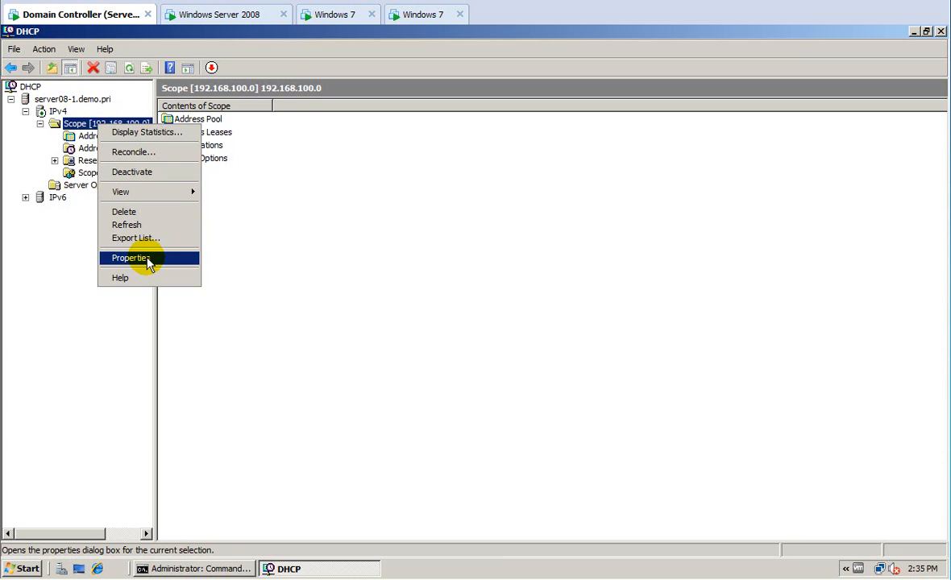
click(89, 161)
click(90, 136)
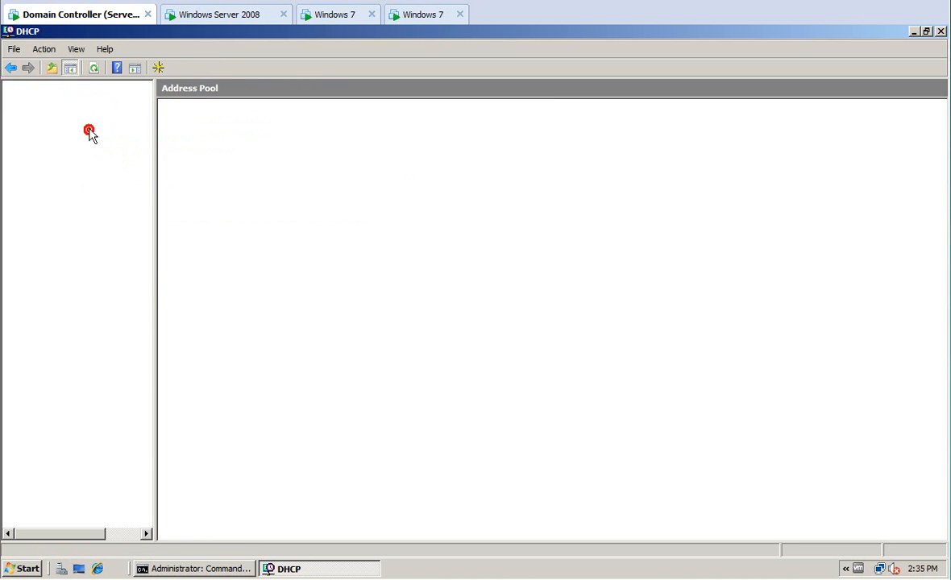
click(89, 123)
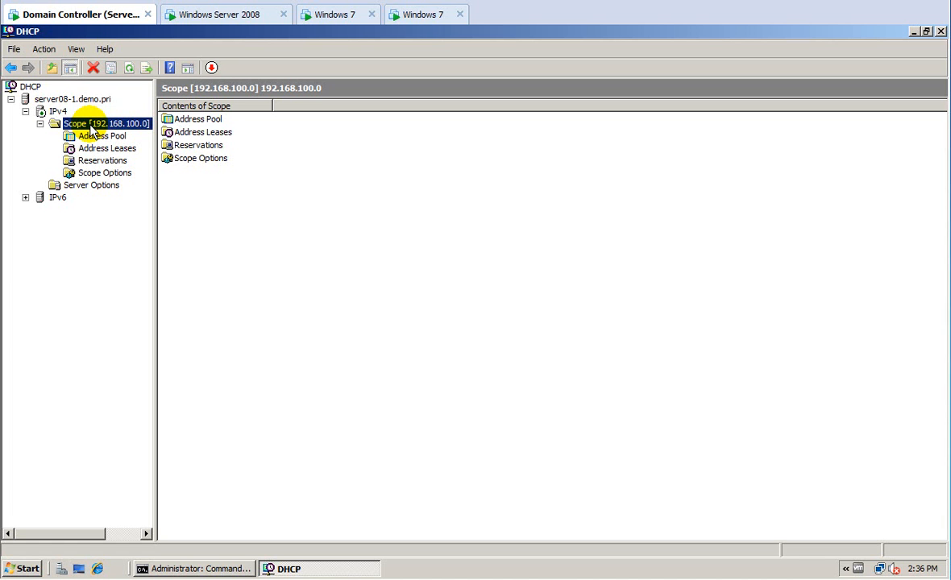
click(97, 161)
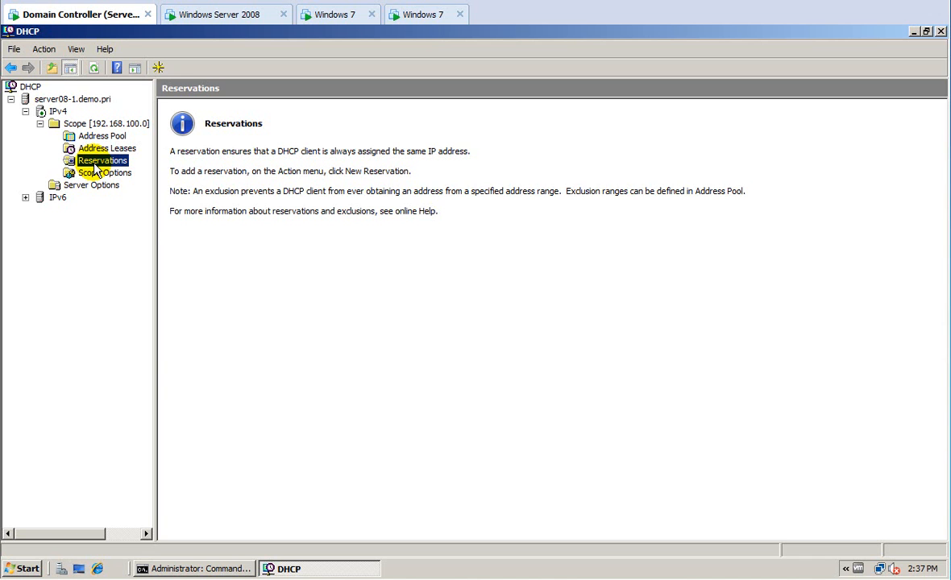
right_click(95, 168)
click(104, 173)
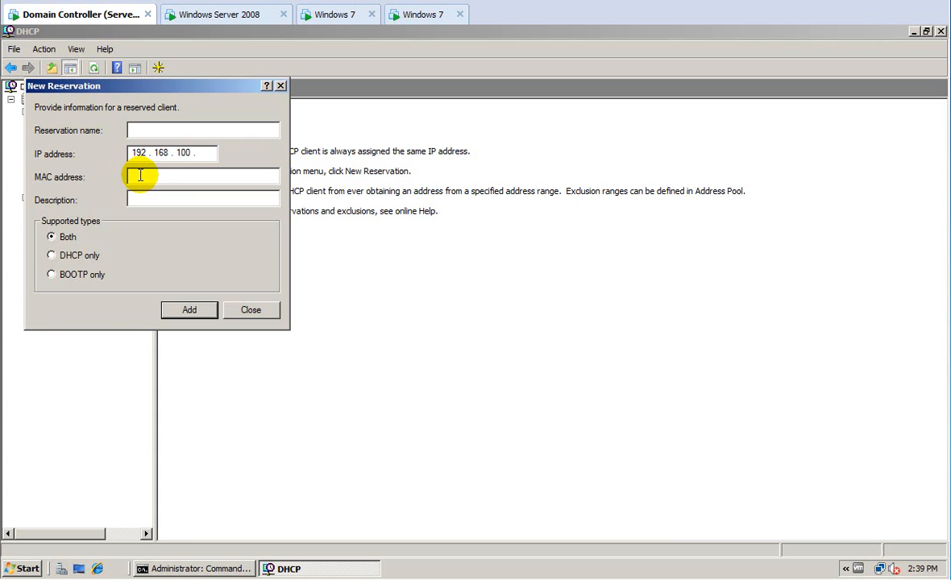
click(250, 310)
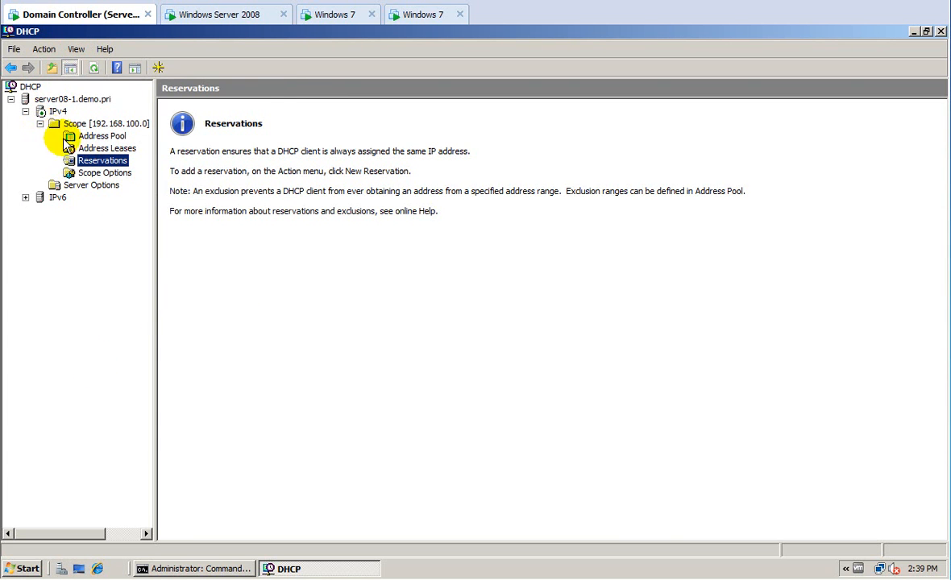
List the six leases (.100–.105, W7-1 and W7-2) and select 192.168.100.102.
click(91, 150)
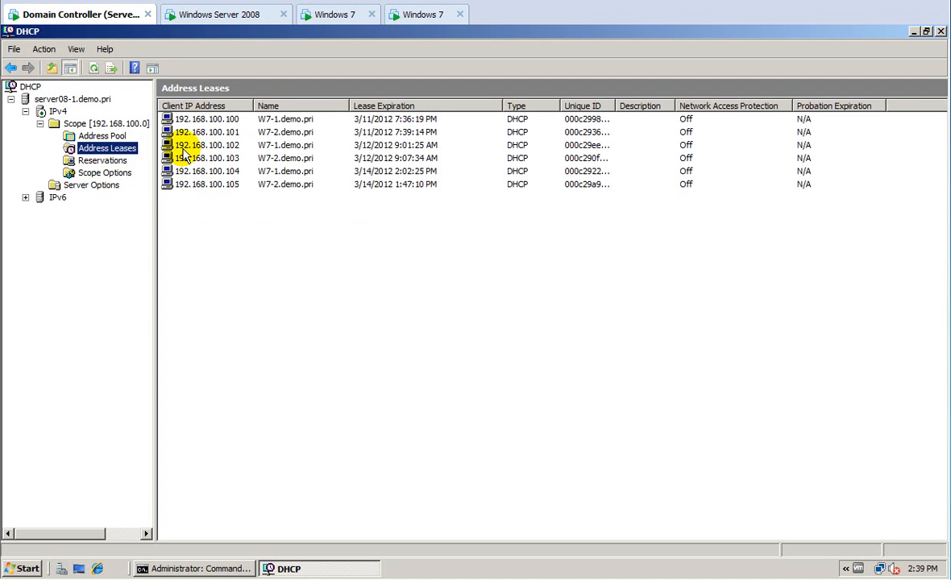
click(184, 149)
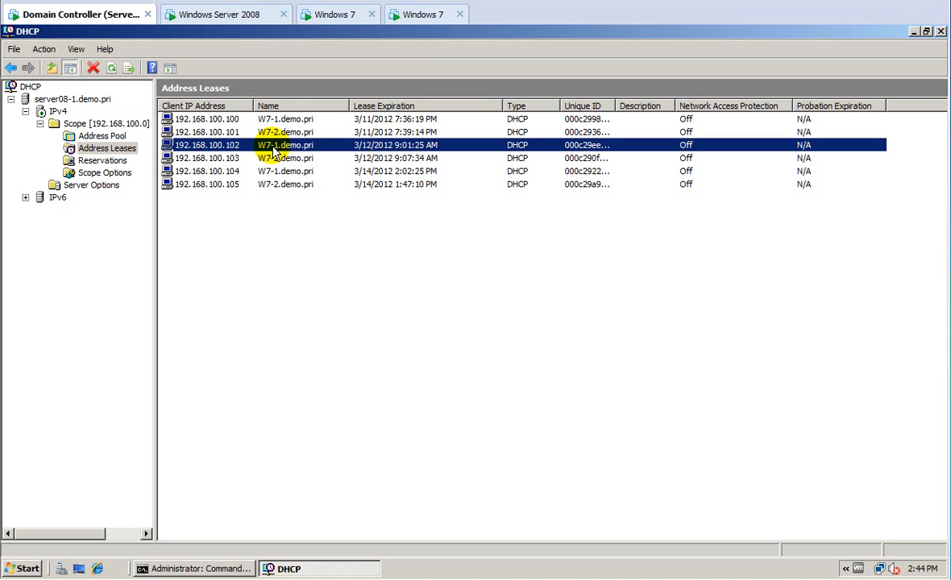
Launch Computer Management from Administrative Tools on the domain controller and bring up Shared Folders actions.
click(27, 568)
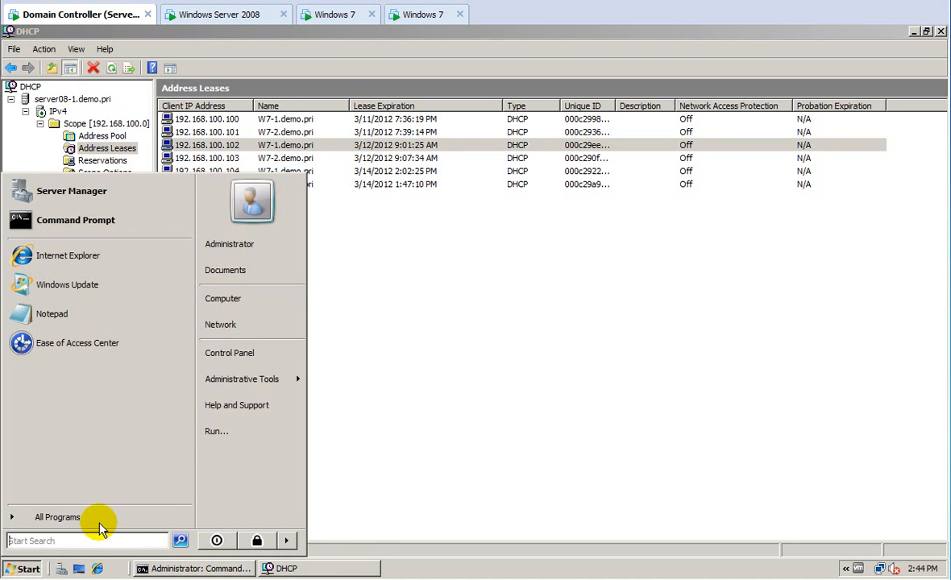
mouse_move(262, 382)
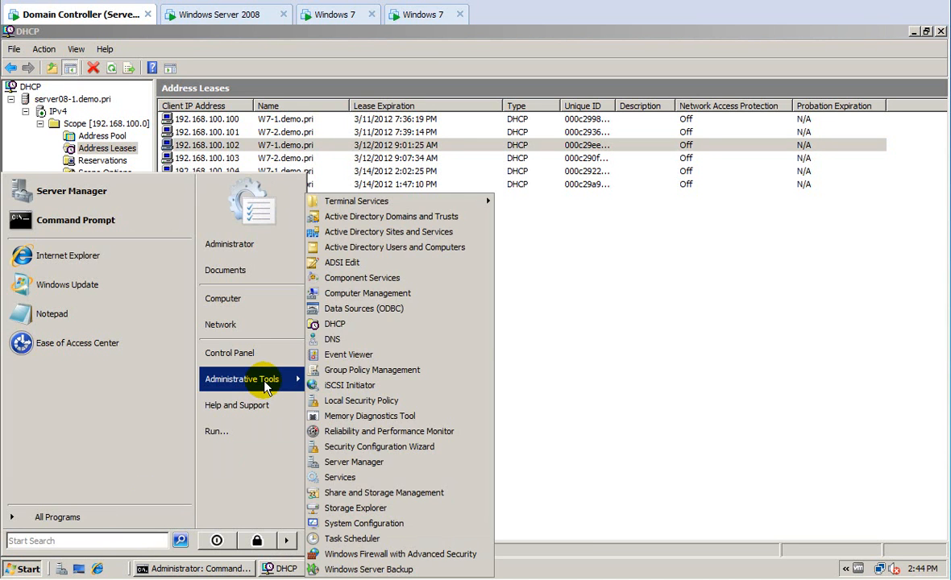
right_click(361, 297)
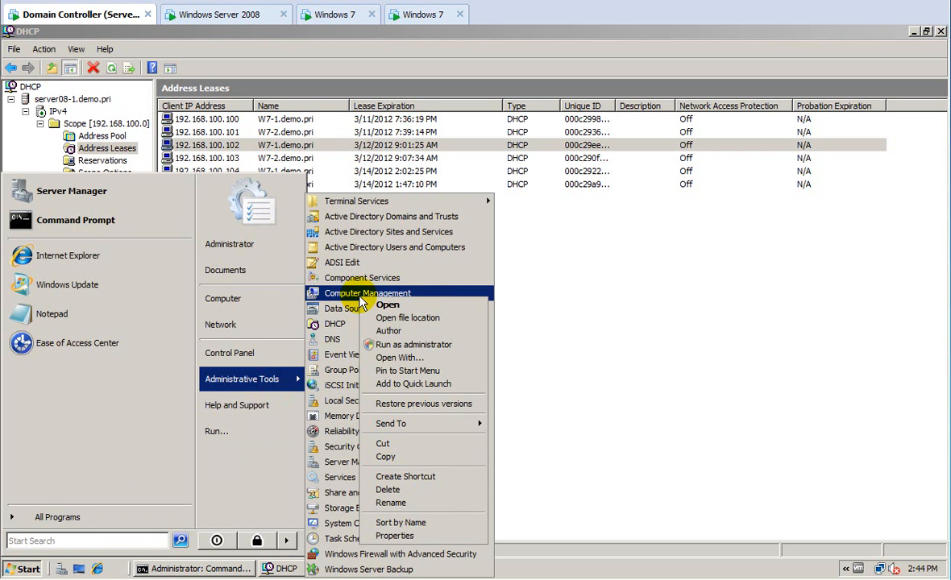
click(355, 296)
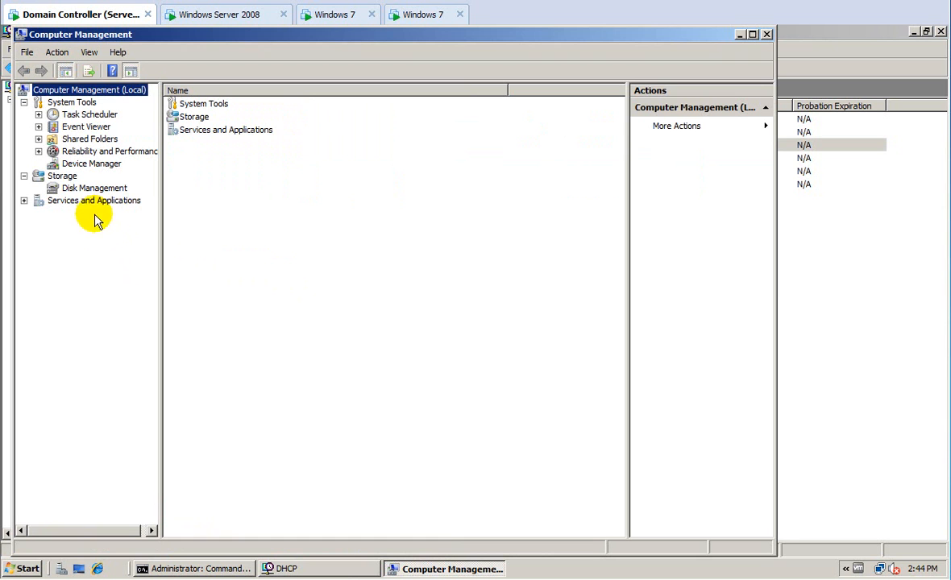
right_click(79, 144)
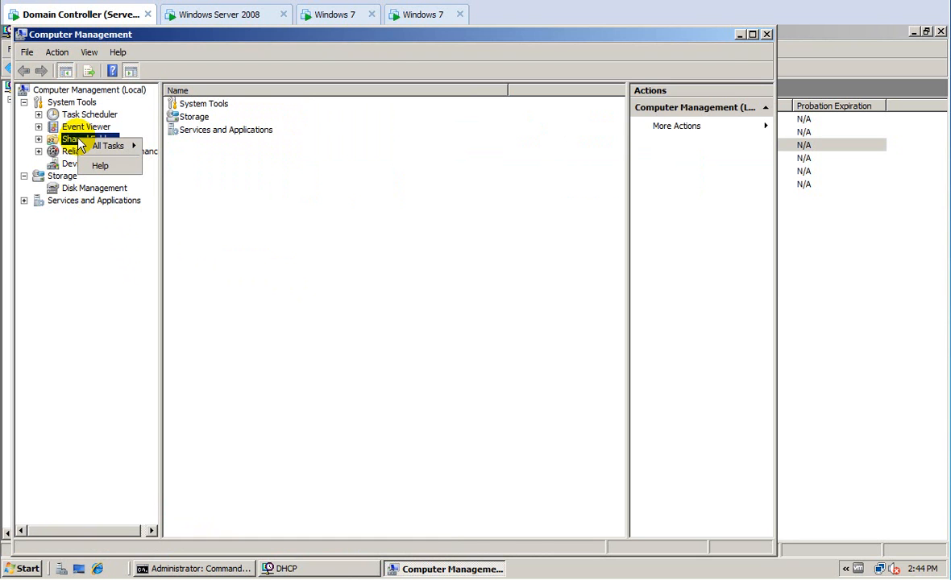
Switch to the SRV-2 server and close its open folder window.
click(212, 16)
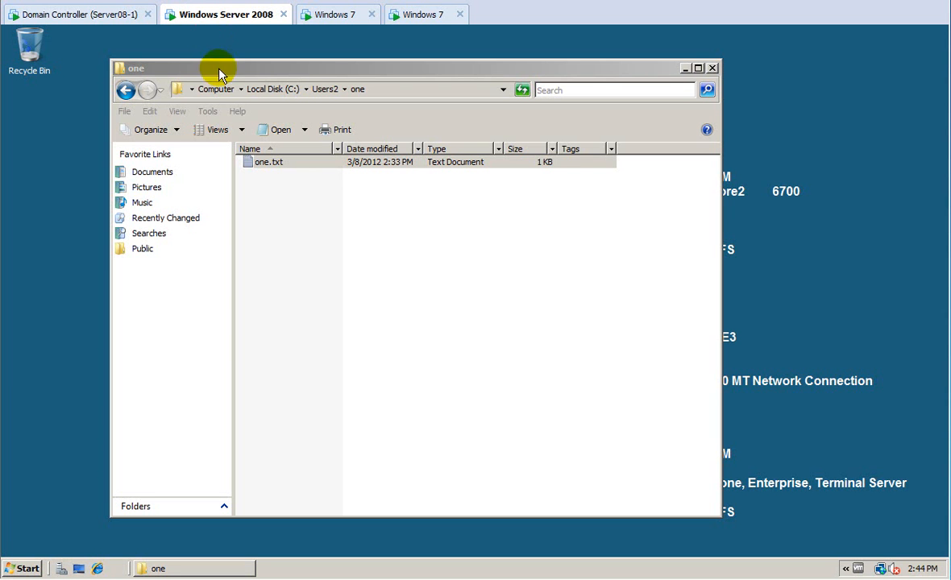
click(713, 68)
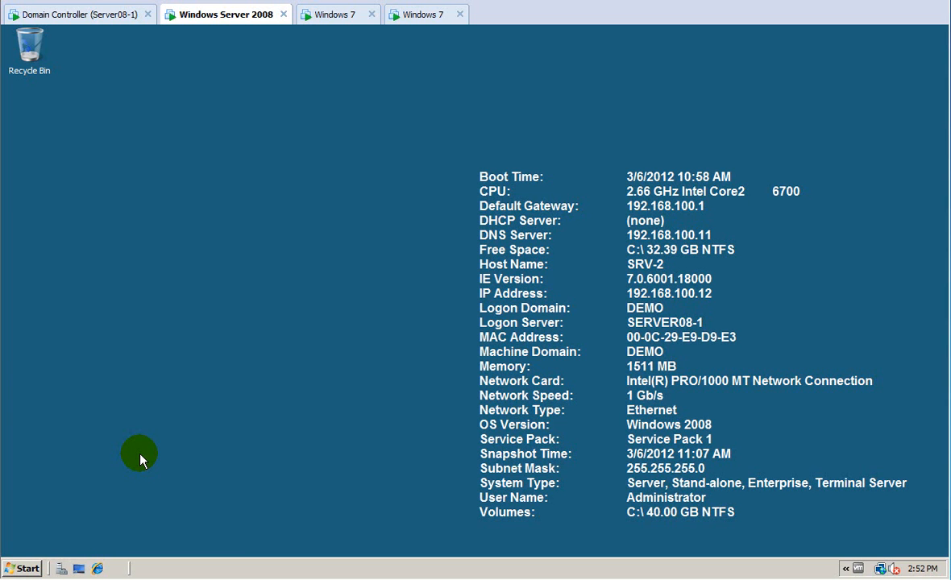
Start Computer Management on SRV-2 from Administrative Tools.
click(22, 569)
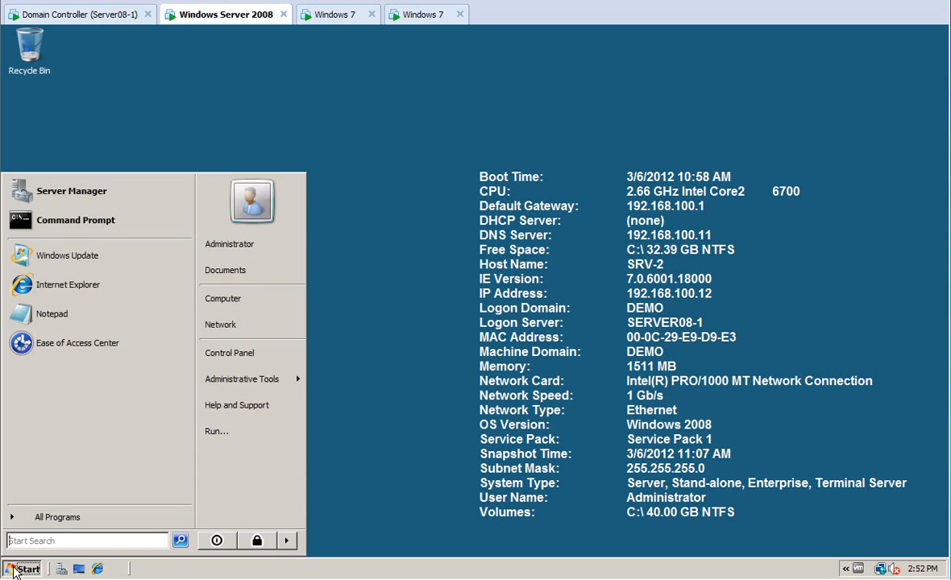
mouse_move(255, 390)
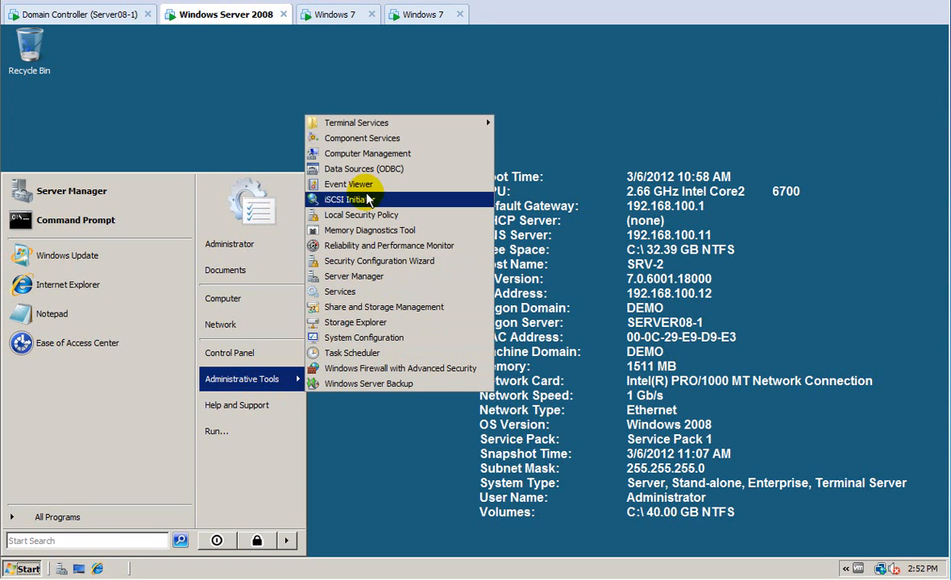
right_click(355, 155)
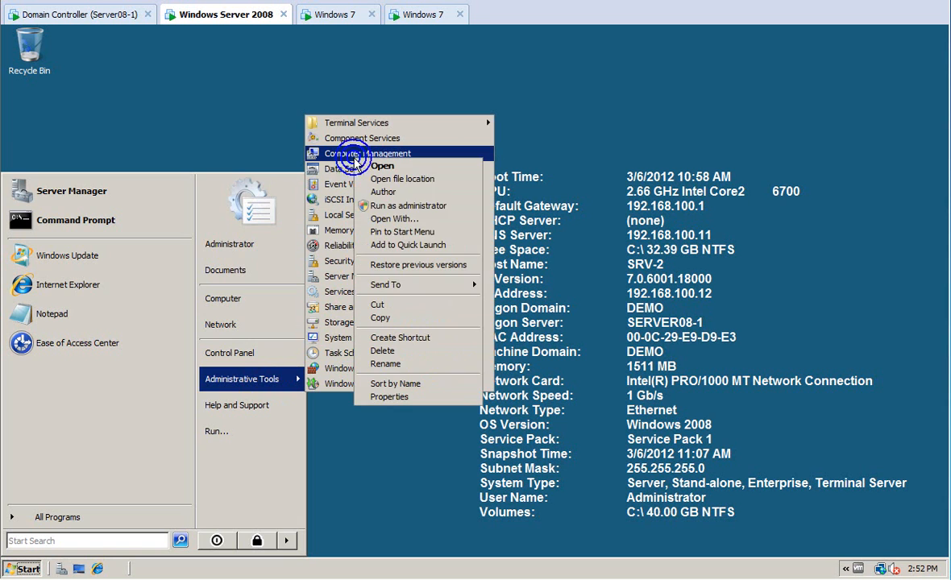
key(Escape)
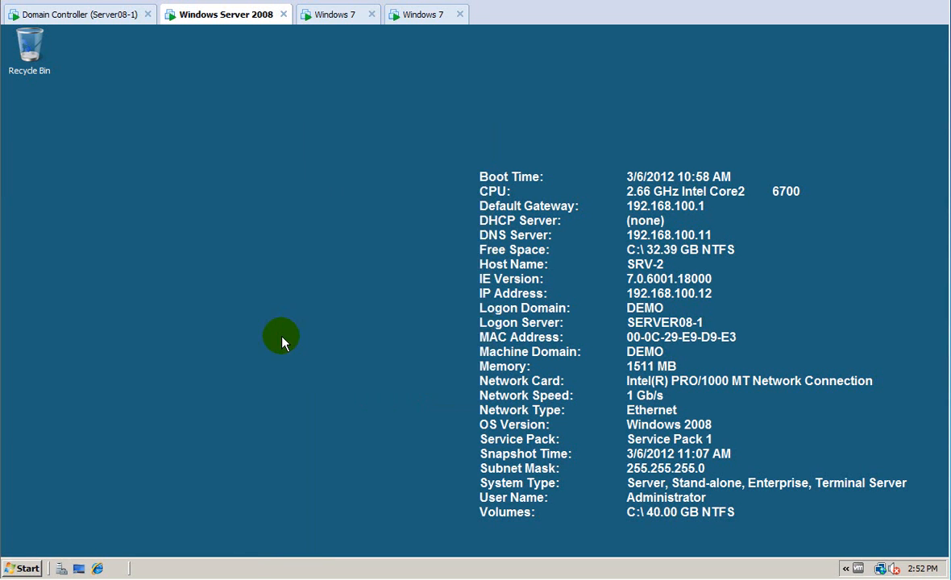
click(586, 539)
click(25, 568)
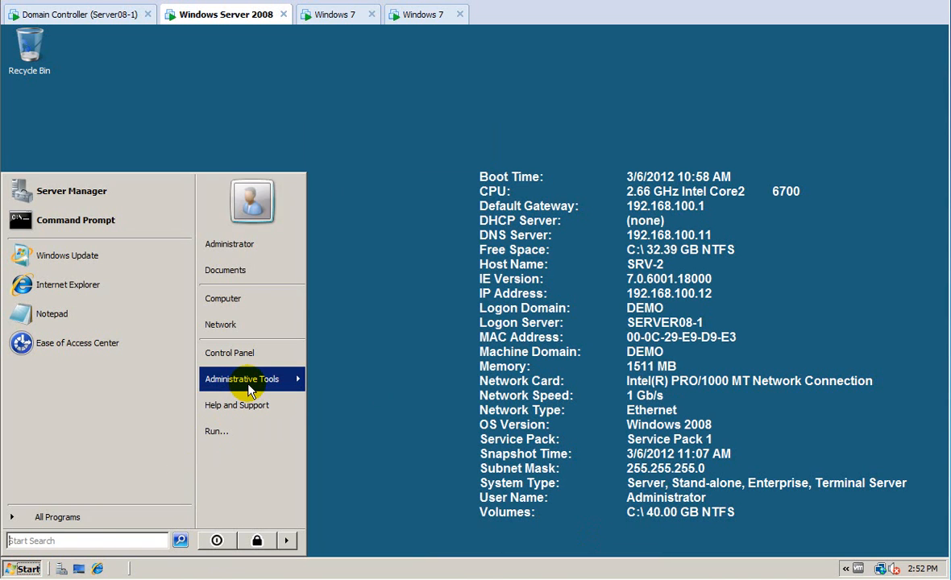
mouse_move(241, 380)
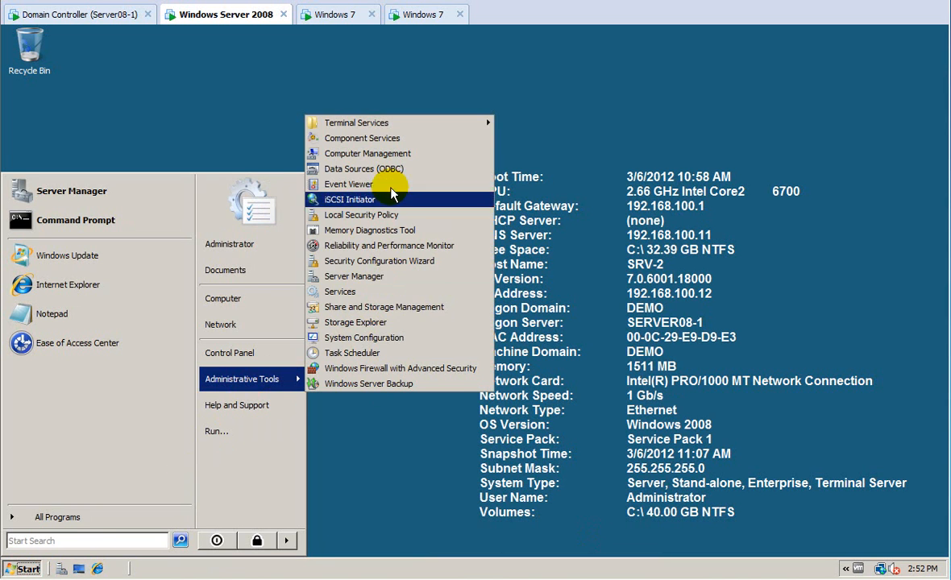
click(374, 153)
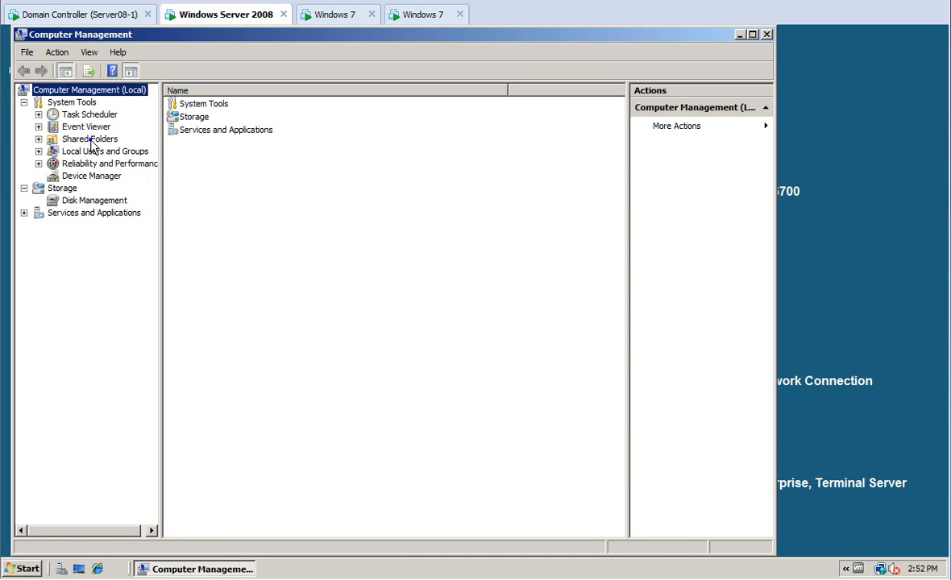
Enable shadow copies on C:\, producing a first copy dated 3/8/2012 2:52 PM.
right_click(91, 142)
mouse_move(121, 150)
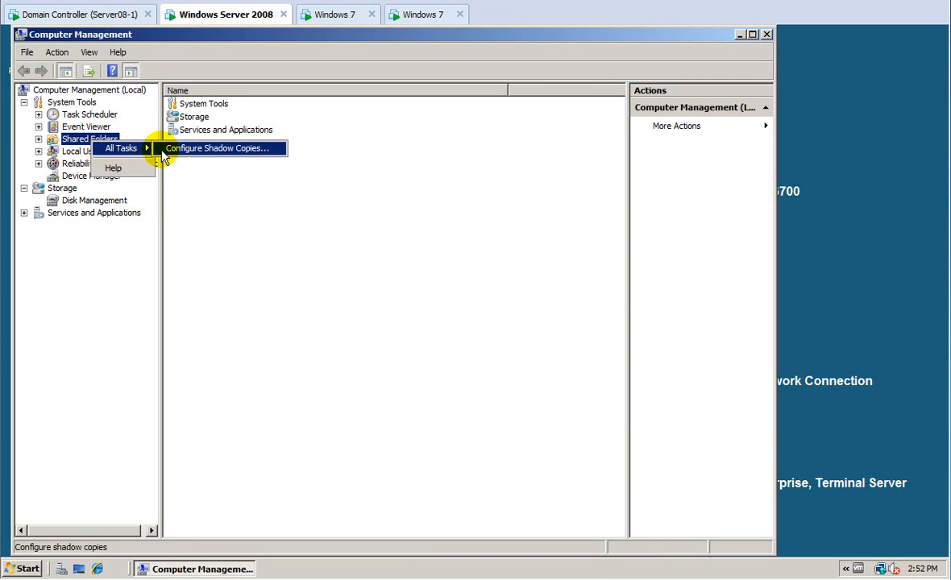
click(185, 149)
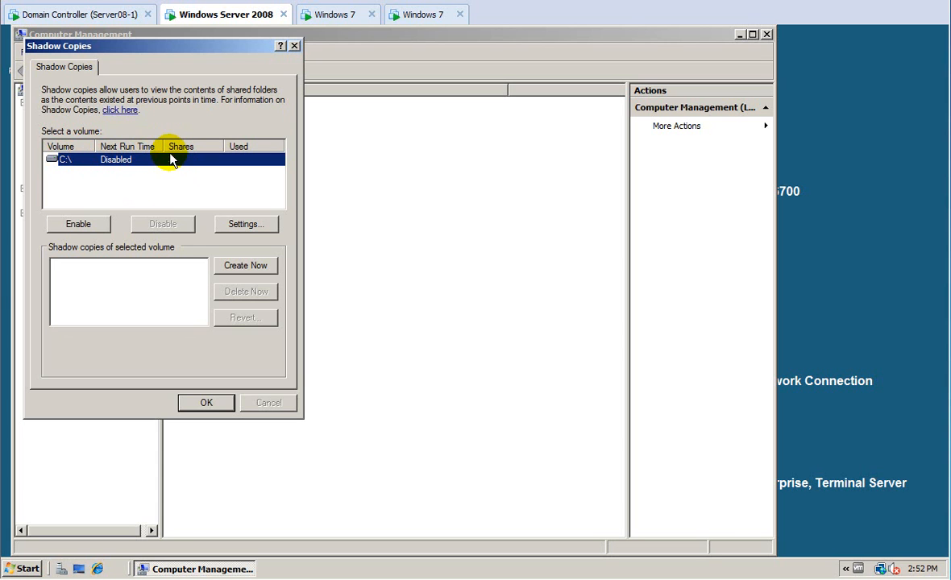
click(74, 225)
click(132, 308)
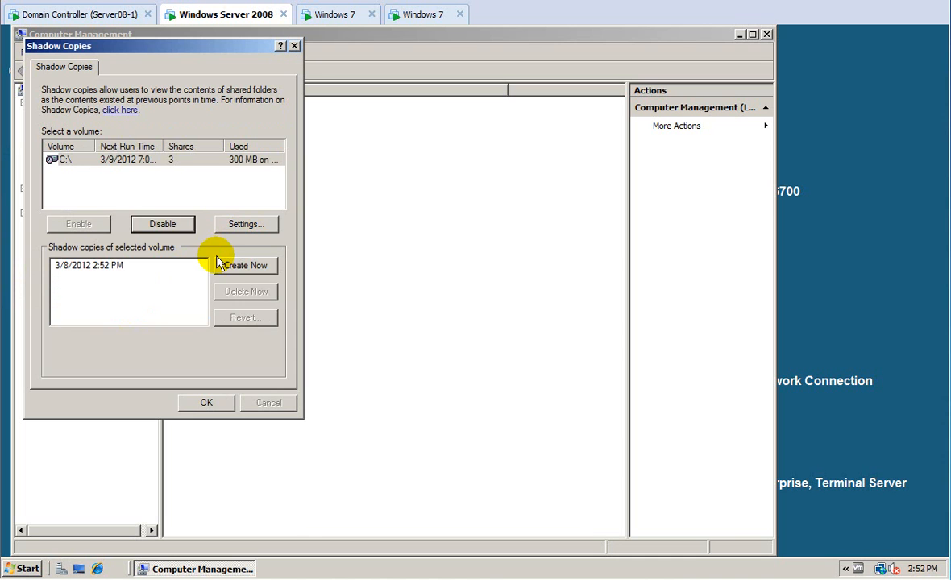
Bring up the C:\ shadow copy schedule showing weekly 7:00 AM Monday–Friday.
click(245, 225)
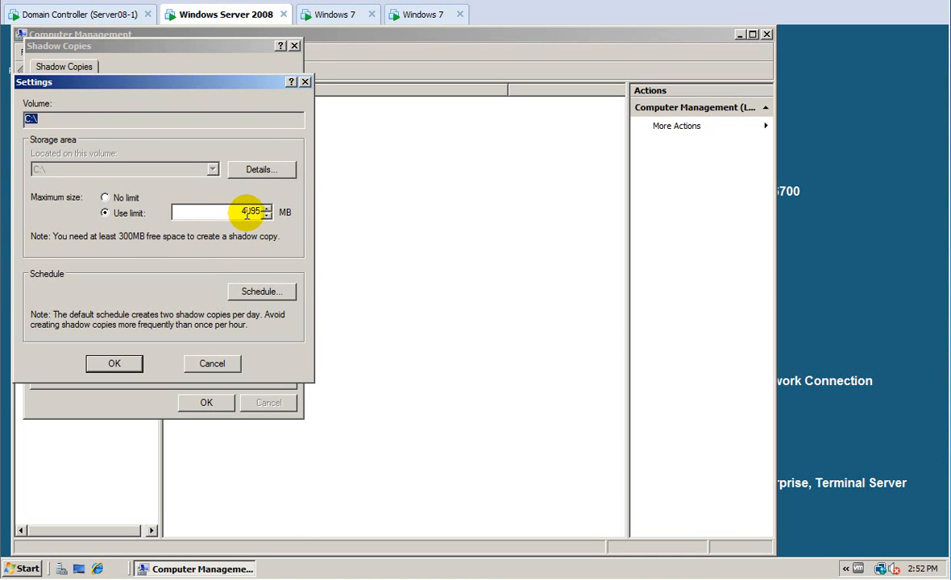
click(263, 295)
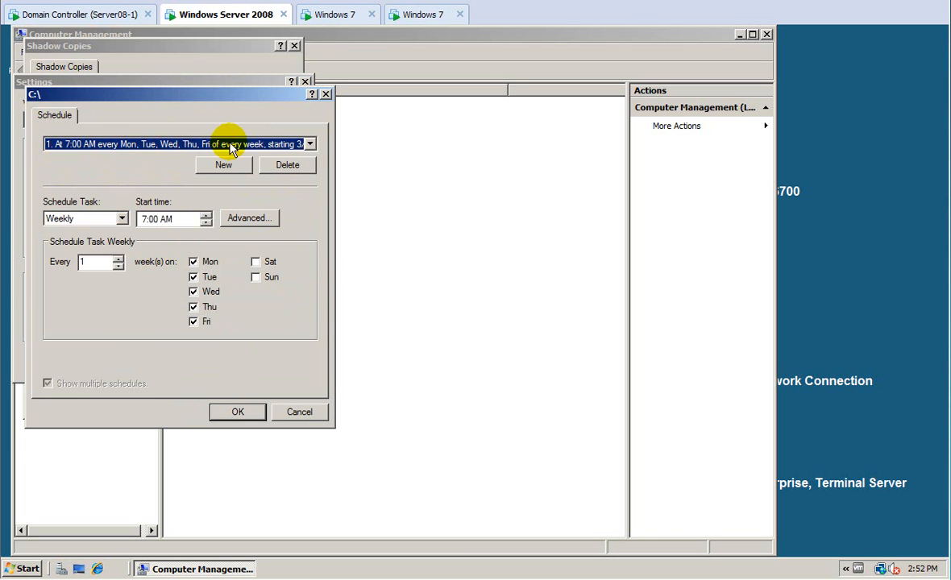
click(241, 414)
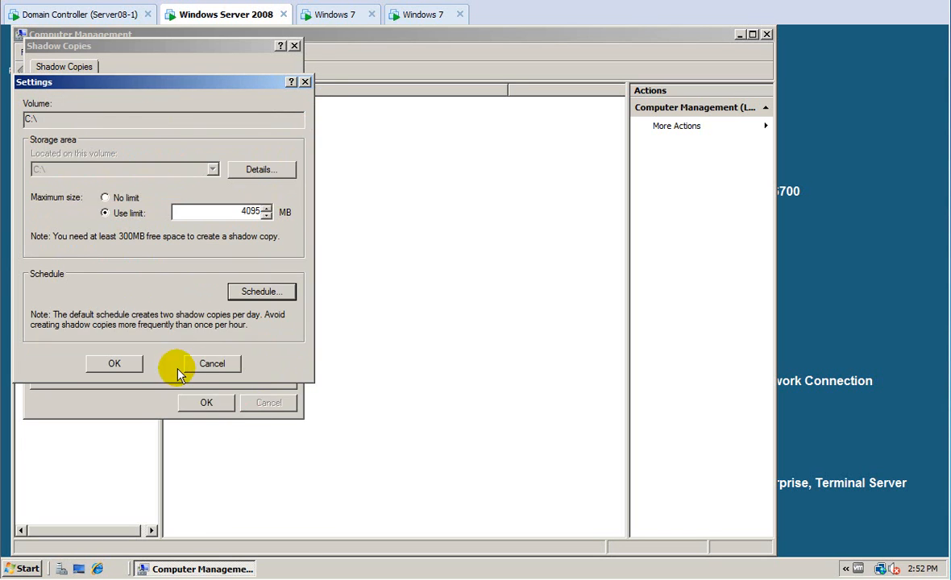
click(117, 363)
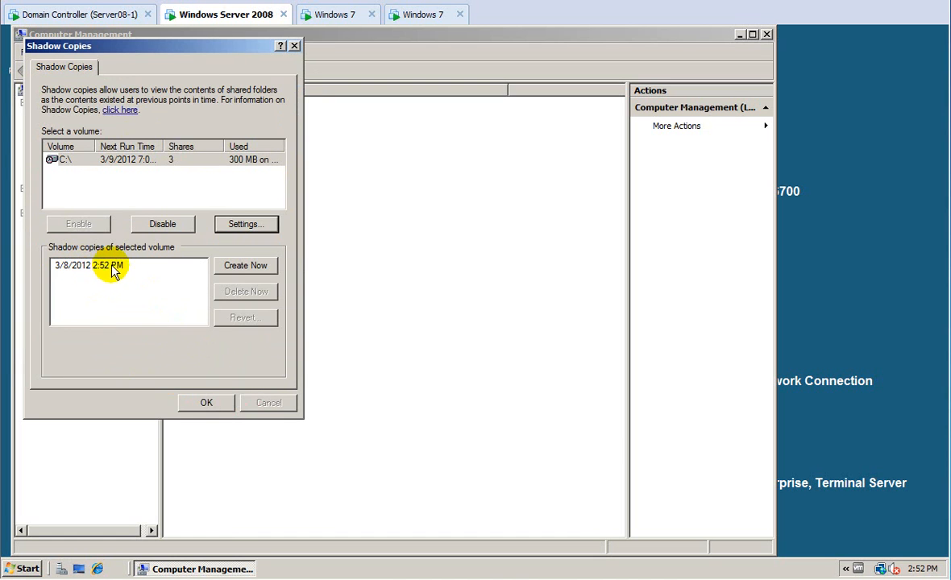
click(242, 228)
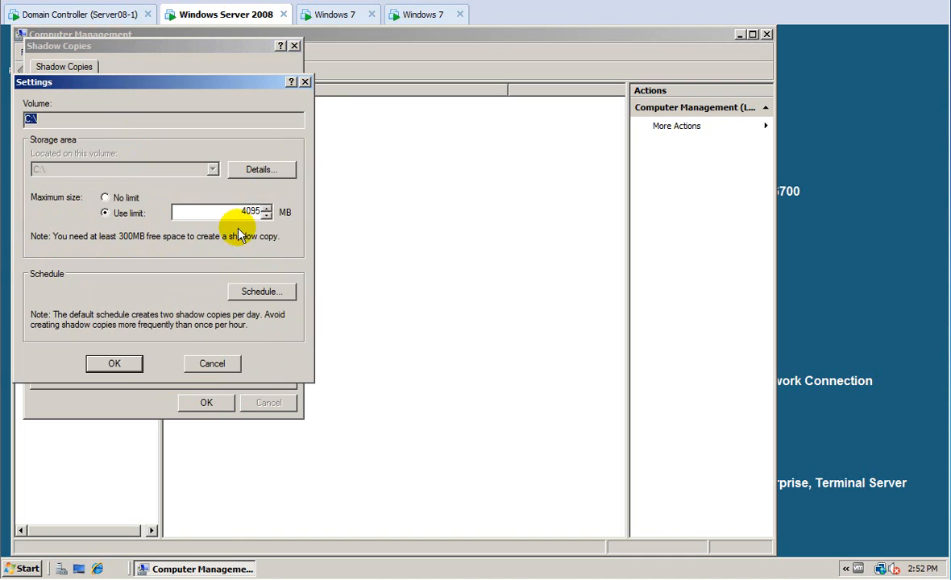
click(255, 291)
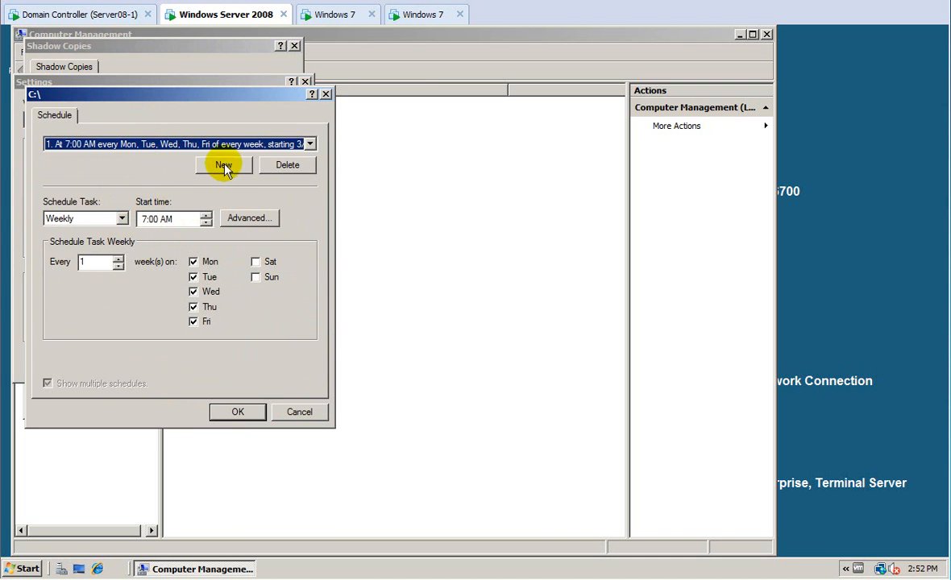
Add a new third schedule entry for the C:\ shadow copies.
click(310, 143)
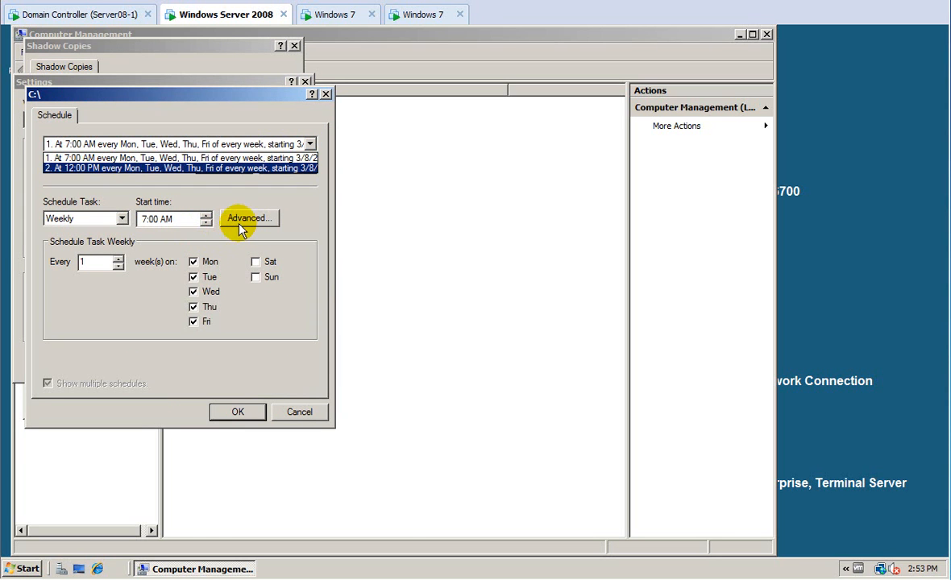
click(221, 212)
click(224, 167)
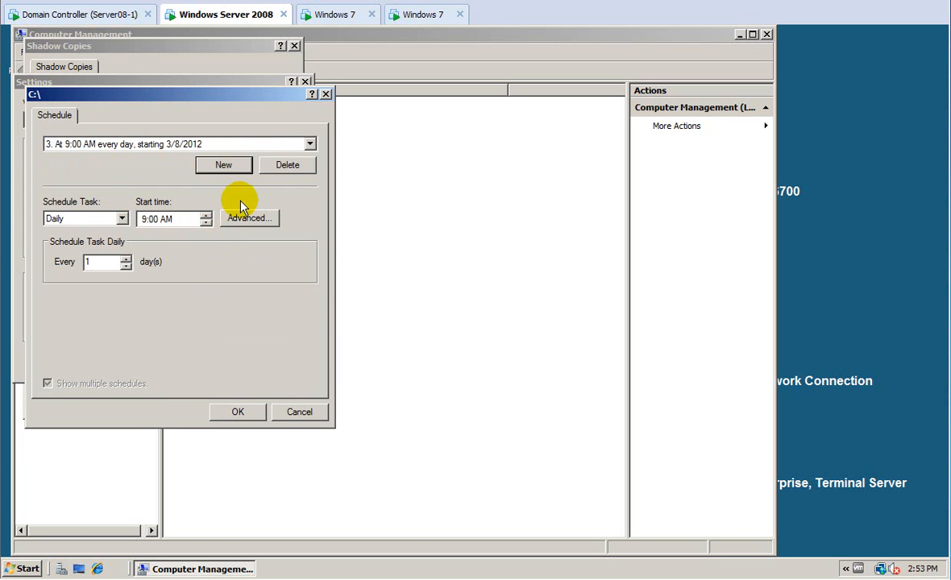
click(310, 143)
click(287, 208)
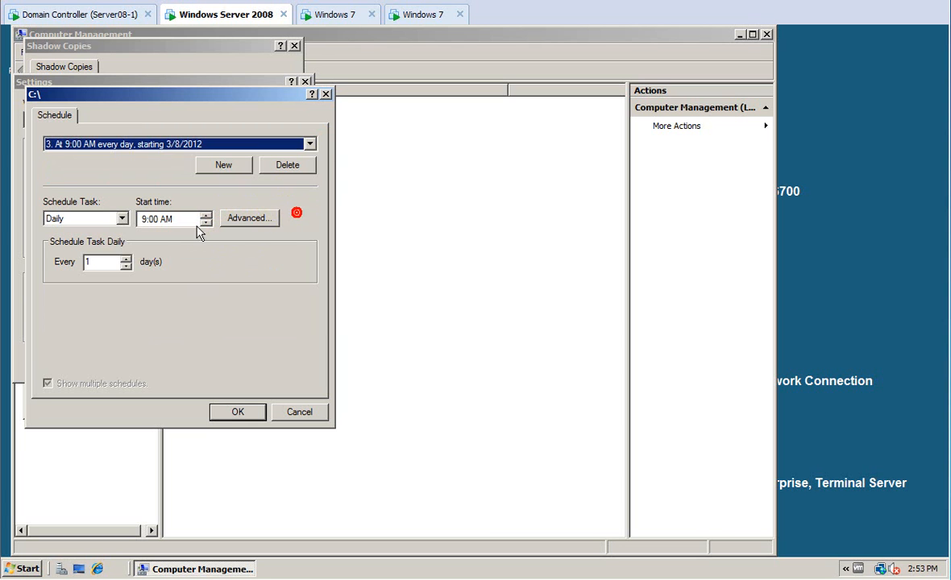
Set schedule 3 to weekly, Monday–Friday, starting at 2:55 PM.
click(121, 222)
click(64, 236)
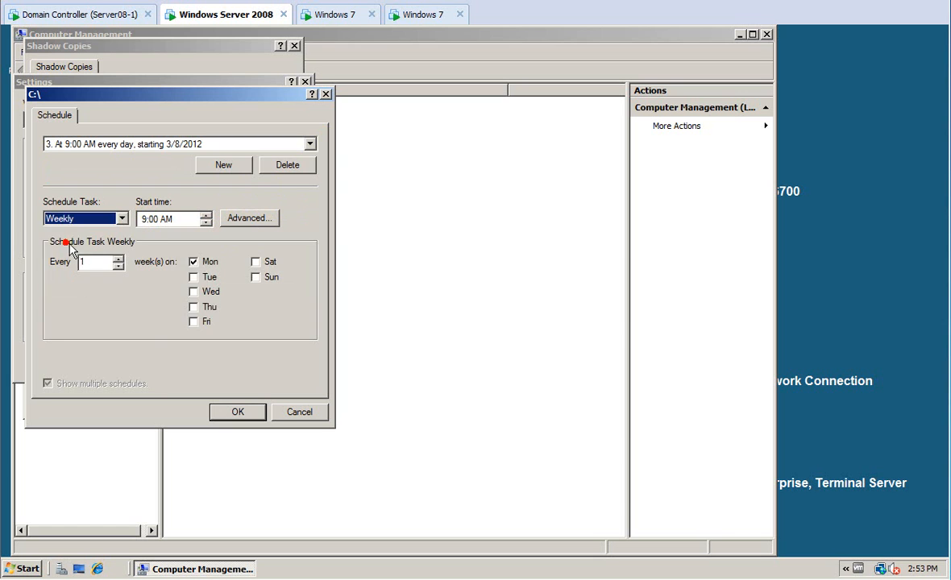
click(193, 277)
click(193, 291)
click(193, 307)
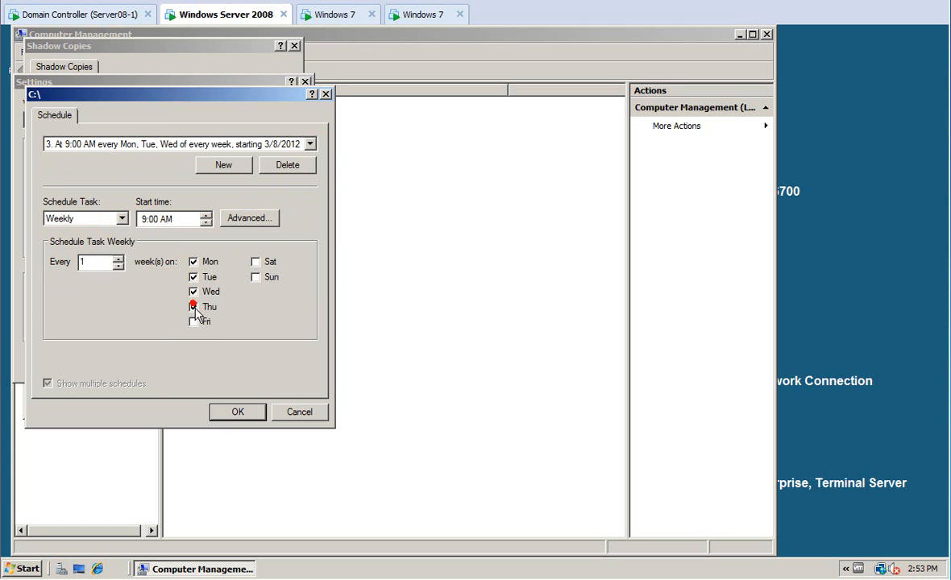
click(194, 322)
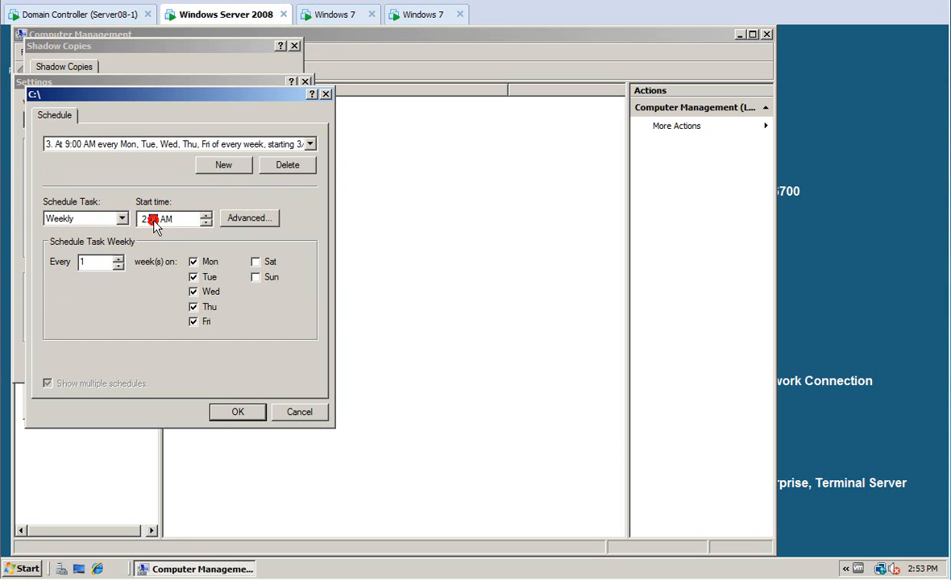
text(55)
click(205, 222)
click(243, 412)
Review the three schedules and close the Schedule, Settings and Shadow Copies windows.
click(264, 291)
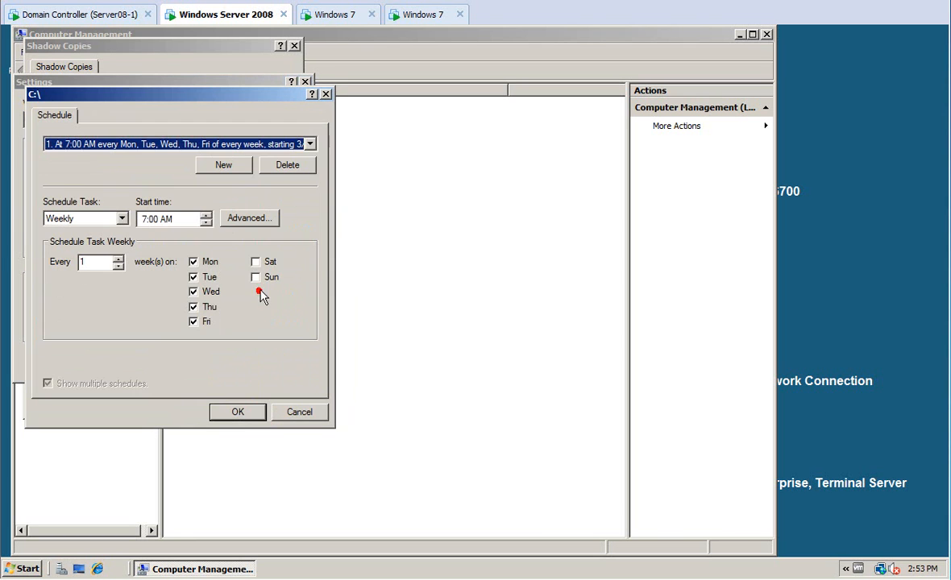
click(310, 145)
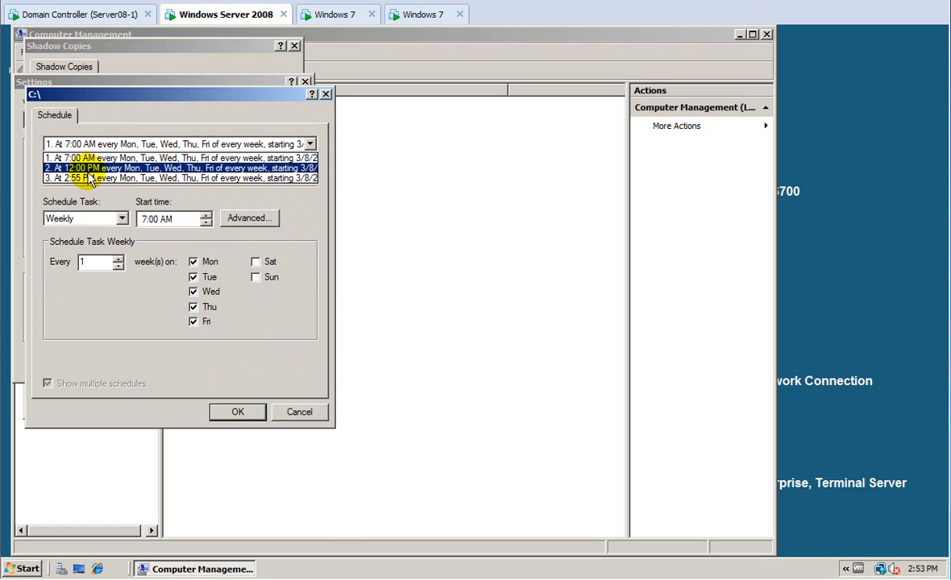
click(237, 412)
click(235, 412)
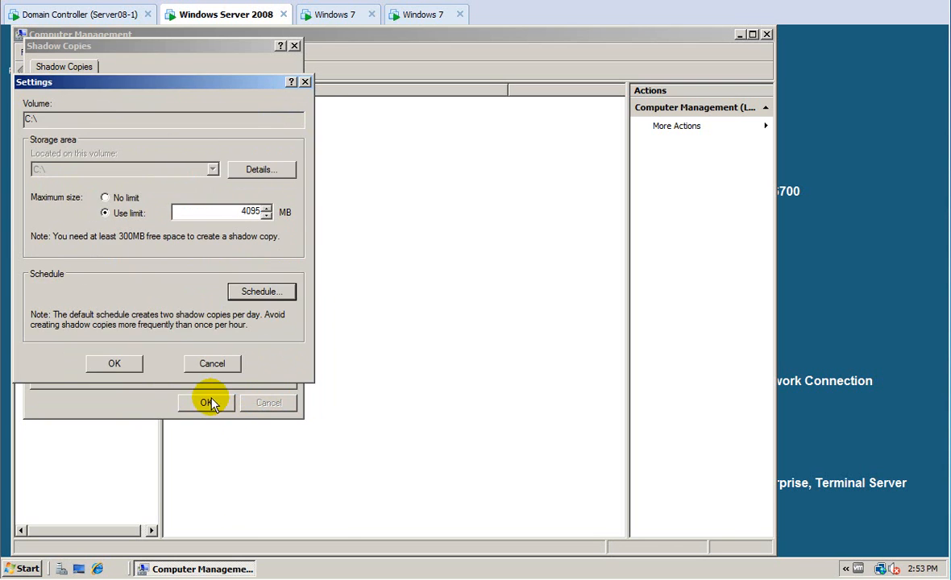
click(121, 367)
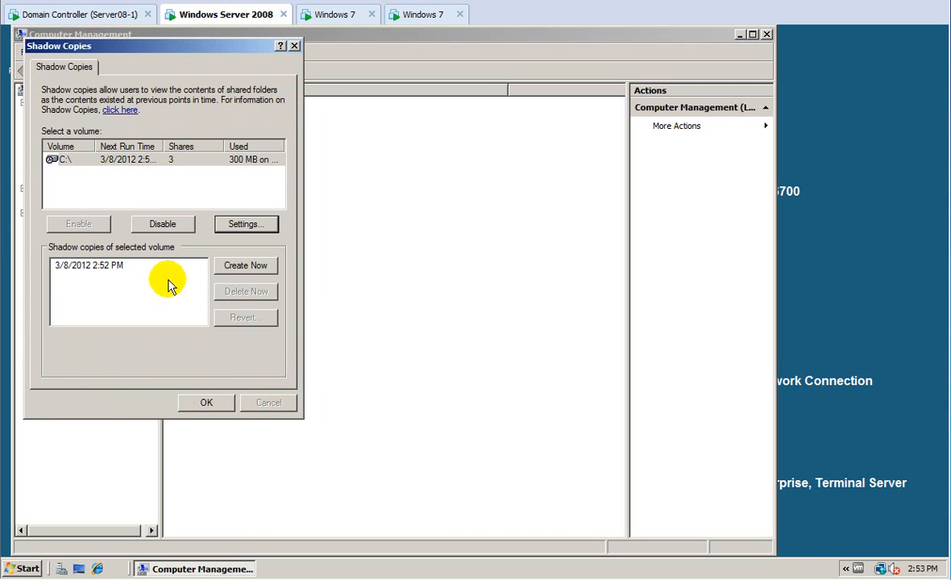
click(205, 403)
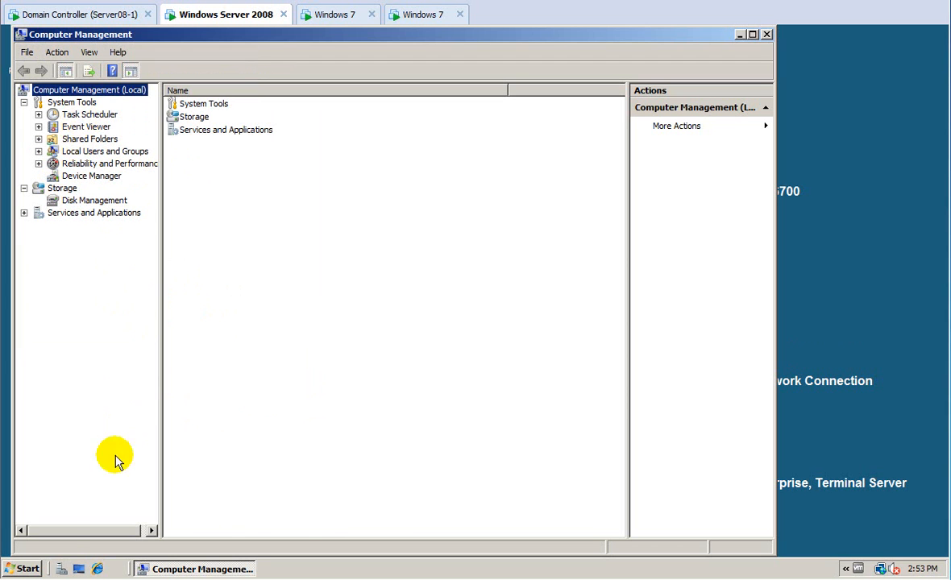
Browse to Local Disk (C:) through Computer in Windows Explorer.
click(24, 568)
click(249, 306)
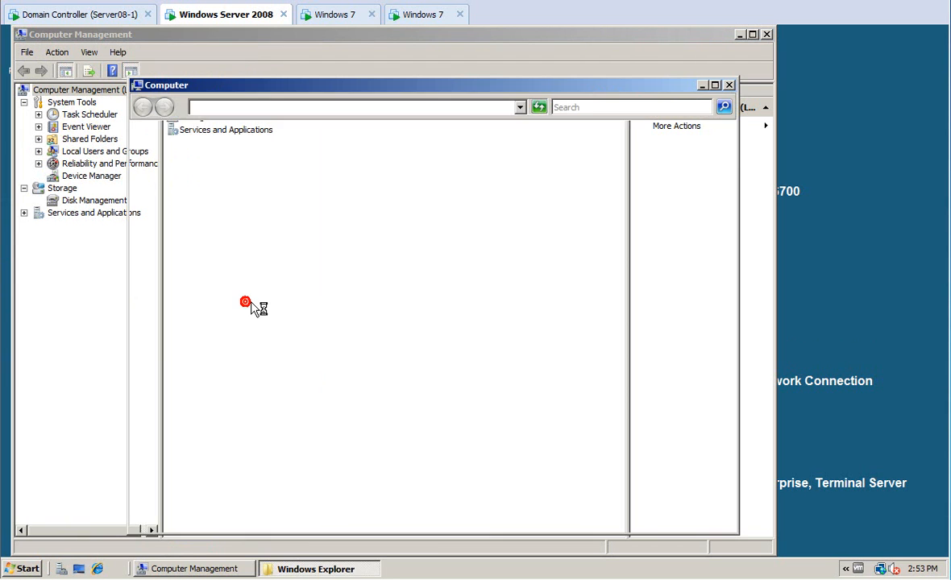
double_click(278, 198)
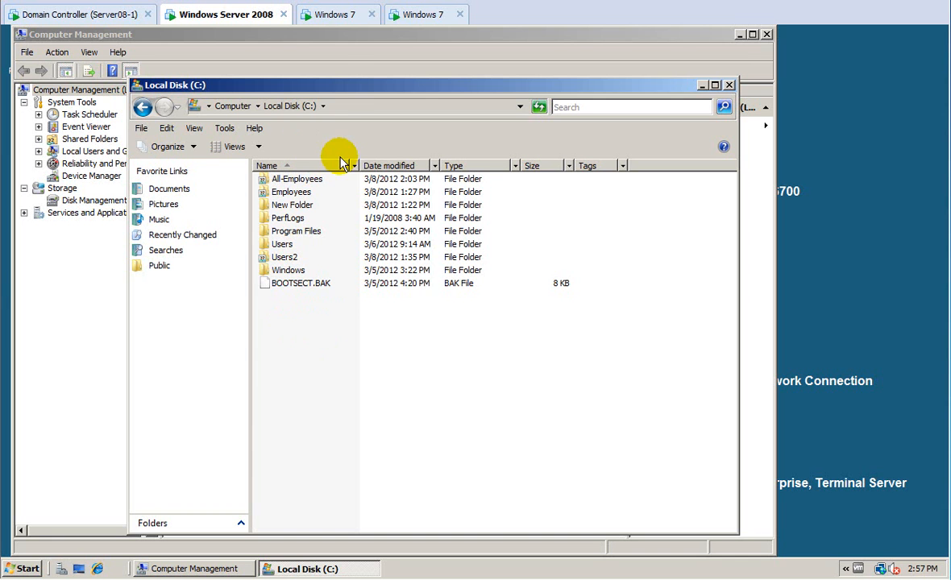
On the Windows 7 client, open the mapped users2 network drive H:.
click(329, 16)
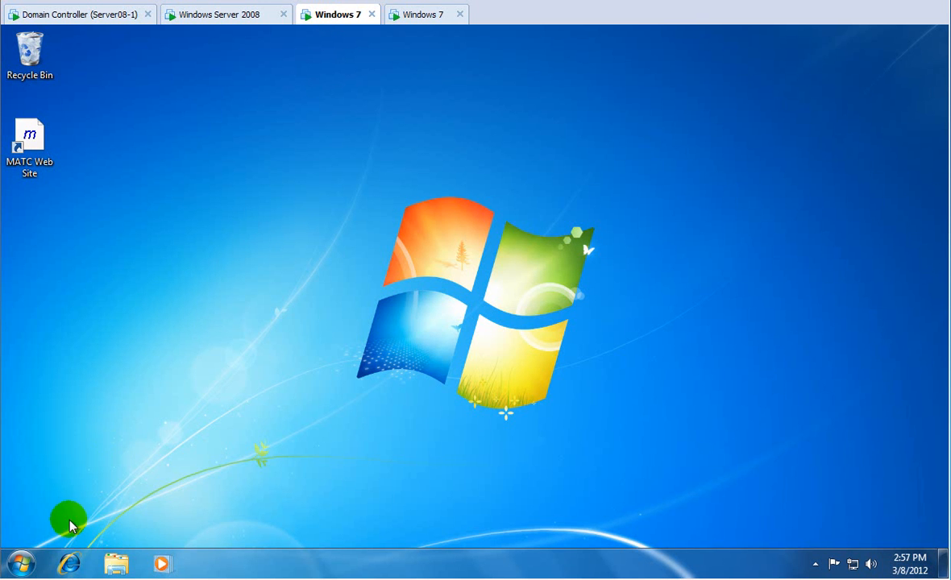
click(21, 563)
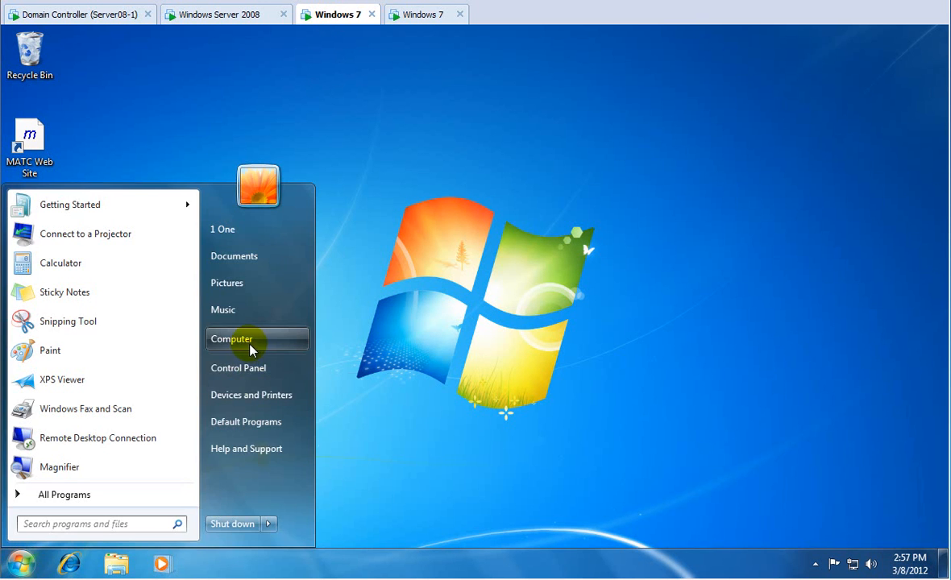
click(250, 347)
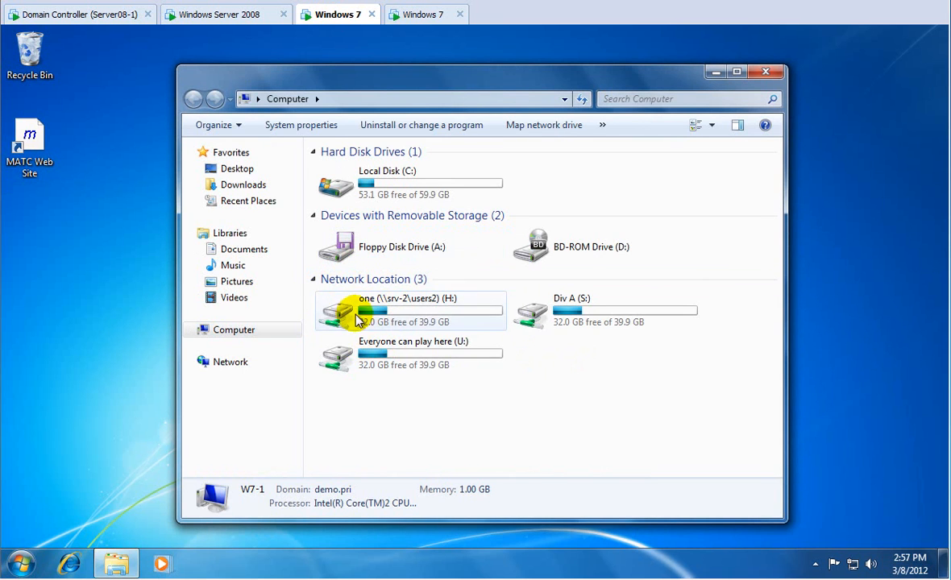
double_click(339, 313)
Check one.txt's previous versions (none available), cancel, and switch to the second Windows 7 client.
click(346, 171)
right_click(346, 170)
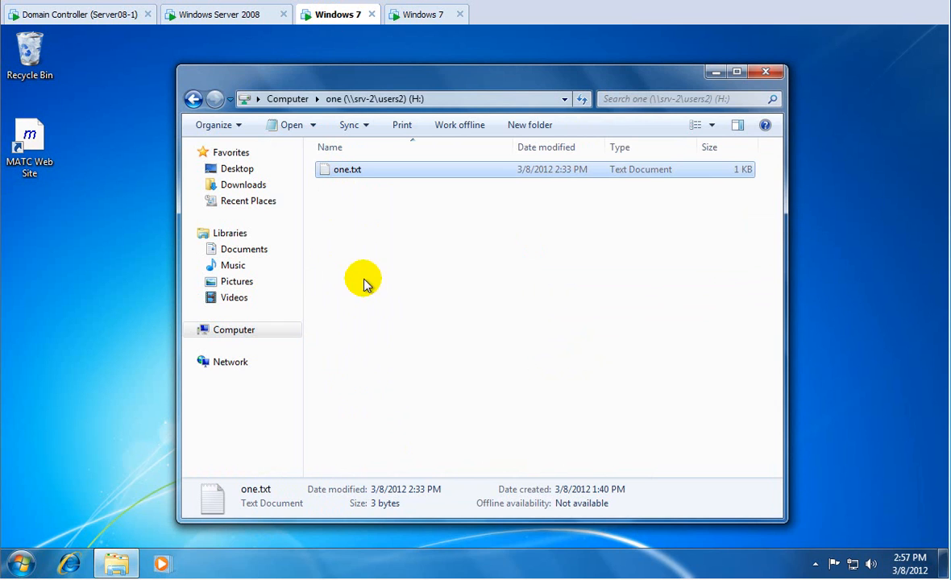
click(508, 193)
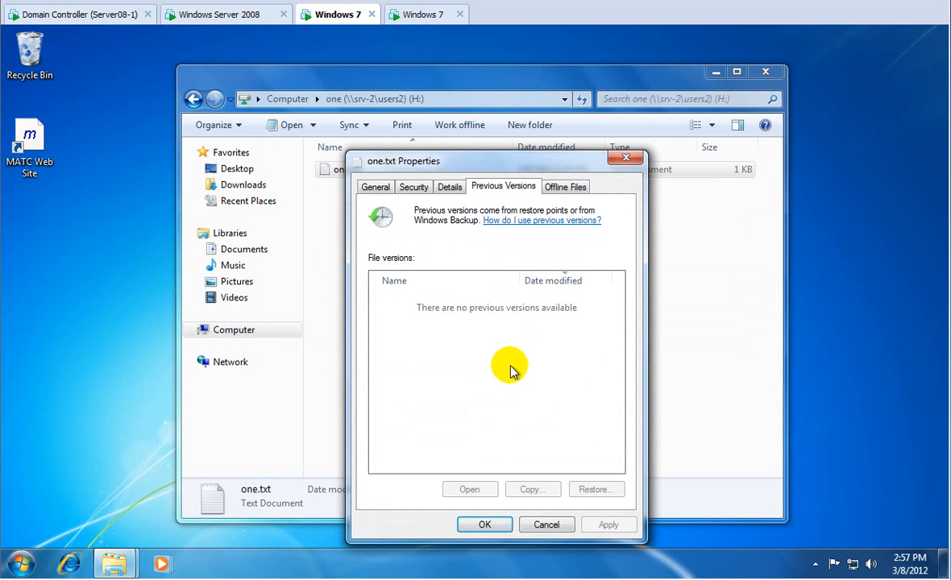
click(544, 526)
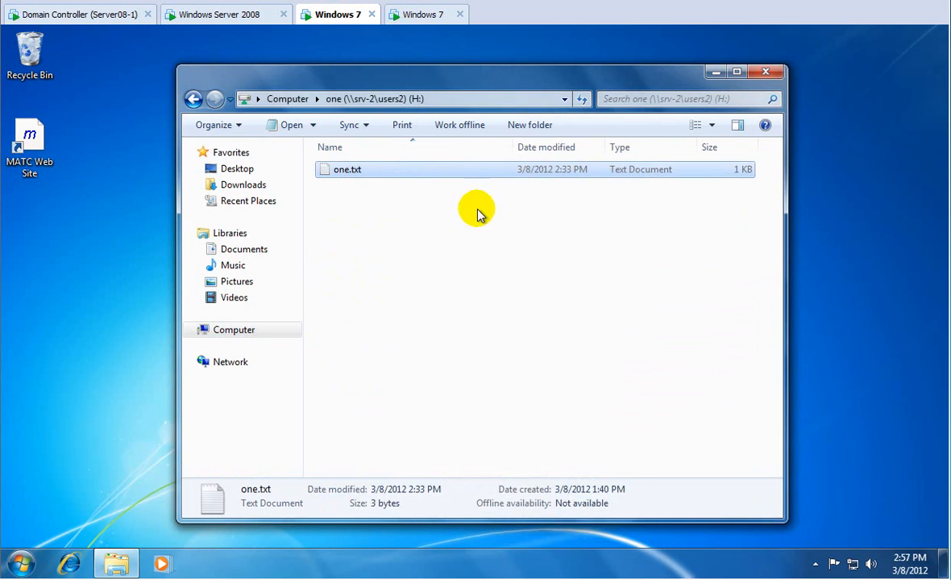
click(409, 16)
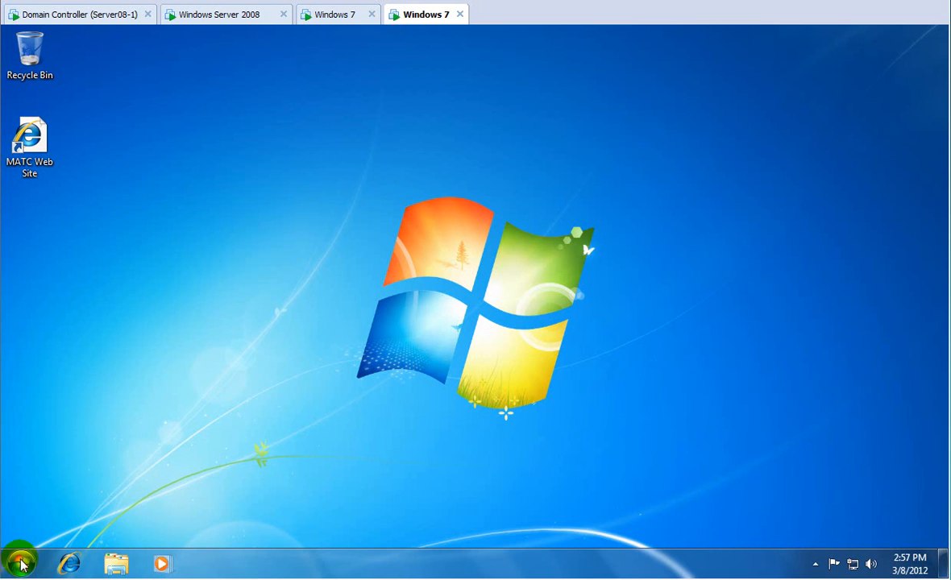
click(21, 564)
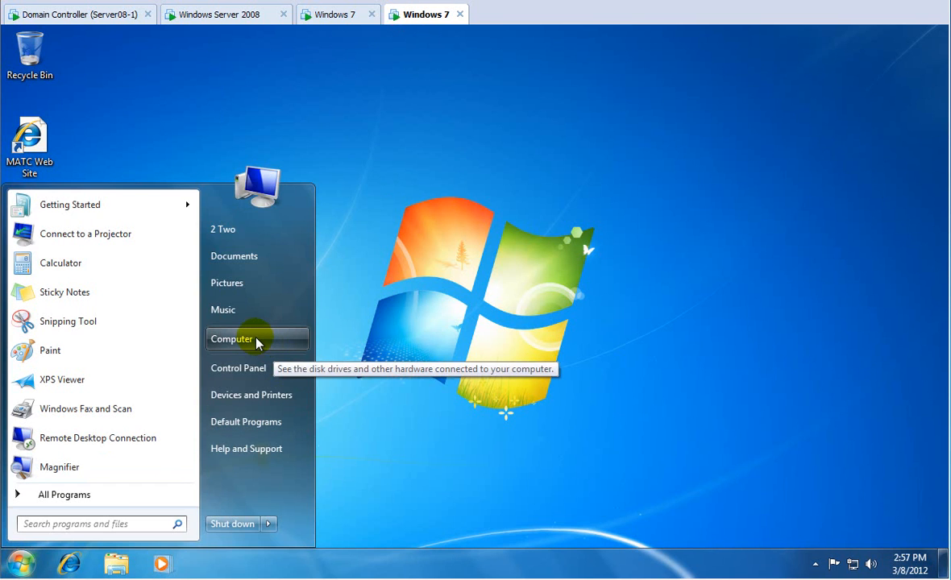
click(256, 342)
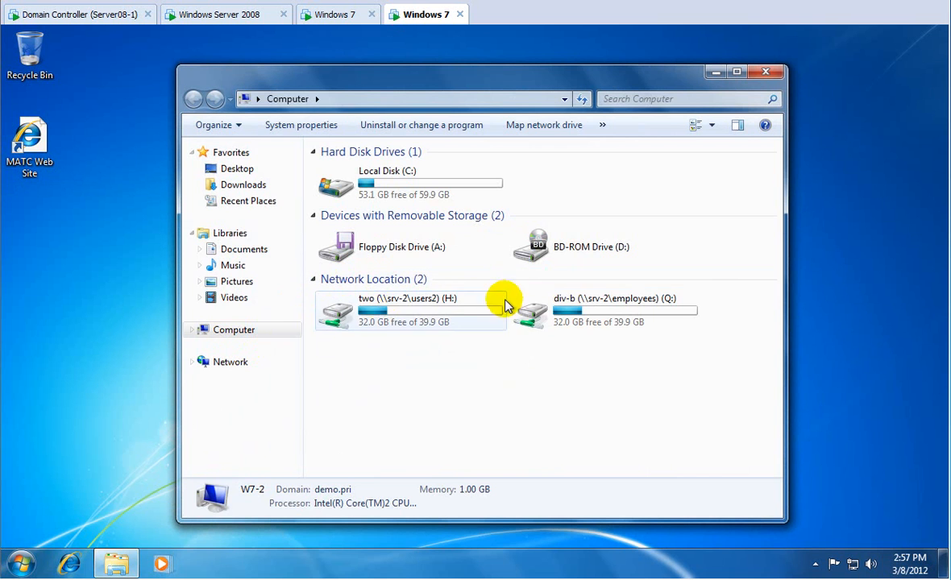
double_click(530, 310)
click(368, 182)
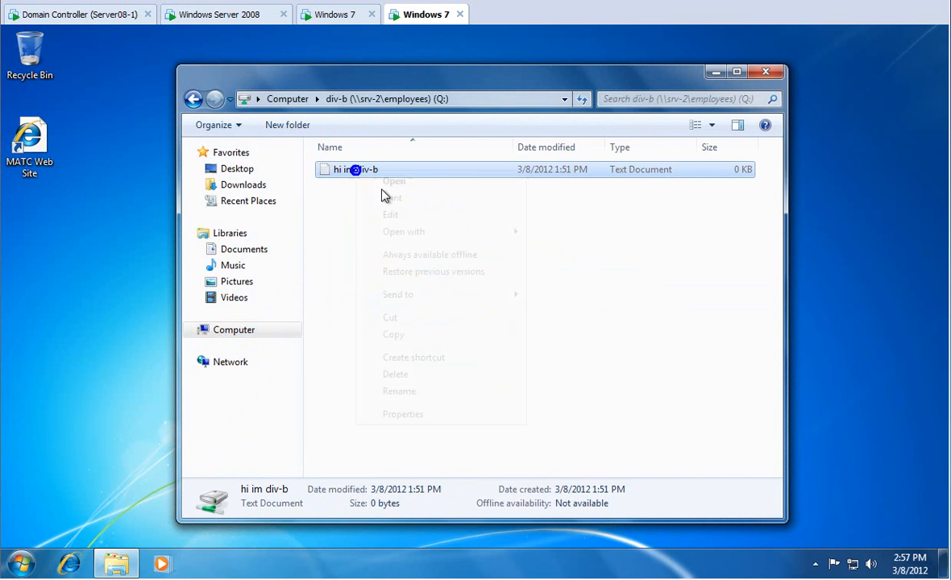
right_click(372, 182)
click(416, 416)
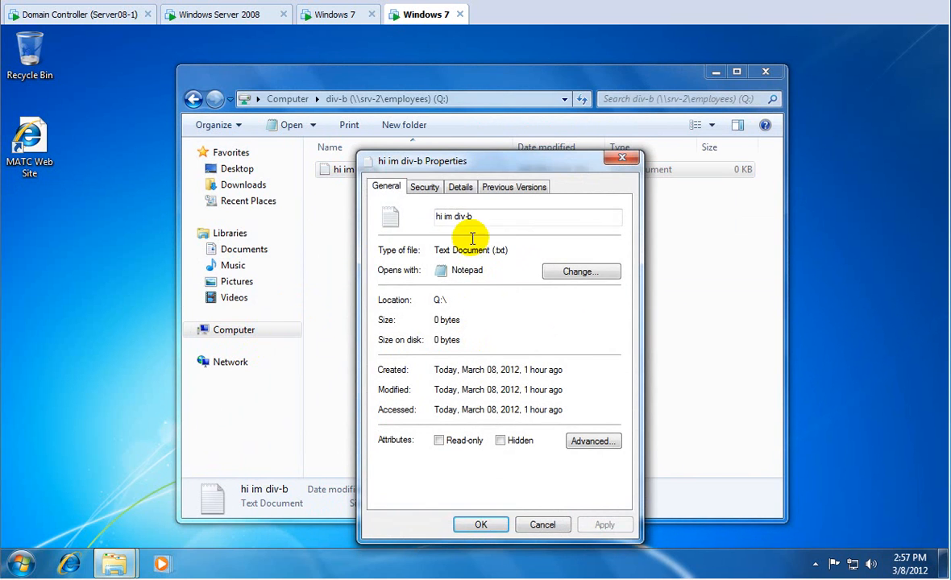
click(495, 188)
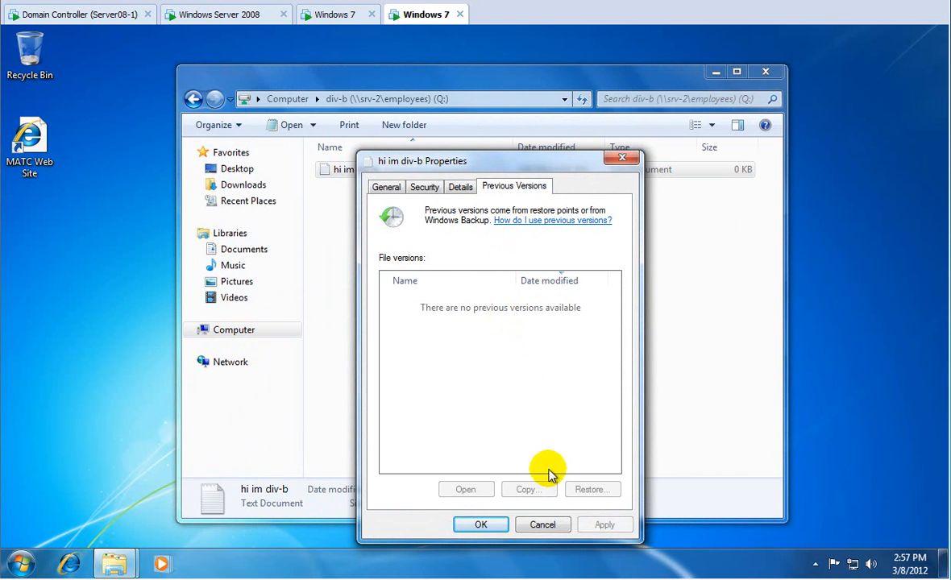
click(544, 524)
click(766, 72)
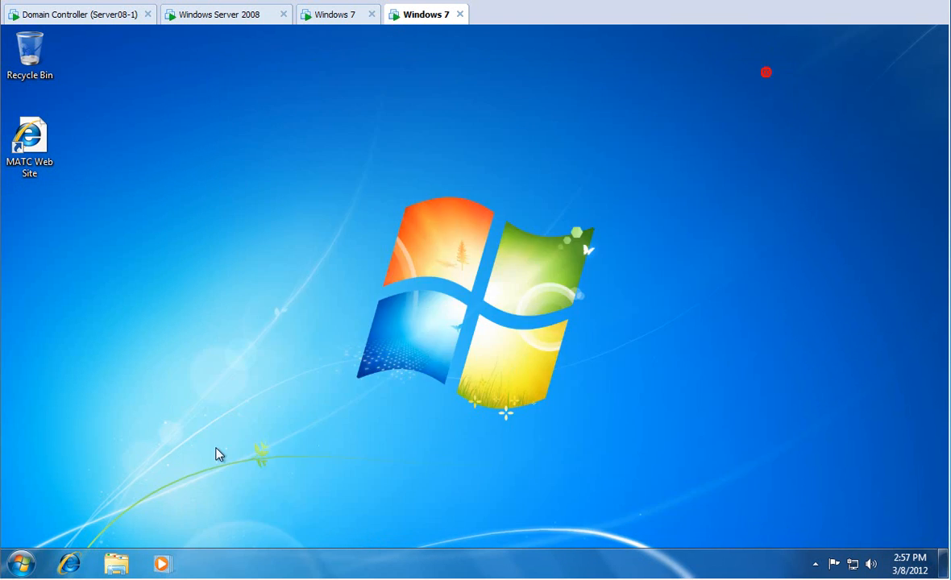
click(20, 563)
click(269, 525)
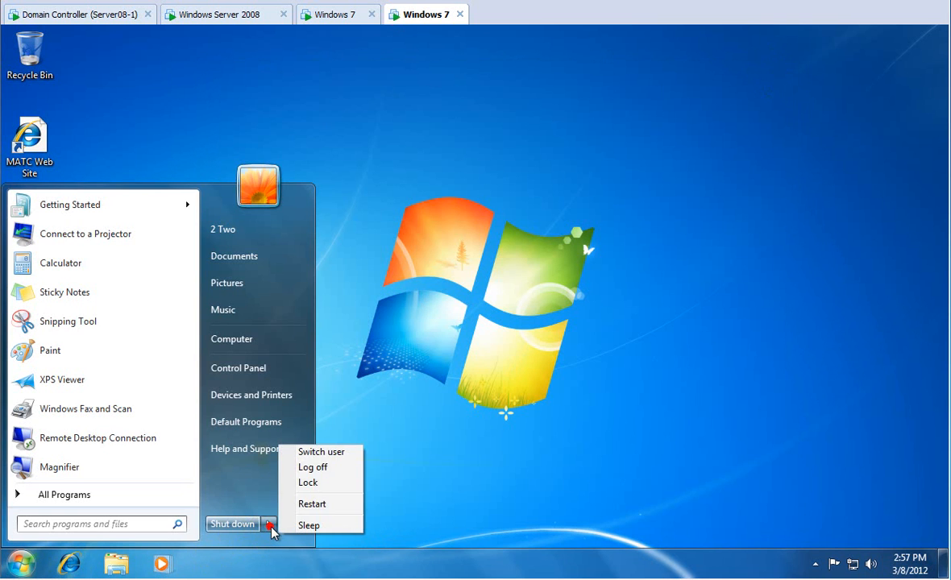
click(312, 505)
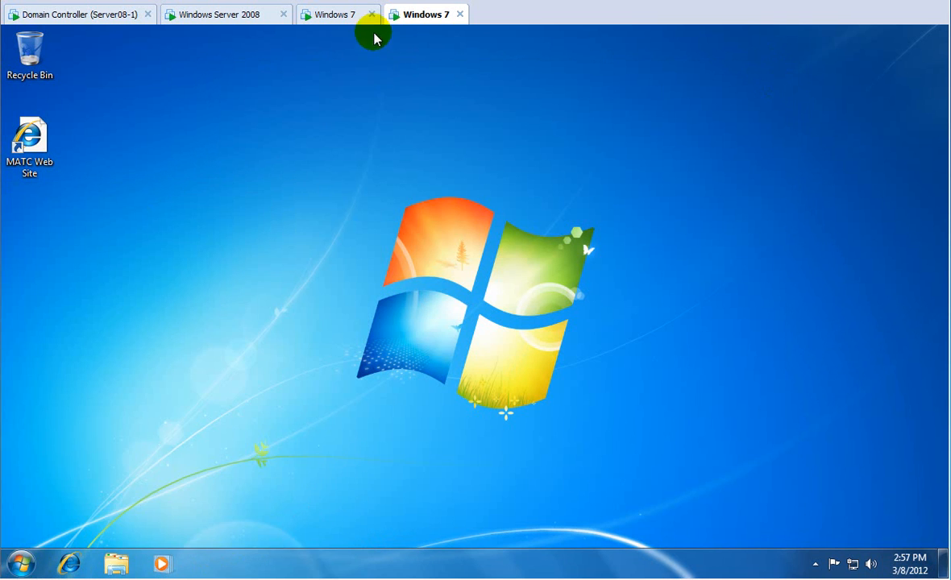
On the other Windows 7 client, confirm one.txt has no previous versions.
click(335, 16)
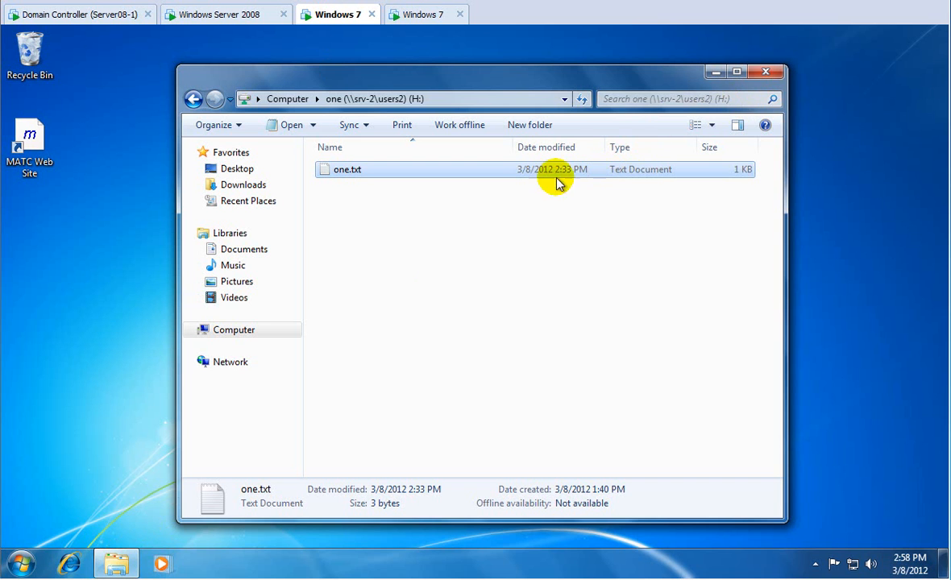
right_click(450, 173)
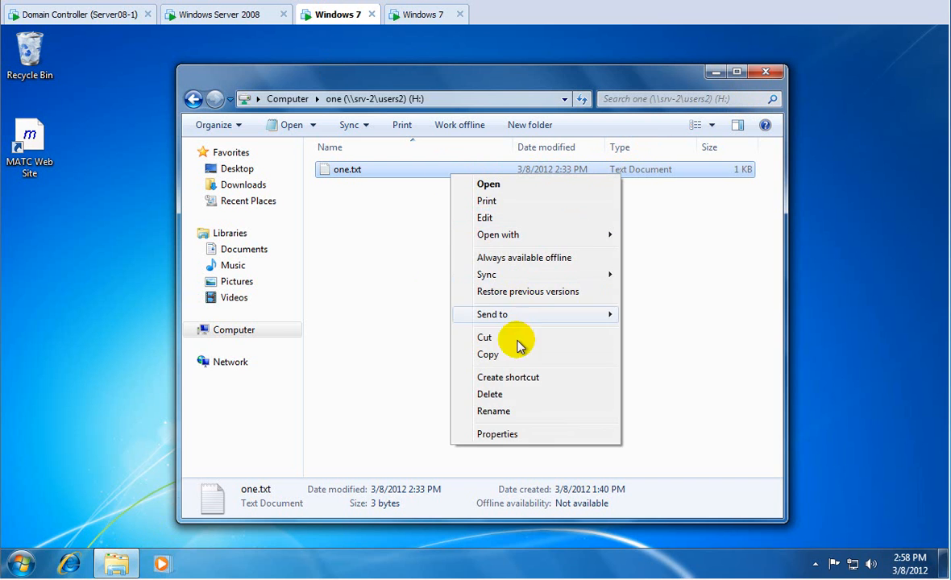
click(511, 432)
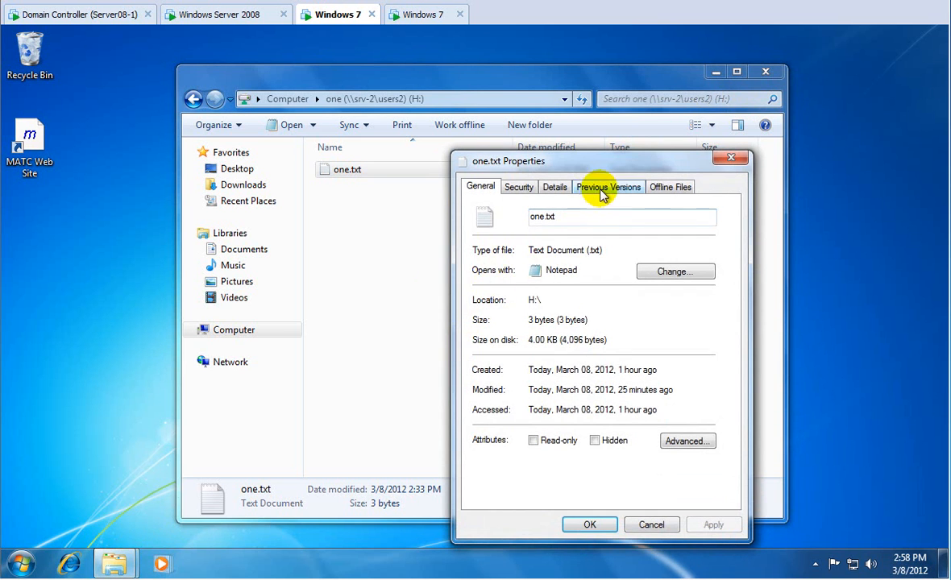
click(603, 187)
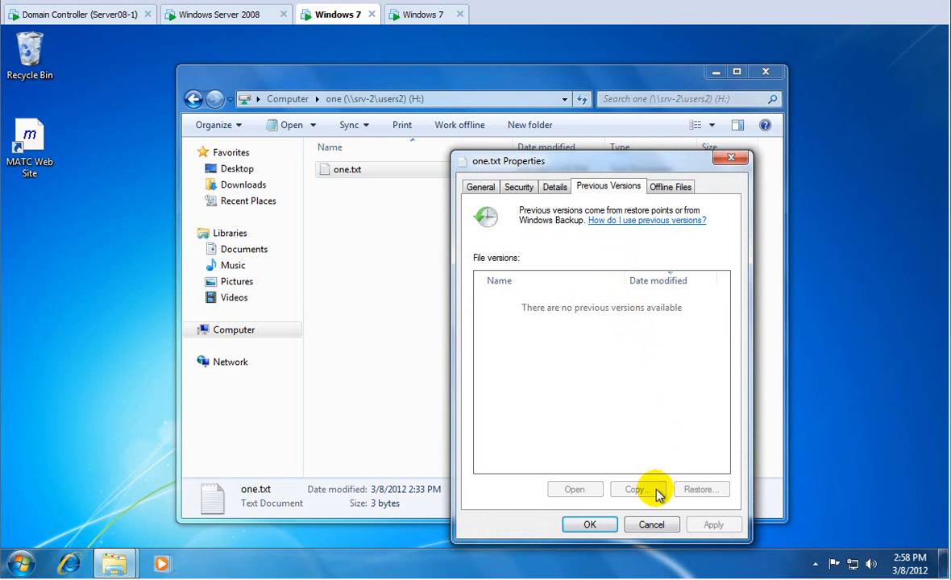
click(651, 525)
Read one.txt in Notepad, close it and the H: window, then return to the server.
double_click(348, 171)
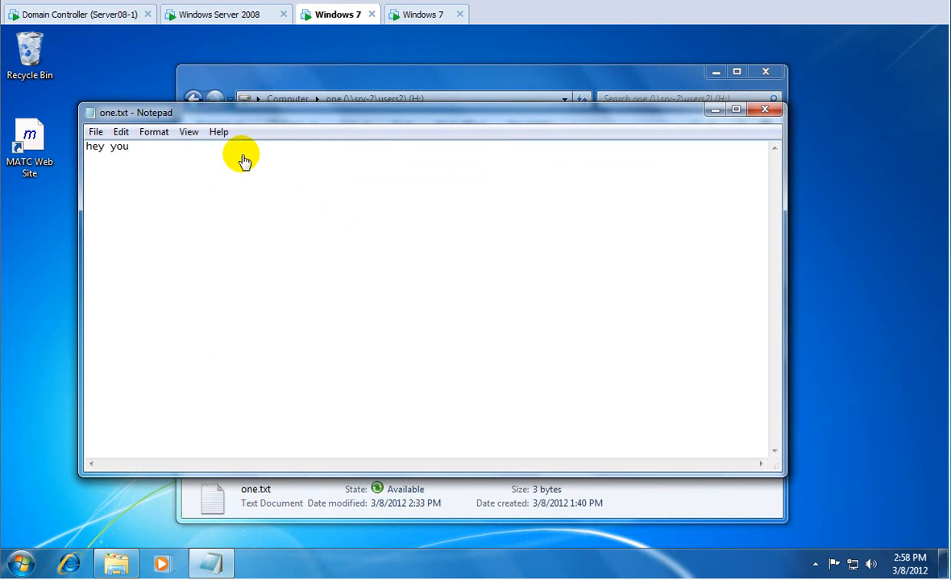
click(772, 110)
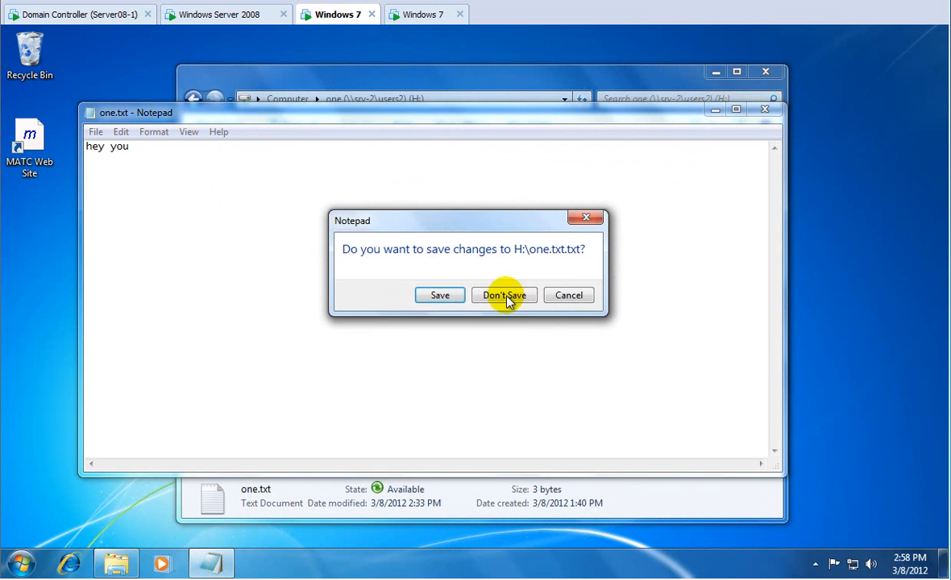
click(441, 297)
click(766, 73)
click(239, 17)
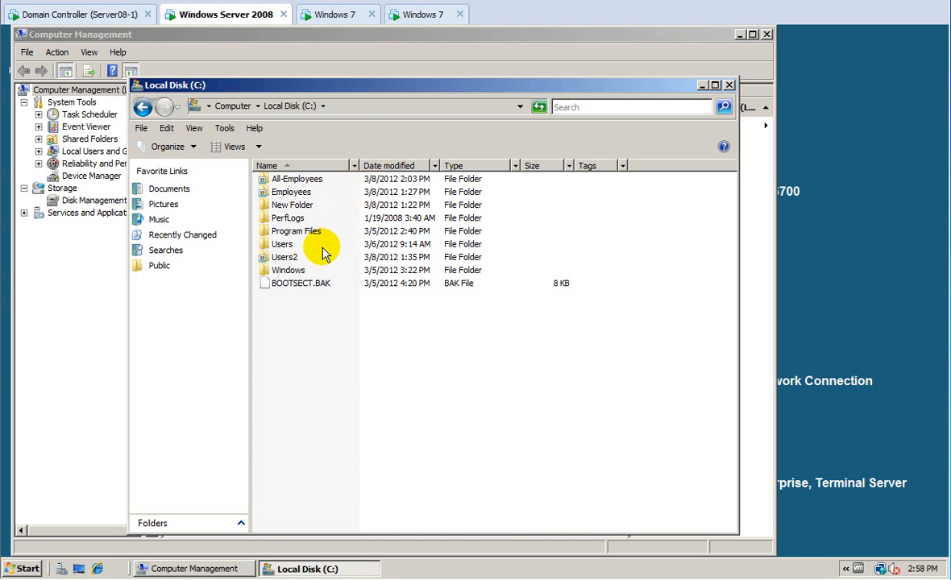
Create a new C:\ shadow copy now (3/8/2012 2:58 PM), then return to the Windows 7 client.
click(234, 569)
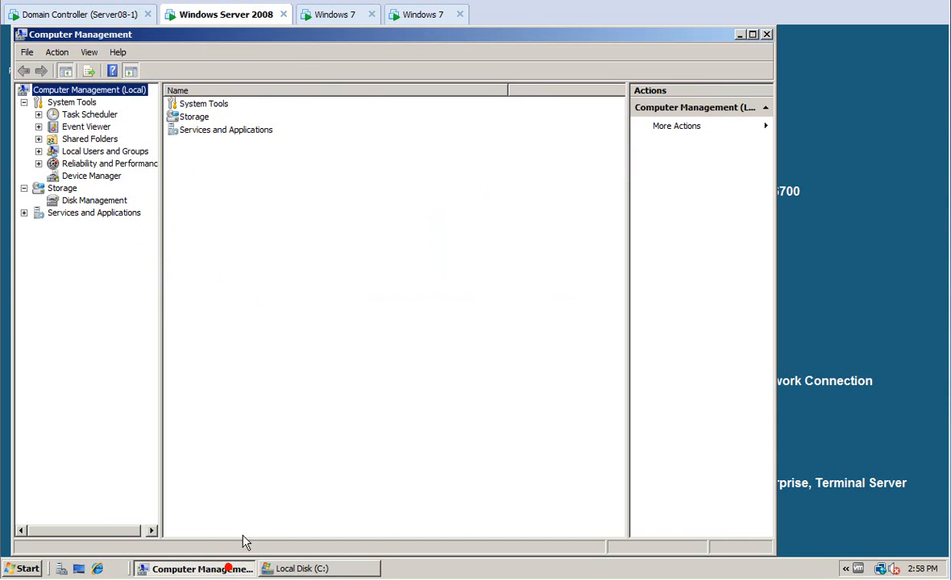
right_click(93, 141)
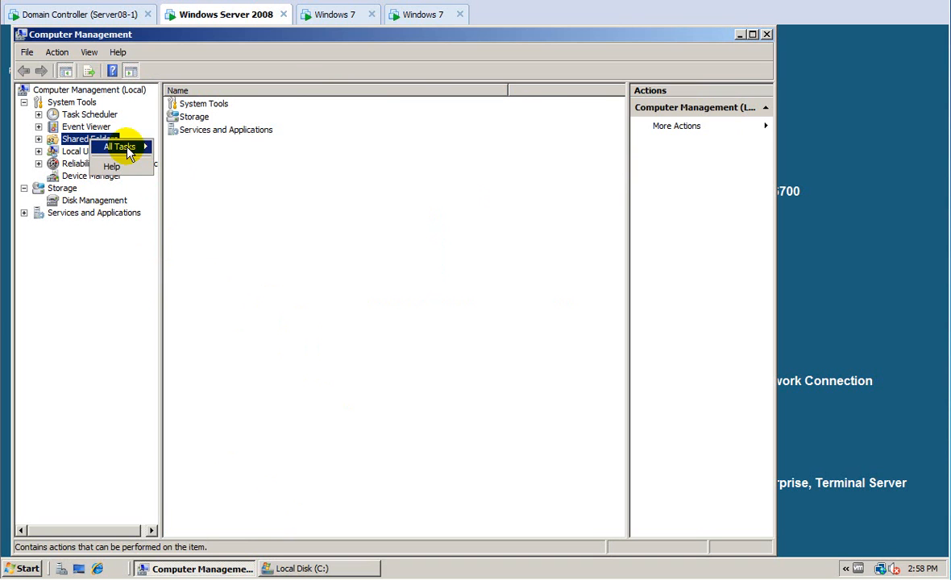
click(165, 145)
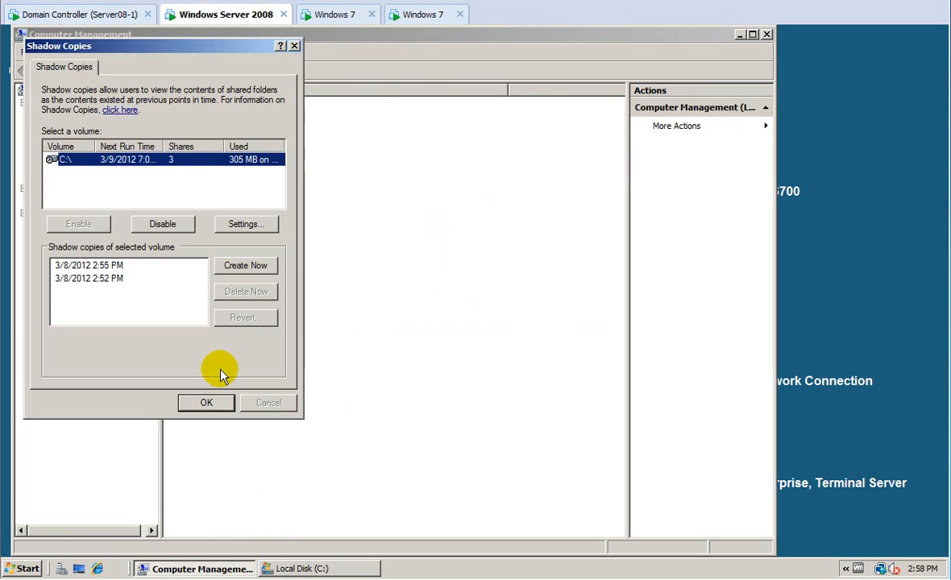
click(228, 265)
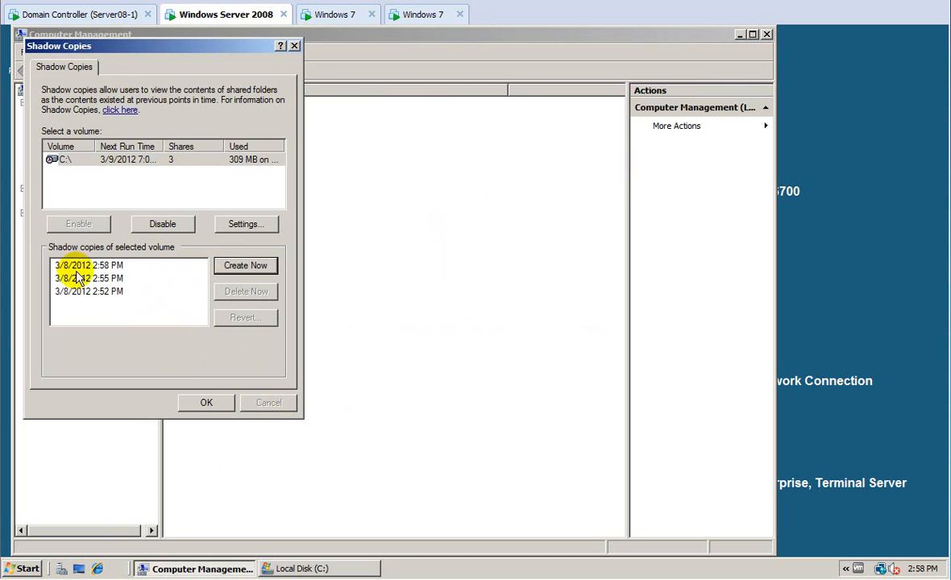
click(340, 15)
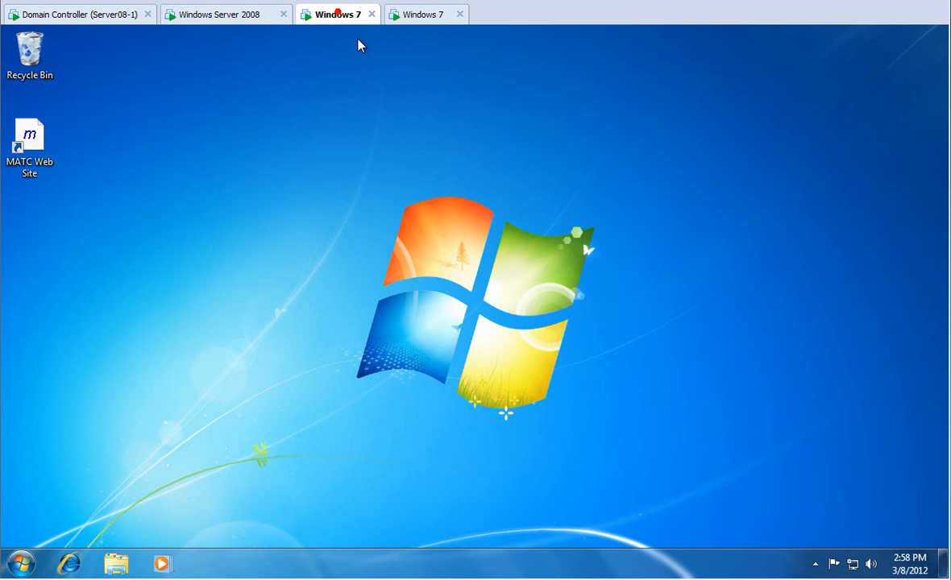
On the Windows 7 client, open the 'one users2' share (H:) from Computer.
click(32, 564)
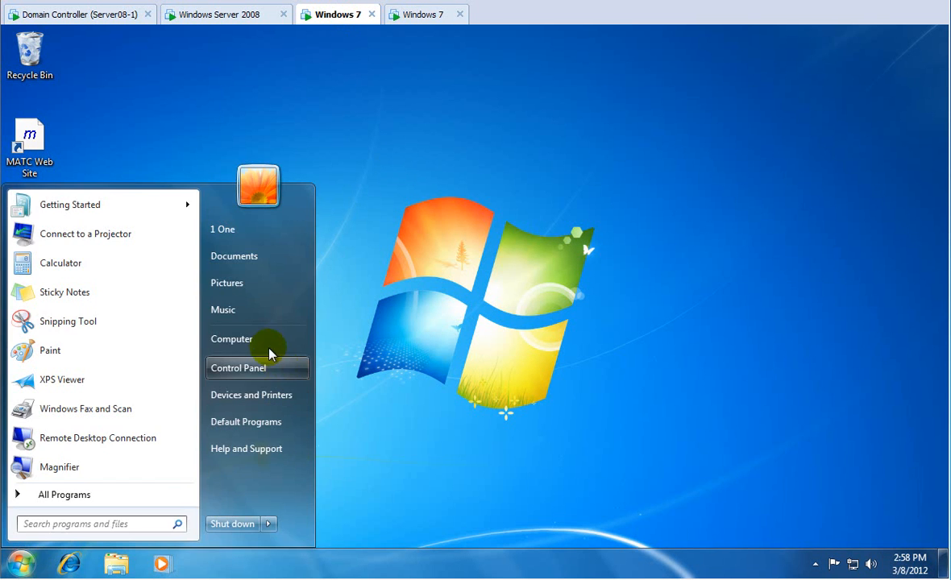
click(262, 342)
double_click(333, 315)
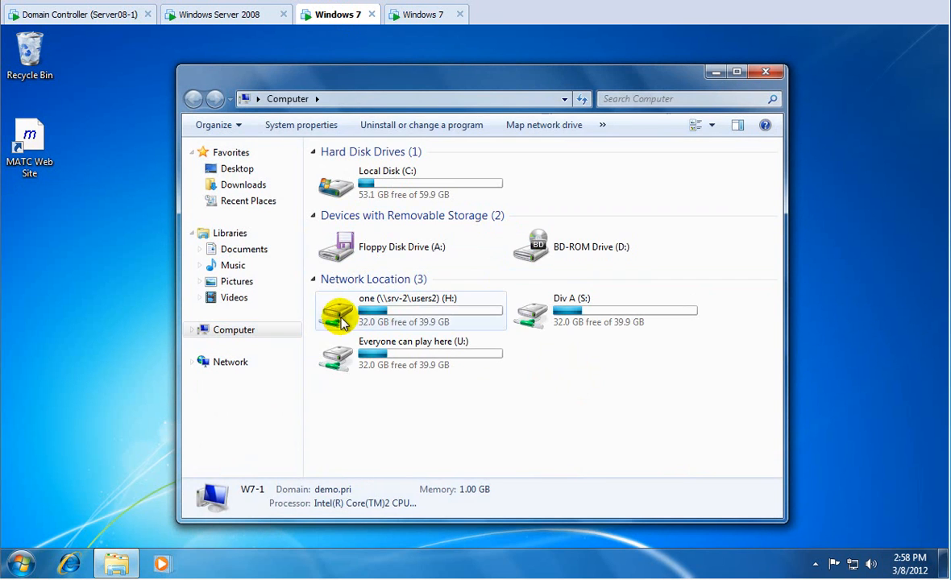
Check one.txt's Previous Versions, selecting the 2:33 PM version, then cancel without changes.
right_click(345, 178)
click(347, 174)
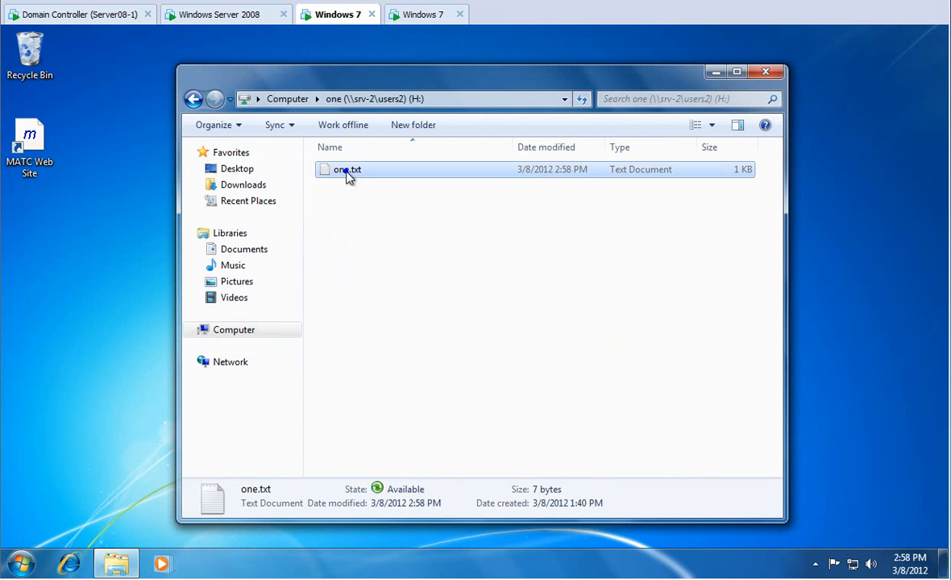
right_click(347, 174)
click(409, 435)
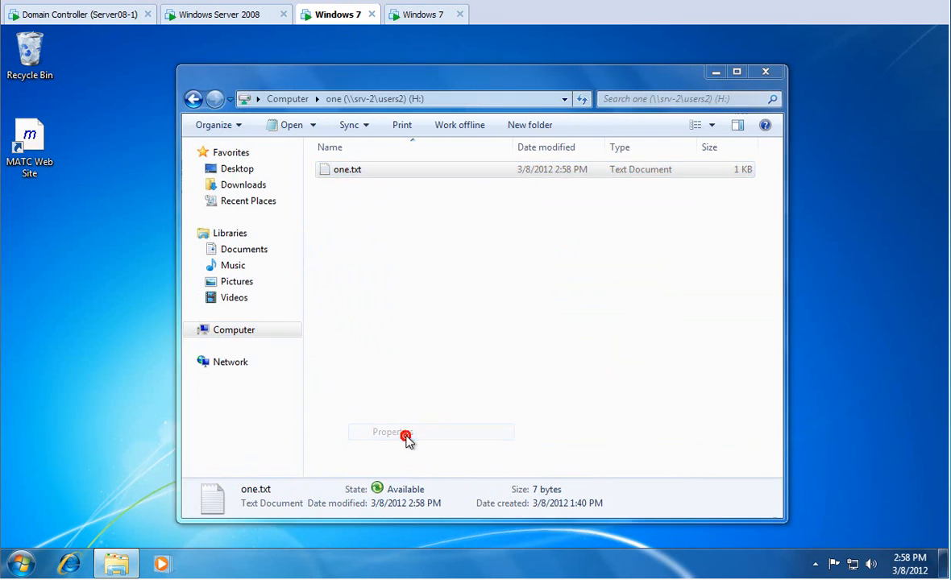
click(494, 188)
click(568, 324)
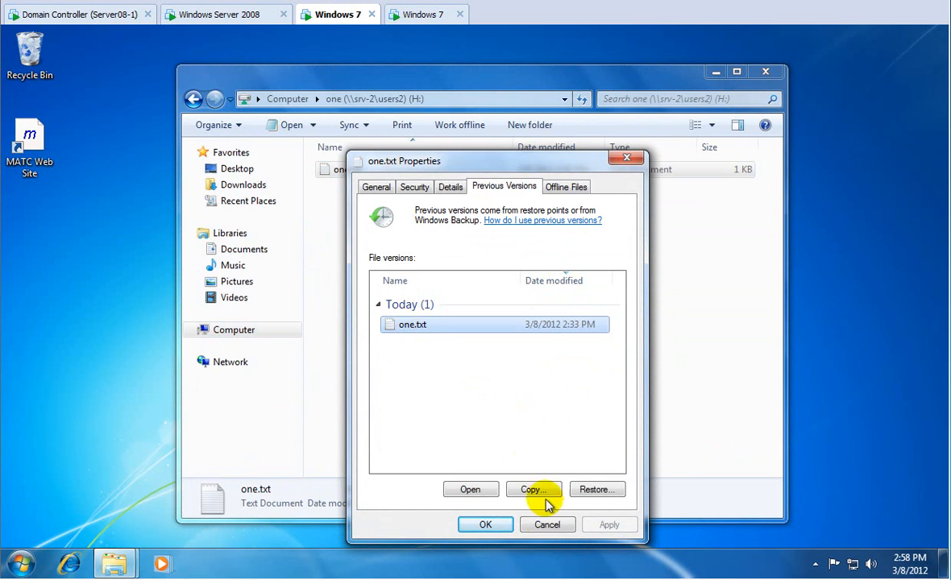
click(548, 525)
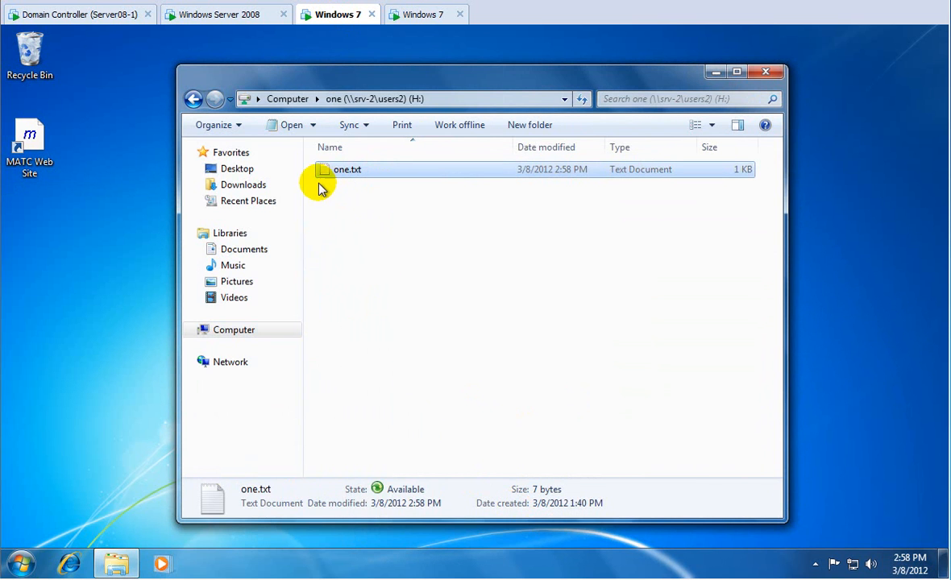
Permanently delete one.txt from the H: share and confirm it is not in the Recycle Bin.
key(Delete)
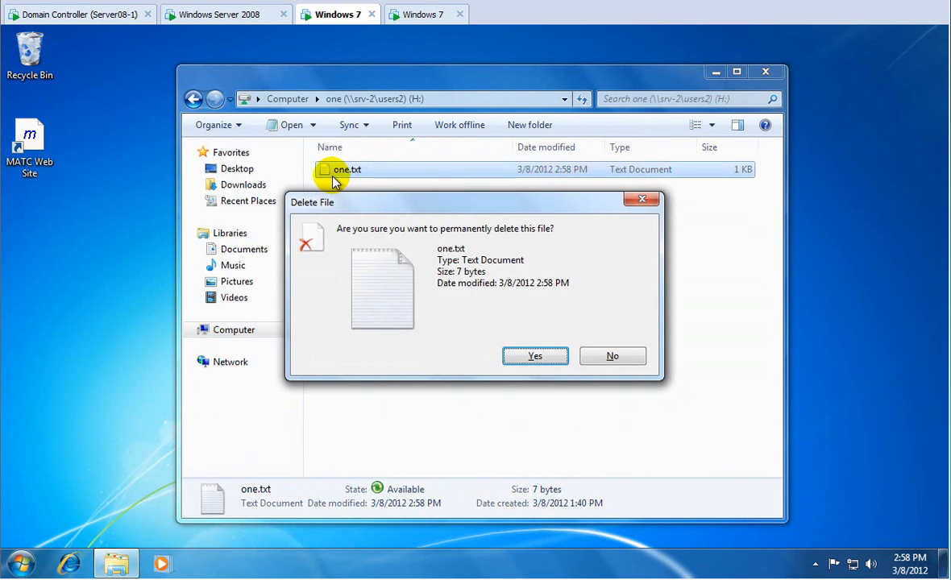
click(515, 356)
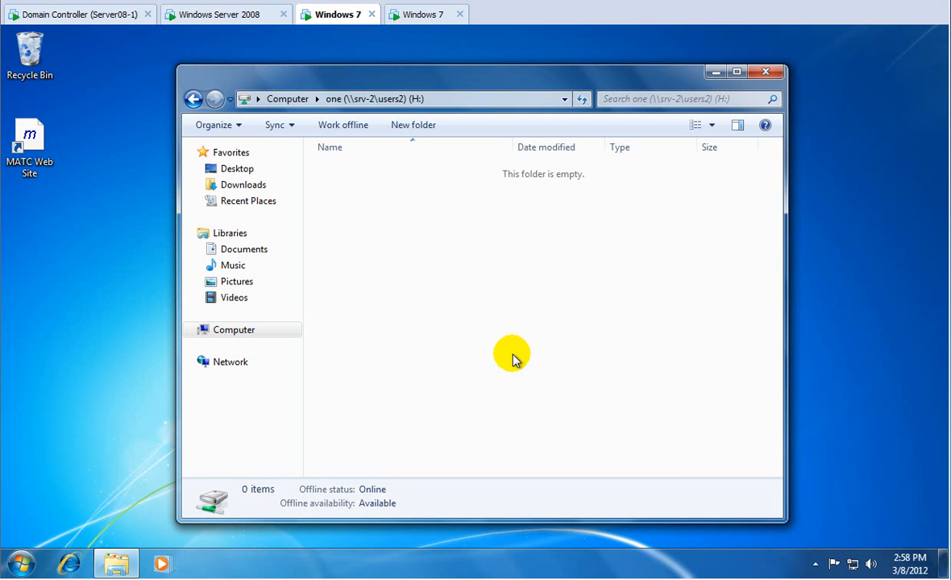
double_click(33, 56)
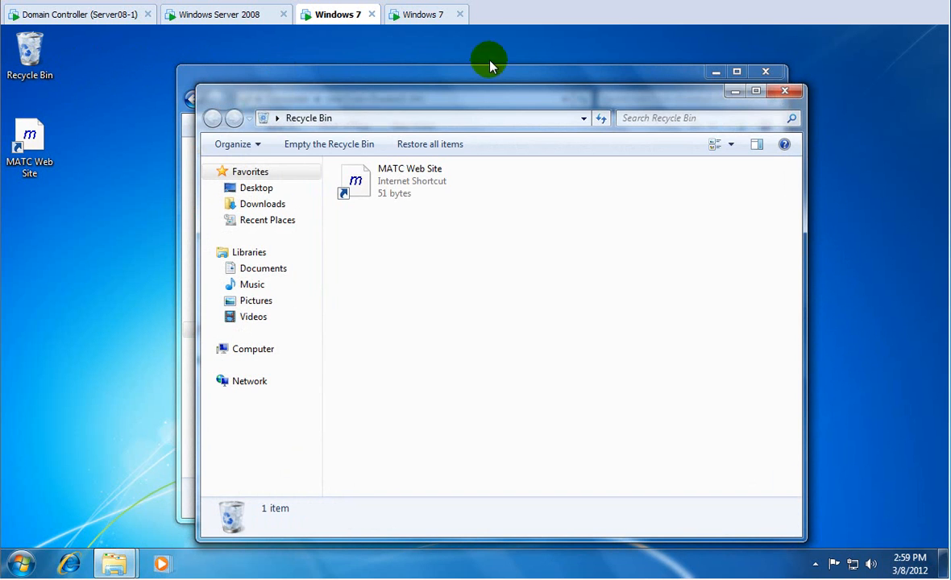
click(786, 92)
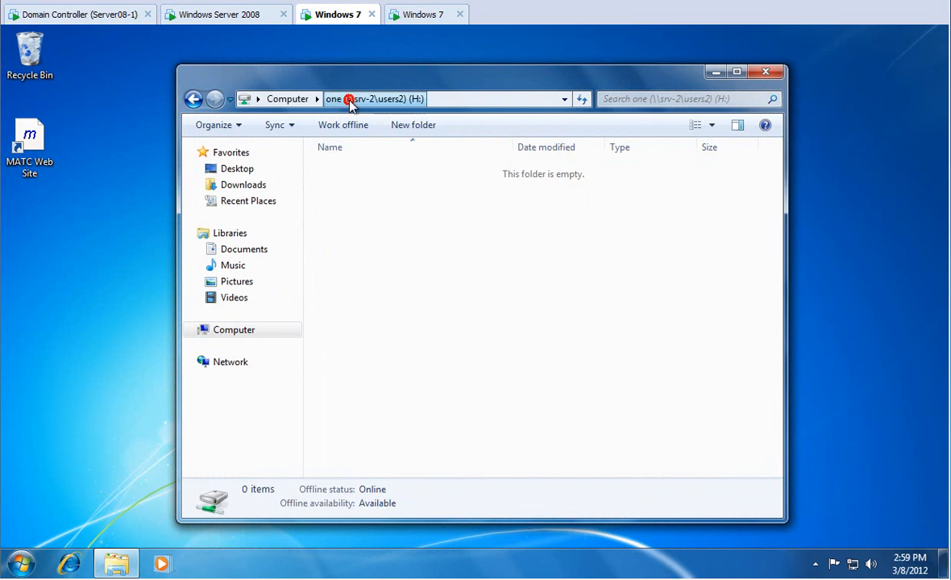
Look at the H: drive's properties, then return to the Windows Server 2008 machine.
right_click(362, 184)
click(416, 370)
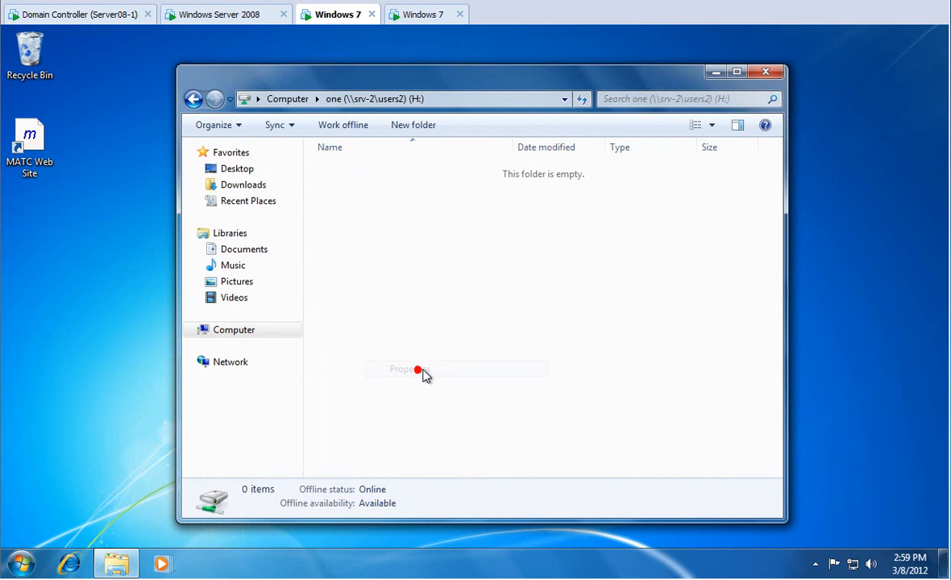
click(385, 460)
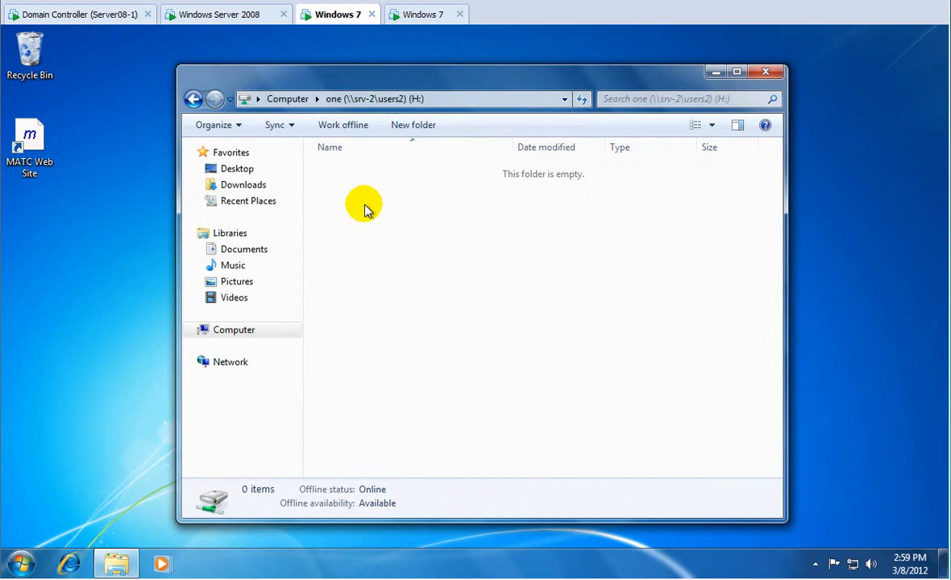
click(229, 14)
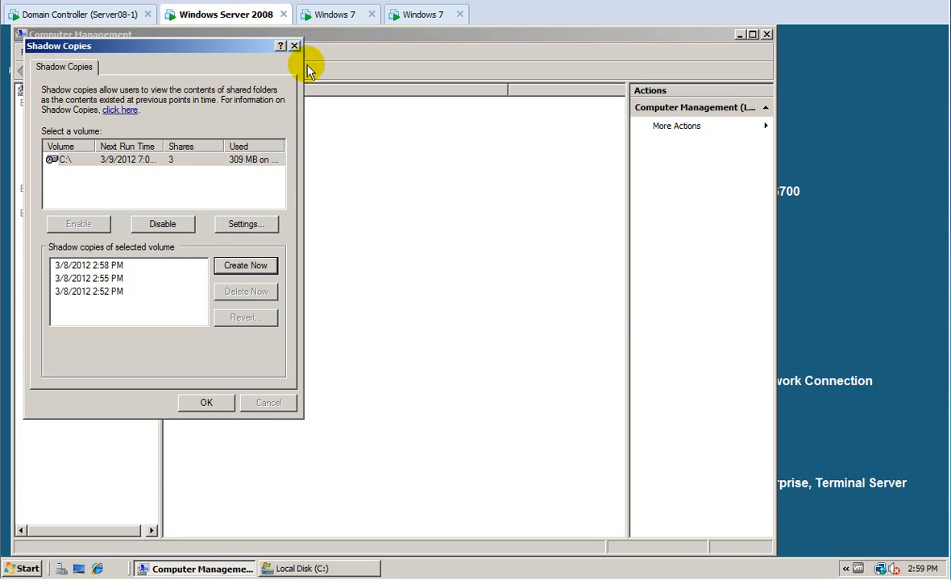
Close the Shadow Copies settings and Computer Management on the server.
click(224, 399)
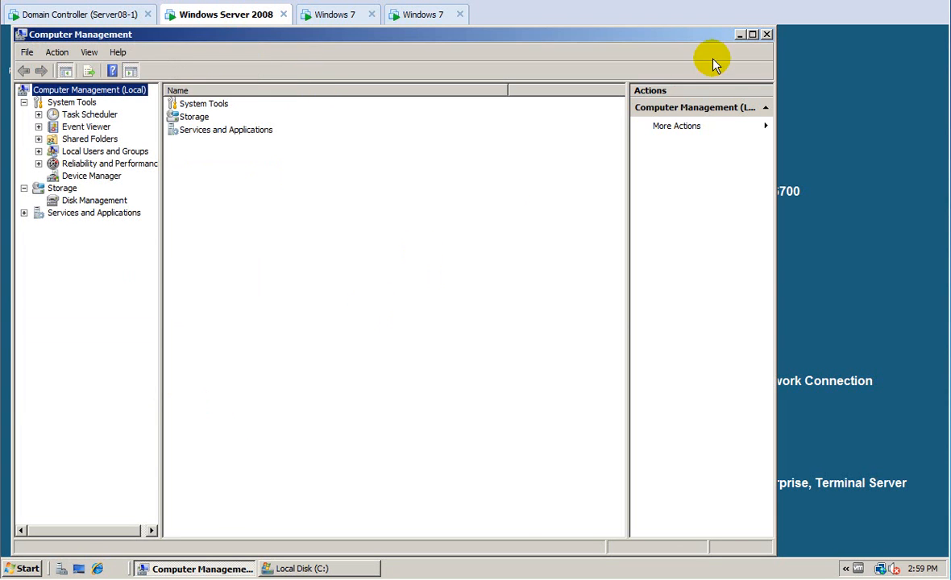
click(766, 35)
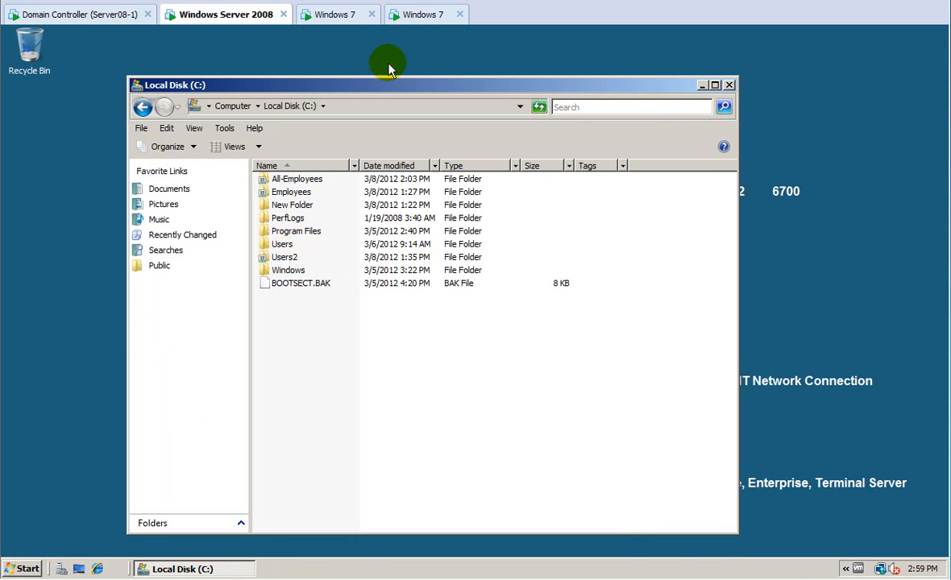
click(418, 14)
click(342, 15)
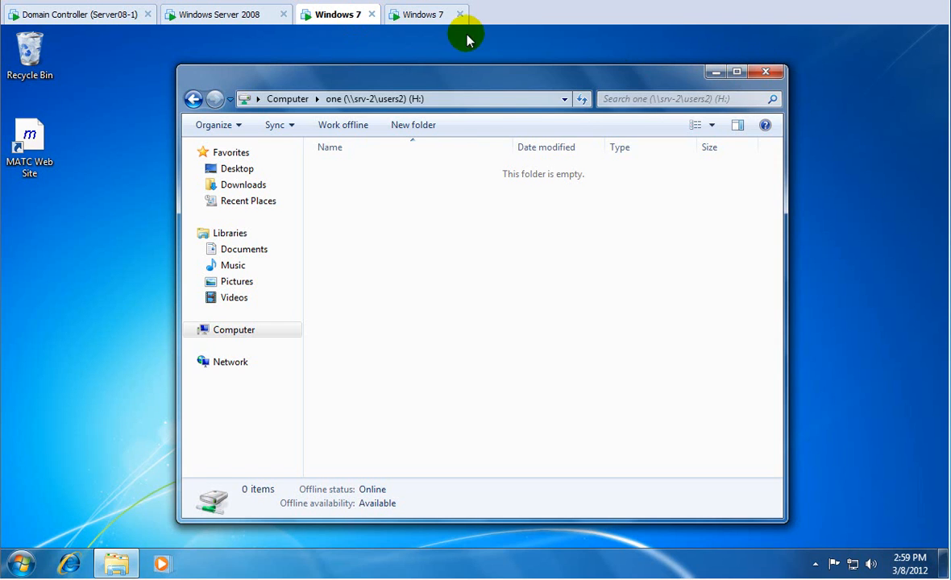
click(246, 16)
Open the 2:58 PM previous version of the C:\Users2\one folder.
double_click(283, 258)
click(280, 183)
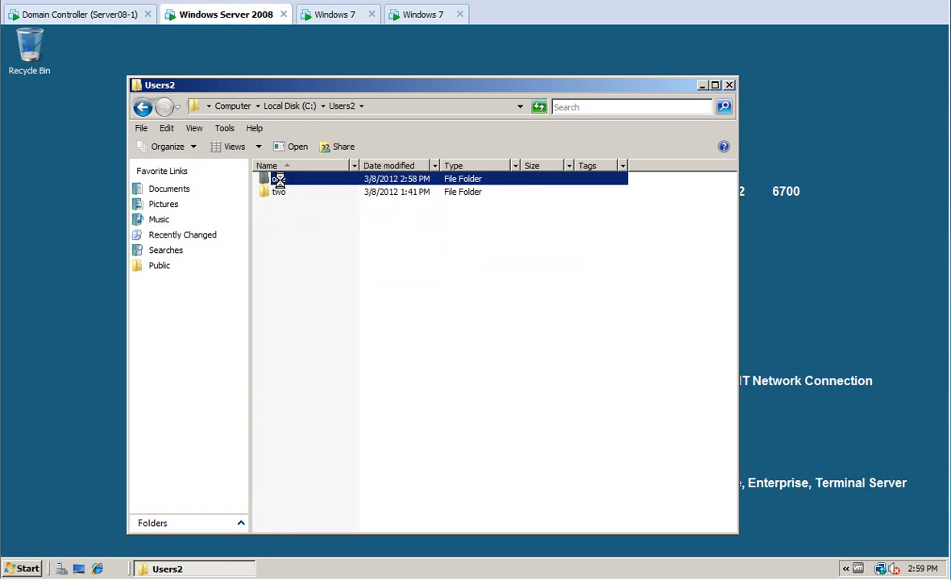
right_click(279, 181)
click(336, 353)
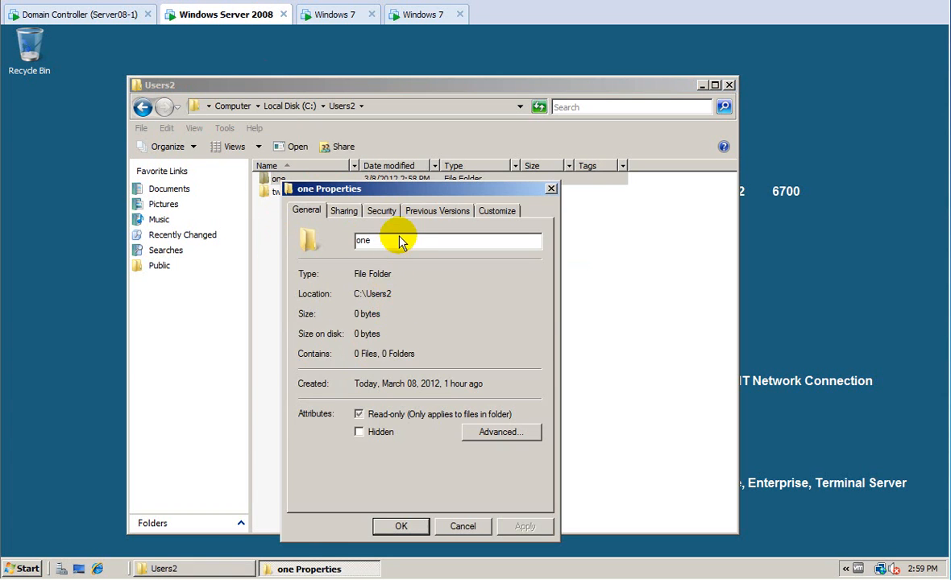
click(437, 211)
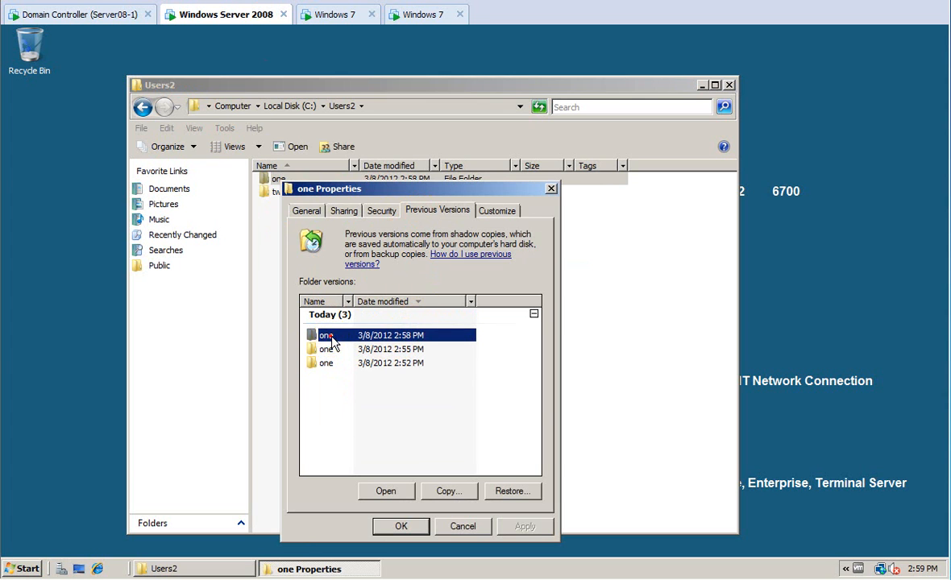
double_click(329, 338)
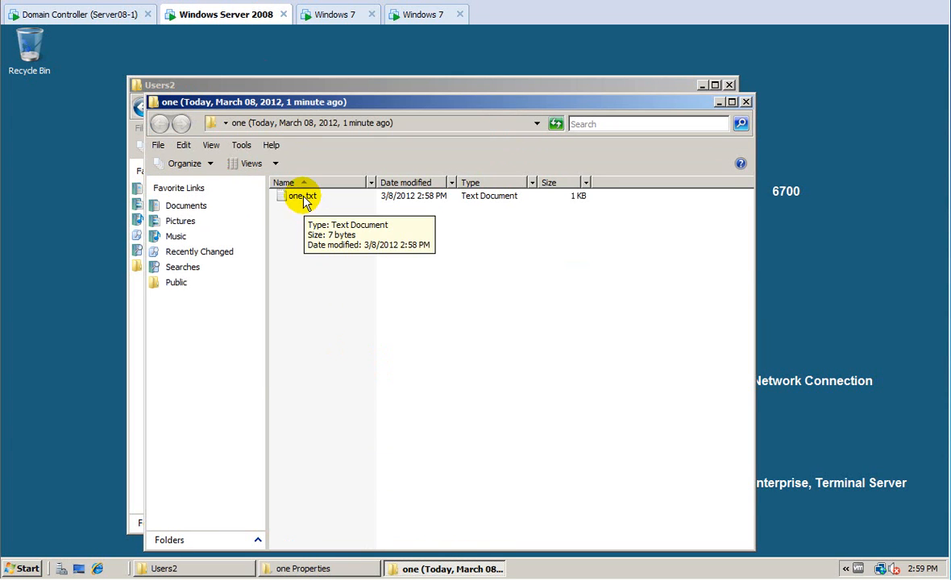
Copy one.txt from the 2:58 PM version into the current one folder, then check the Windows 7 client.
click(304, 201)
right_click(302, 201)
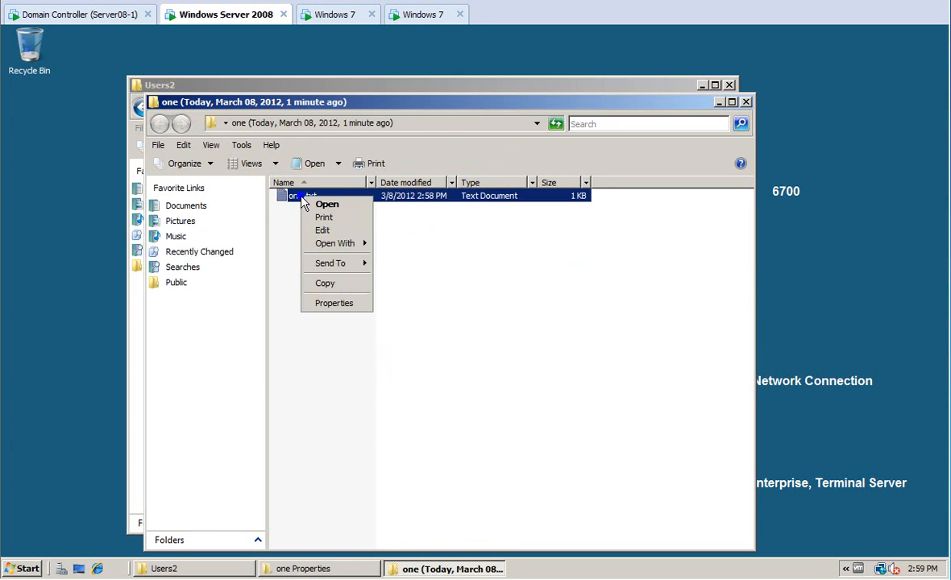
click(307, 259)
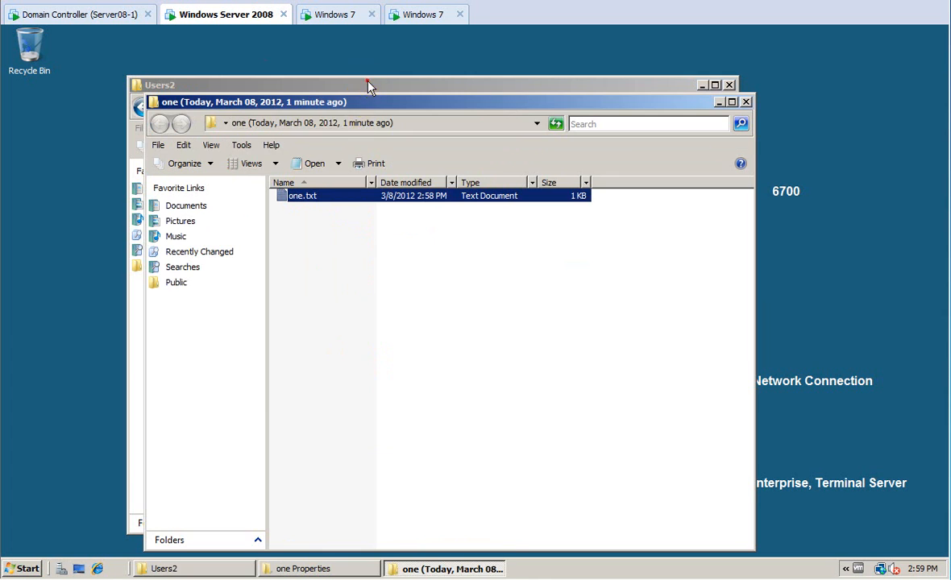
click(368, 85)
double_click(319, 178)
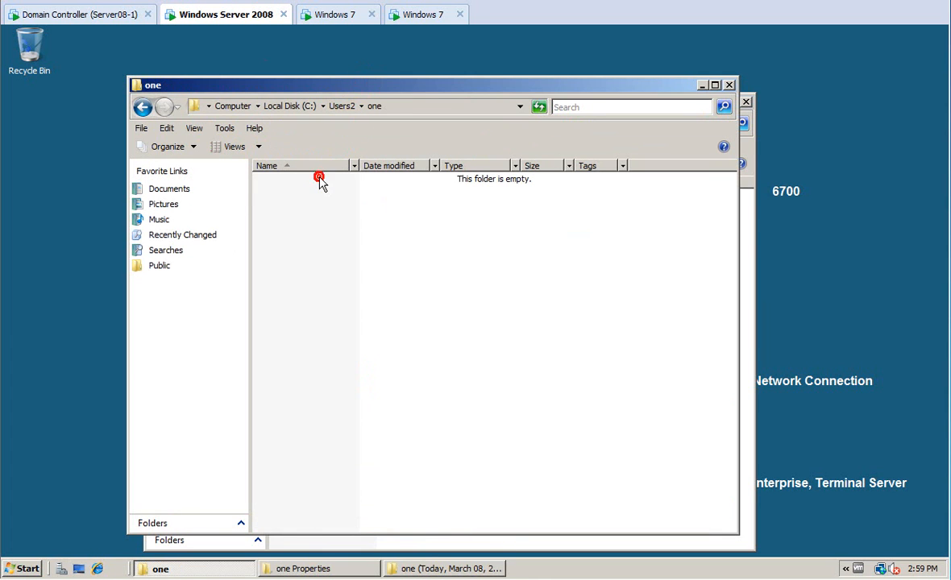
right_click(308, 205)
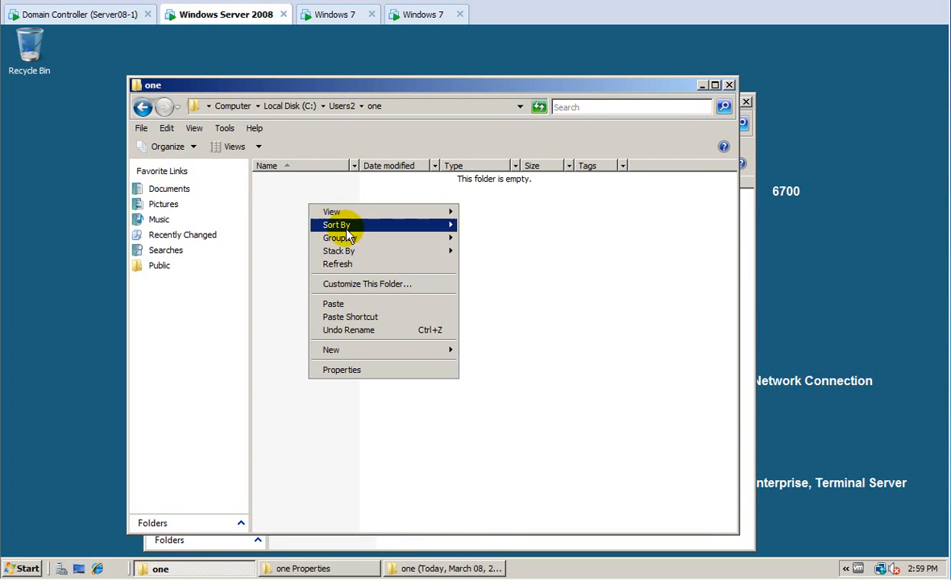
click(360, 310)
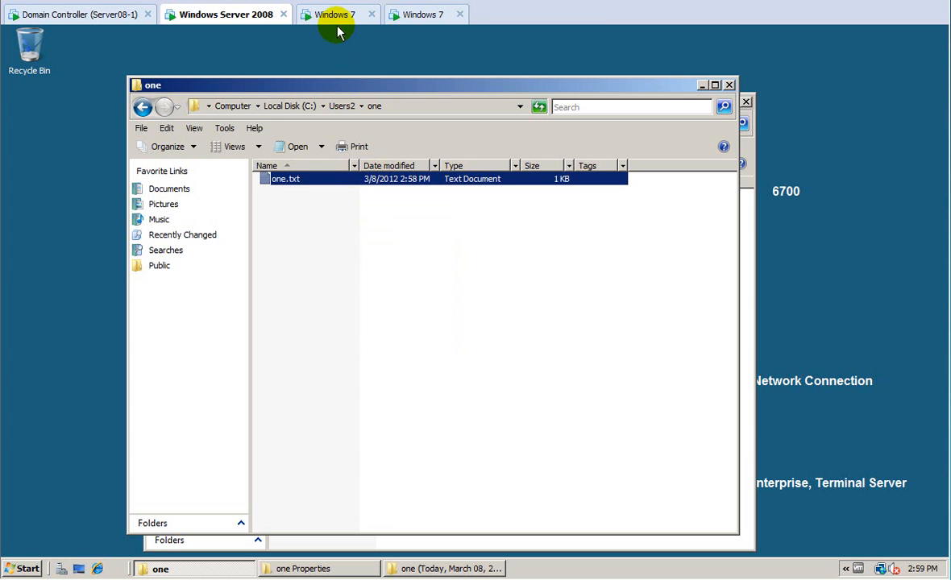
click(316, 16)
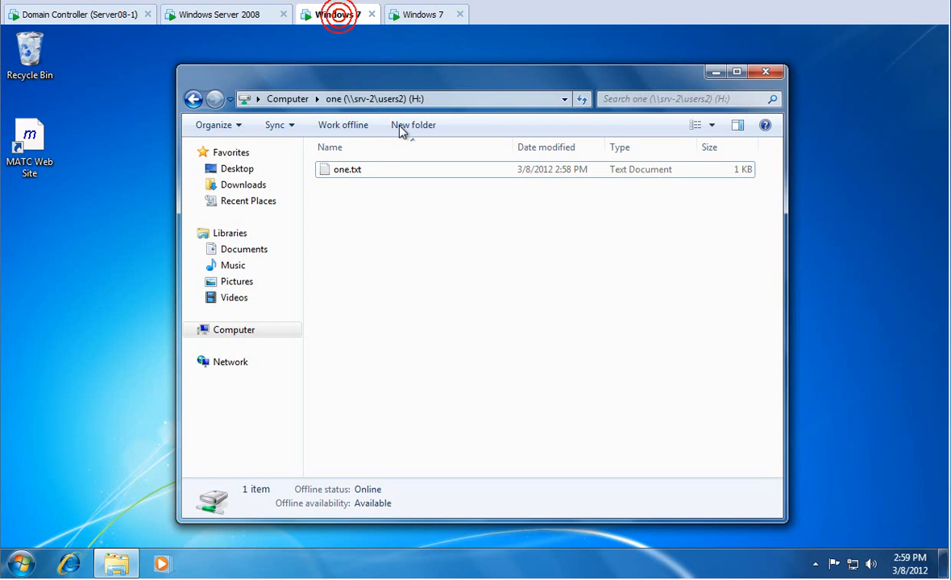
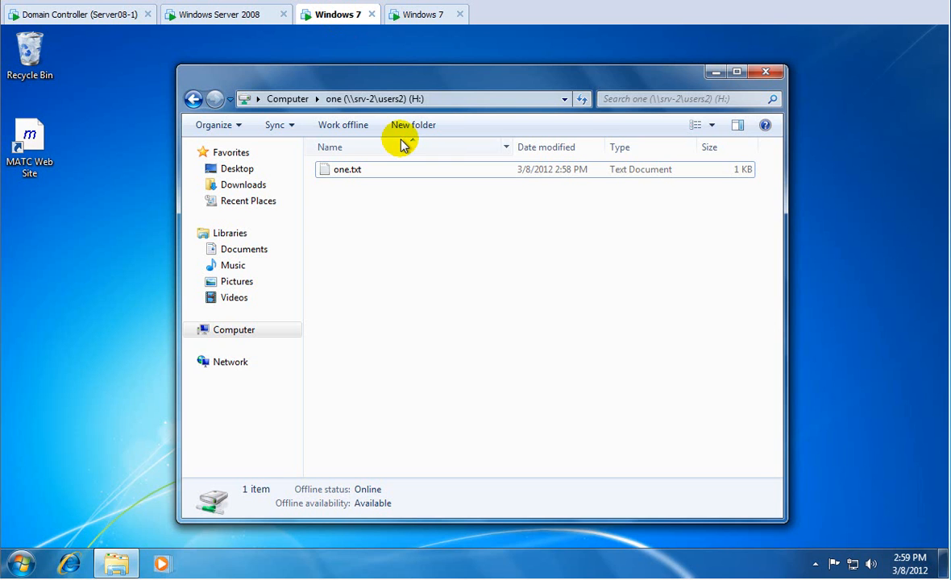
Create a new folder named 'three' on the H: drive.
right_click(336, 211)
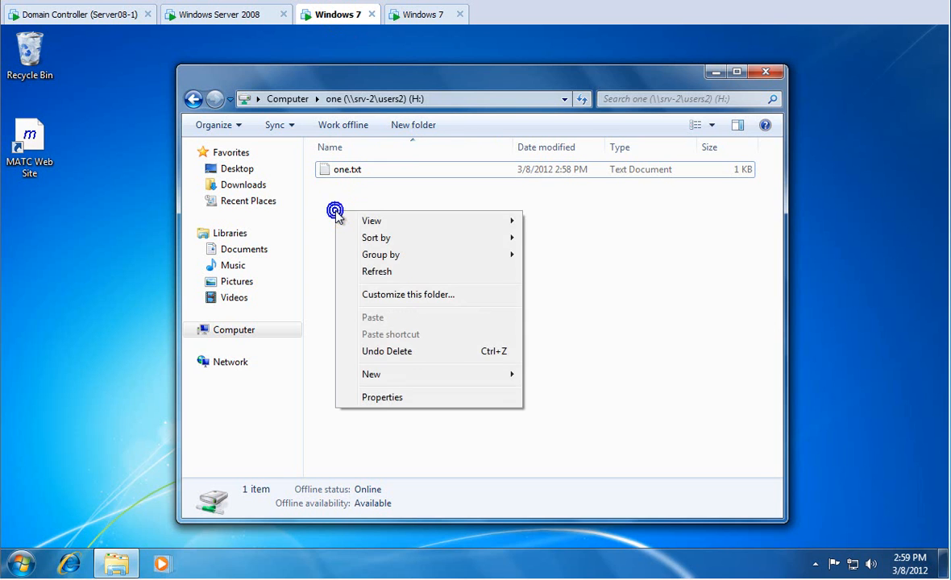
mouse_move(395, 377)
click(537, 376)
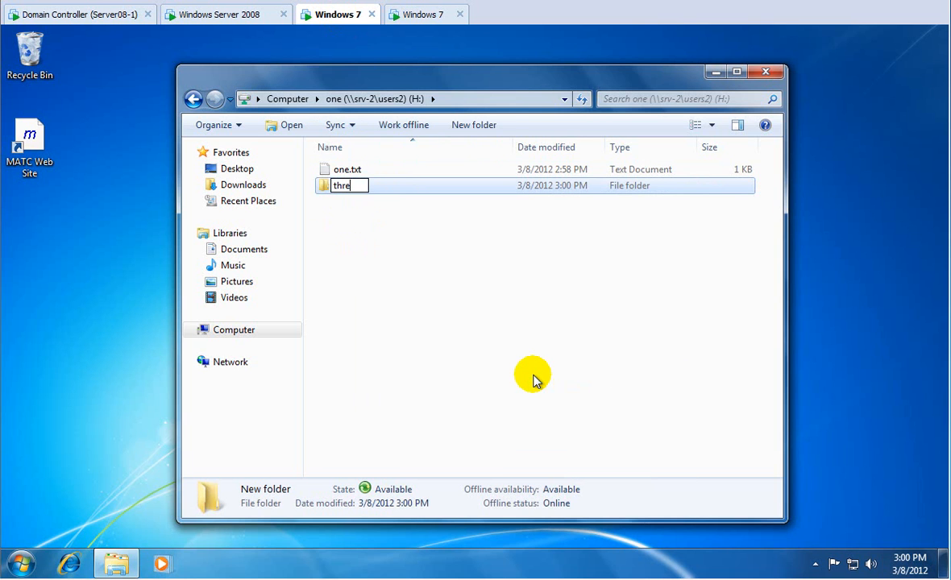
text(three)
key(Return)
key(Return)
Add a rich text document named 'three' inside the folder, then return to the Computer view.
right_click(425, 313)
mouse_move(537, 477)
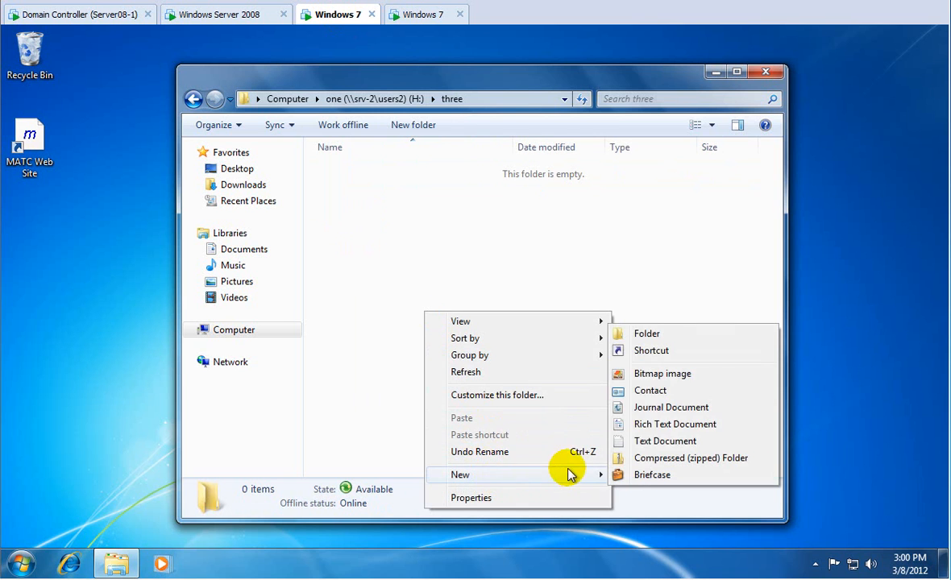
click(649, 425)
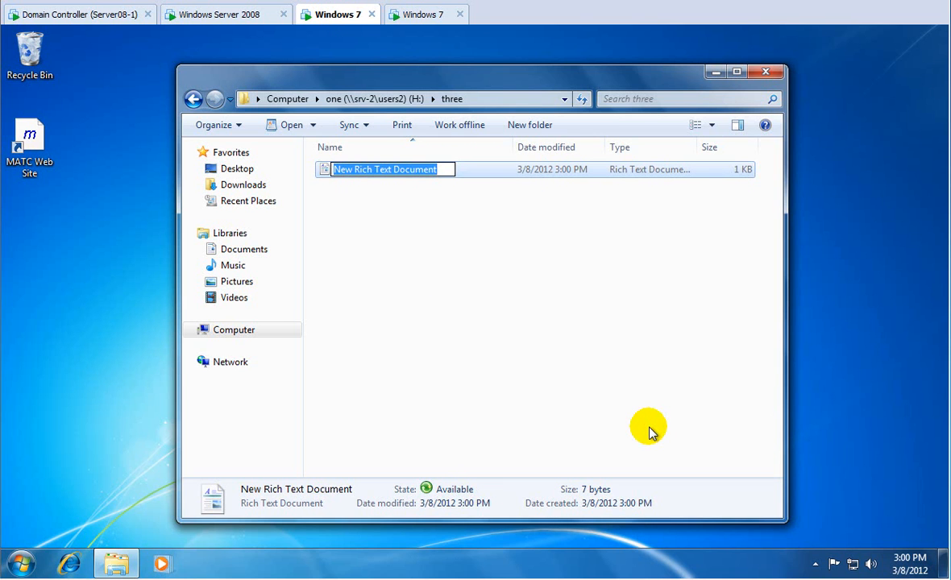
text(three)
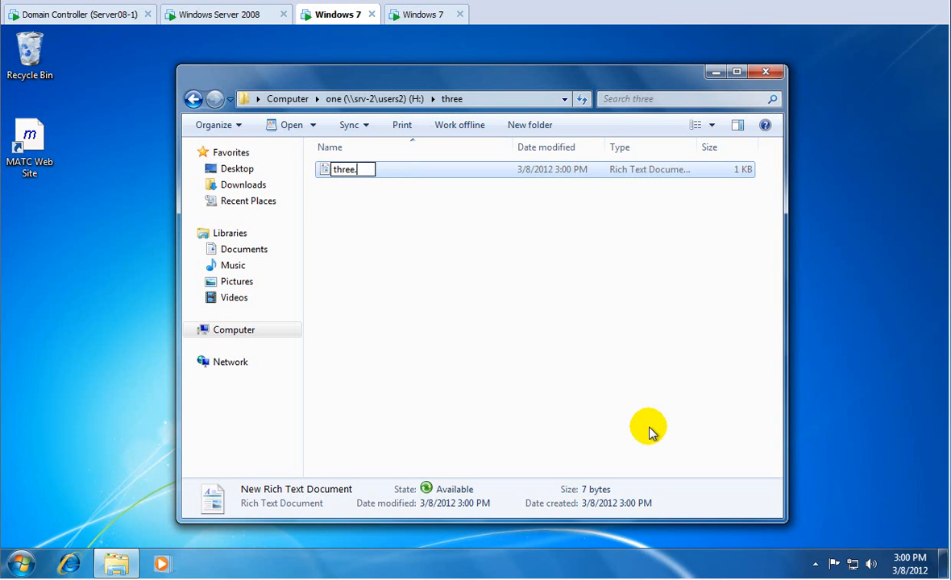
key(Return)
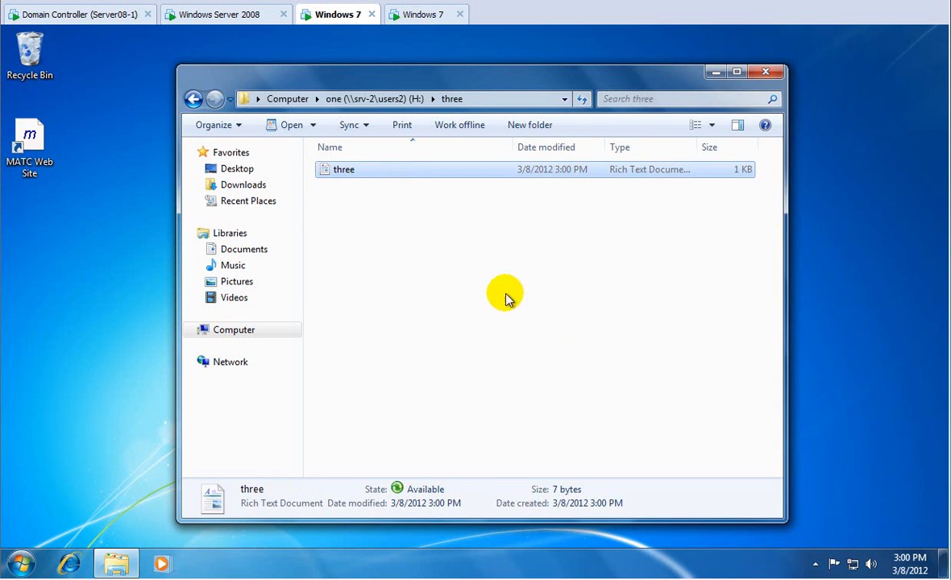
click(349, 100)
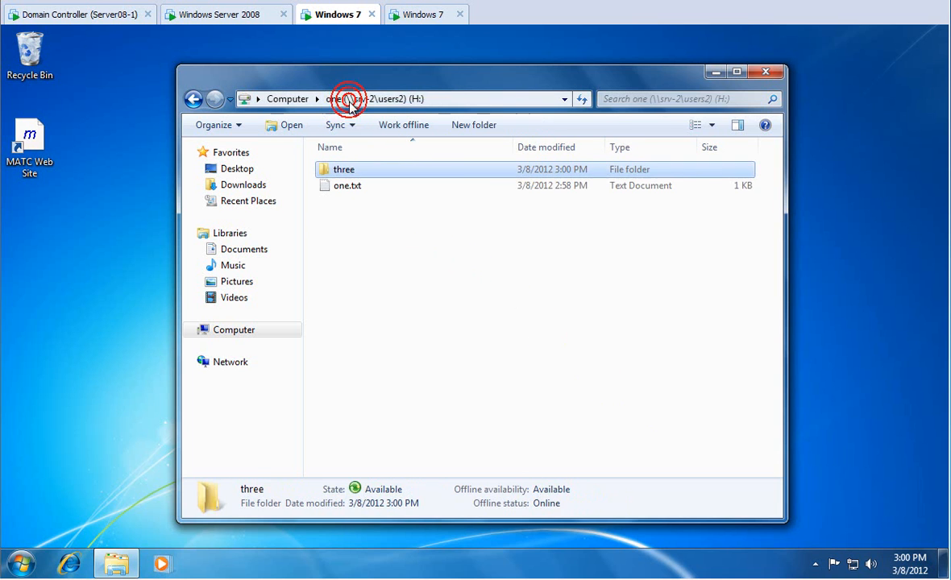
click(274, 99)
right_click(329, 365)
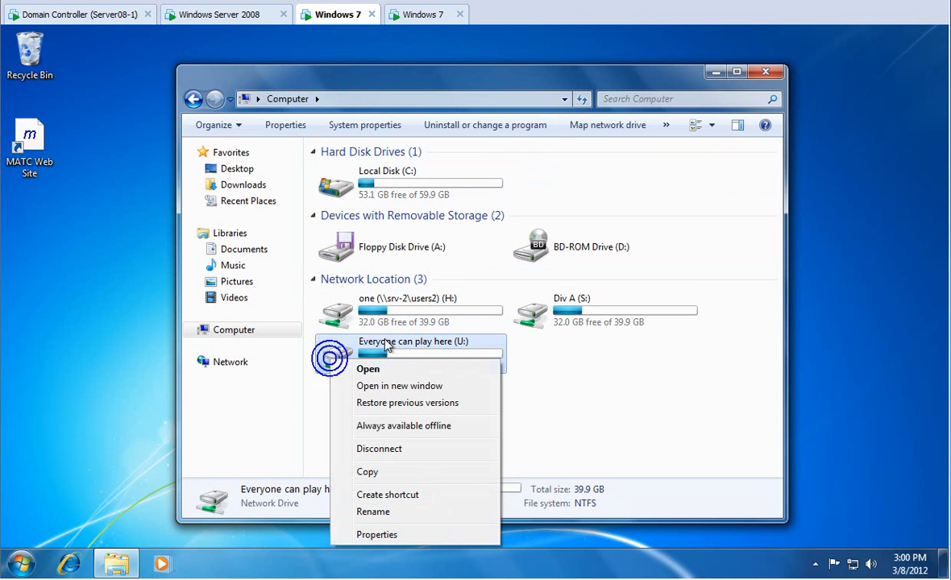
click(351, 318)
right_click(350, 319)
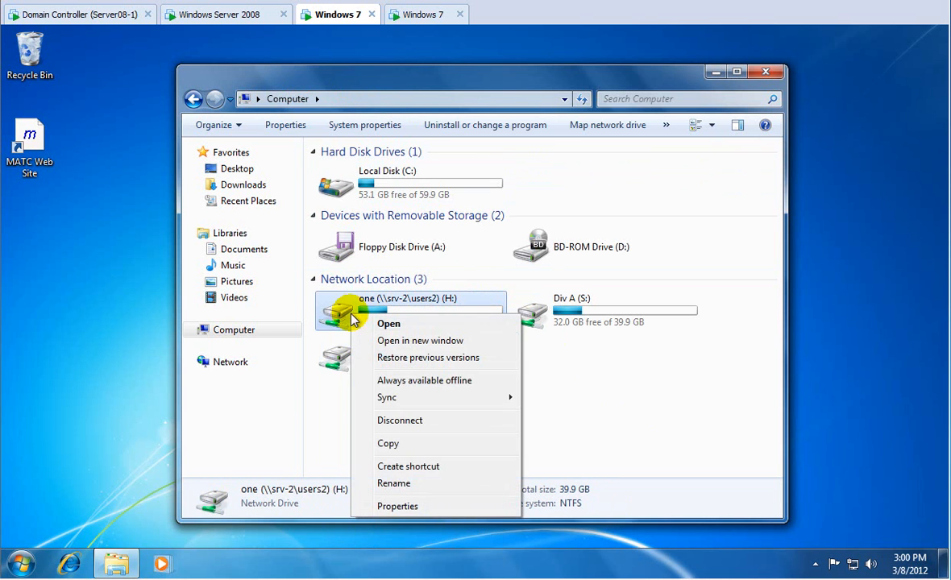
click(424, 501)
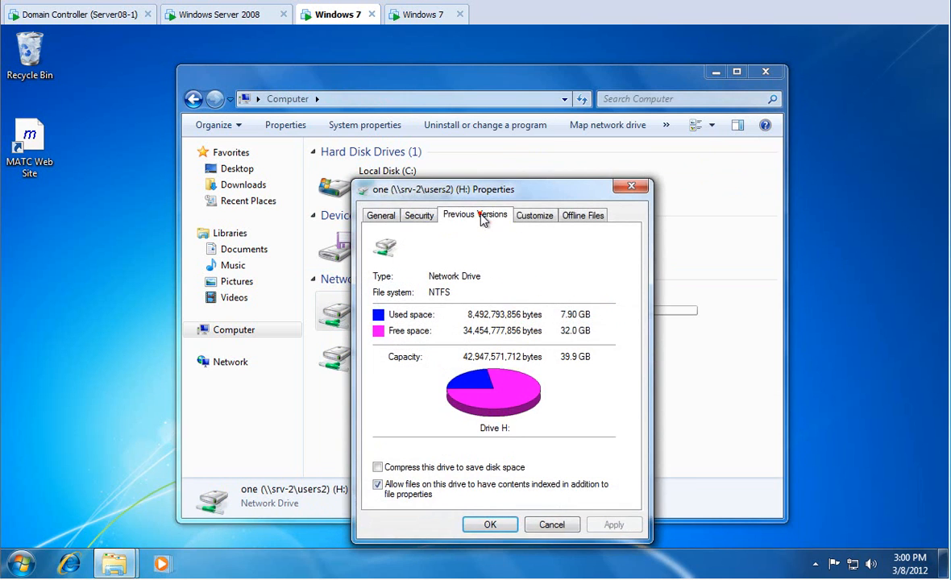
click(477, 215)
double_click(419, 387)
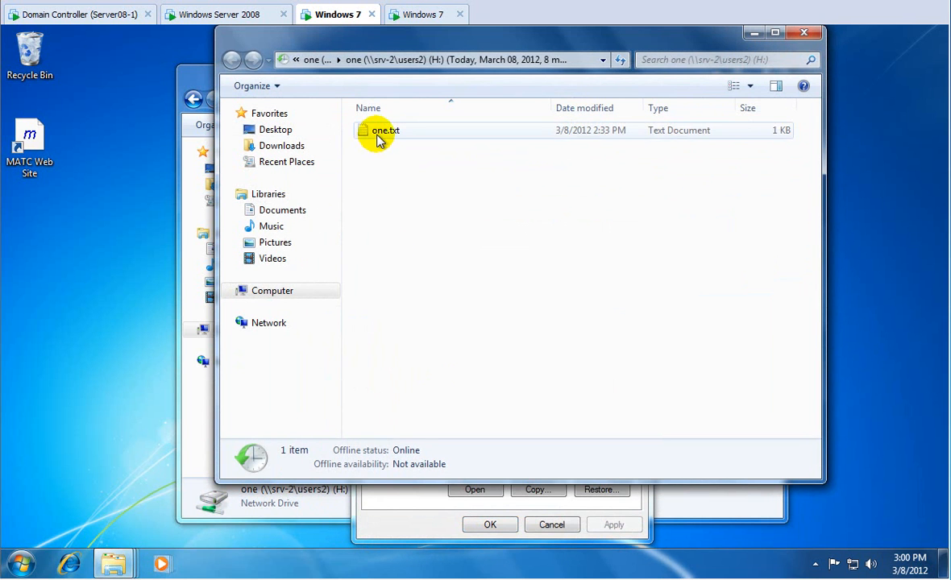
click(379, 137)
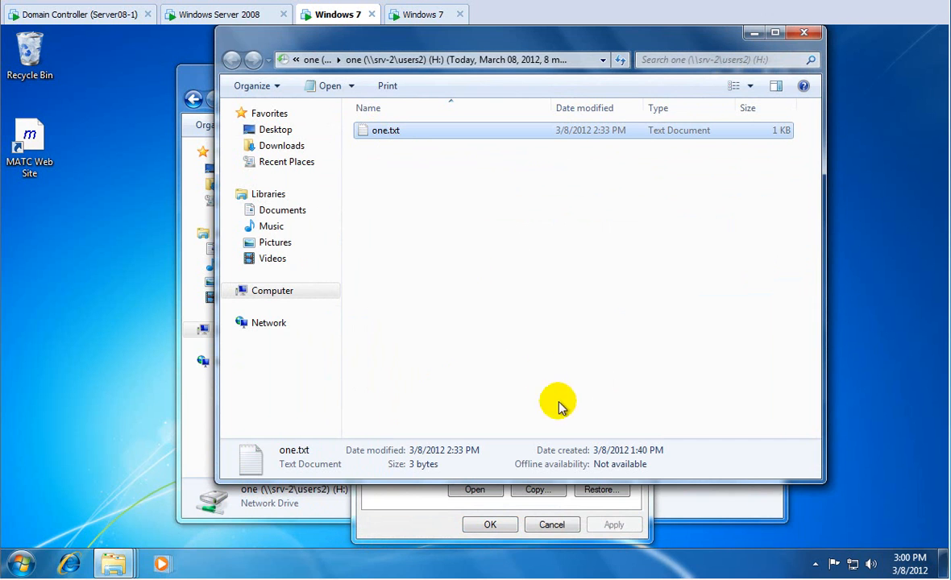
click(802, 37)
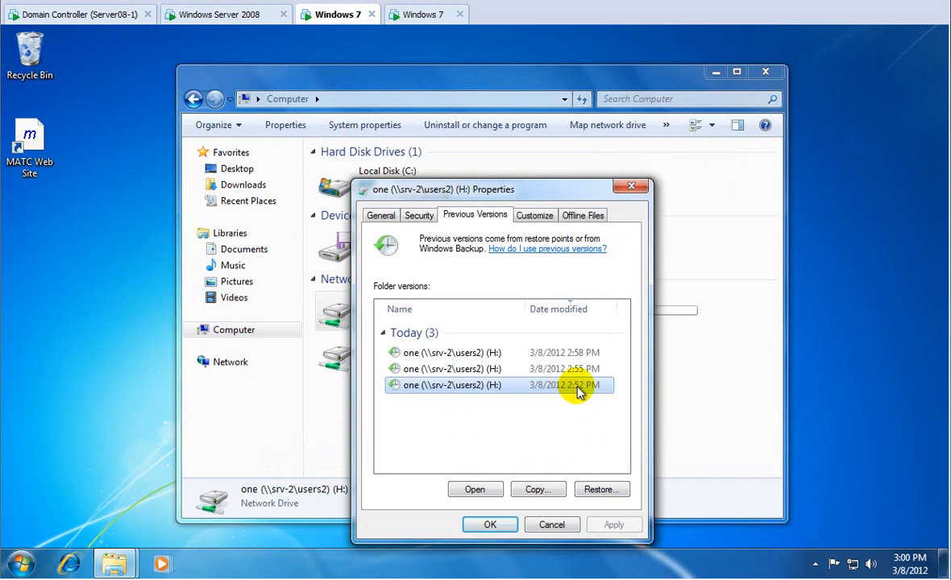
click(429, 355)
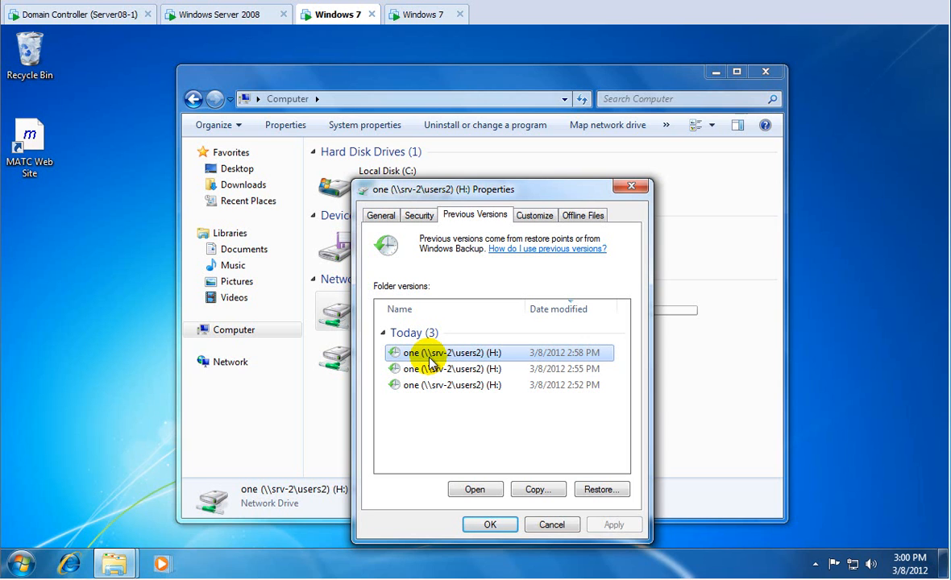
click(548, 525)
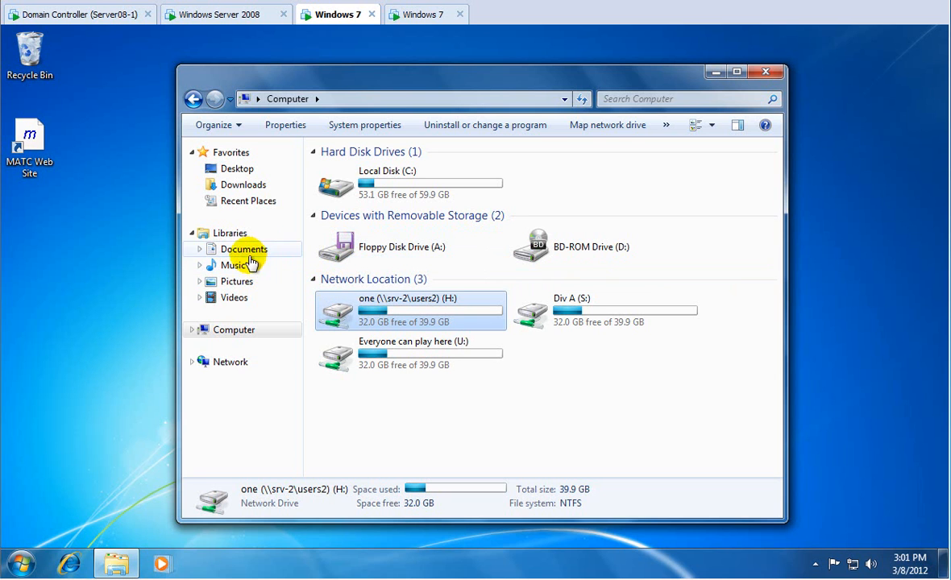
Dismiss the Shared Folders menu on the domain controller, then close the Windows 7 Computer window.
click(68, 16)
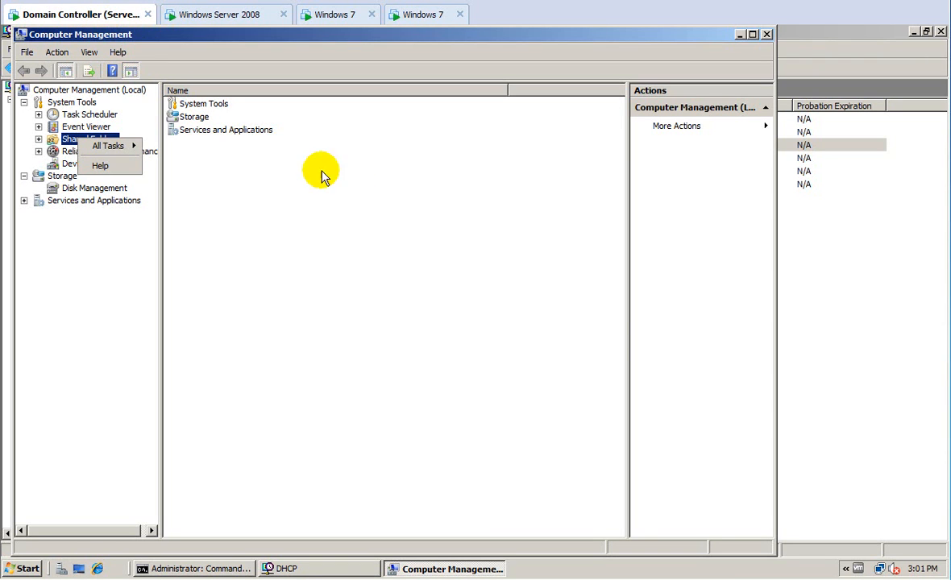
click(559, 182)
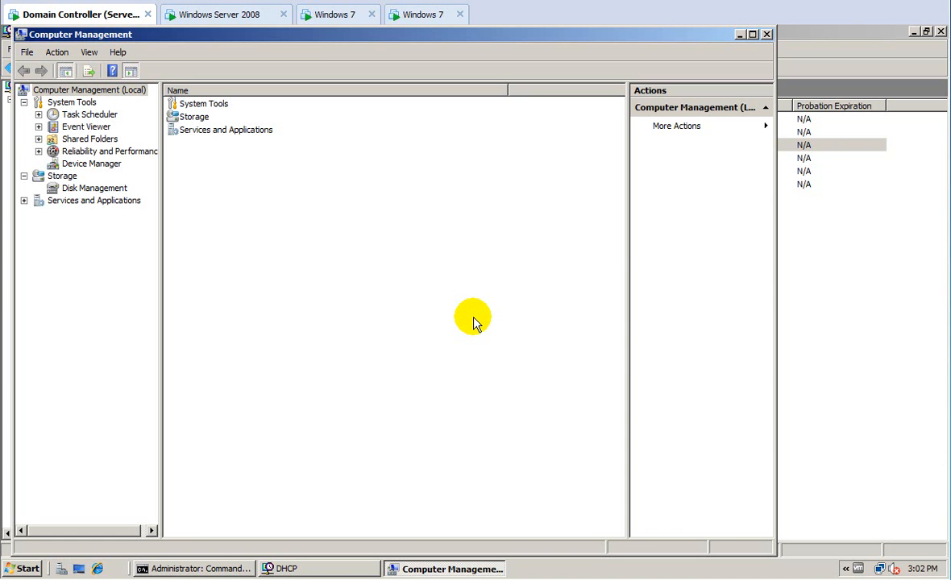
click(332, 14)
click(765, 72)
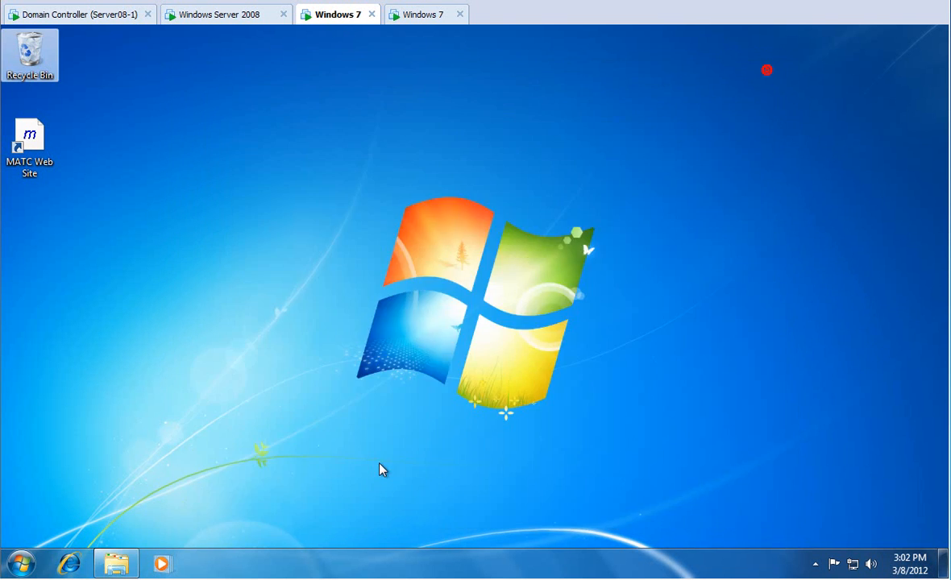
Run cleanmgr /sageset:8 and tick Temporary Setup Files, Offline Webpages, Debug Dump Files, Old Chkdsk files, Recycle Bin, Setup Log Files and System error memory dumps.
click(19, 564)
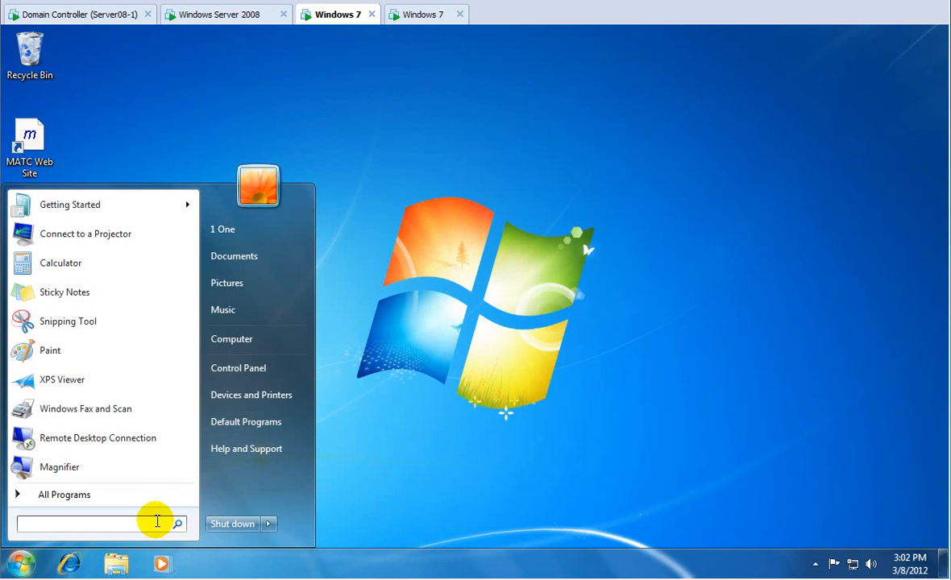
text(cleanmg)
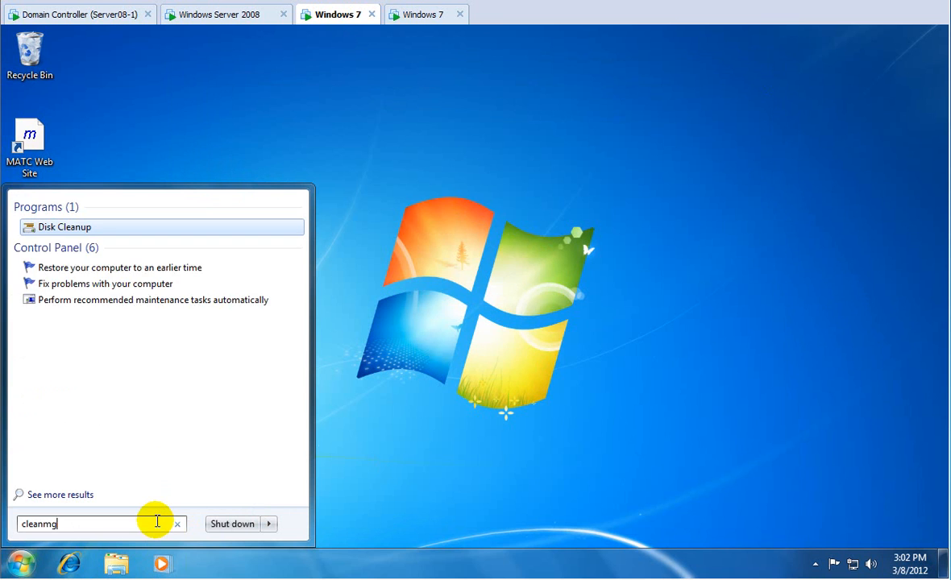
text(r /sage)
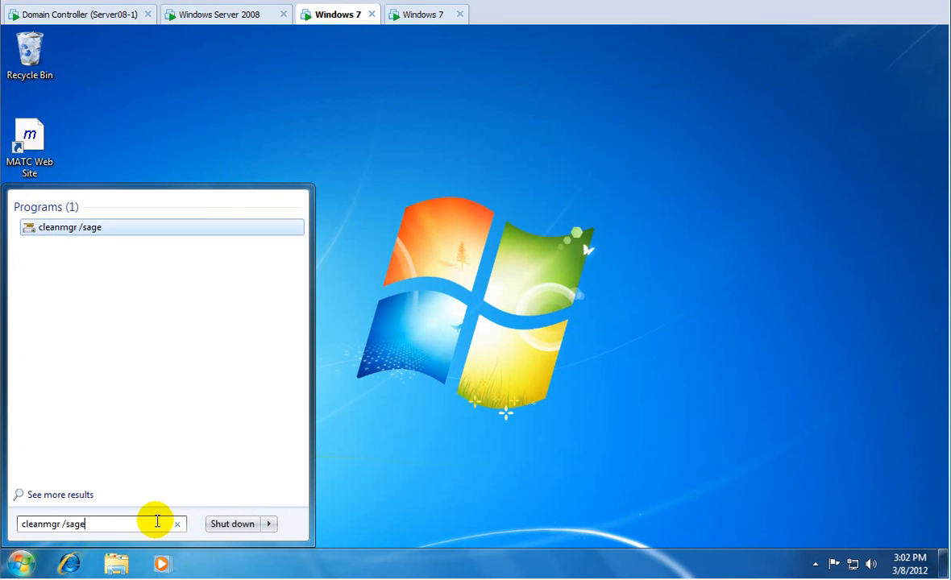
text(set:8)
key(Return)
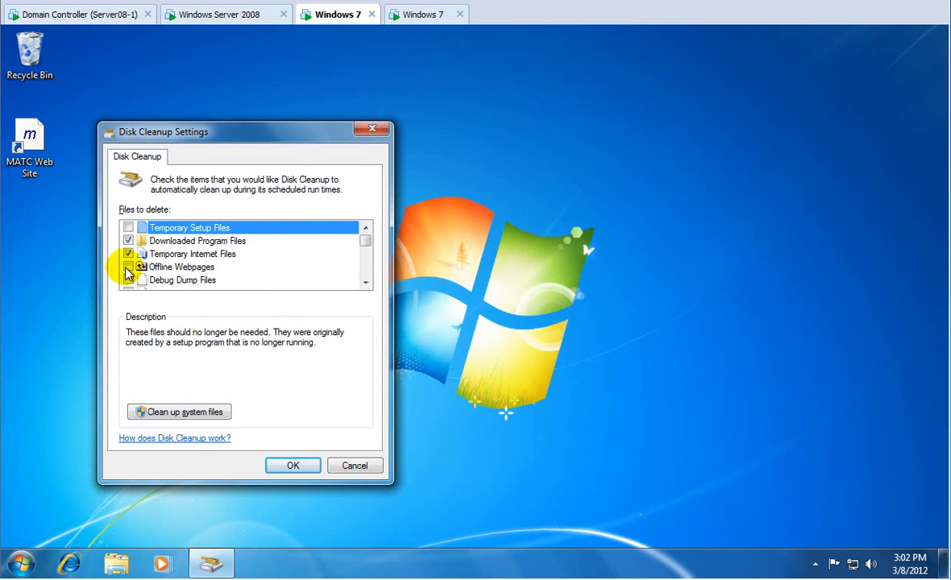
click(128, 227)
click(128, 267)
click(128, 279)
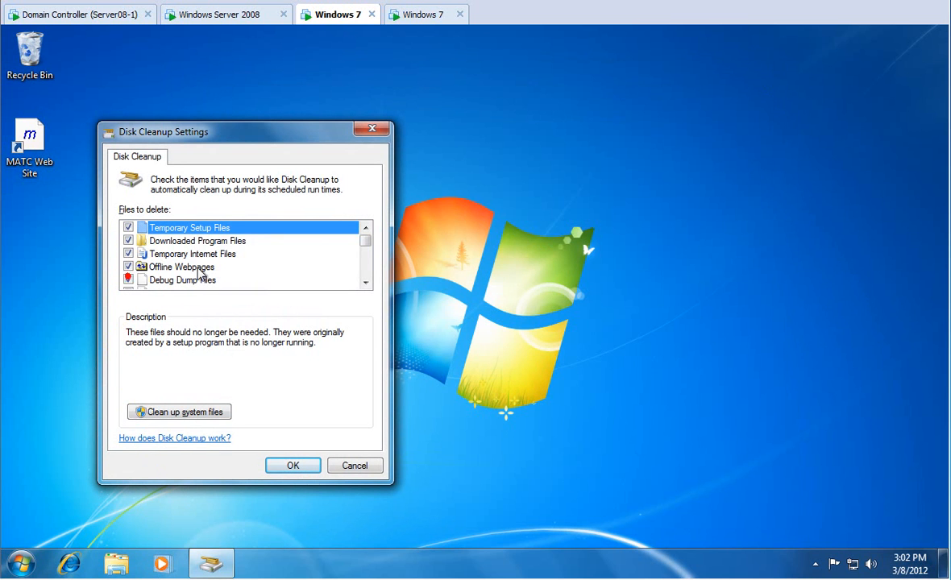
click(365, 249)
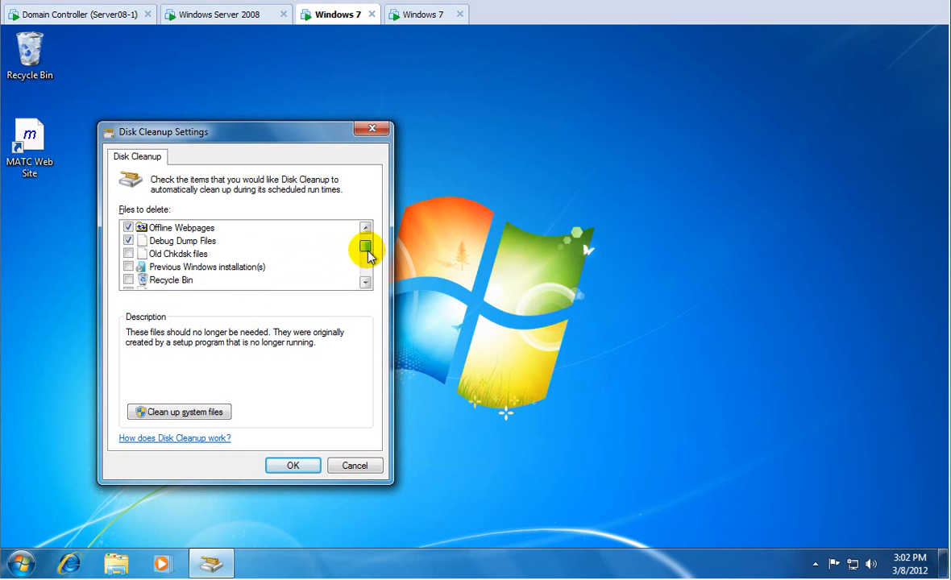
click(129, 254)
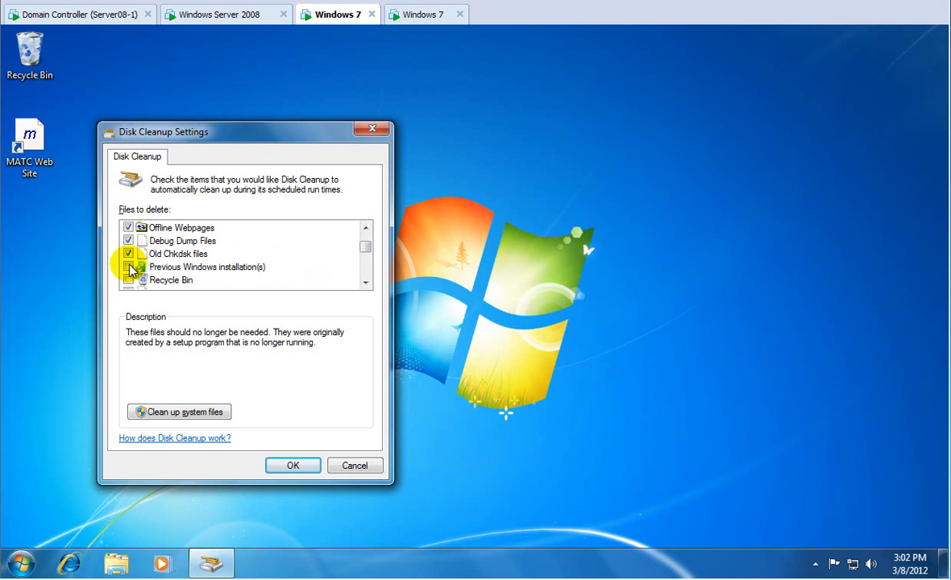
click(128, 280)
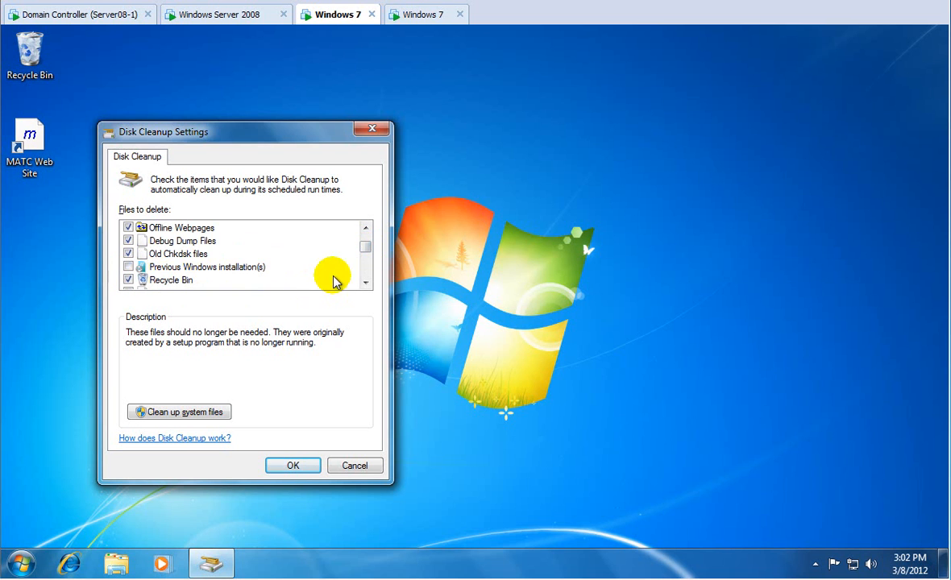
drag(365, 251, 365, 255)
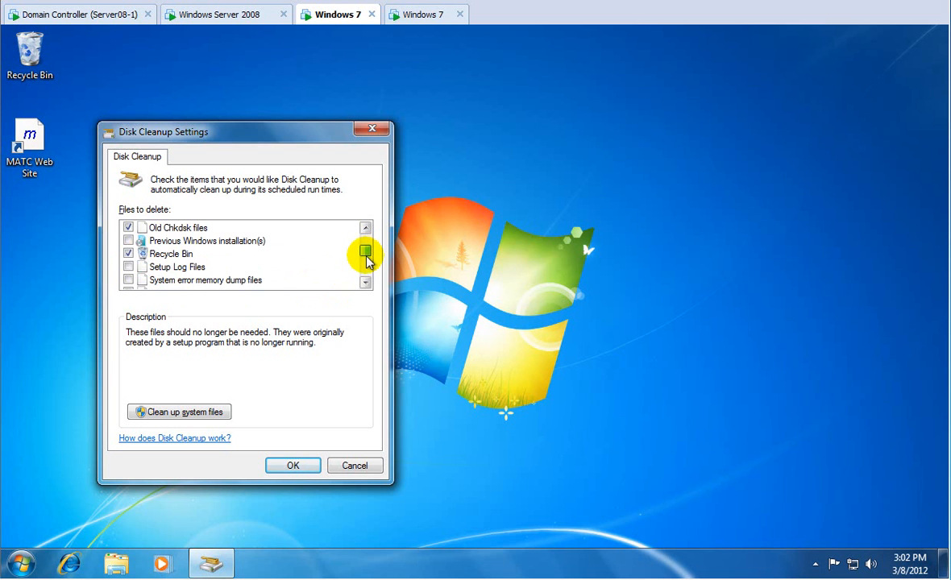
click(128, 267)
click(128, 279)
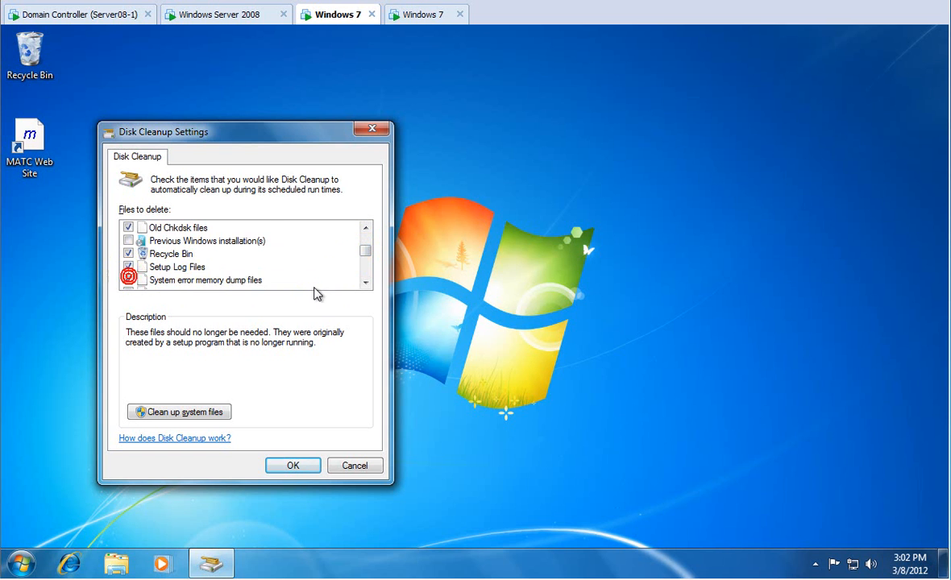
Also tick System error minidumps, Temporary files, Temporary Windows installation files and Thumbnails, then save the profile.
click(365, 282)
click(365, 282)
click(365, 282)
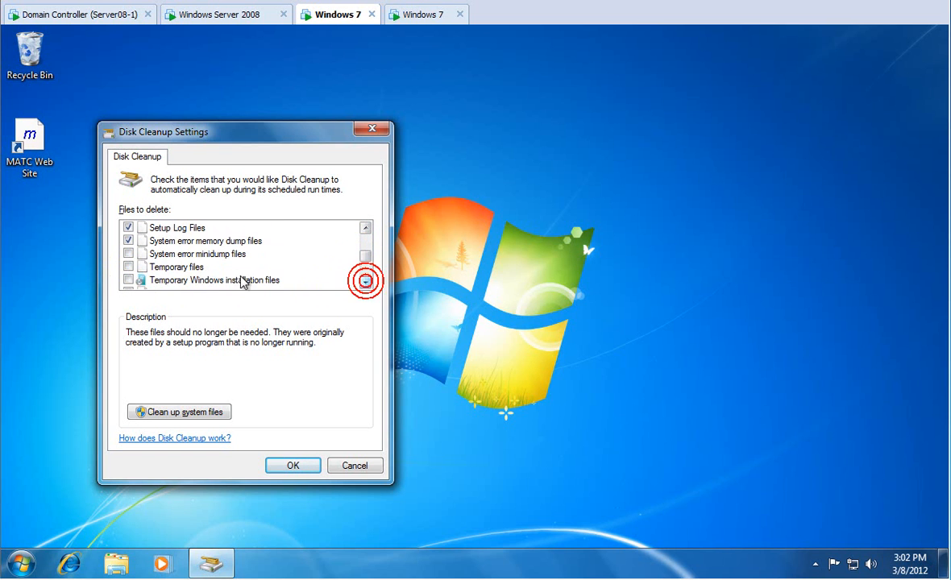
click(129, 280)
click(129, 267)
click(129, 253)
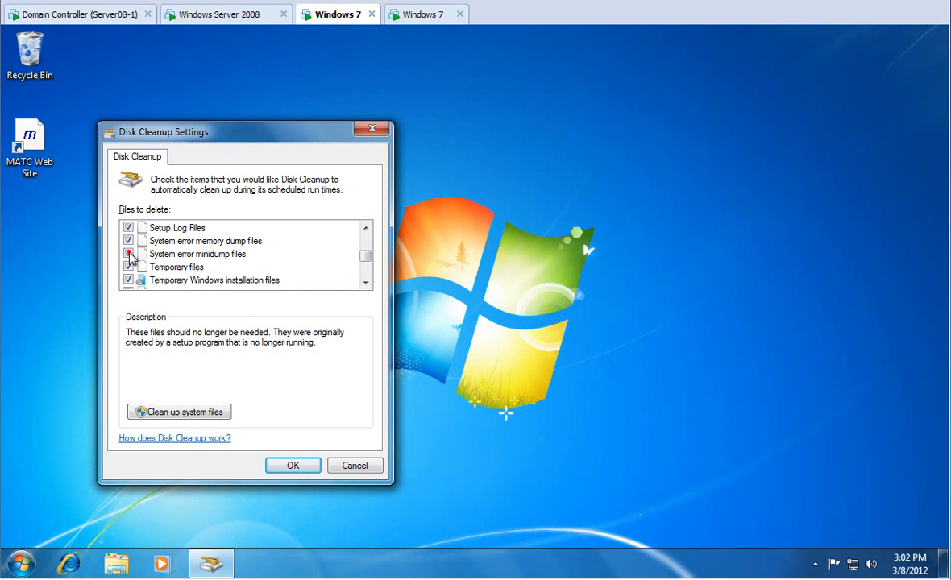
click(365, 282)
click(365, 282)
click(366, 282)
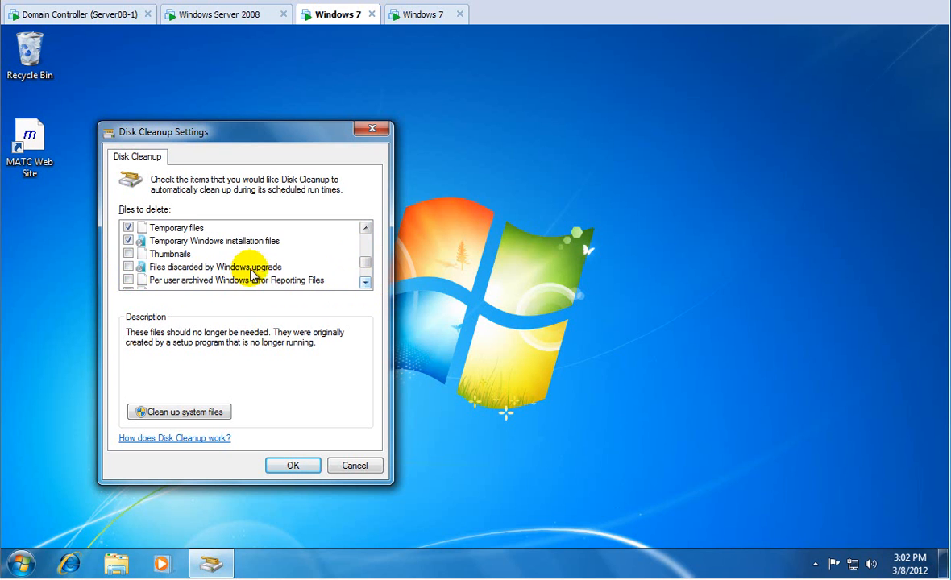
click(128, 253)
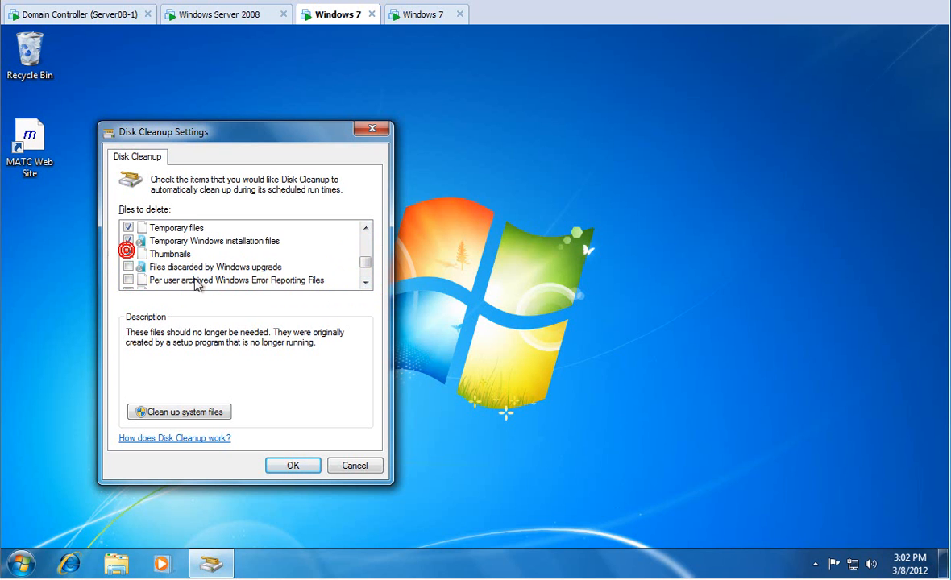
click(365, 283)
click(366, 282)
click(365, 282)
click(365, 282)
drag(364, 277, 361, 240)
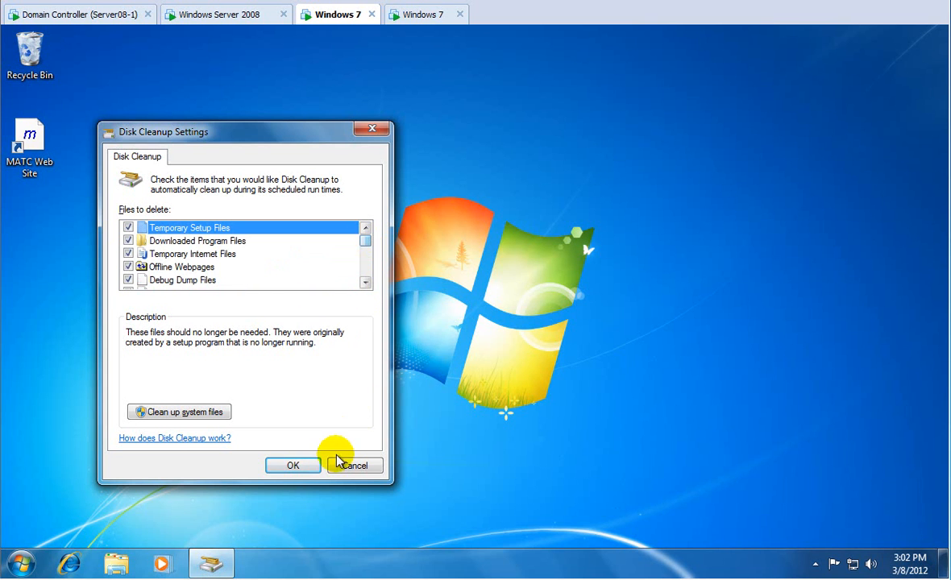
click(289, 466)
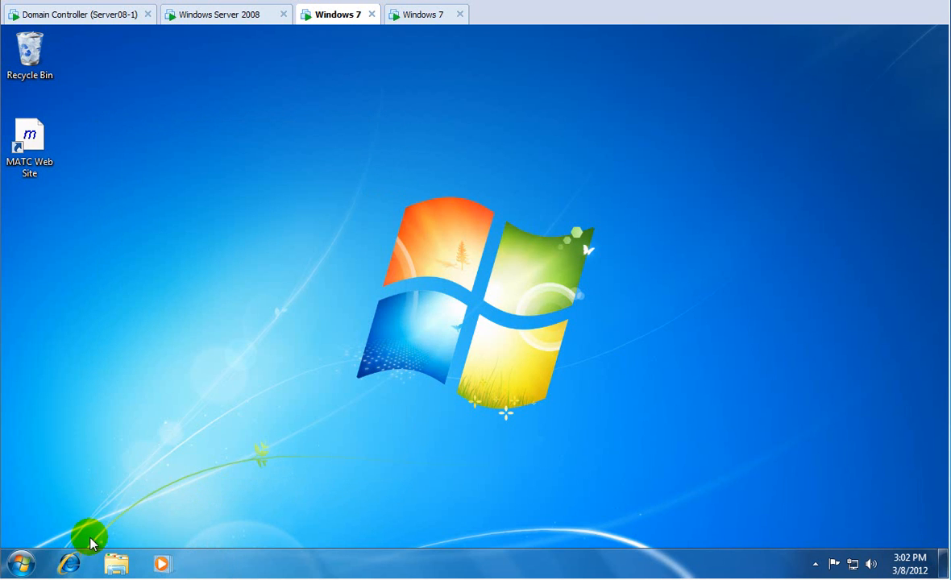
Run cleanmgr /sagerun:8 from the Start menu search to start the saved cleanup.
click(20, 565)
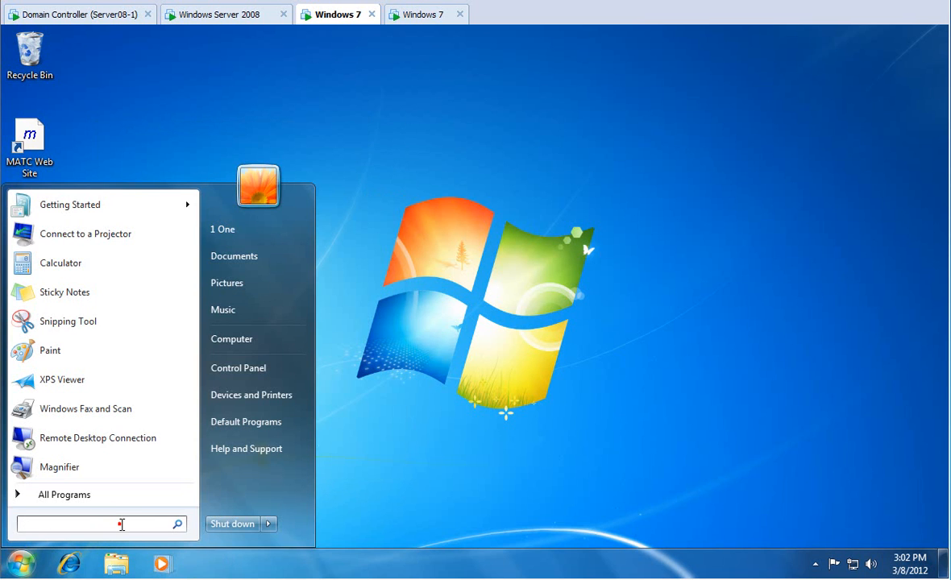
text(clean)
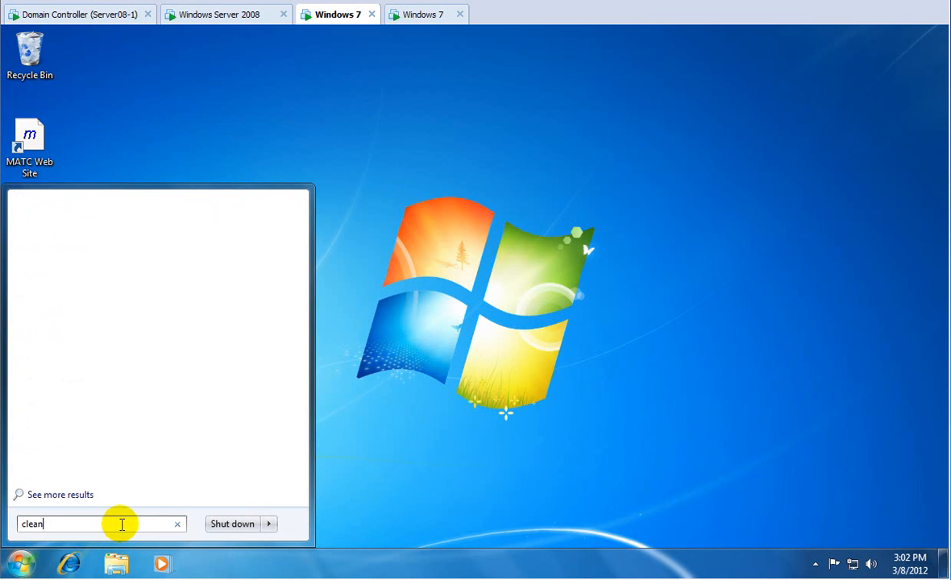
text(mgr /)
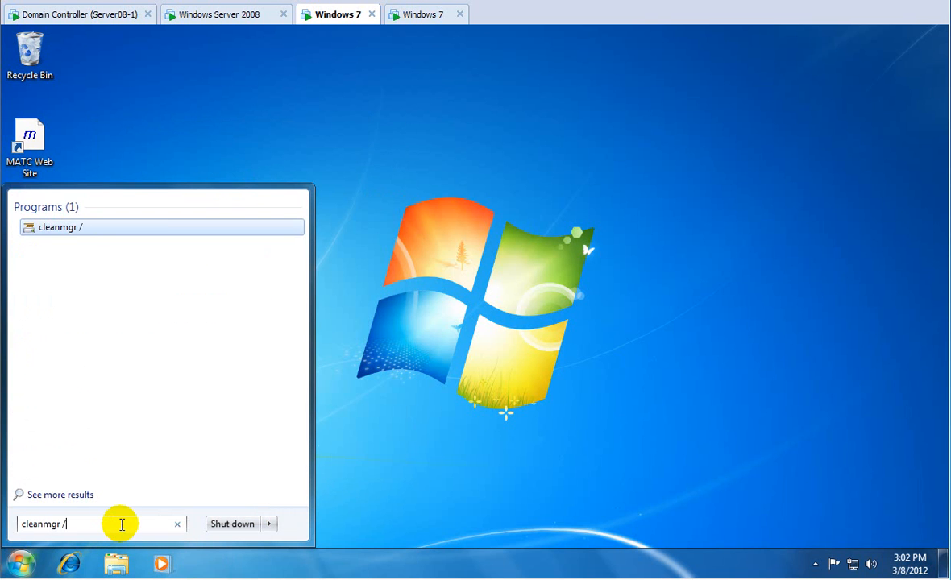
text(sagerun:8)
key(Return)
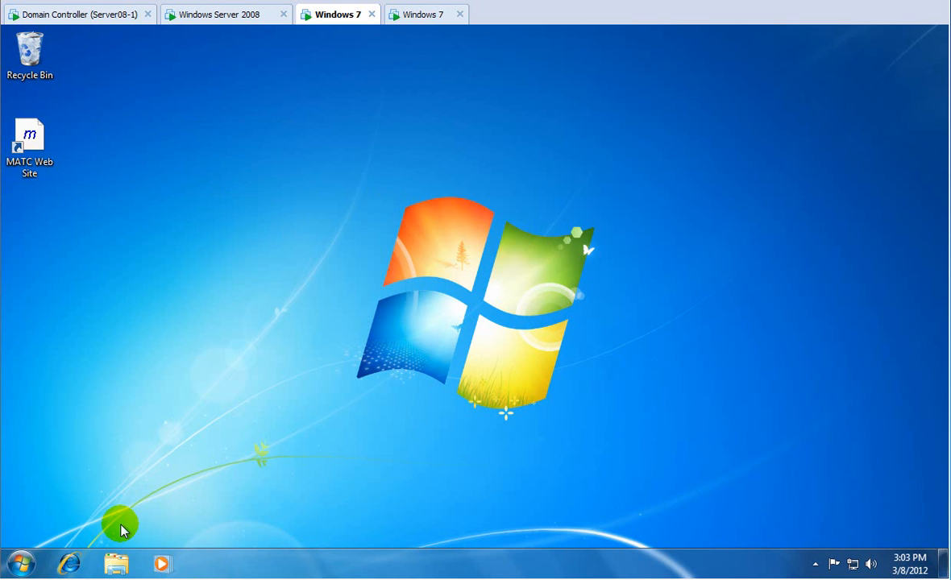